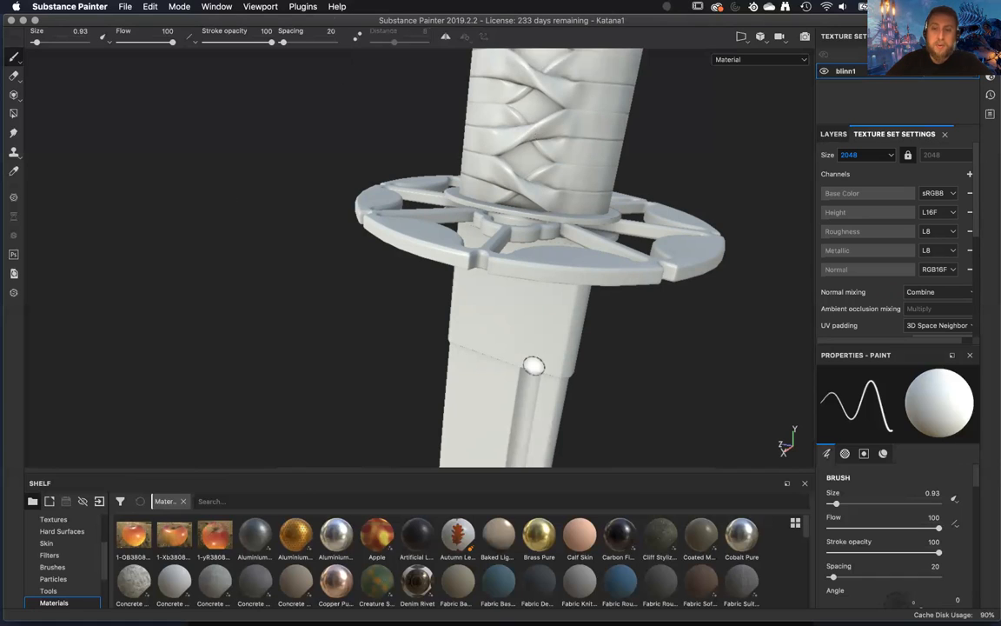
Add a new fill layer above Layer 1 in the katana's blinn1 texture set.
mouse_move(557, 352)
alt+mouse_down()
mouse_move(575, 396)
mouse_move(627, 351)
mouse_move(565, 372)
mouse_move(310, 244)
mouse_move(157, 242)
mouse_move(306, 277)
mouse_move(313, 216)
mouse_move(519, 261)
mouse_move(660, 248)
mouse_move(608, 278)
mouse_move(570, 330)
mouse_move(632, 404)
mouse_move(598, 415)
alt+mouse_up()
alt+drag(611, 342, 618, 358)
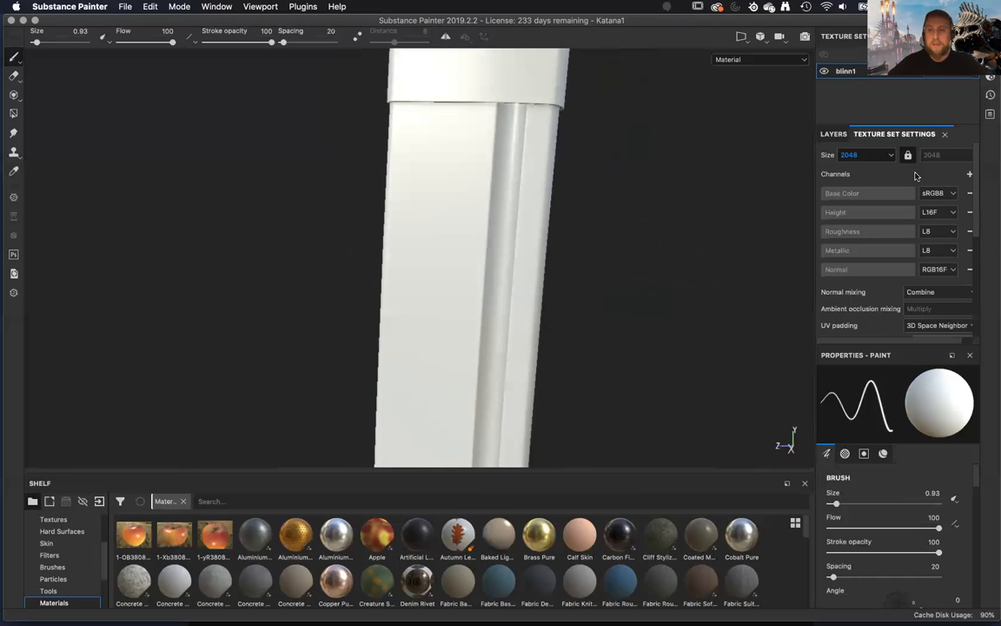
click(832, 135)
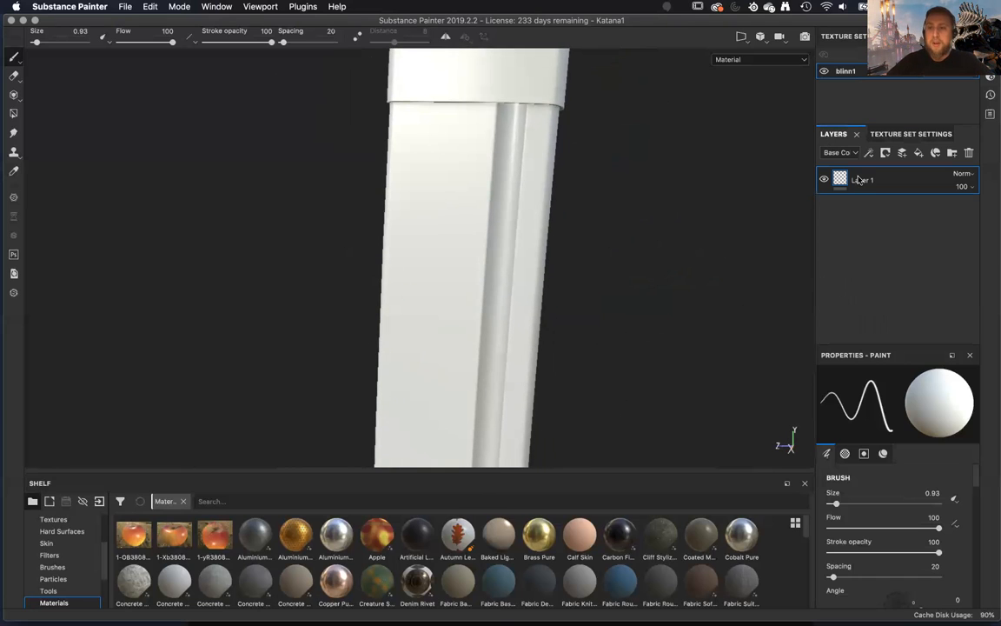
click(919, 154)
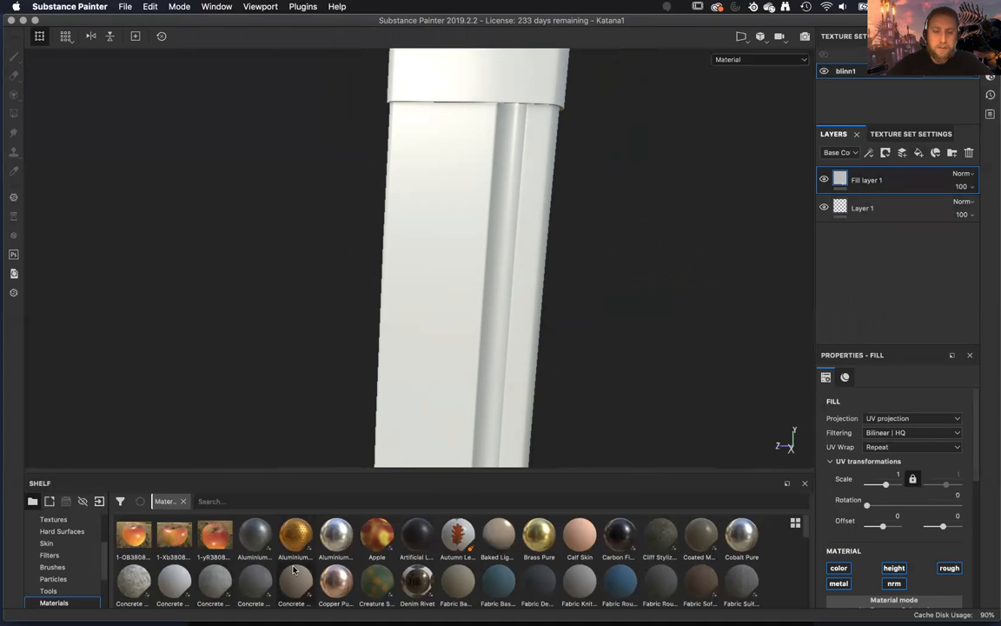
scroll(352, 594, down, 5)
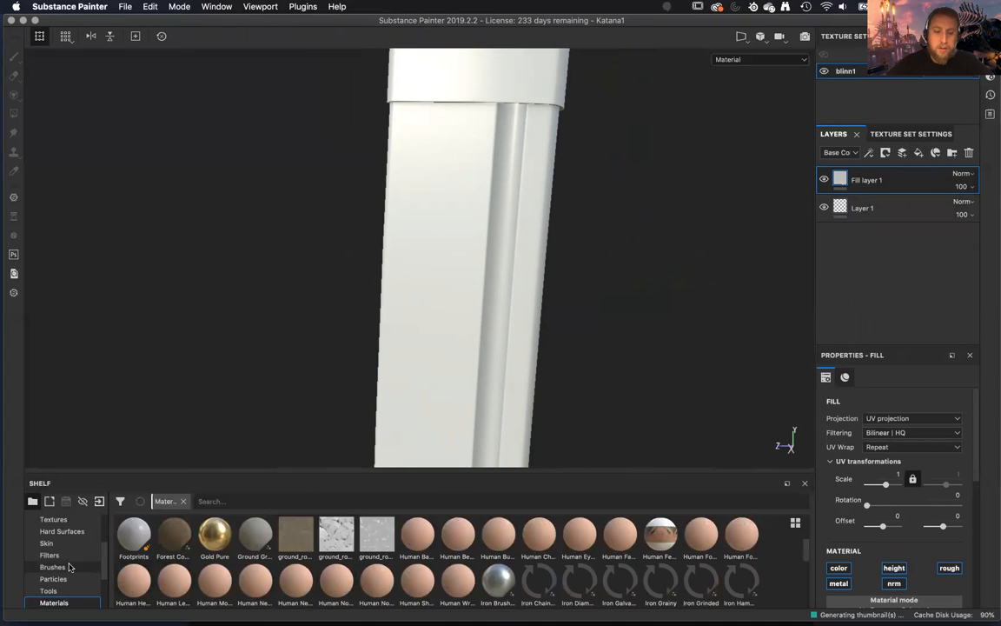
scroll(70, 567, down, 2)
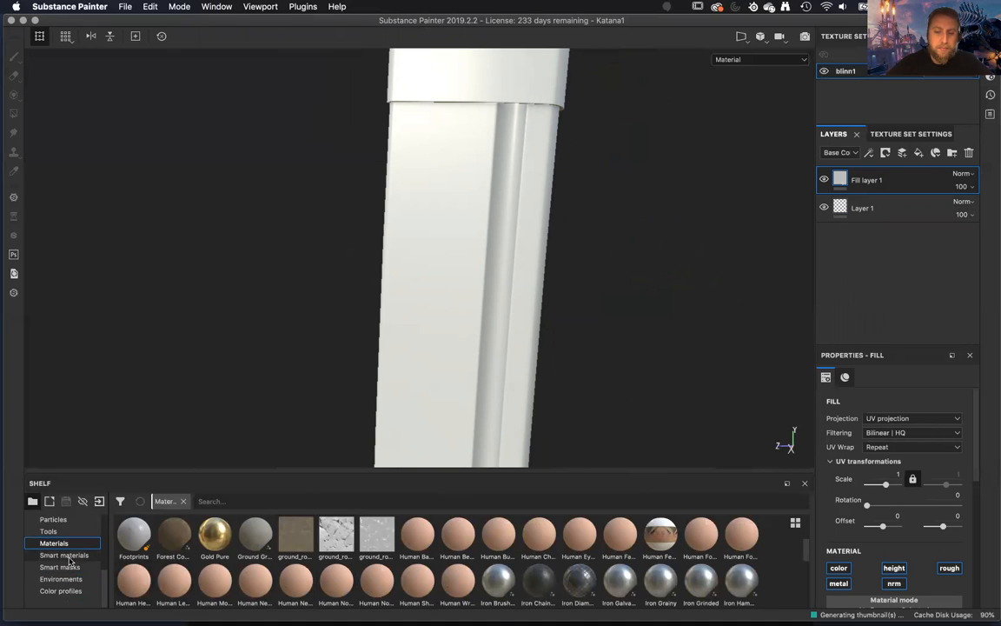
click(65, 556)
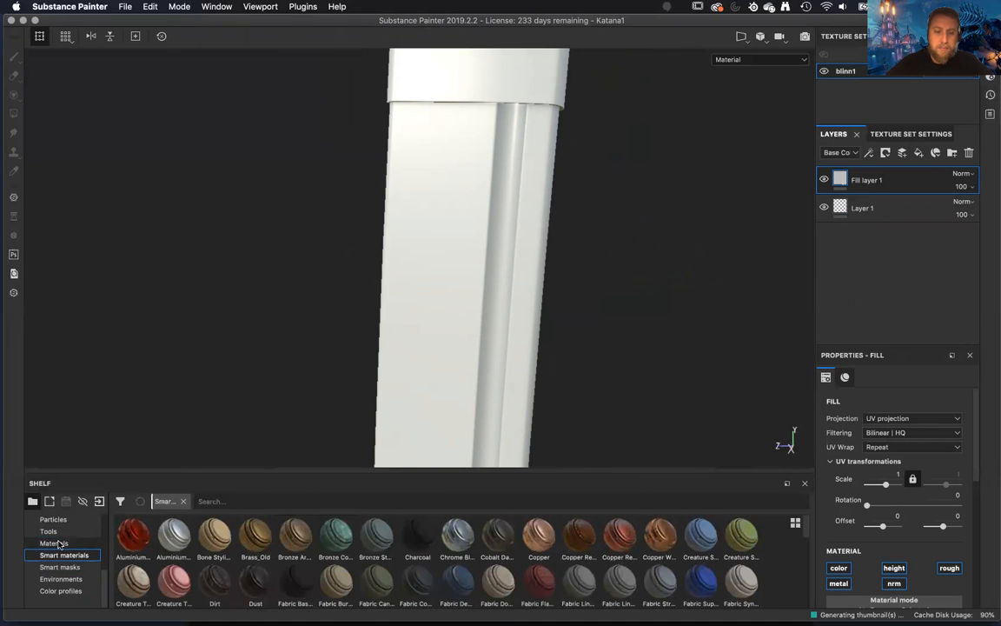
click(58, 543)
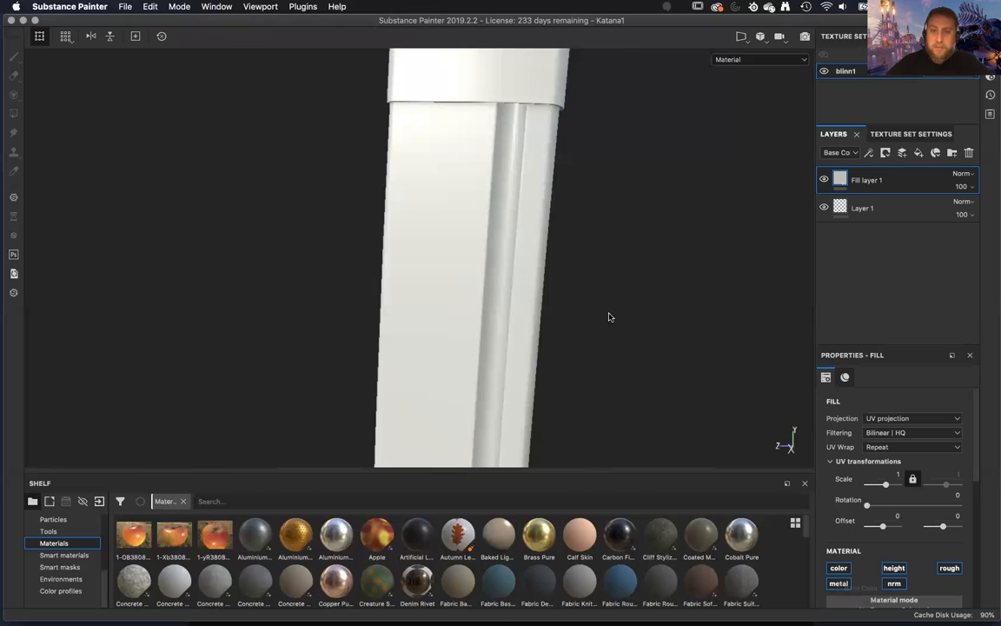
Add a black mask to Fill layer 1 and reveal the blade in it with Polygon Fill in mesh mode.
alt+drag(593, 309, 191, 247)
right_click(914, 181)
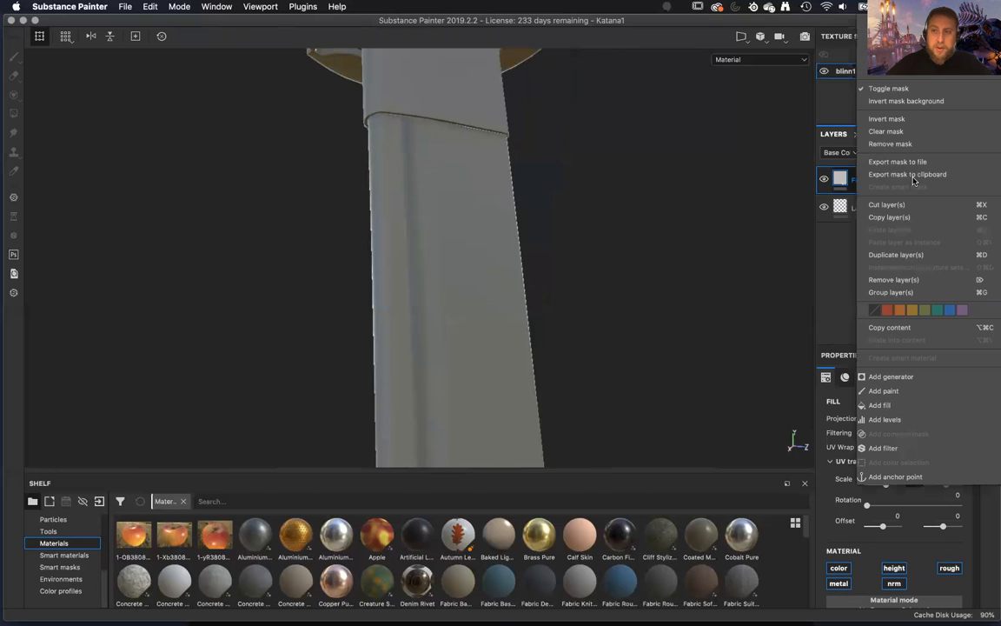
click(727, 271)
mouse_move(698, 299)
alt+mouse_down()
mouse_move(673, 317)
mouse_move(657, 313)
alt+mouse_up()
alt+right_drag(654, 305, 627, 233)
alt+drag(627, 233, 686, 299)
click(13, 113)
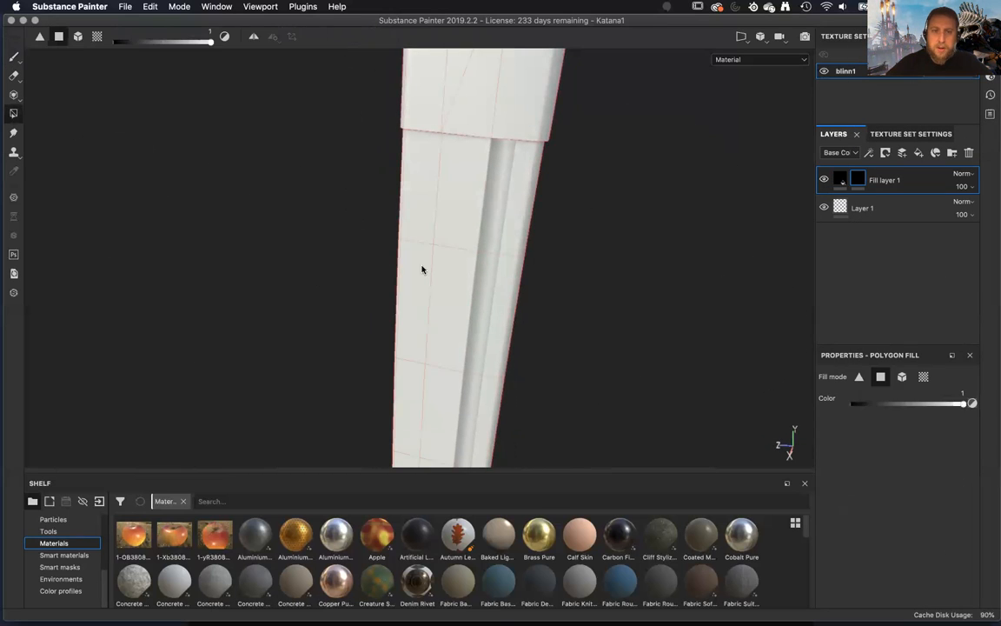
alt+right_drag(406, 311, 329, 175)
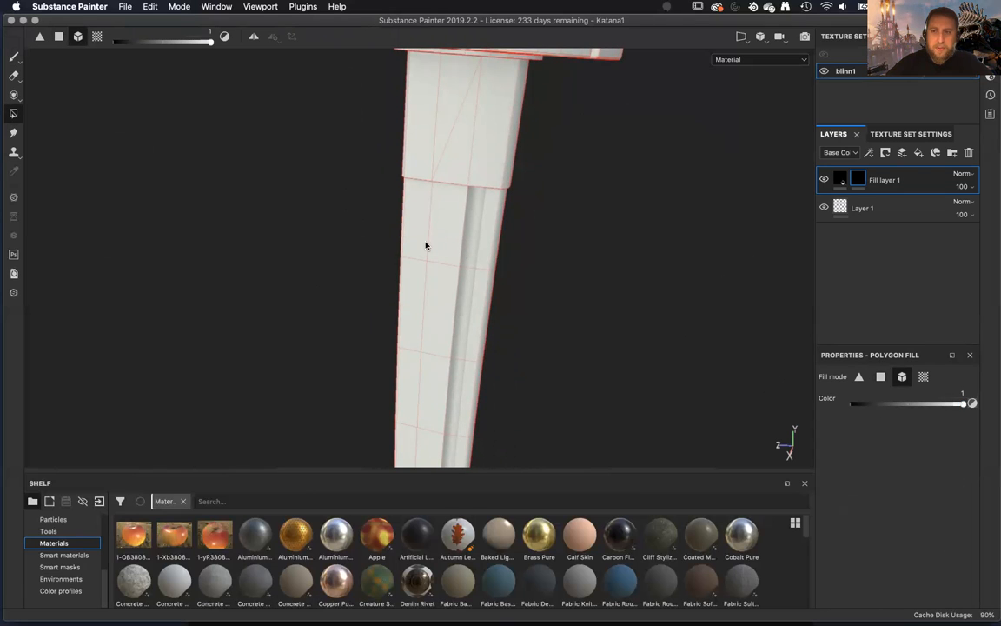
alt+click(861, 181)
alt+right_drag(639, 303, 563, 257)
alt+drag(353, 336, 383, 178)
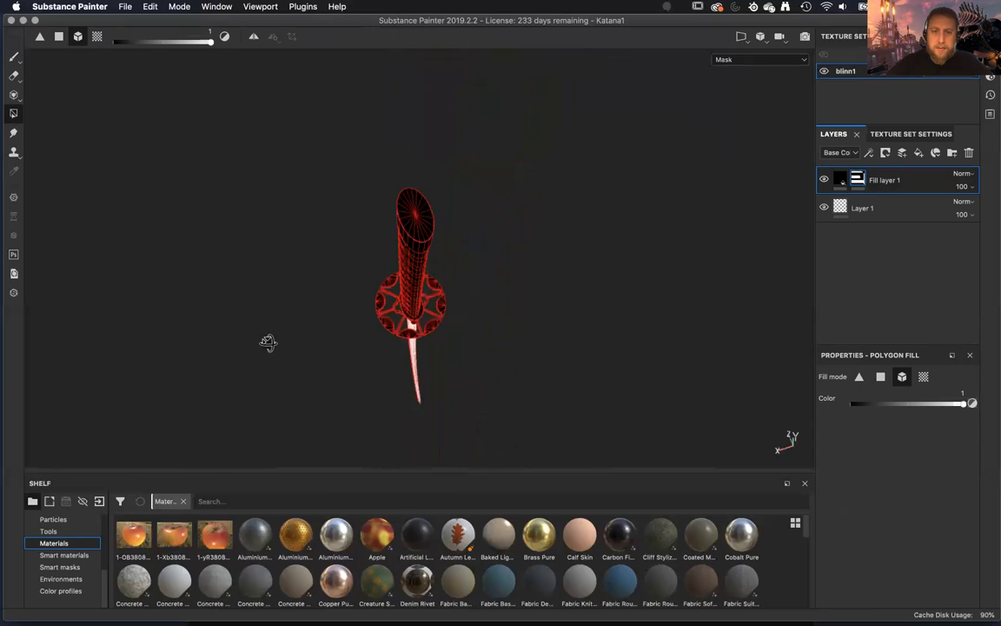
alt+right_drag(476, 178, 644, 345)
alt+drag(643, 345, 657, 338)
Disable the height and normal channels of Fill layer 1 and darken its grey base color slightly.
click(835, 188)
alt+right_drag(592, 217, 612, 355)
alt+drag(611, 354, 601, 266)
alt+right_drag(601, 265, 575, 265)
alt+drag(575, 266, 553, 263)
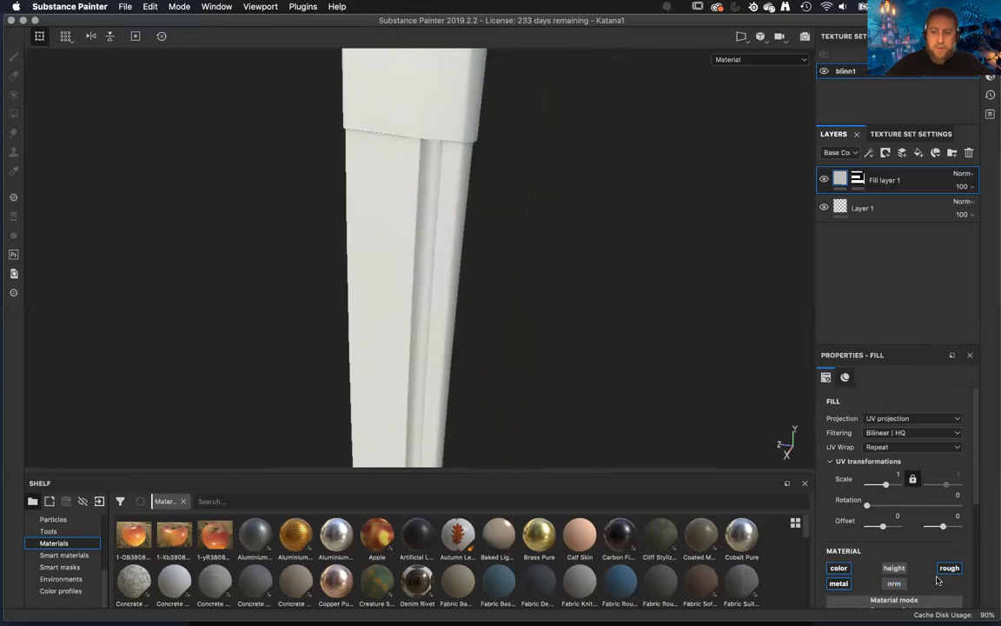
scroll(937, 579, down, 5)
click(900, 488)
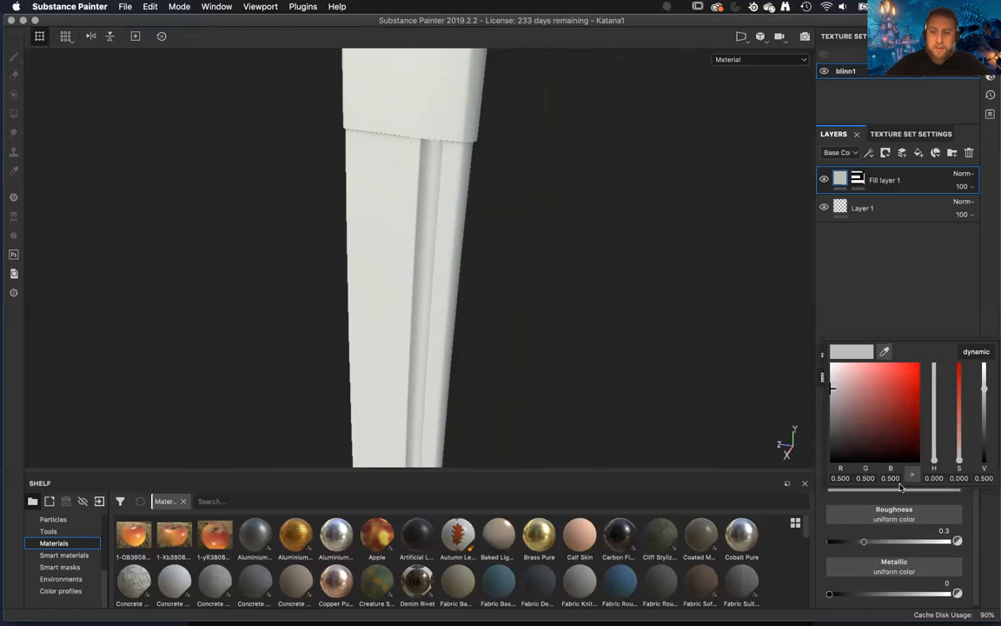
drag(831, 388, 829, 394)
click(867, 291)
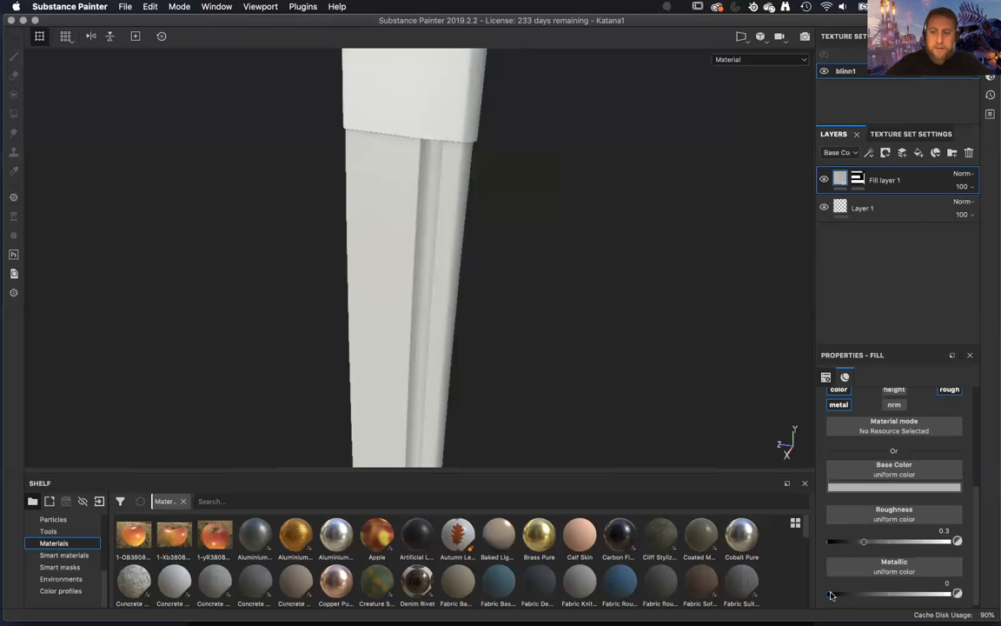
Set the blade fill's metallic to 1 and its roughness to 0.1449.
drag(831, 595, 949, 594)
alt+drag(469, 274, 710, 379)
drag(859, 542, 838, 542)
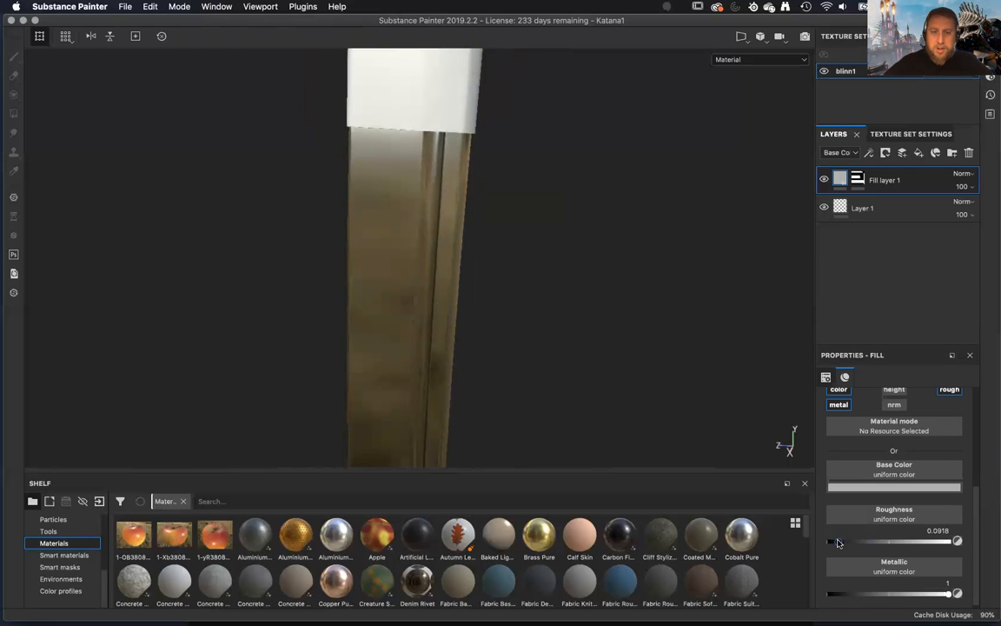
alt+drag(435, 254, 456, 248)
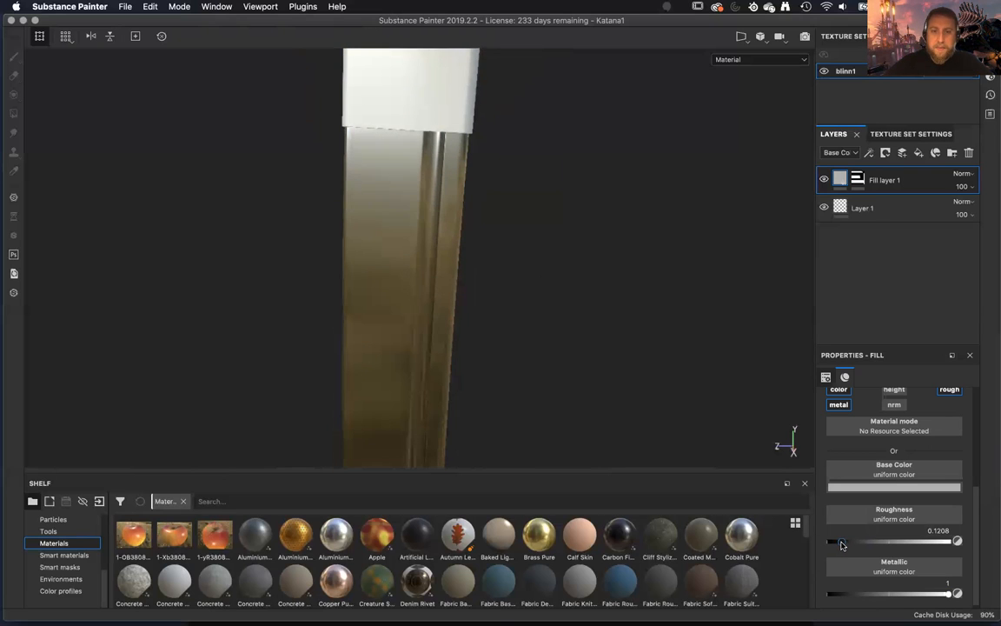
alt+drag(524, 272, 565, 329)
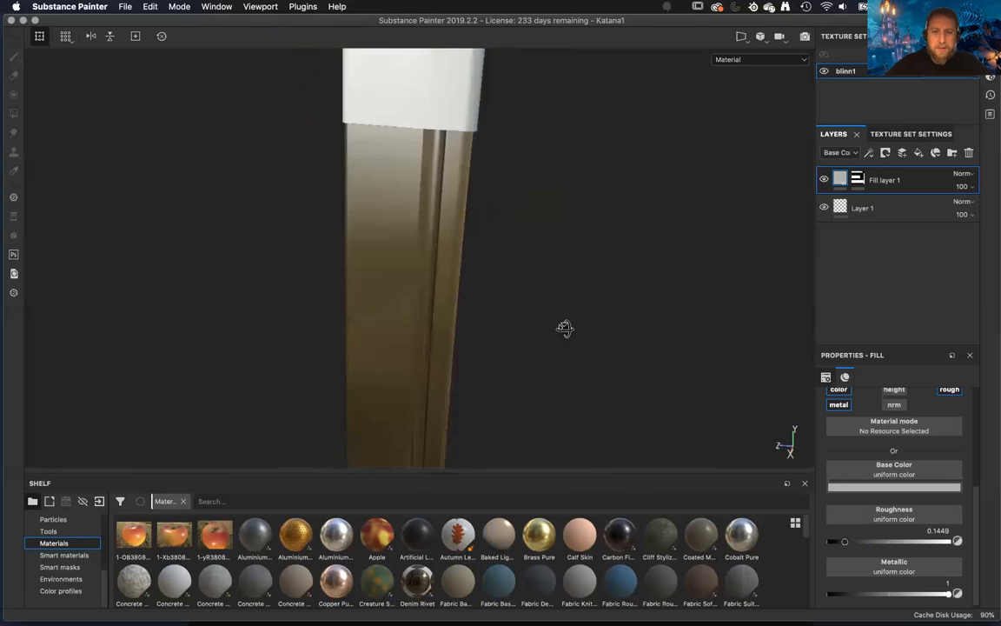
Lighten the blade fill's base color to a neutral grey of about 0.693 and inspect the blade's metallic shading.
click(890, 489)
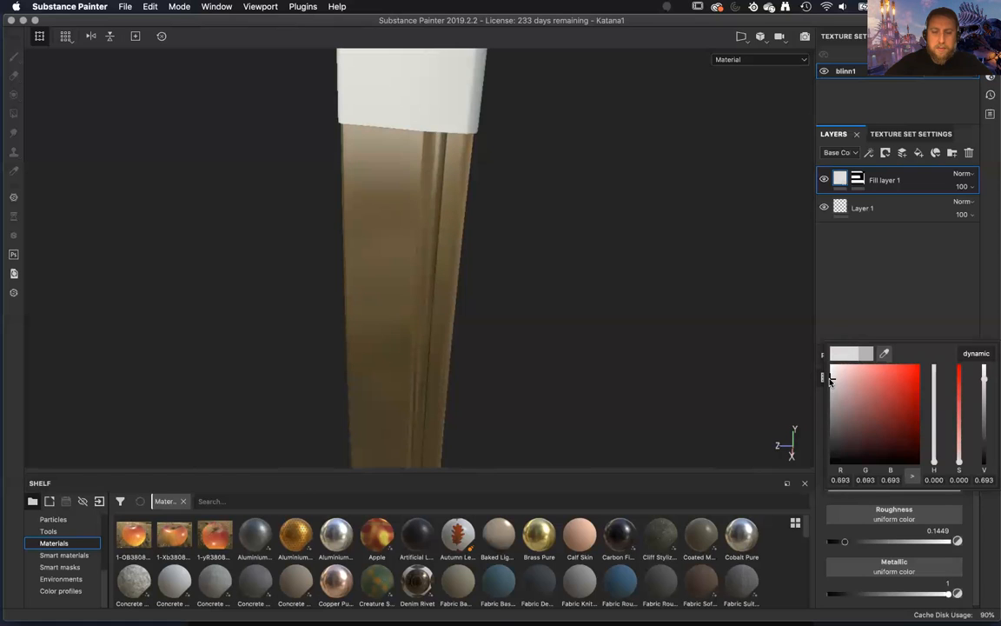
scroll(480, 308, down, 10)
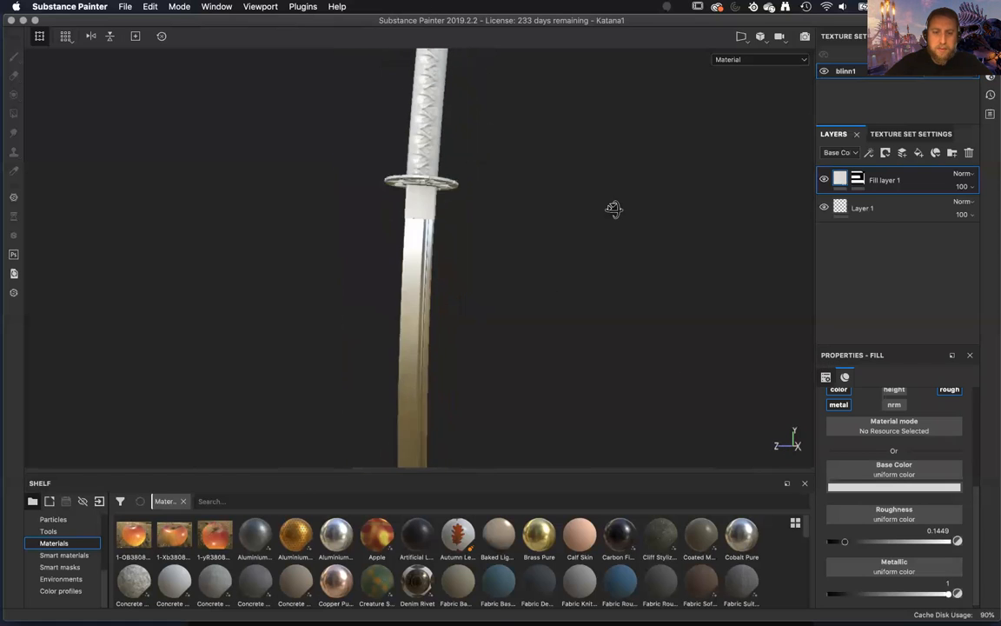
alt+drag(614, 210, 593, 139)
scroll(447, 273, up, 5)
alt+drag(446, 273, 491, 375)
alt+middle_drag(487, 368, 501, 156)
alt+right_drag(501, 157, 509, 322)
alt+middle_drag(508, 322, 528, 258)
alt+drag(512, 258, 675, 276)
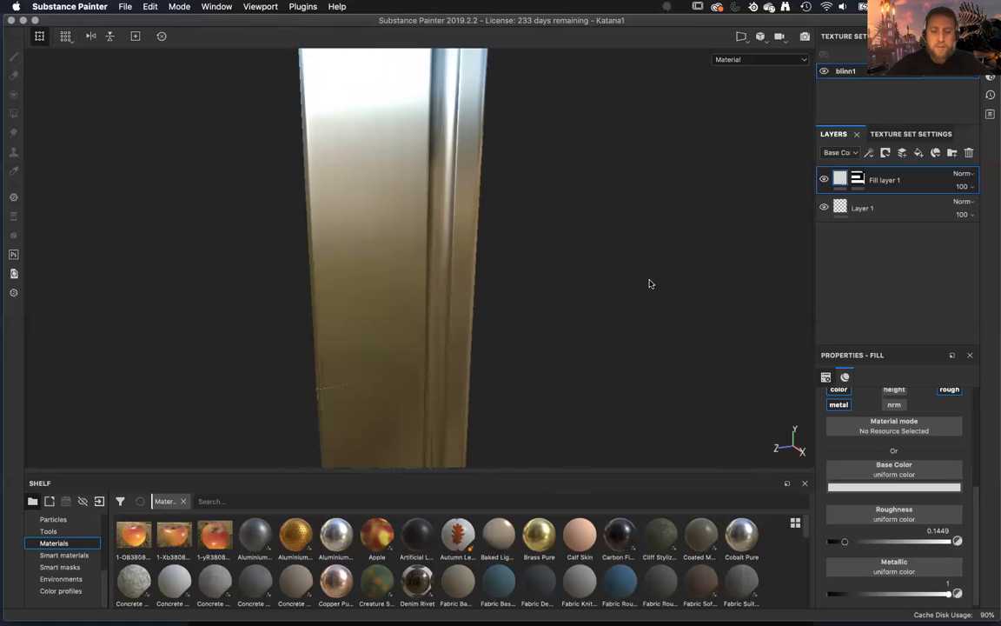
Cycle through the blade's baked mesh maps, including ambient occlusion, position, thickness and normals, ending on the curvature map.
key(b)
key(b)
key(b)
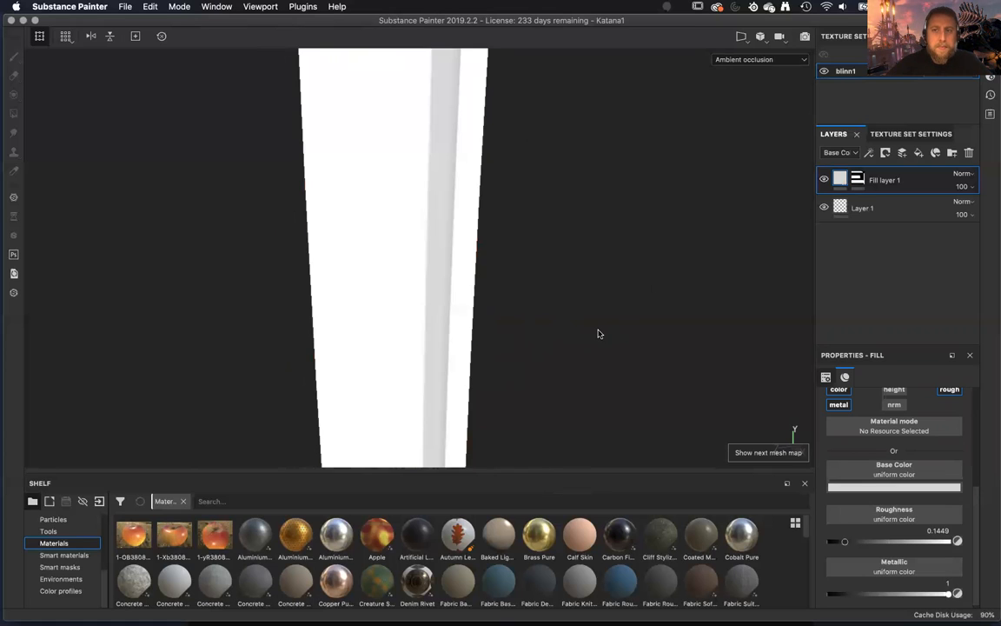
key(b)
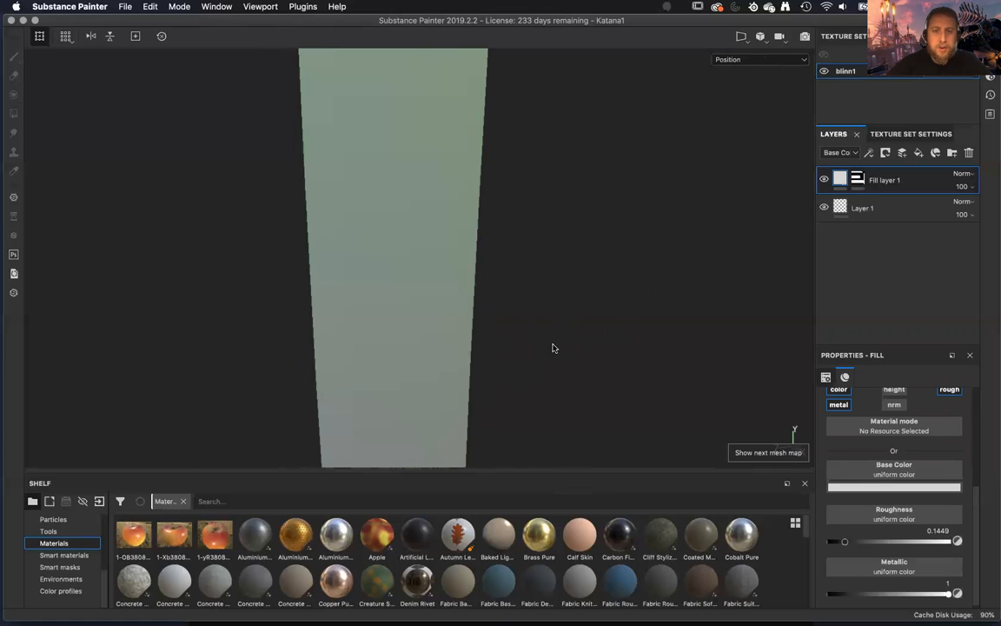
key(b)
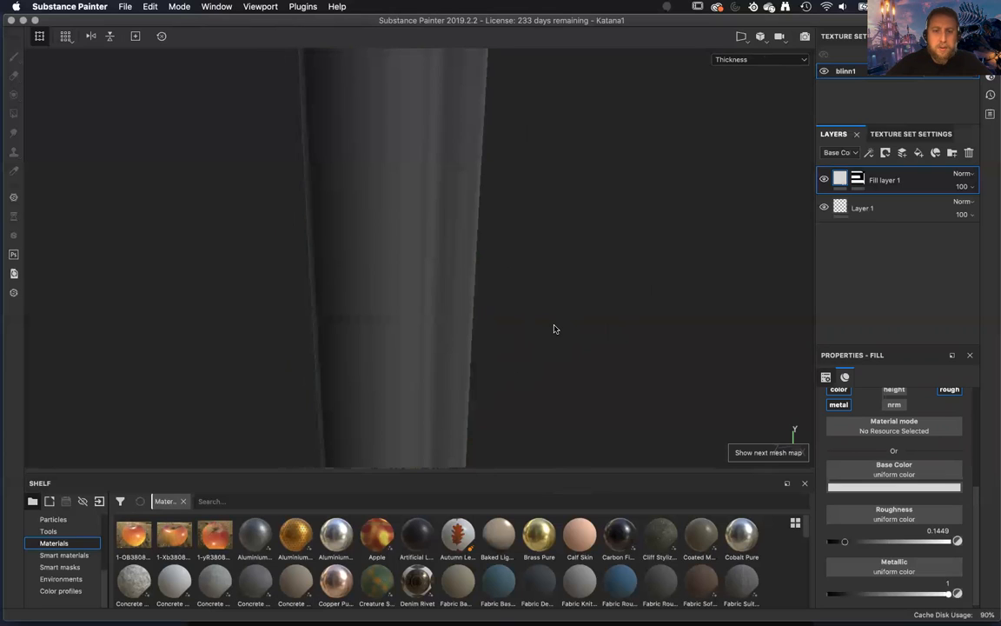
key(b)
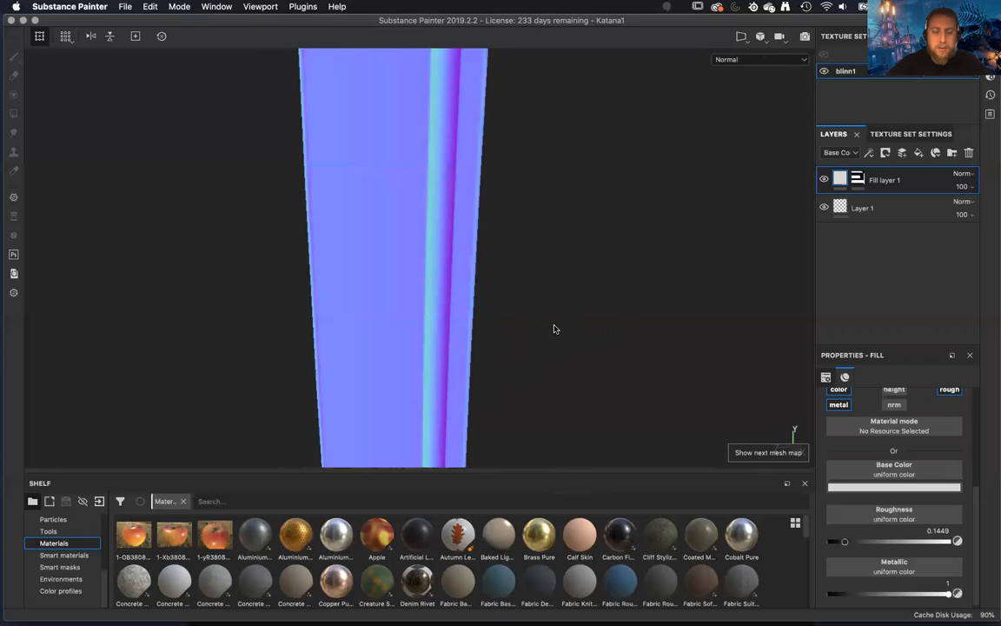
key(b)
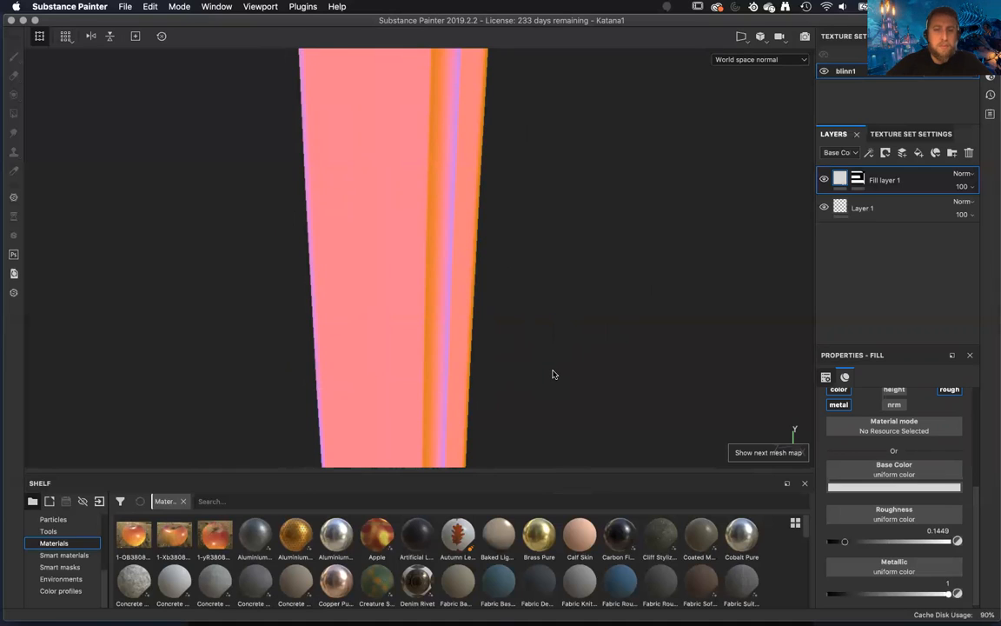
key(b)
key(b)
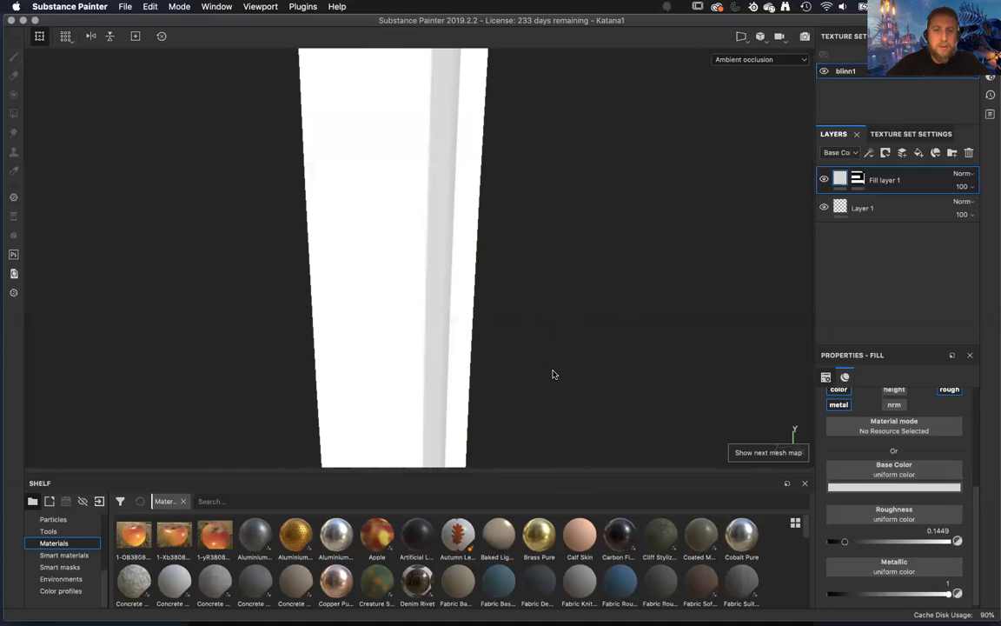
key(b)
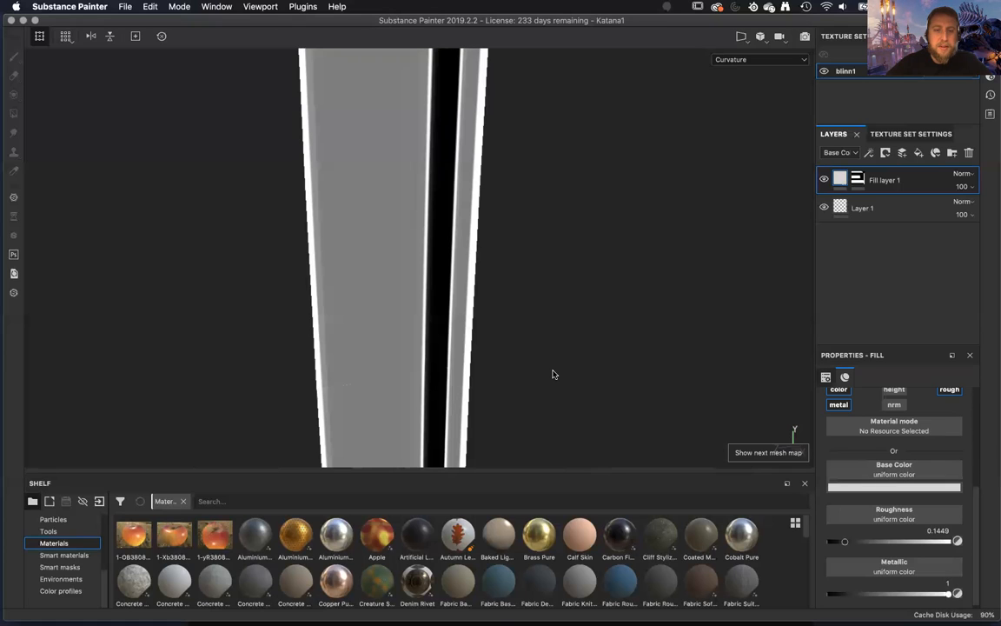
Examine the curvature map and the remaining mesh maps on the blade, then restore the material display.
alt+drag(556, 373, 516, 364)
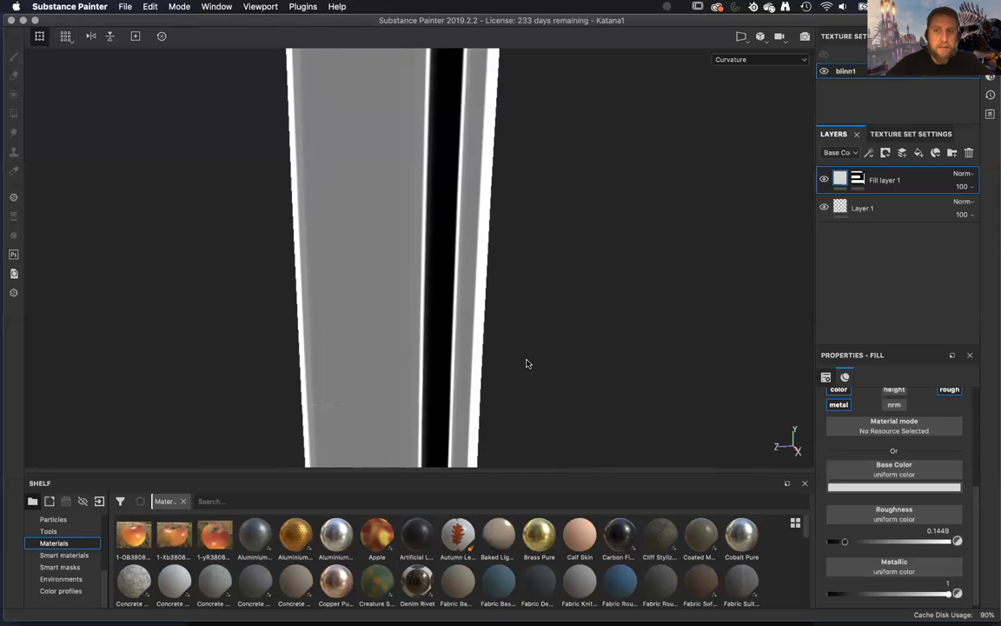
key(b)
alt+drag(540, 388, 581, 329)
key(b)
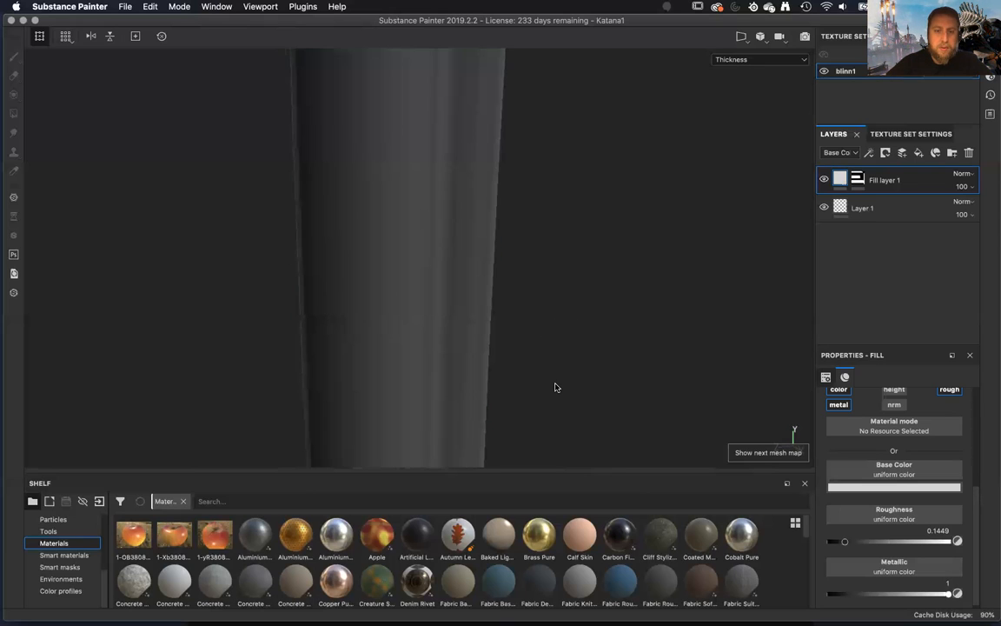
key(b)
alt+drag(537, 411, 554, 371)
key(b)
key(m)
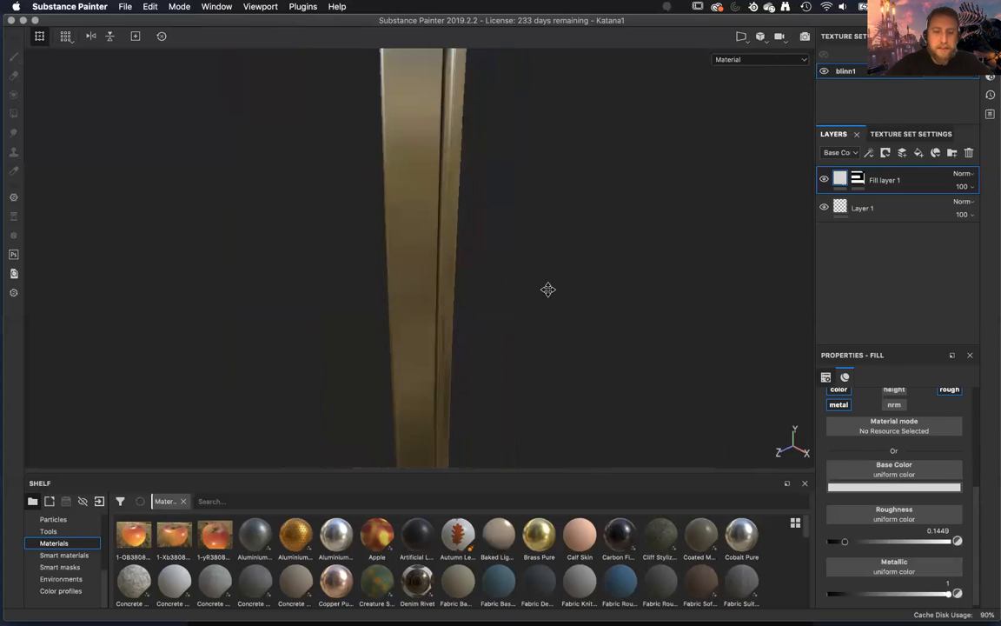
Examine the metallic finish along the blade down to its tip.
alt+drag(511, 296, 451, 235)
alt+drag(513, 335, 531, 414)
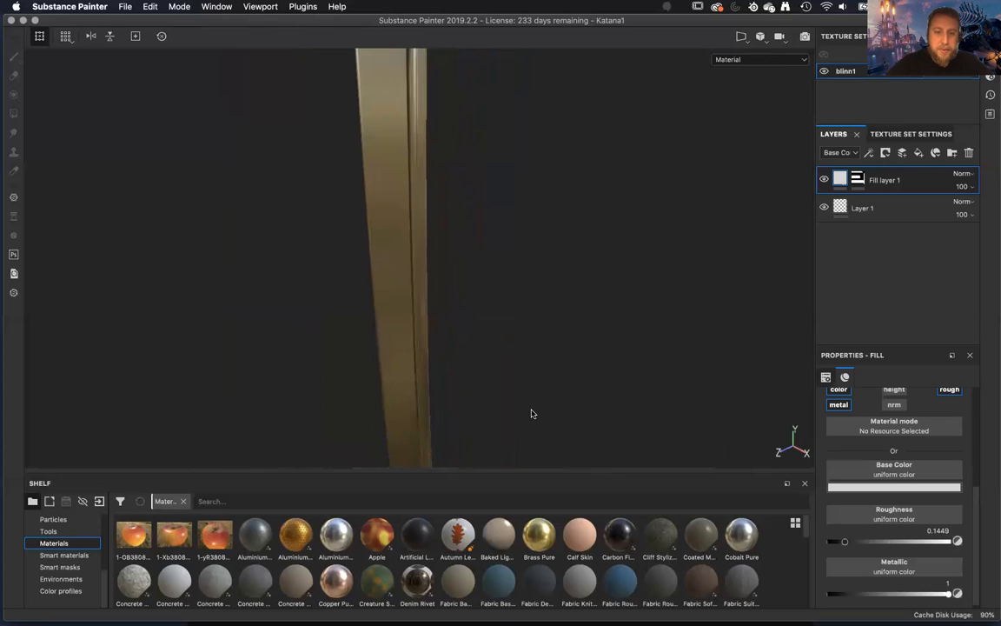
scroll(535, 420, down, 5)
scroll(535, 420, up, 2)
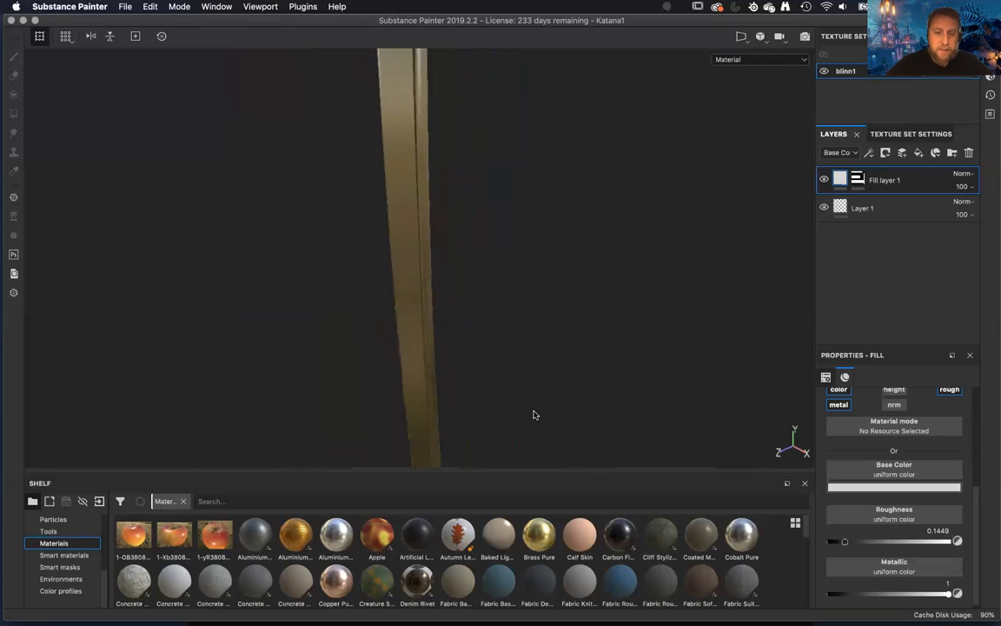
alt+middle_drag(531, 338, 555, 266)
alt+middle_drag(553, 374, 508, 295)
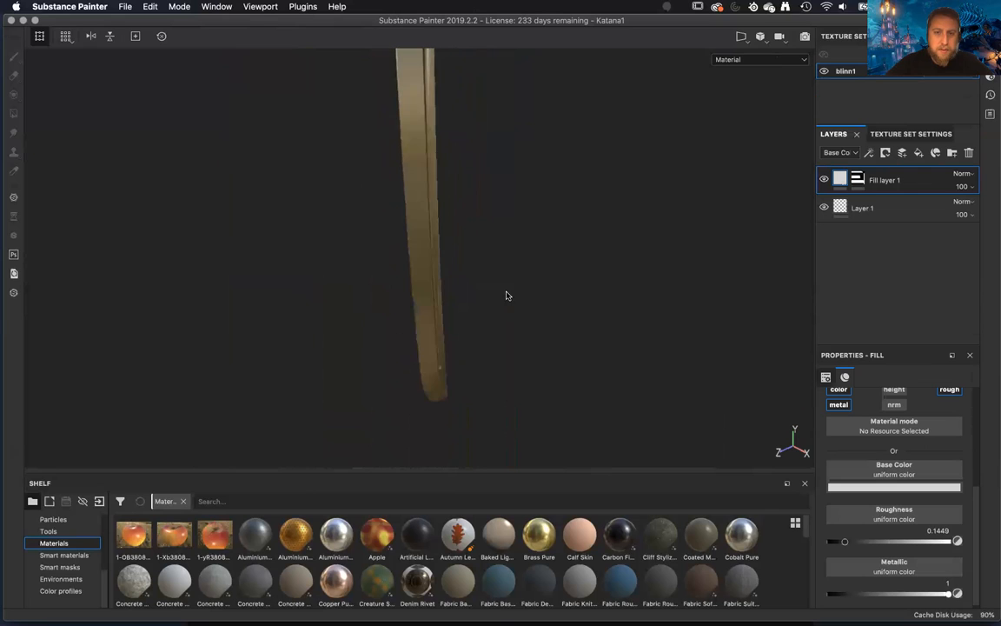
click(512, 375)
mouse_move(511, 375)
alt+mouse_down()
mouse_move(447, 298)
mouse_move(449, 317)
alt+mouse_up()
alt+right_drag(449, 318, 346, 5)
alt+middle_drag(390, 76, 358, 79)
alt+middle_drag(428, 286, 434, 58)
alt+middle_drag(428, 417, 432, 219)
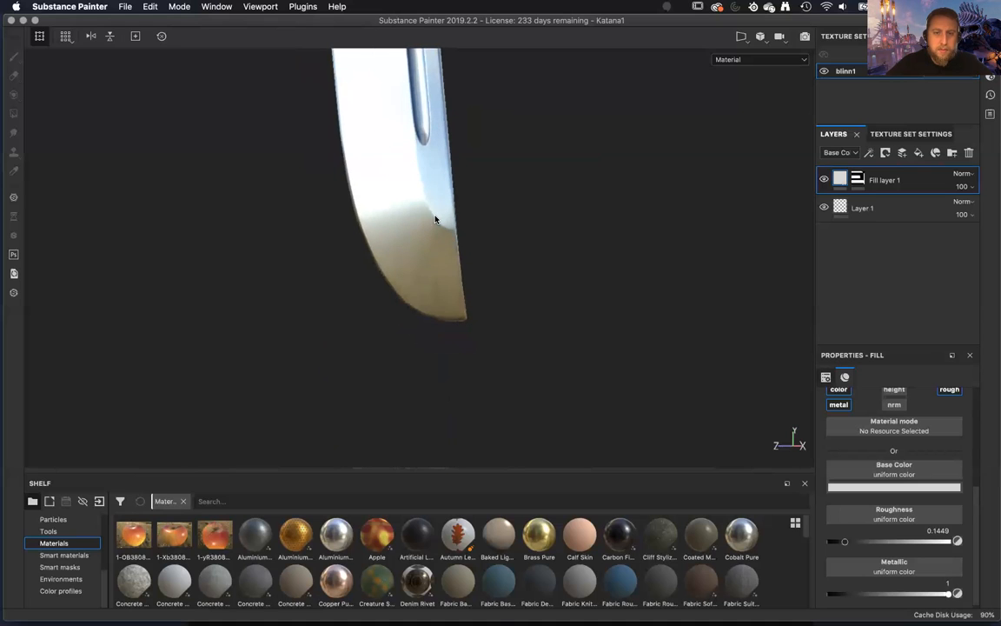
Examine the blade's reflections from its tip and back edge, returning to the collar near the guard.
alt+drag(421, 229, 131, 141)
alt+middle_drag(327, 203, 346, 265)
alt+drag(446, 366, 439, 274)
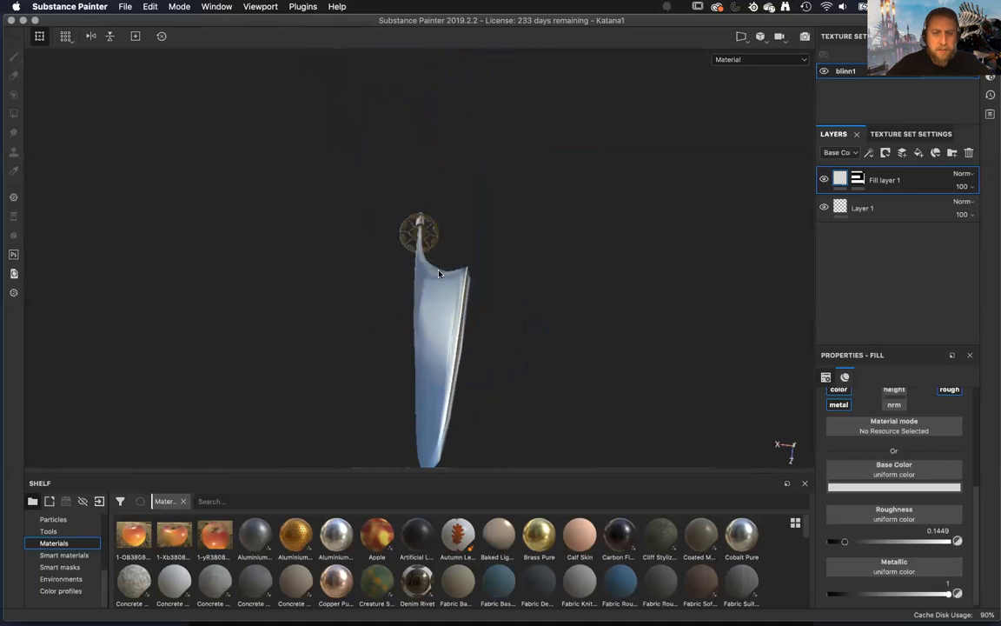
alt+drag(494, 310, 691, 436)
alt+right_drag(565, 183, 415, 18)
alt+middle_drag(461, 317, 521, 457)
alt+middle_drag(506, 186, 501, 417)
alt+middle_drag(508, 159, 496, 430)
alt+middle_drag(523, 204, 513, 549)
alt+middle_drag(540, 130, 540, 320)
alt+drag(497, 309, 463, 317)
alt+right_drag(473, 322, 628, 382)
alt+drag(630, 377, 515, 262)
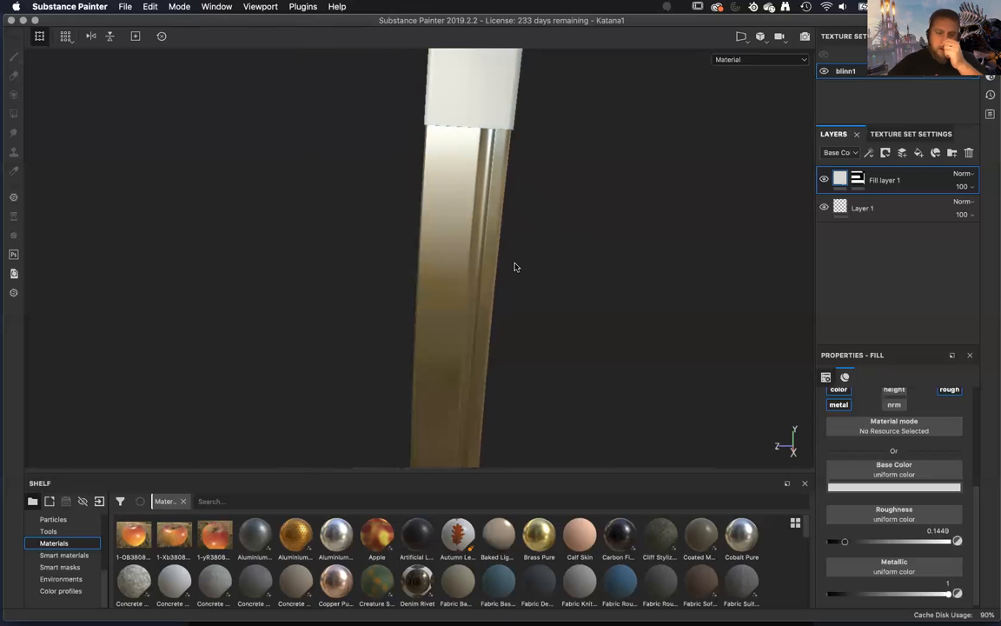
Add a second fill layer above the blade's metal fill layer and give it a black mask.
scroll(41, 562, up, 3)
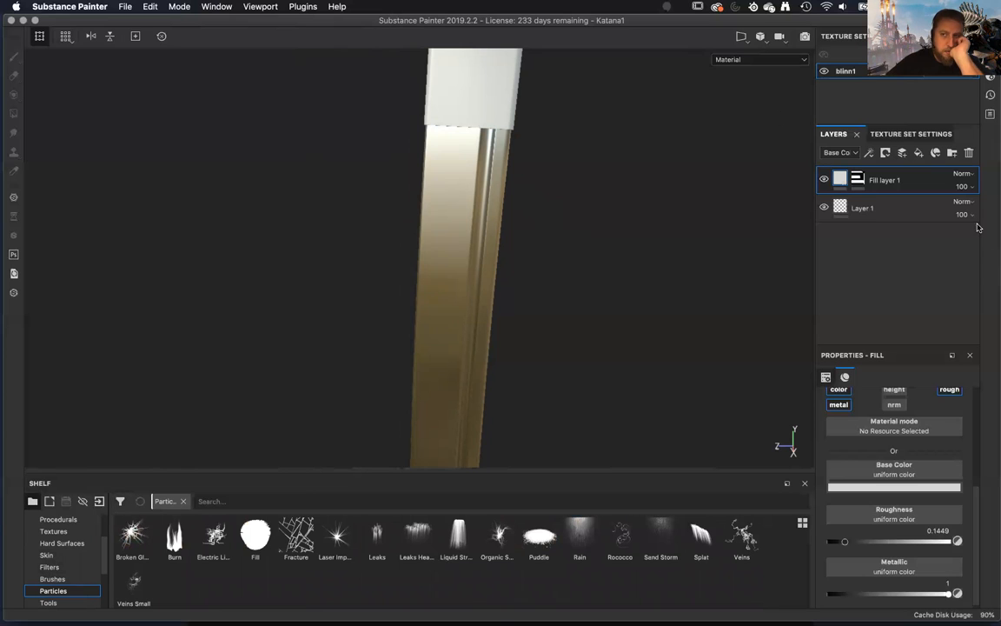
click(920, 154)
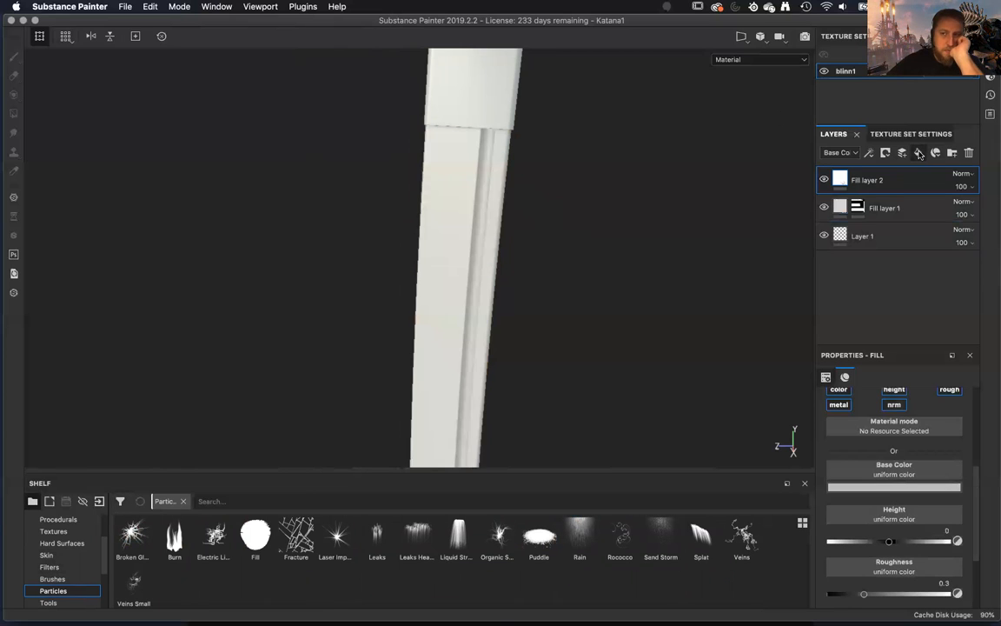
right_click(880, 177)
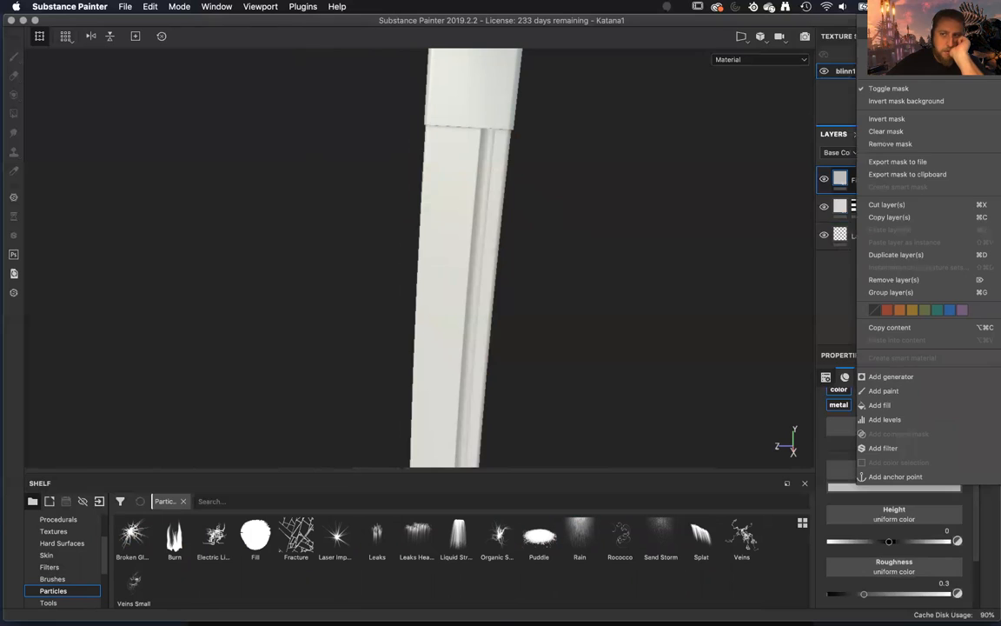
click(888, 34)
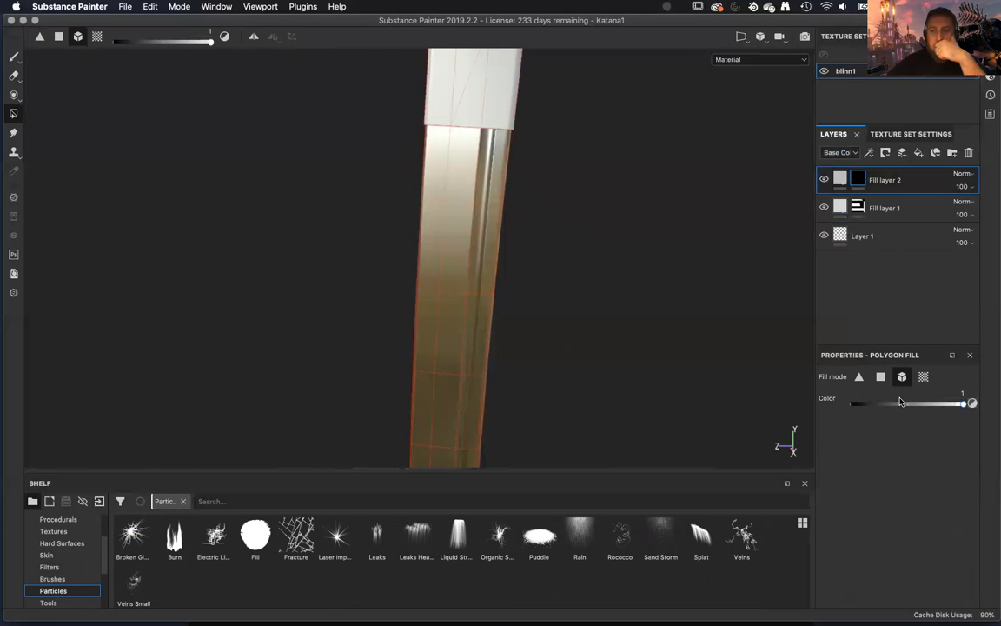
Limit Fill layer 2 to the color channel only and set its base color to a very dark neutral grey.
click(839, 179)
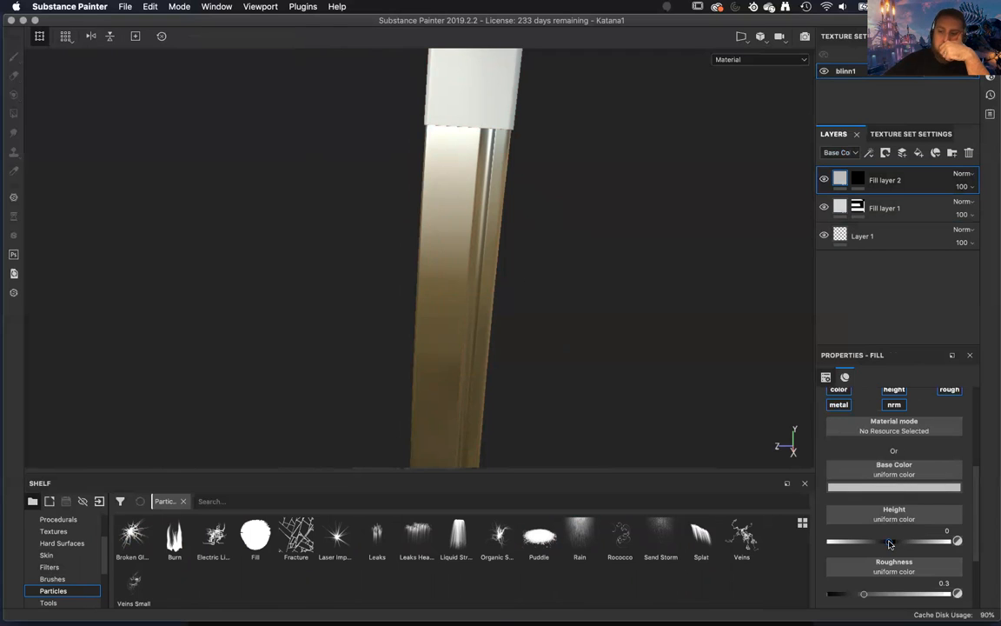
click(839, 389)
click(893, 403)
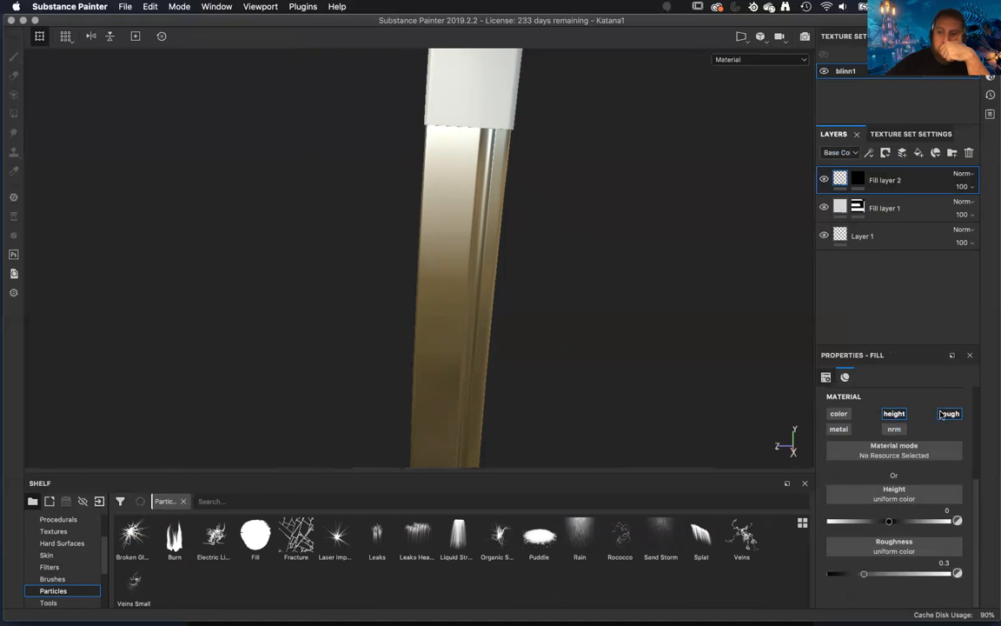
click(943, 415)
click(893, 414)
click(839, 414)
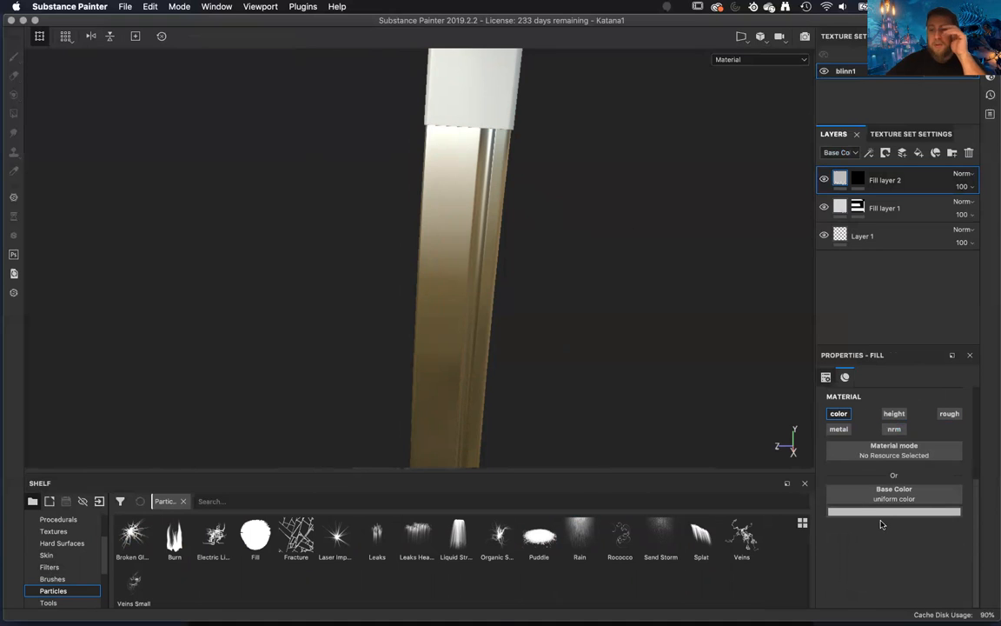
click(884, 513)
drag(832, 442, 825, 475)
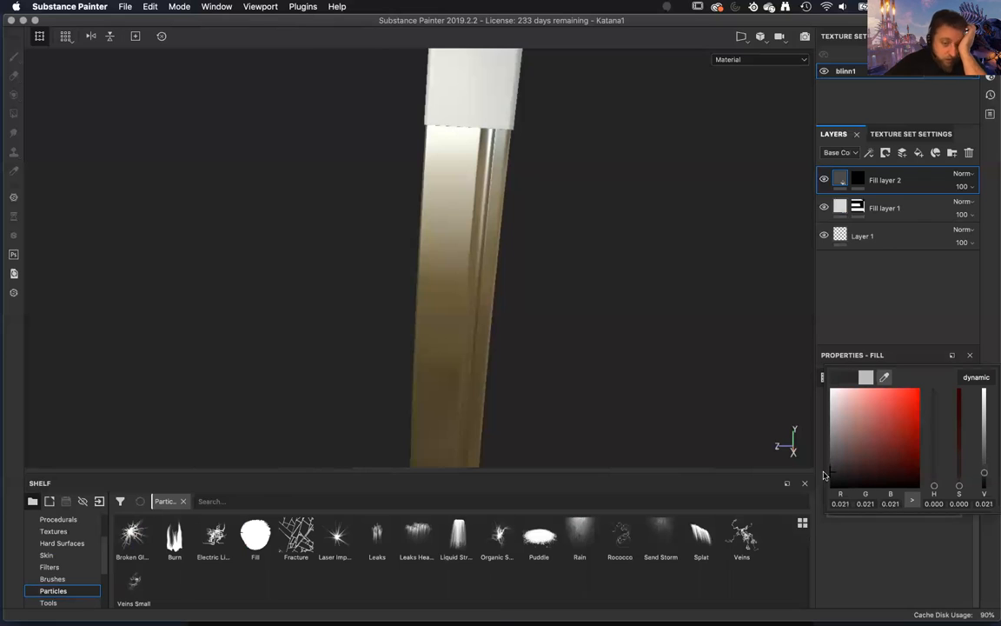
Browse the shelf's filter, skin and alpha collections to locate the font alphas.
click(52, 582)
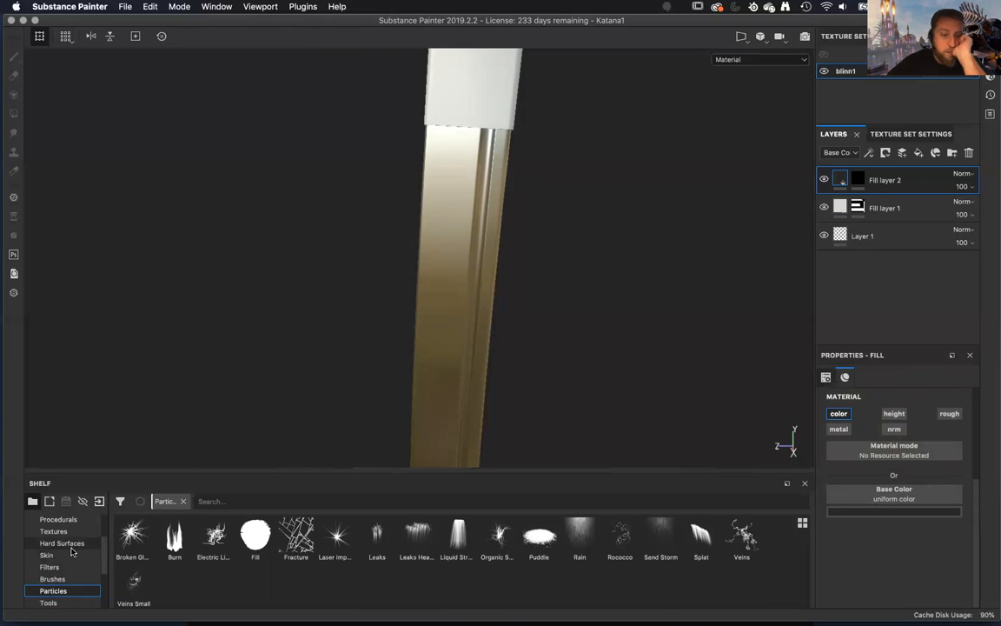
click(54, 576)
click(50, 567)
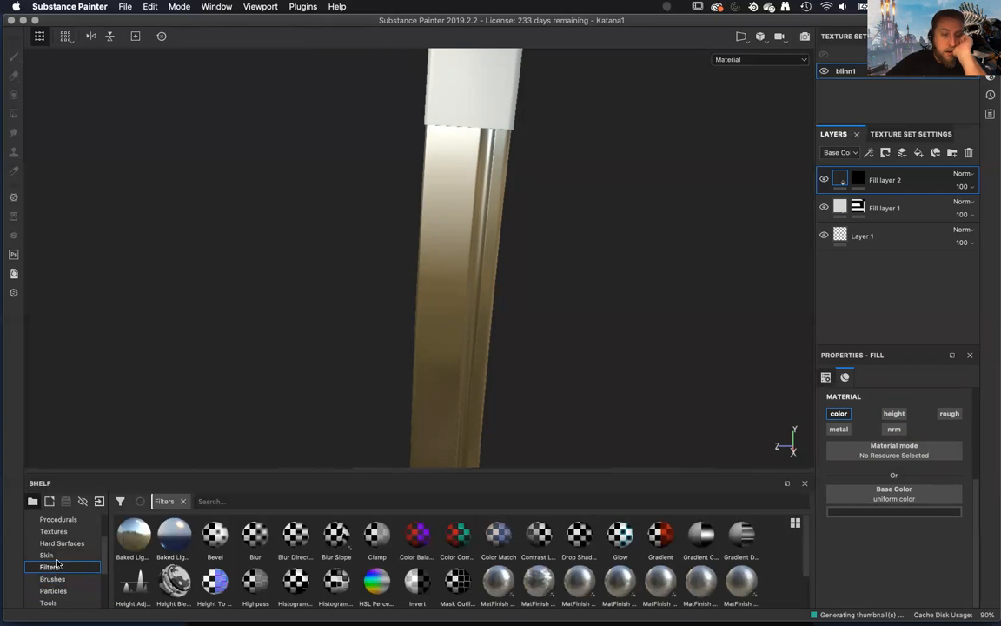
click(47, 554)
scroll(57, 556, up, 2)
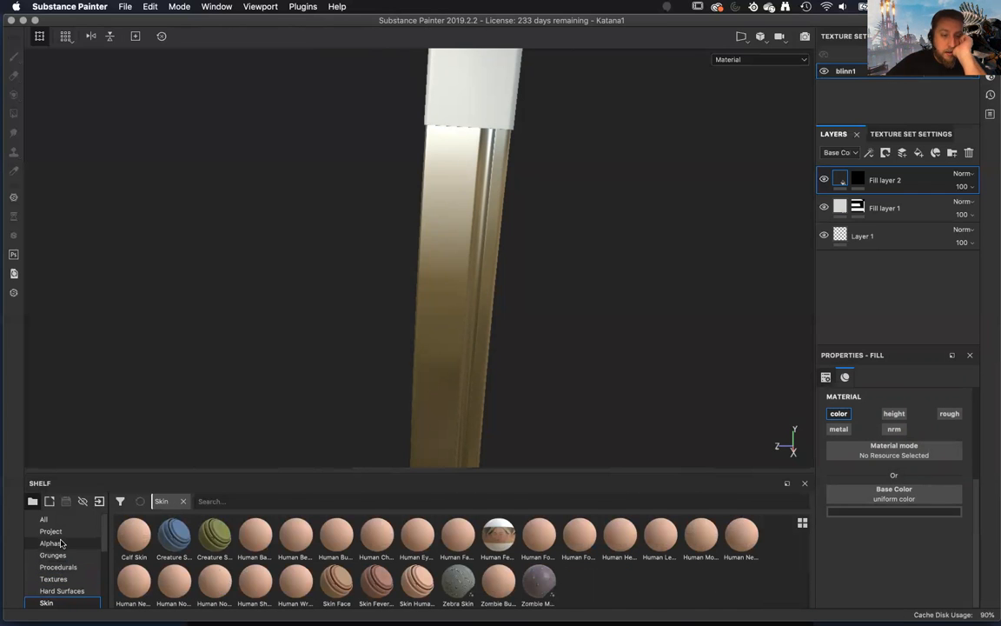
click(50, 543)
scroll(336, 544, down, 3)
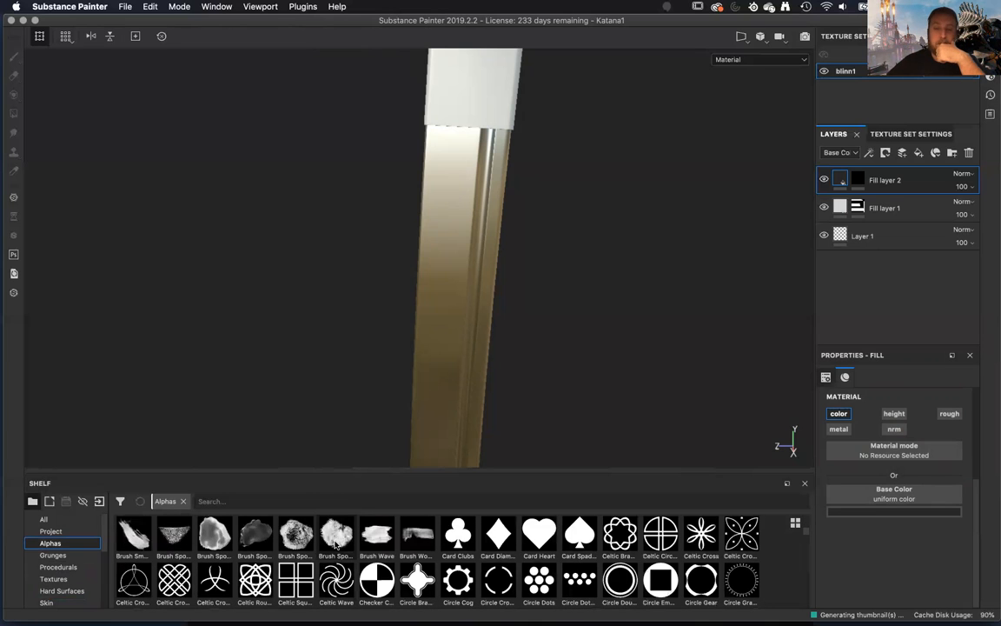
scroll(331, 556, down, 5)
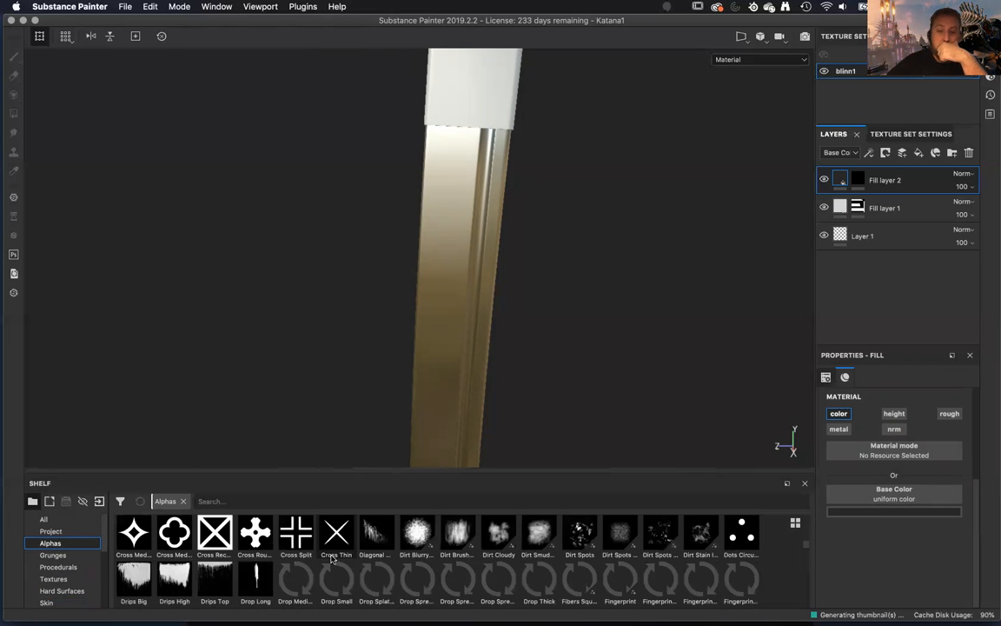
scroll(331, 558, down, 3)
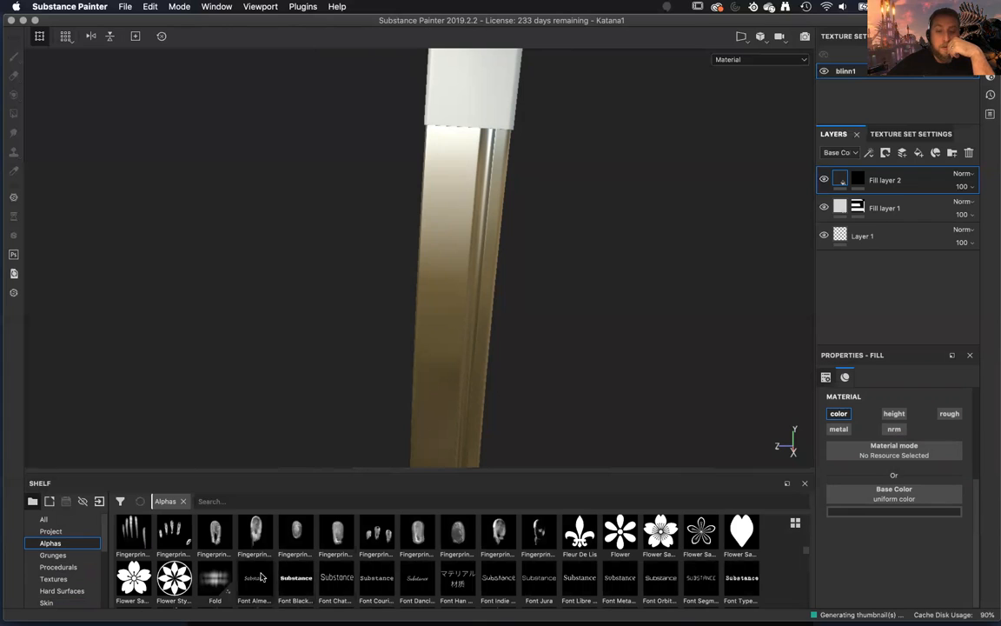
Examine the font alphas, including Font Dancing Script, and the neighbouring symbol and print alphas.
mouse_move(379, 576)
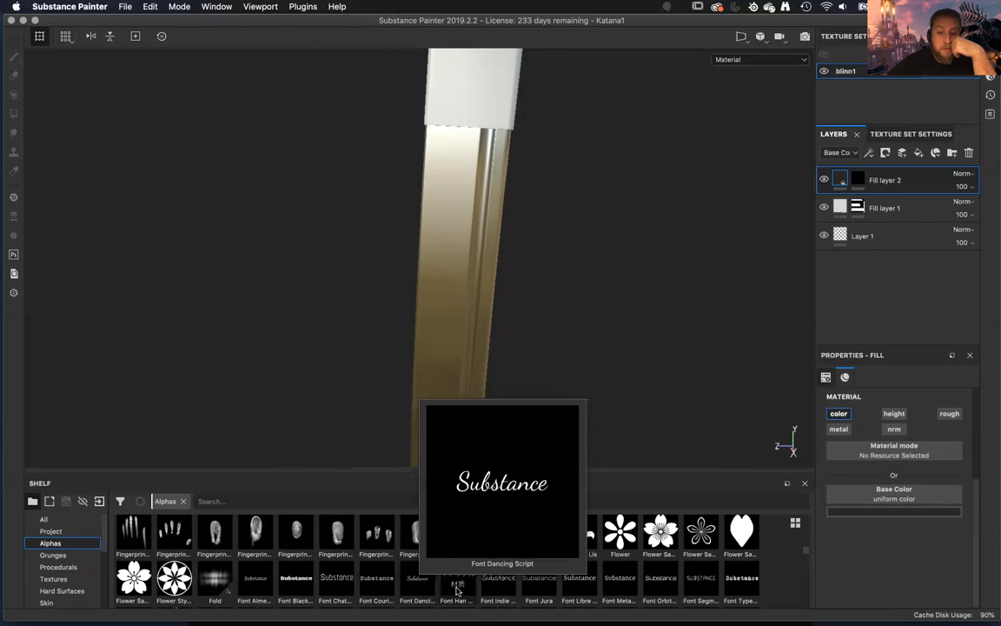
mouse_move(459, 591)
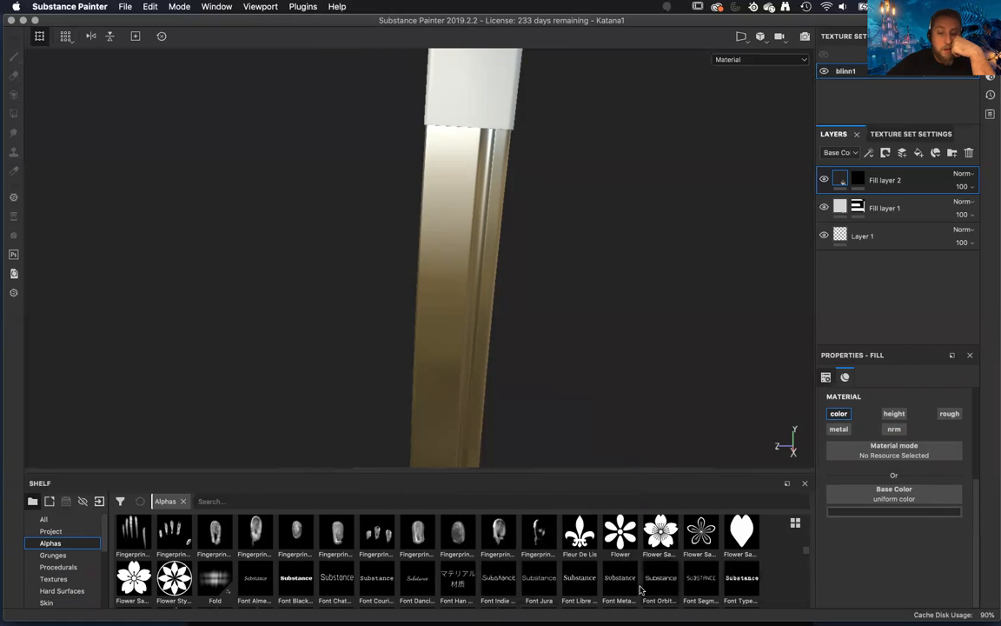
scroll(643, 586, down, 3)
scroll(641, 589, up, 3)
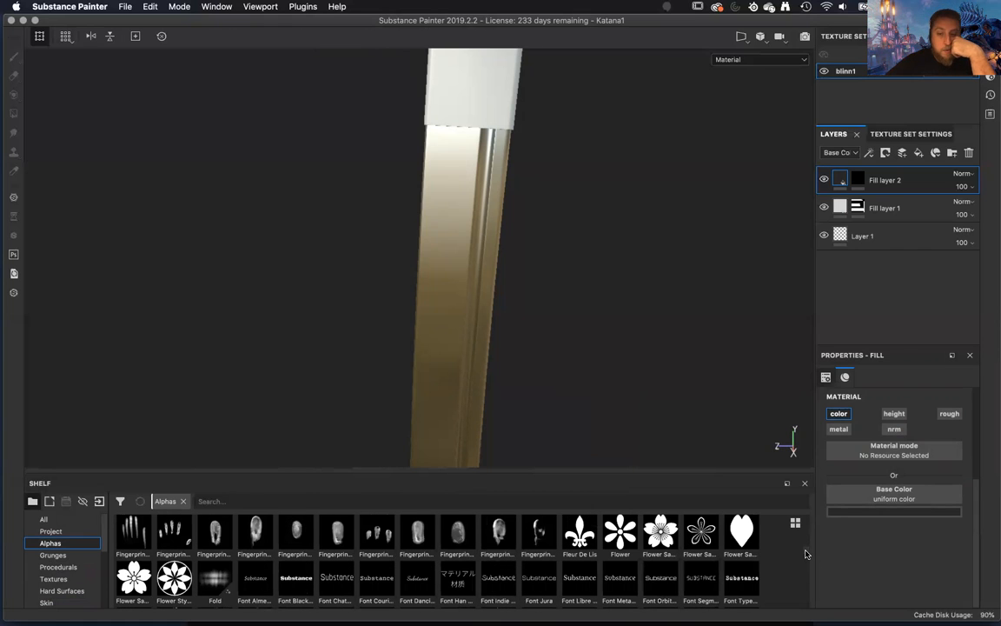
scroll(805, 554, up, 1)
scroll(806, 554, up, 5)
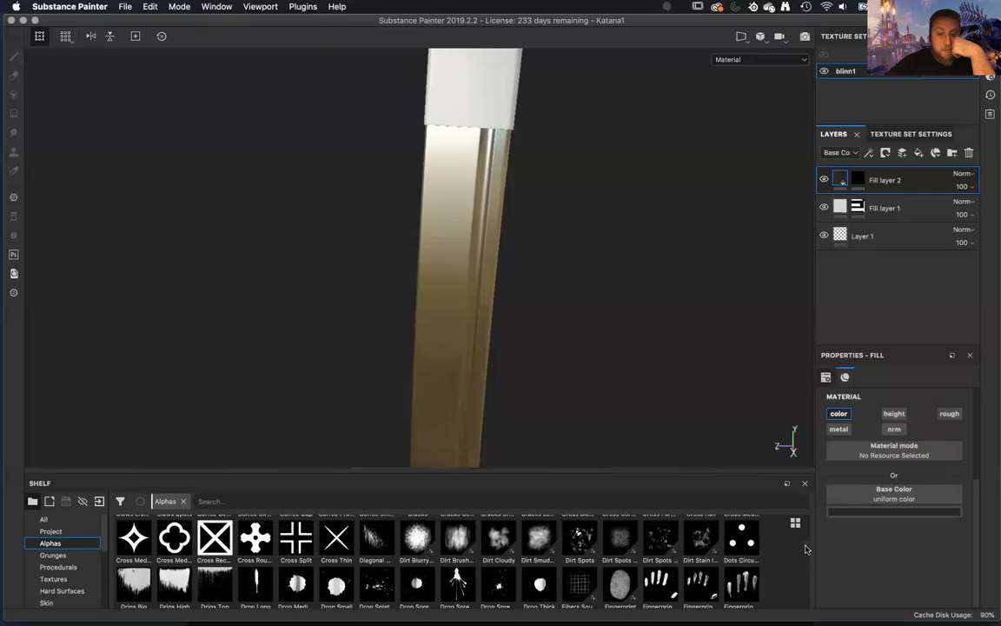
scroll(806, 548, down, 7)
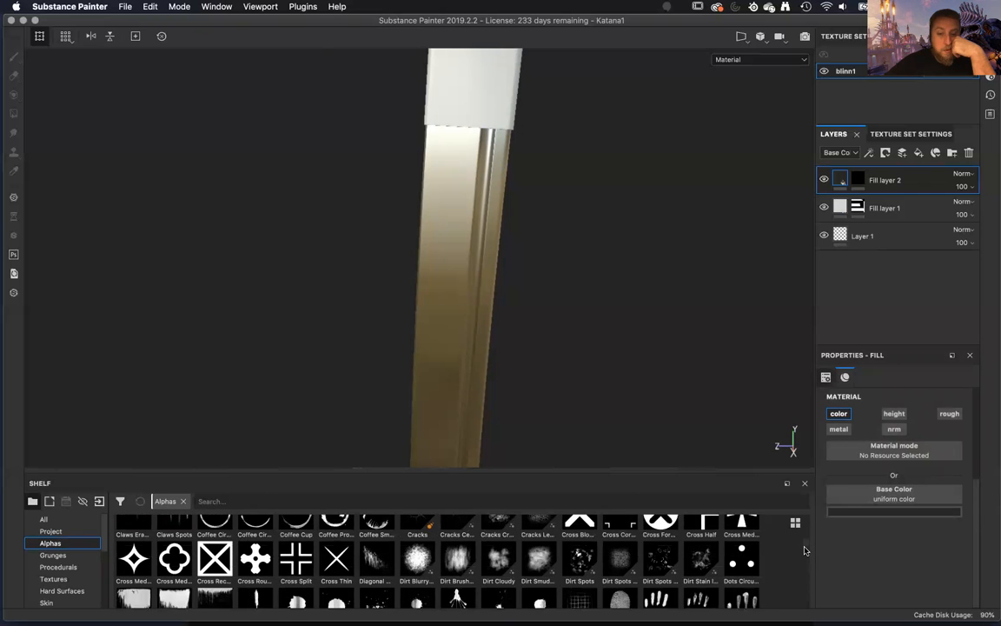
scroll(803, 560, down, 1)
scroll(804, 560, up, 1)
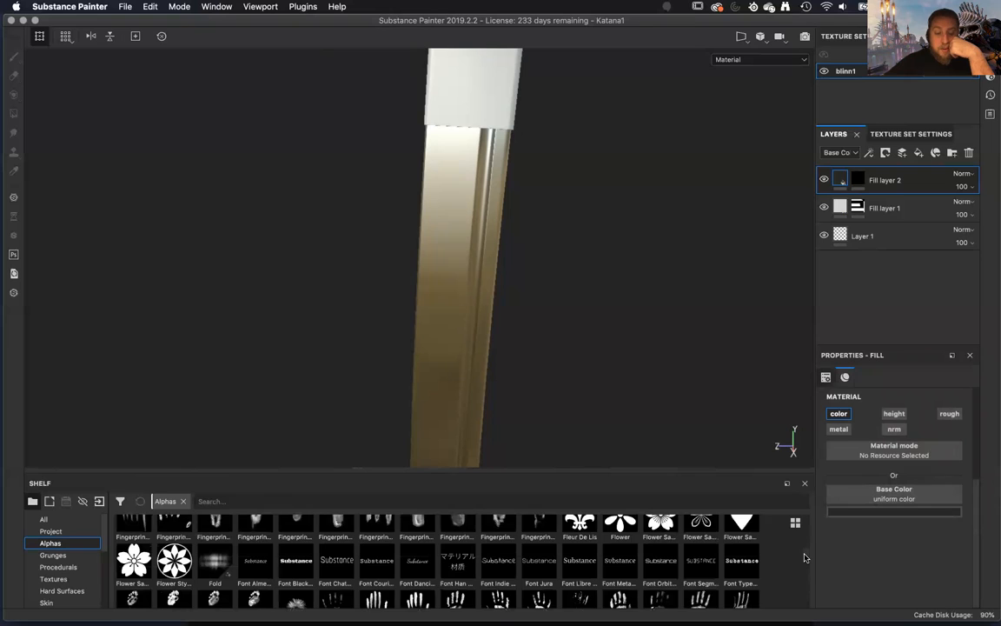
scroll(806, 558, down, 1)
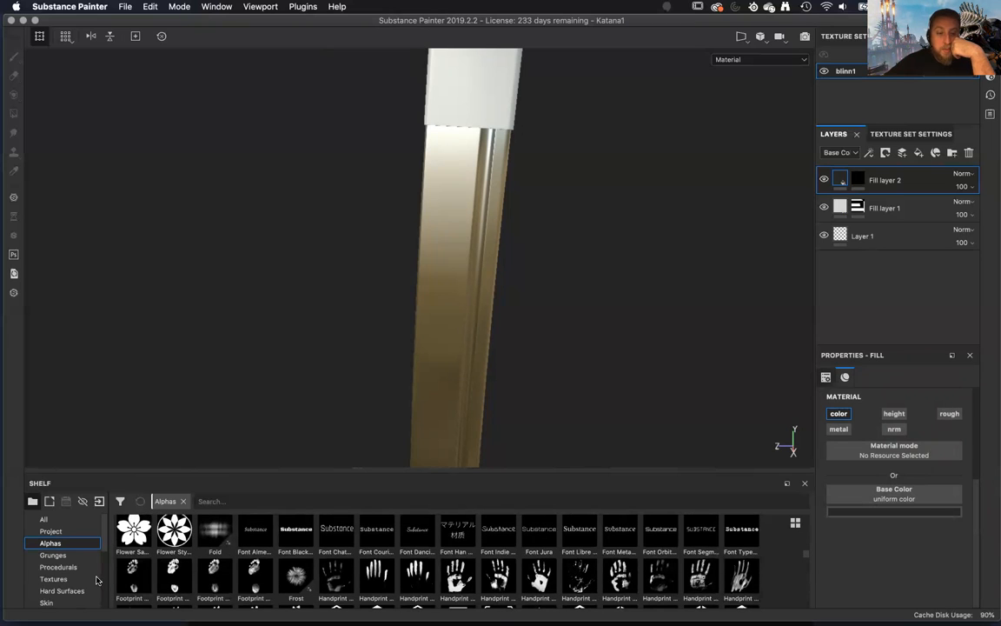
Compare the enlarged previews of the font alphas, from Font Almendra through the Japanese Chinese font to Font Orbitron and beyond.
mouse_move(257, 536)
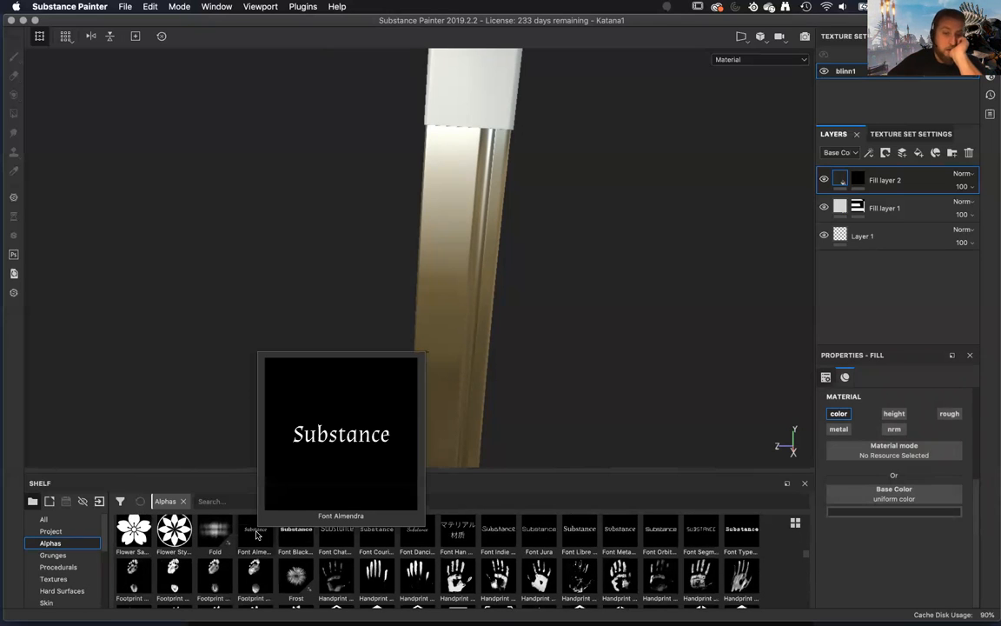
mouse_move(293, 543)
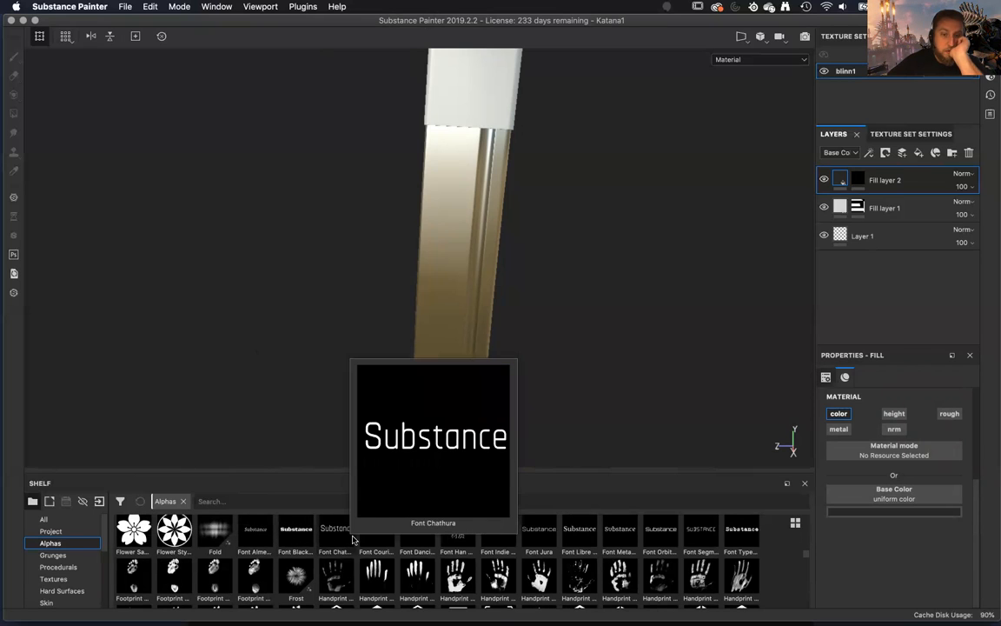
mouse_move(411, 544)
mouse_move(451, 544)
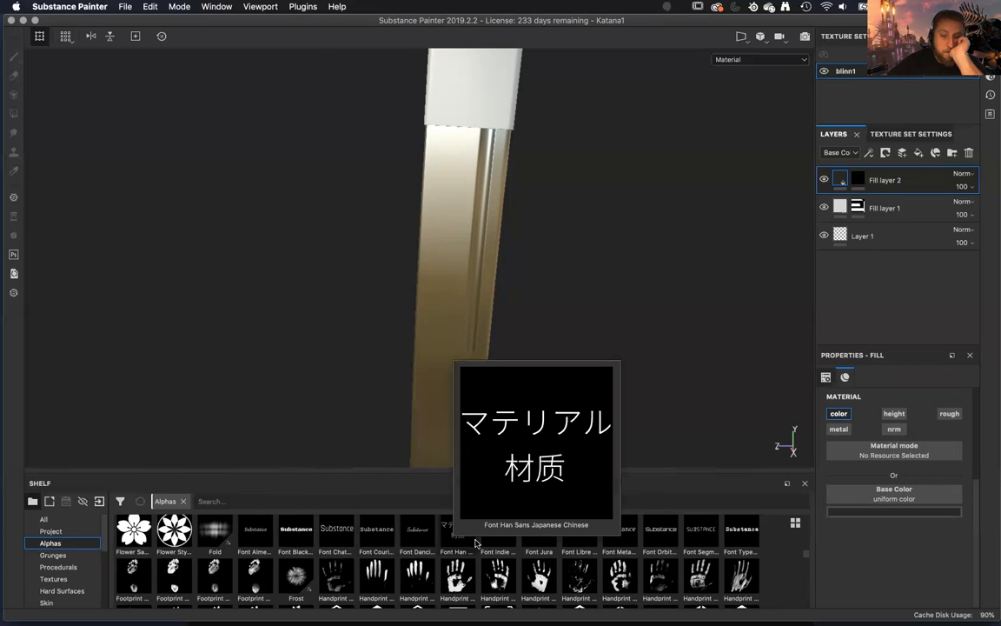
mouse_move(497, 544)
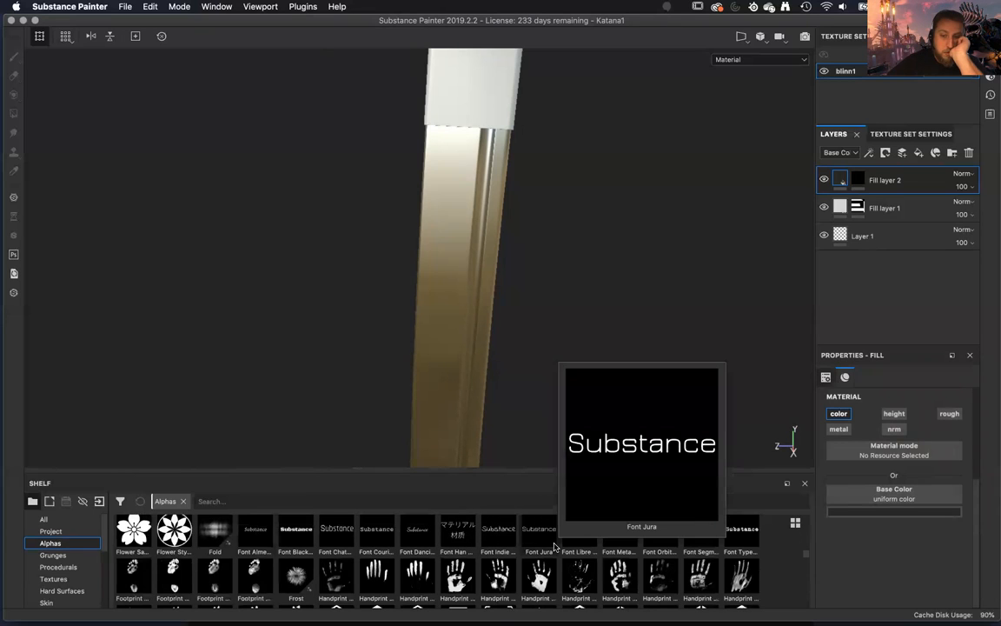
mouse_move(583, 544)
mouse_move(616, 544)
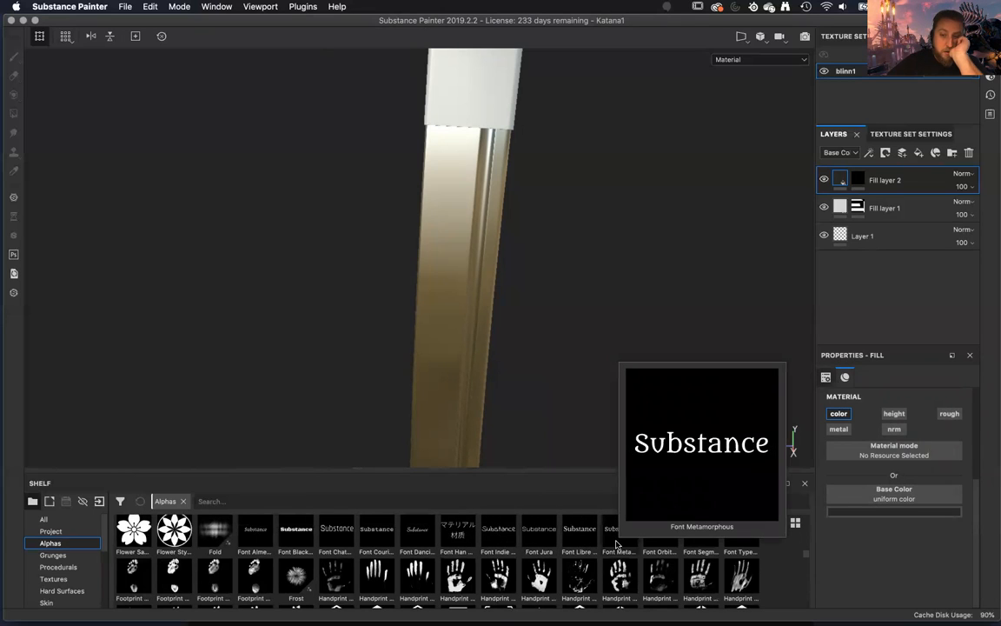
mouse_move(663, 545)
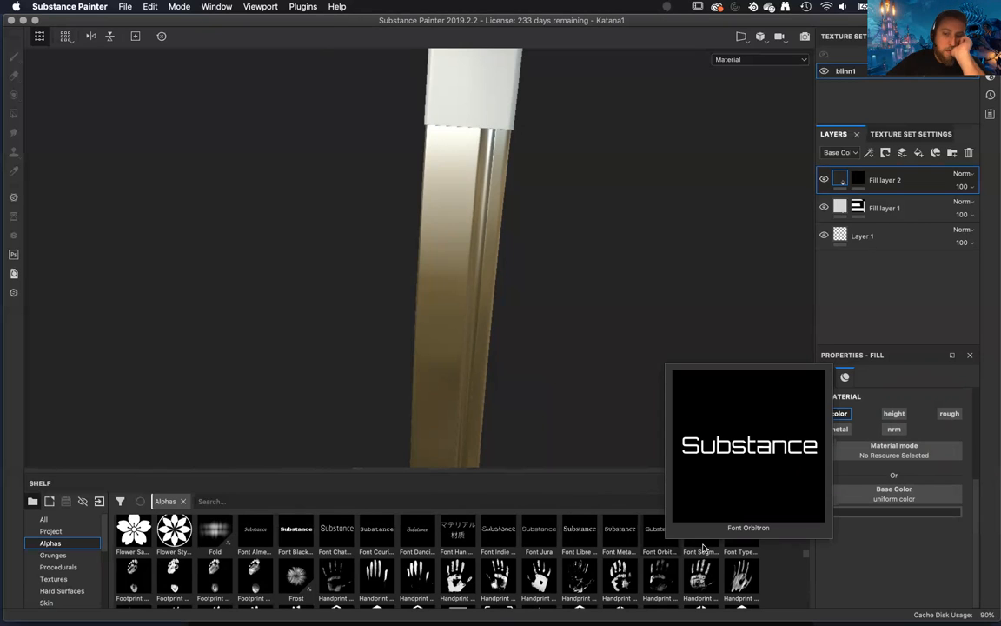
mouse_move(703, 549)
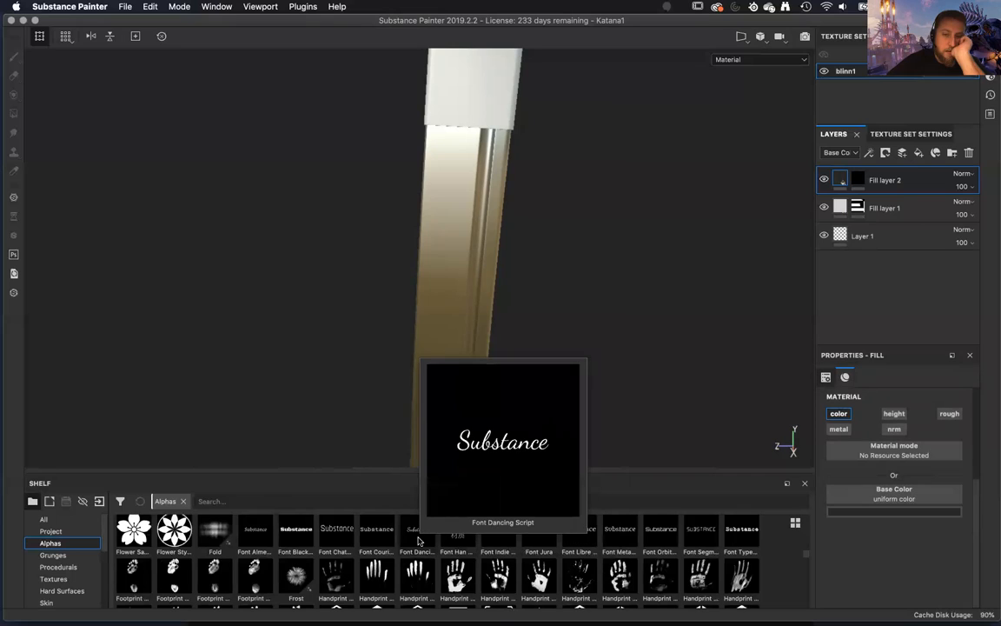
Try to apply the Font Dancing Script alpha to Fill layer 2's mask, and add a paint effect to that mask.
scroll(417, 541, up, 1)
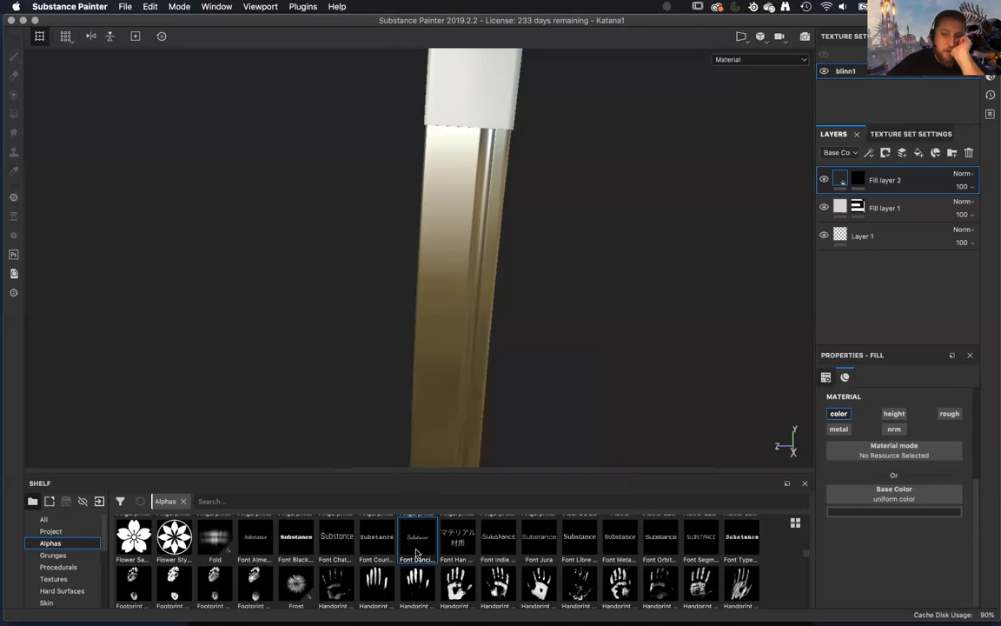
drag(416, 552, 858, 179)
right_click(884, 179)
click(884, 179)
right_click(915, 182)
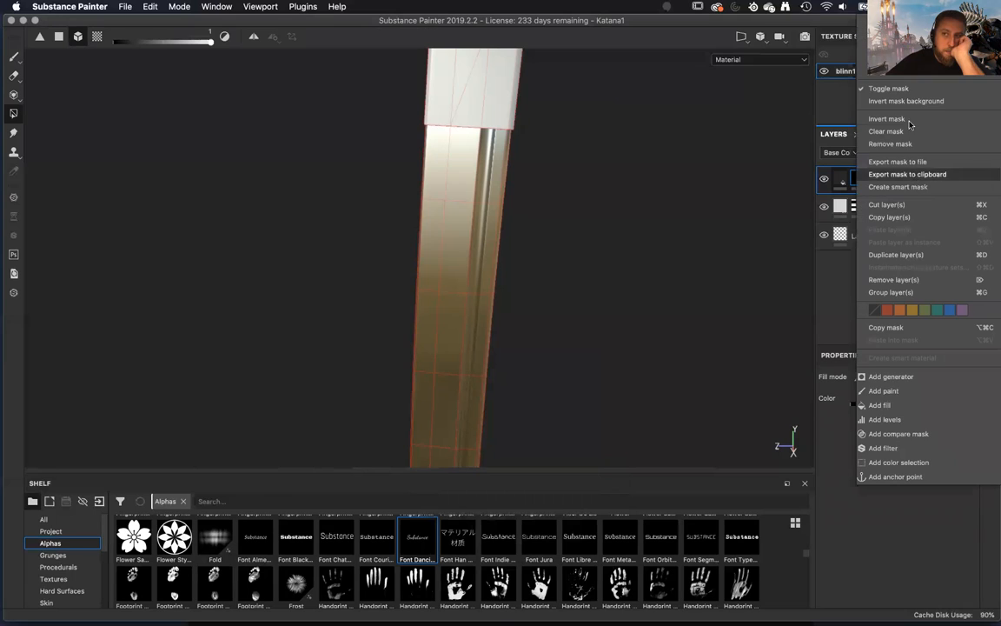
click(883, 391)
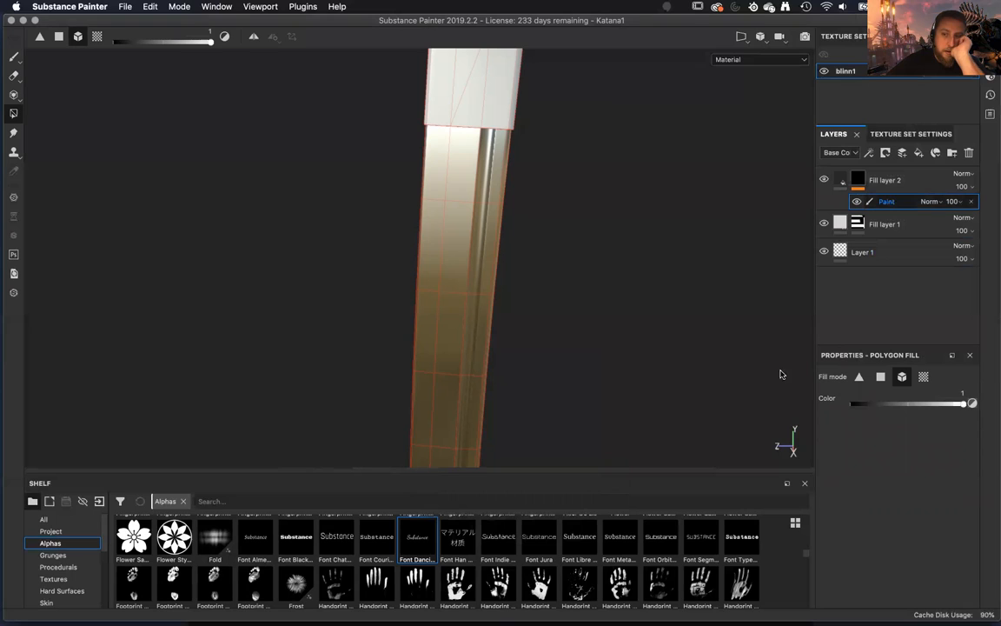
Activate the Paint tool on the mask's paint effect and assign Font Dancing Script as the brush alpha.
mouse_move(421, 537)
mouse_down()
mouse_move(872, 185)
mouse_move(908, 205)
mouse_up()
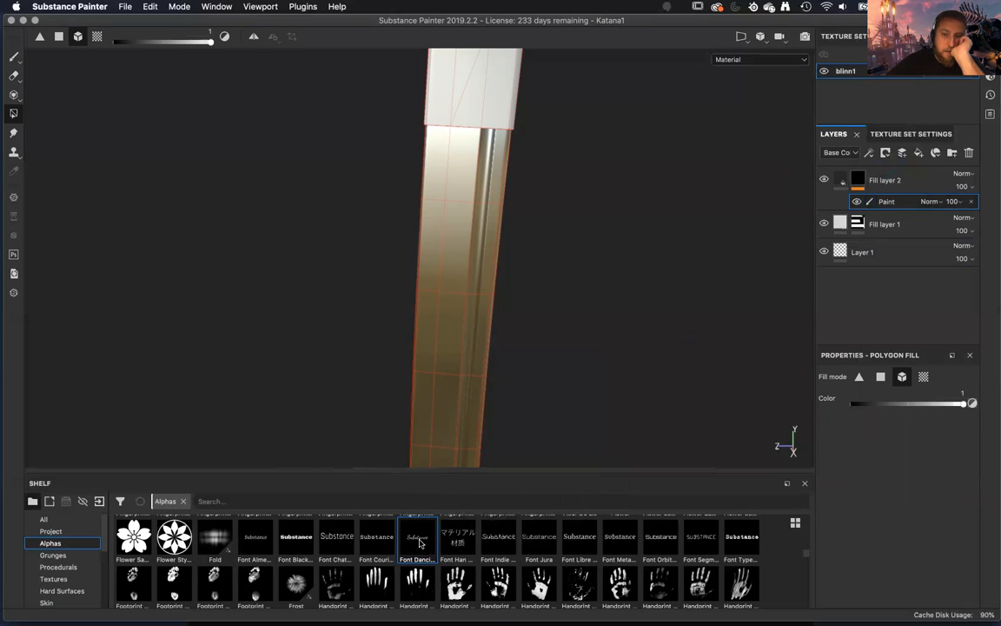
click(13, 55)
scroll(865, 516, down, 10)
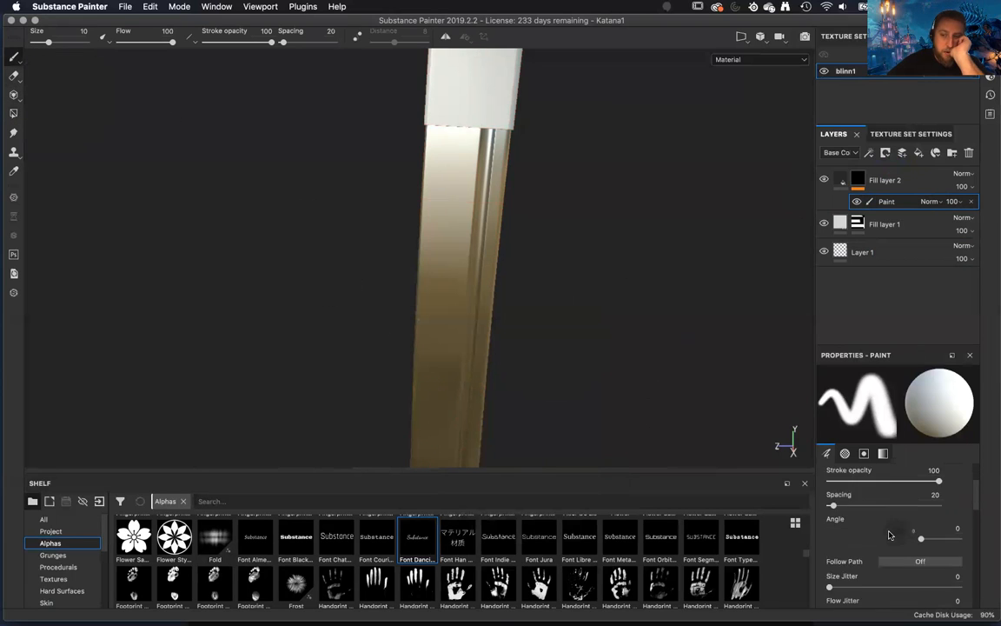
scroll(889, 534, down, 5)
scroll(889, 534, up, 5)
mouse_move(432, 551)
mouse_down()
mouse_move(874, 534)
mouse_move(906, 522)
mouse_move(865, 502)
mouse_up()
Set the text parameter of the Font Dancing Script brush alpha to "Bad Ass".
scroll(912, 513, down, 3)
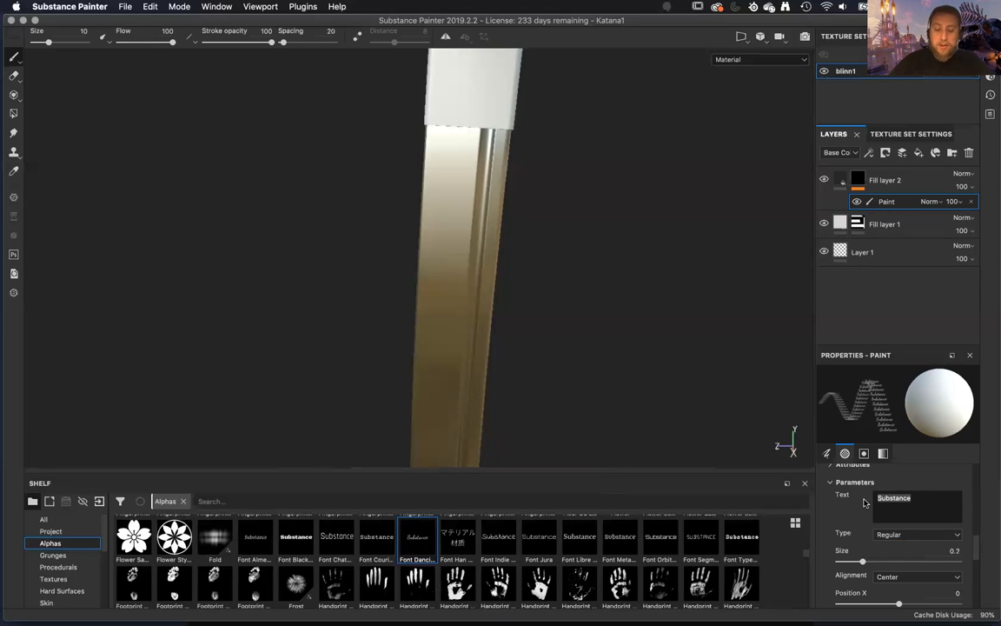
text(B)
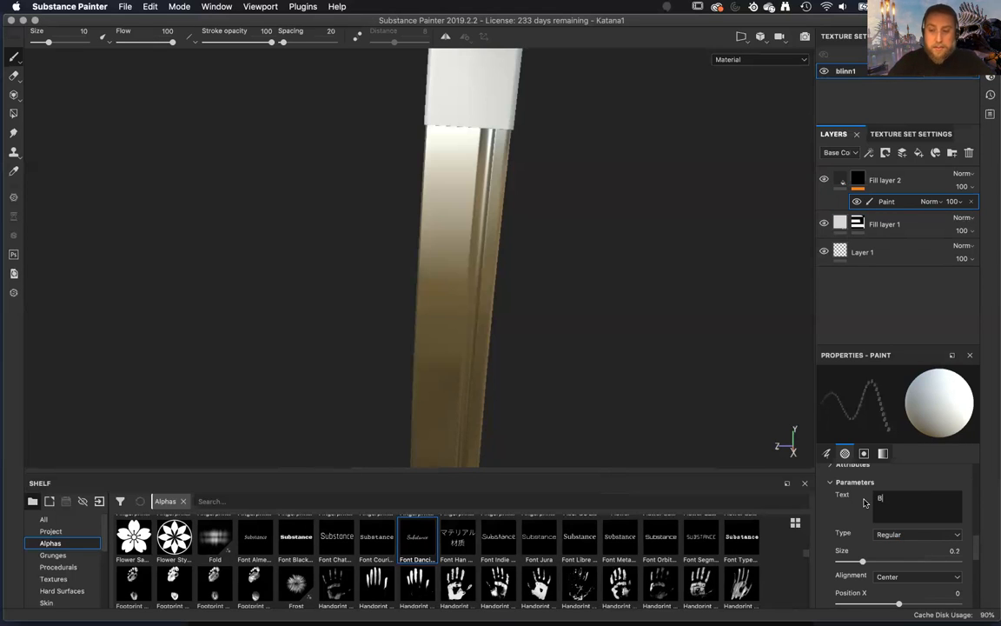
text(add)
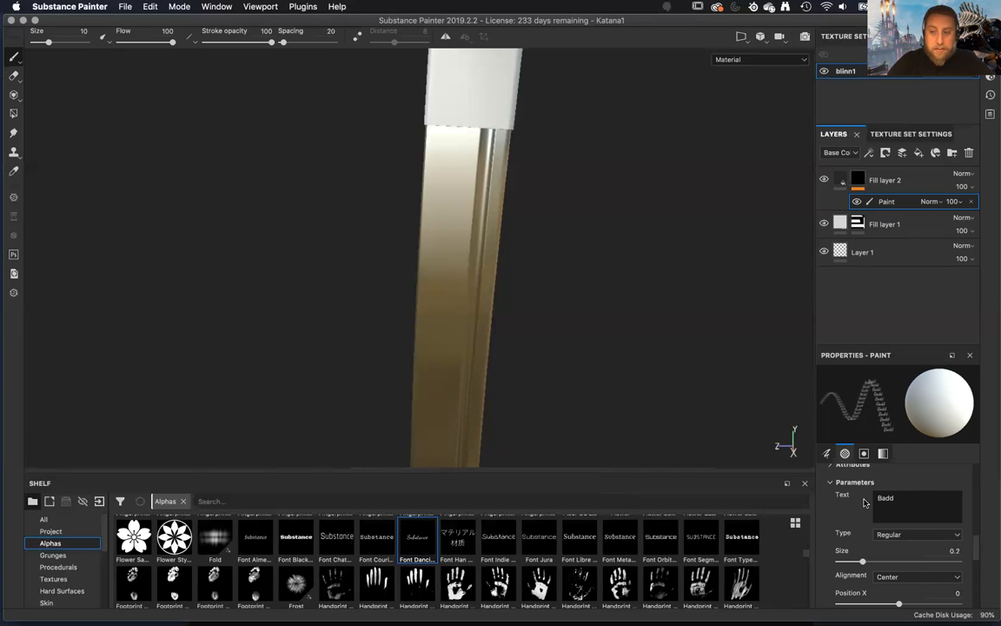
key(BackSpace)
text(Ass)
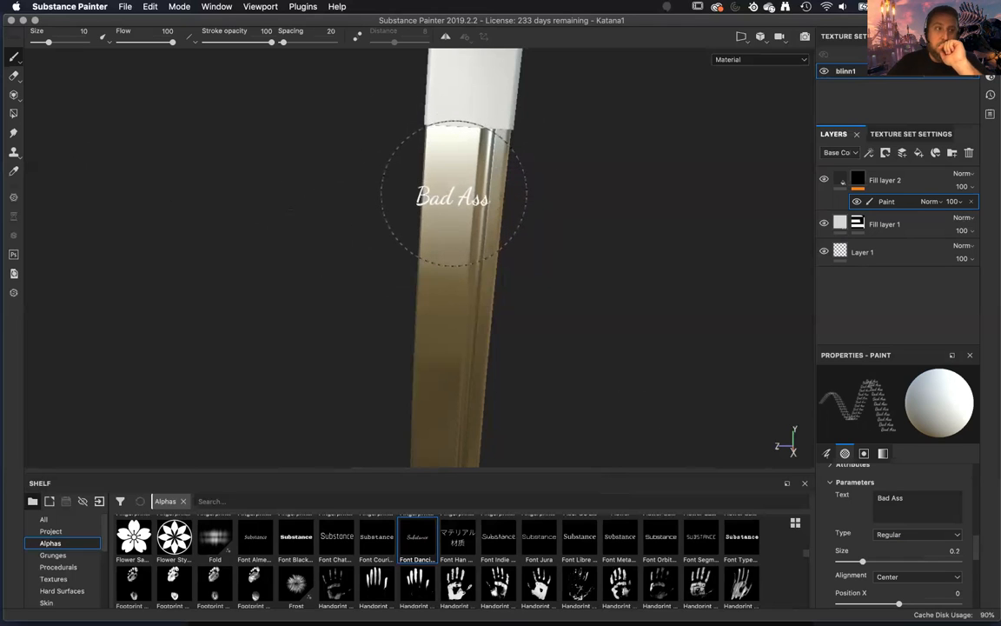
Assign the Font Han Japanese Chinese alpha to the brush and try replacing its sample text with random Latin letters.
click(443, 547)
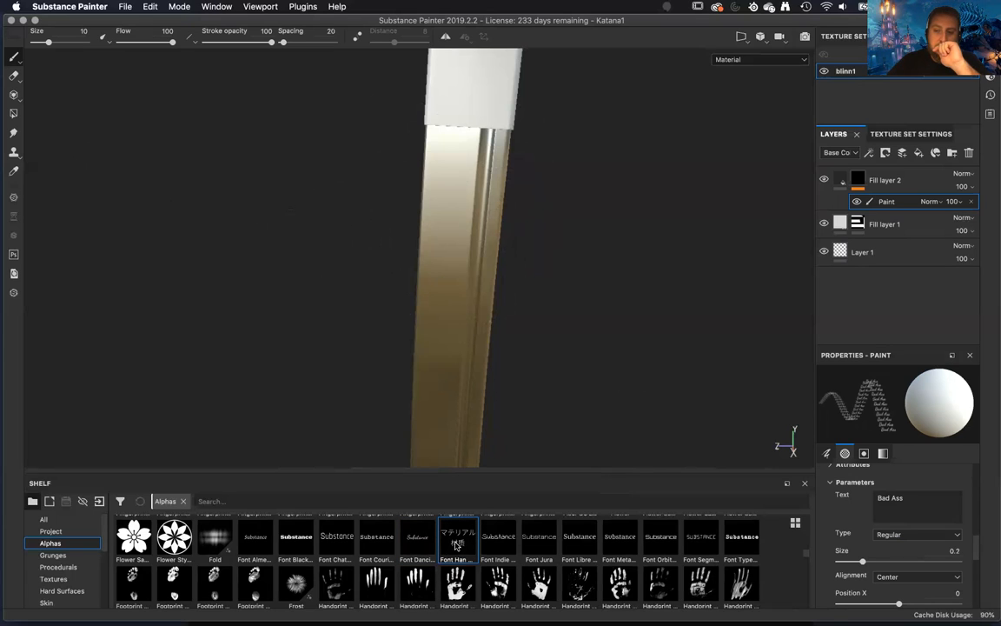
scroll(870, 529, up, 2)
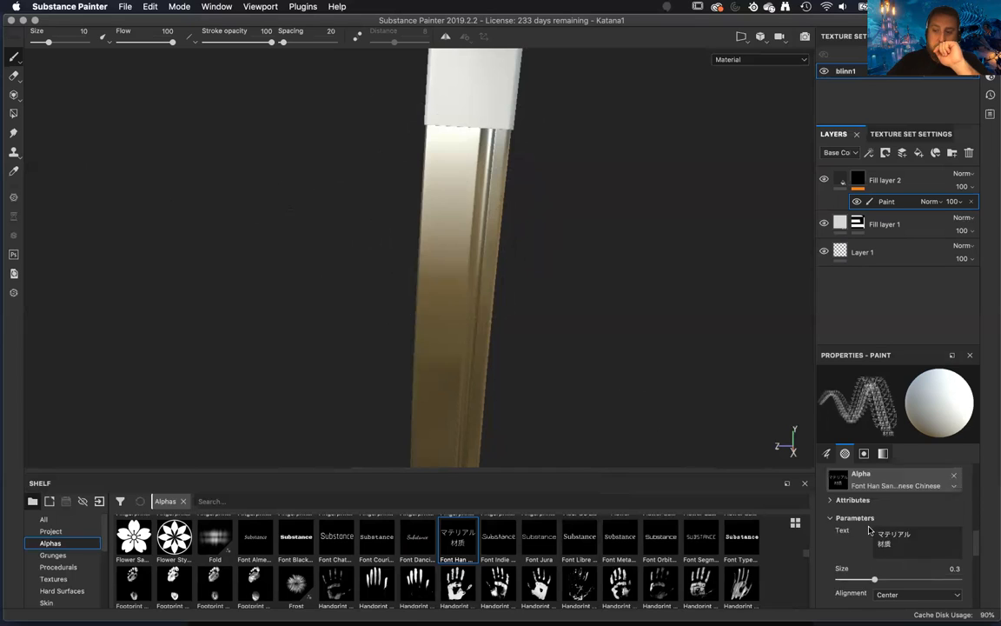
scroll(871, 532, down, 1)
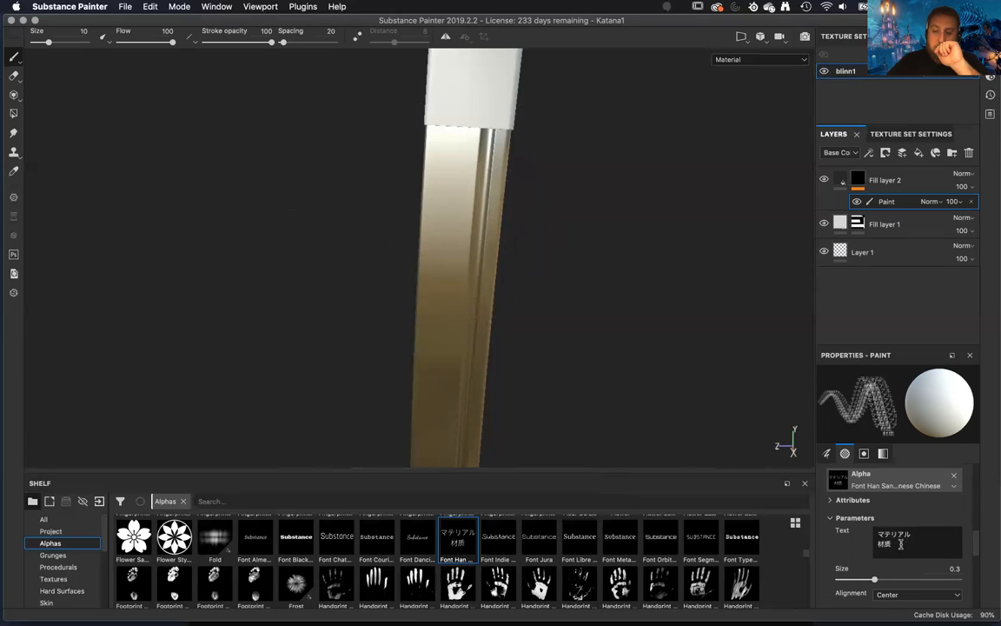
drag(901, 544, 869, 531)
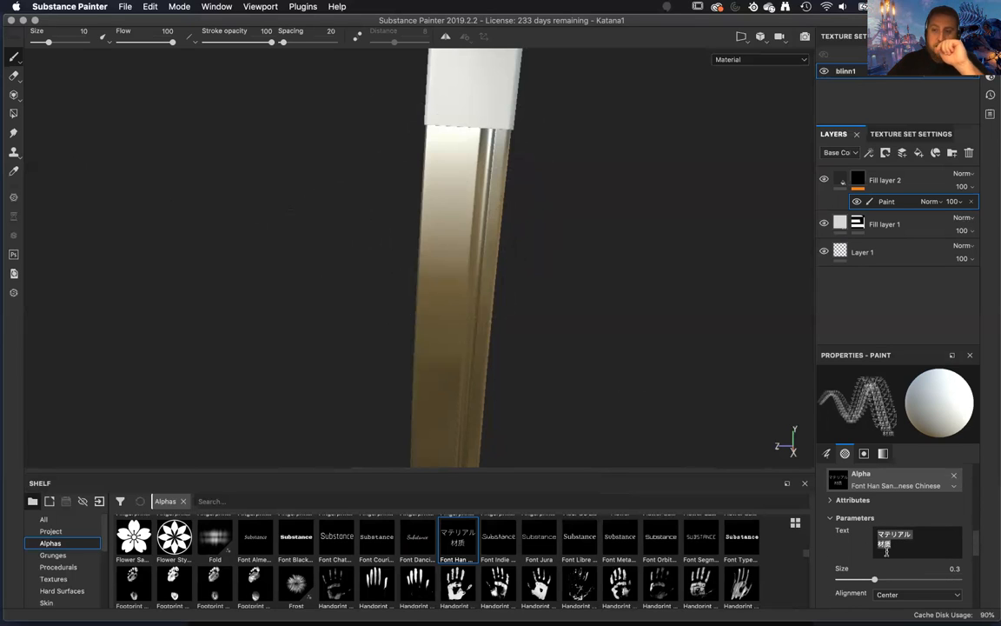
text(wevjhgvewcjkhq)
key(BackSpace)
key(BackSpace)
key(BackSpace)
key(BackSpace)
key(BackSpace)
key(BackSpace)
key(BackSpace)
key(BackSpace)
key(BackSpace)
key(BackSpace)
key(BackSpace)
key(BackSpace)
key(BackSpace)
key(BackSpace)
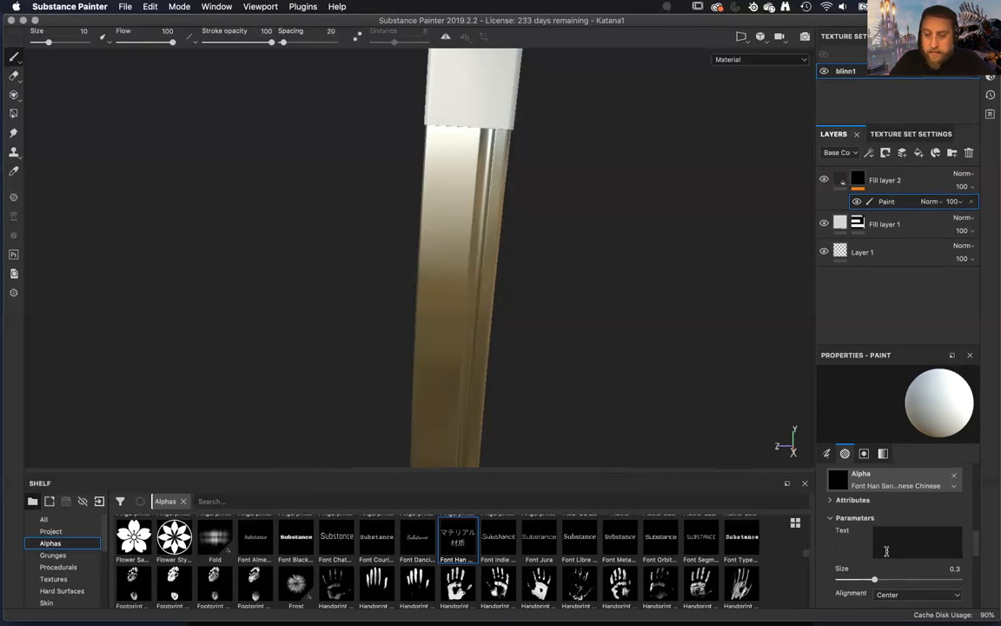
Reload the Font Han Japanese Chinese alpha with its default text and join it into one line reading "マテリアル 材質".
click(418, 536)
click(455, 538)
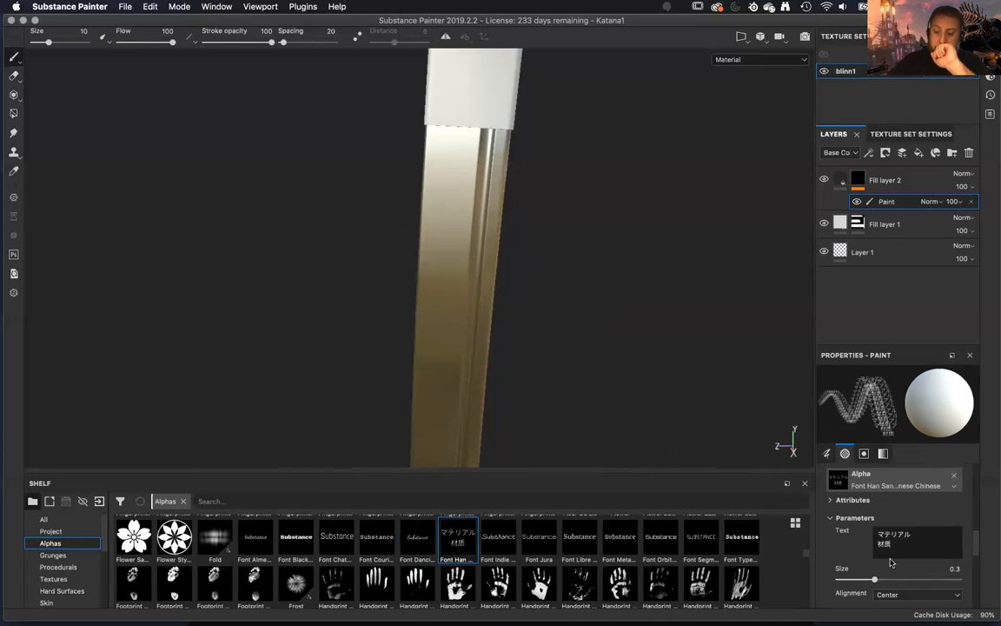
key(BackSpace)
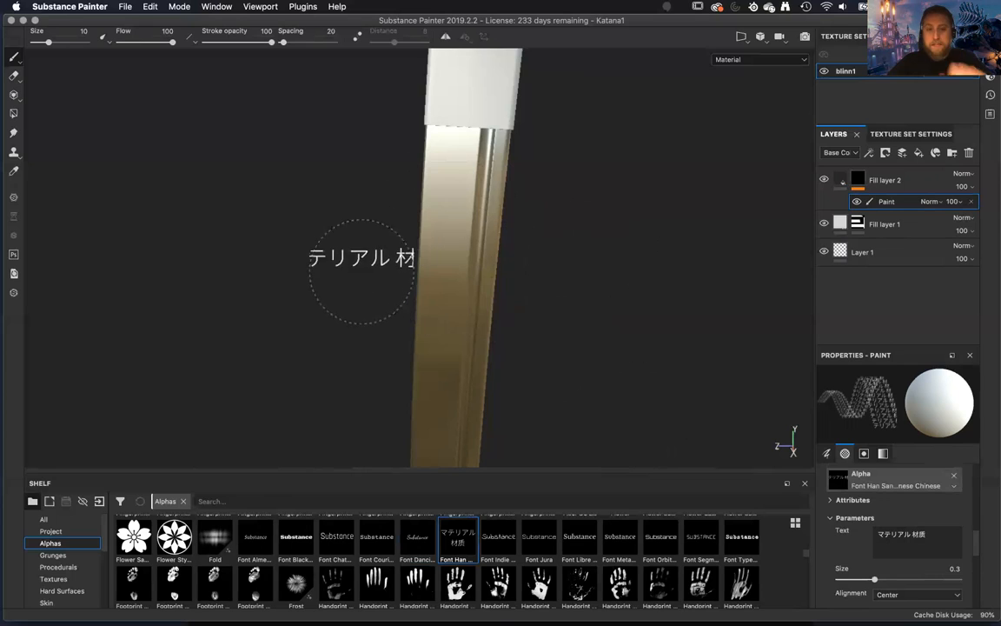
Try brush angles of 95, 90, 80 and 98 degrees to line the Japanese lettering up with the blade.
alt+middle_drag(389, 242, 419, 245)
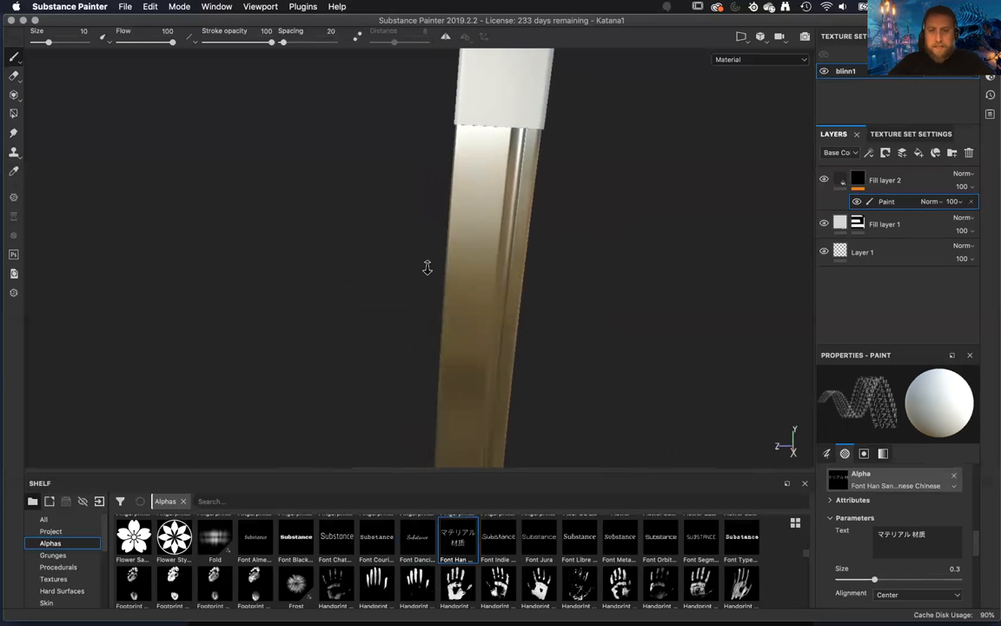
alt+right_drag(426, 267, 461, 278)
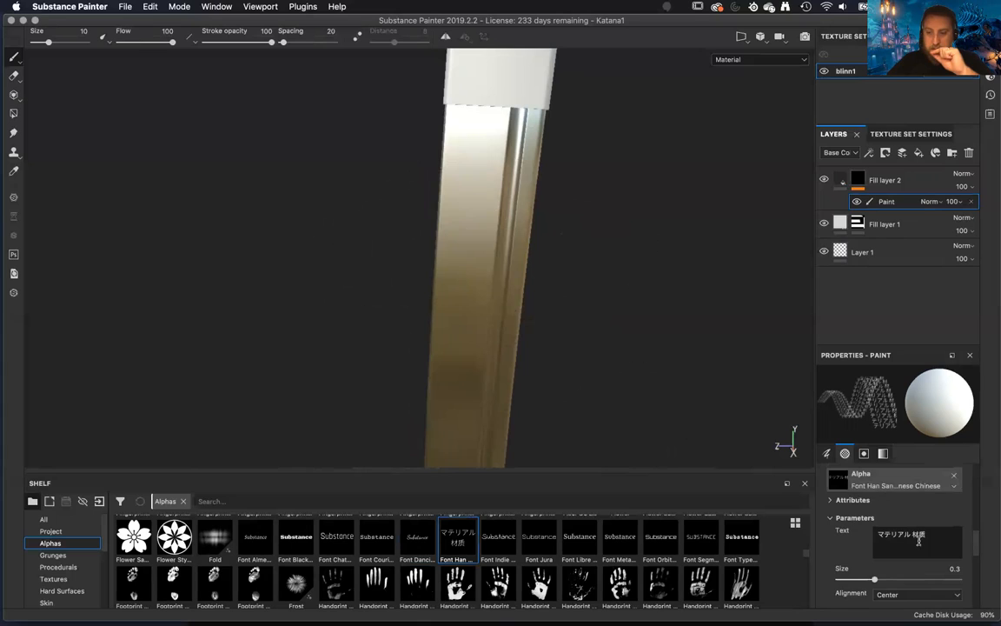
scroll(891, 552, down, 2)
scroll(928, 531, up, 2)
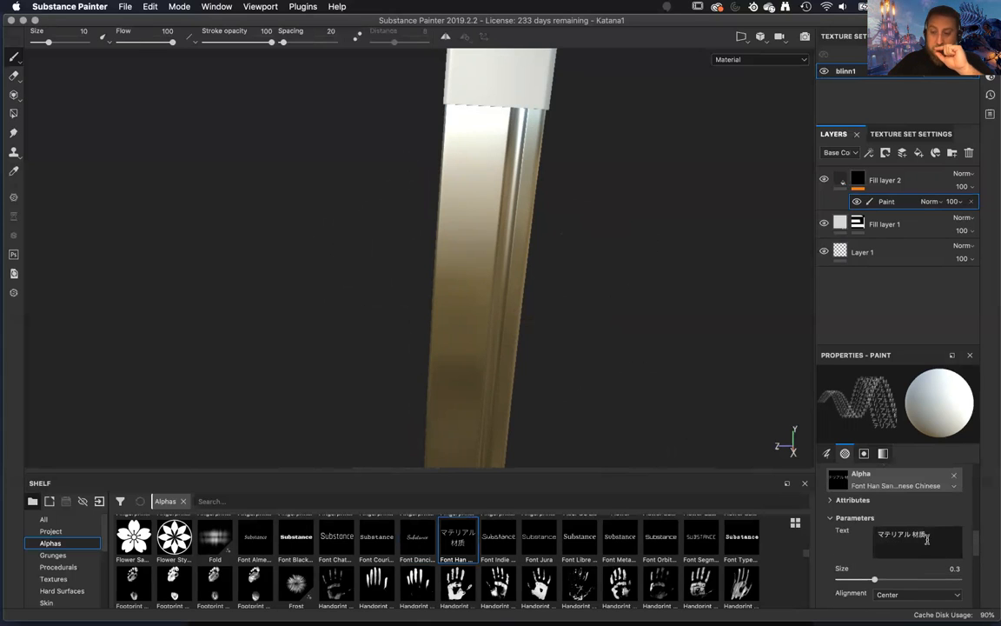
scroll(904, 526, down, 6)
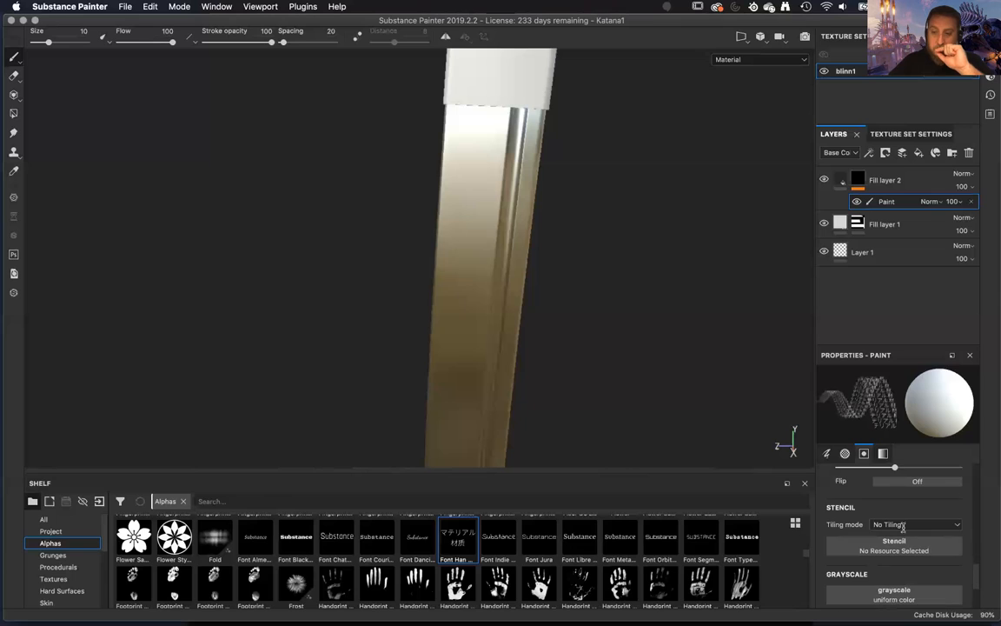
scroll(903, 525, up, 6)
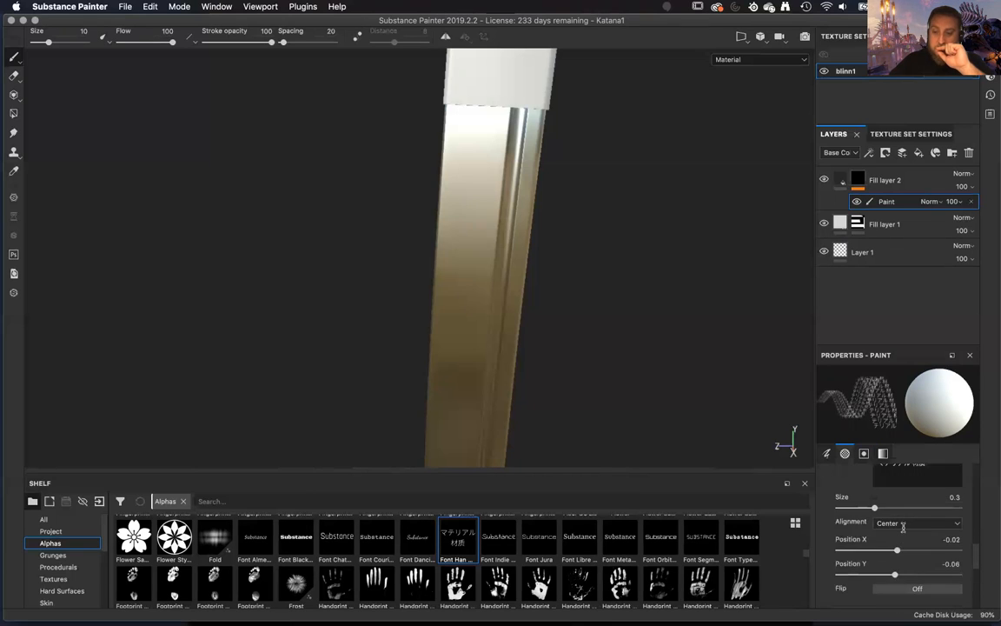
scroll(903, 526, up, 2)
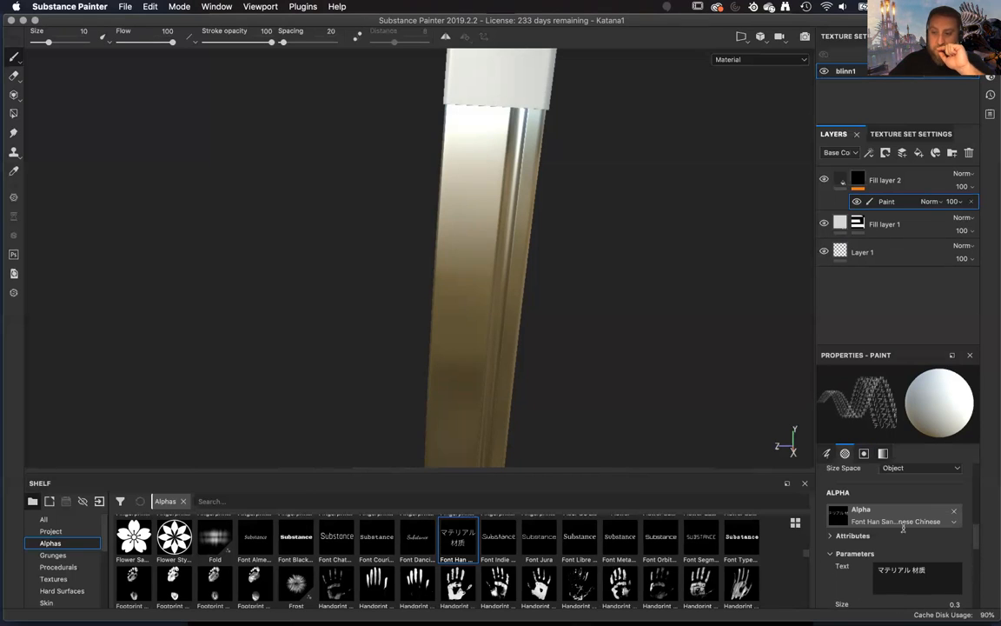
scroll(903, 527, up, 2)
scroll(903, 527, up, 5)
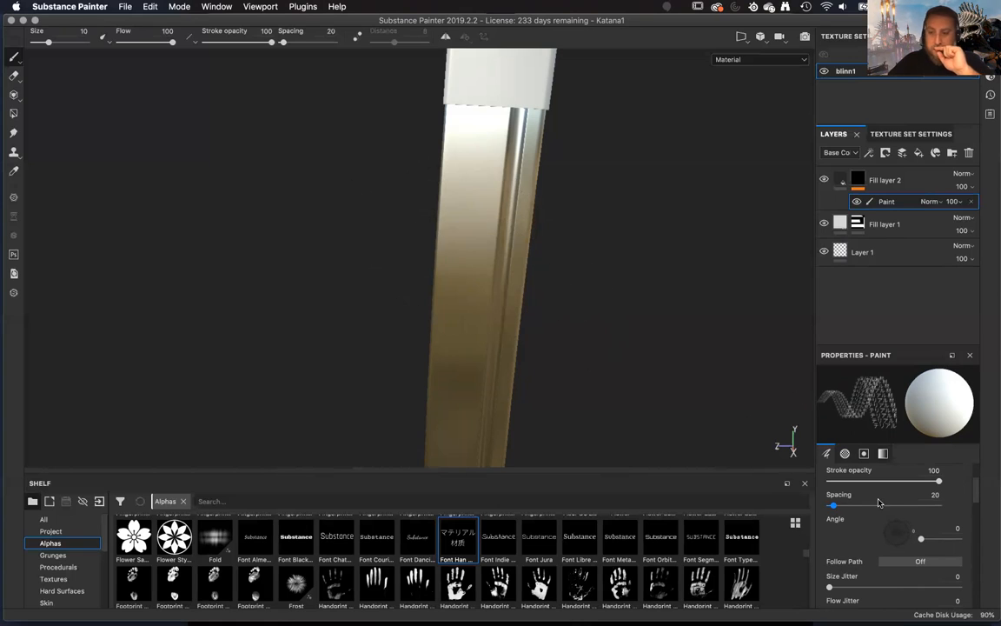
drag(907, 532, 891, 512)
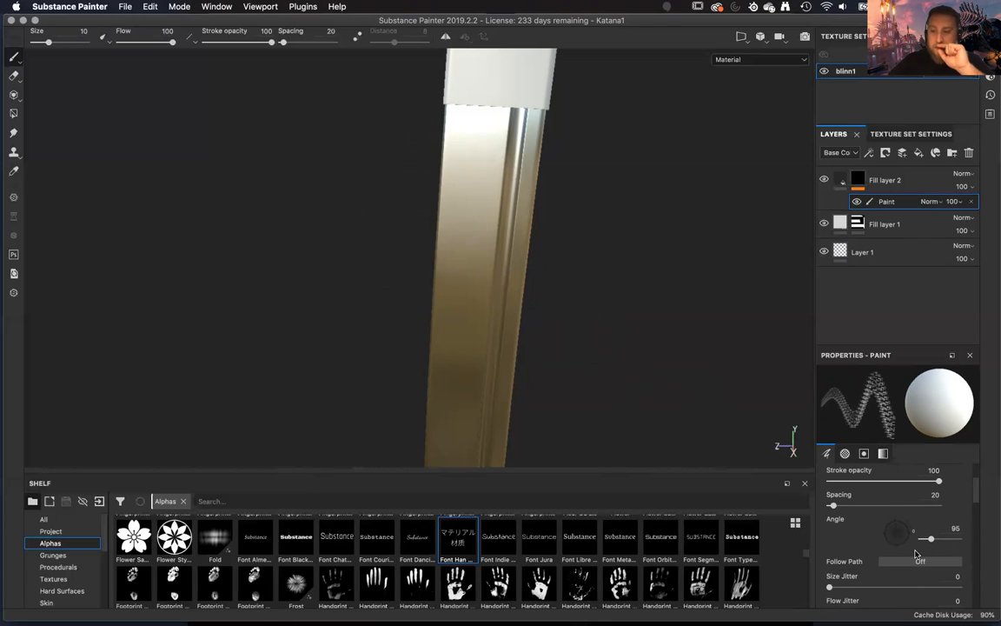
drag(896, 522, 897, 521)
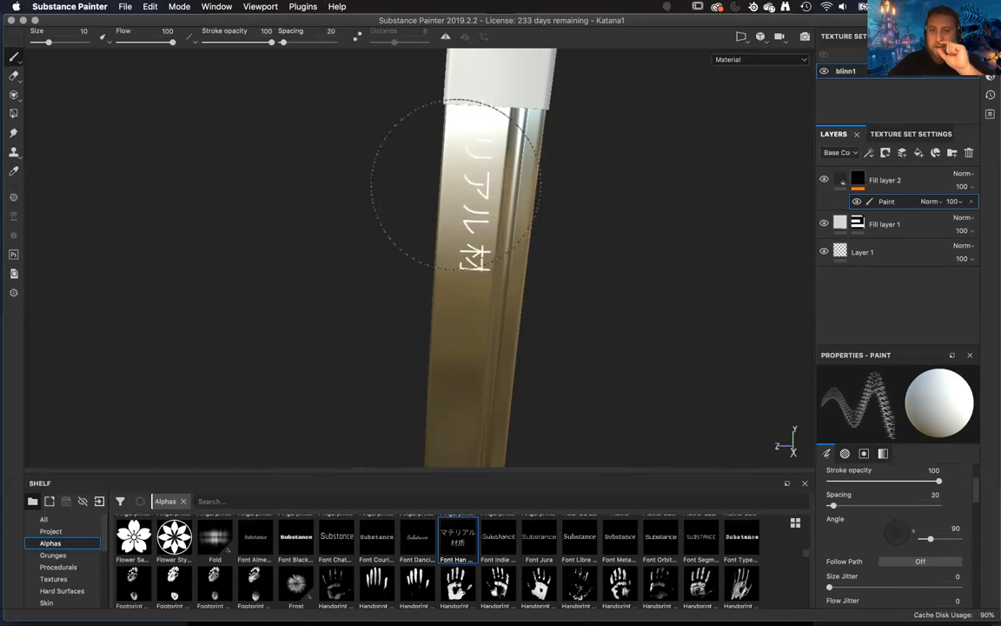
drag(899, 525, 898, 524)
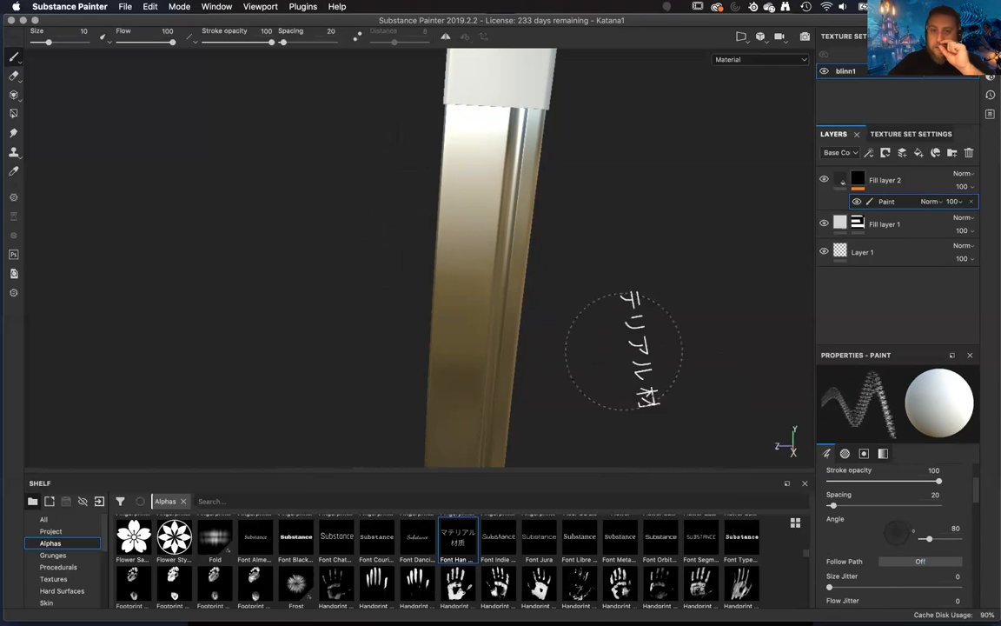
drag(899, 524, 894, 524)
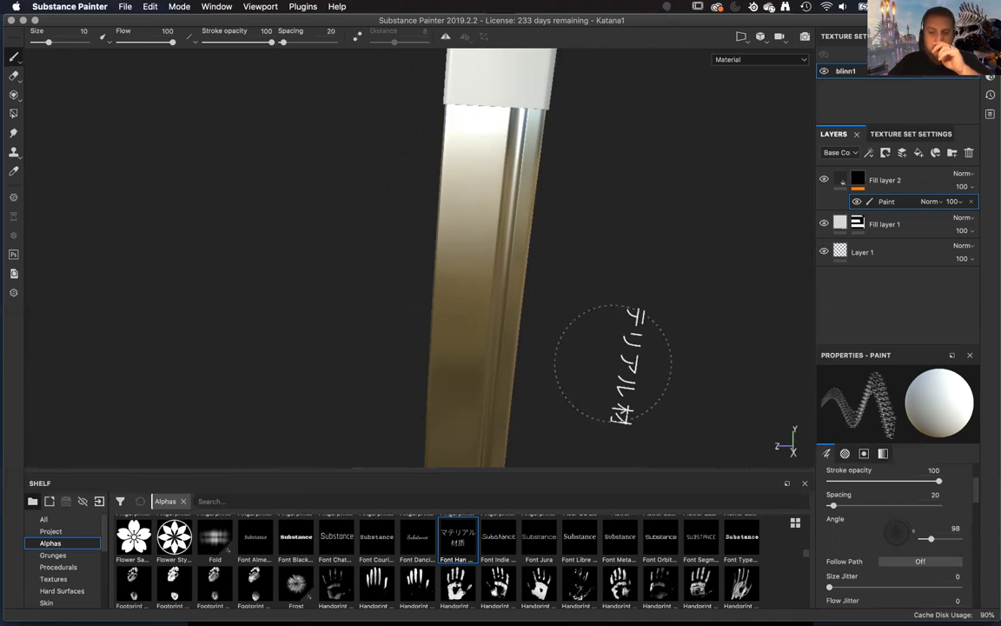
Return the brush angle to 0 and show the 3D model beside the full 2D UV layout.
click(742, 36)
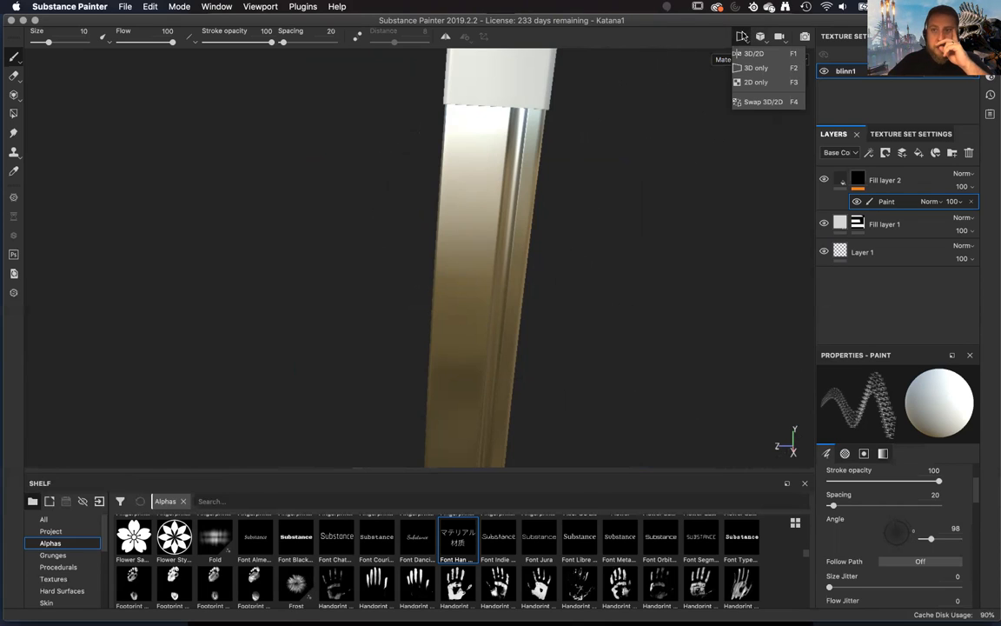
click(754, 82)
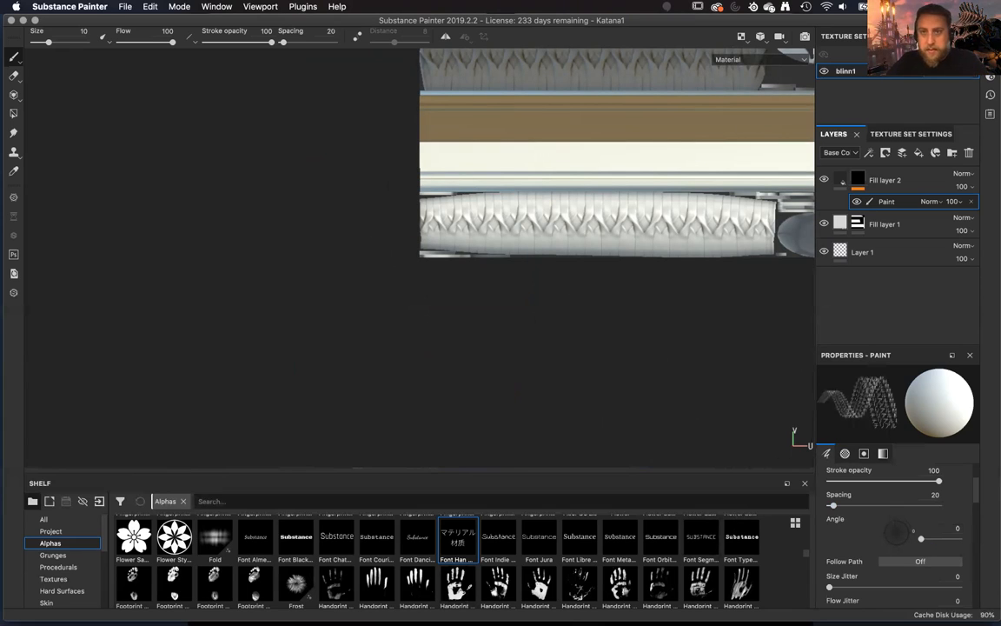
click(741, 36)
click(749, 56)
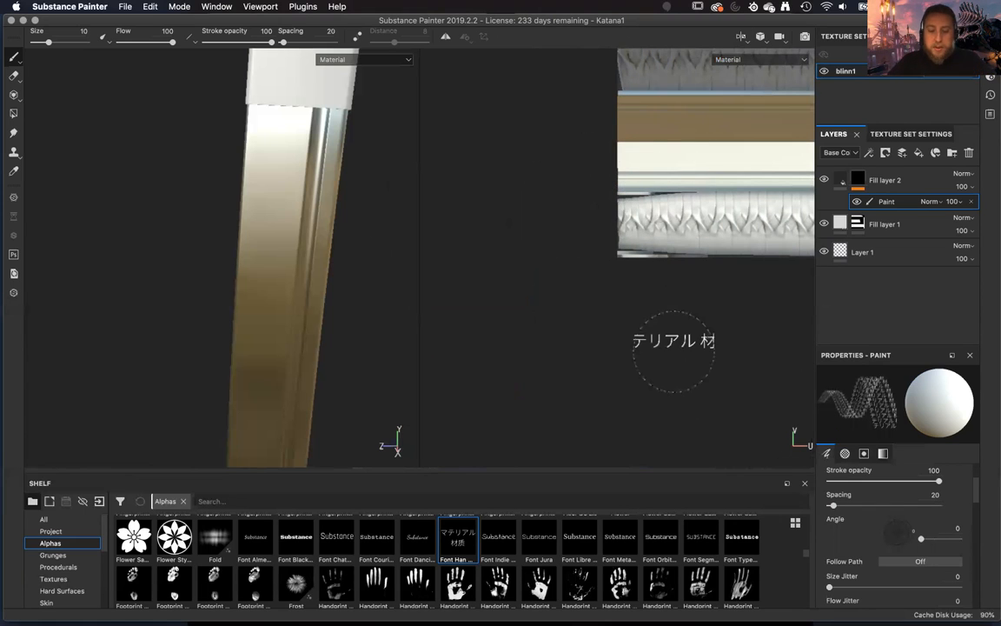
scroll(519, 371, down, 6)
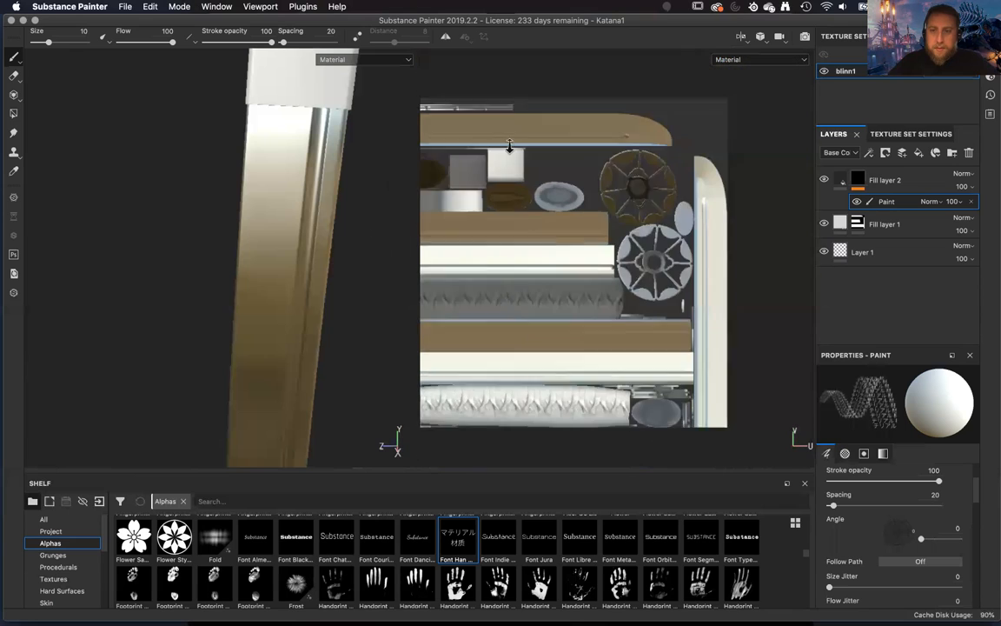
alt+middle_drag(500, 245, 533, 234)
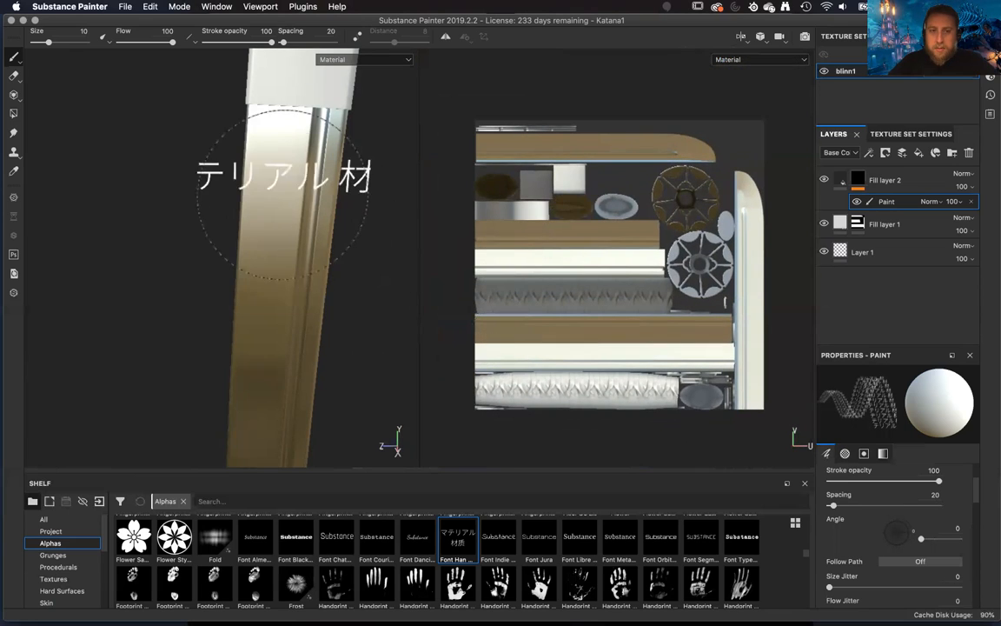
Try stamping the Japanese lettering on the blade in the 3D view and on its light UV strip, undoing each stamp.
click(261, 191)
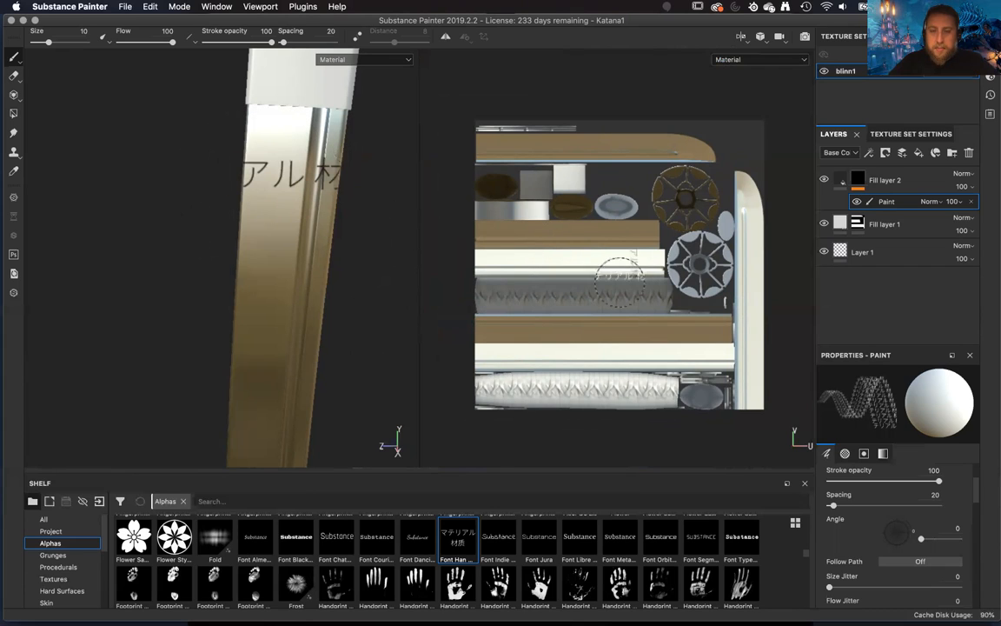
key(super+z)
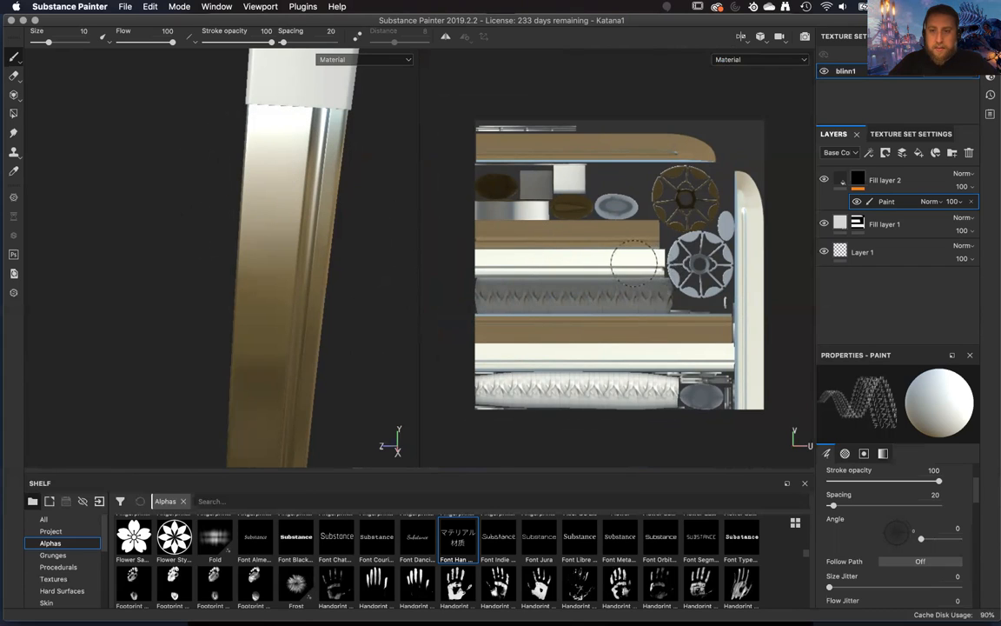
key(super+shift+z)
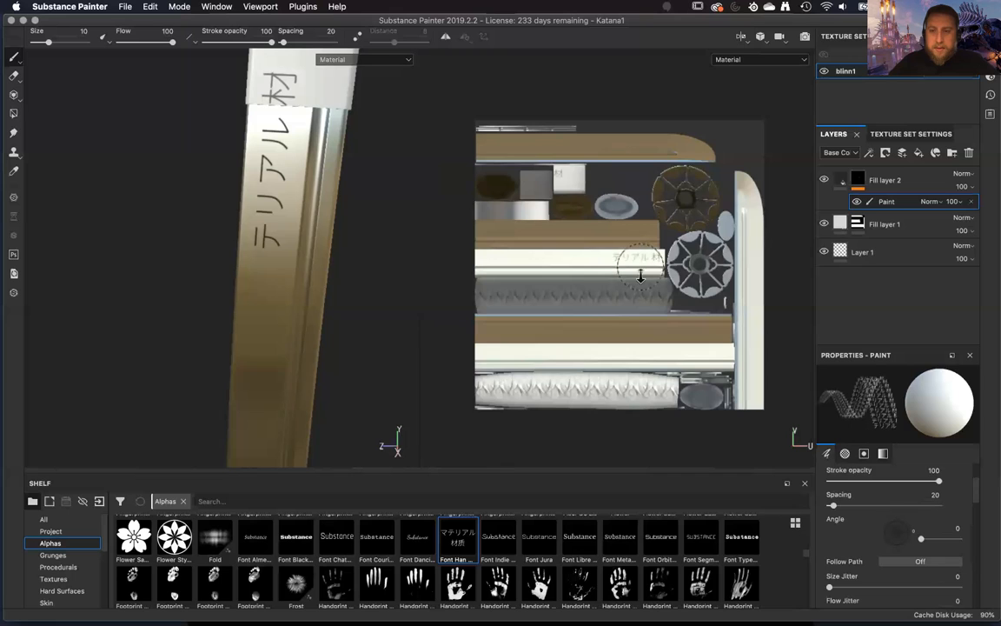
scroll(640, 276, up, 5)
middle_drag(670, 353, 706, 373)
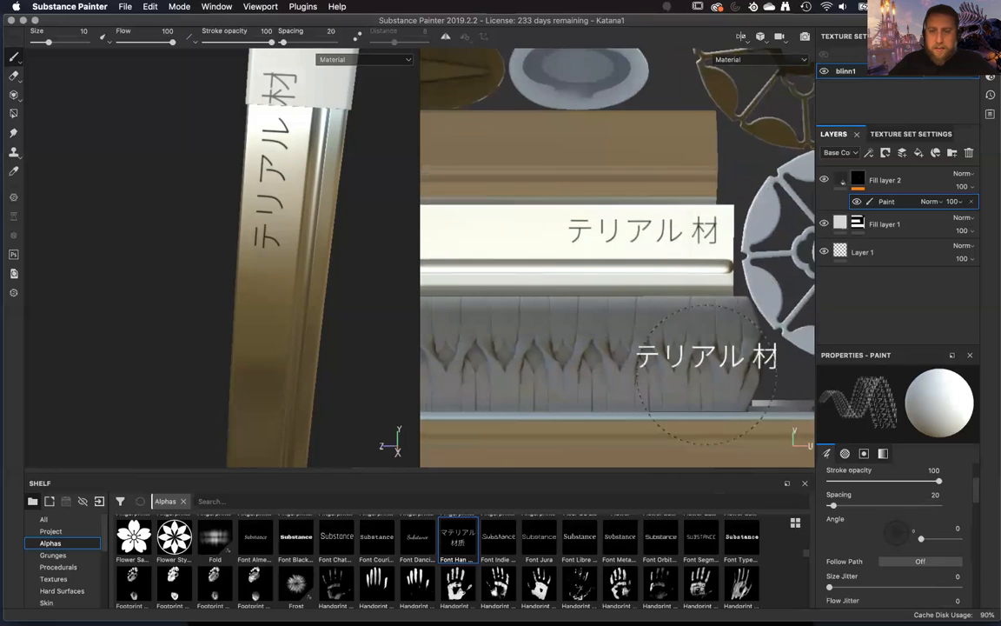
scroll(705, 373, up, 2)
key(super+z)
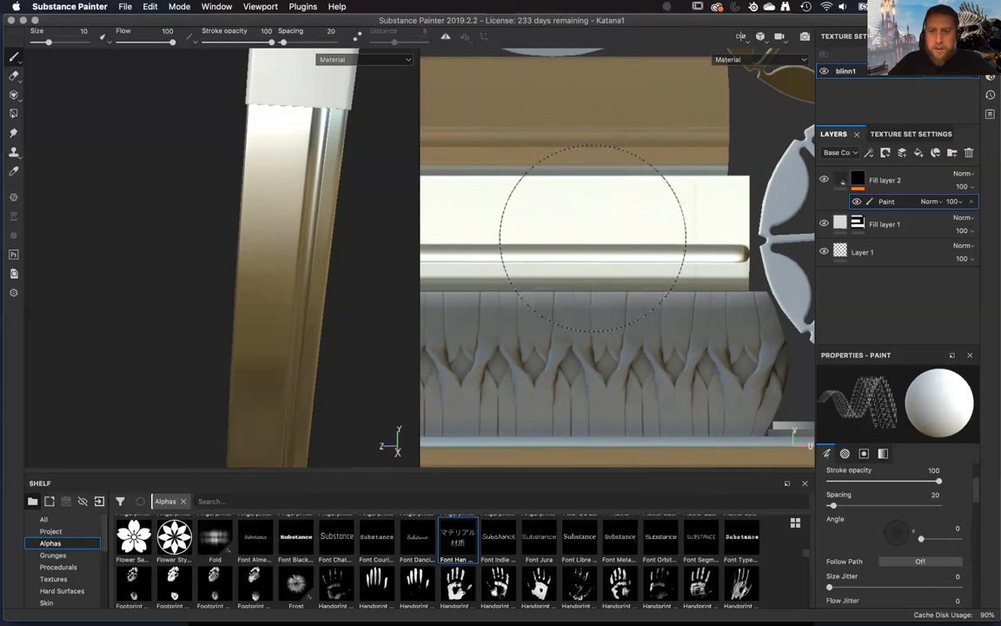
Set the brush angle to 180 and stamp the Japanese lettering near the handle end of the blade's light UV strip.
middle_drag(594, 232, 617, 257)
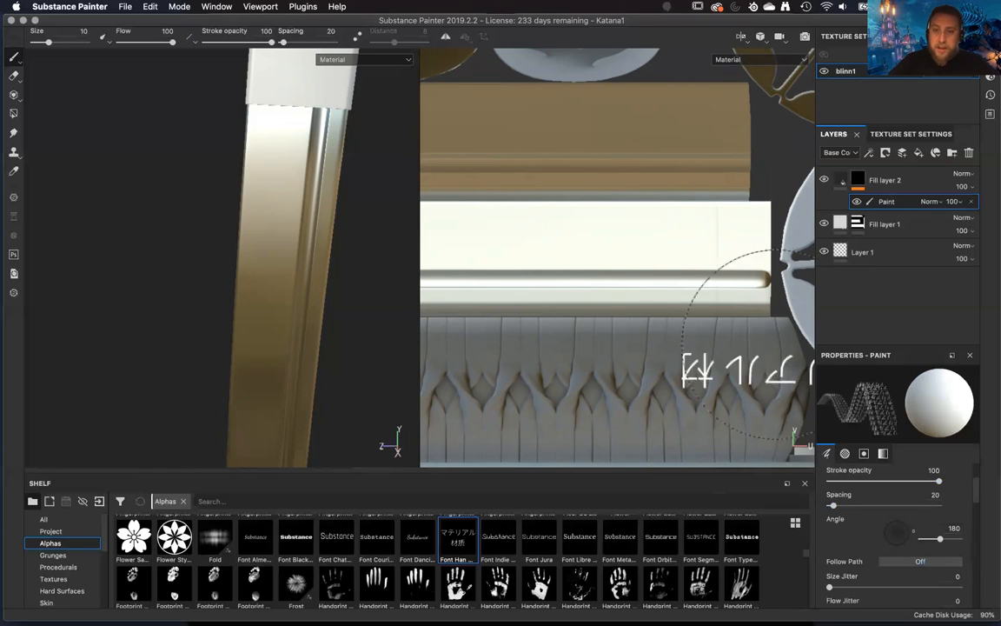
click(614, 213)
mouse_move(329, 353)
alt+mouse_down()
mouse_move(591, 338)
mouse_move(212, 336)
mouse_move(253, 337)
alt+mouse_up()
Stamp the same lettering at 180 degrees on the brown UV strip for the blade's other side, near the handle end.
alt+middle_drag(616, 273, 869, 329)
alt+right_drag(869, 329, 612, 32)
alt+middle_drag(708, 200, 523, 192)
alt+right_drag(523, 192, 572, 207)
alt+middle_drag(448, 236, 674, 207)
alt+right_drag(673, 207, 677, 300)
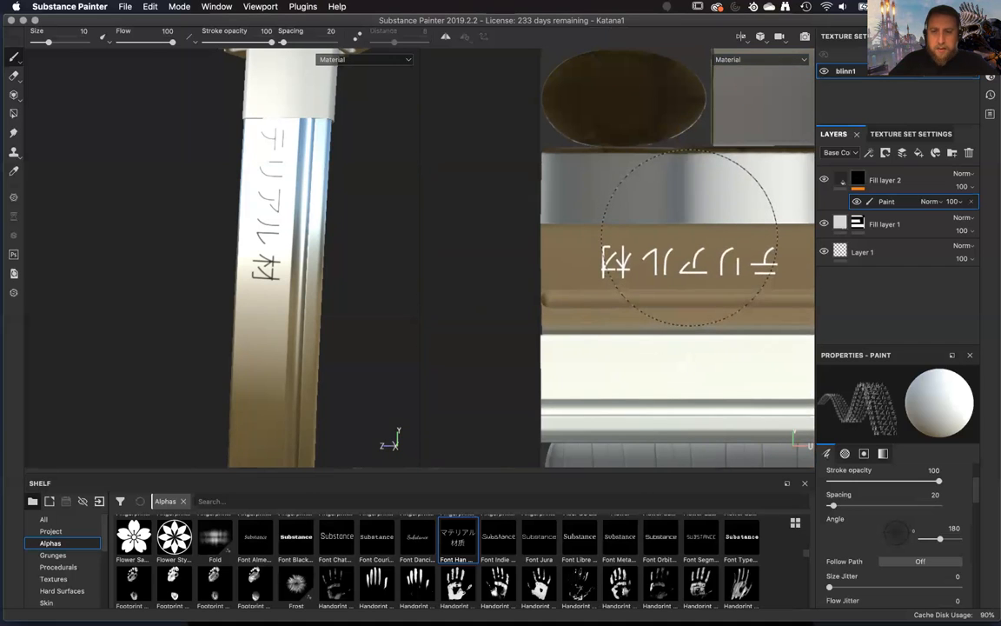
mouse_move(279, 302)
alt+mouse_down()
mouse_move(485, 263)
mouse_move(621, 294)
mouse_move(207, 301)
mouse_move(346, 301)
mouse_move(331, 385)
mouse_move(695, 298)
mouse_move(313, 290)
mouse_move(345, 292)
alt+mouse_up()
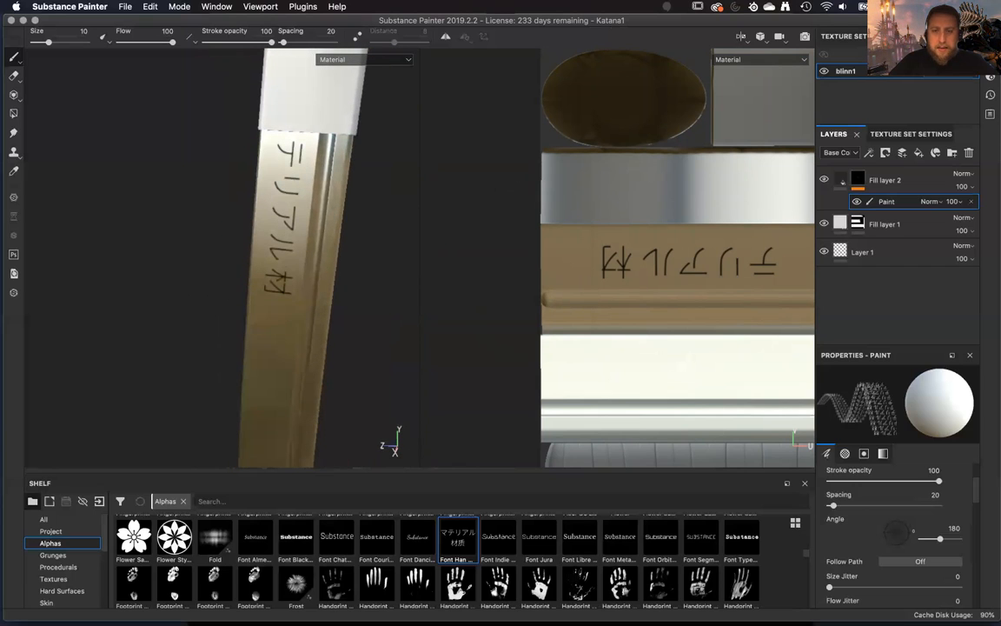
Enable the metal and rough channels on Fill layer 2, with metallic at 0 and roughness at 1, and inspect the blade lettering.
click(840, 180)
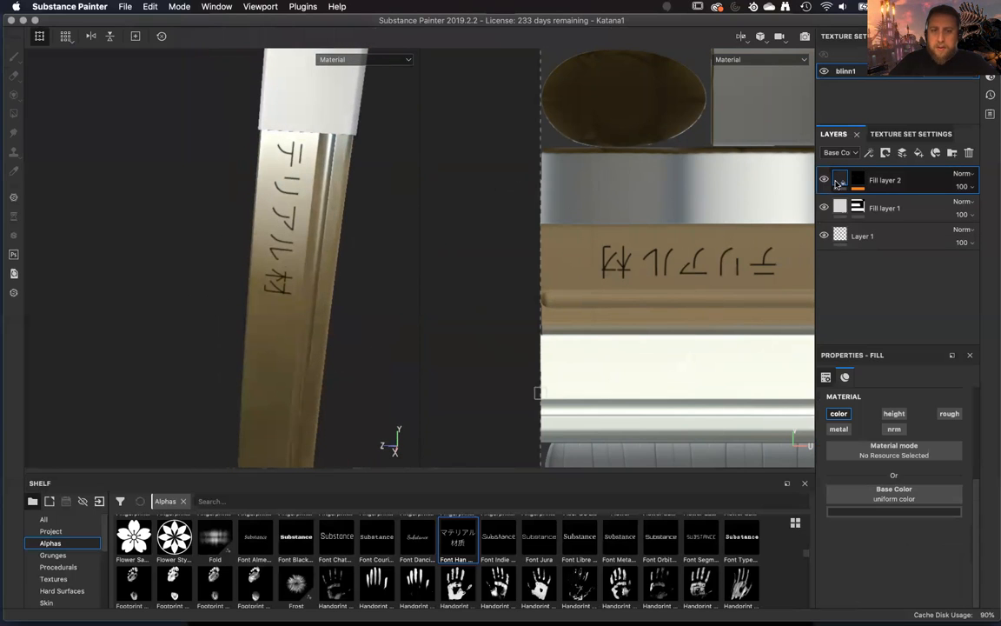
scroll(357, 252, up, 5)
alt+drag(329, 359, 400, 335)
mouse_move(400, 336)
alt+right_down()
mouse_move(393, 304)
mouse_move(400, 375)
mouse_move(395, 349)
alt+right_up()
alt+drag(396, 349, 365, 326)
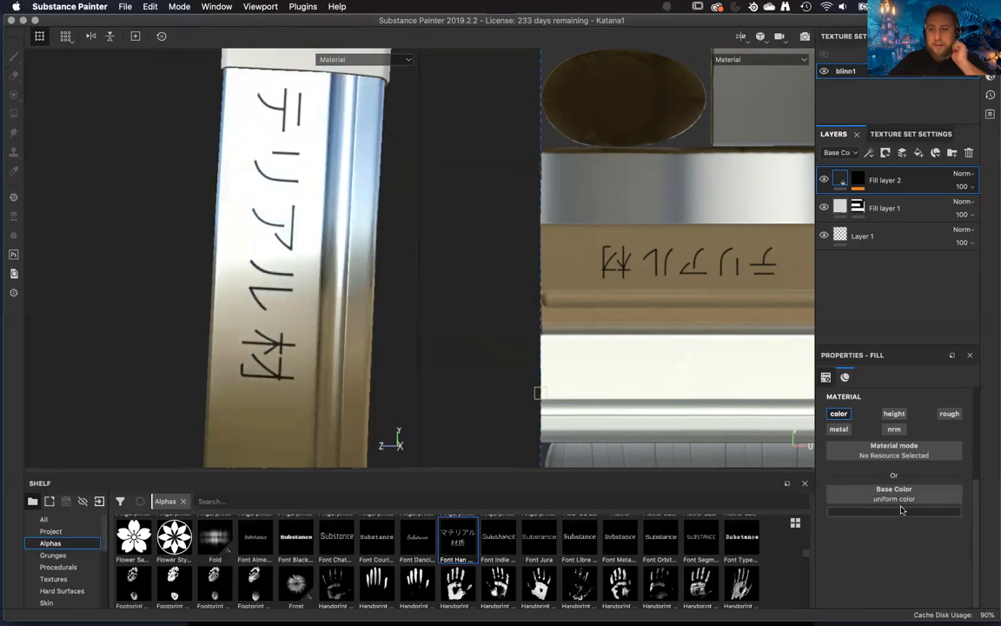
click(840, 429)
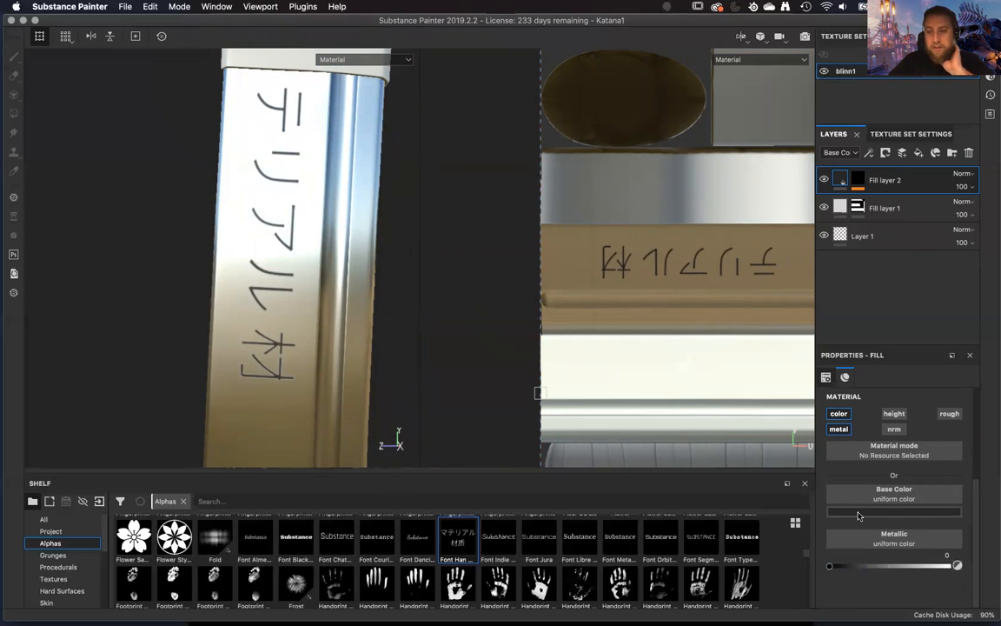
click(949, 414)
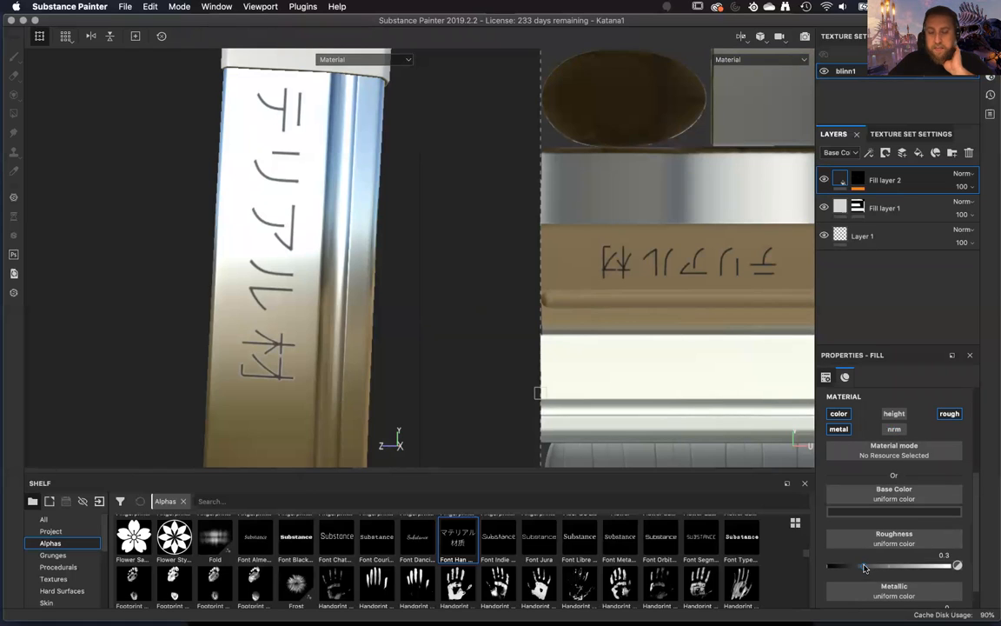
drag(995, 570, 1000, 571)
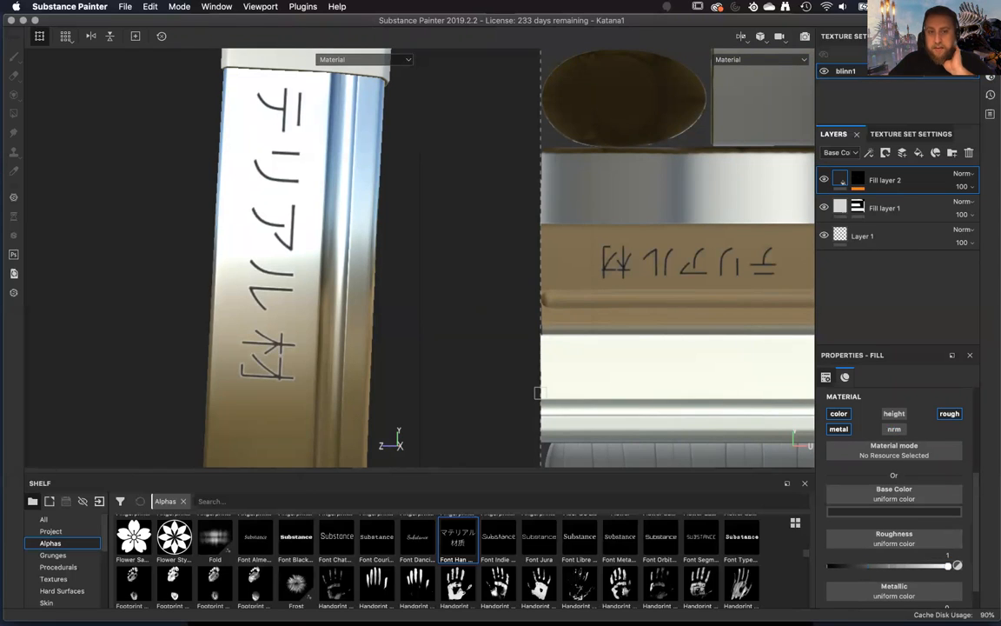
scroll(869, 549, down, 1)
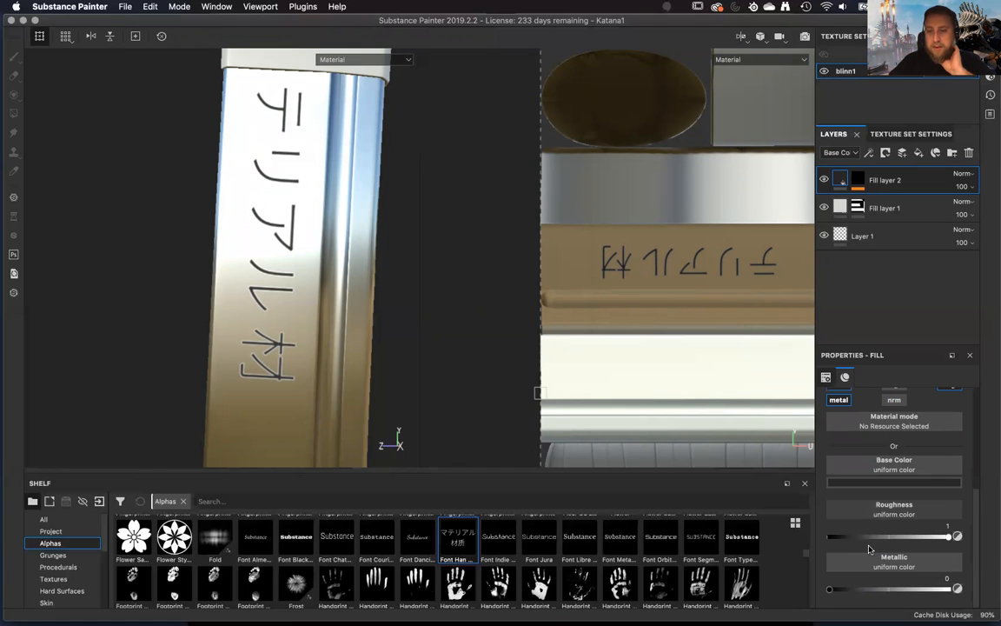
scroll(868, 556, up, 2)
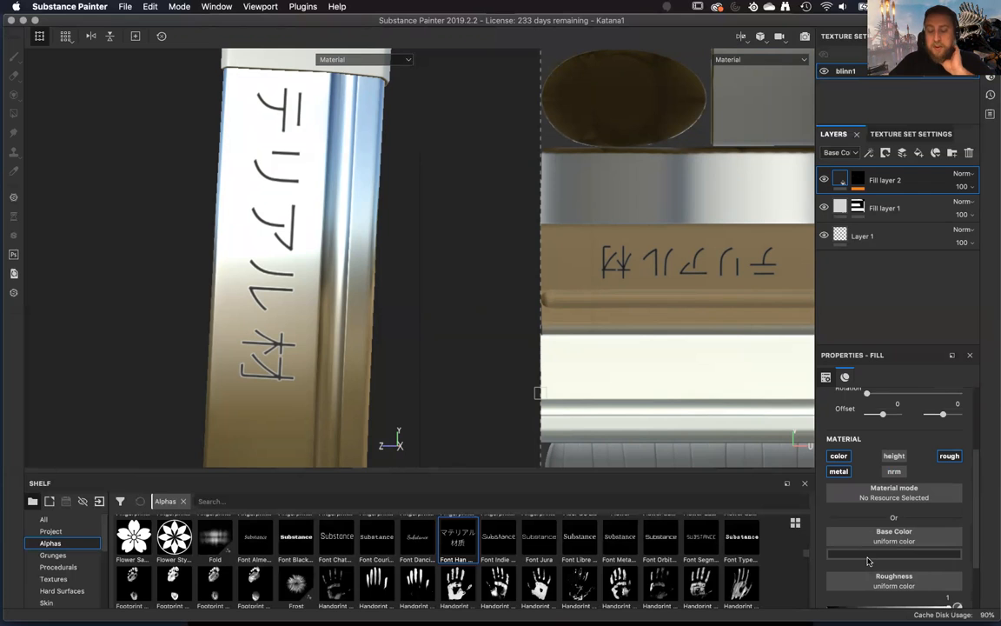
mouse_move(371, 292)
alt+mouse_down()
mouse_move(388, 328)
mouse_move(414, 335)
mouse_move(391, 329)
mouse_move(368, 339)
mouse_move(507, 314)
alt+mouse_up()
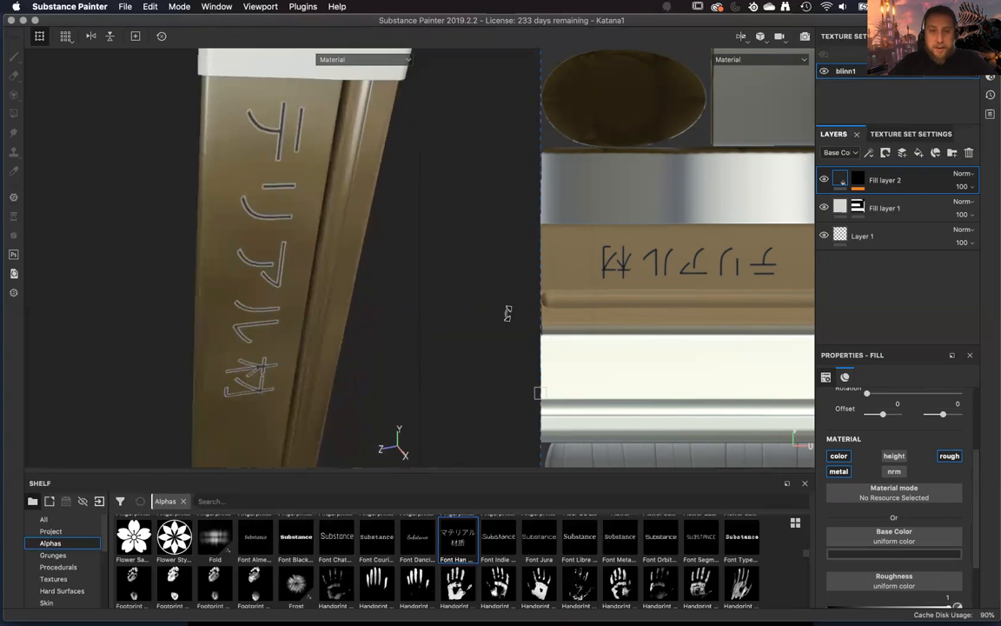
Display the mask of Fill layer 2 and show only the 3D model in the viewport.
alt+click(859, 184)
mouse_move(375, 329)
alt+mouse_down()
mouse_move(367, 257)
mouse_move(309, 233)
mouse_move(225, 270)
mouse_move(344, 259)
mouse_move(365, 293)
mouse_move(330, 303)
mouse_move(285, 279)
mouse_move(342, 216)
mouse_move(364, 164)
mouse_move(431, 149)
mouse_move(369, 169)
mouse_move(334, 259)
mouse_move(444, 150)
alt+mouse_up()
click(740, 35)
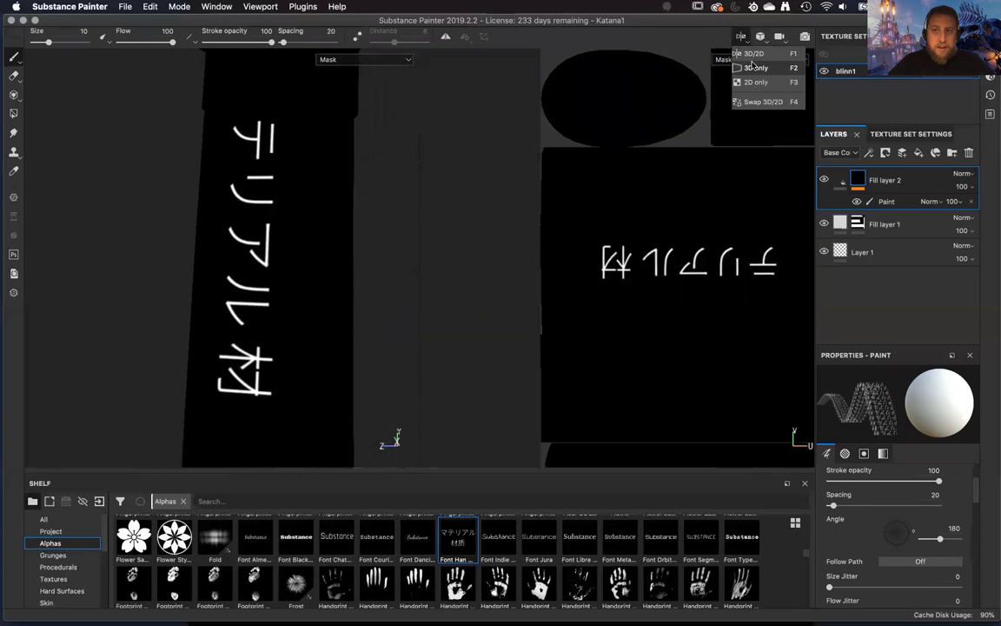
click(753, 68)
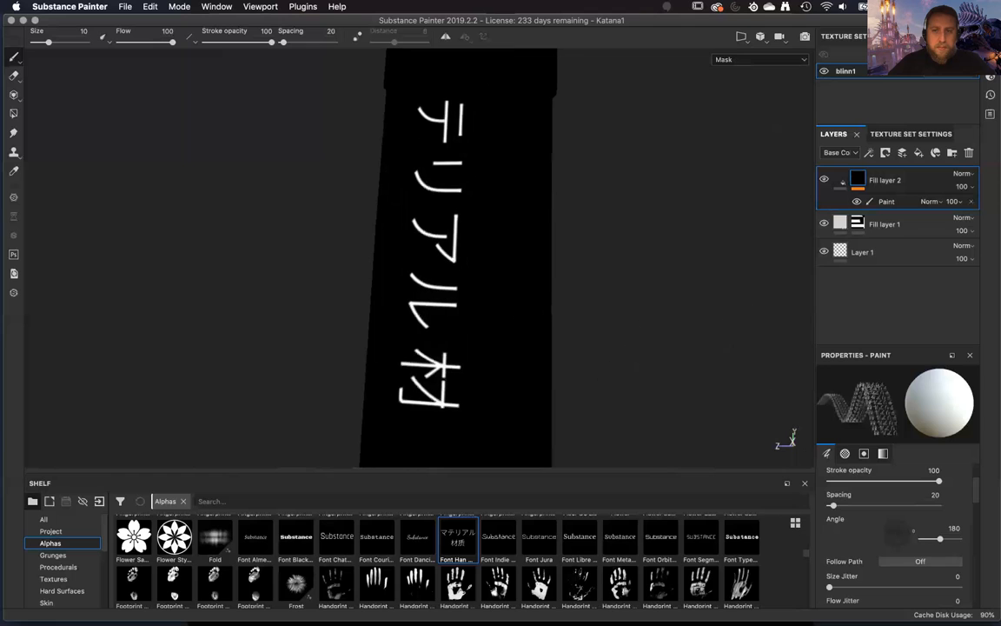
Compare the lettering with different channels toggled in Fill layer 2's material, leaving only the color channel enabled.
click(840, 180)
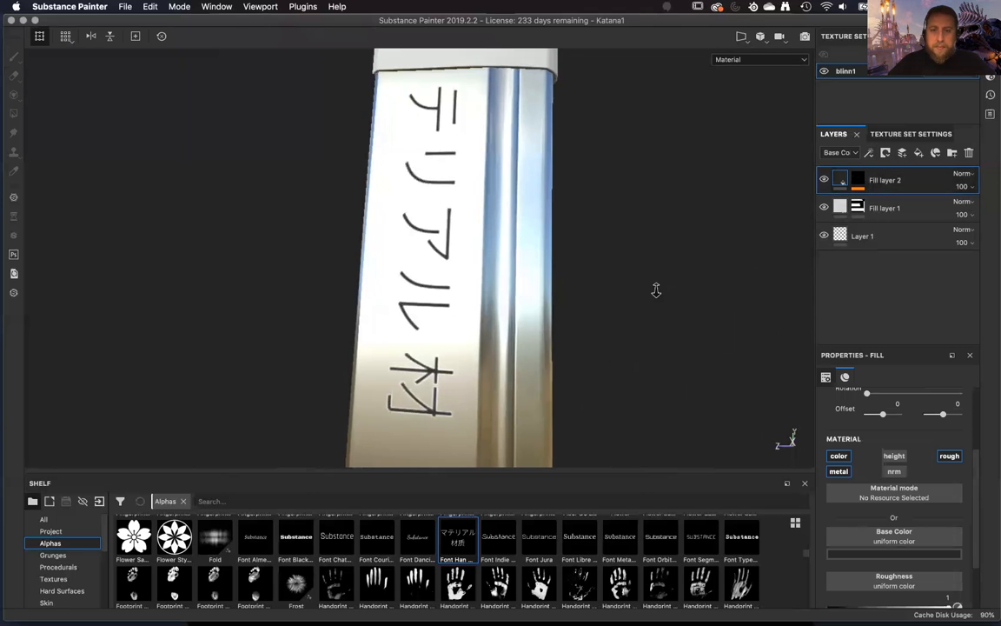
alt+drag(659, 237, 699, 345)
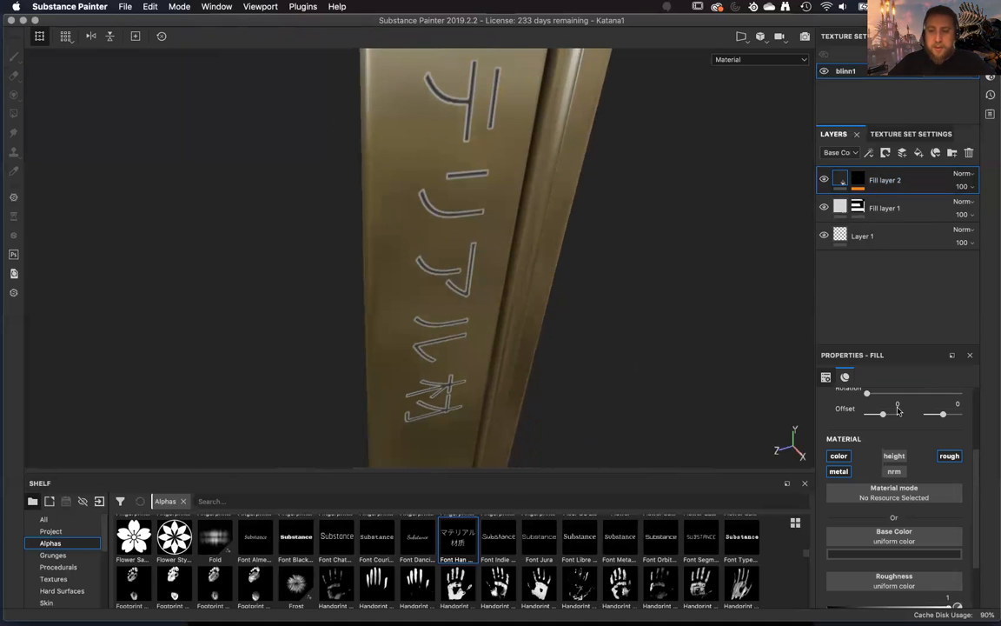
alt+drag(612, 321, 865, 427)
click(841, 458)
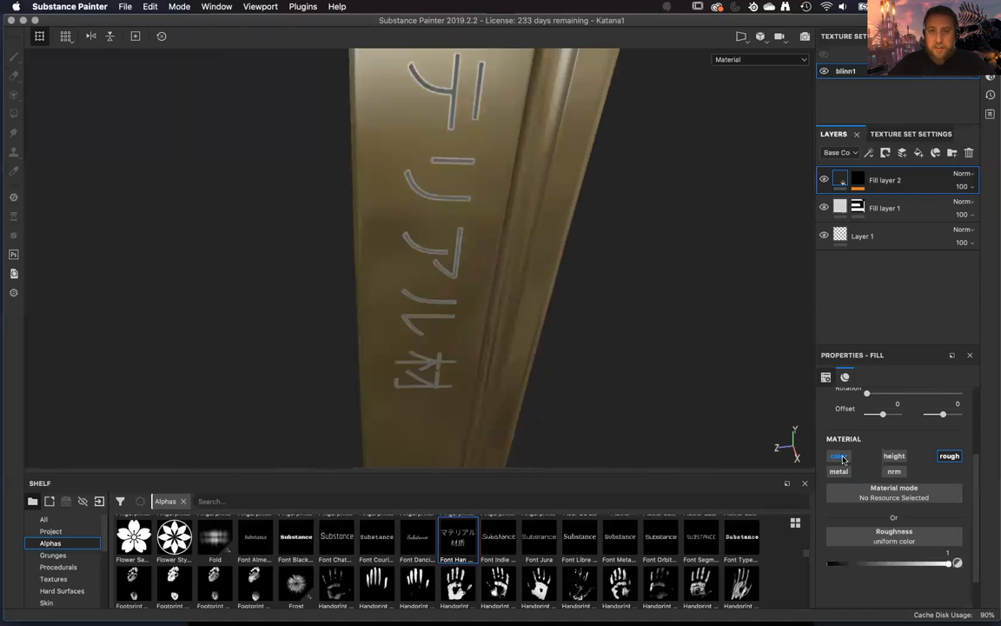
click(894, 457)
click(949, 457)
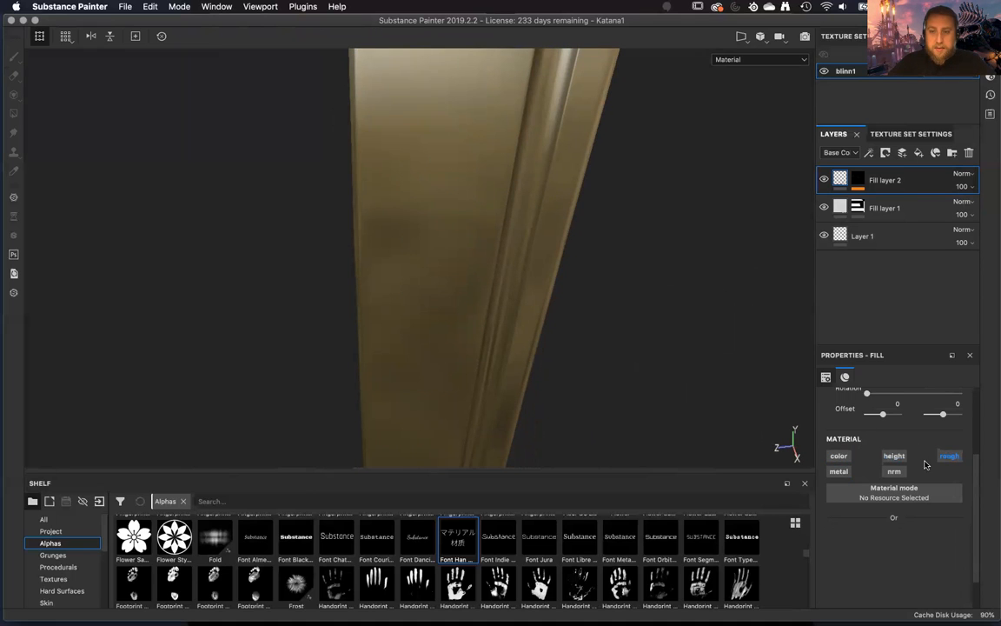
click(841, 457)
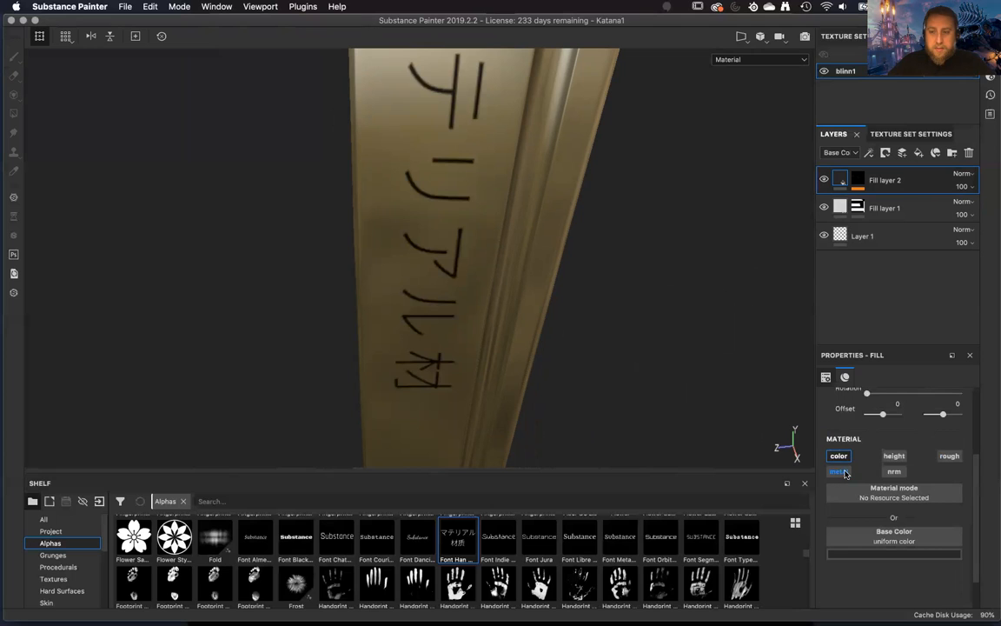
click(840, 471)
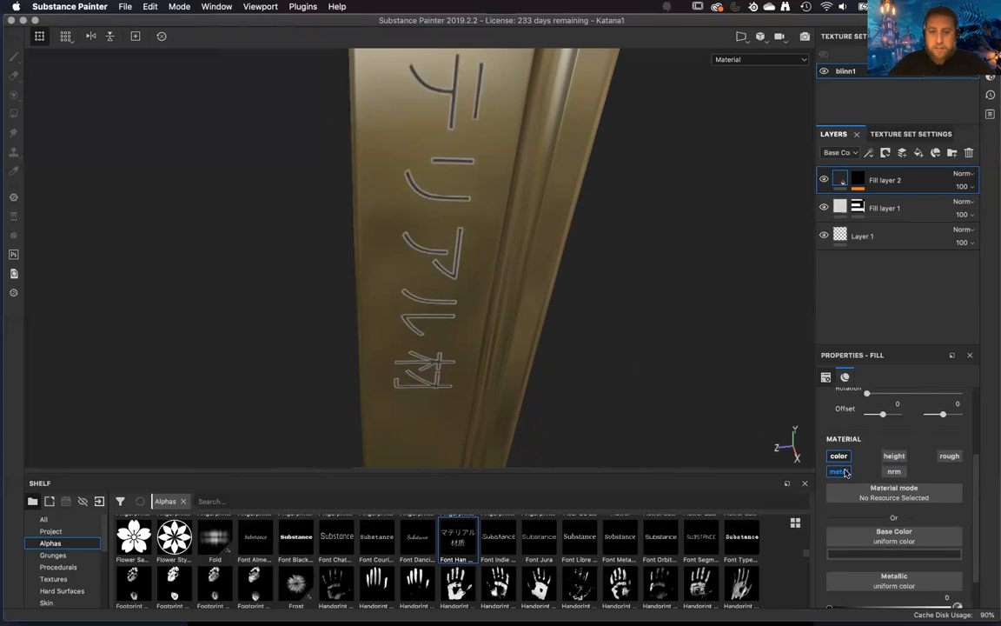
click(840, 471)
Duplicate Fill layer 2 and display the duplicate's mask for painting.
alt+drag(599, 286, 624, 292)
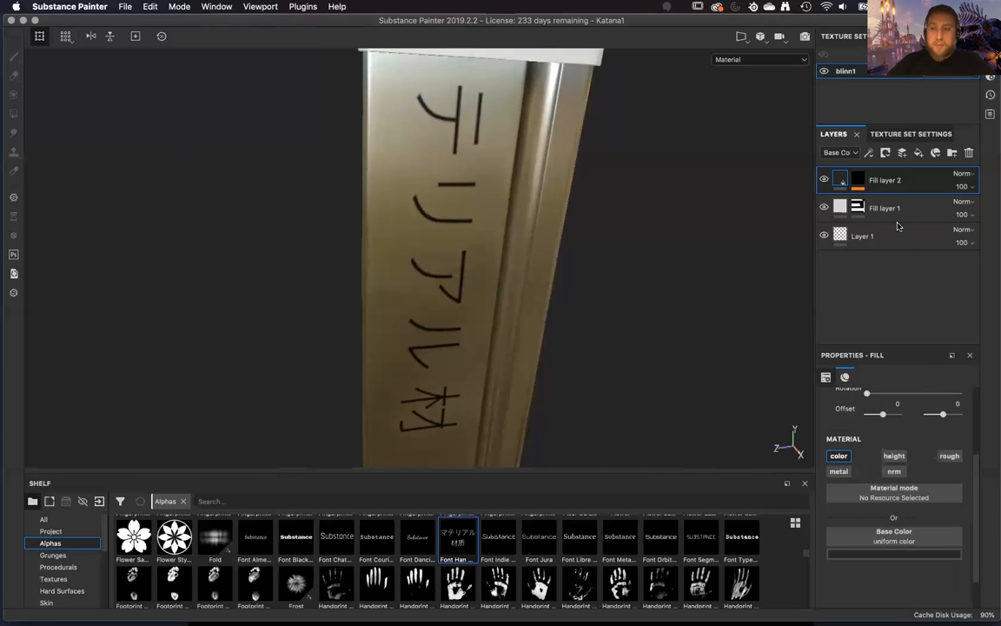
right_click(927, 183)
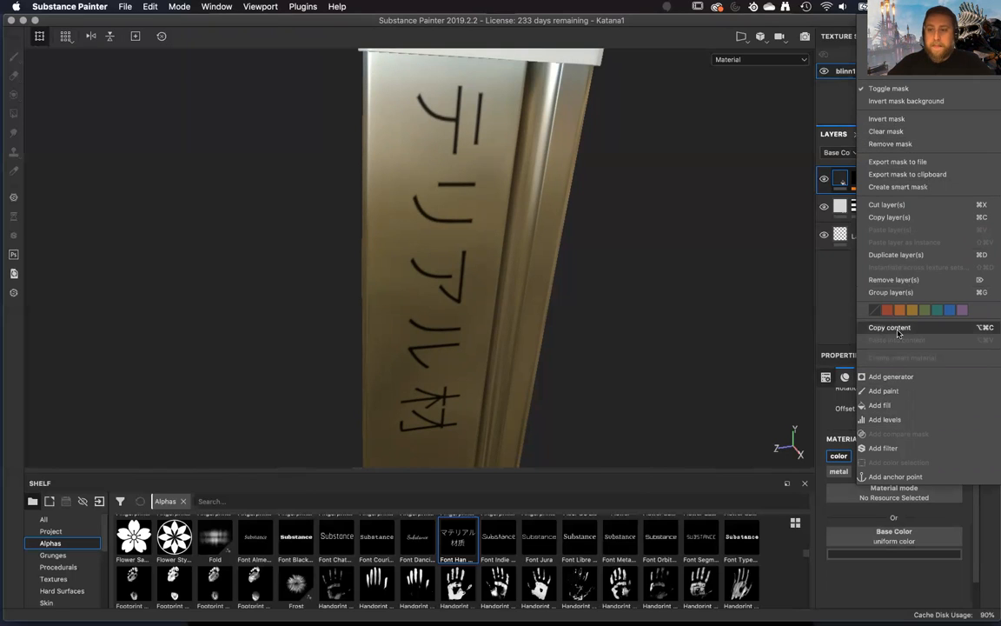
click(896, 255)
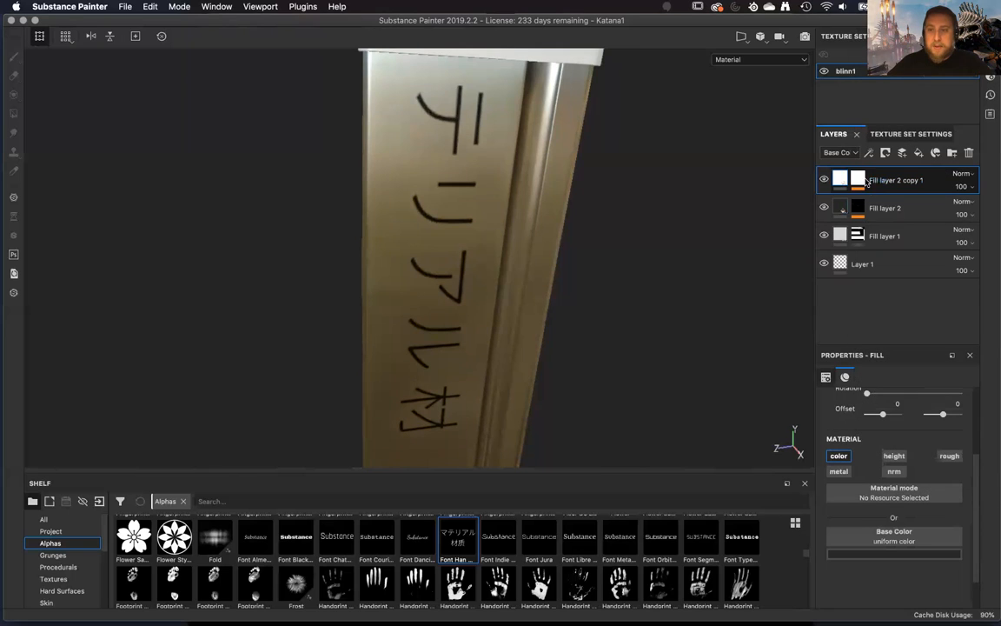
alt+drag(644, 337, 526, 307)
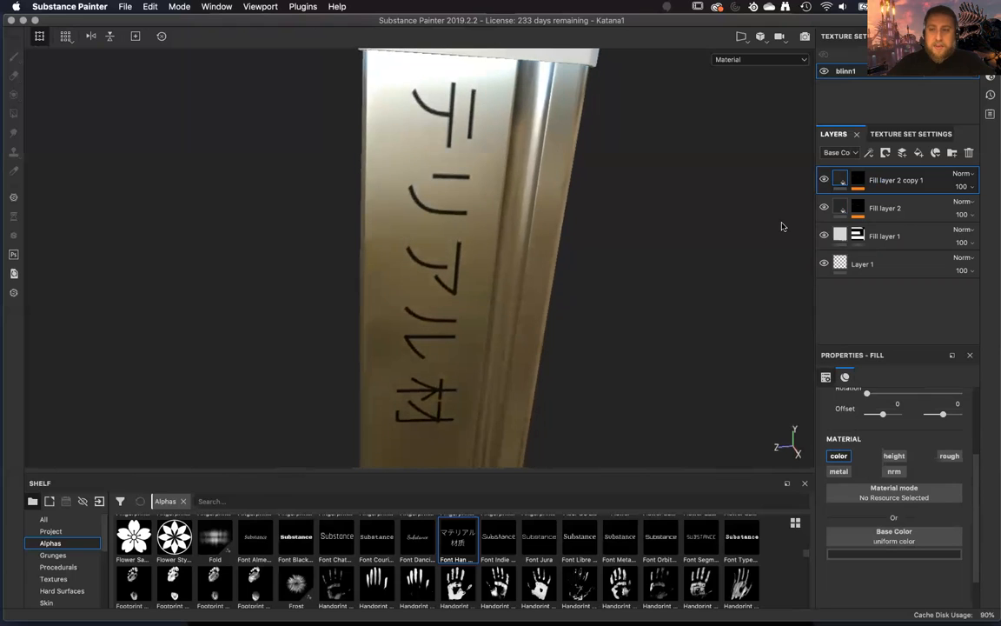
click(857, 182)
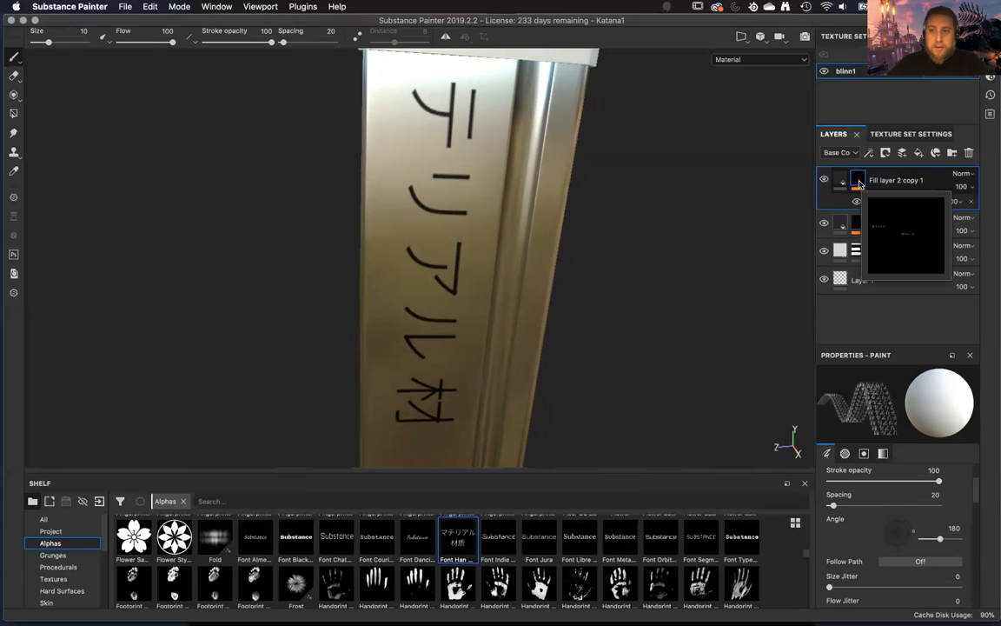
alt+click(860, 186)
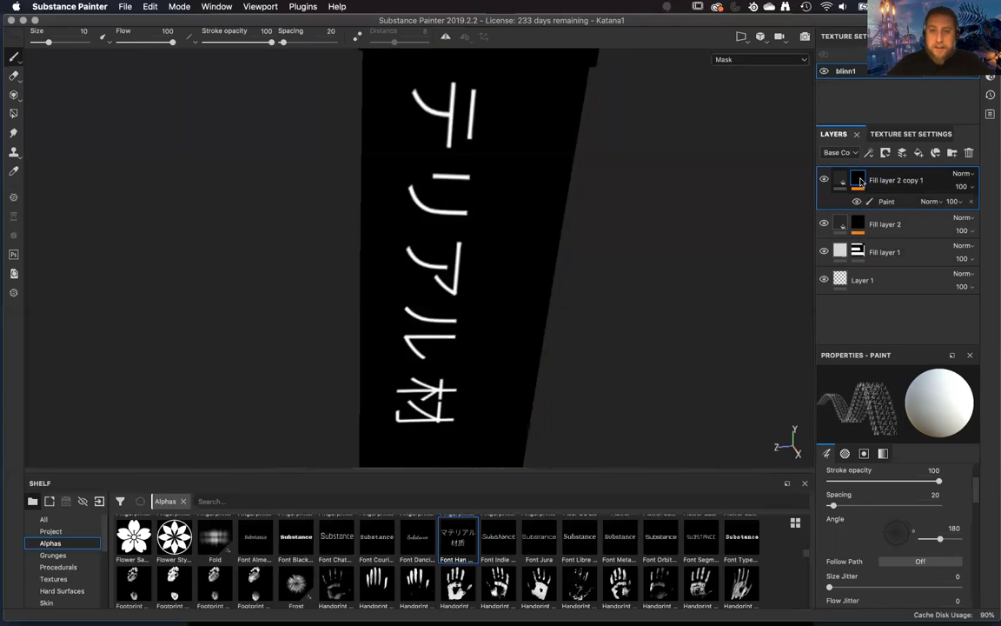
mouse_move(684, 299)
alt+mouse_down()
mouse_move(628, 305)
mouse_move(652, 278)
alt+mouse_up()
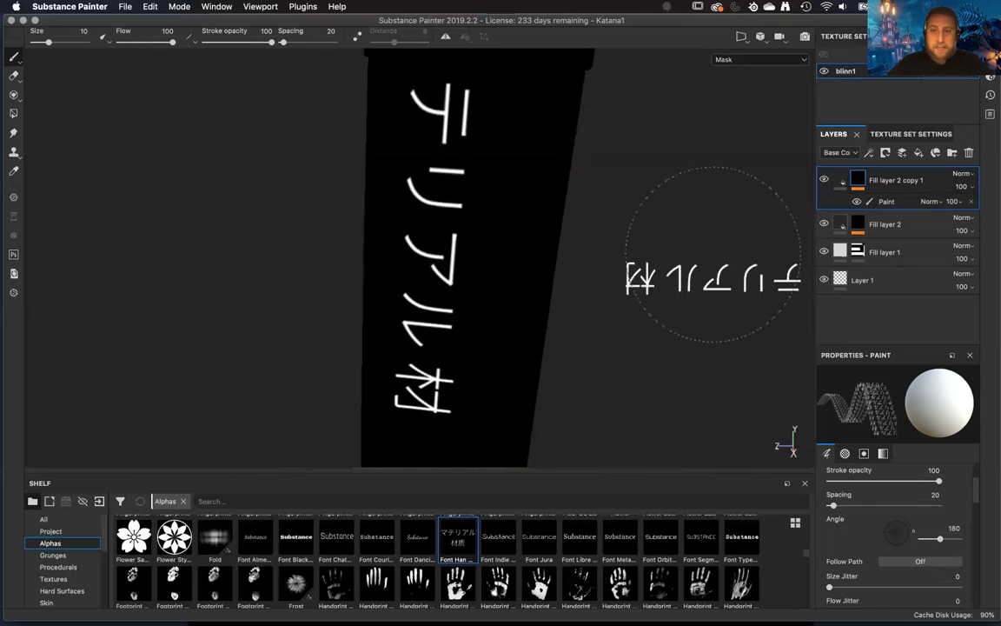
Search the brush alphas for "sha" and set the brush alpha to Shape Paraboloid.
scroll(931, 554, down, 8)
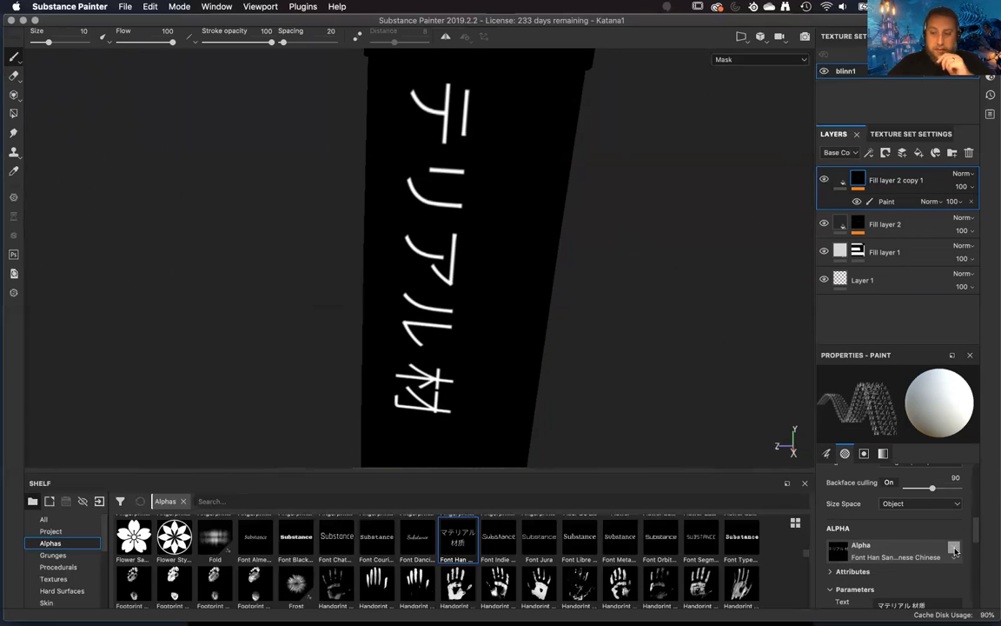
click(954, 551)
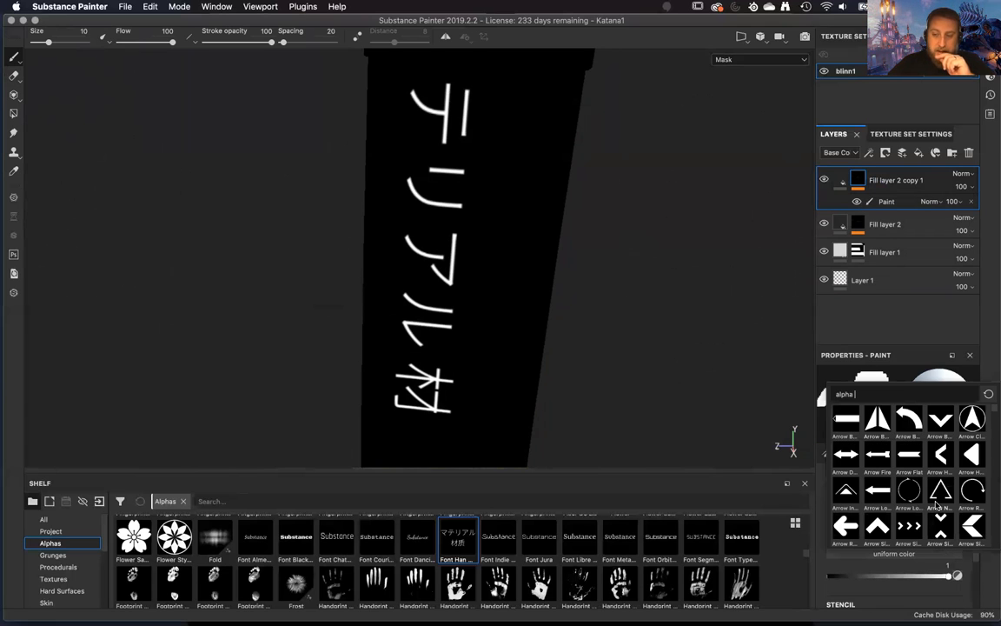
scroll(938, 502, down, 5)
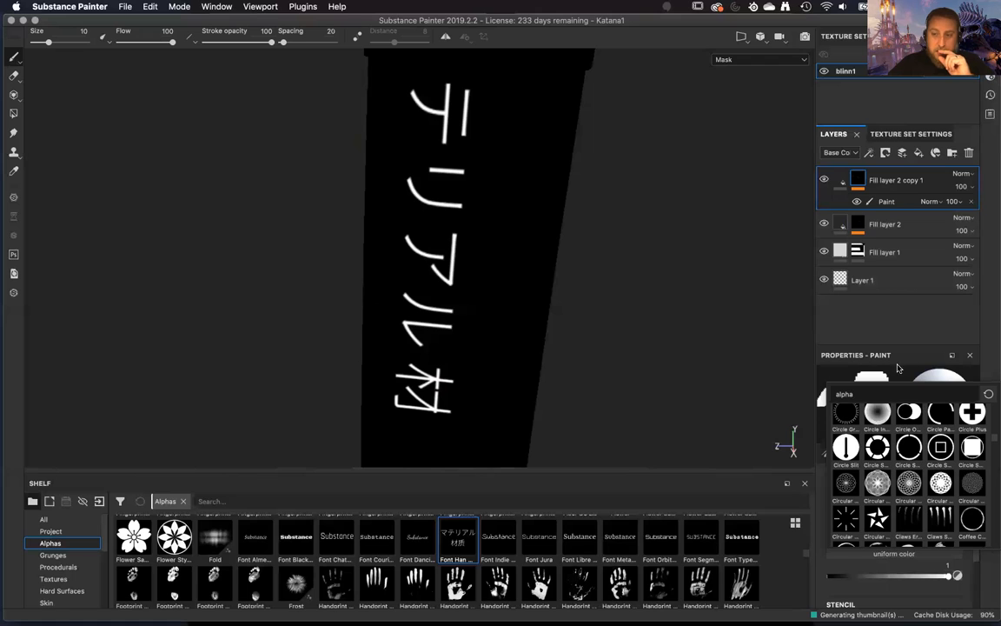
text(alpha s)
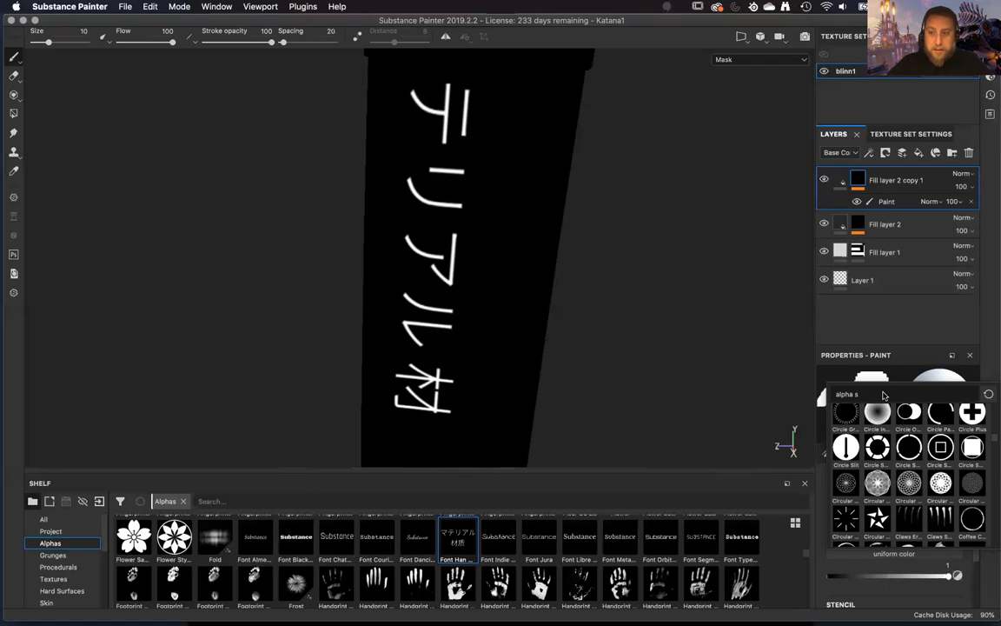
text(h)
mouse_move(944, 426)
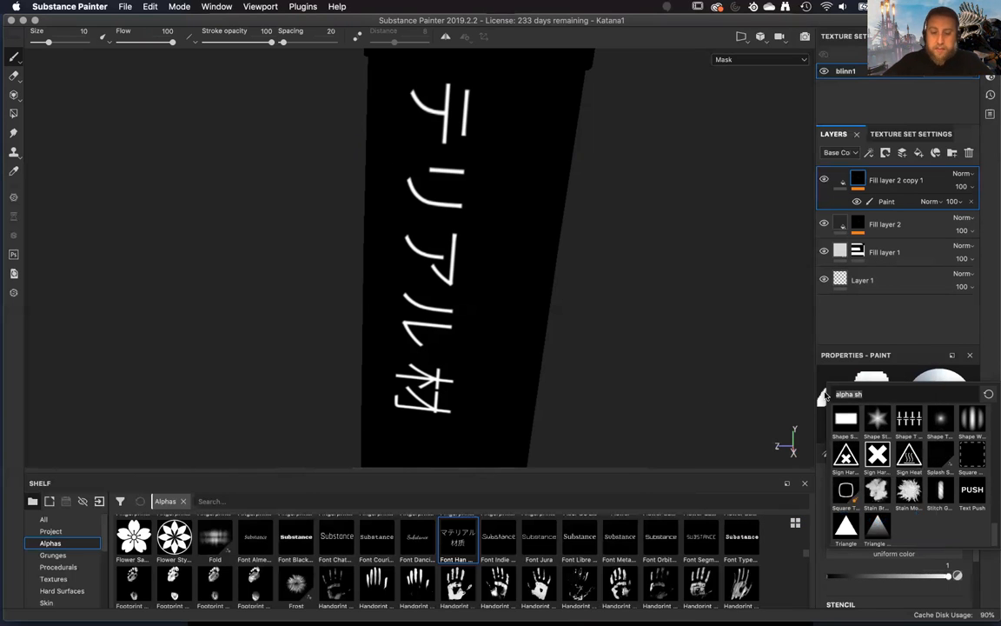
text(sha)
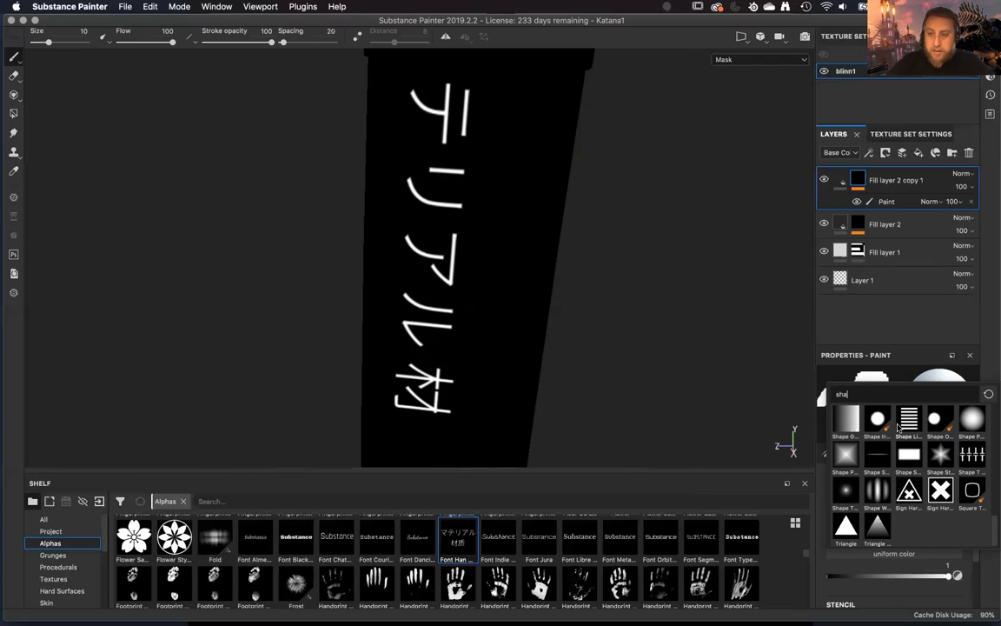
mouse_move(869, 423)
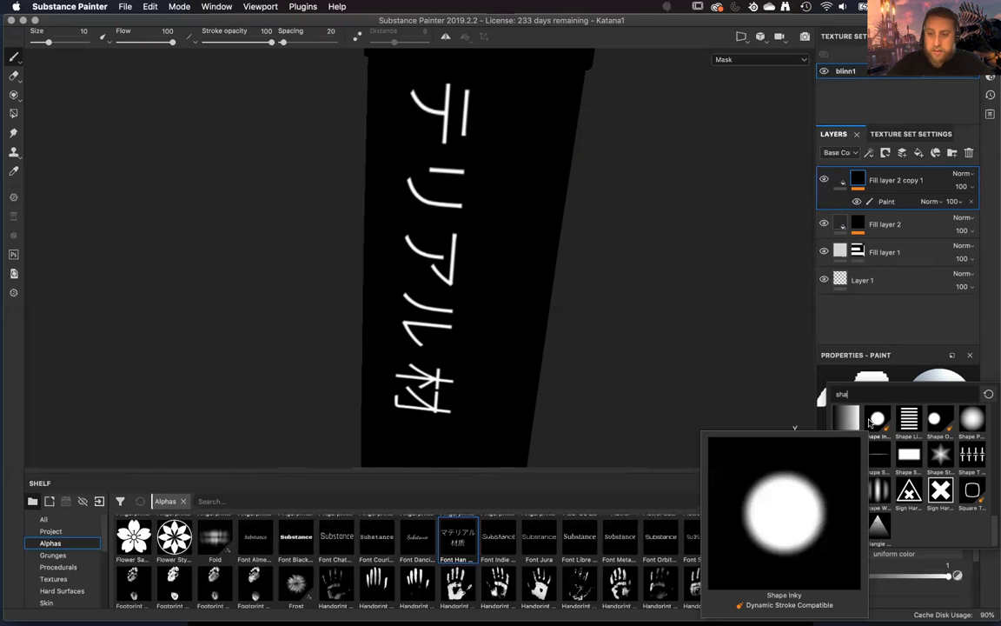
click(974, 421)
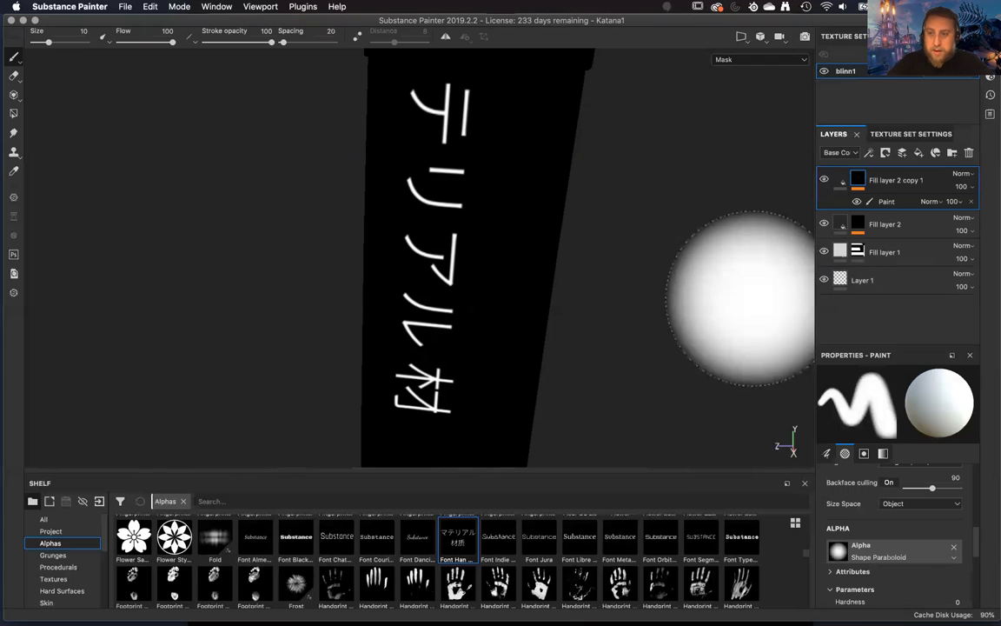
Replace the brush alpha with the soft round Shape alpha.
click(953, 551)
click(913, 556)
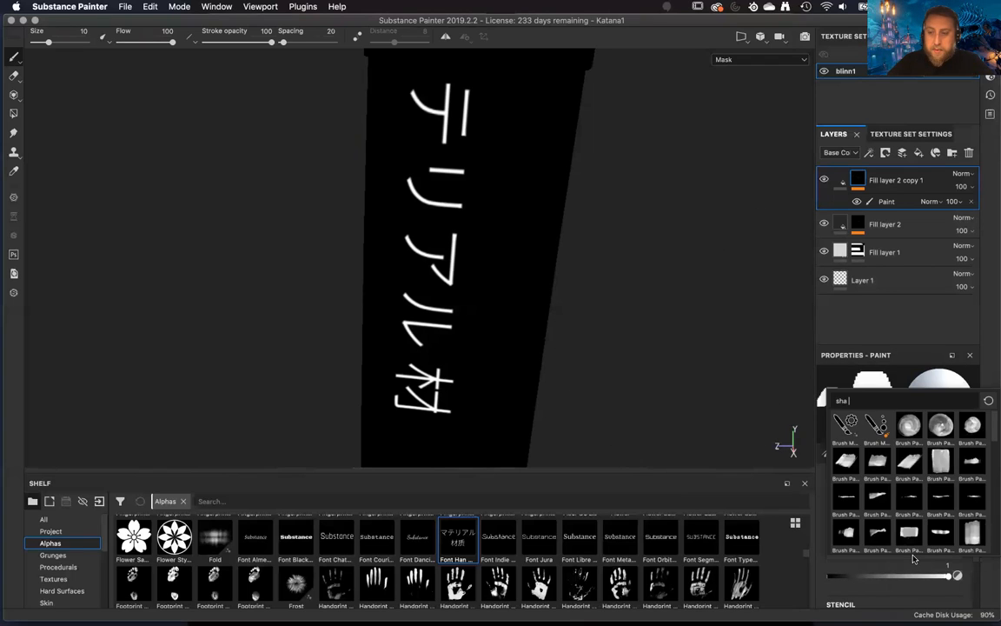
scroll(910, 518, down, 5)
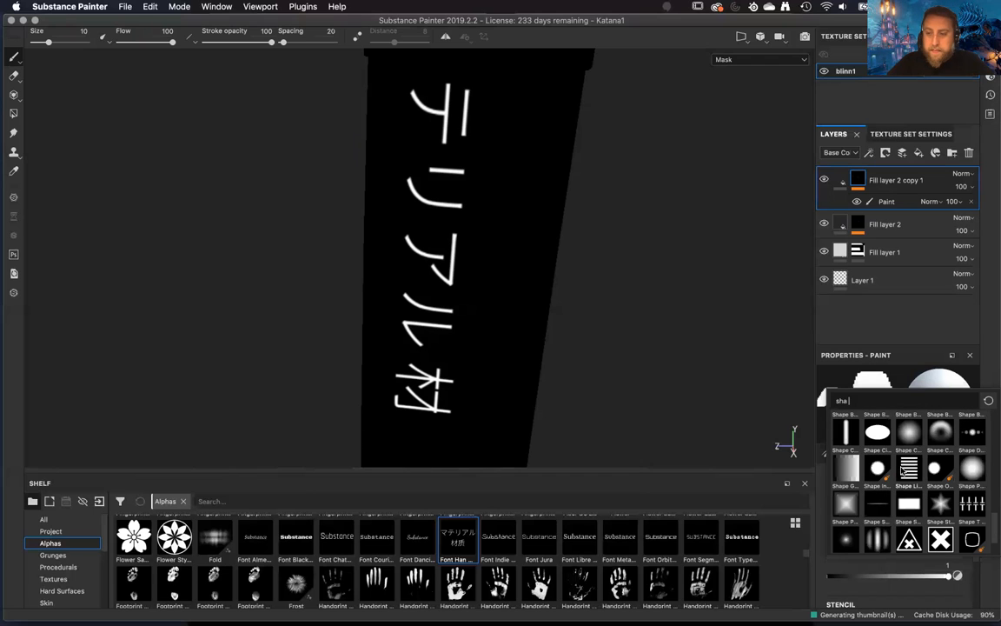
scroll(902, 471, down, 2)
scroll(901, 471, up, 4)
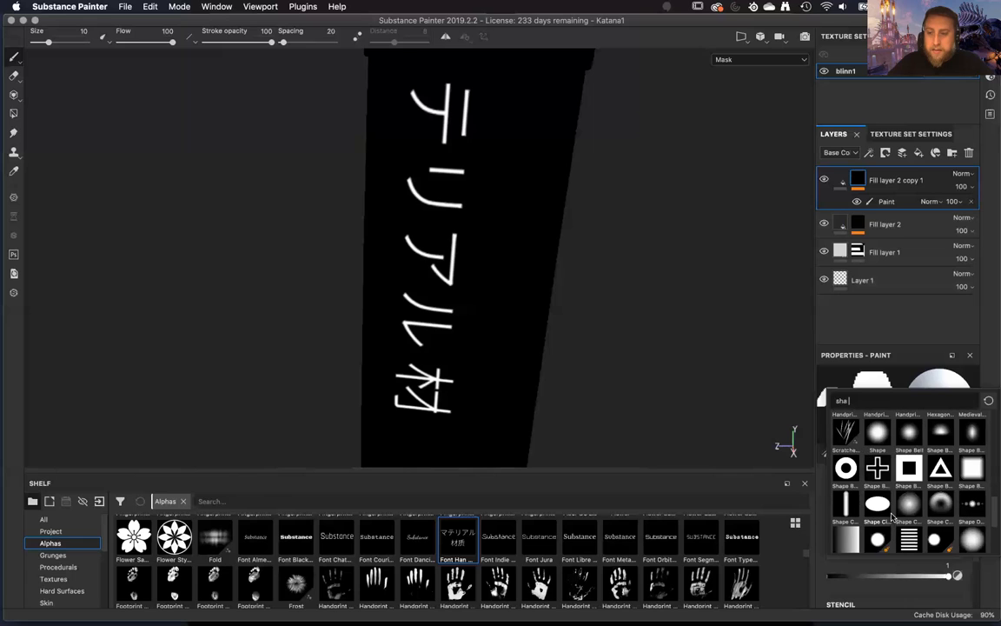
click(890, 519)
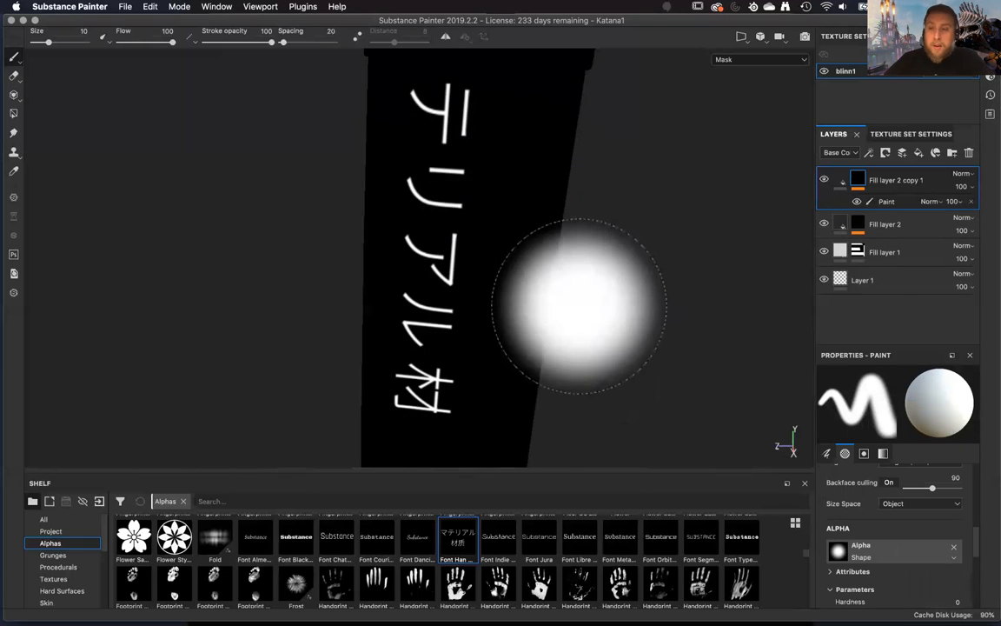
mouse_move(656, 320)
alt+mouse_down()
mouse_move(677, 294)
mouse_move(667, 311)
alt+mouse_up()
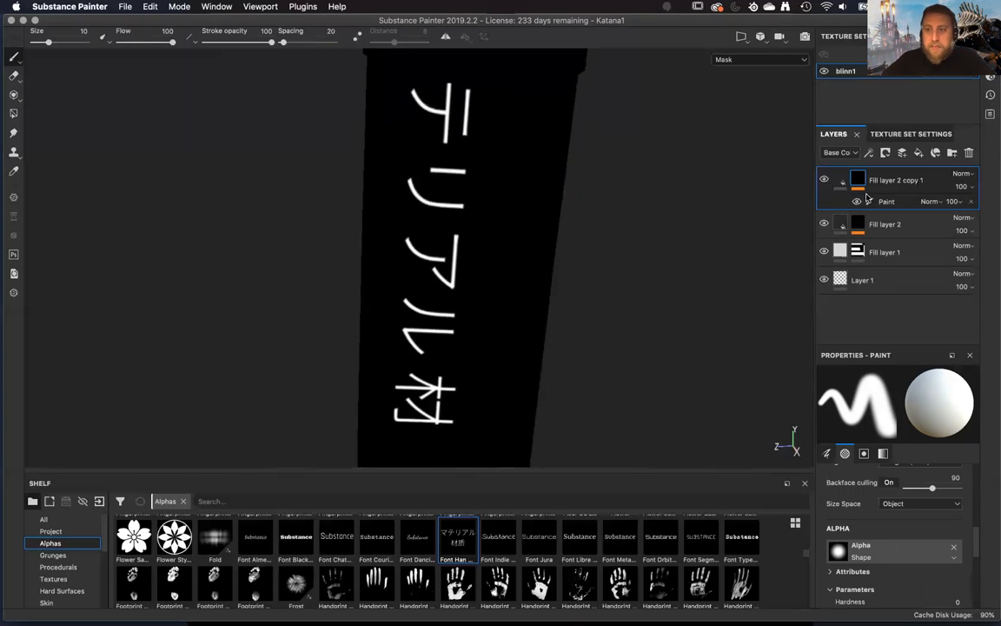
click(895, 201)
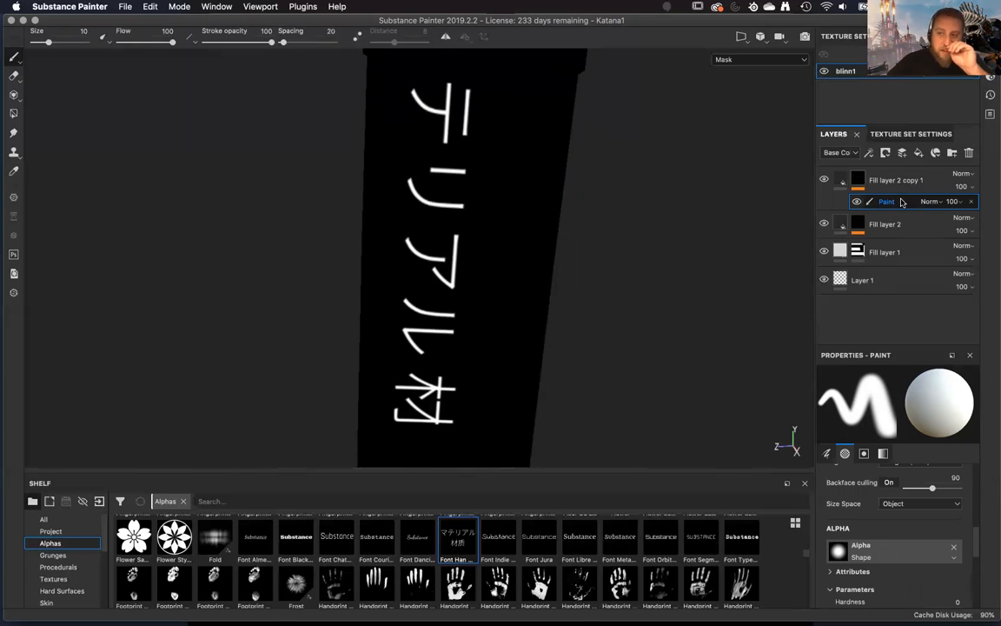
right_click(901, 202)
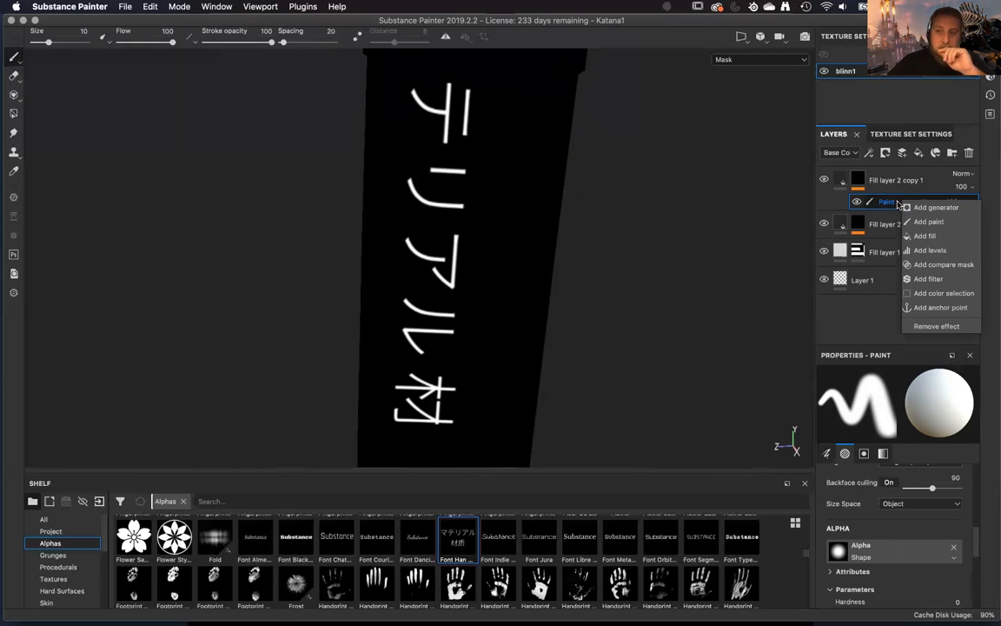
click(879, 223)
click(876, 224)
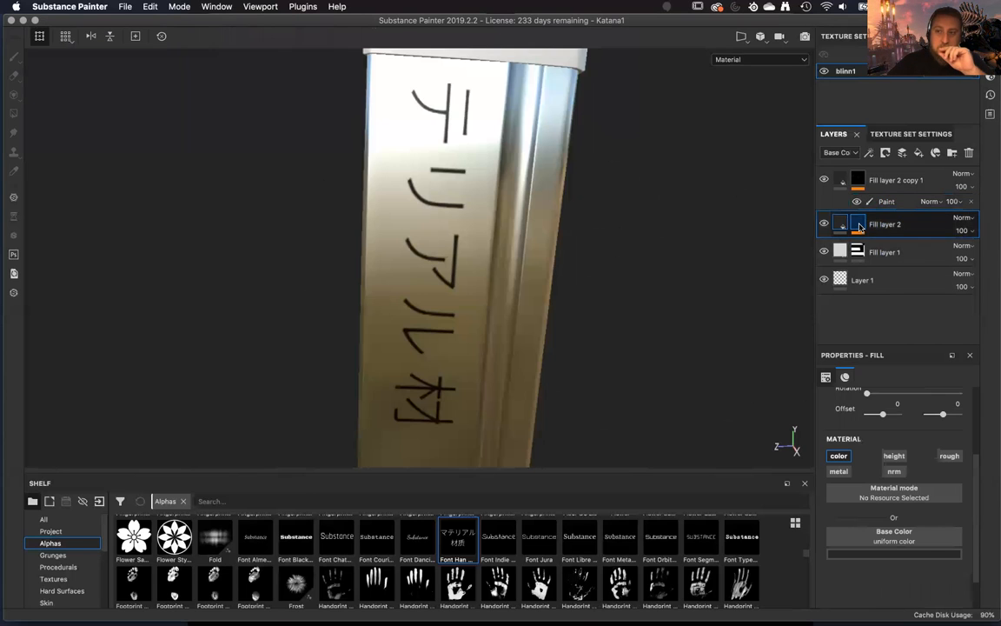
click(860, 228)
click(903, 202)
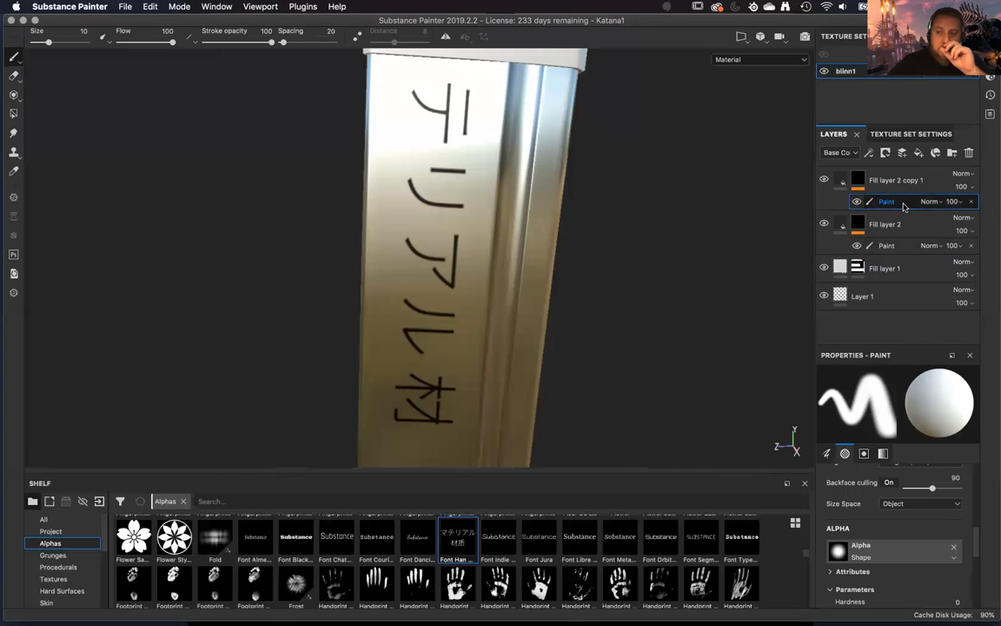
double_click(903, 202)
right_click(911, 201)
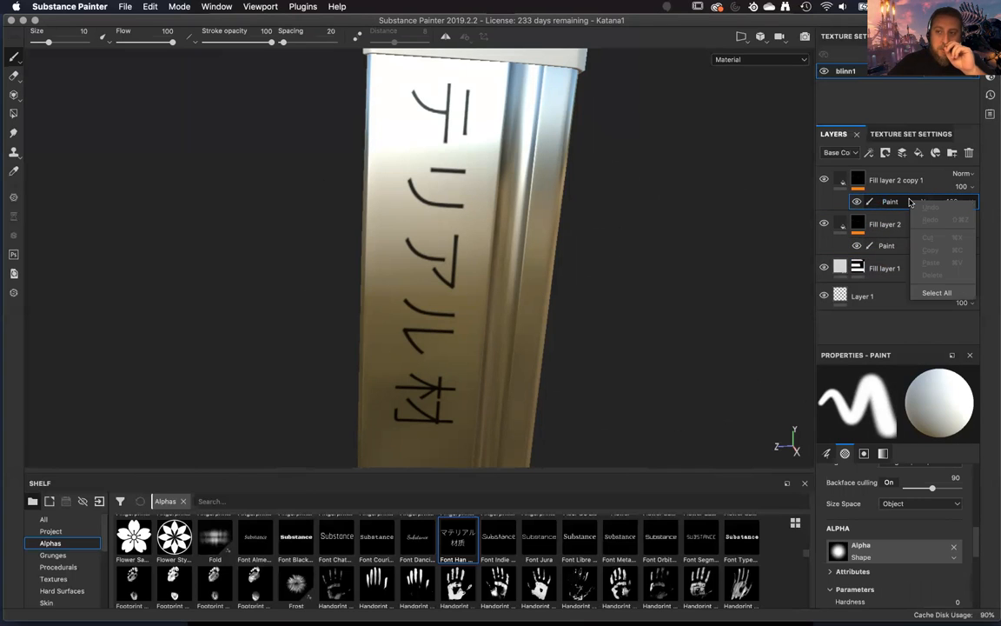
click(888, 201)
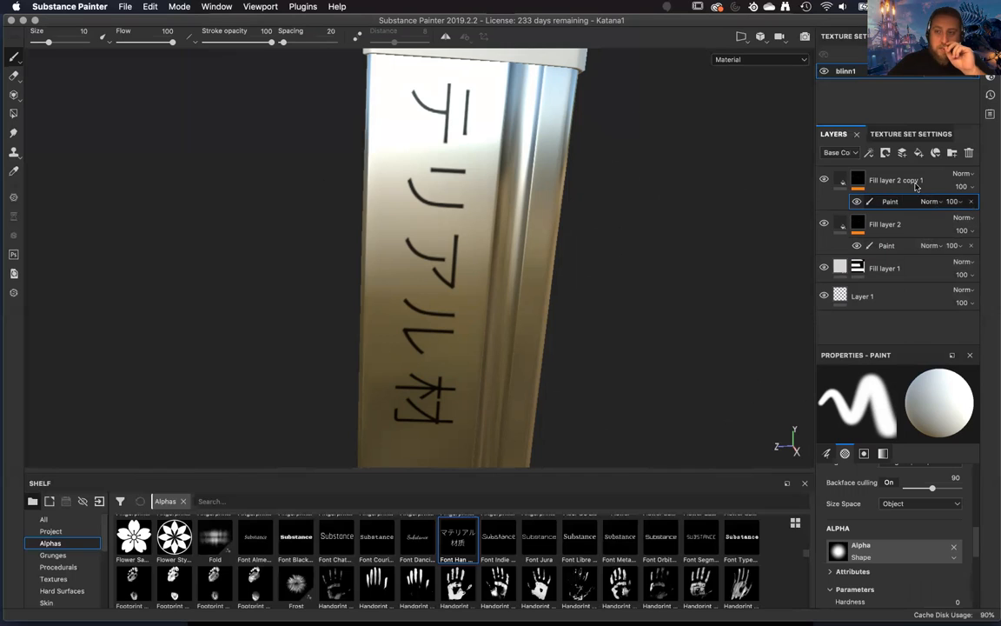
Try a Levels effect on the mask of Fill layer 2 copy 1, check the mask, and remove the effect.
right_click(904, 202)
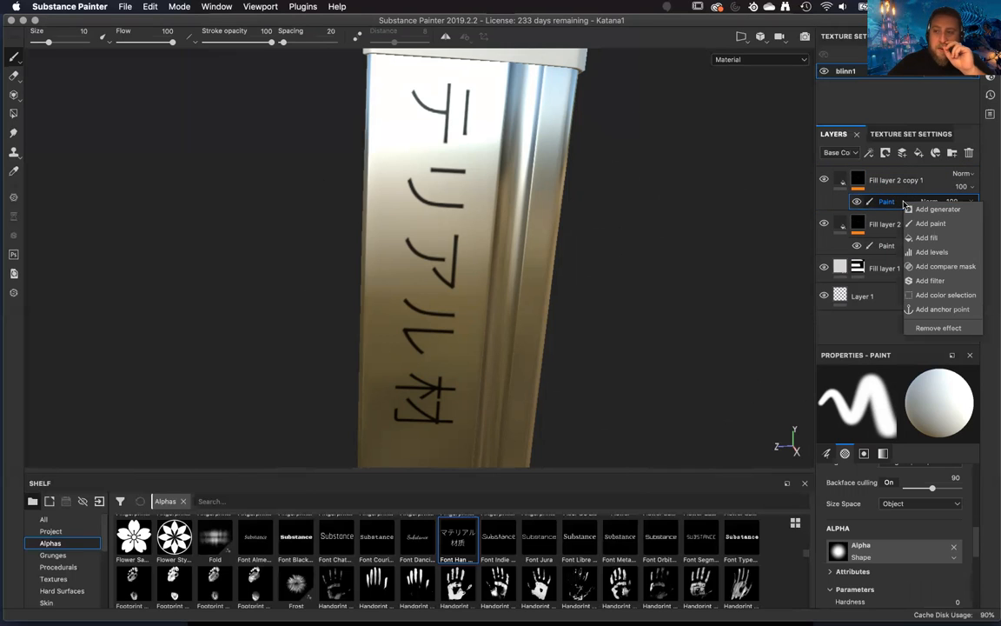
click(927, 252)
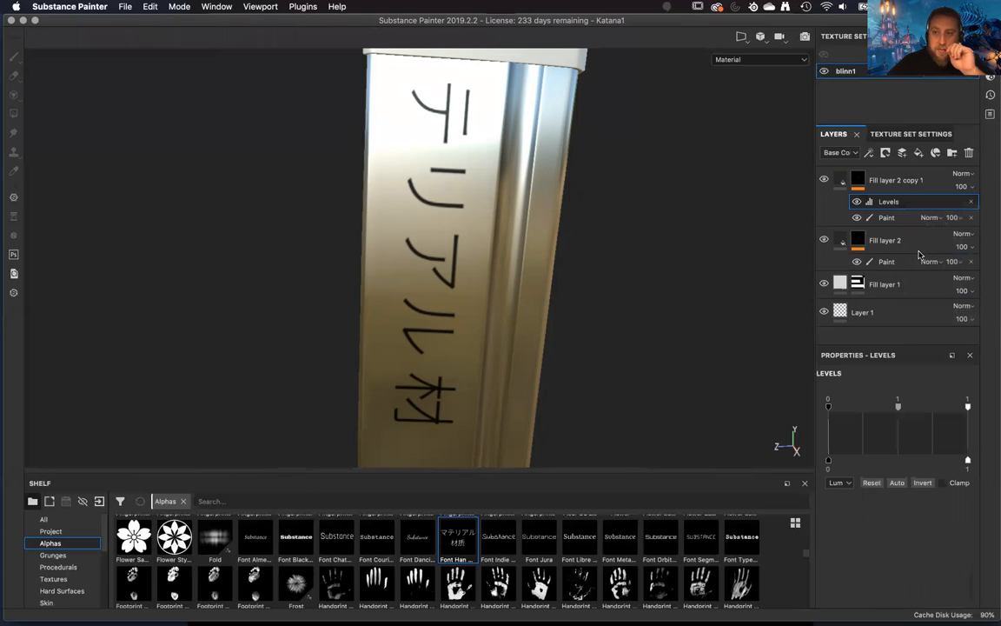
alt+drag(630, 266, 633, 274)
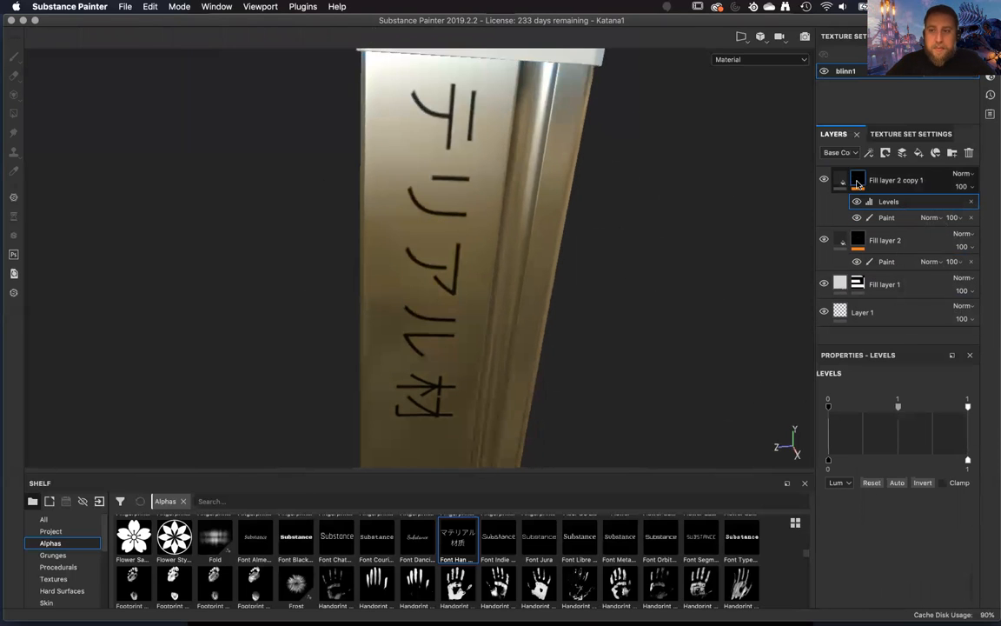
alt+click(857, 182)
alt+right_drag(705, 240, 680, 259)
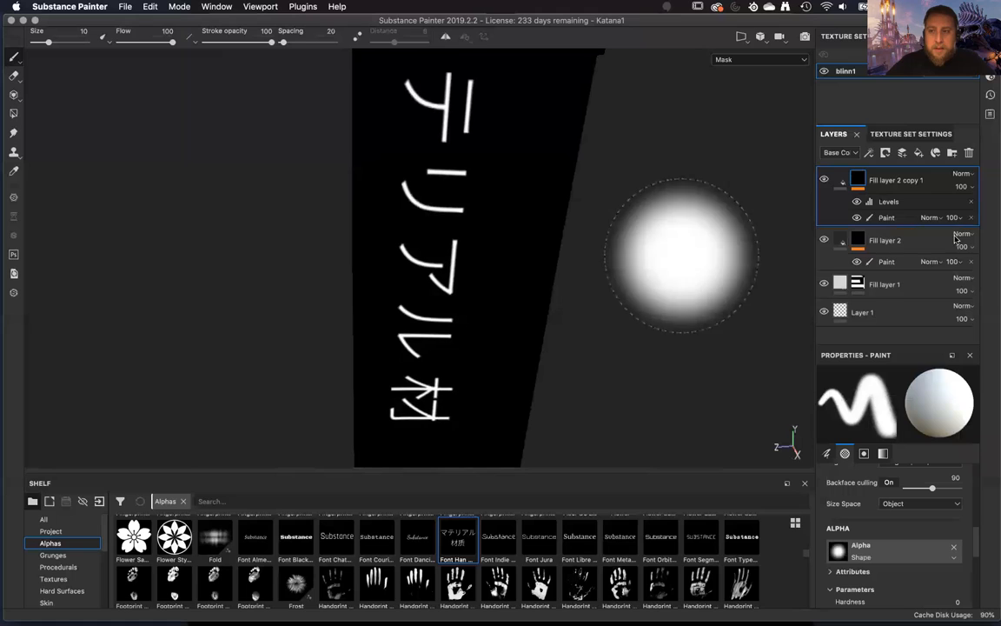
click(971, 202)
Add a Blur filter above the Paint effect in the mask of Fill layer 2 copy 1.
right_click(899, 204)
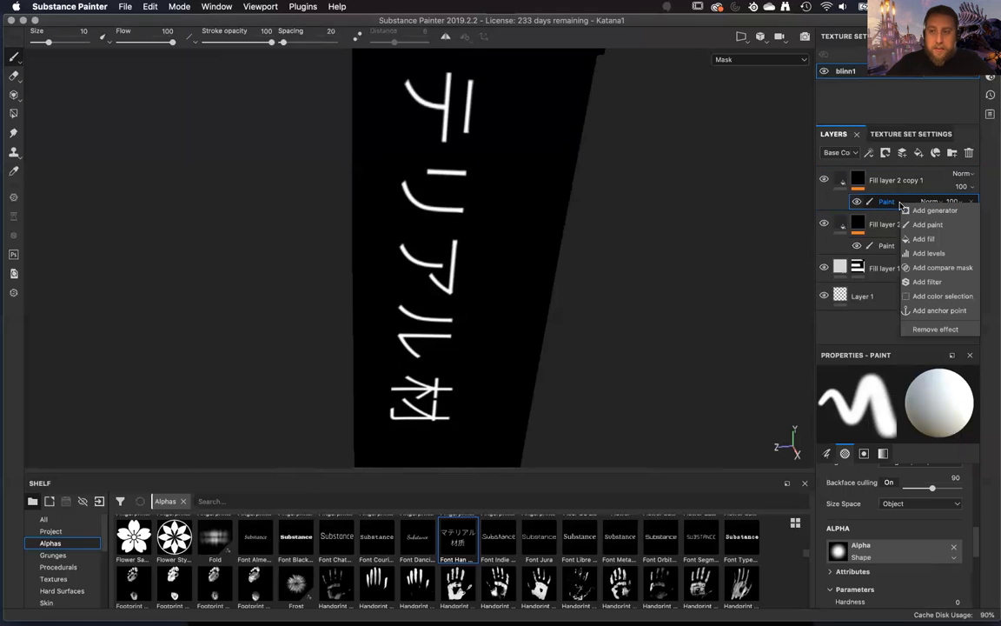
click(926, 281)
click(895, 402)
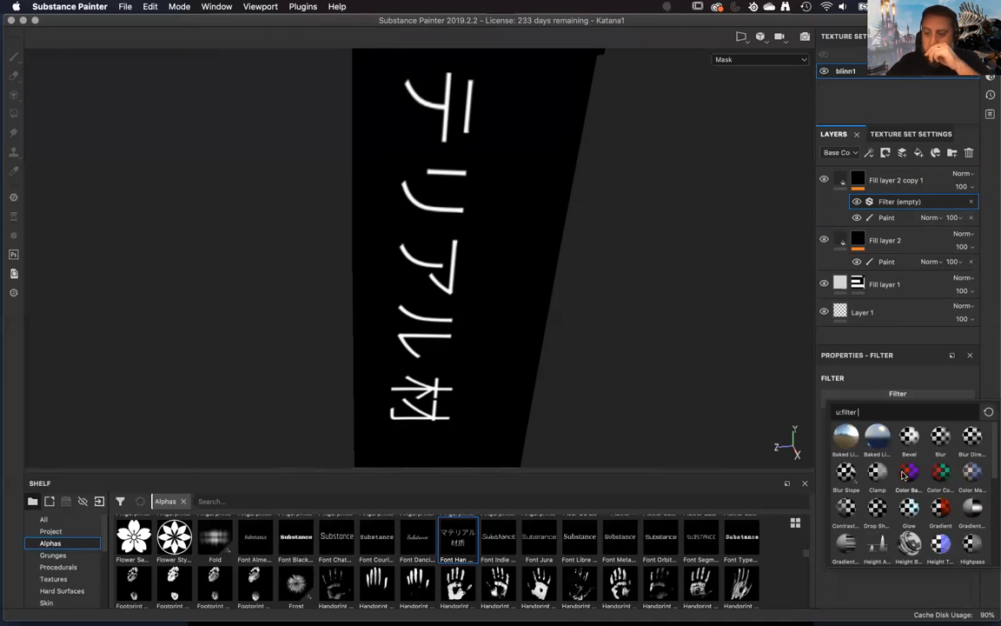
scroll(947, 478, down, 3)
scroll(947, 461, up, 3)
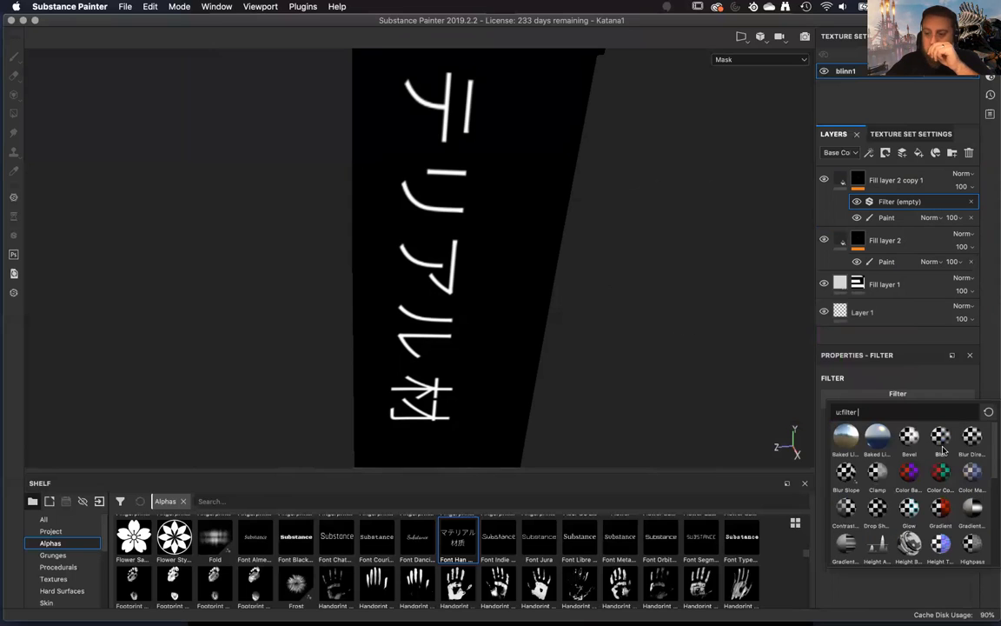
click(941, 438)
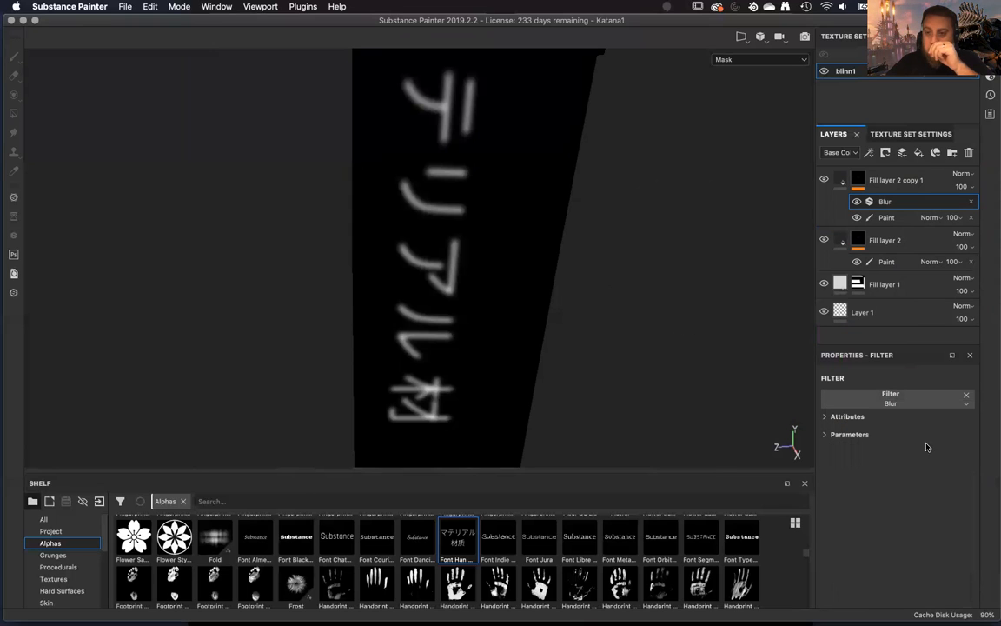
alt+drag(576, 414, 575, 365)
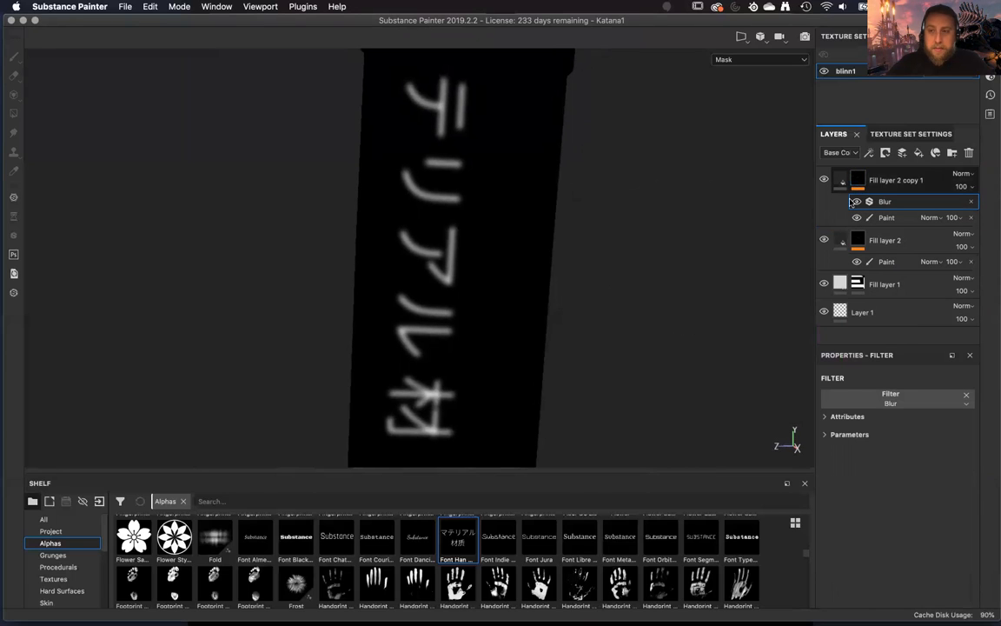
Compare the lettering mask with and without the Blur filter by toggling the filter's visibility, leaving it enabled.
click(856, 202)
click(856, 202)
click(856, 201)
click(856, 202)
click(856, 201)
click(856, 201)
click(856, 201)
click(856, 201)
click(856, 202)
click(856, 201)
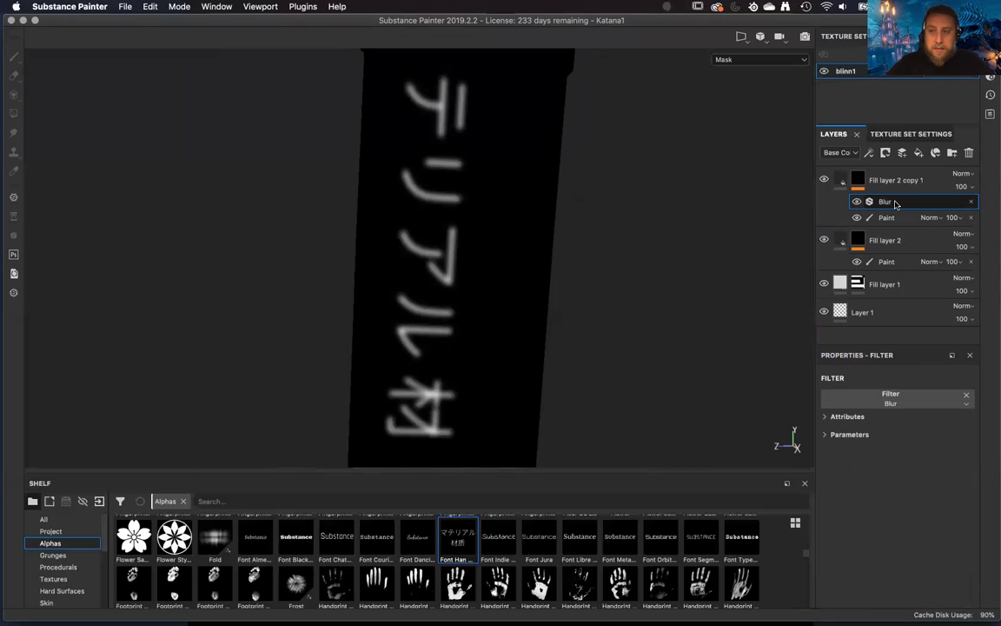
Set the Blur filter's intensity to 0.35.
click(824, 434)
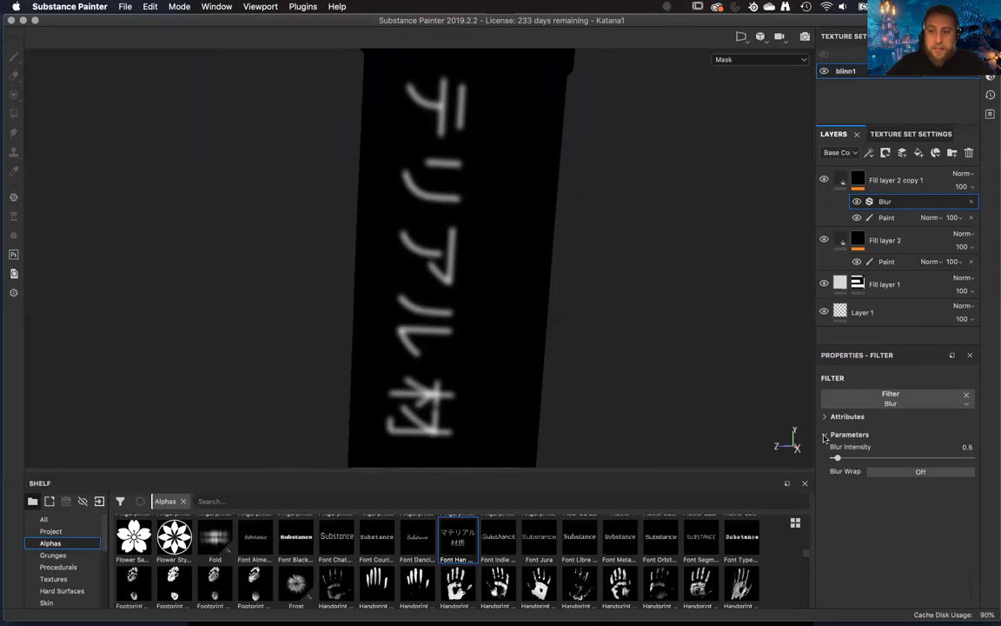
mouse_move(837, 460)
mouse_down()
mouse_move(845, 462)
mouse_move(837, 464)
mouse_up()
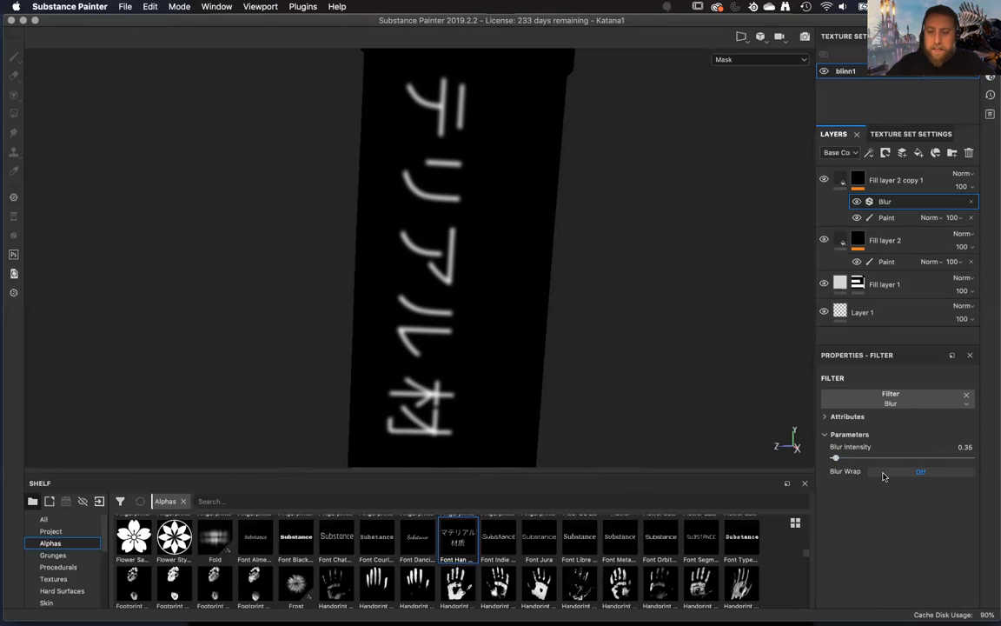
mouse_move(578, 277)
alt+mouse_down()
mouse_move(609, 252)
mouse_move(697, 263)
mouse_move(570, 266)
mouse_move(560, 280)
alt+mouse_up()
Add a Levels effect with clamping above the Blur filter and raise its low input level to about 0.6.
click(886, 218)
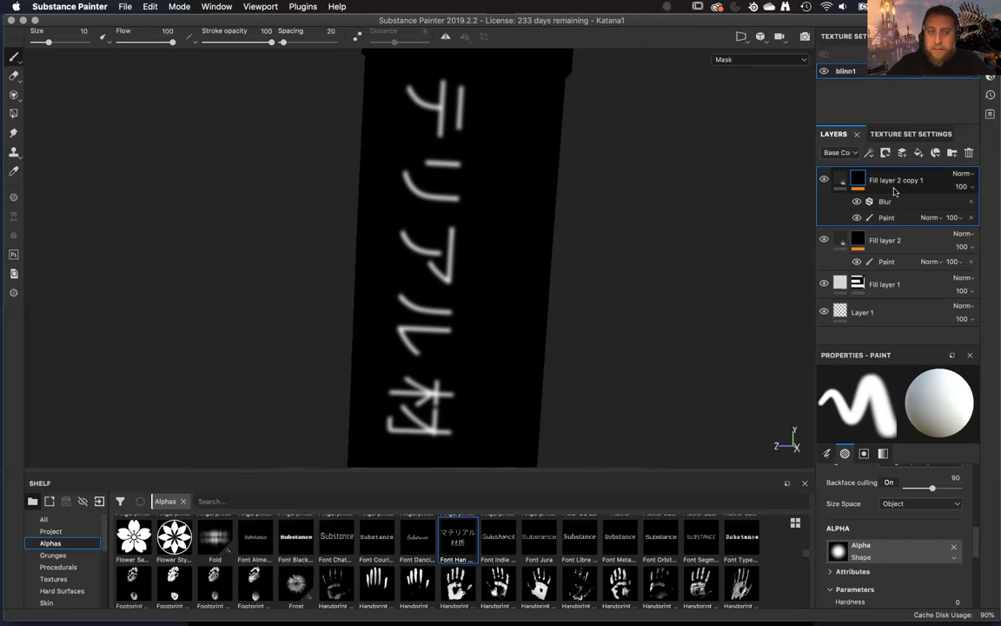
right_click(909, 204)
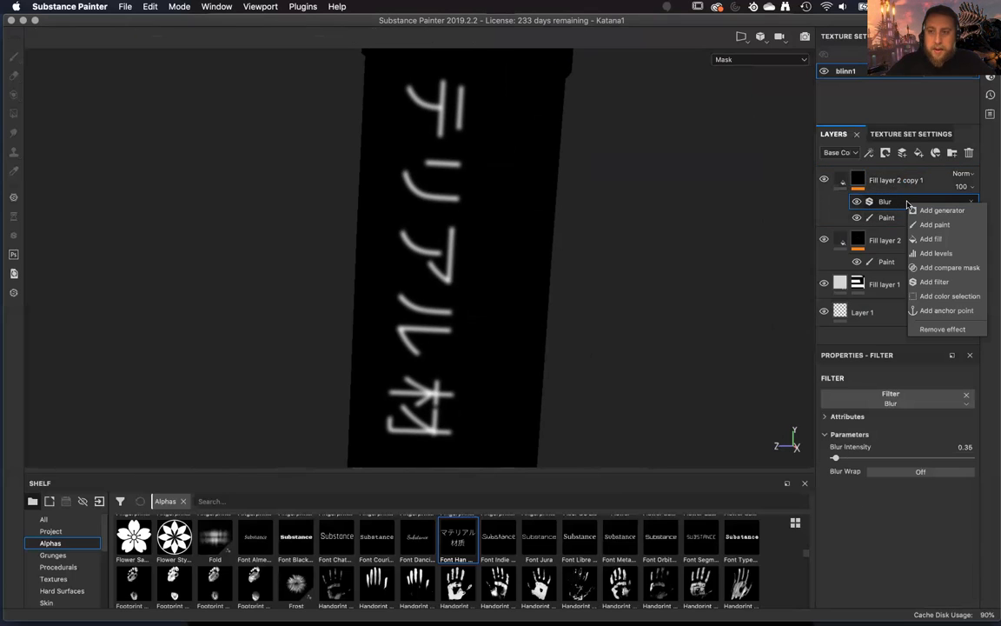
click(936, 253)
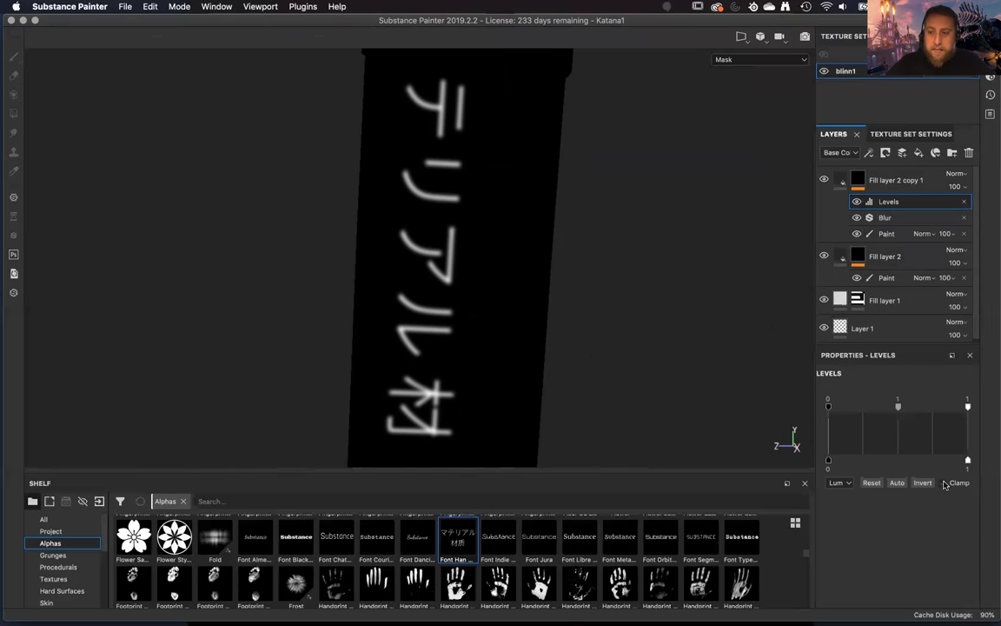
drag(827, 407, 911, 412)
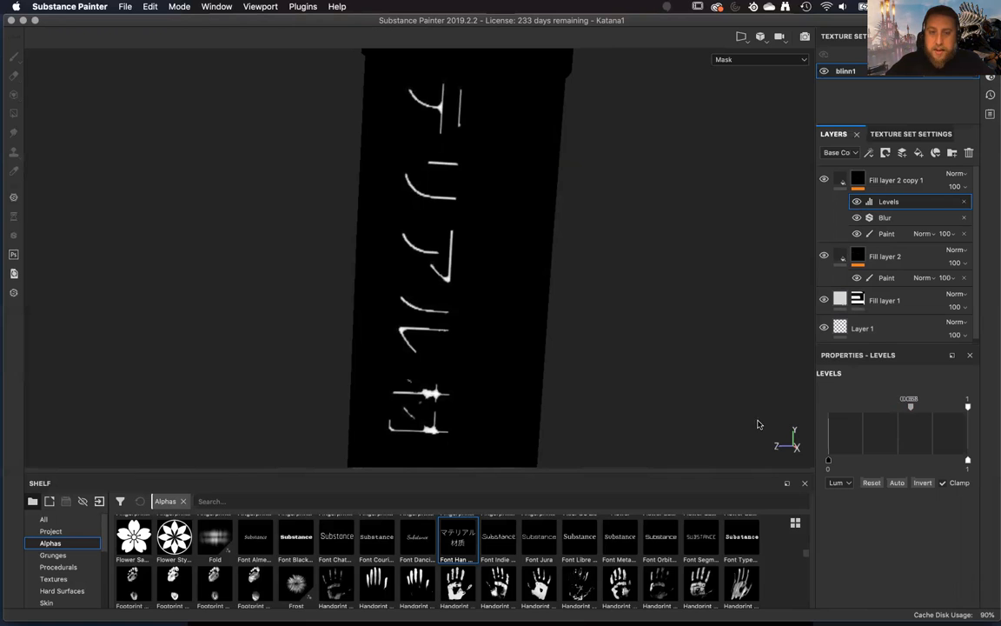
alt+drag(543, 372, 571, 359)
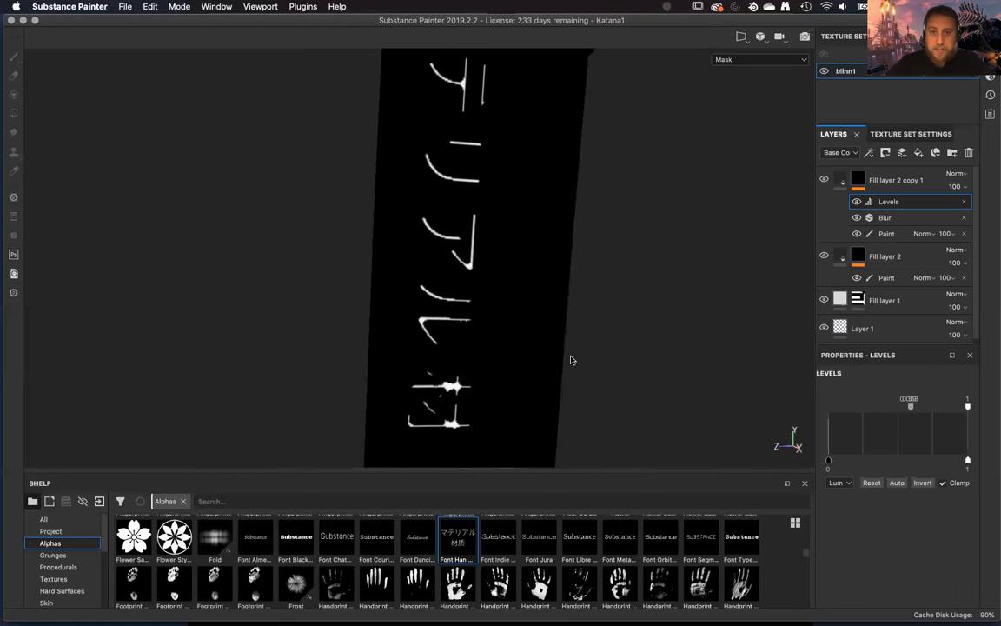
Disable the color channel of Fill layer 2 copy 1, preview the metal channel on the lettering, and disable it again.
click(839, 180)
alt+drag(670, 392, 721, 313)
click(840, 457)
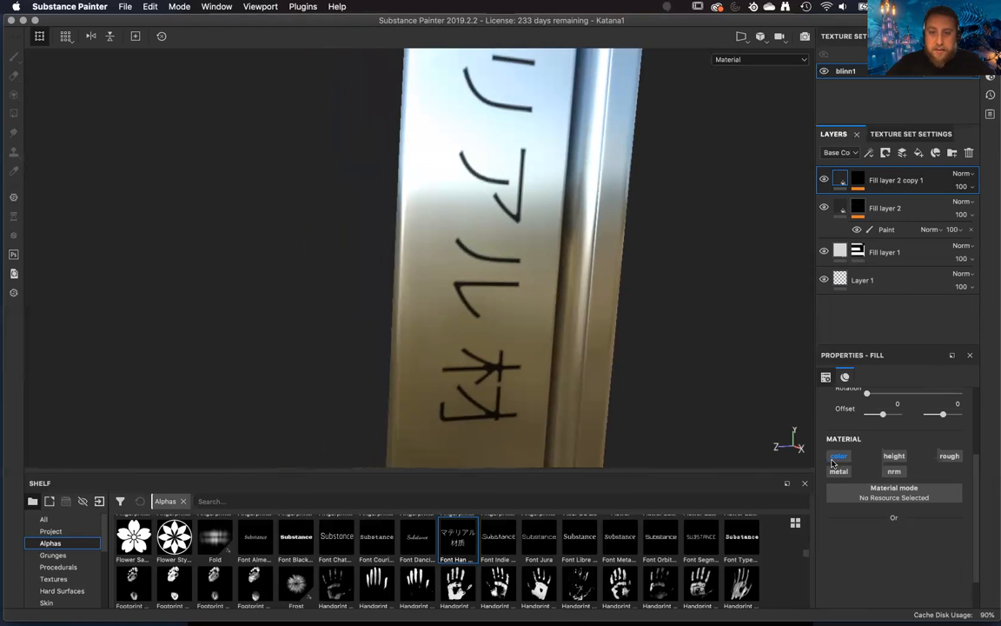
alt+drag(737, 382, 718, 390)
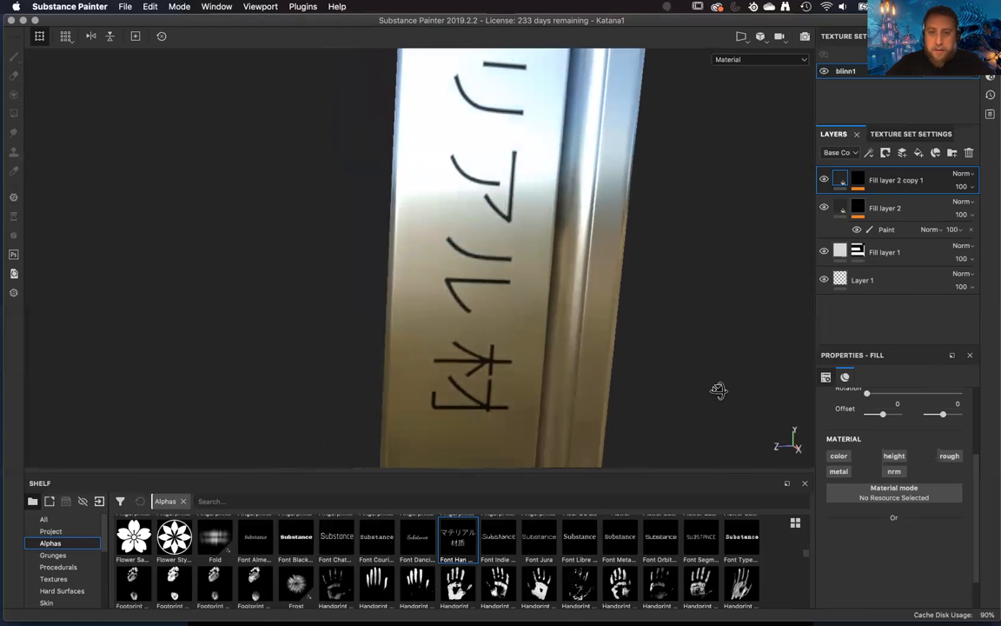
click(839, 472)
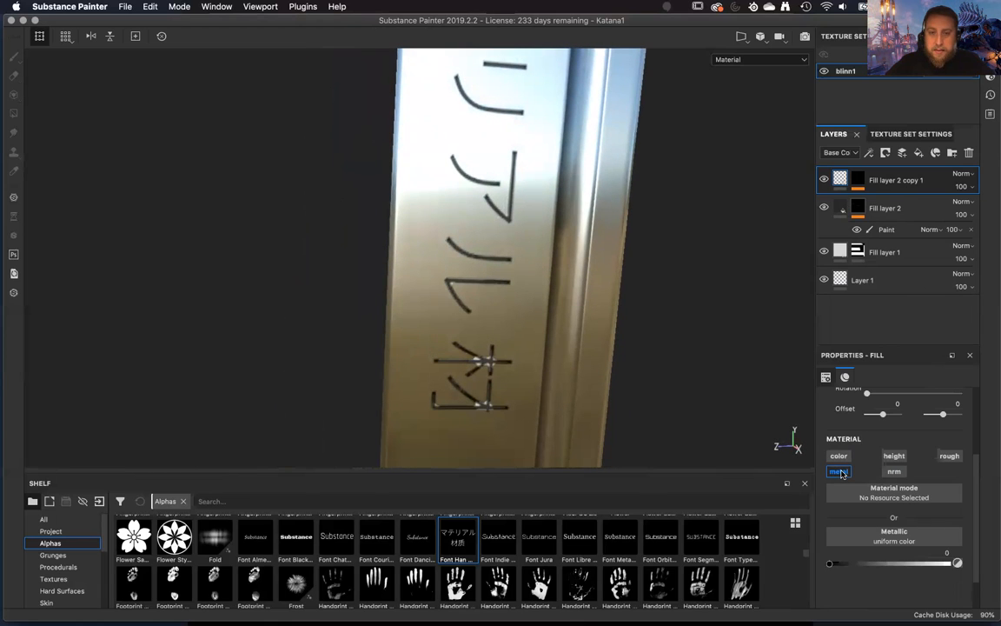
click(839, 472)
alt+drag(625, 294, 606, 318)
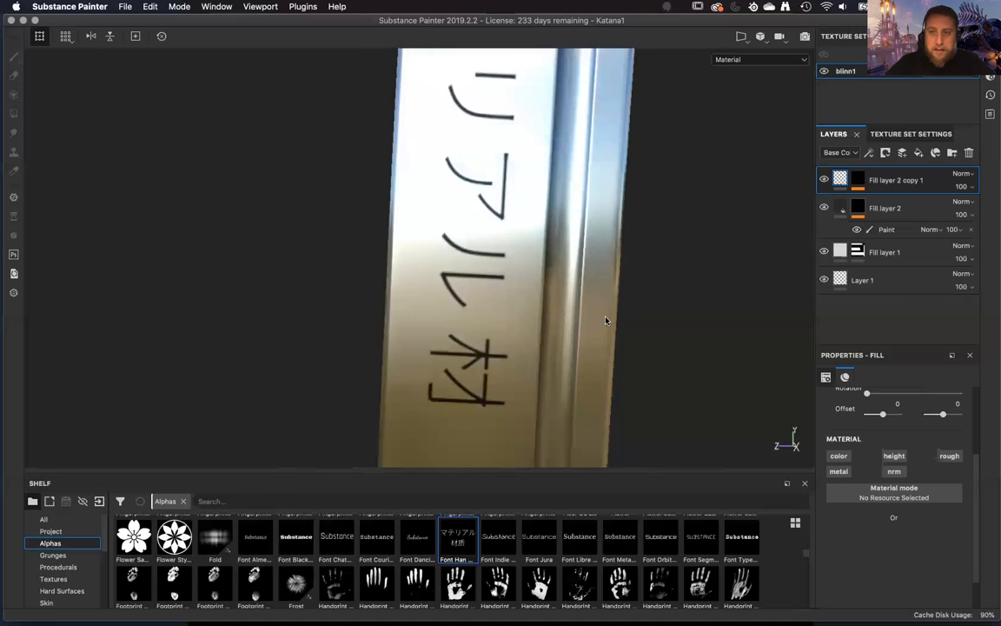
Compare the masks of the duplicate and Fill layer 2, and set the duplicate's Blur intensity to 0.21.
alt+click(860, 182)
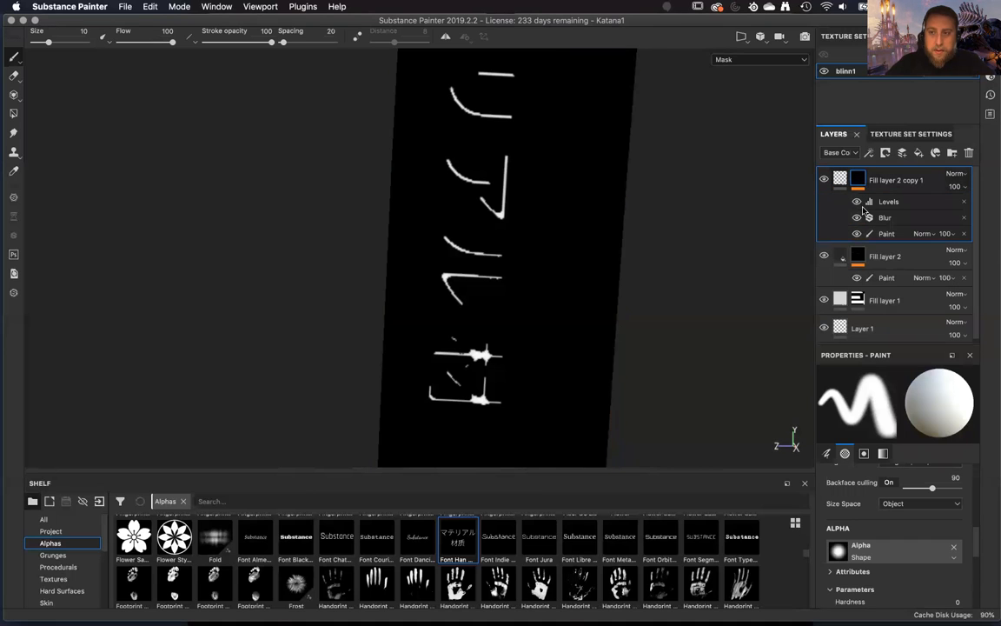
alt+click(857, 260)
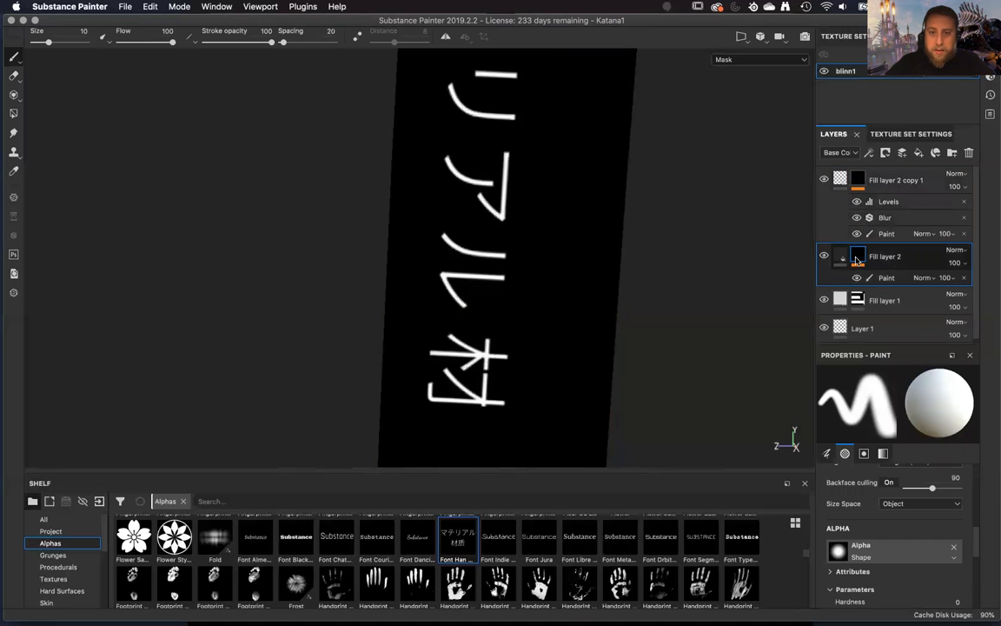
alt+click(858, 179)
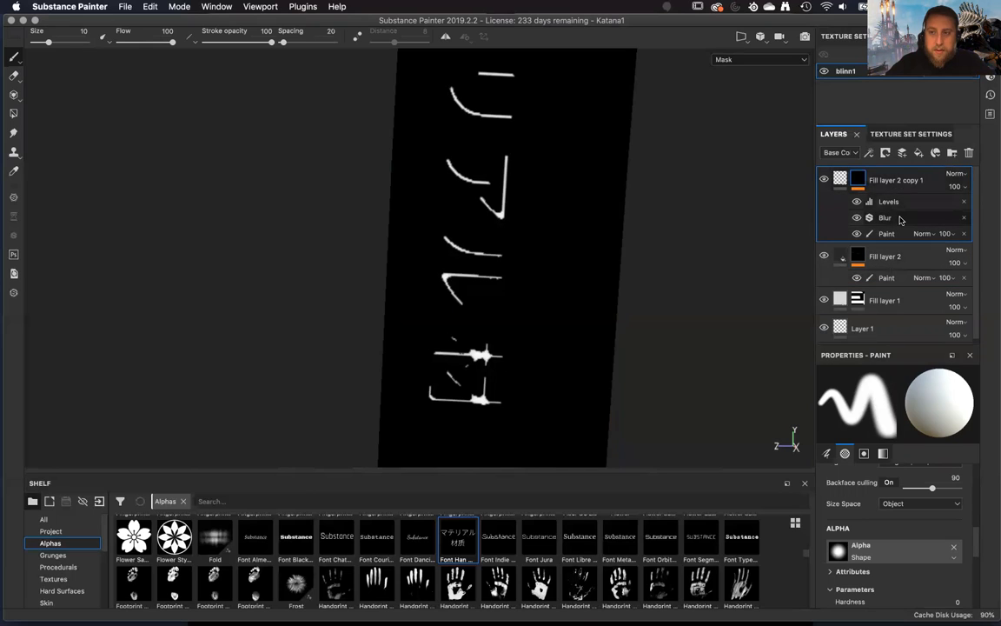
click(884, 217)
drag(836, 460, 835, 461)
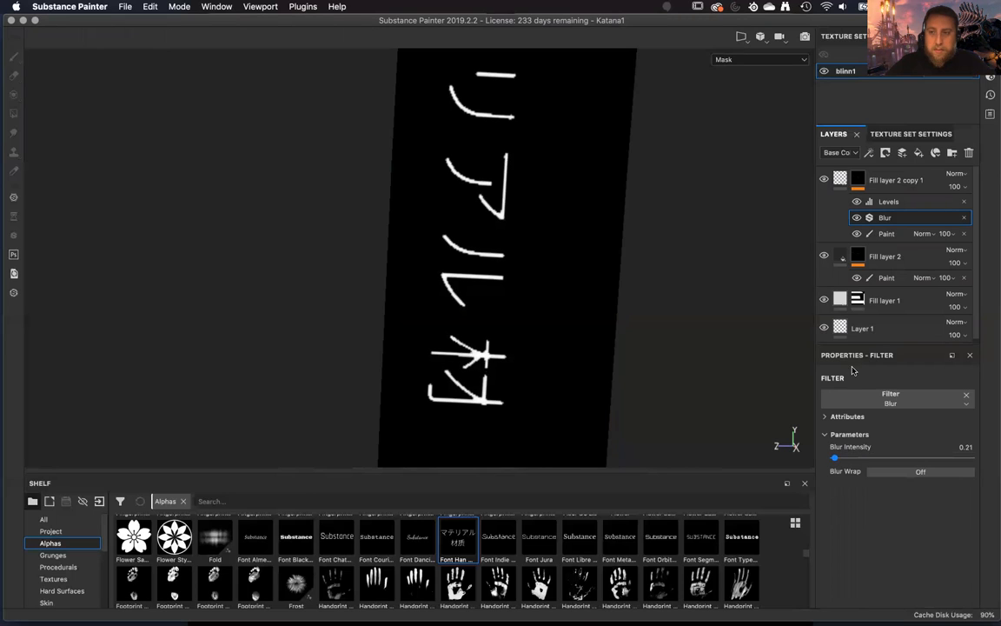
Raise the low input of the duplicate mask's Levels effect strongly and disable the Blur filter beneath it.
click(913, 206)
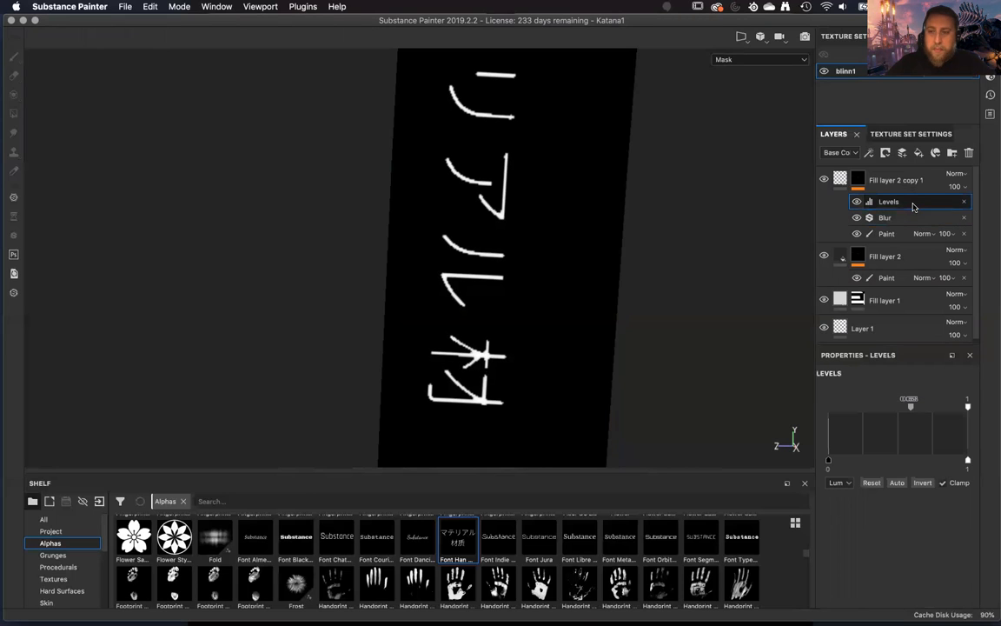
mouse_move(909, 408)
mouse_down()
mouse_move(850, 408)
mouse_move(944, 409)
mouse_move(925, 409)
mouse_move(946, 417)
mouse_move(926, 421)
mouse_up()
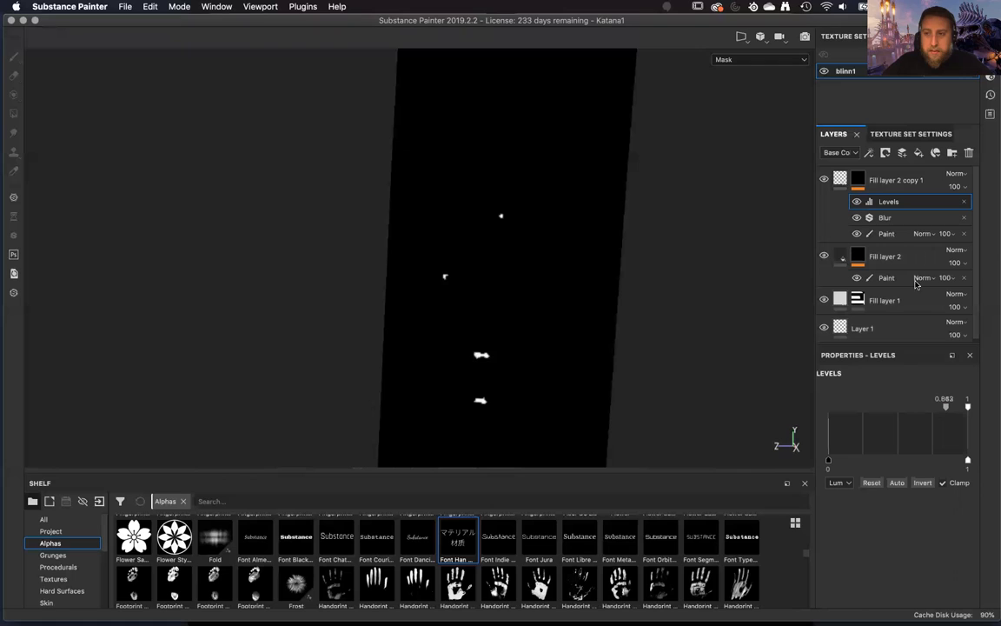
click(906, 223)
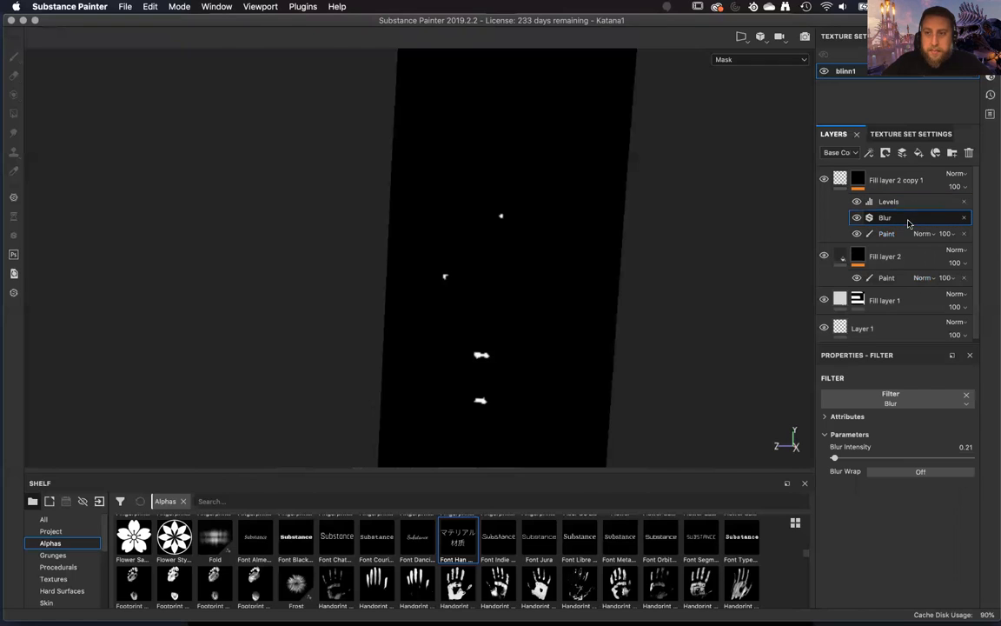
click(856, 219)
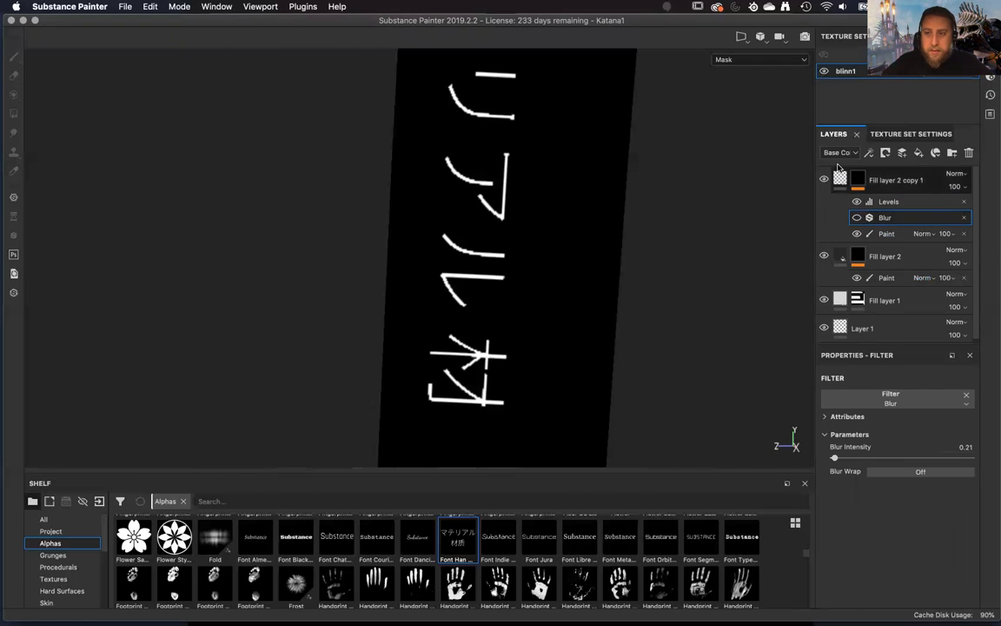
Compare the unblurred lettering mask with the Levels effect off and on, leaving it enabled.
click(856, 201)
click(856, 201)
click(856, 201)
click(856, 202)
click(856, 202)
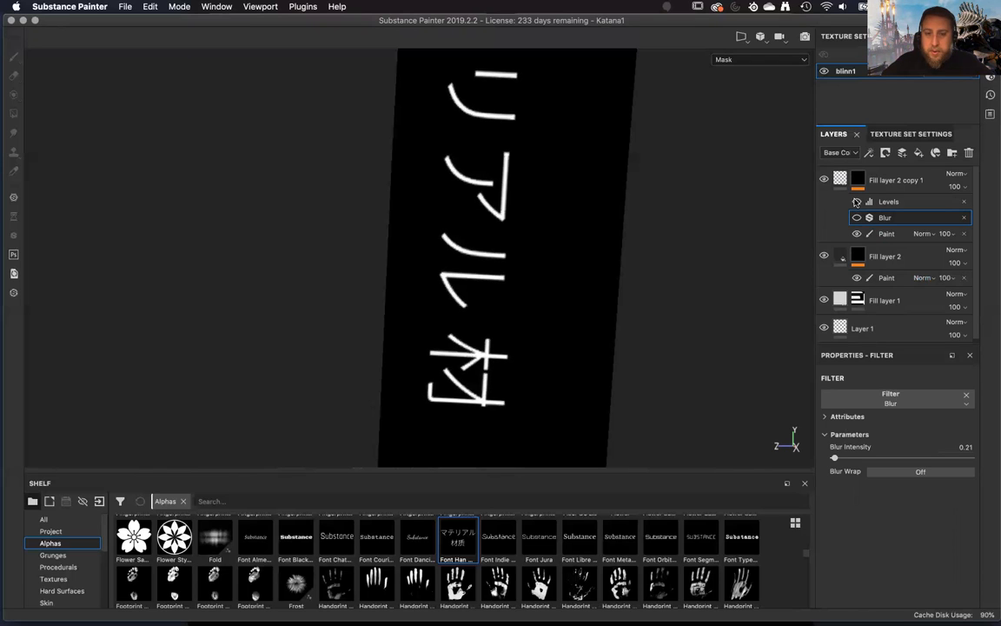
click(856, 201)
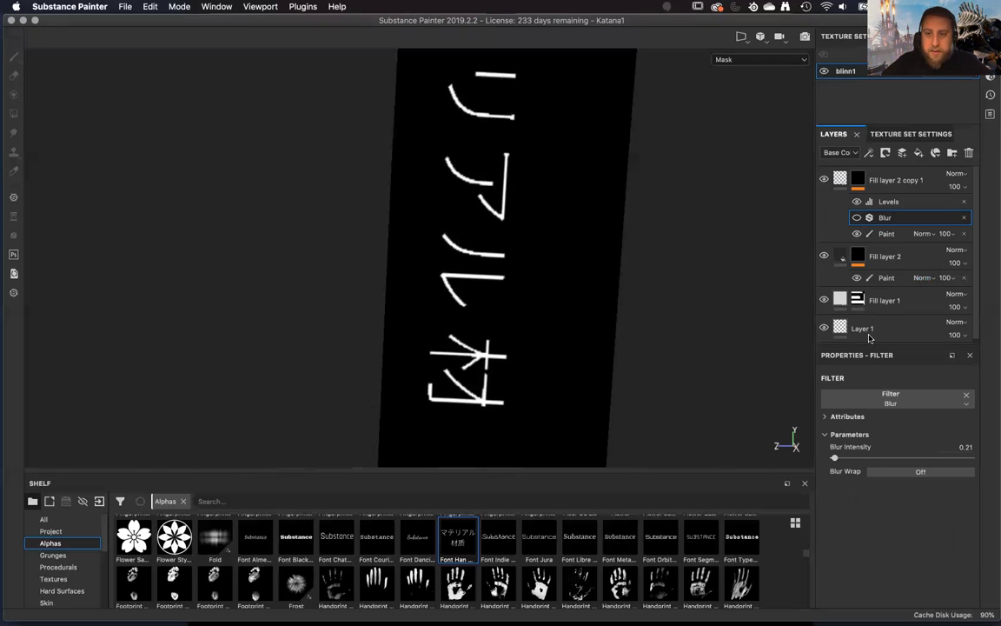
Move the Levels low input close to the white end to thin the lettering strokes in the mask.
click(905, 204)
drag(946, 408, 965, 411)
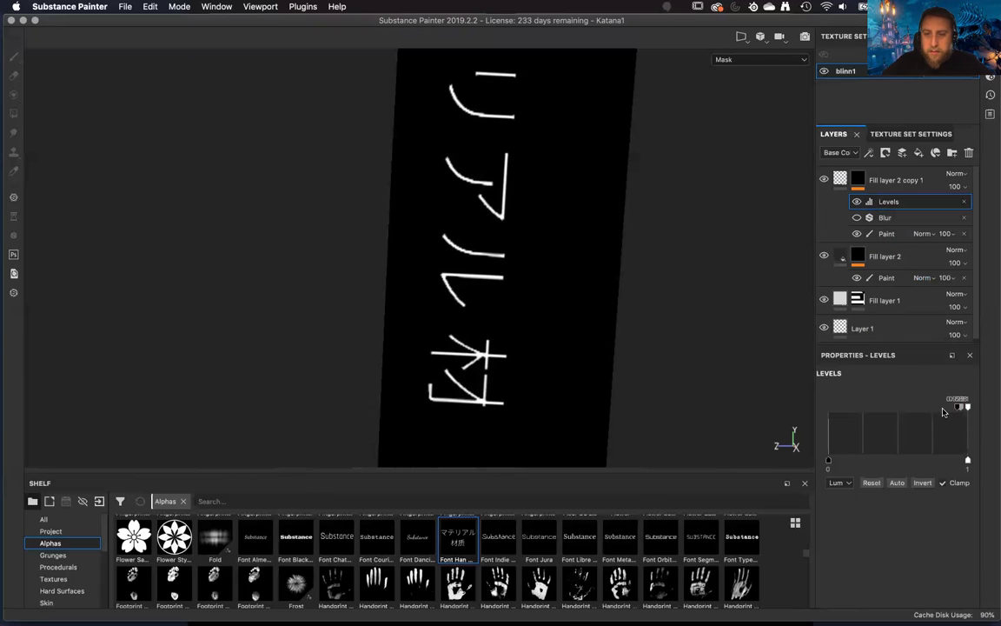
drag(962, 412, 950, 412)
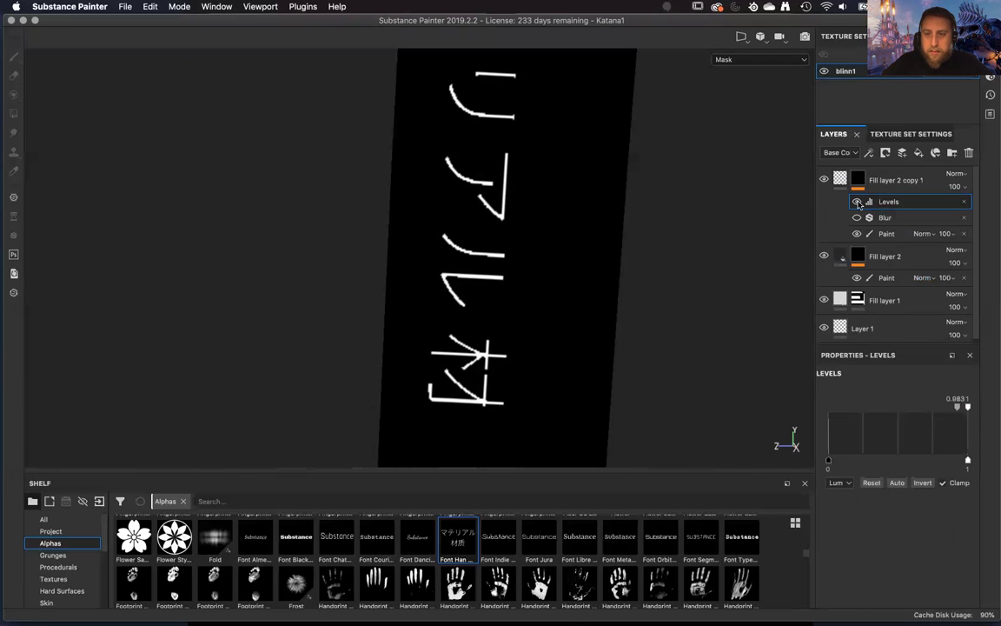
Toggle the Levels effect repeatedly to compare the thinned strokes with the original lettering.
click(857, 203)
click(857, 202)
click(857, 202)
click(857, 202)
click(857, 202)
click(857, 202)
click(857, 203)
click(857, 203)
click(856, 203)
click(857, 203)
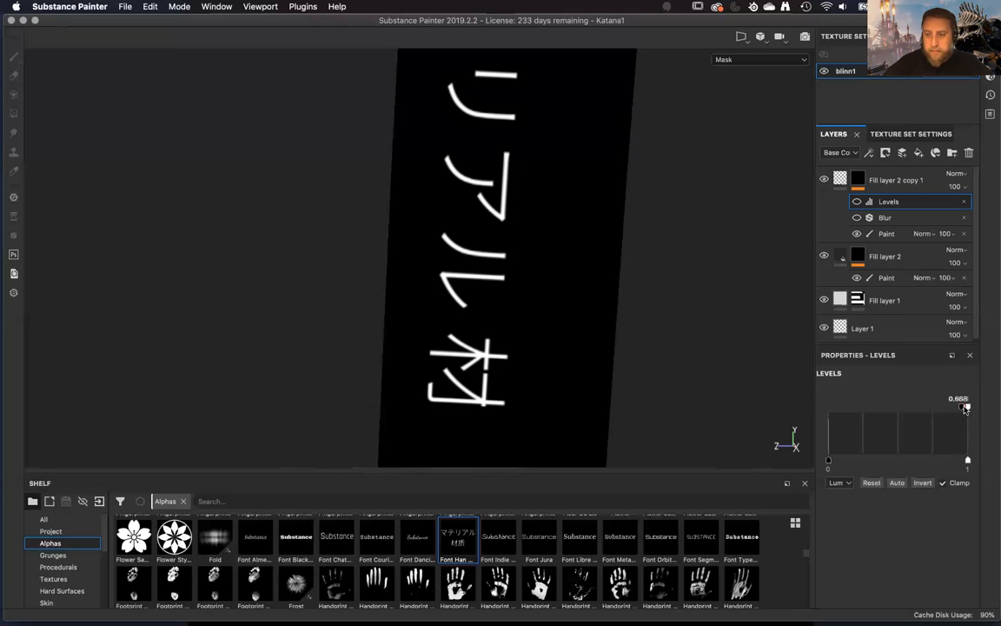
Set the Levels low input to about 0.94 and compare the mask with the effect off and on, leaving it enabled.
drag(962, 410, 955, 413)
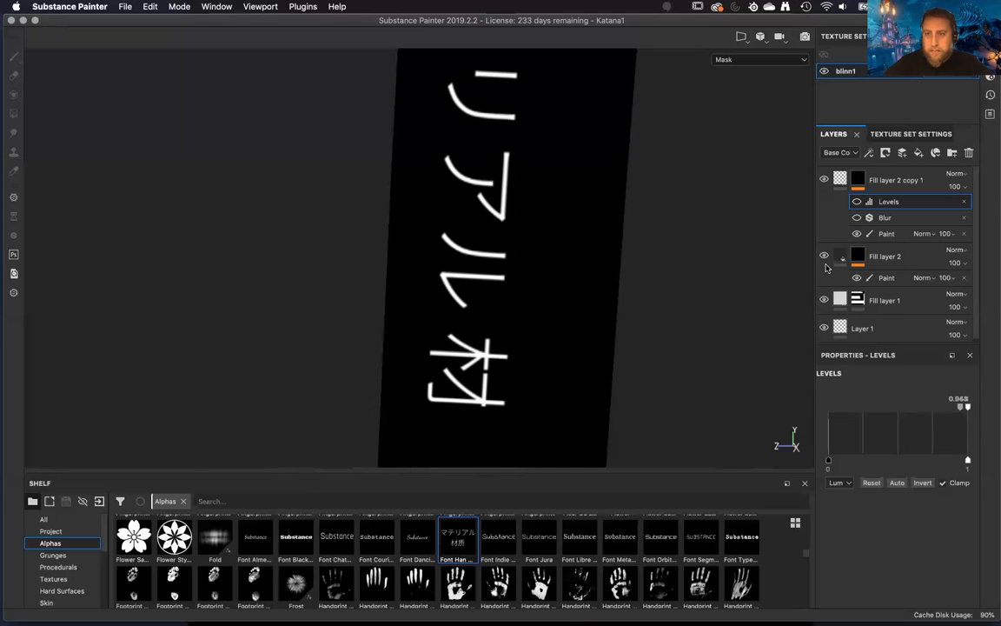
click(857, 202)
click(857, 201)
click(857, 202)
click(857, 202)
click(857, 202)
click(857, 202)
click(856, 201)
click(857, 201)
click(857, 202)
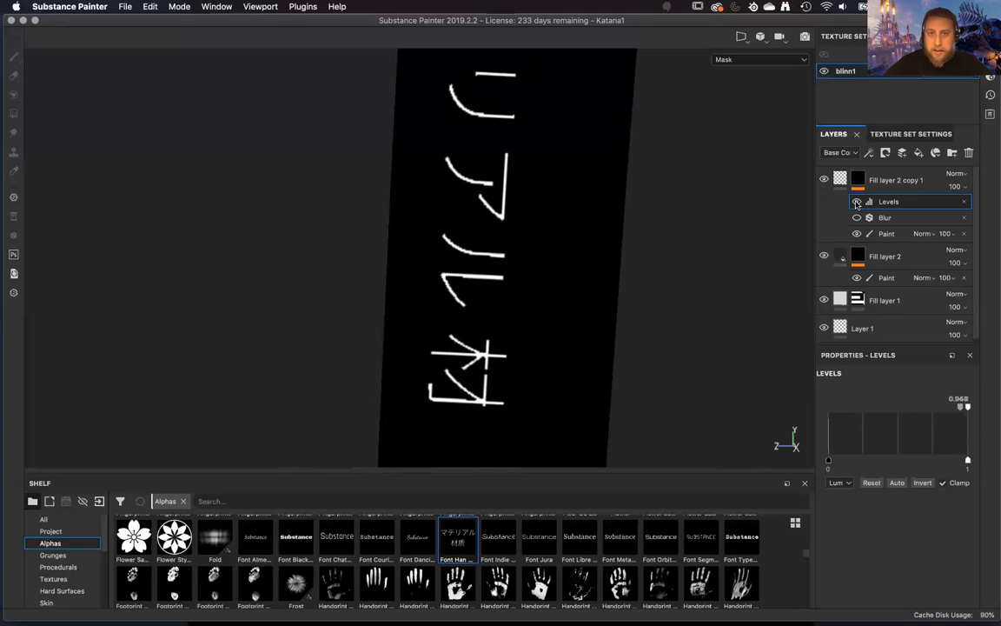
click(857, 202)
click(857, 202)
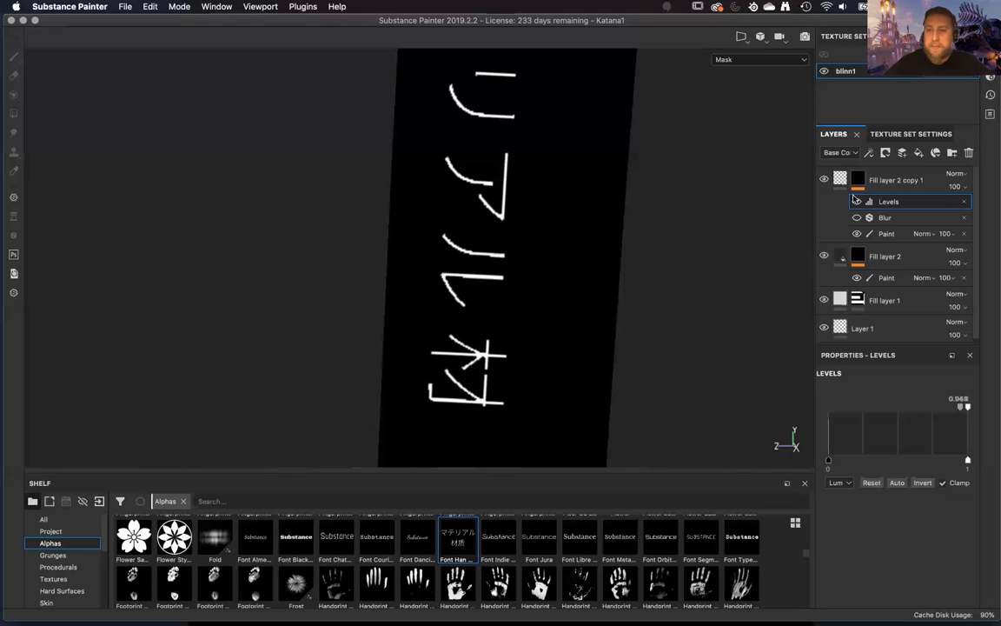
Delete the Blur filter from the duplicate's mask and select the fill of Fill layer 2 copy 1.
click(895, 218)
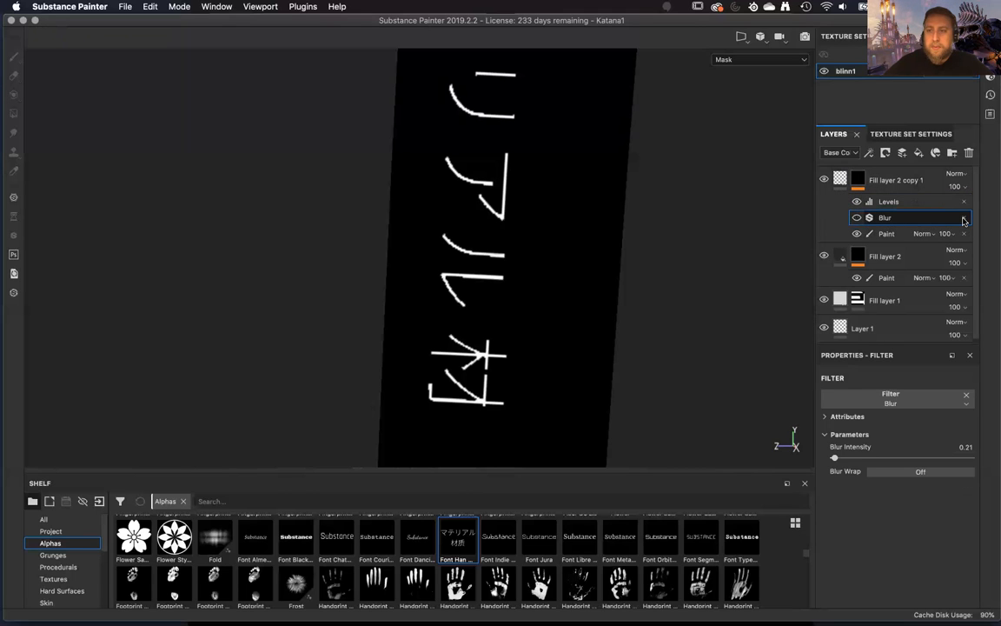
click(964, 218)
click(840, 179)
alt+drag(684, 257, 717, 341)
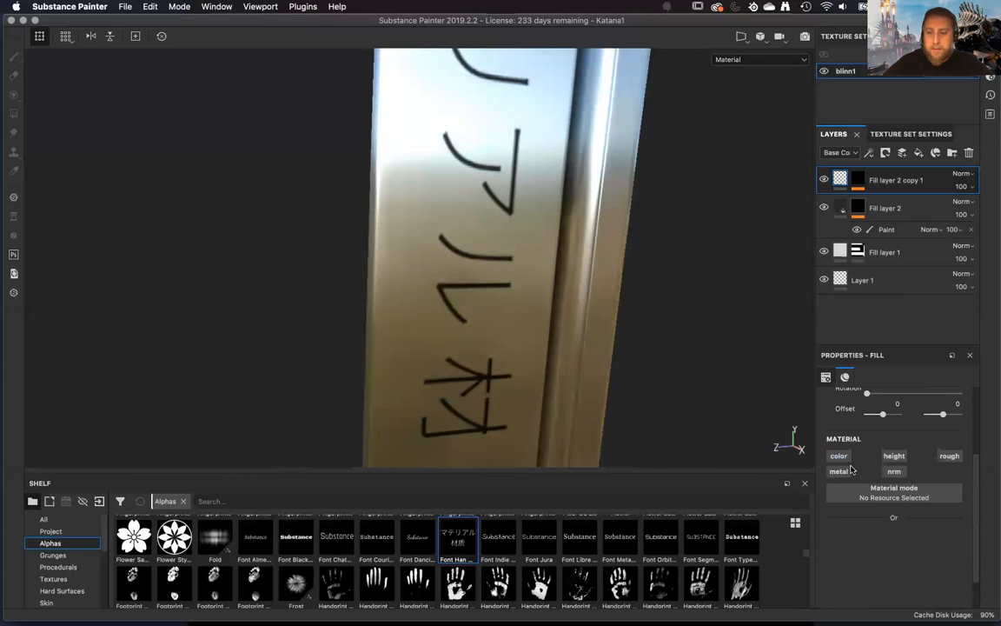
Enable the metal channel at 0 and the rough channel at 1 on Fill layer 2 copy 1.
click(843, 472)
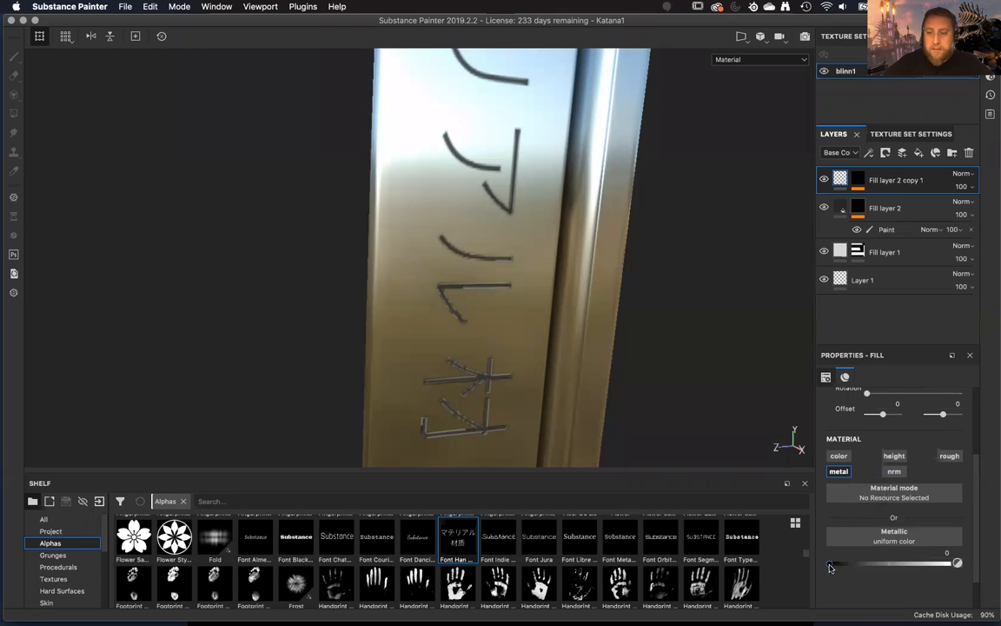
alt+drag(622, 394, 594, 375)
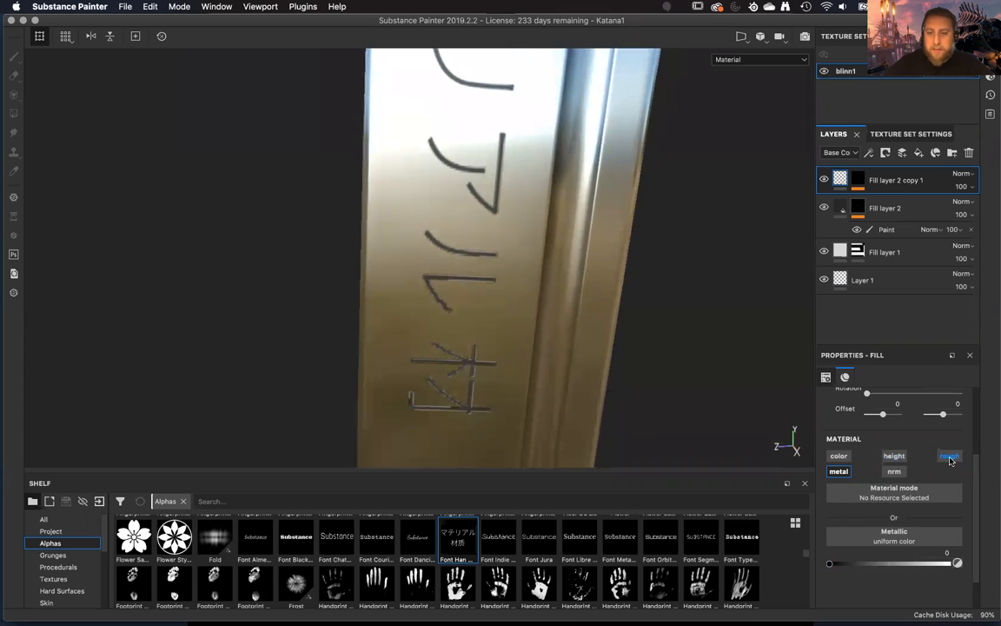
click(949, 457)
alt+drag(602, 329, 704, 379)
alt+drag(681, 425, 624, 331)
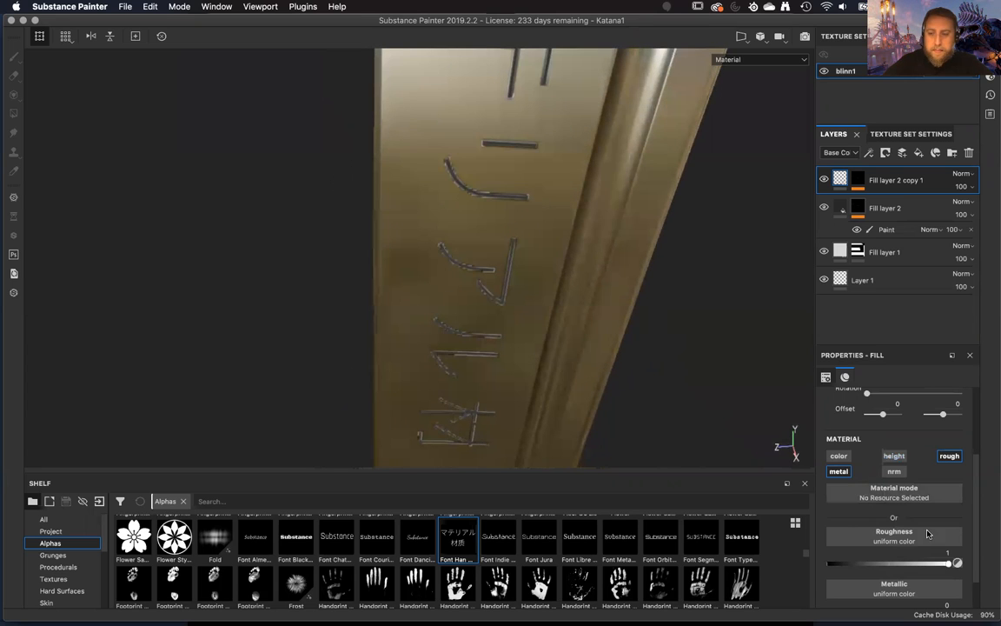
Compare the blade lettering with Fill layer 2 copy 1 shown and hidden from several angles, leaving the layer hidden.
click(823, 180)
click(823, 179)
click(823, 180)
click(823, 180)
click(823, 179)
click(823, 180)
click(823, 180)
click(823, 180)
click(824, 181)
alt+drag(664, 286, 712, 329)
alt+right_drag(712, 329, 624, 270)
alt+middle_drag(624, 270, 632, 258)
alt+drag(632, 258, 699, 363)
Inspect the lettering of Fill layer 2, check the duplicate's mask, and return to the material view.
click(890, 217)
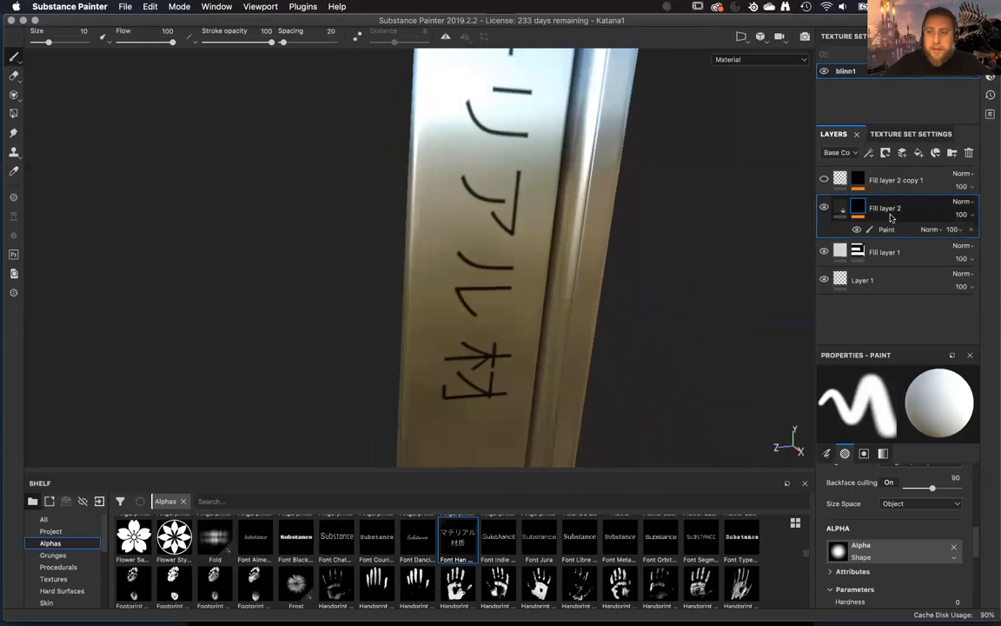
mouse_move(637, 331)
alt+mouse_down()
mouse_move(626, 286)
mouse_move(599, 313)
mouse_move(618, 401)
mouse_move(730, 187)
alt+mouse_up()
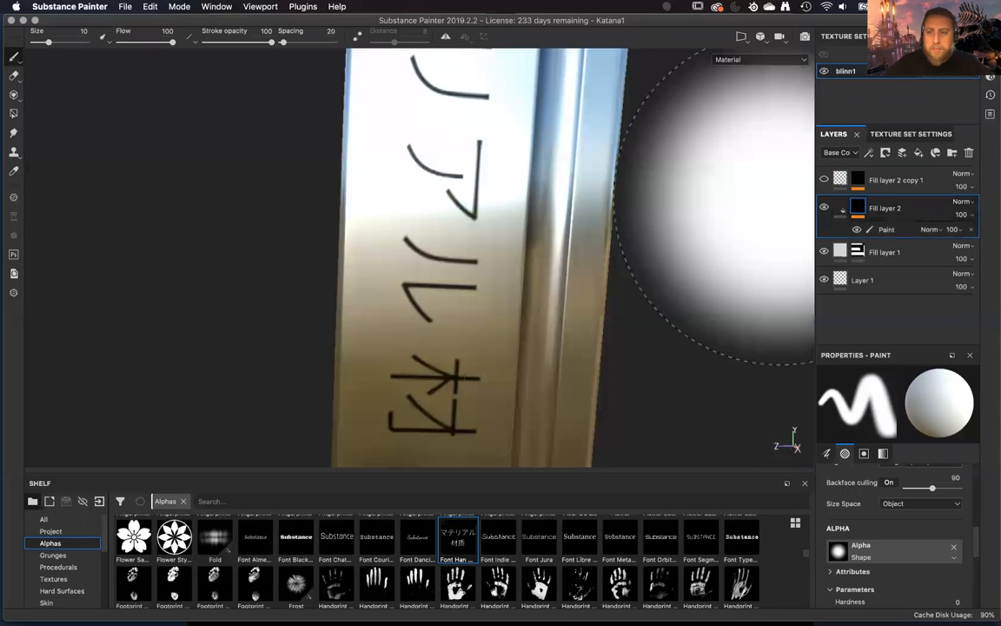
click(858, 181)
click(884, 217)
alt+drag(622, 296, 715, 330)
key(c)
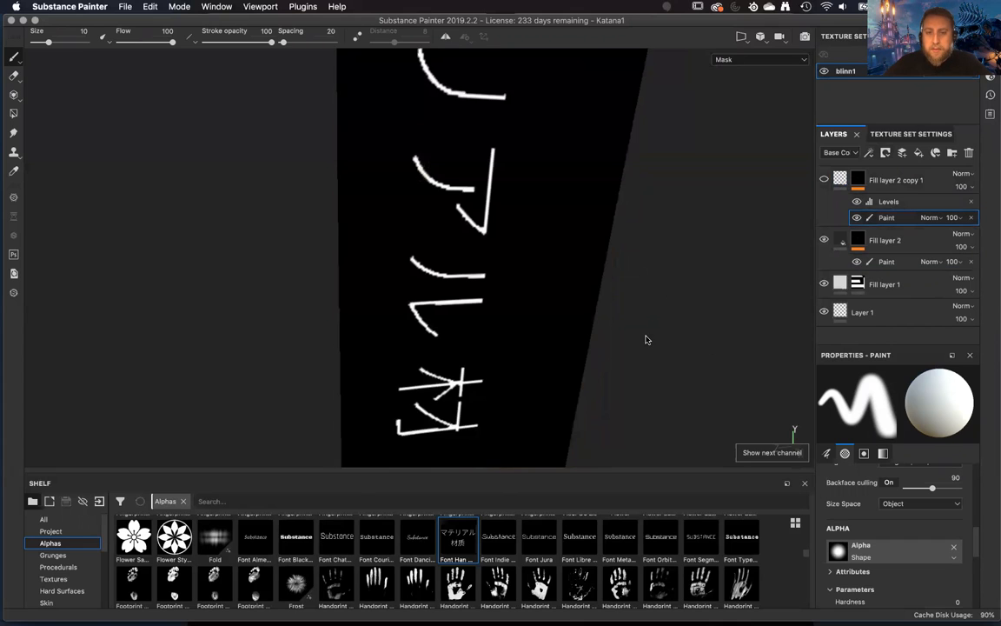
key(m)
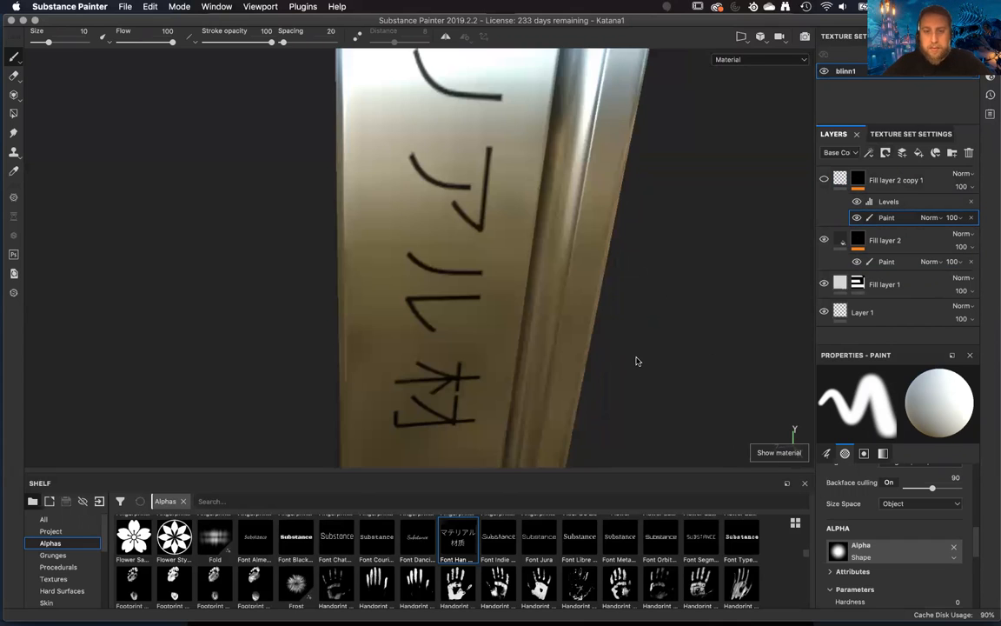
alt+drag(630, 300, 621, 326)
click(896, 134)
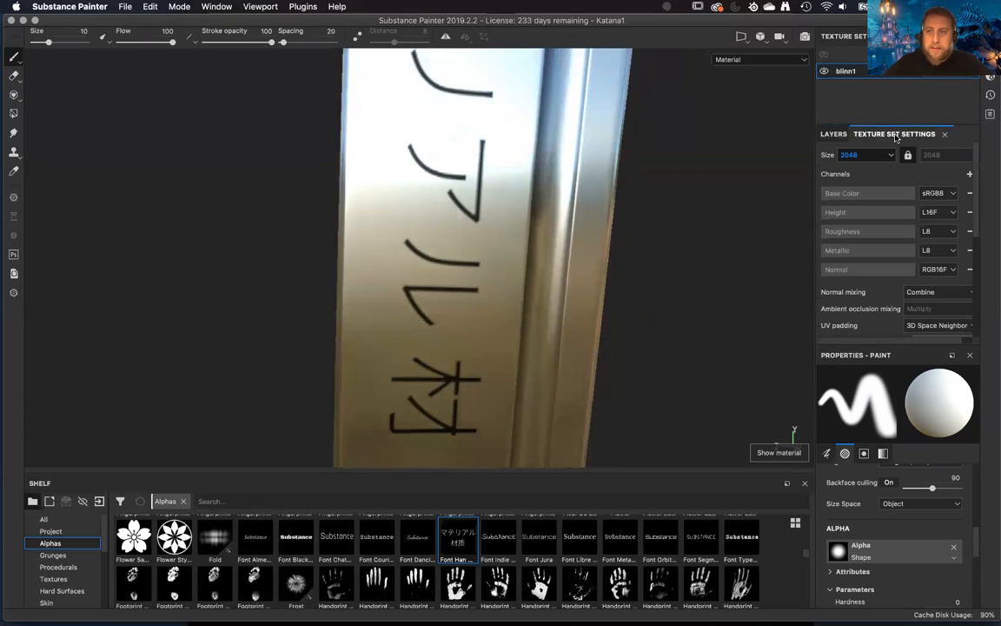
click(874, 155)
click(838, 133)
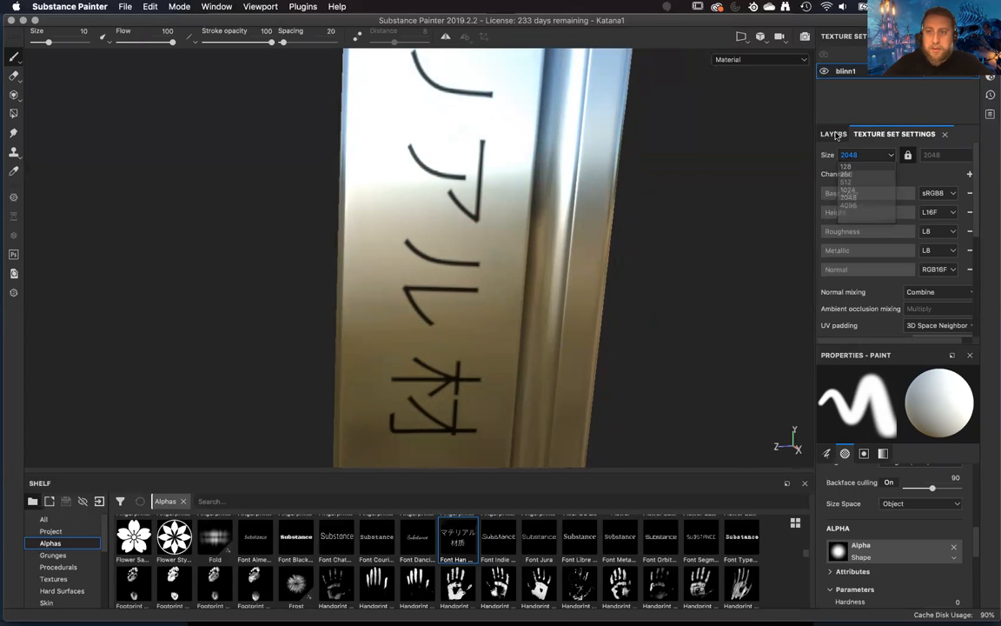
click(834, 135)
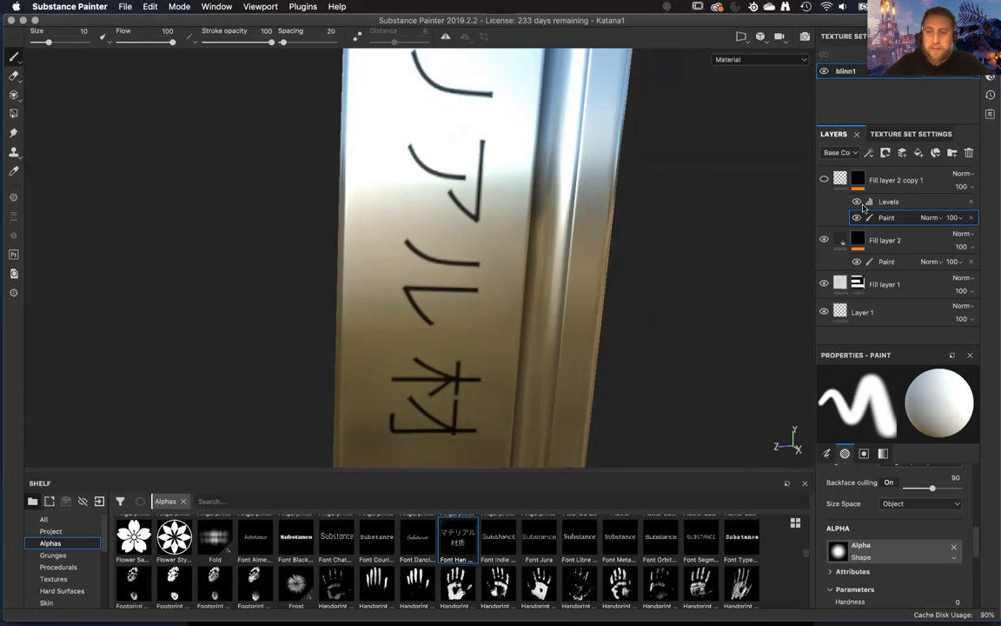
Set the texture set size to 4096 and return to the layer stack.
click(910, 134)
click(865, 155)
click(848, 205)
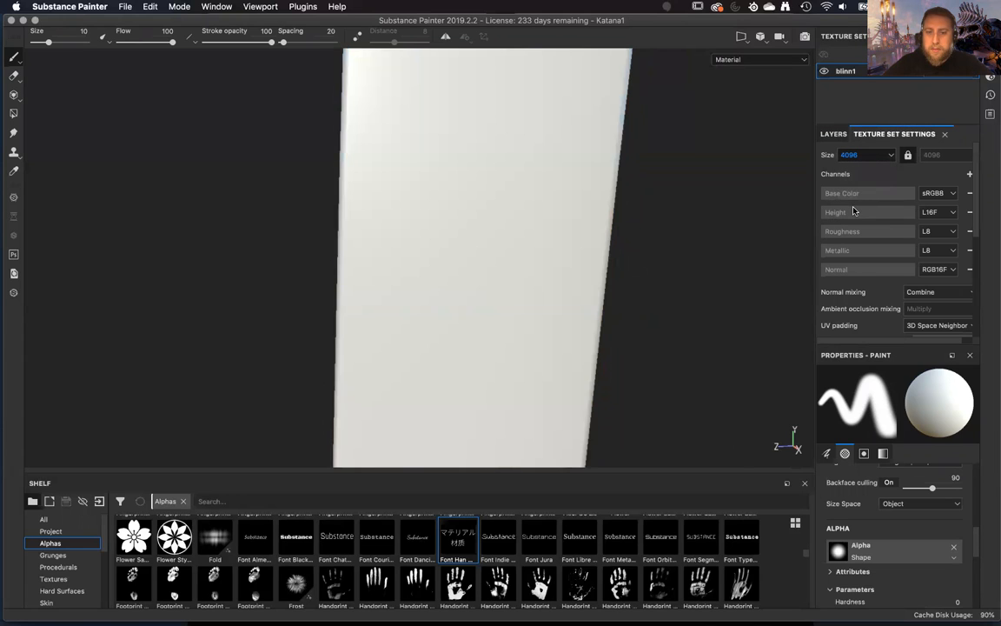
click(833, 133)
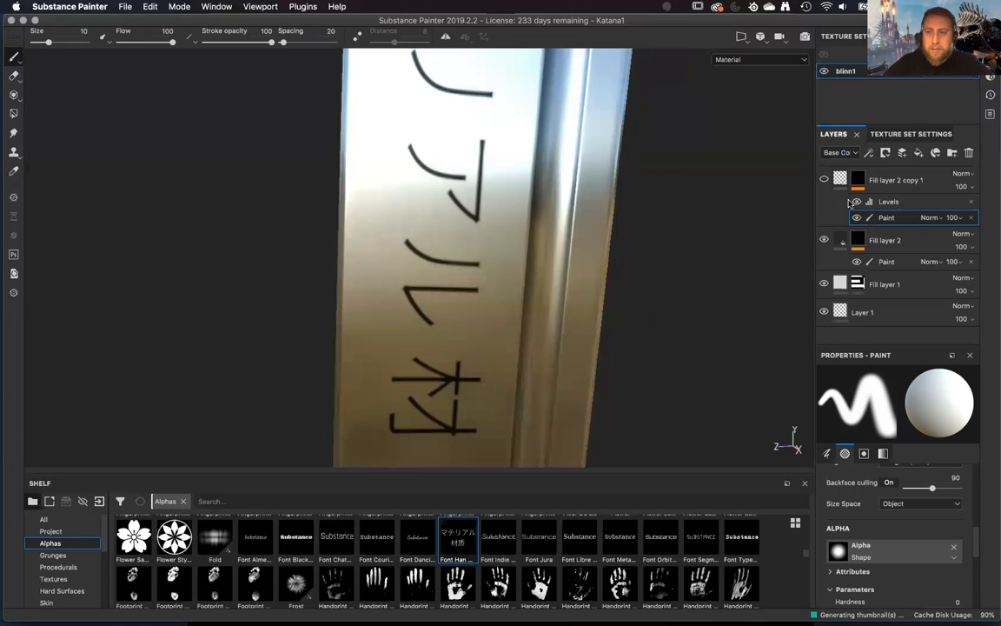
Show Fill layer 2 copy 1 again and compare the lettering with and without it.
click(823, 181)
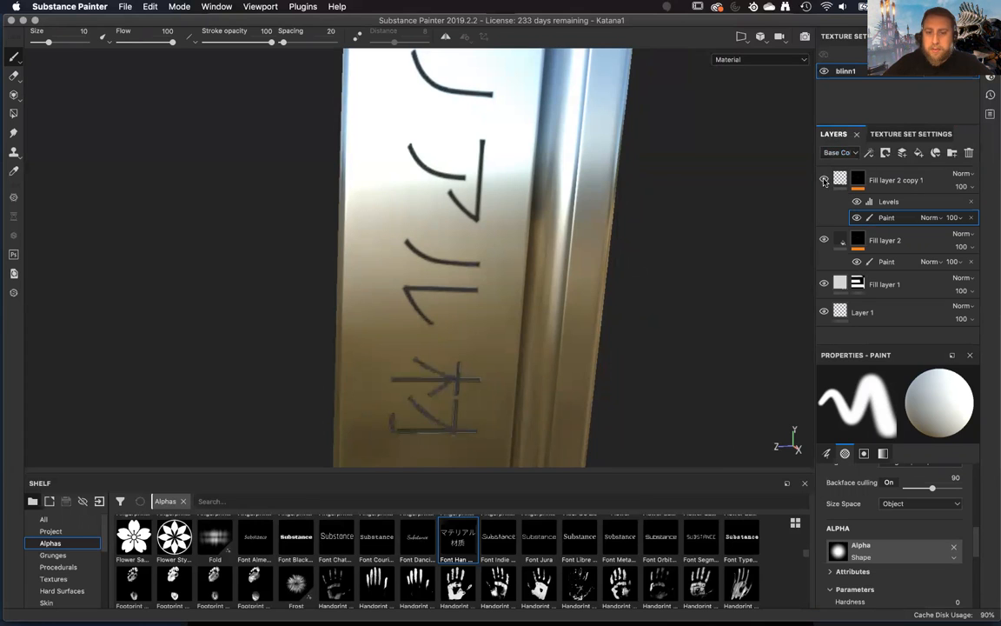
click(824, 181)
click(823, 181)
mouse_move(700, 308)
alt+mouse_down()
mouse_move(709, 337)
mouse_move(679, 360)
mouse_move(573, 252)
mouse_move(719, 368)
alt+mouse_up()
Set the base color of Fill layer 2 to pure black and check the lettering on the blade.
click(842, 242)
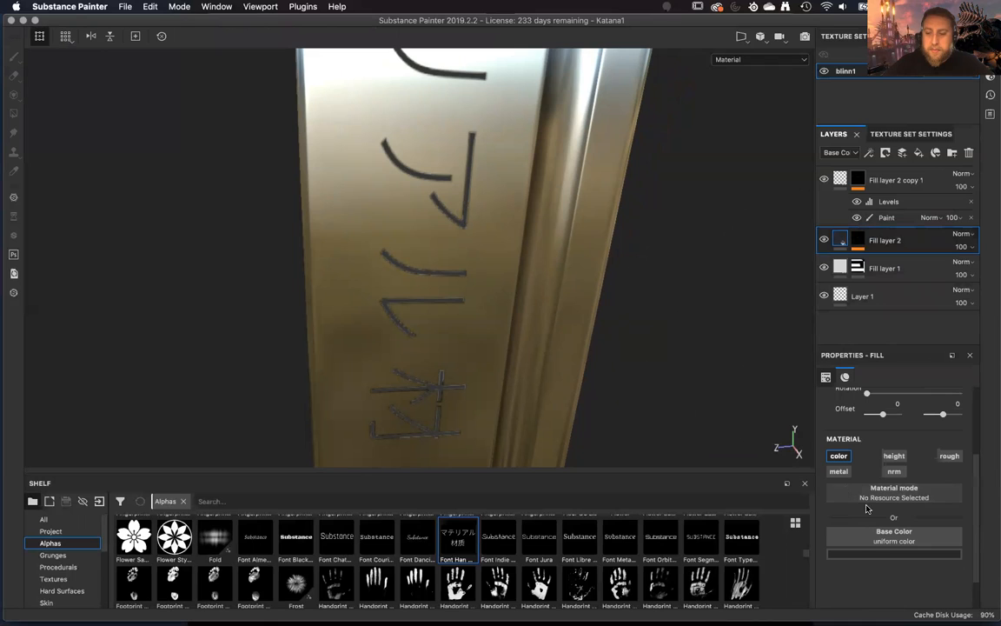
click(870, 553)
drag(832, 513, 828, 536)
alt+drag(670, 402, 665, 339)
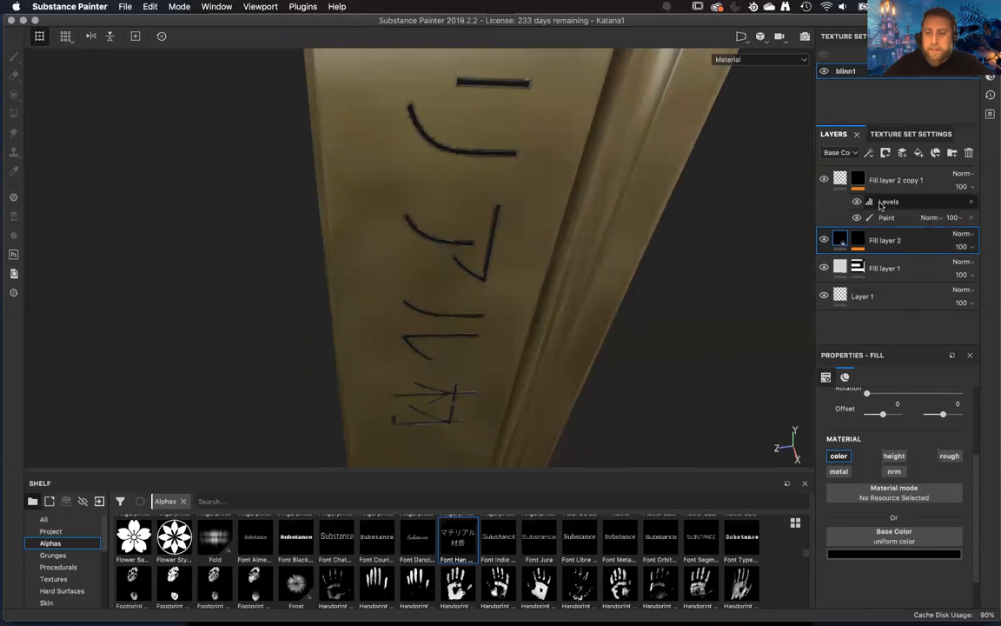
Select the Levels effect on the duplicate's mask and set the texture set size to 2048.
click(880, 204)
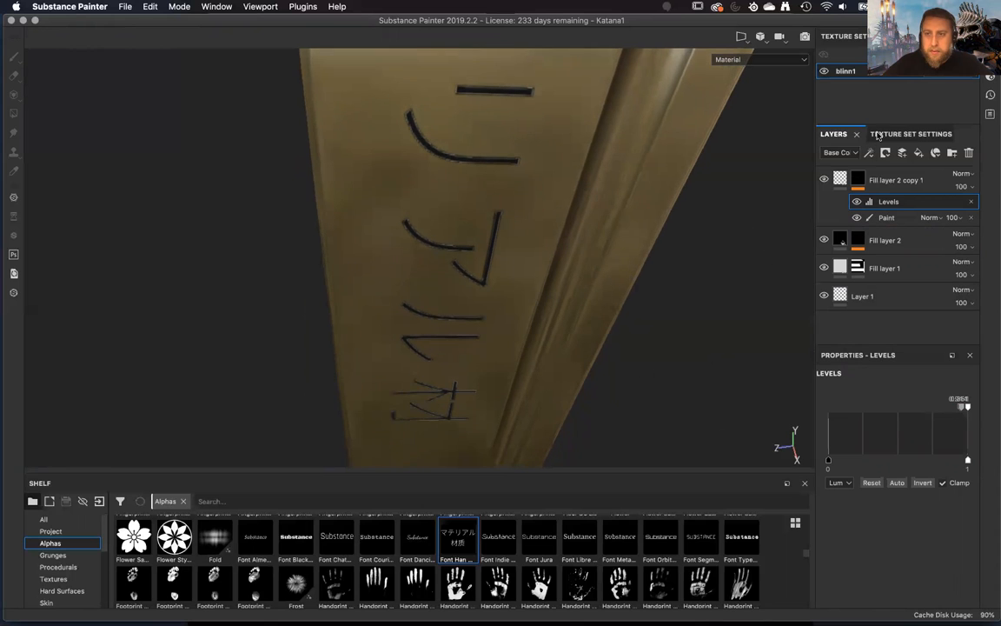
click(911, 134)
click(853, 155)
click(848, 198)
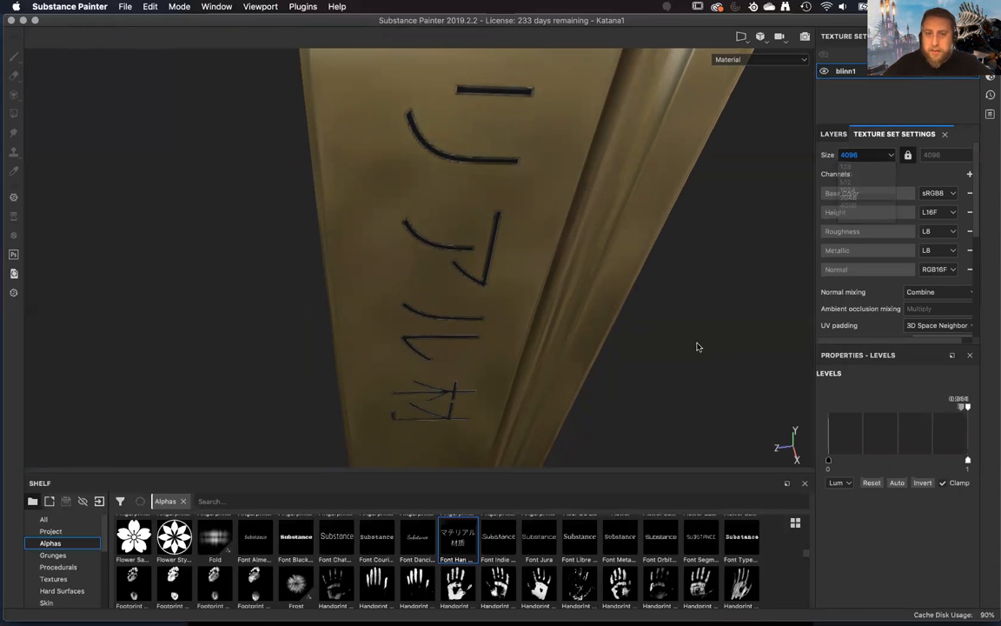
alt+drag(637, 351, 635, 313)
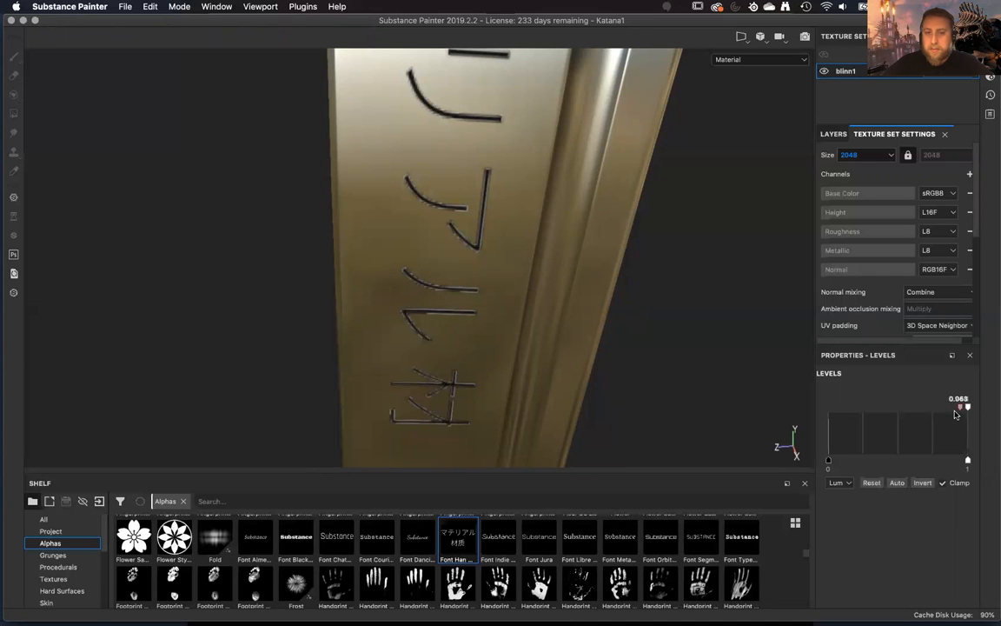
Fine-tune the Levels input range near the white end, keeping the low input at about 0.94, and check the mesh maps.
drag(962, 414, 965, 414)
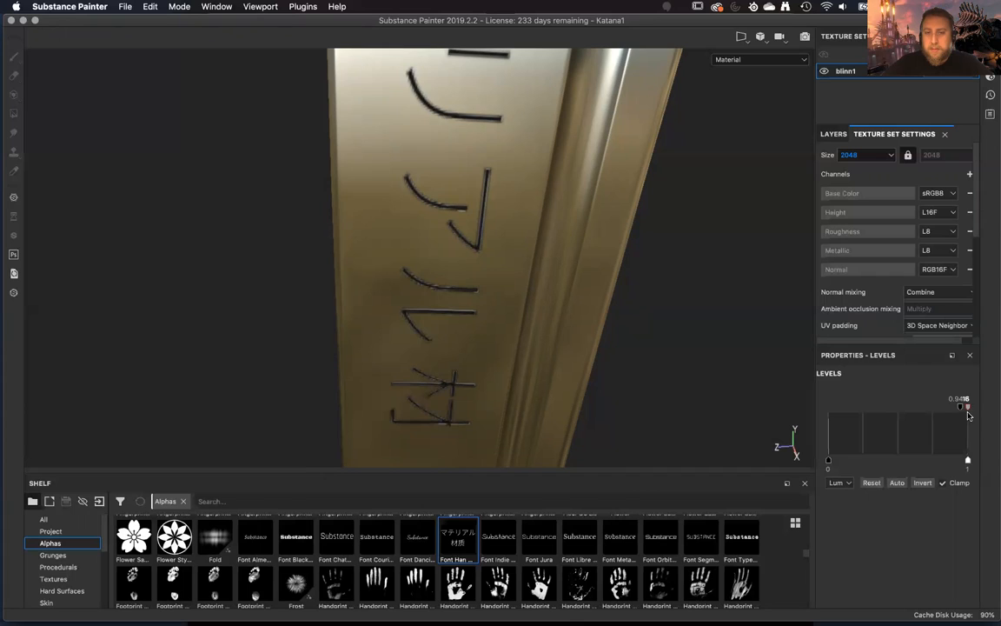
mouse_move(963, 418)
mouse_down()
mouse_move(952, 419)
mouse_move(977, 418)
mouse_move(947, 425)
mouse_move(974, 424)
mouse_move(958, 426)
mouse_up()
mouse_move(669, 356)
alt+mouse_down()
mouse_move(700, 355)
mouse_move(685, 351)
mouse_move(681, 362)
alt+mouse_up()
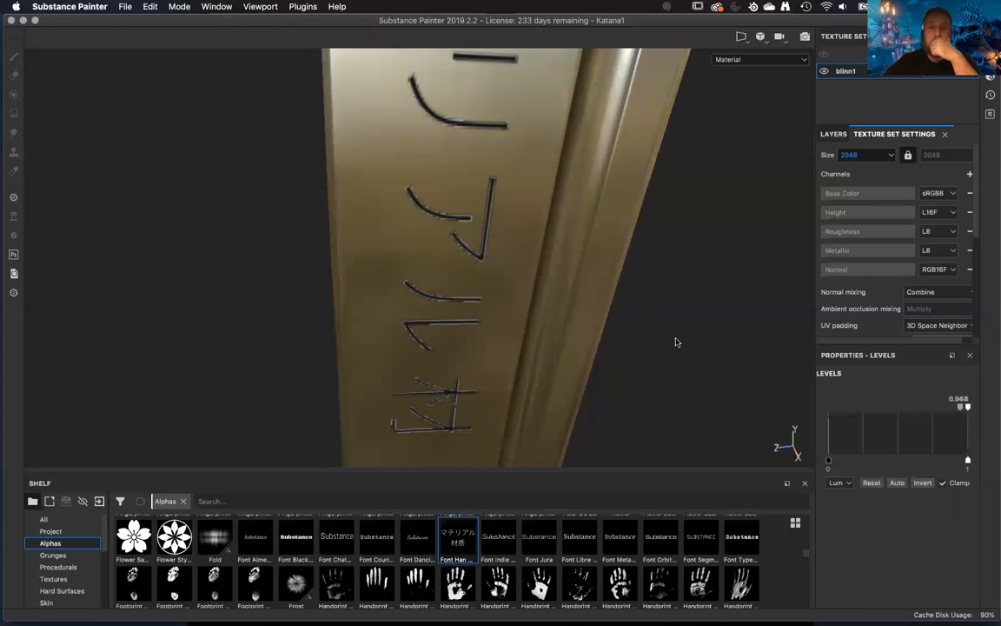
scroll(861, 298, down, 4)
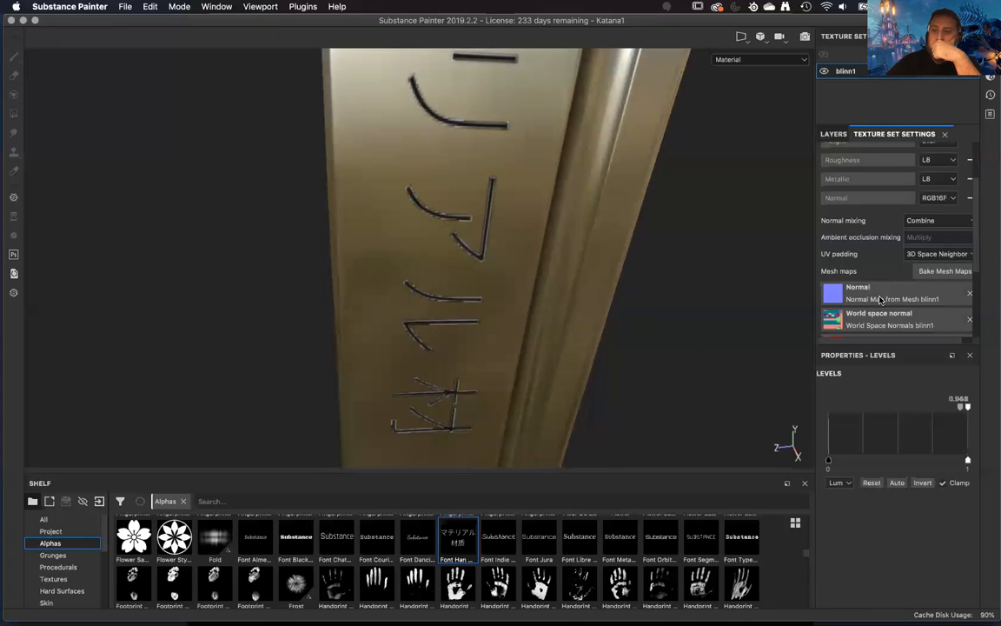
Return to the layer stack and hide Fill layer 2 copy 1 to compare the blade lettering with and without it.
scroll(878, 297, up, 4)
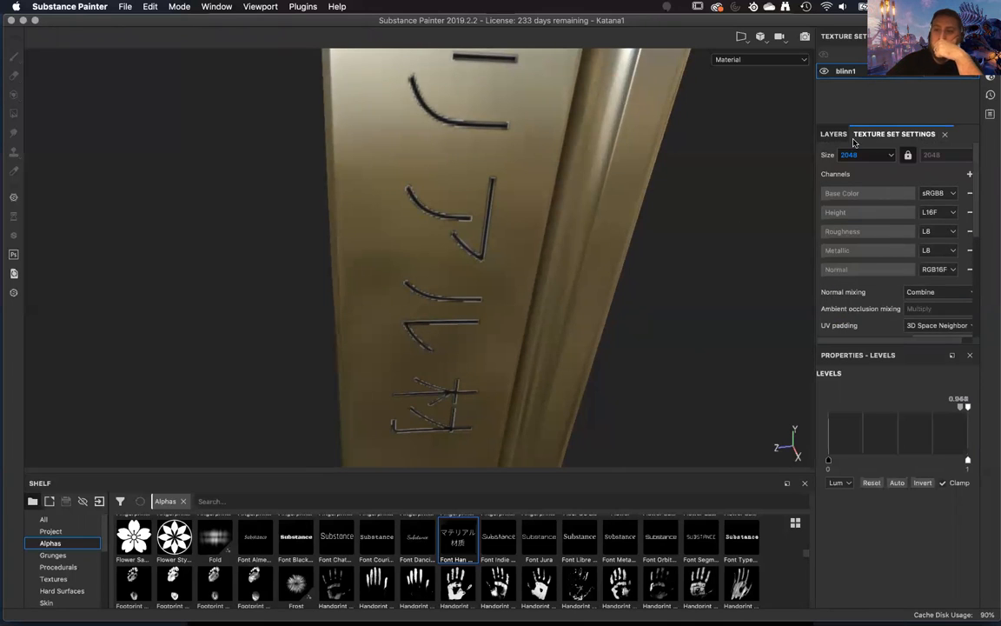
click(839, 136)
click(864, 214)
click(824, 180)
click(824, 179)
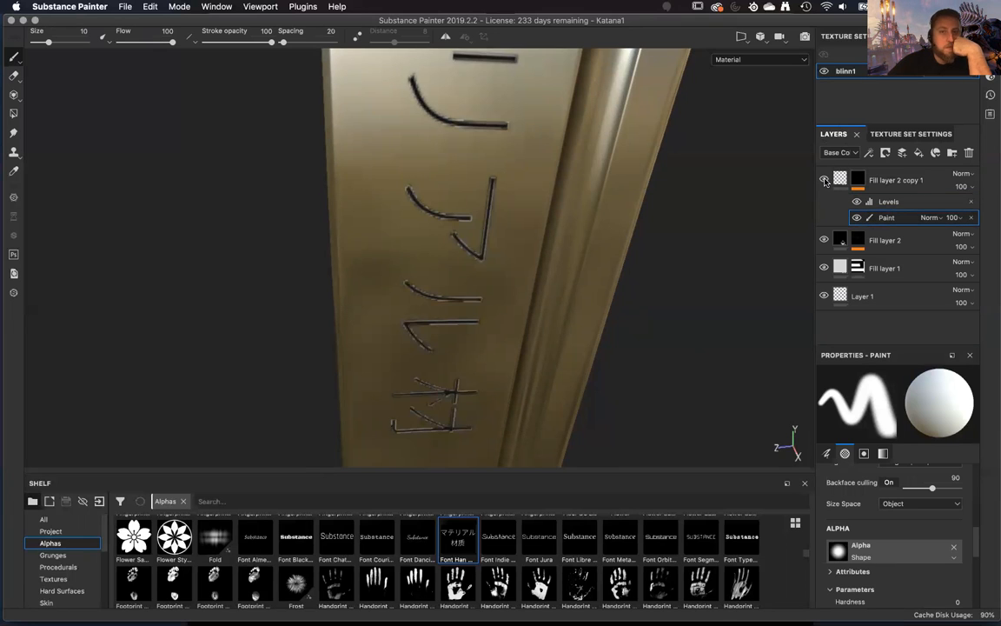
click(824, 179)
Enable the metallic channel on Fill layer 2, set its value to 1, and show Fill layer 2 copy 1 again.
click(857, 245)
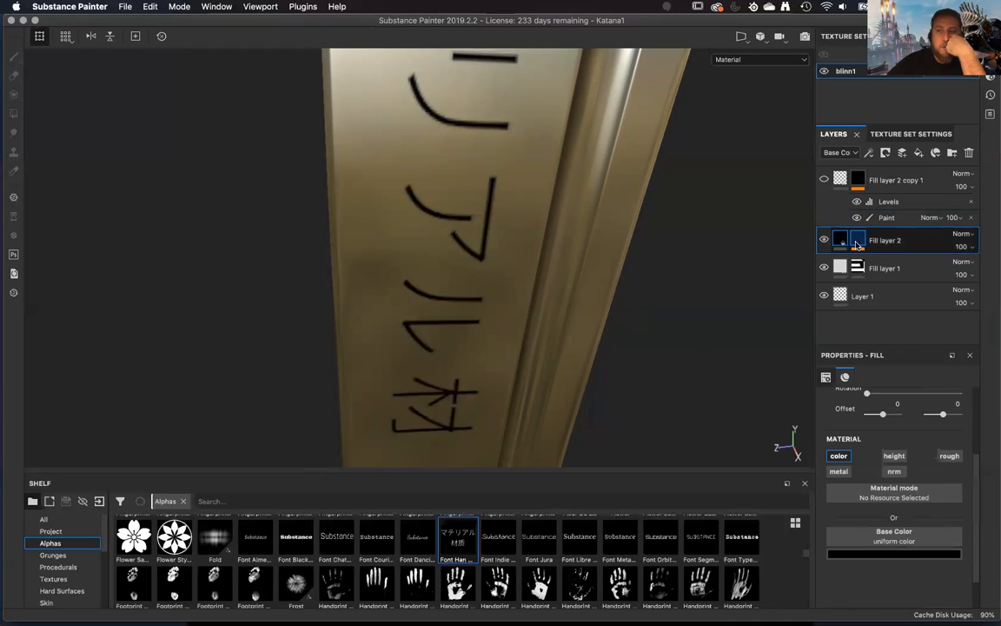
click(839, 471)
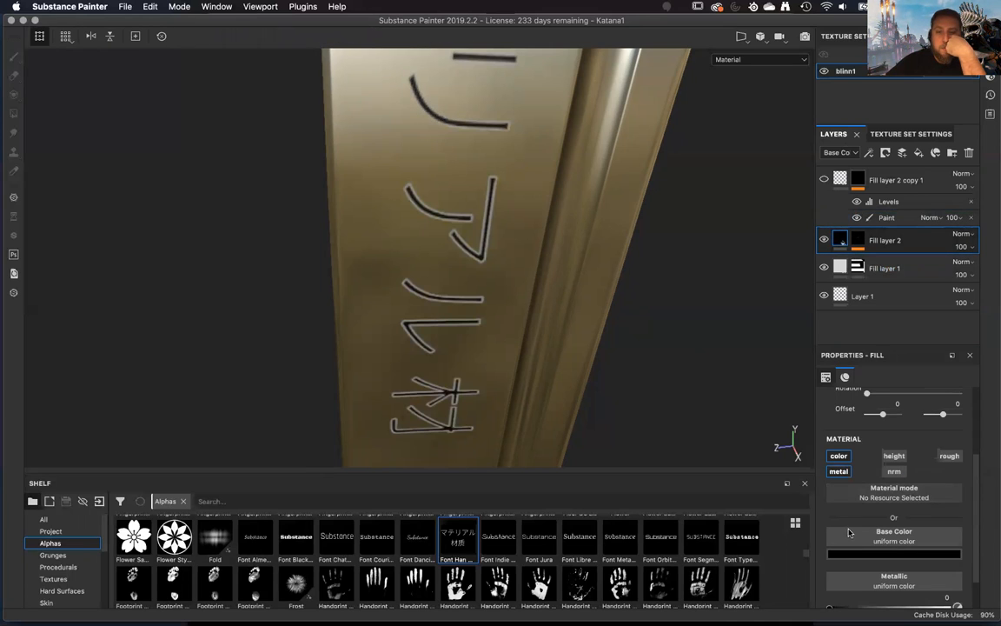
scroll(856, 547, down, 2)
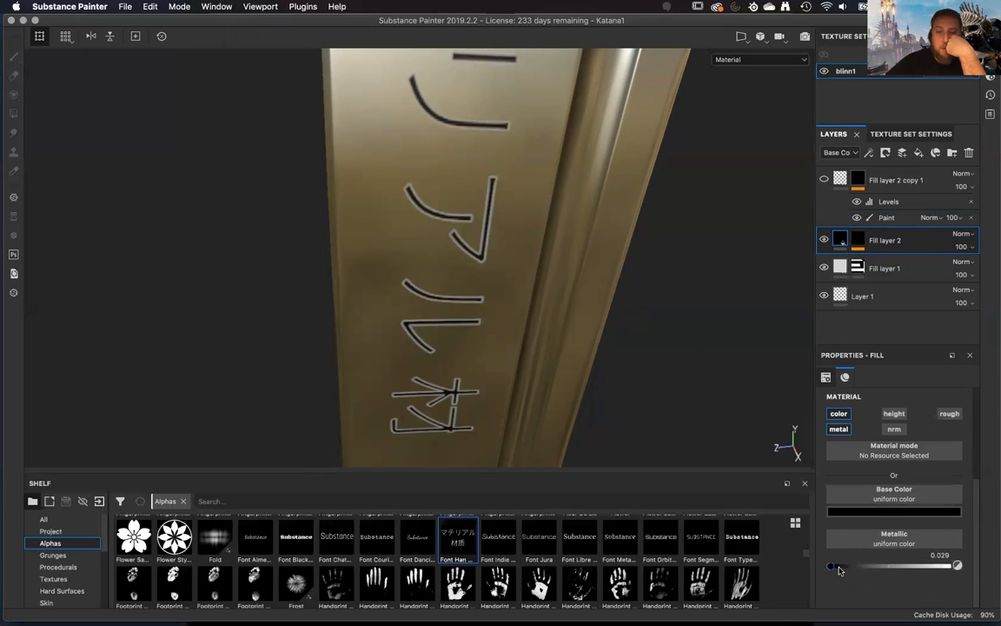
drag(840, 570, 824, 569)
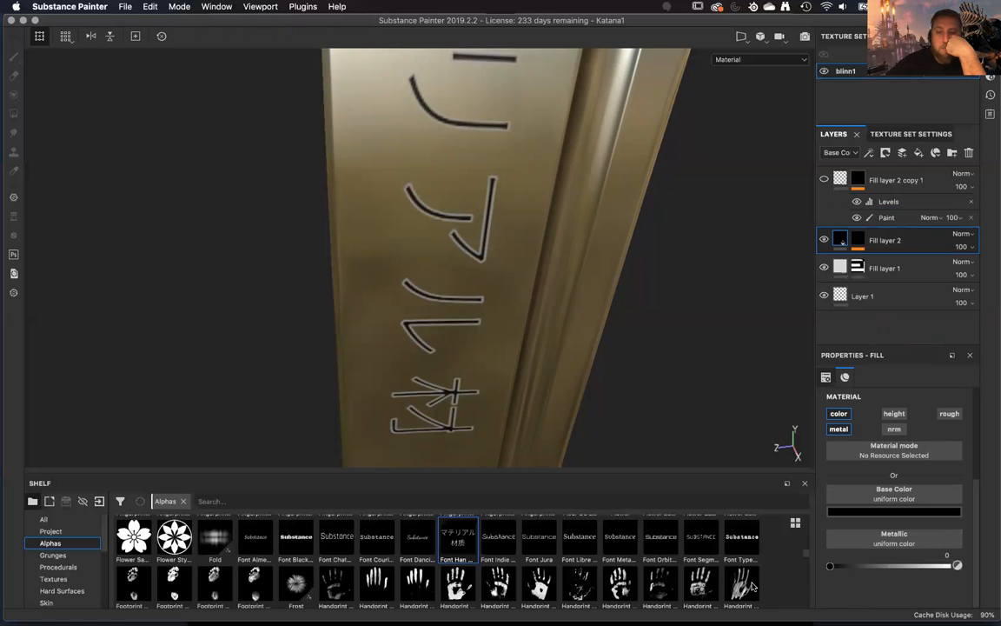
drag(977, 598, 997, 601)
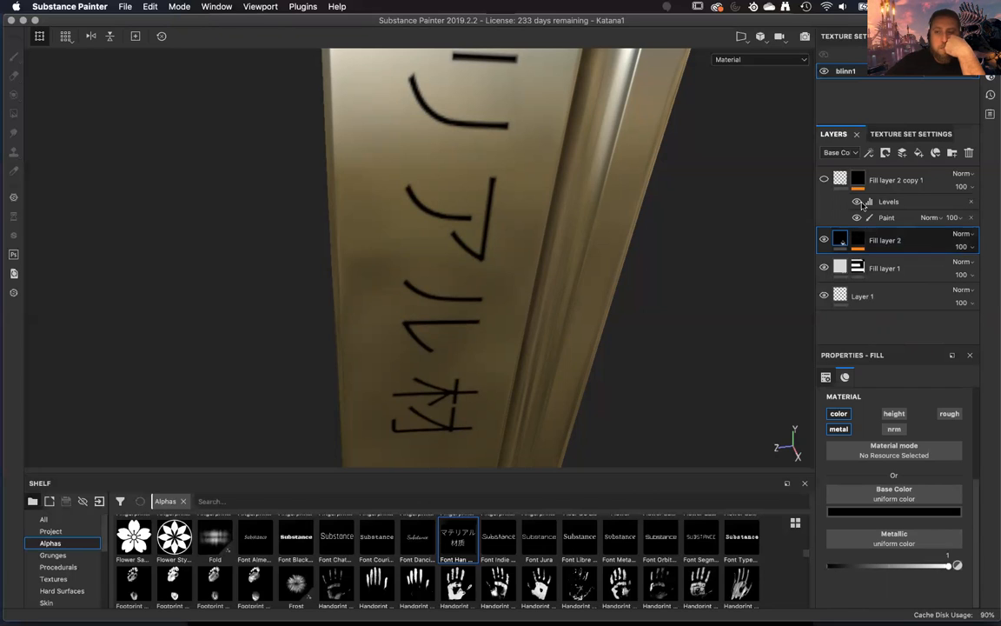
click(824, 179)
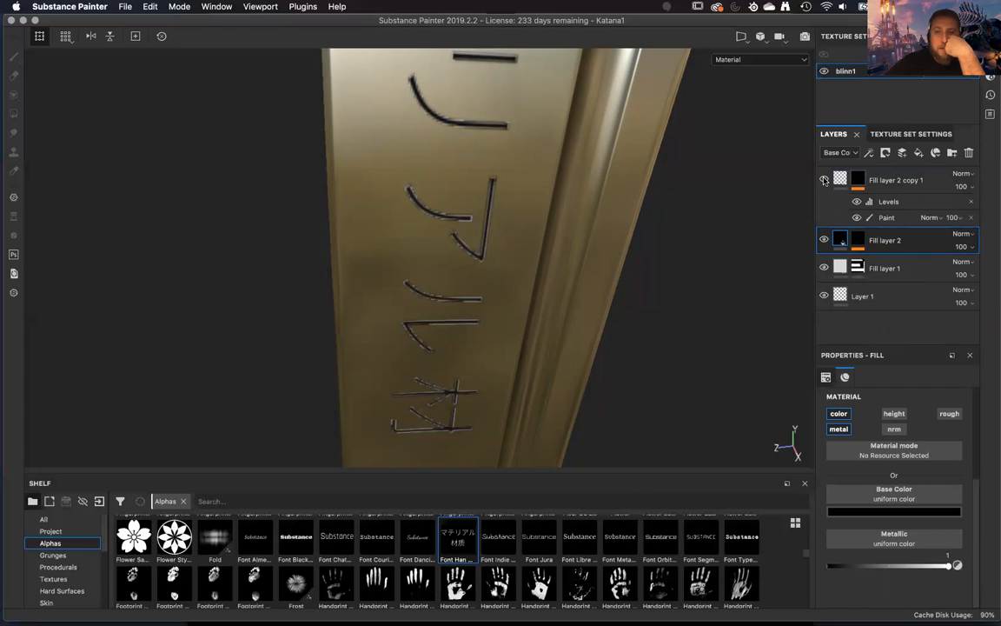
Try a Blur filter above the Levels effect on the mask of Fill layer 2 copy 1 and disable it again.
click(886, 218)
click(888, 203)
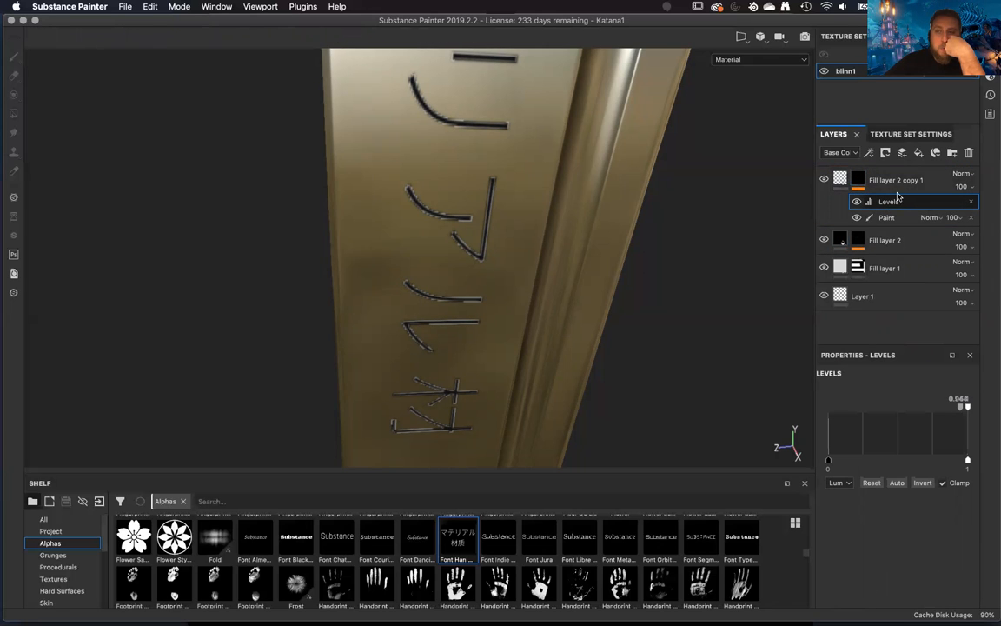
right_click(923, 203)
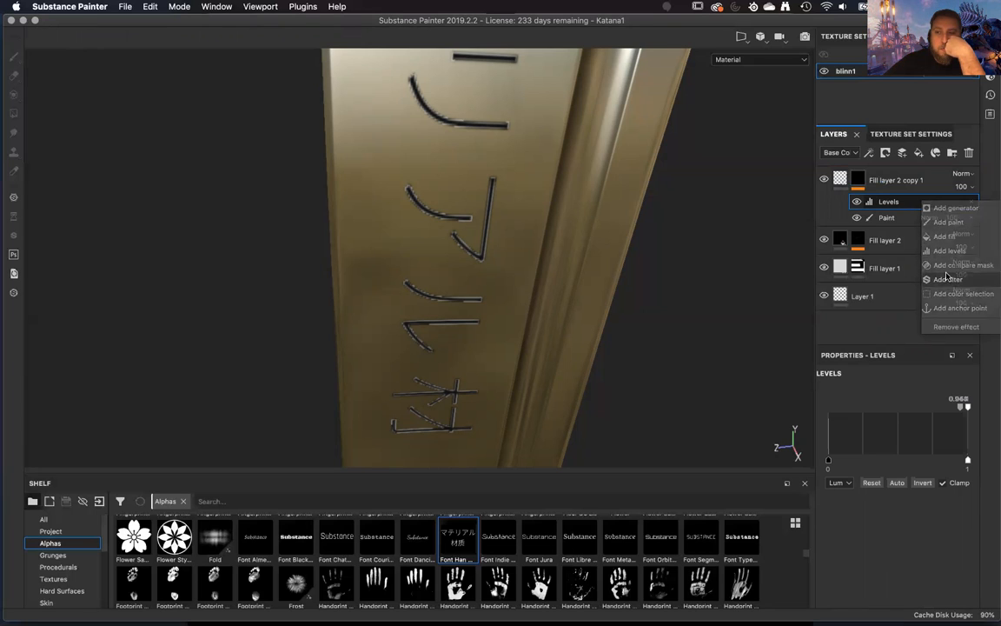
click(946, 279)
click(904, 401)
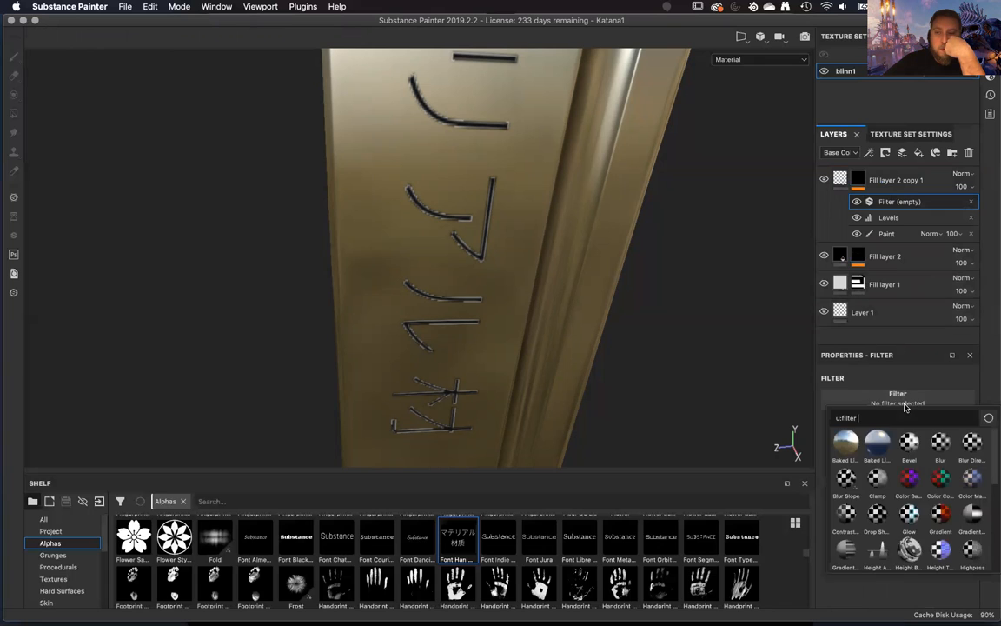
click(938, 447)
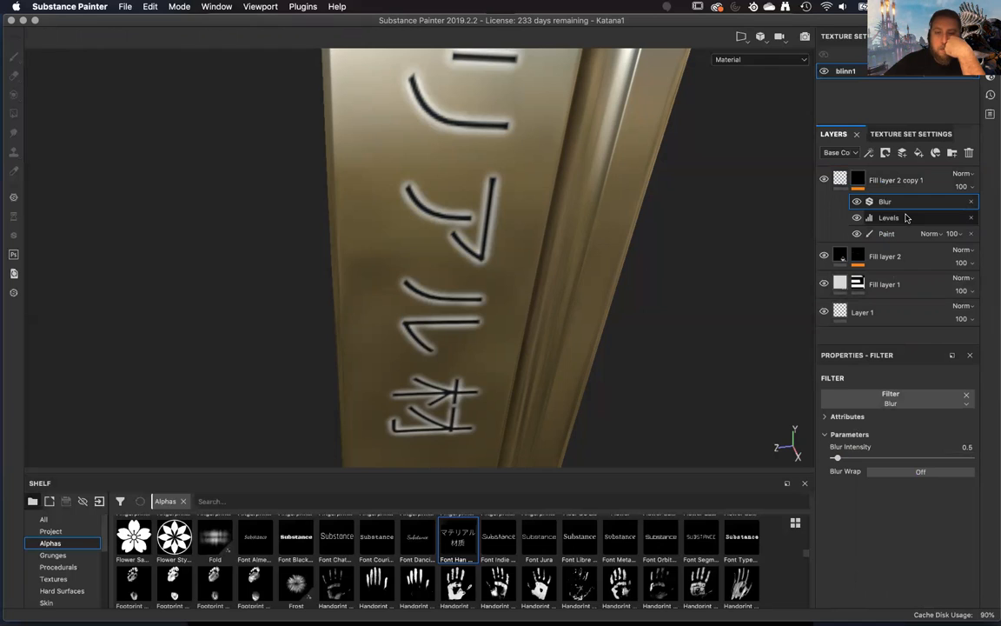
click(906, 217)
click(874, 201)
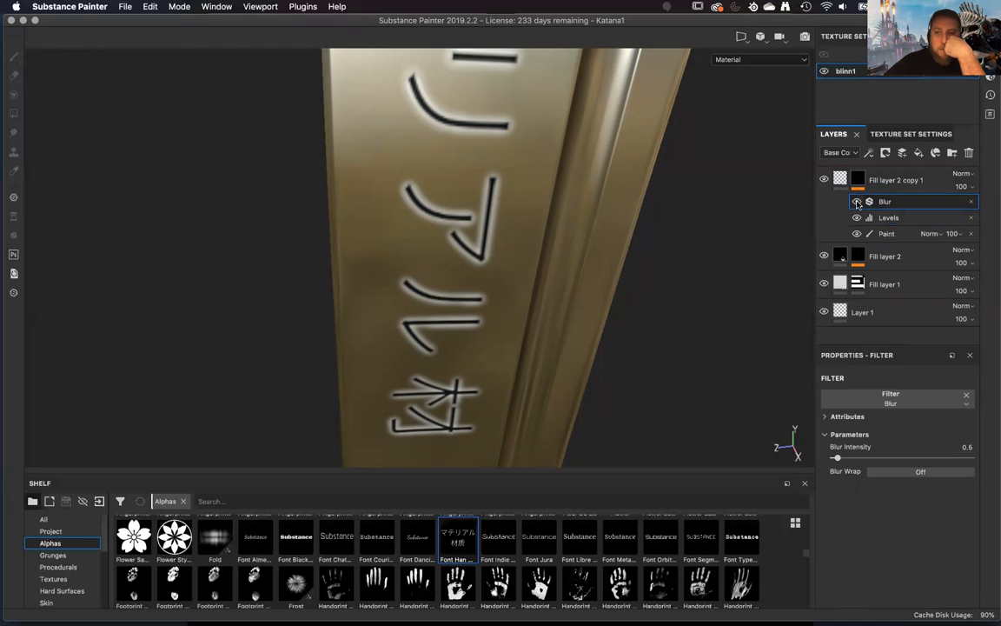
click(857, 202)
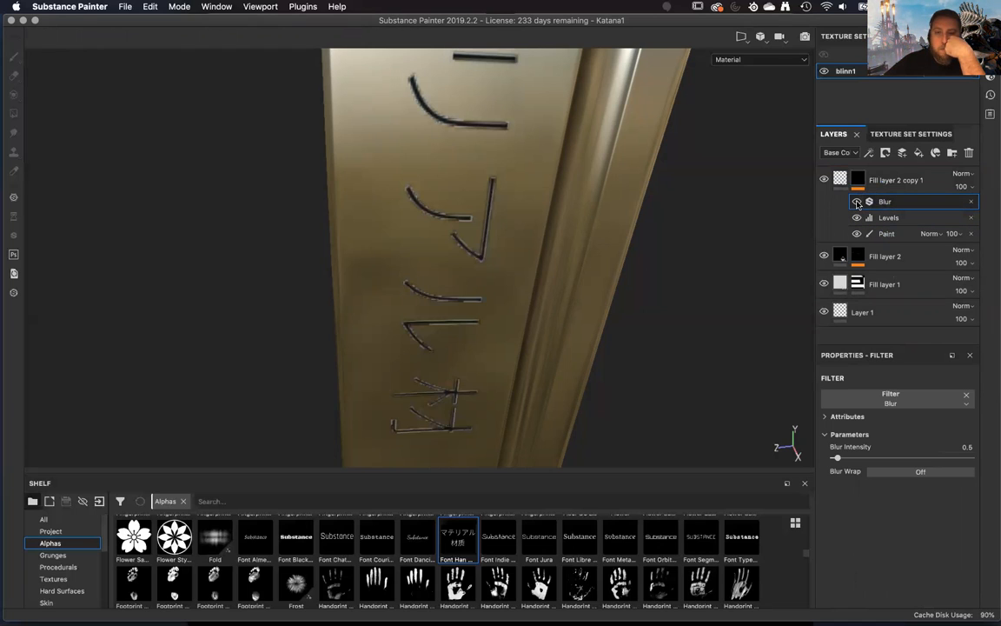
Try lowering the Base Color opacity of Fill layer 2 copy 1 to 0.
click(900, 218)
click(967, 186)
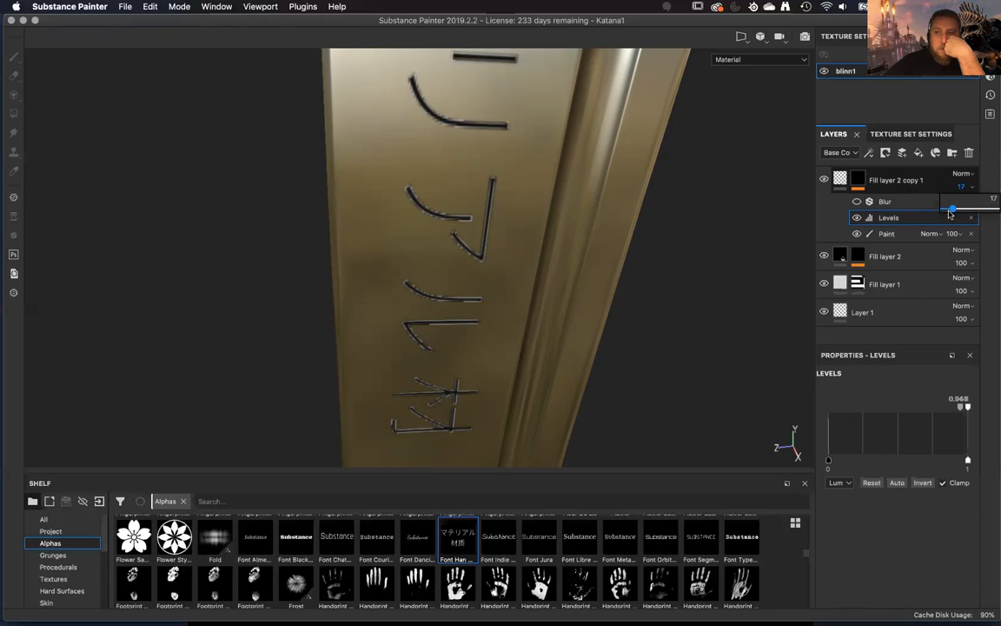
drag(956, 216, 961, 213)
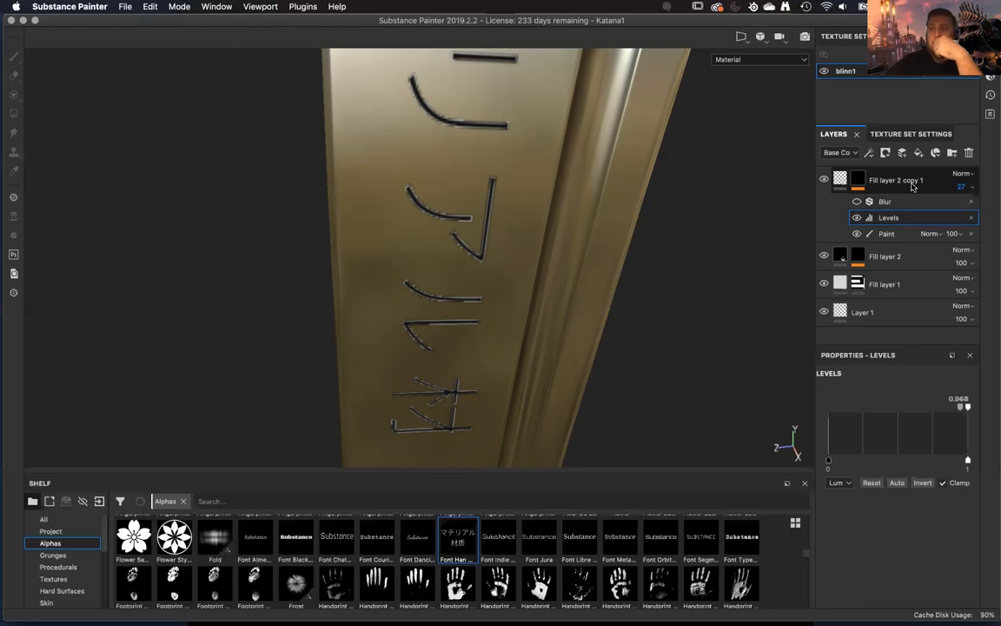
click(883, 179)
click(840, 179)
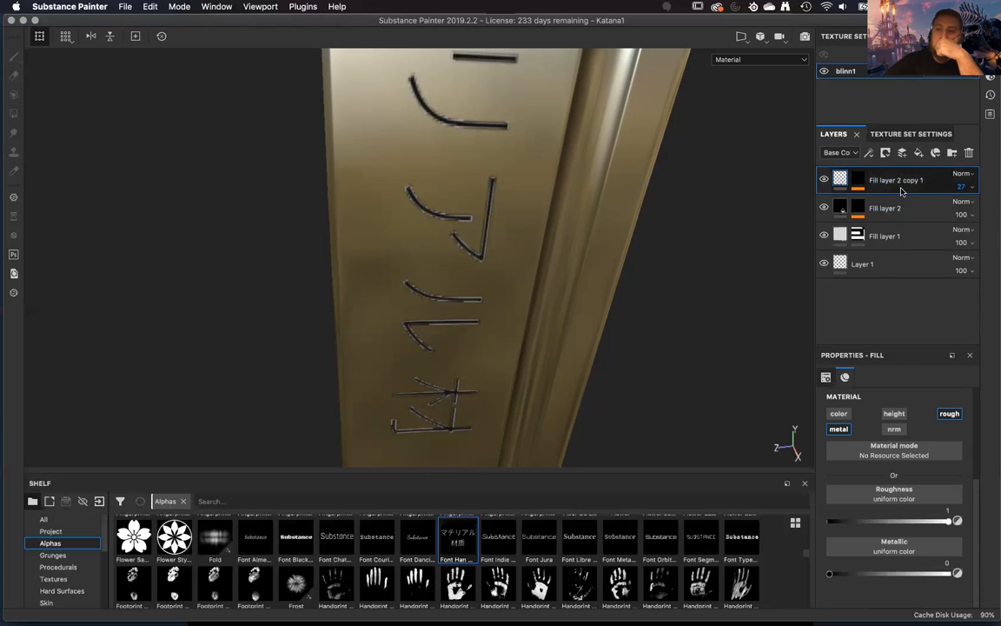
click(962, 186)
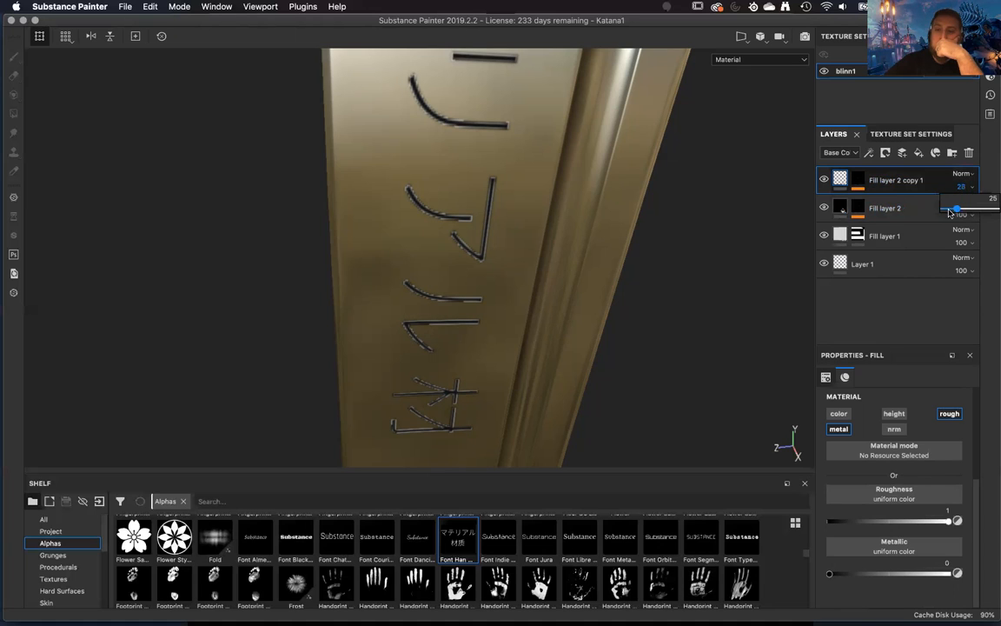
drag(908, 226, 897, 223)
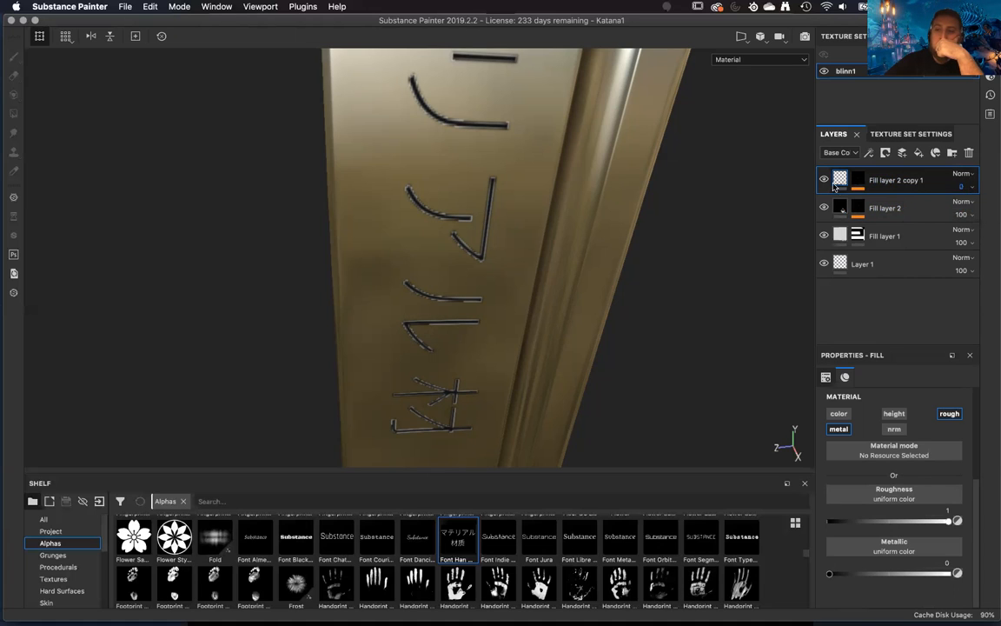
Compare the lettering with Fill layer 2 copy 1 hidden and shown, and restore its Base Color opacity to 100.
click(824, 180)
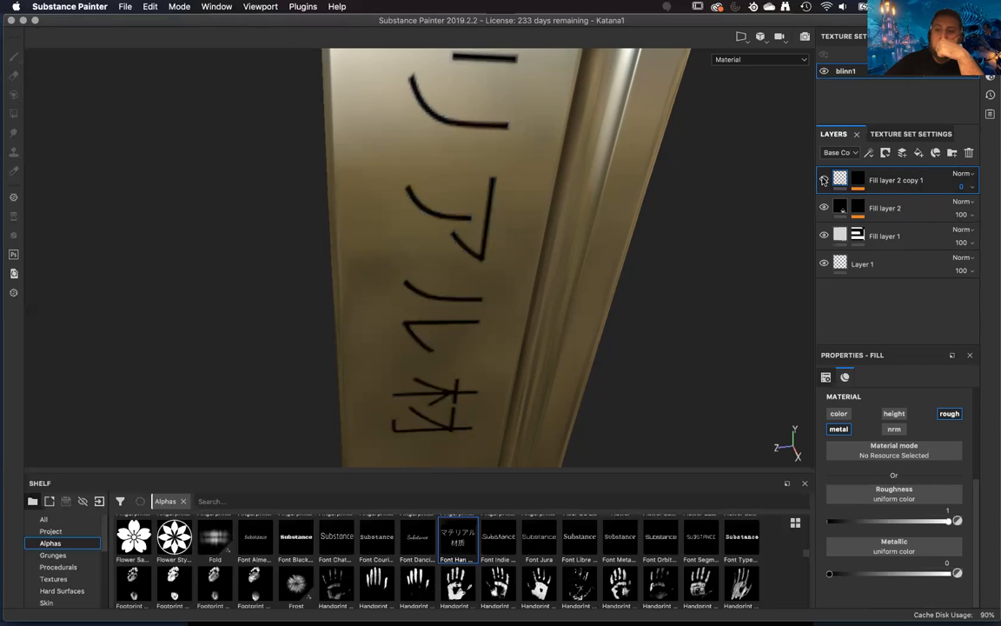
click(824, 180)
click(824, 180)
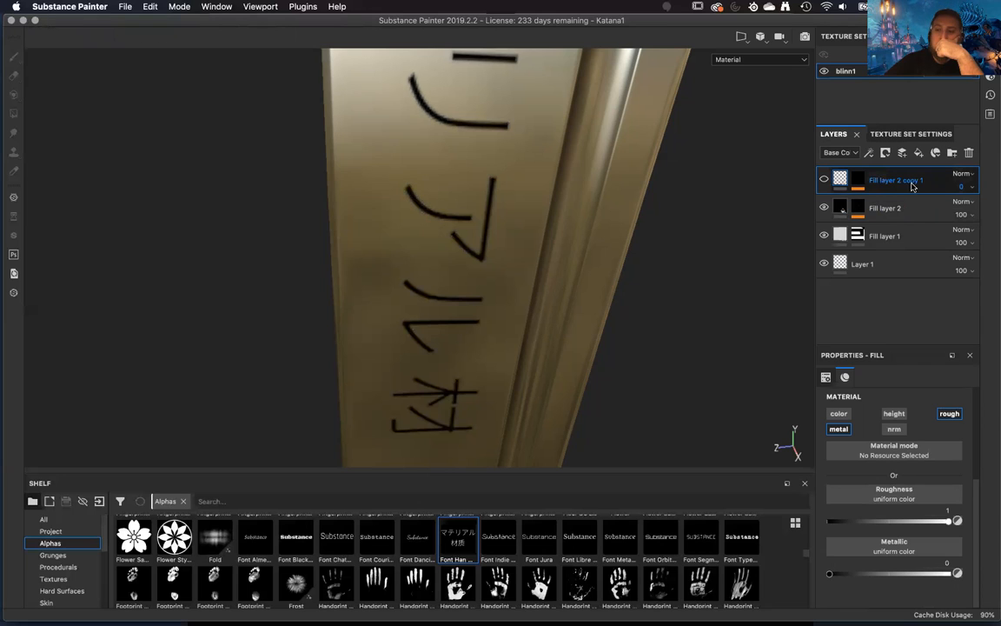
click(969, 187)
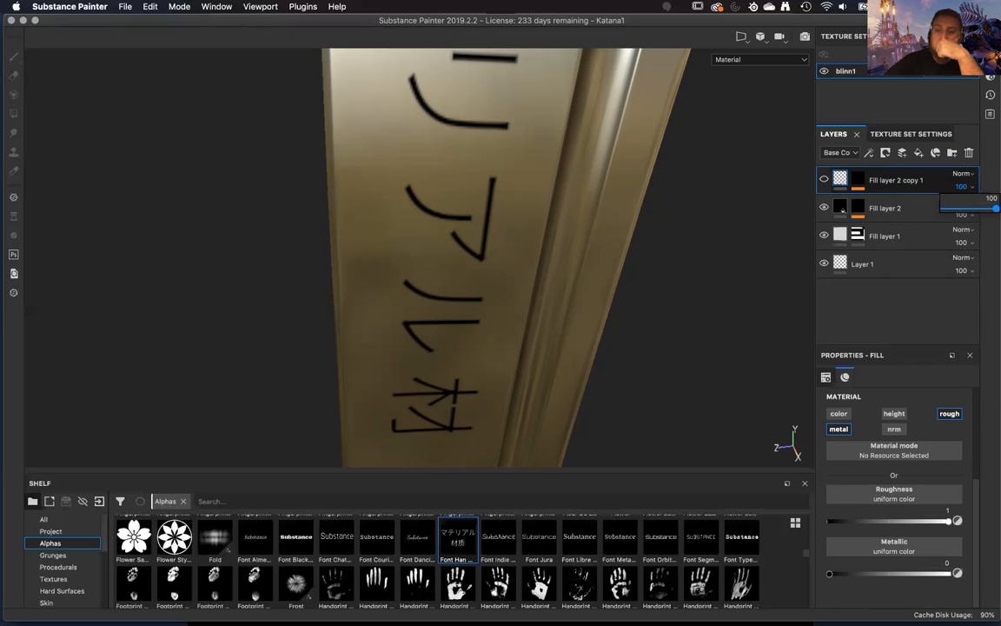
click(825, 180)
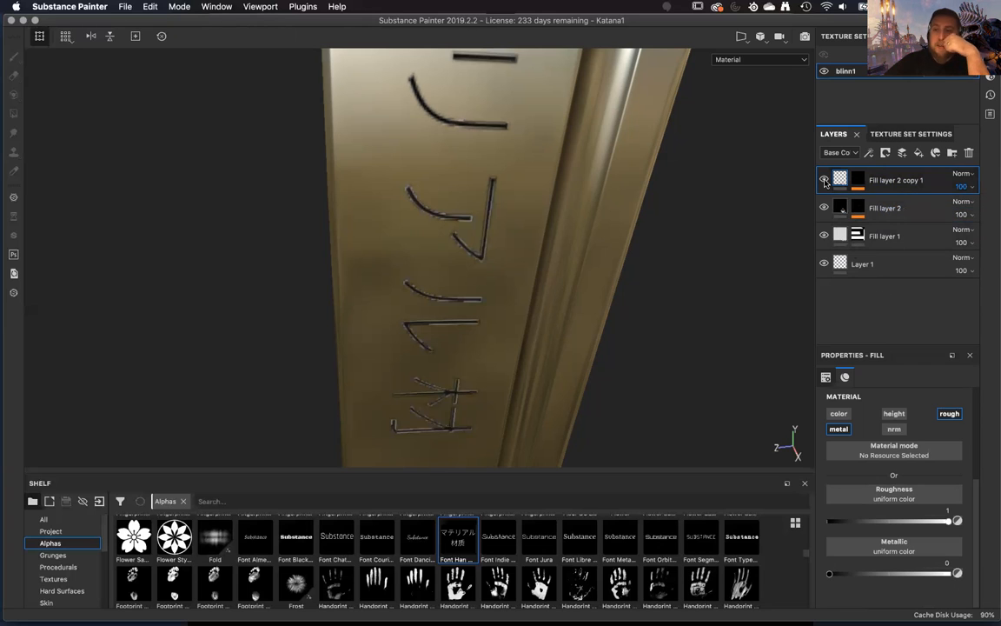
Set the Metallic channel opacity of Fill layer 2 copy 1 to 0 and inspect how the lettering reflects light.
click(853, 153)
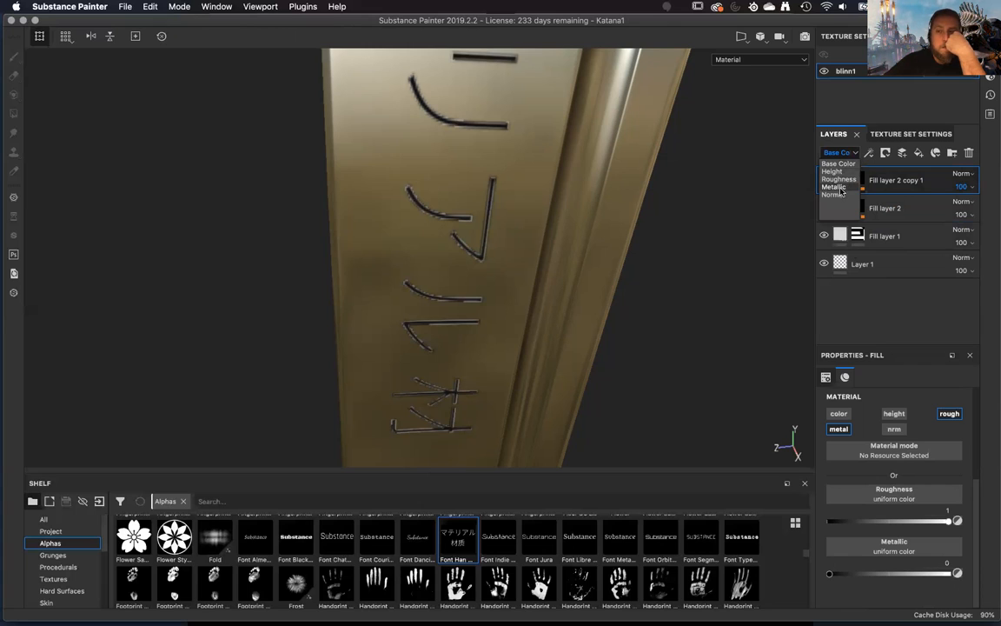
click(833, 187)
click(965, 187)
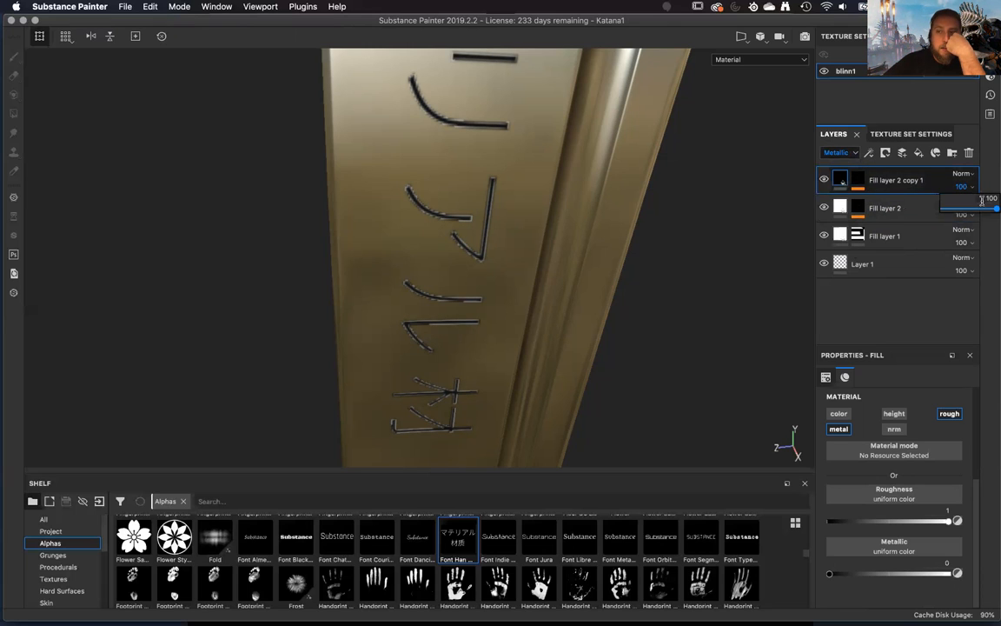
drag(951, 214, 925, 226)
alt+drag(504, 330, 563, 326)
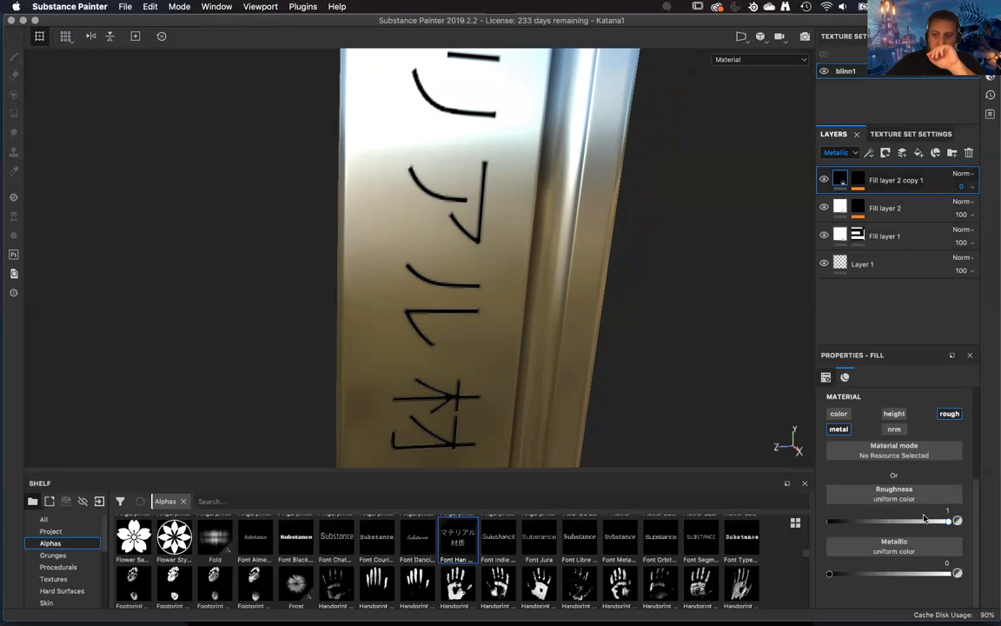
alt+drag(677, 316, 630, 354)
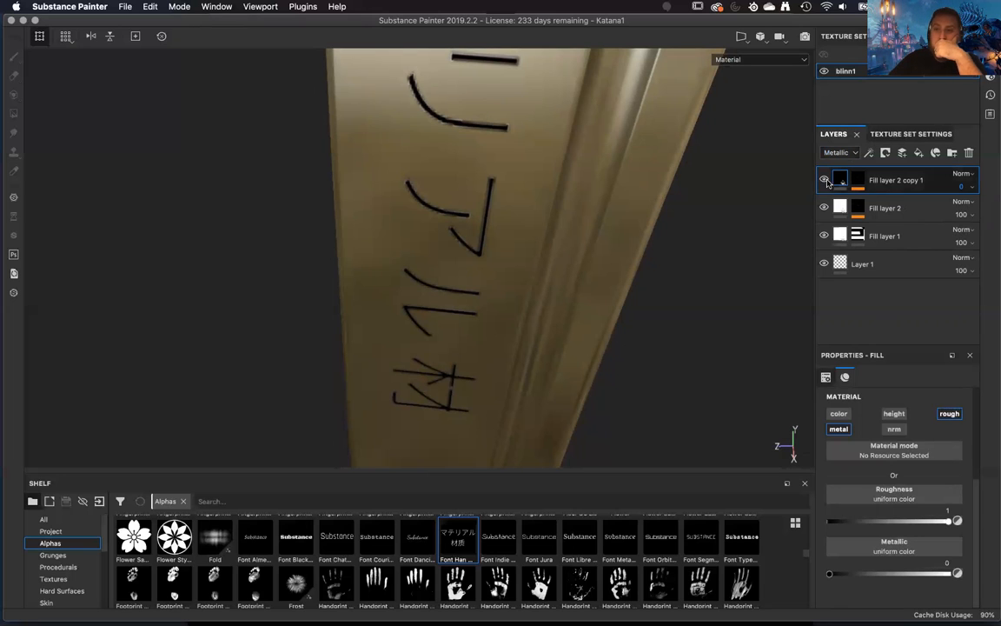
Hide Fill layer 2 copy 1 and duplicate Fill layer 2.
click(903, 209)
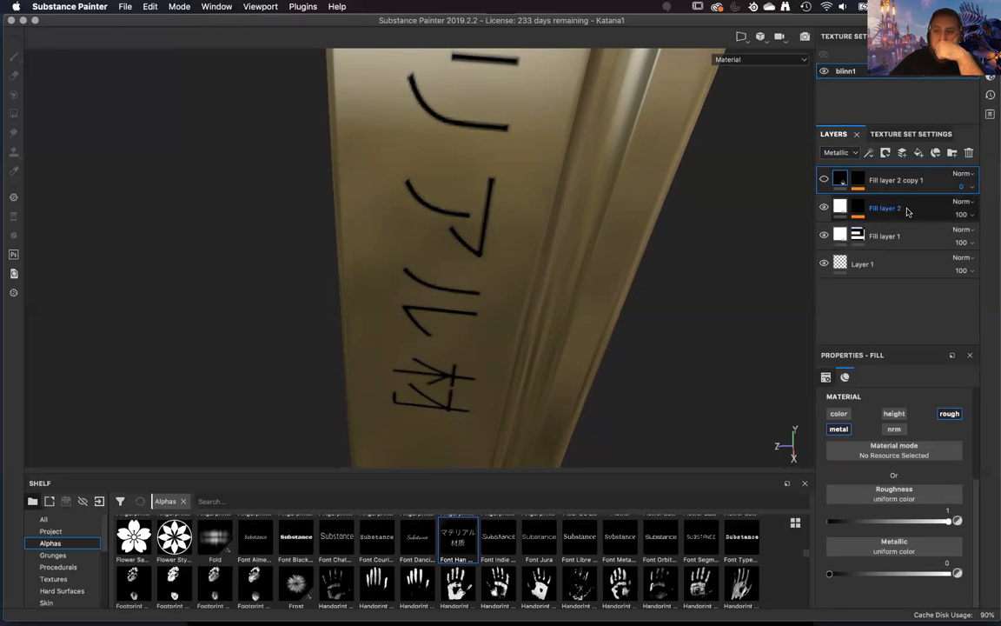
right_click(924, 210)
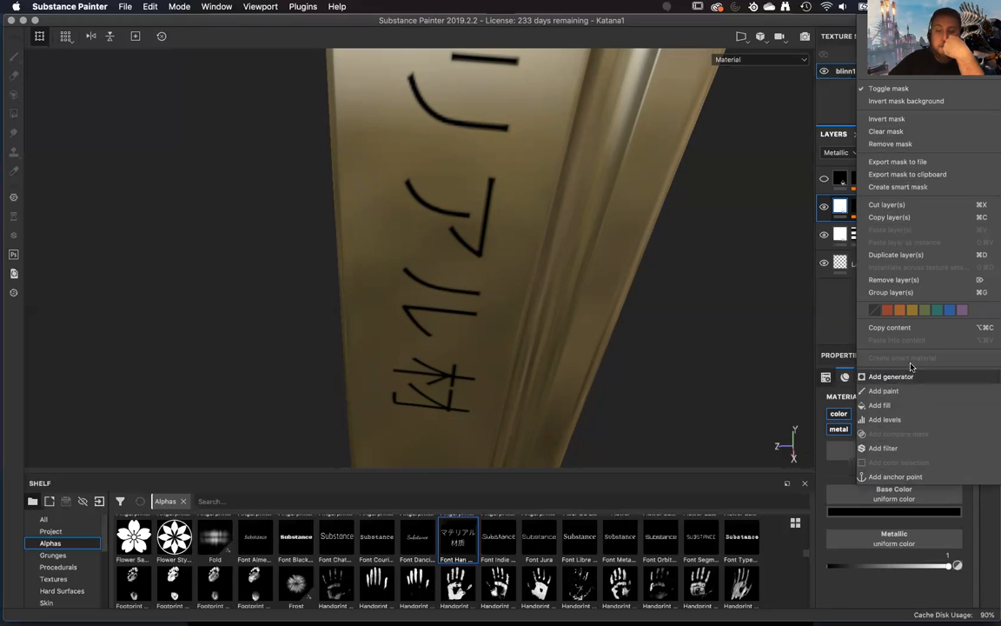
click(917, 256)
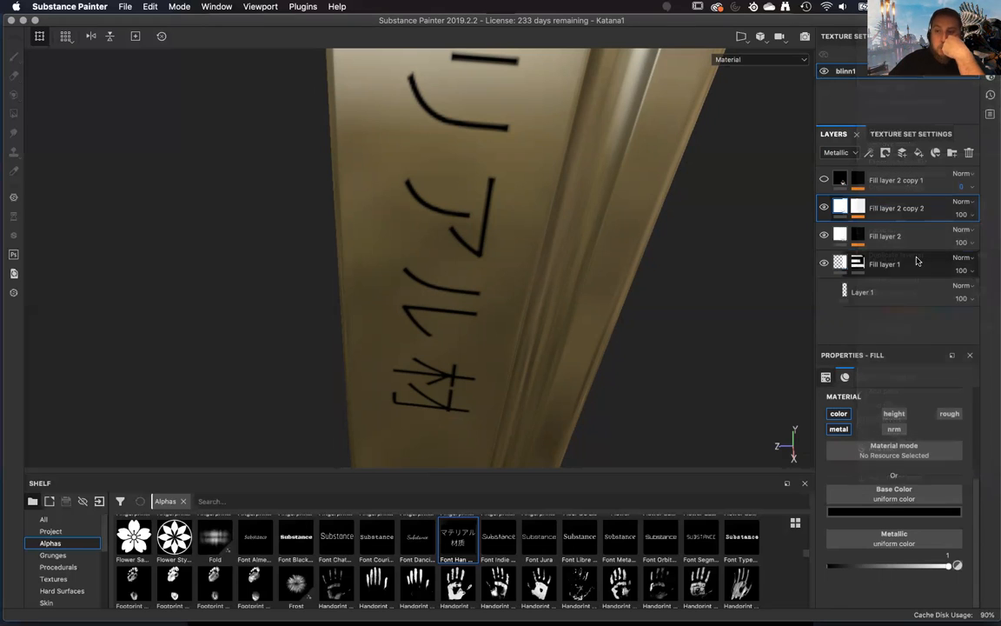
right_click(914, 220)
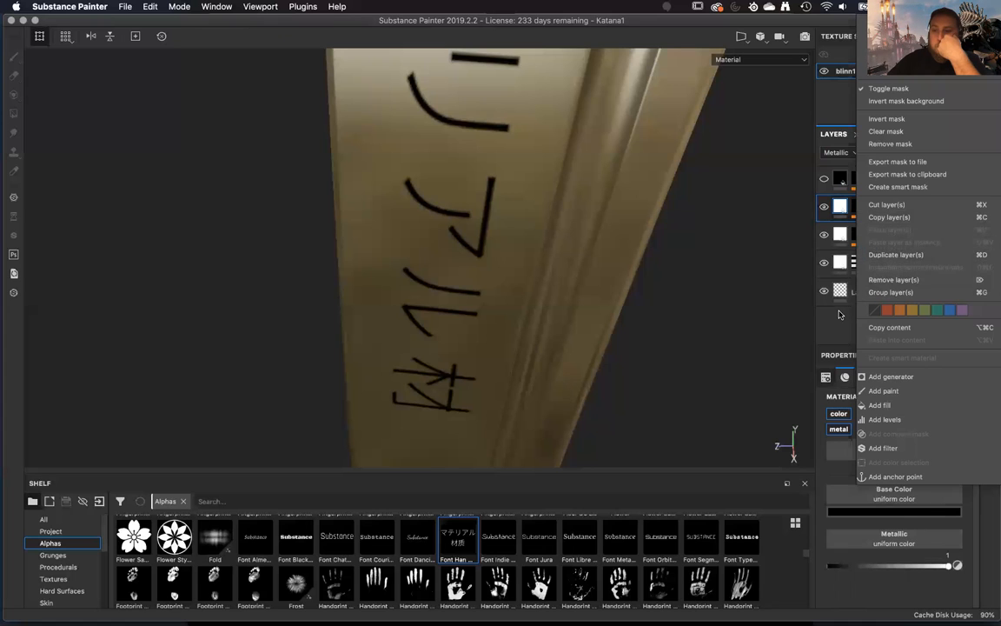
click(883, 391)
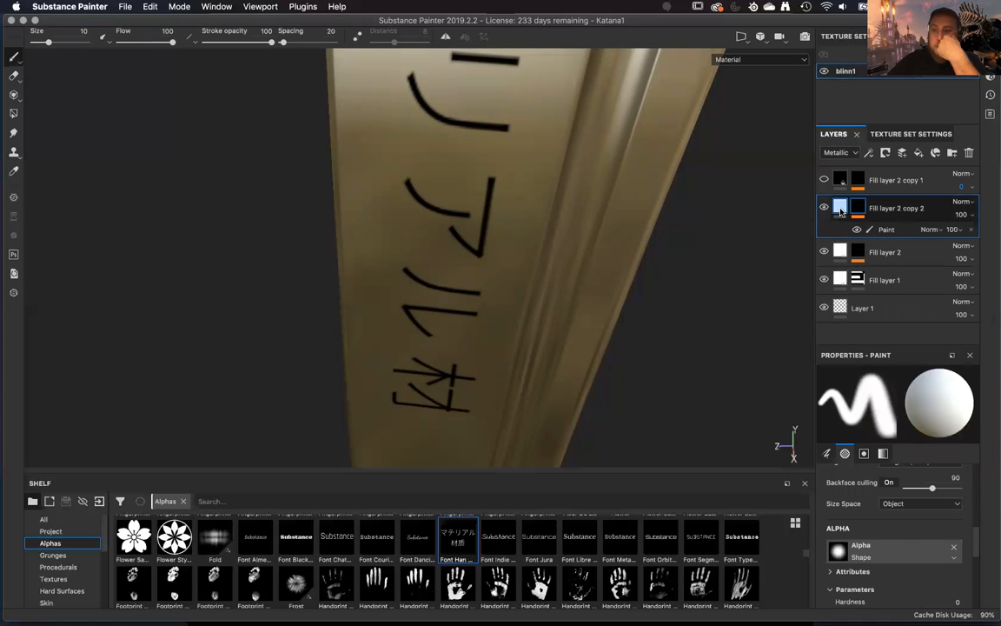
Disable the color and metal channels on Fill layer 2 copy 2 and enable its height channel.
click(841, 211)
click(839, 415)
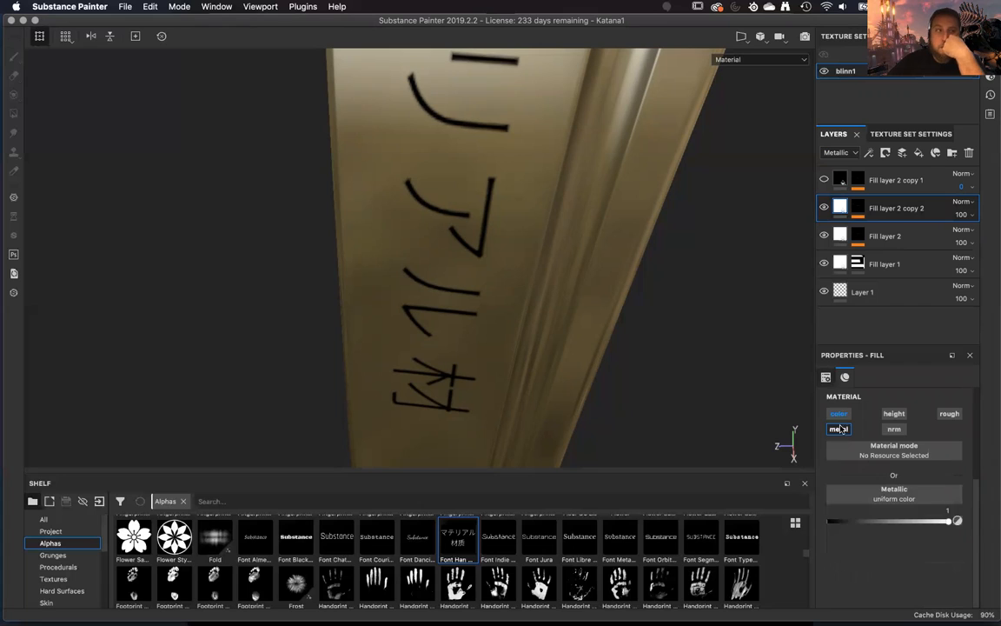
click(839, 428)
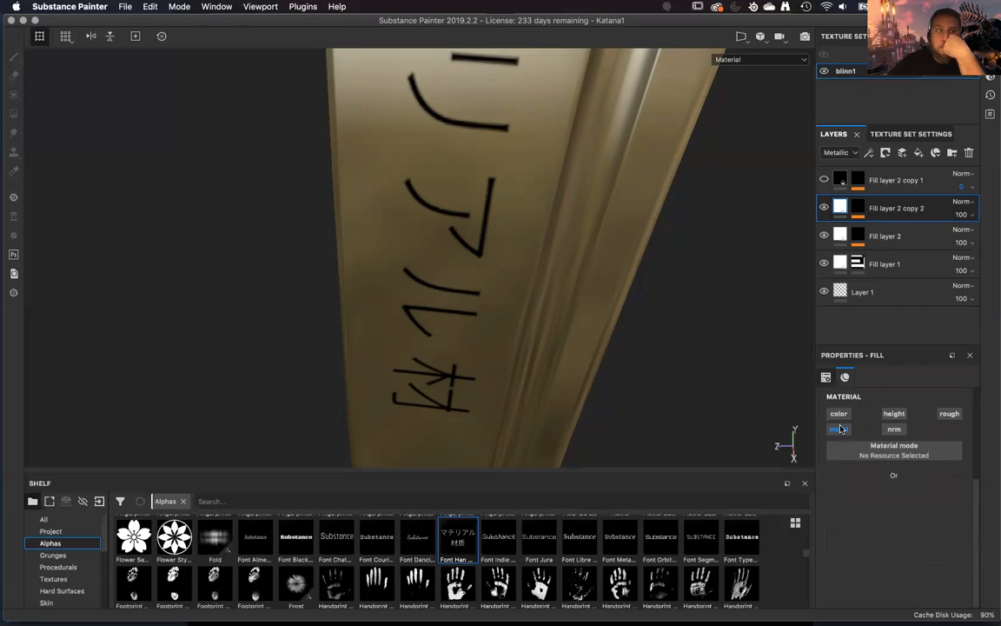
click(894, 414)
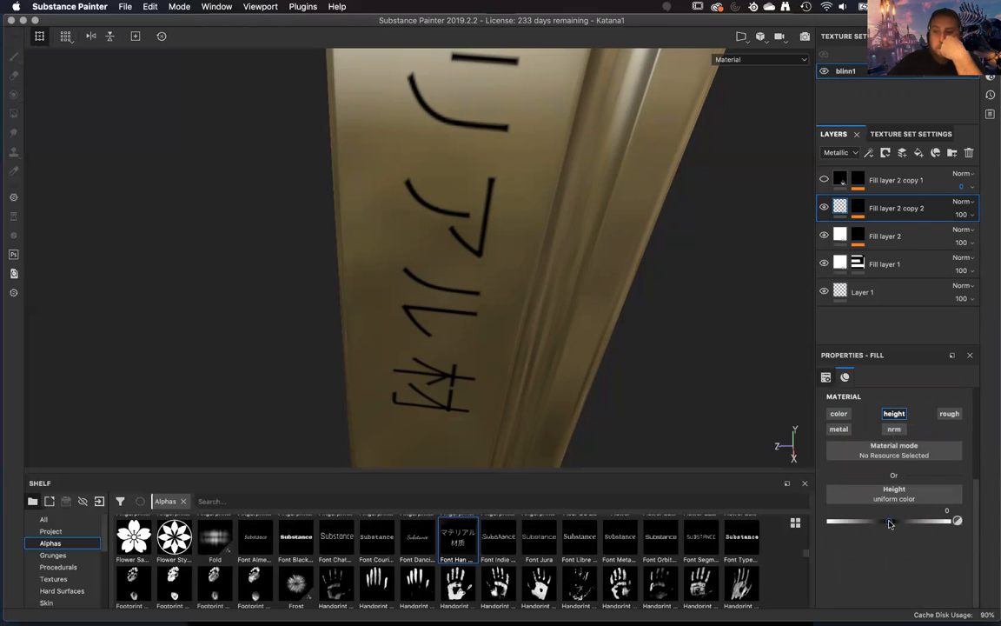
Set the height of Fill layer 2 copy 2 to -0.0435 and inspect the engraved lettering on the blade.
drag(889, 523, 886, 521)
shift+right_drag(528, 336, 675, 326)
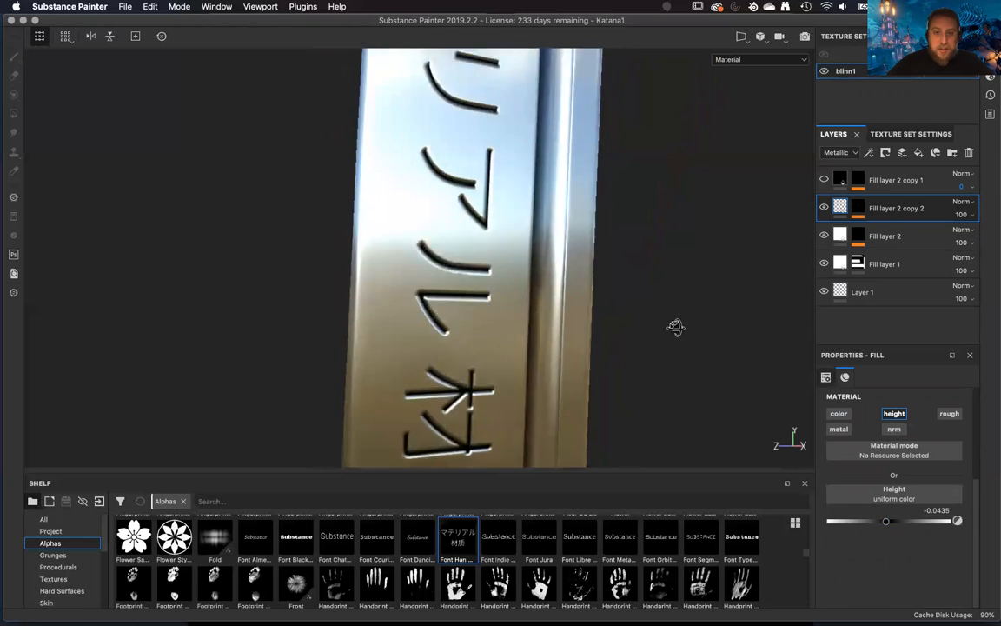
alt+drag(675, 326, 594, 226)
alt+middle_drag(594, 226, 607, 294)
alt+right_drag(607, 295, 619, 384)
alt+drag(618, 384, 519, 328)
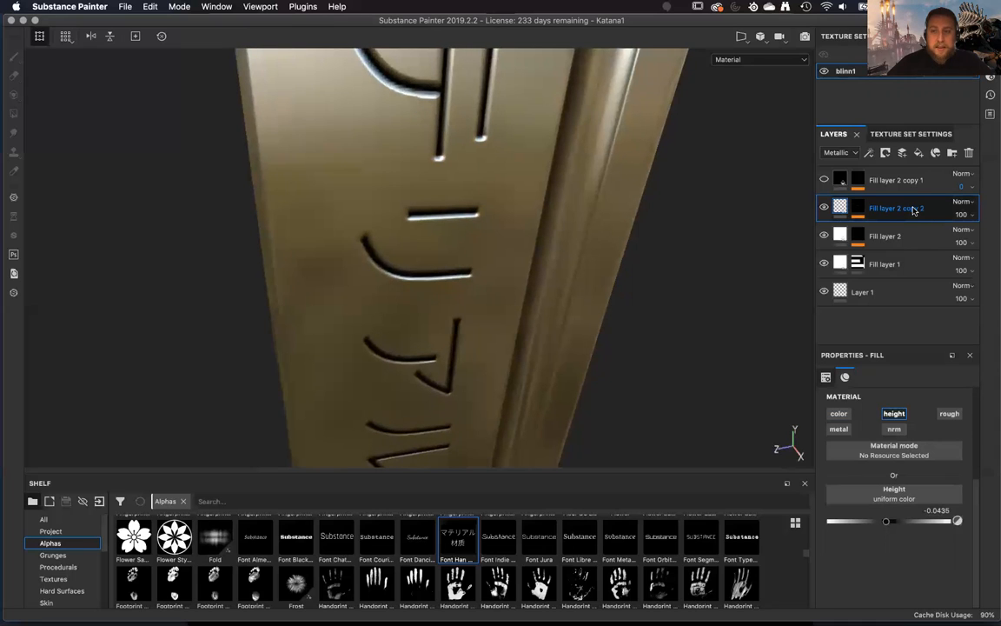
Add a Blur filter above the paint effect in the mask of Fill layer 2 copy 2.
click(853, 207)
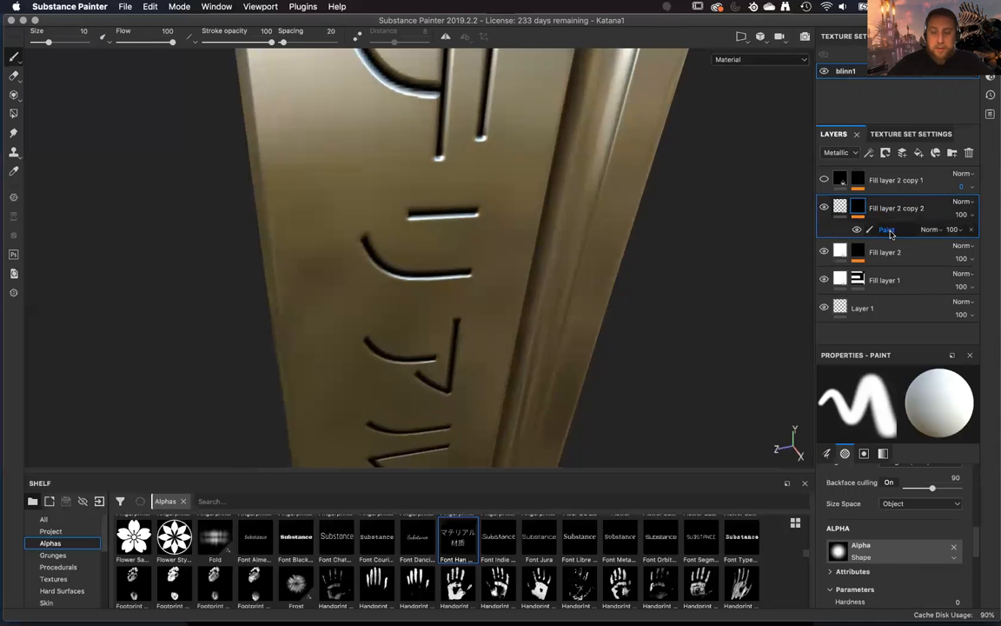
click(891, 235)
right_click(890, 233)
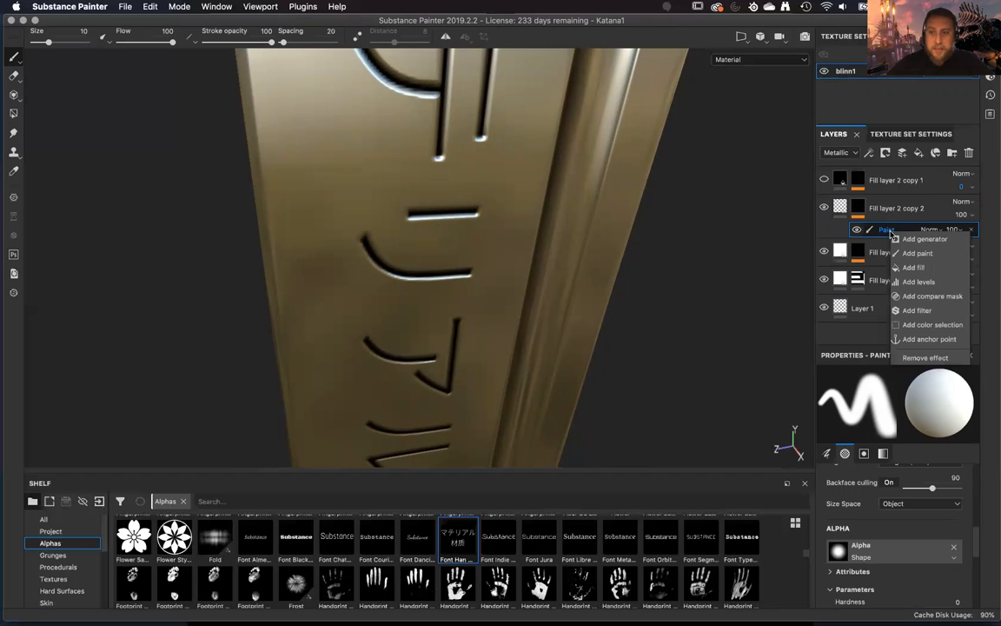
click(917, 311)
right_click(908, 233)
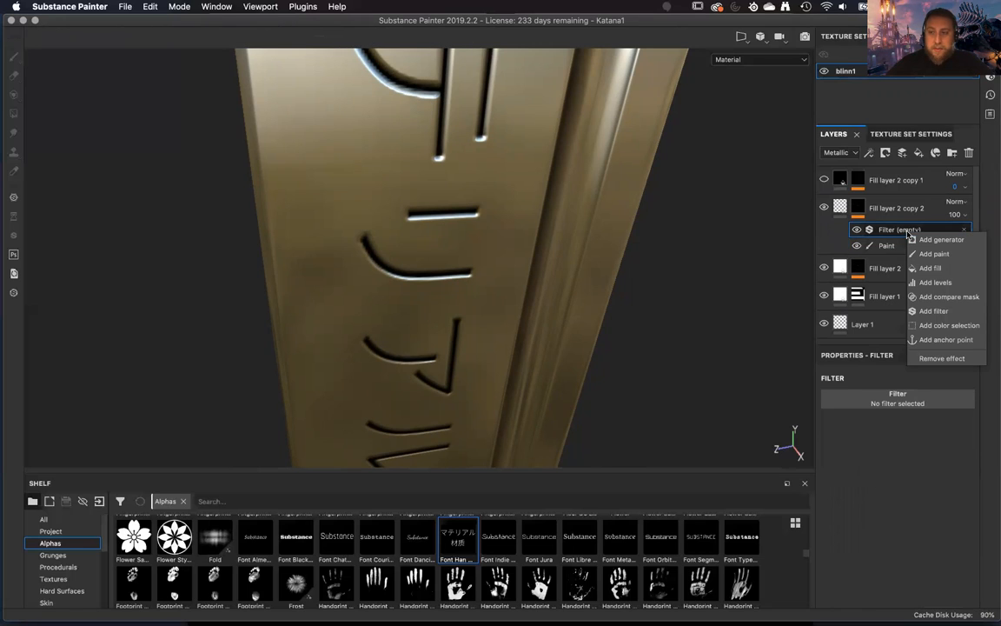
click(926, 409)
click(927, 406)
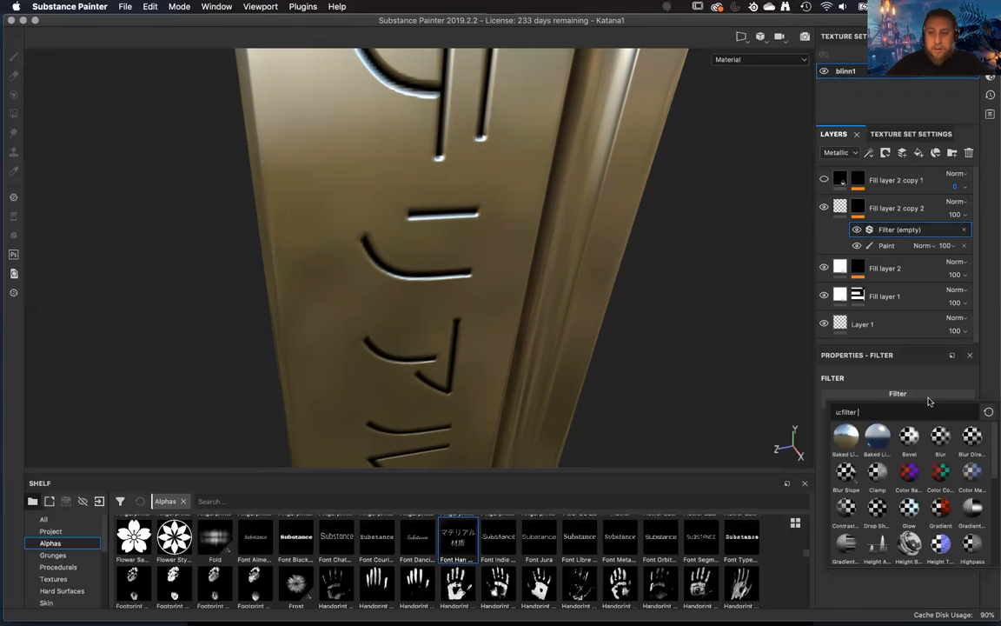
click(940, 437)
alt+drag(636, 320, 805, 385)
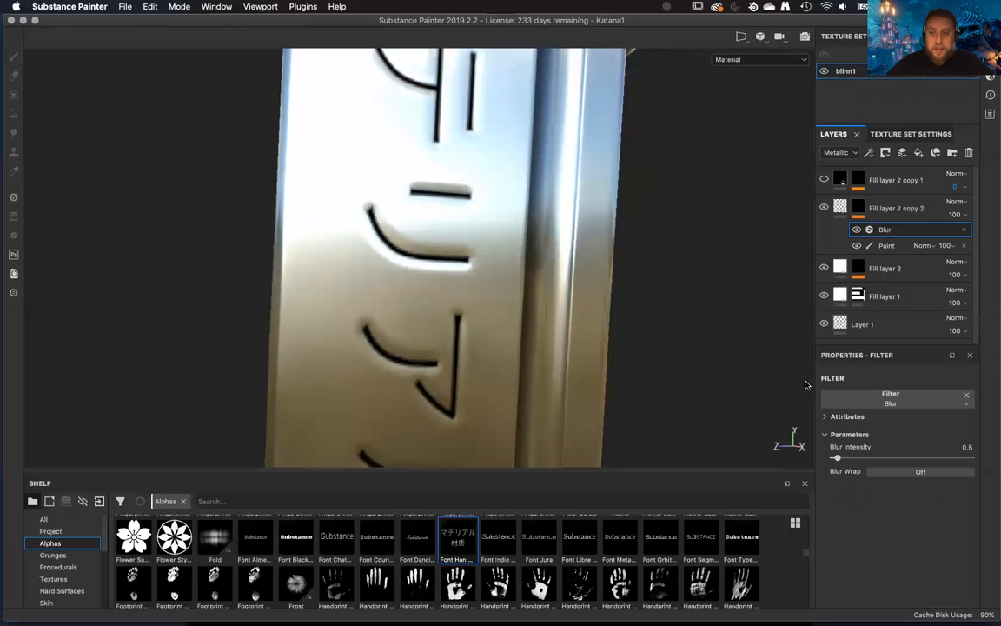
Set the Blur Intensity to 0.28 and compare the engraved lettering with the filter hidden and shown.
drag(837, 460, 835, 461)
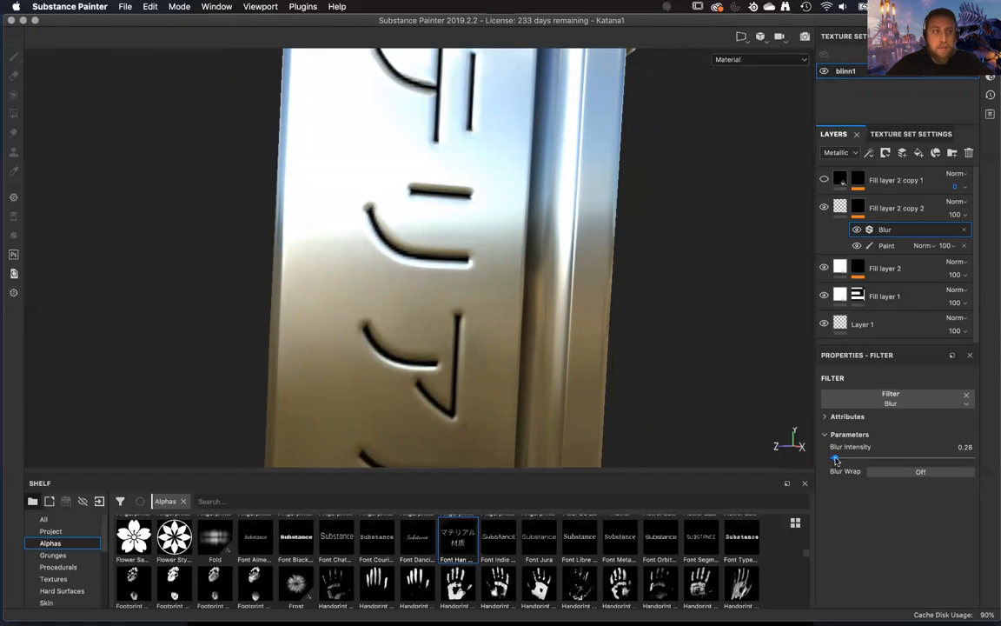
alt+drag(521, 306, 474, 282)
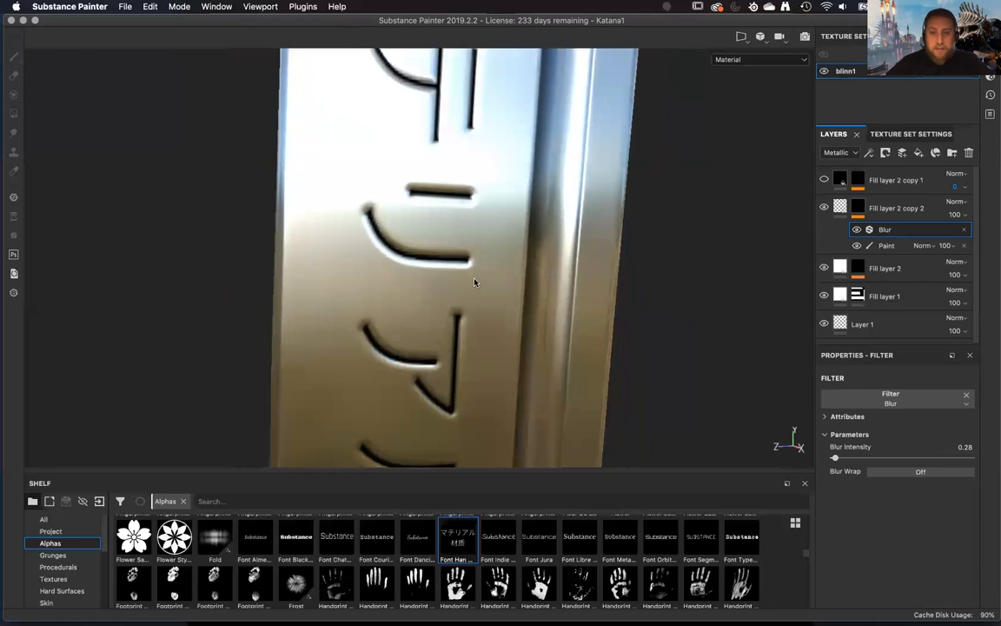
click(856, 230)
click(857, 231)
click(857, 232)
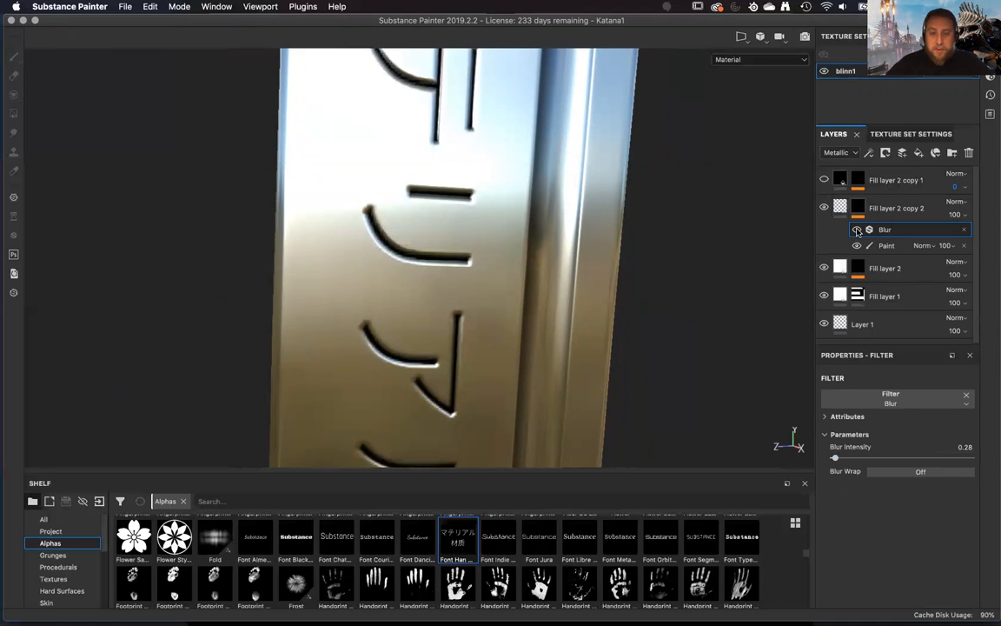
click(858, 231)
alt+drag(534, 266, 517, 276)
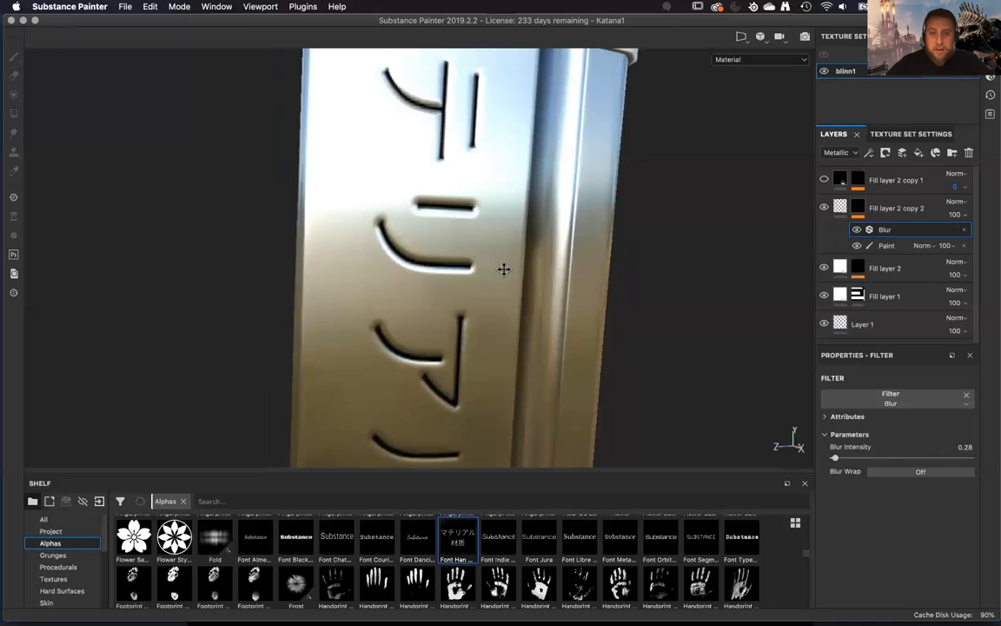
alt+middle_drag(504, 270, 551, 174)
alt+right_drag(554, 266, 595, 389)
alt+drag(594, 389, 601, 413)
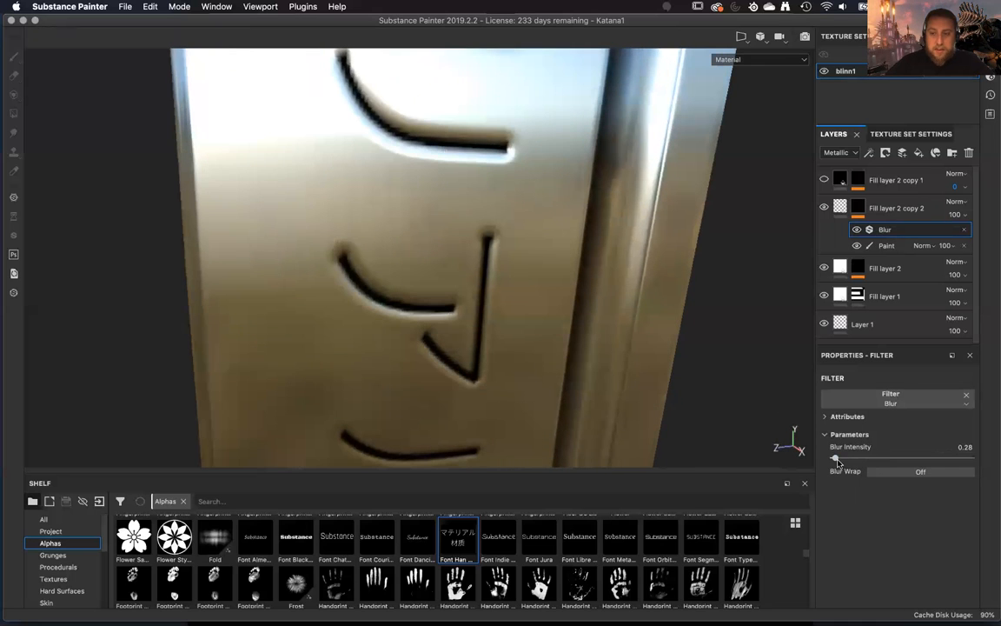
Compare the engraving at a Blur Intensity of 0, and set the intensity to 0.14.
drag(835, 461, 832, 463)
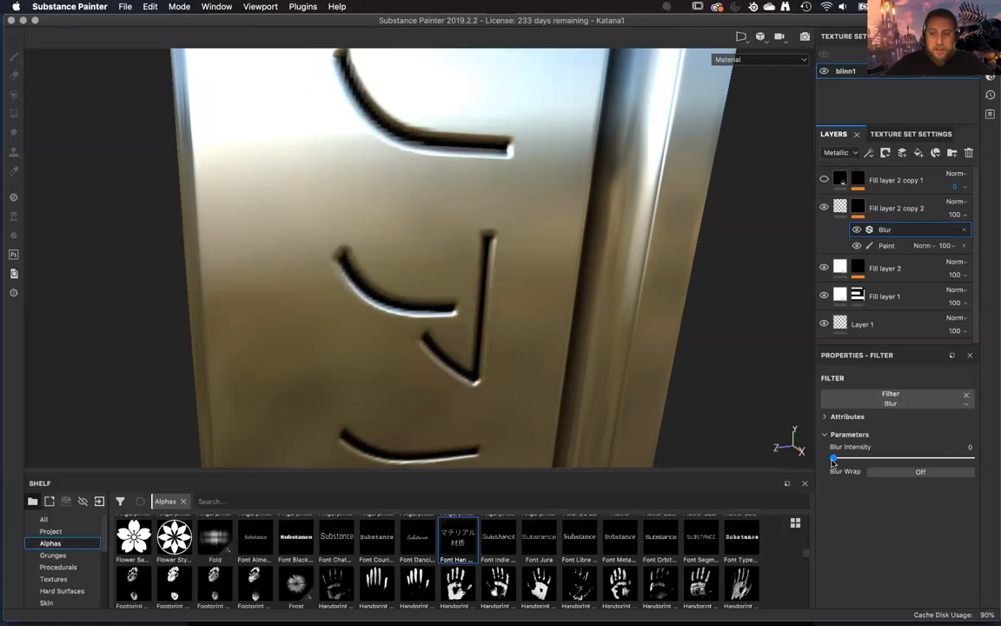
drag(834, 461, 835, 462)
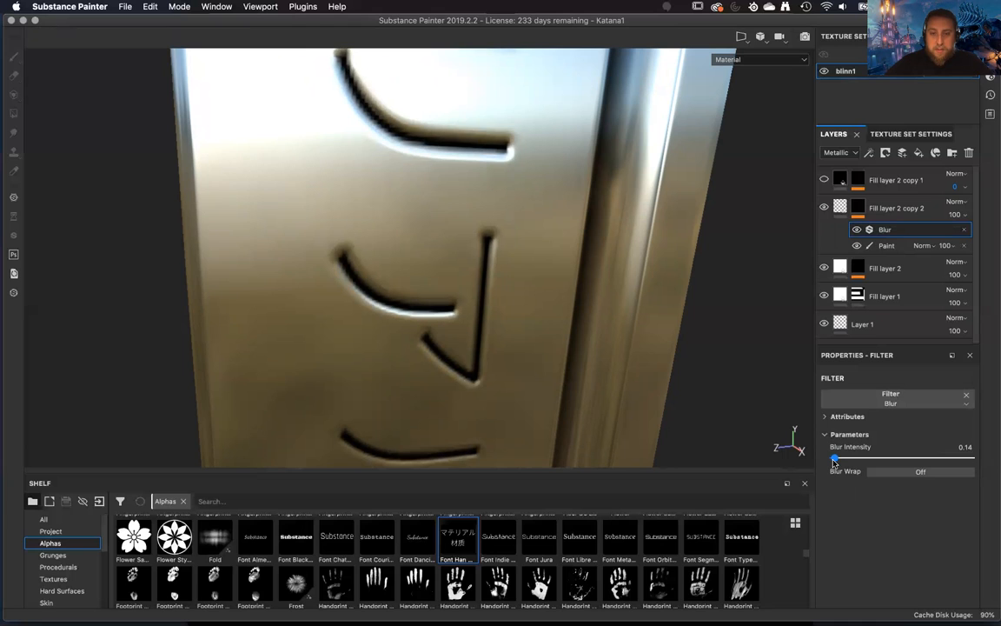
mouse_move(697, 346)
alt+mouse_down()
mouse_move(634, 341)
mouse_move(482, 361)
mouse_move(684, 287)
alt+mouse_up()
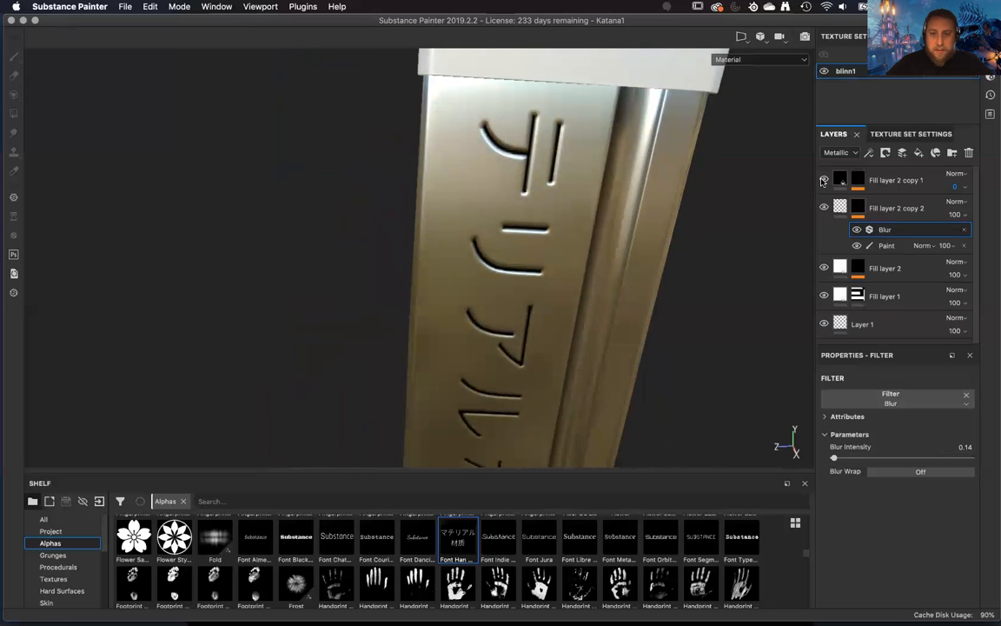
Show Fill layer 2 copy 1, inspect the lettering from several angles, and restore the layer's Metallic opacity to 100.
alt+right_drag(649, 318, 617, 371)
alt+drag(617, 371, 659, 369)
alt+right_drag(659, 369, 568, 224)
alt+middle_drag(567, 223, 627, 157)
alt+right_drag(628, 157, 648, 320)
mouse_move(648, 319)
alt+mouse_down()
mouse_move(637, 305)
mouse_move(645, 296)
alt+mouse_up()
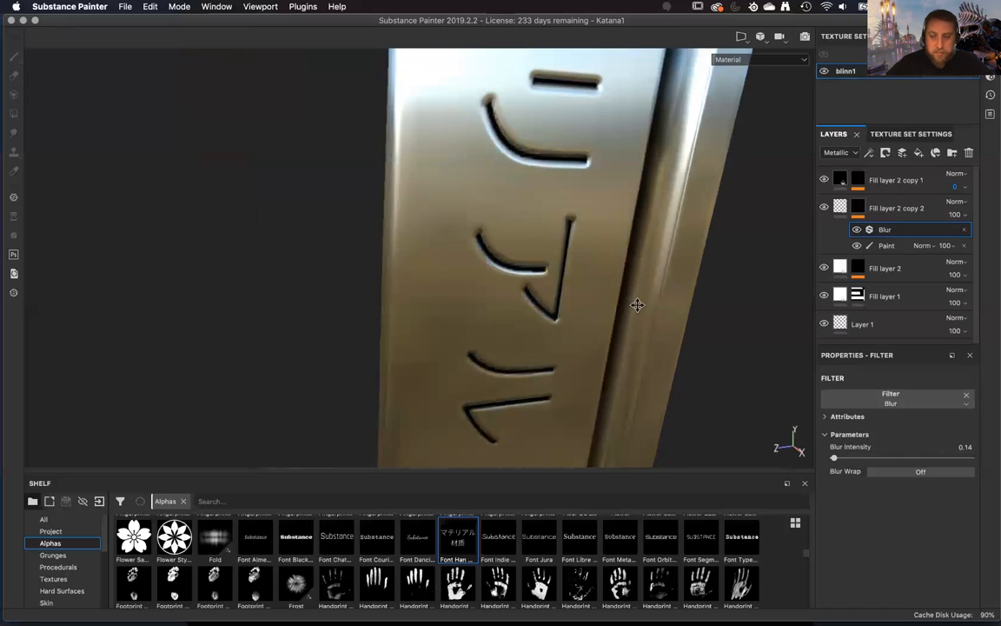
click(912, 180)
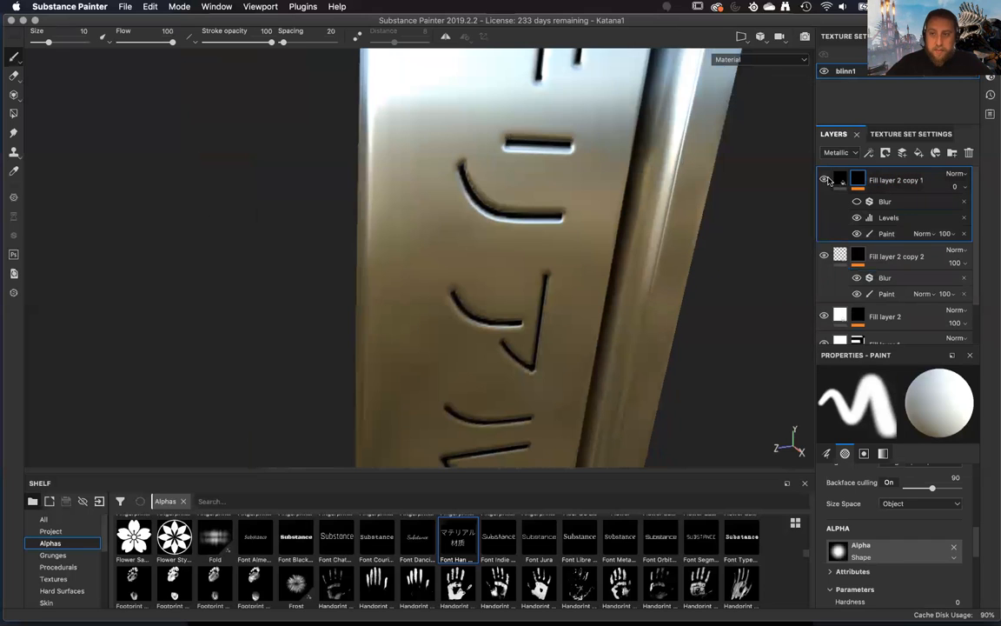
right_click(921, 186)
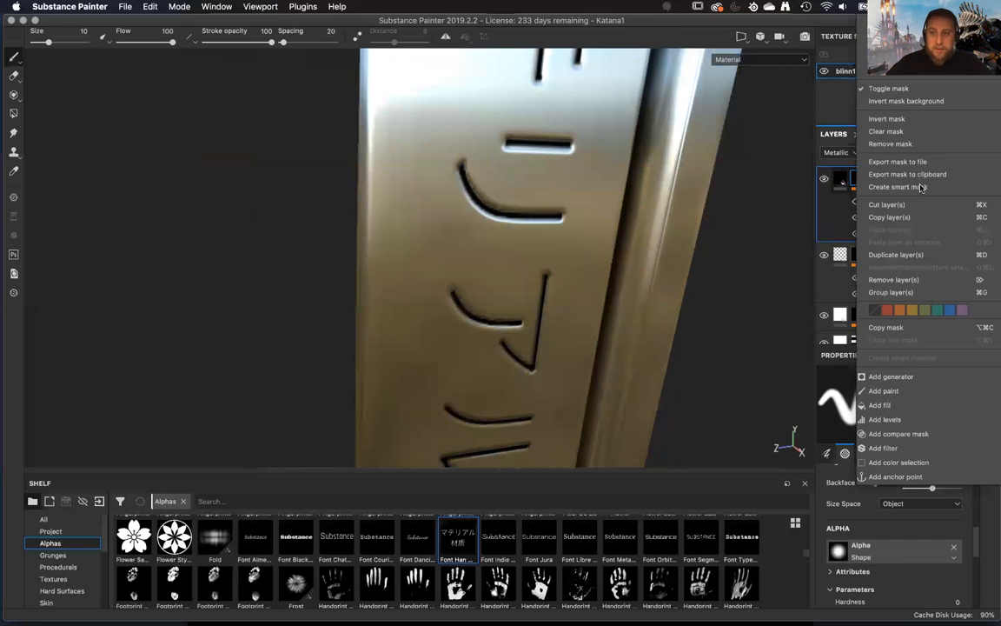
key(Escape)
click(958, 188)
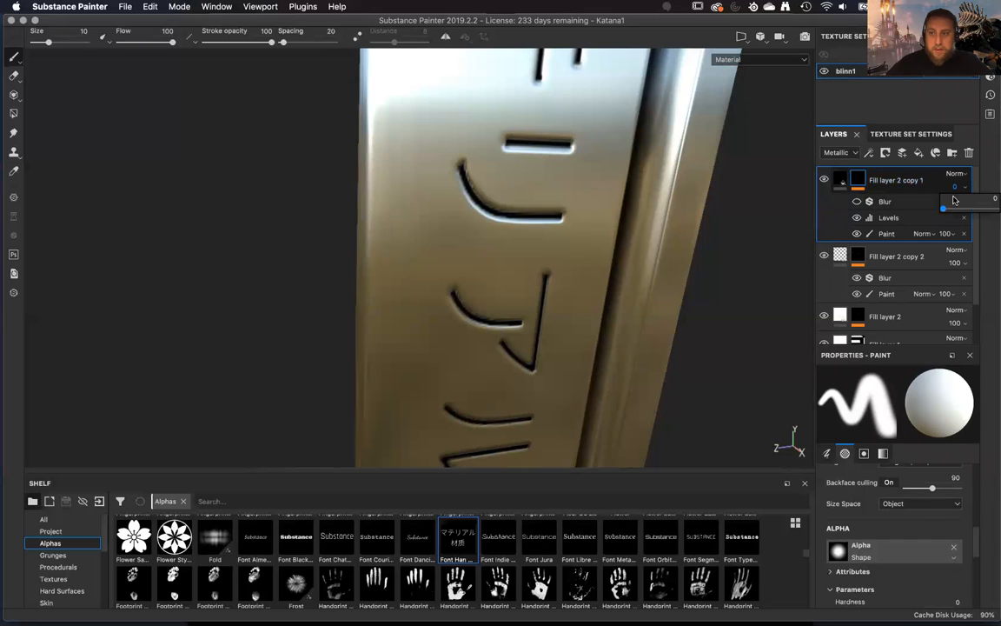
Switch the layer stack to the Base Color channel and remove the Blur and Levels effects from Fill layer 2 copy 1.
click(839, 153)
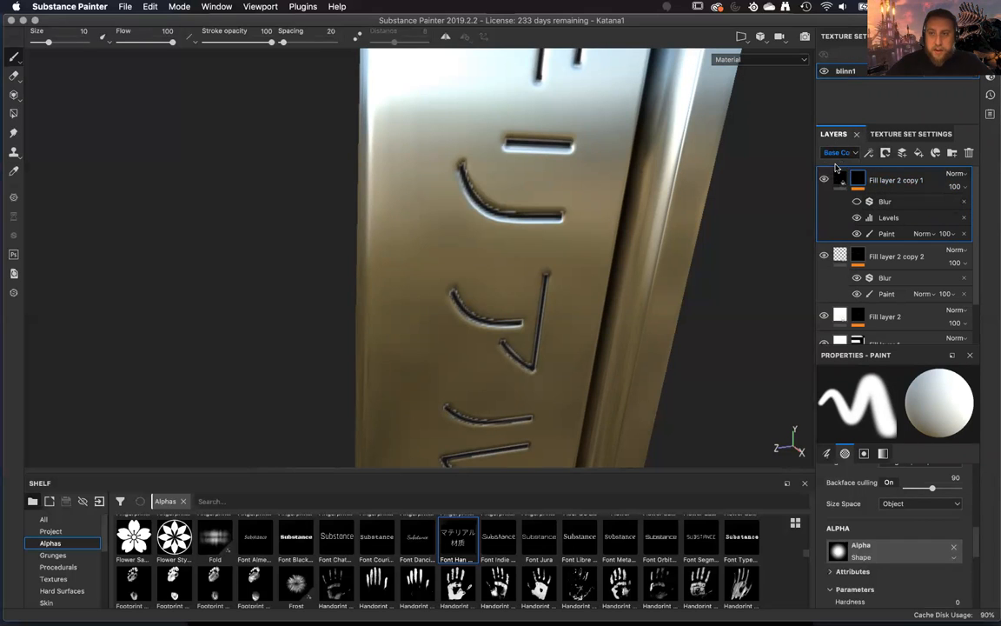
click(837, 163)
alt+drag(685, 311, 678, 361)
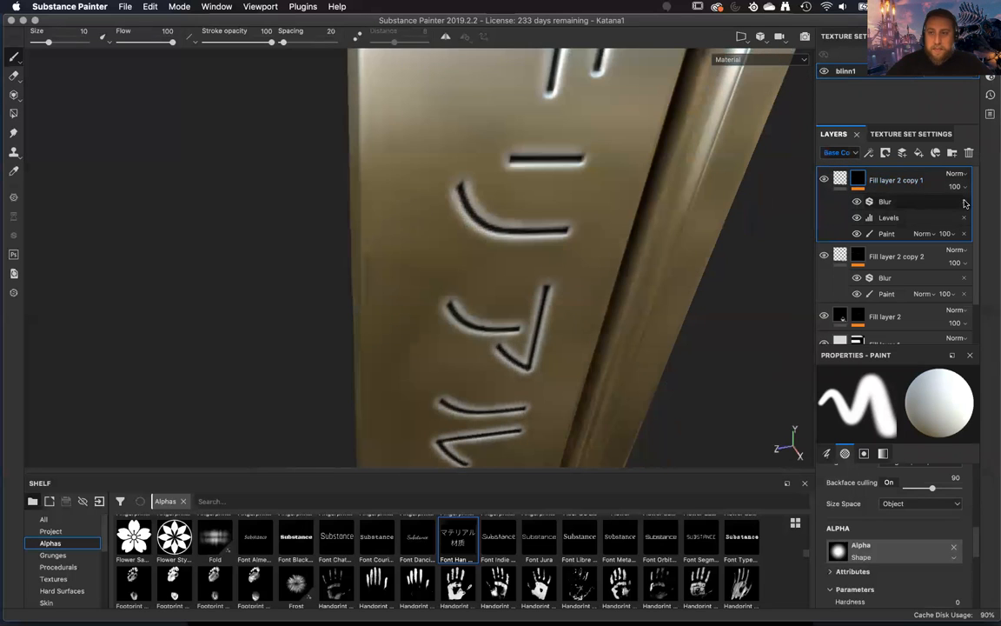
click(963, 201)
click(963, 200)
mouse_move(626, 357)
alt+mouse_down()
mouse_move(599, 387)
mouse_move(637, 402)
mouse_move(558, 373)
mouse_move(598, 336)
mouse_move(677, 310)
mouse_move(711, 339)
mouse_move(684, 236)
mouse_move(798, 184)
alt+mouse_up()
Try a roughness of 0 on Fill layer 2 copy 1, restore it to 1, and inspect the lettering.
click(891, 182)
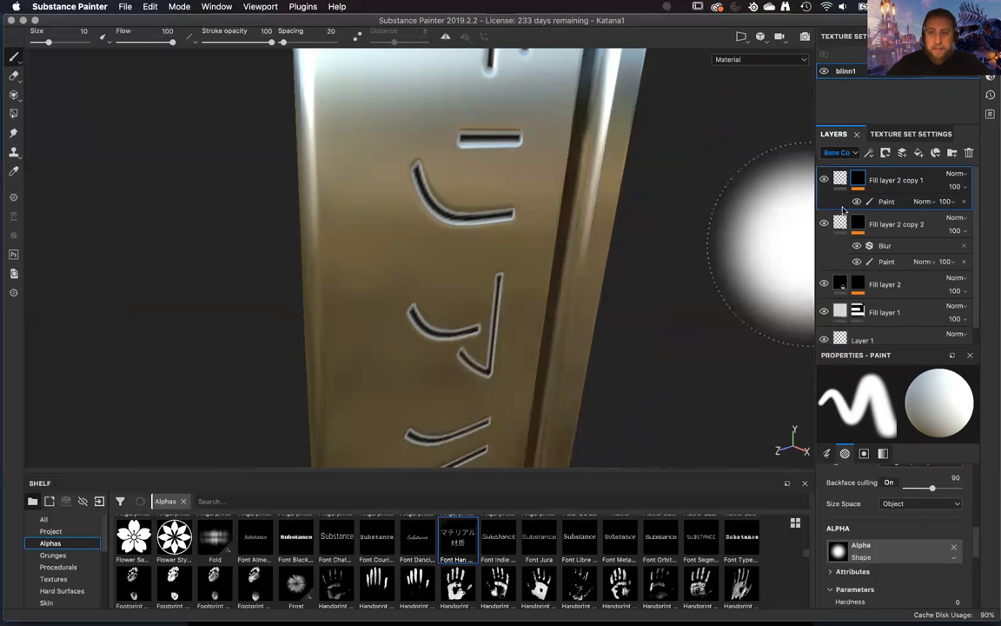
click(839, 179)
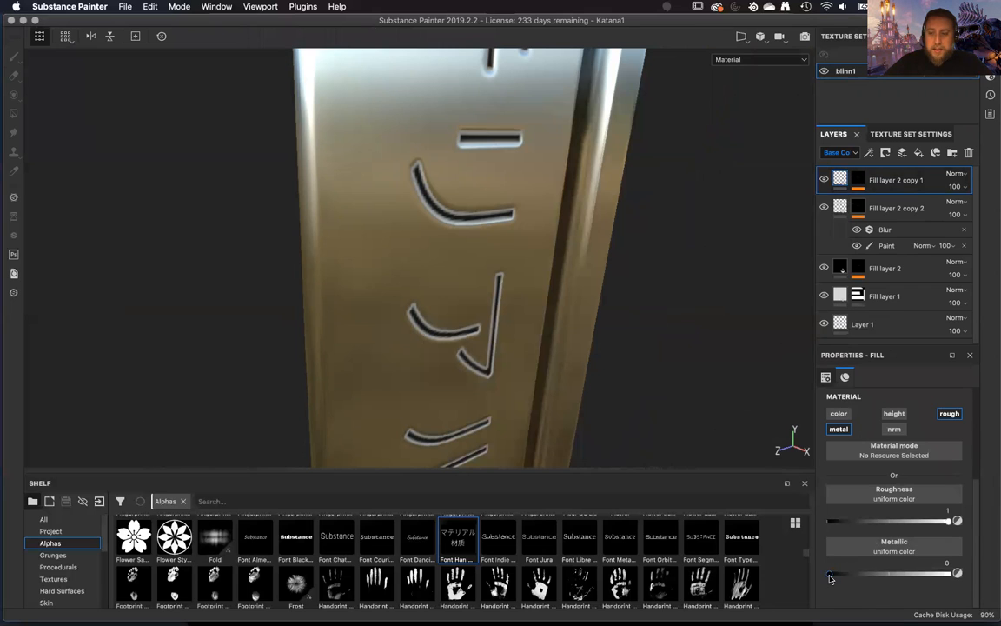
drag(926, 522, 806, 527)
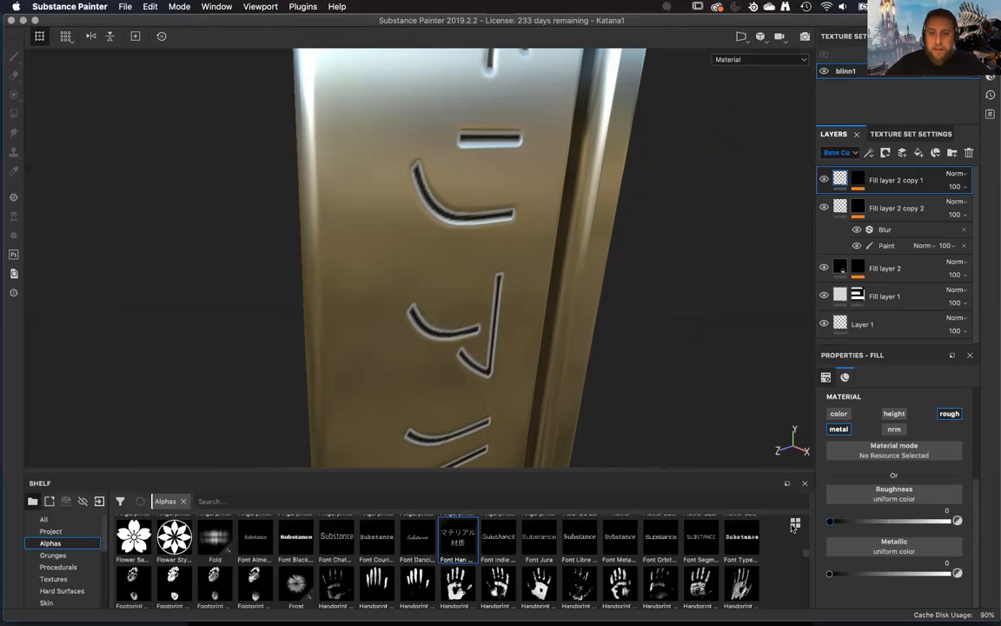
mouse_move(934, 521)
mouse_down()
mouse_move(860, 469)
mouse_move(775, 541)
mouse_up()
click(922, 521)
alt+drag(640, 379, 548, 387)
alt+middle_drag(547, 386, 550, 353)
alt+drag(550, 353, 543, 293)
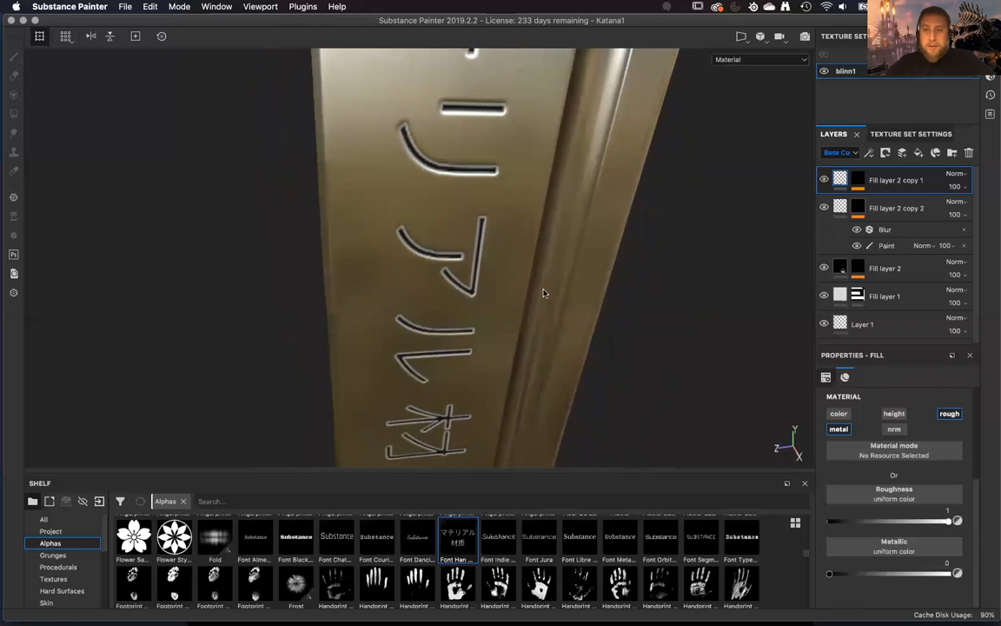
Try a Blur filter on the mask of Fill layer 2 copy 1 and remove it again.
click(861, 180)
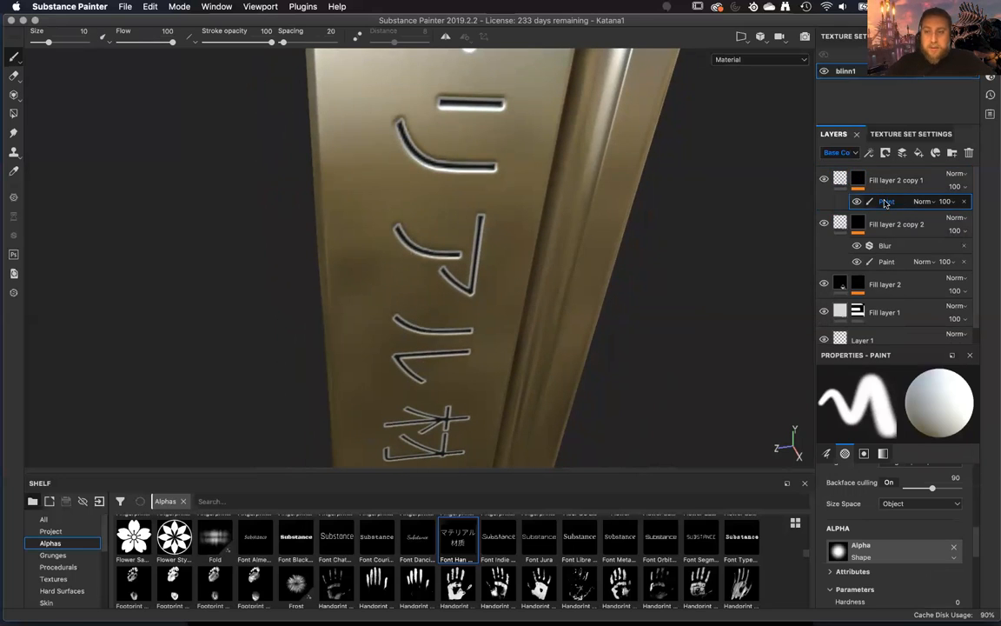
right_click(886, 204)
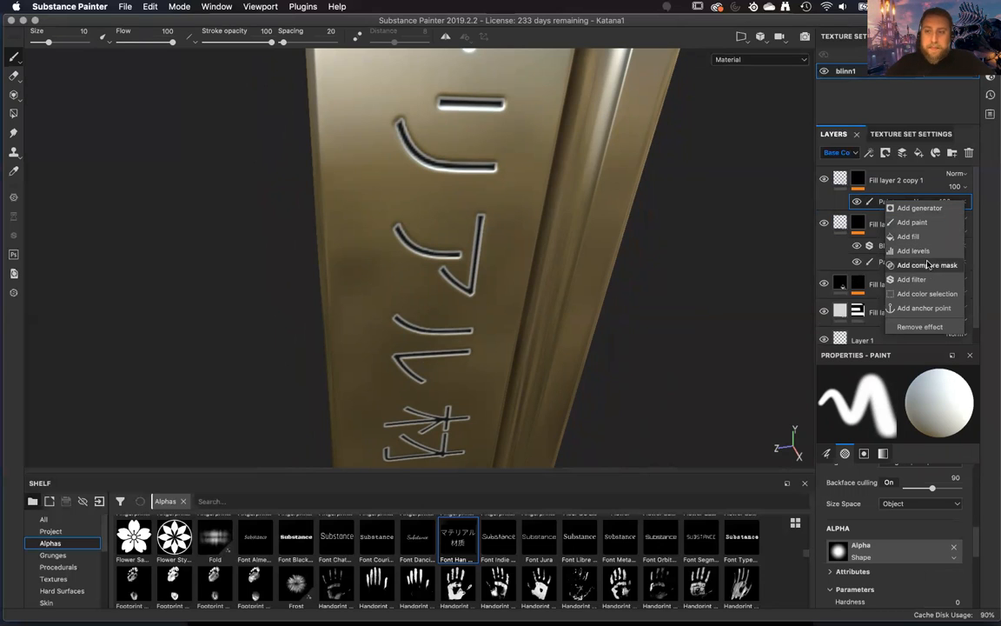
click(927, 280)
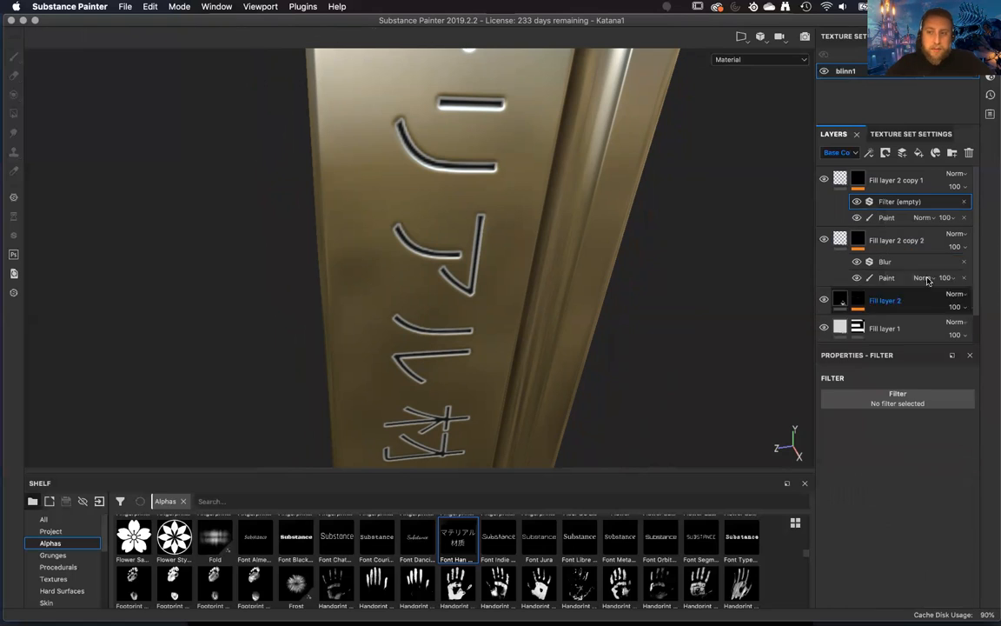
click(911, 396)
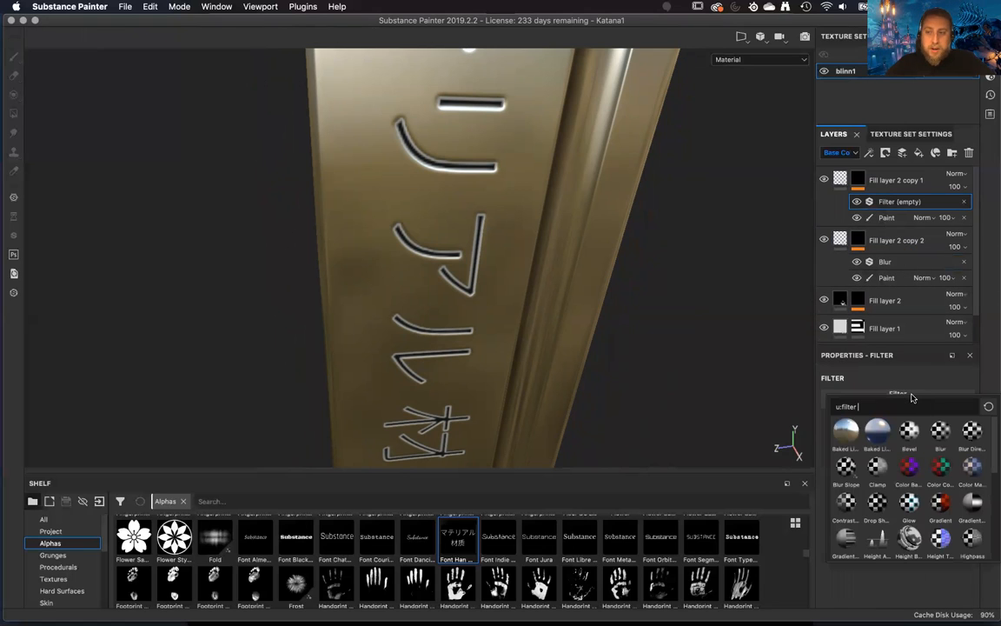
click(942, 432)
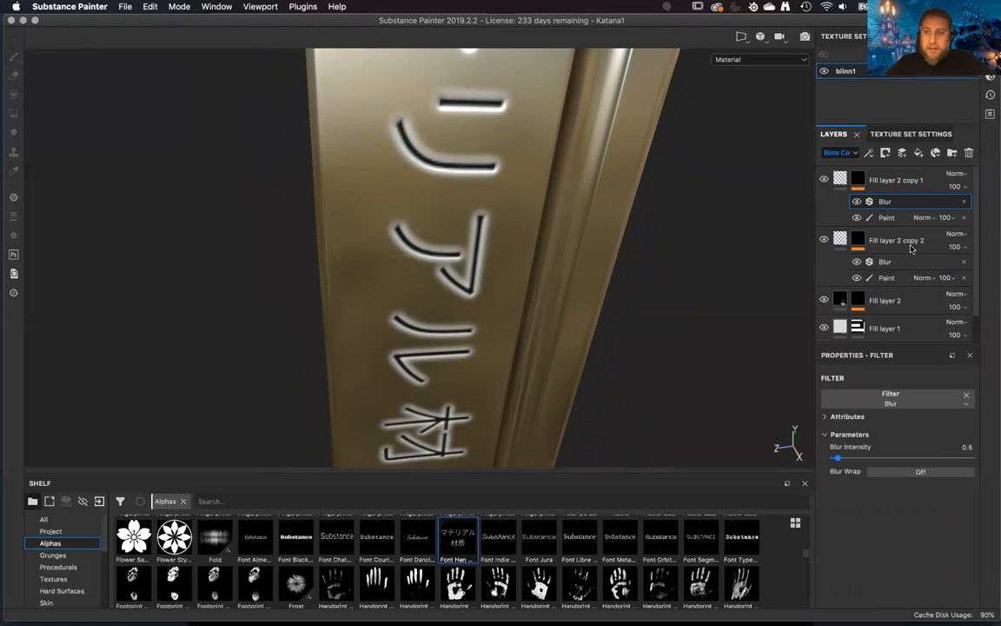
click(964, 201)
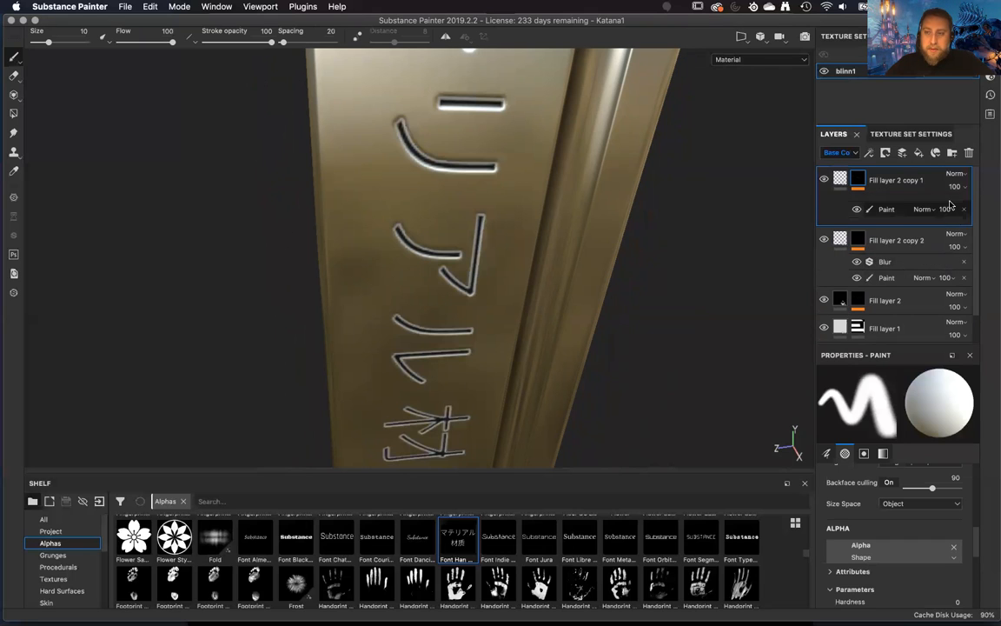
Add a Levels effect to the mask of Fill layer 2 copy 1 and raise its black input level to 0.987.
right_click(905, 206)
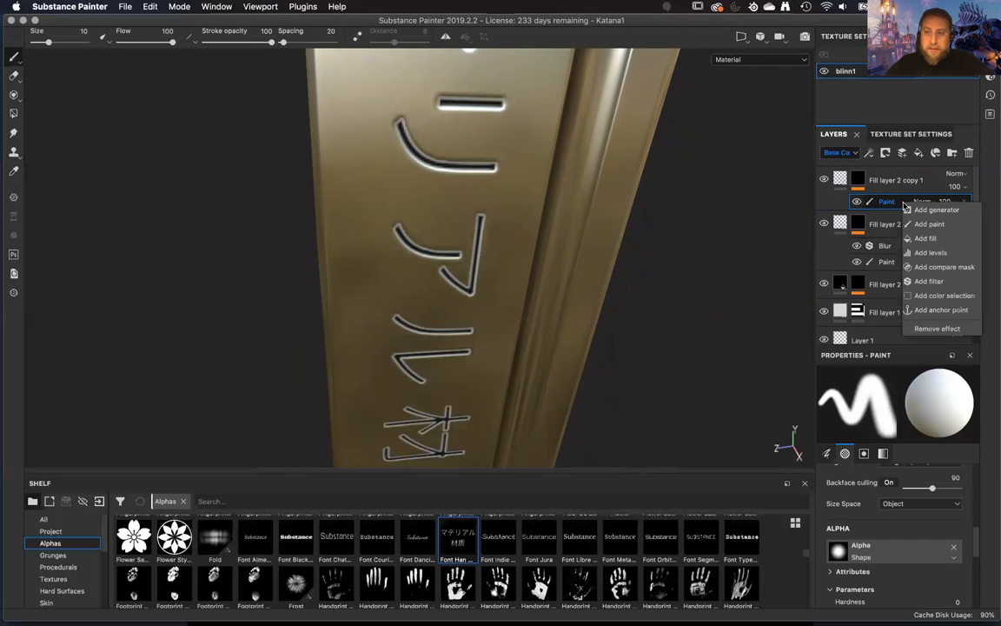
click(931, 252)
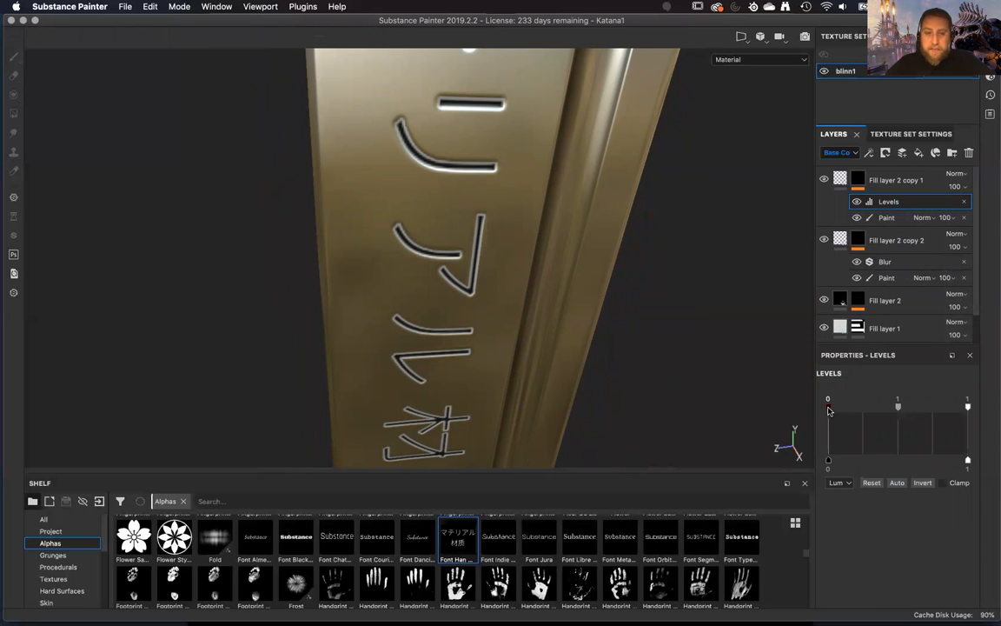
mouse_move(849, 413)
mouse_down()
mouse_move(930, 425)
mouse_move(935, 412)
mouse_up()
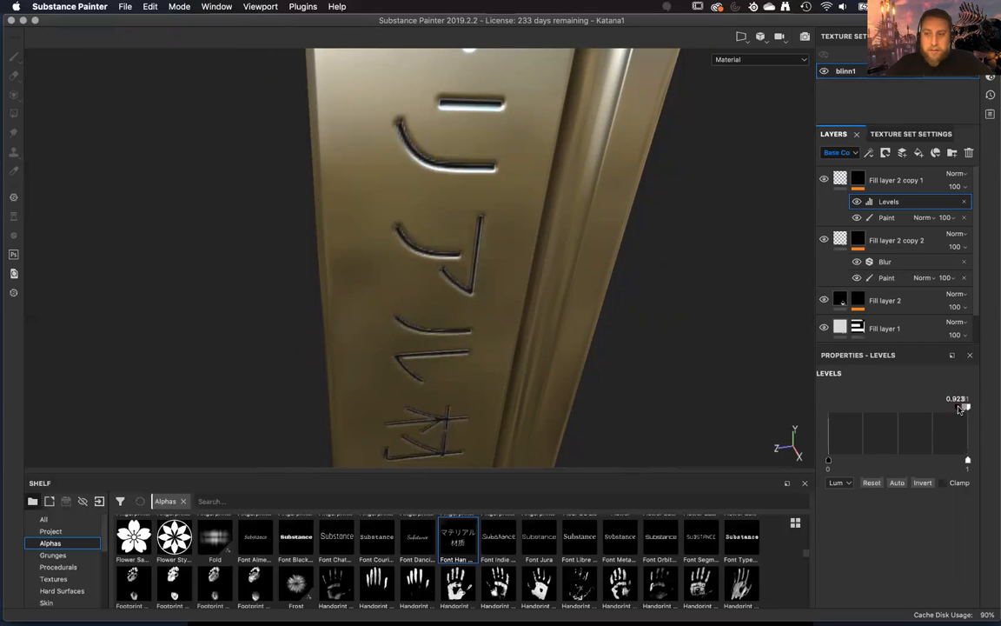
drag(967, 409, 966, 409)
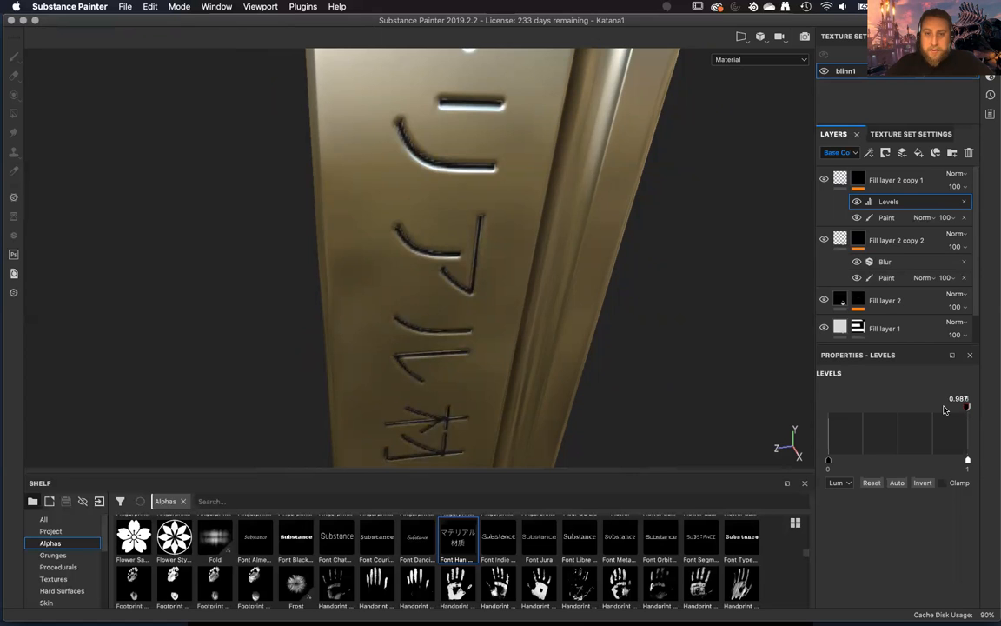
alt+right_drag(727, 444, 637, 442)
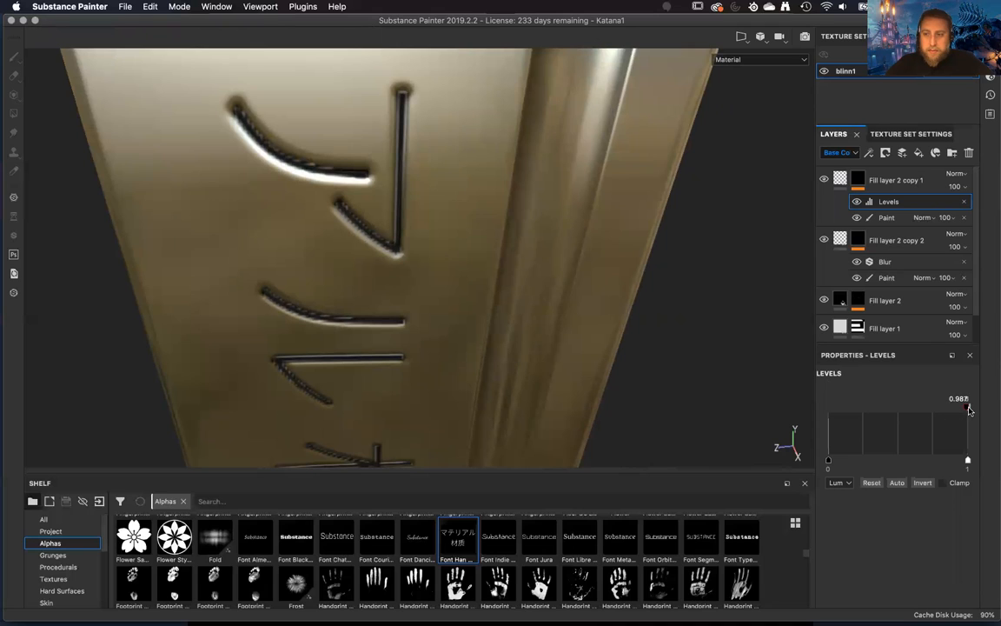
Set the Levels effect on Fill layer 2 copy 1's mask to a black input of 0.963 and white output of 0.483, and check the mask.
drag(969, 410, 963, 414)
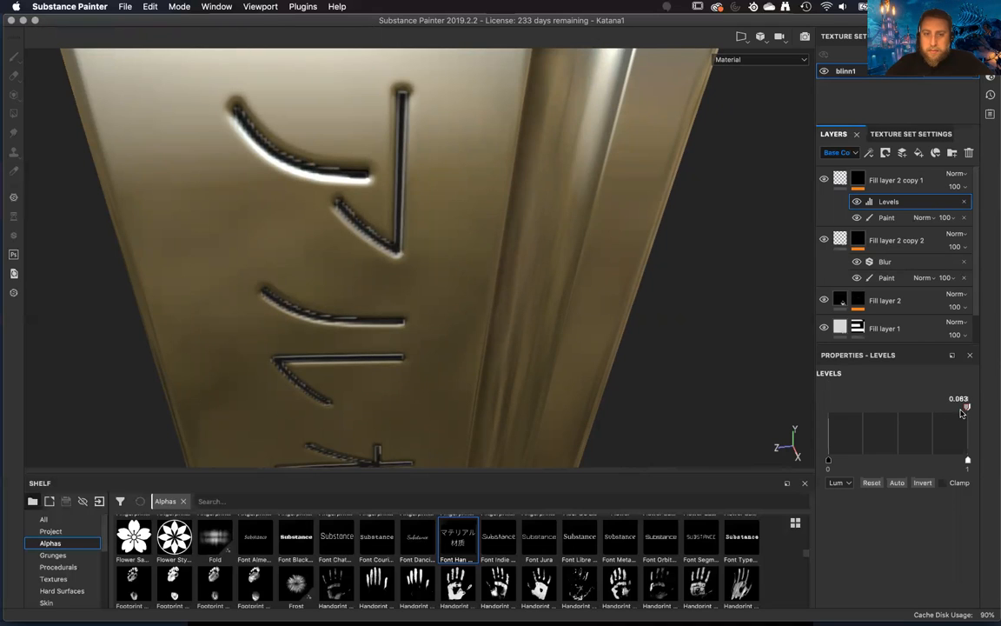
alt+drag(404, 139, 473, 335)
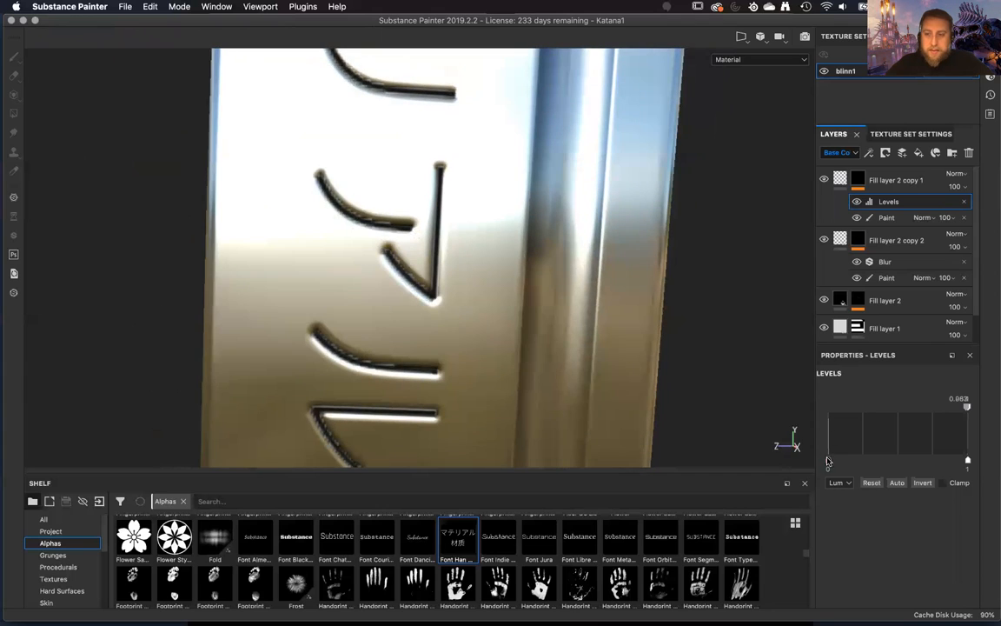
drag(864, 465, 845, 474)
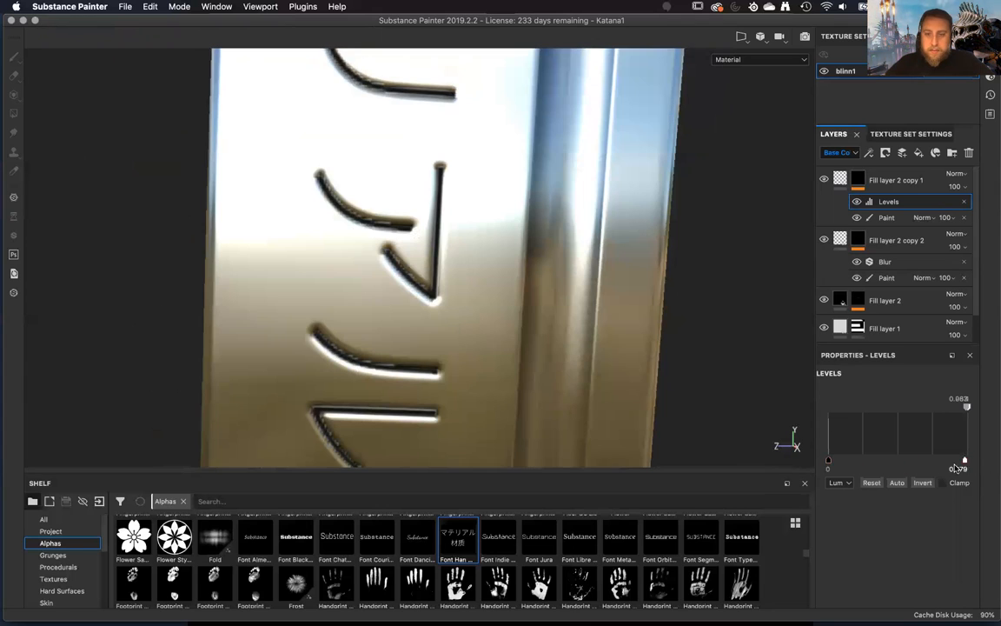
drag(902, 470, 895, 473)
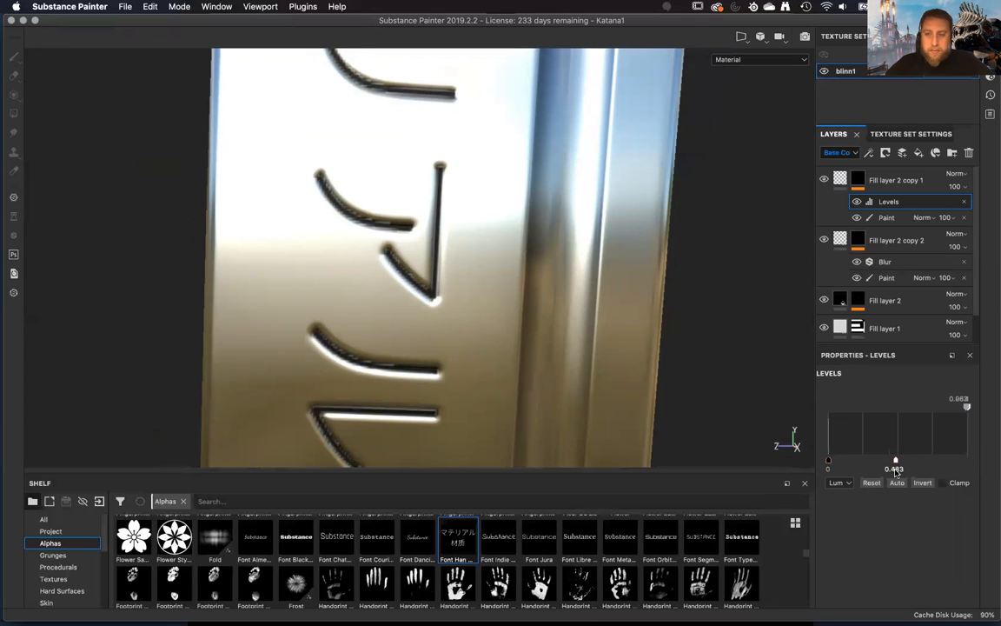
click(887, 217)
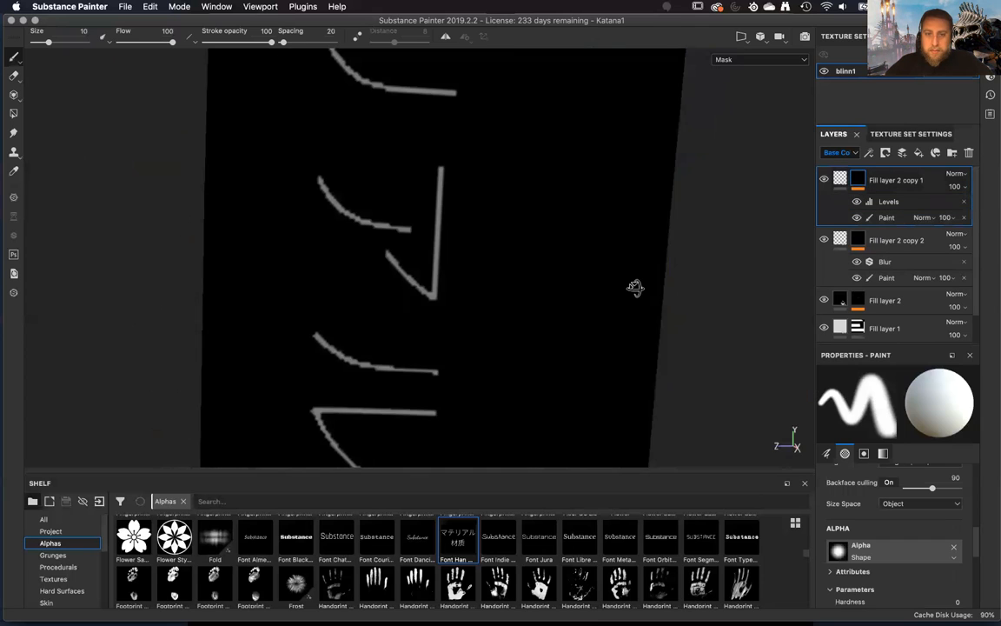
alt+drag(636, 288, 642, 289)
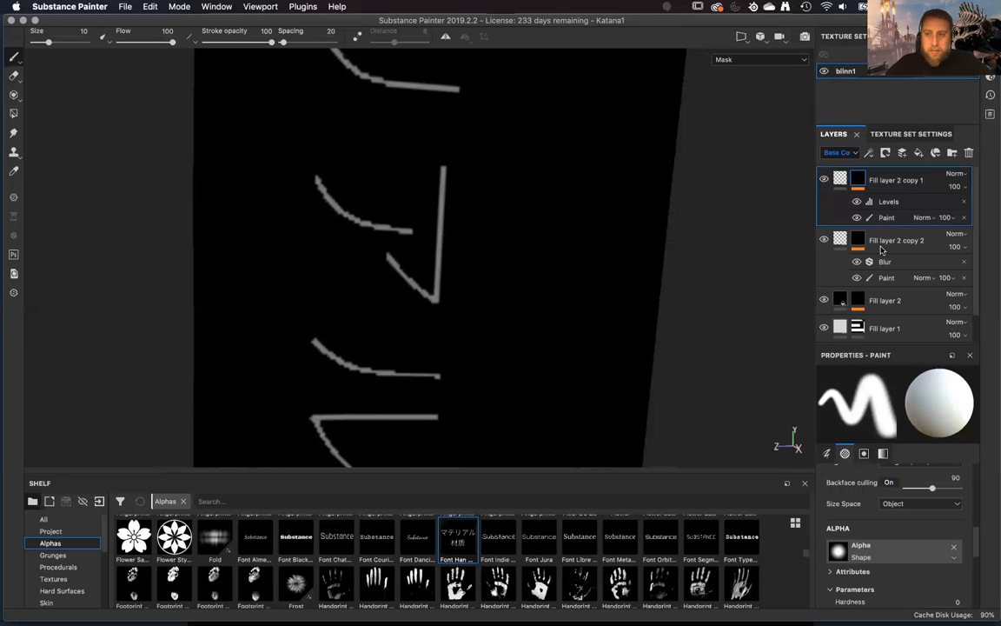
Lower the white output of the mask's Levels effect on Fill layer 2 copy 1 to 0.137 and compare the mask with the fill.
click(841, 179)
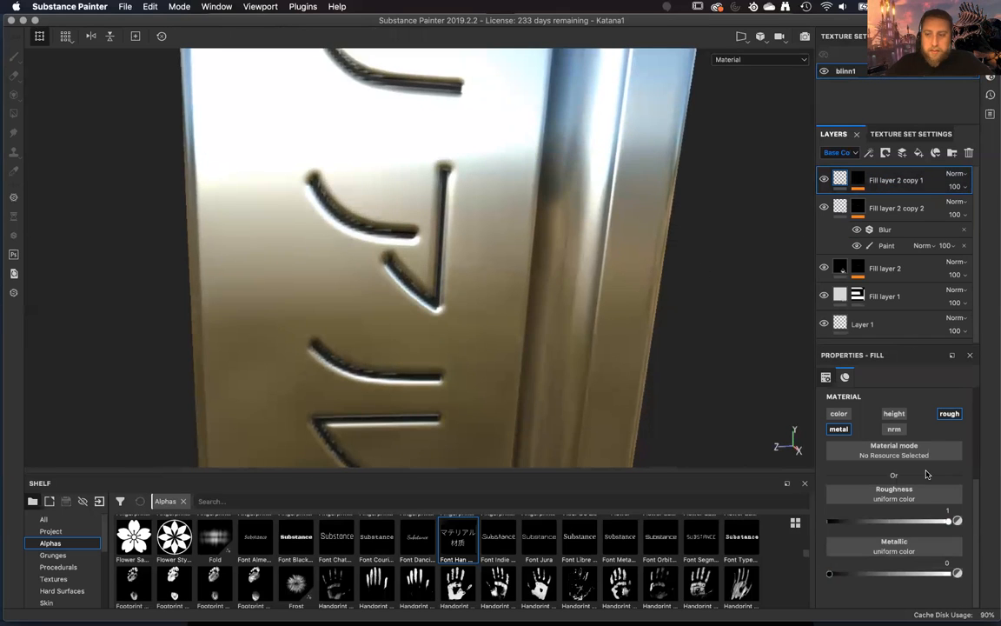
click(858, 179)
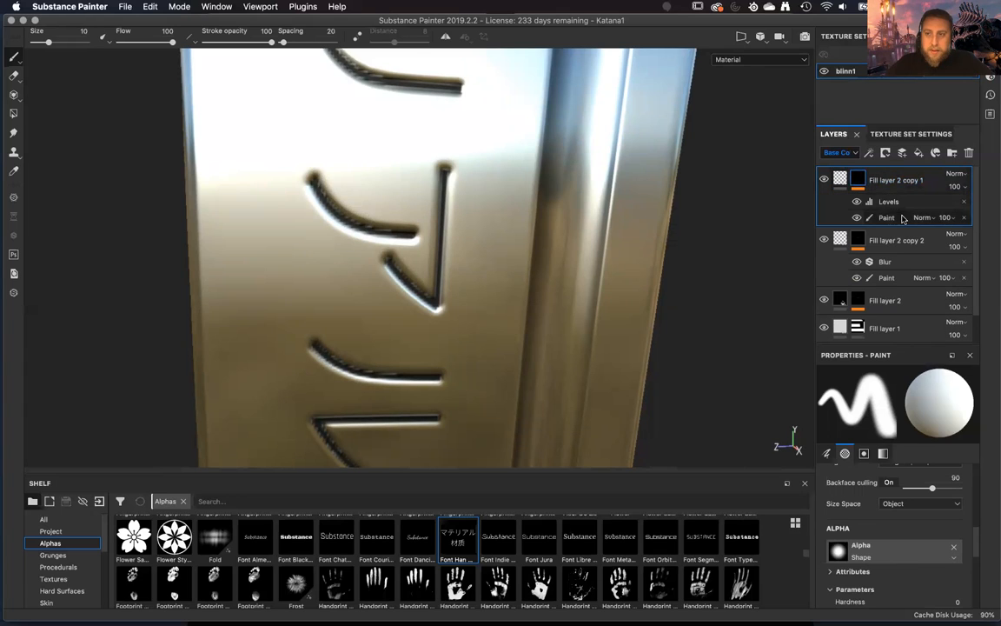
click(890, 201)
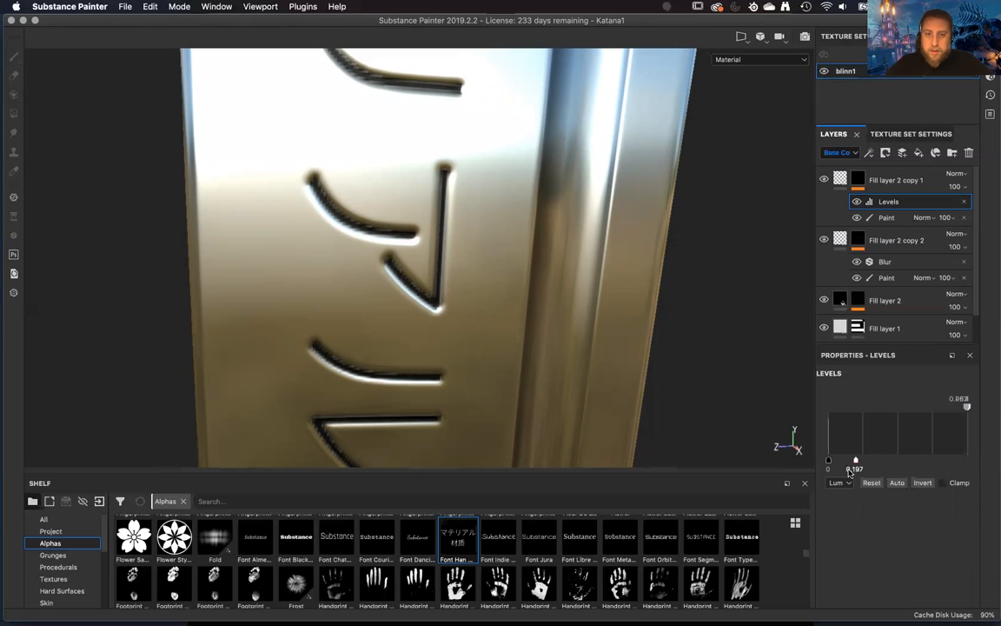
click(858, 180)
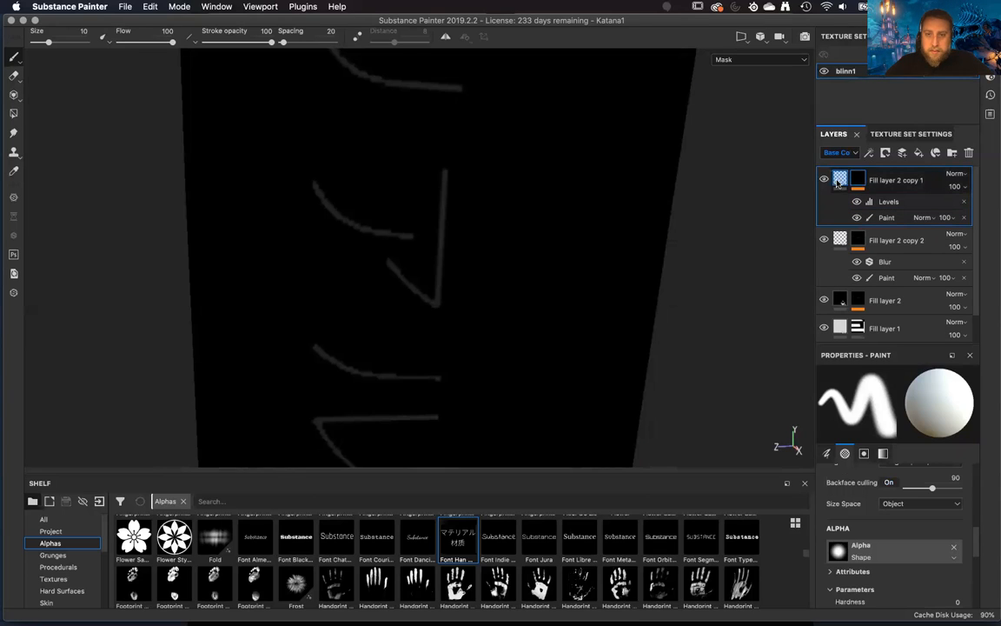
click(837, 183)
Inspect the blade lettering in the Base Color, Roughness and Metallic channel views.
alt+drag(660, 340, 640, 260)
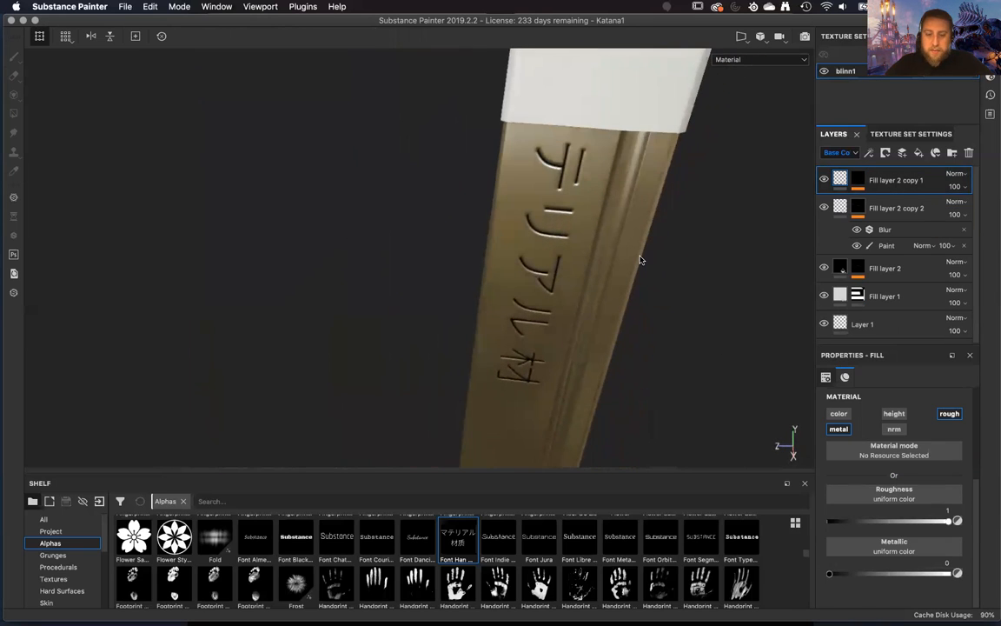
alt+right_drag(575, 275, 659, 423)
alt+drag(659, 422, 646, 409)
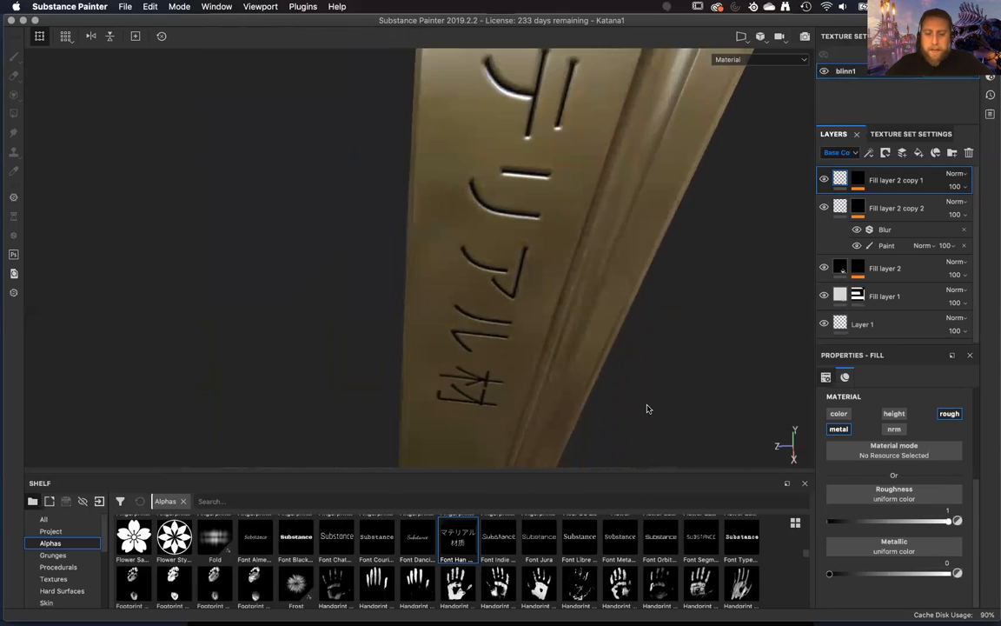
key(c)
key(c)
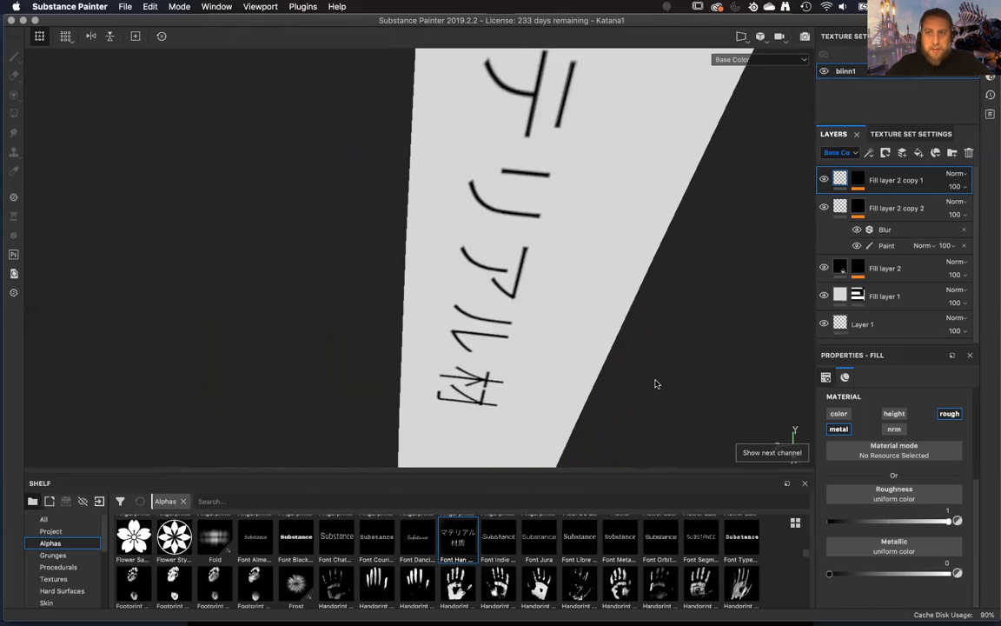
key(c)
key(c)
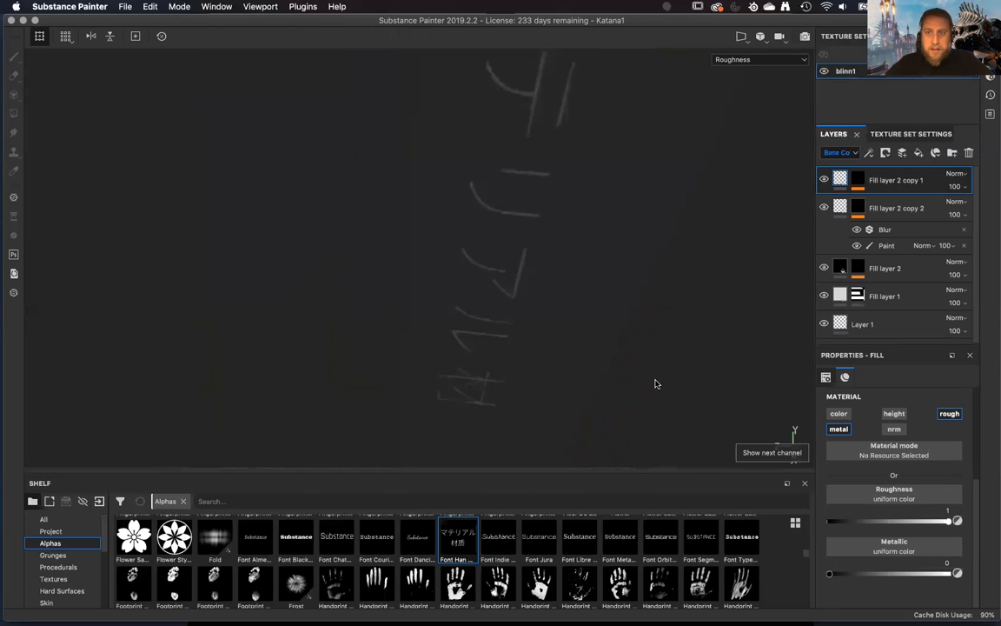
key(c)
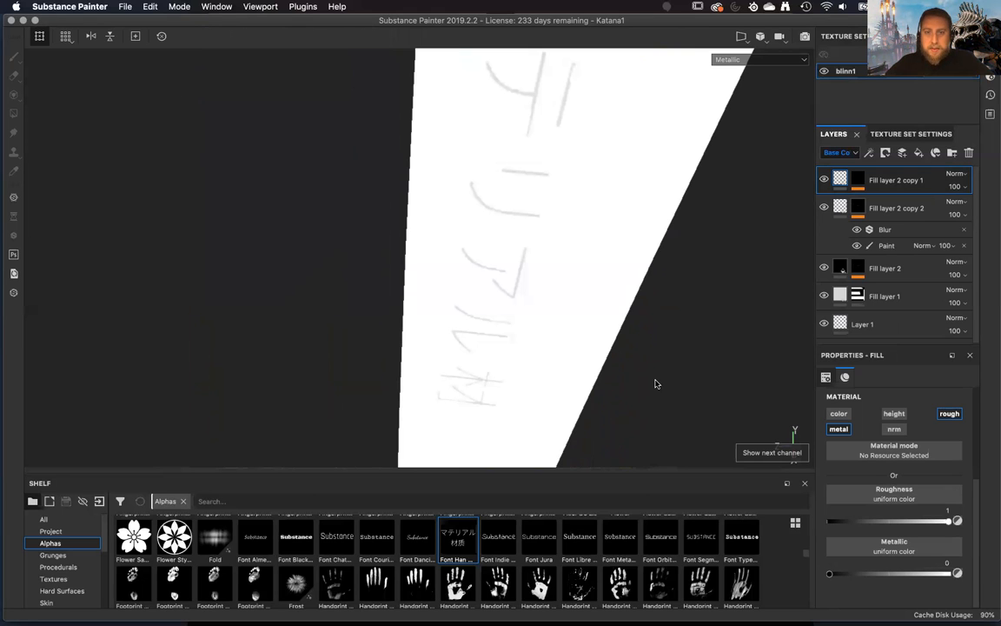
alt+drag(650, 382, 658, 332)
Return to the Material view and examine the engraved lettering on the blade from several angles.
key(m)
alt+drag(538, 319, 554, 143)
alt+right_drag(555, 143, 578, 228)
alt+drag(579, 229, 633, 302)
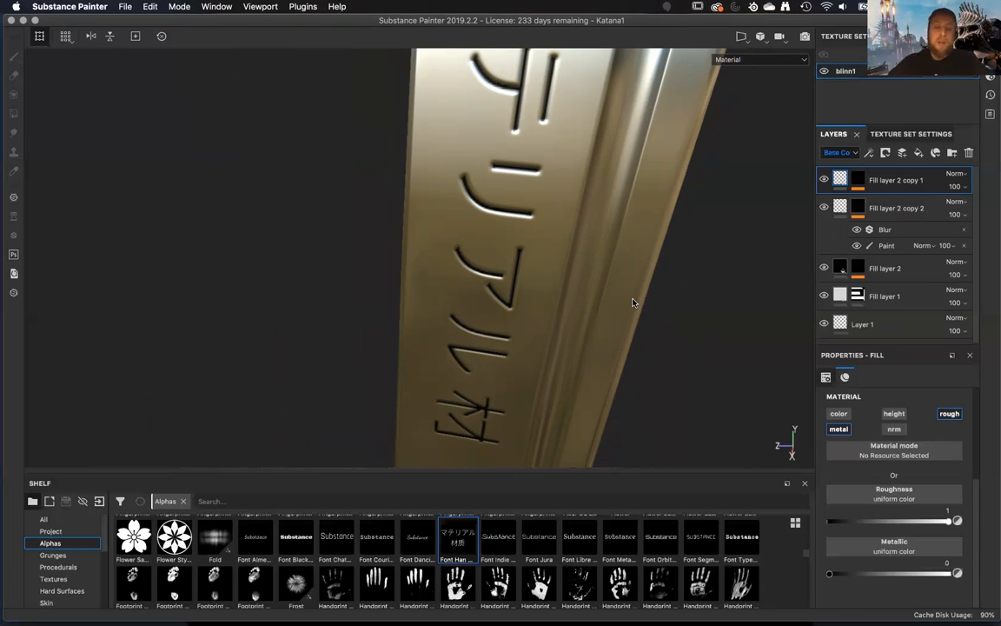
alt+drag(512, 303, 506, 242)
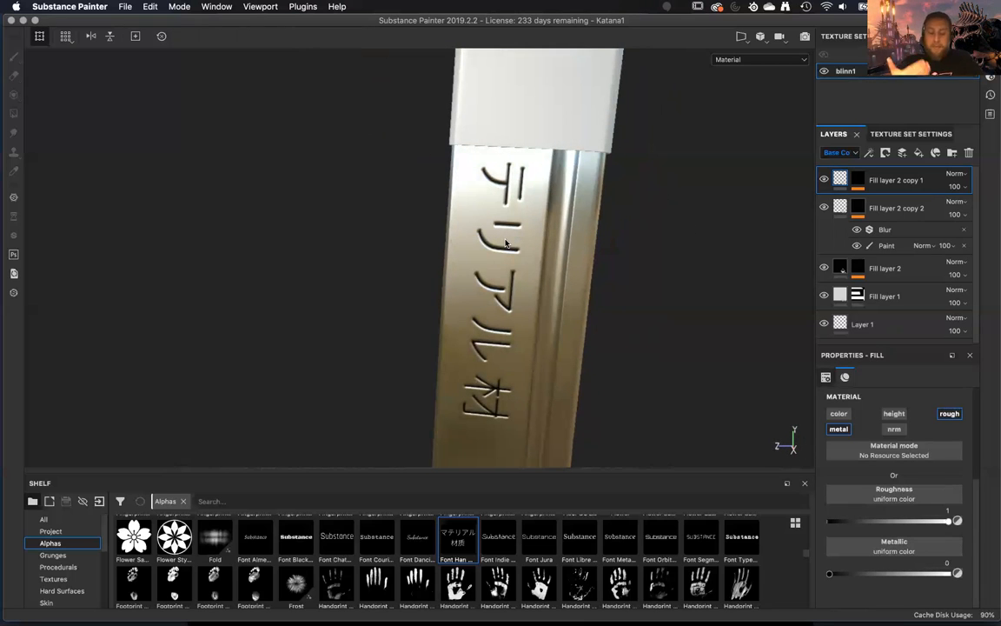
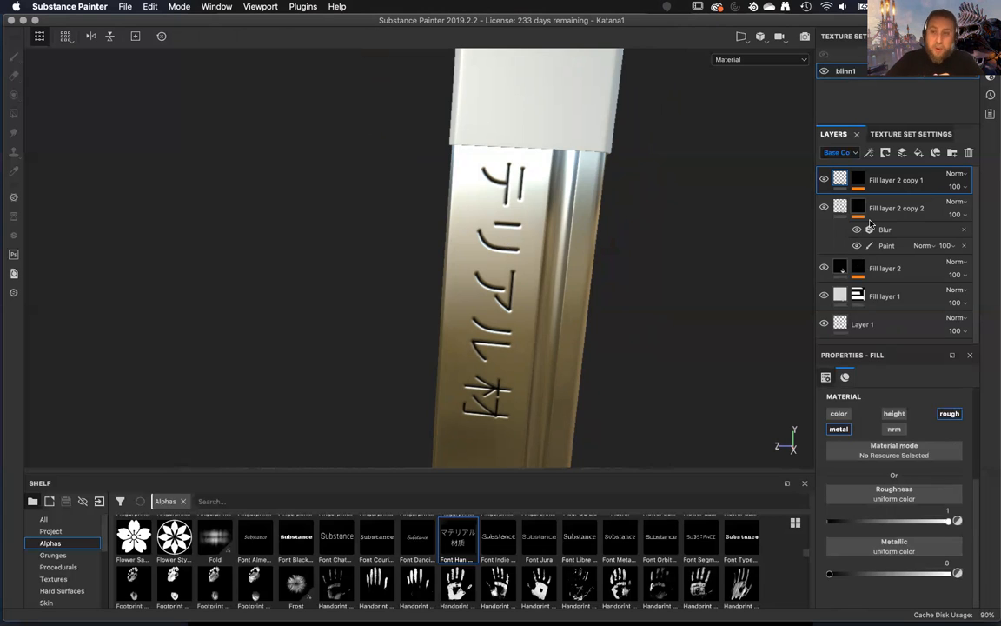
Review the baked mesh maps assigned to the blinn1 texture set.
click(911, 134)
scroll(879, 296, down, 5)
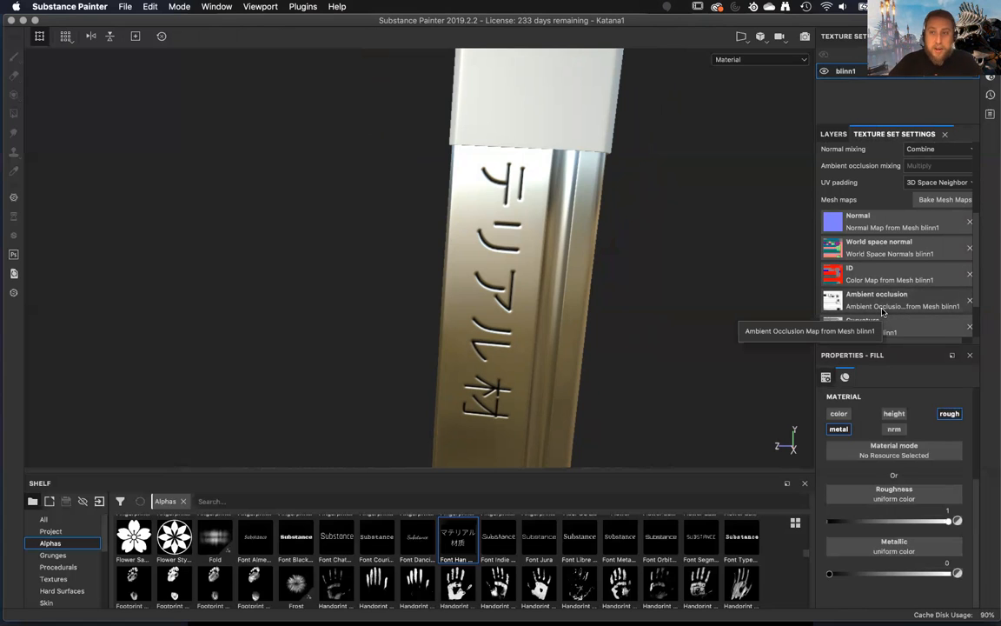
scroll(882, 311, up, 5)
click(835, 135)
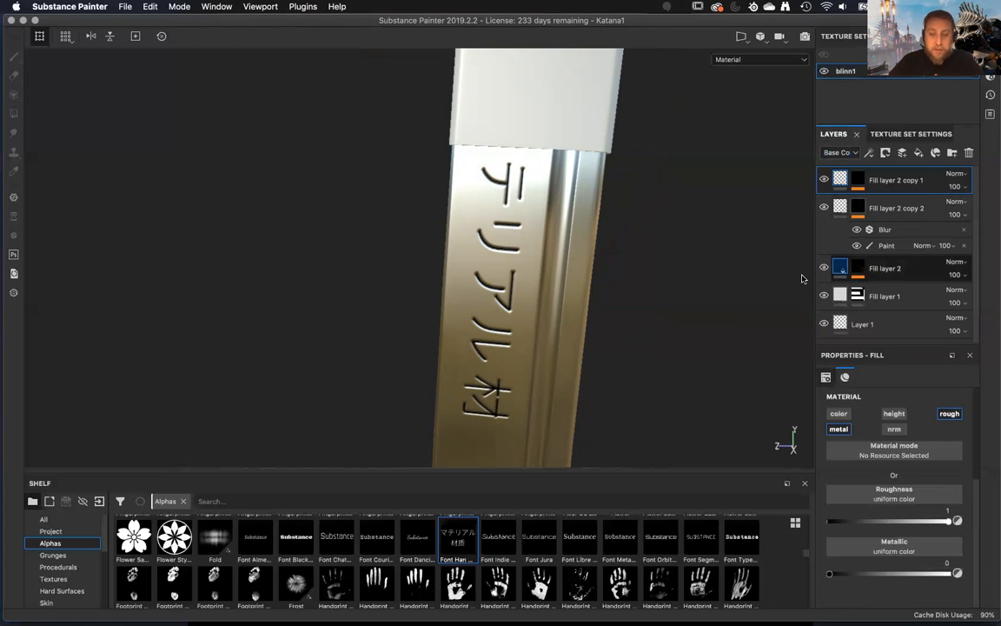
Examine the engraved lettering, edges and reflections on both sides of the blade from several angles.
alt+middle_drag(601, 355, 572, 261)
alt+right_drag(572, 262, 623, 282)
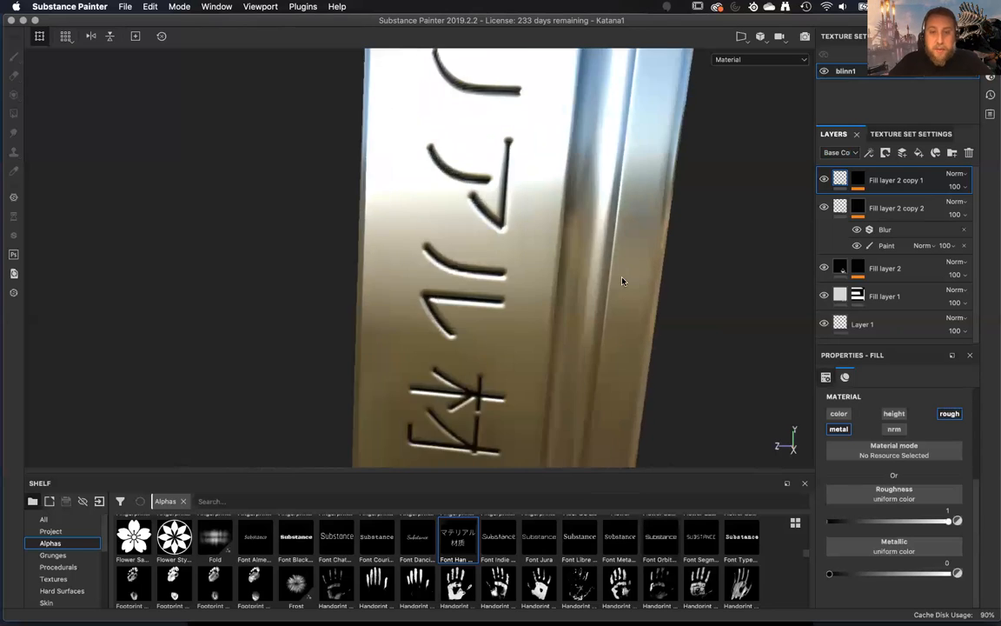
alt+middle_drag(623, 281, 594, 330)
alt+right_drag(594, 331, 559, 405)
alt+drag(559, 405, 412, 241)
alt+drag(465, 275, 417, 229)
alt+middle_drag(417, 229, 430, 320)
mouse_move(429, 319)
alt+right_down()
mouse_move(372, 107)
mouse_move(430, 321)
alt+right_up()
alt+middle_drag(430, 322, 426, 236)
alt+right_drag(427, 237, 427, 143)
alt+drag(427, 143, 654, 357)
alt+right_drag(654, 357, 491, 159)
alt+drag(491, 159, 606, 219)
alt+right_drag(606, 219, 562, 291)
alt+middle_drag(562, 291, 566, 305)
alt+drag(566, 305, 550, 362)
alt+middle_drag(550, 361, 542, 283)
alt+right_drag(542, 282, 601, 295)
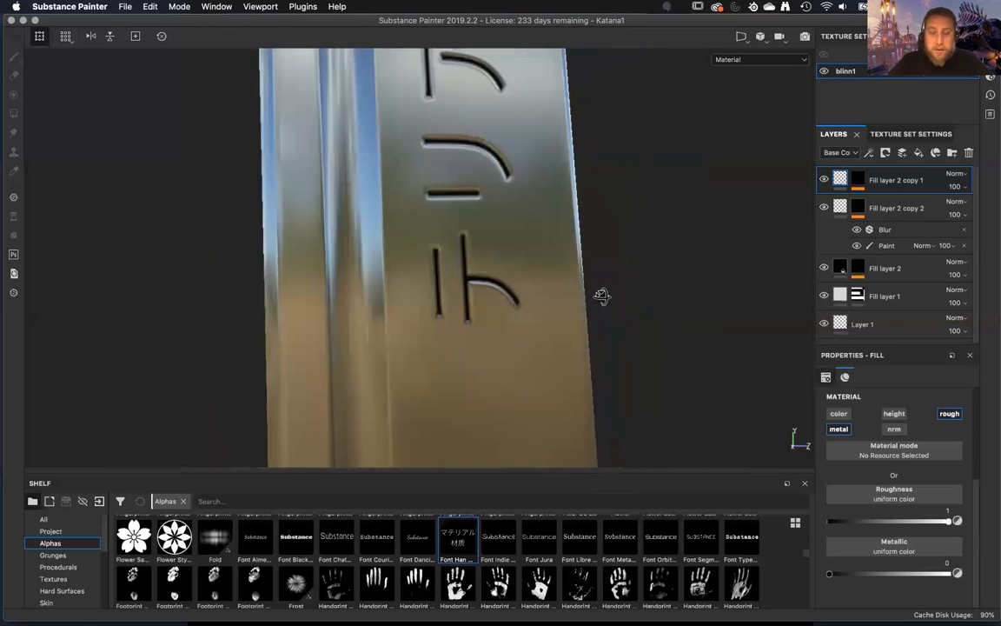
alt+drag(601, 295, 566, 317)
alt+middle_drag(566, 317, 564, 330)
alt+drag(563, 330, 291, 457)
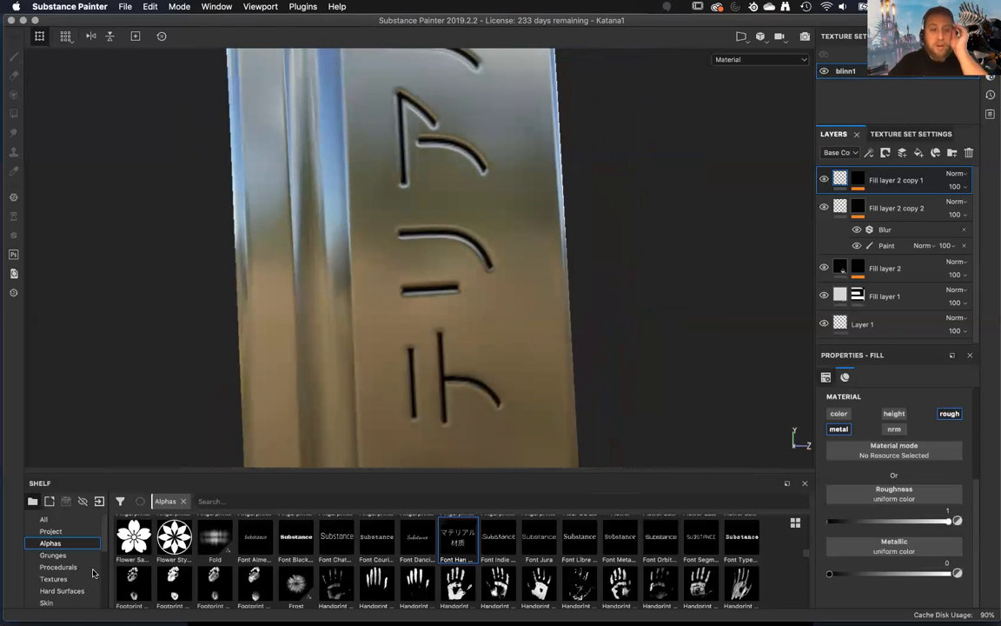
scroll(60, 582, down, 3)
scroll(60, 591, down, 2)
scroll(61, 590, up, 4)
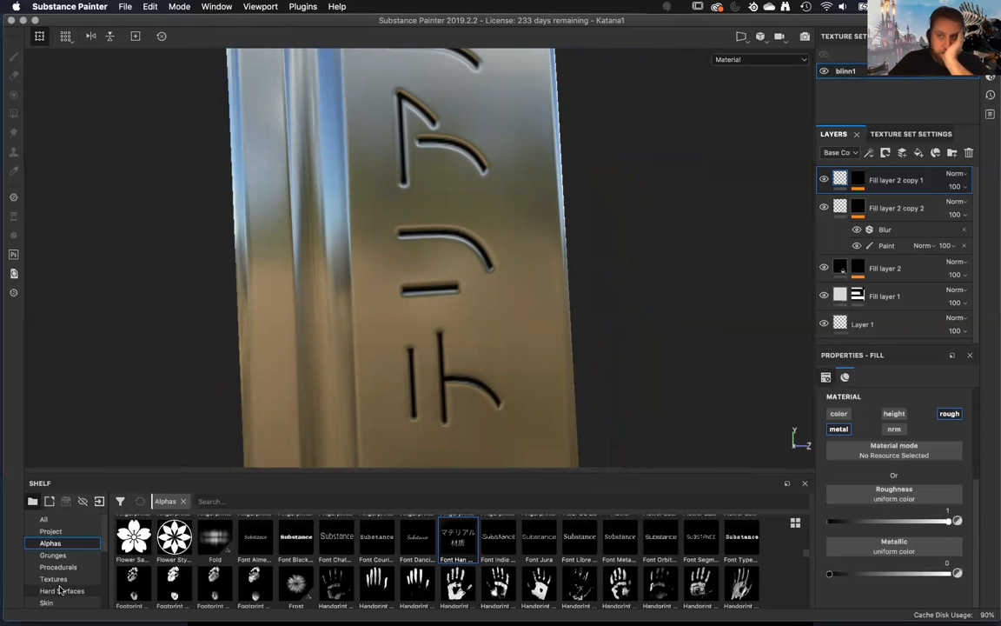
right_click(935, 181)
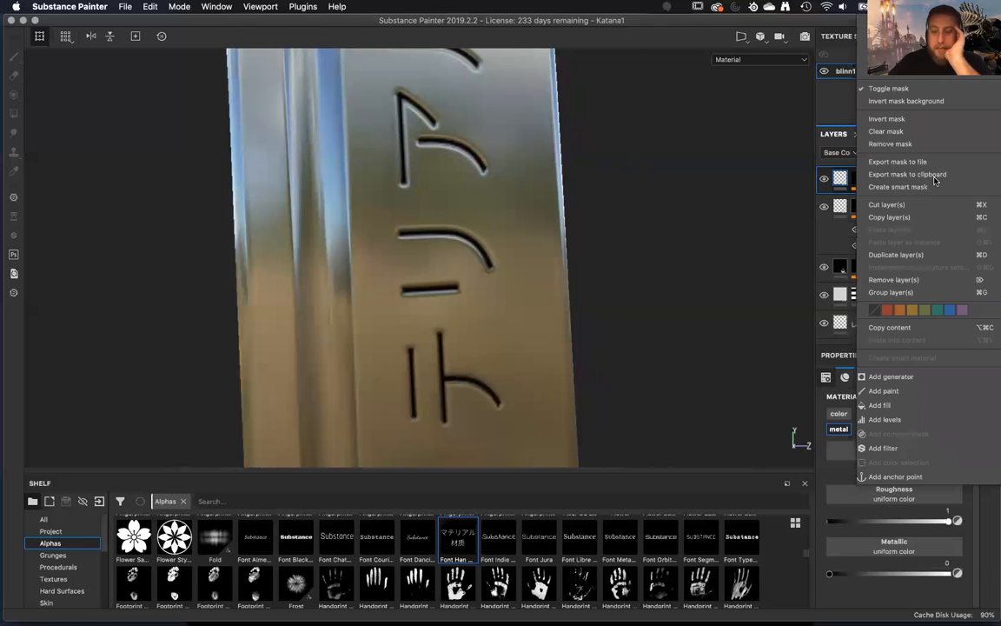
click(765, 199)
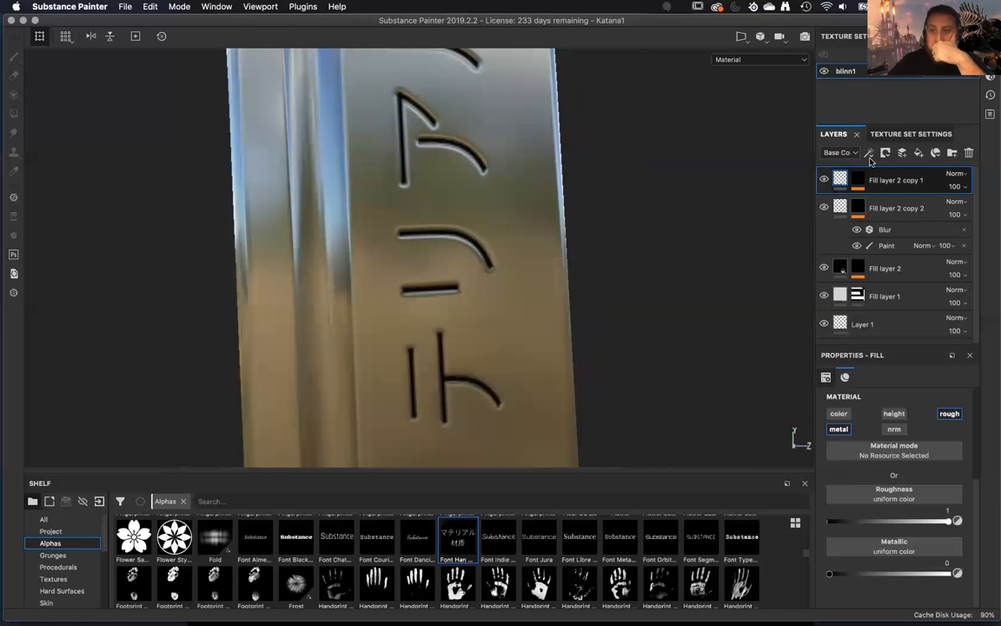
Add a fill layer above Fill layer 2 copy 1, limit it to the color channel and set its base color to black.
click(919, 154)
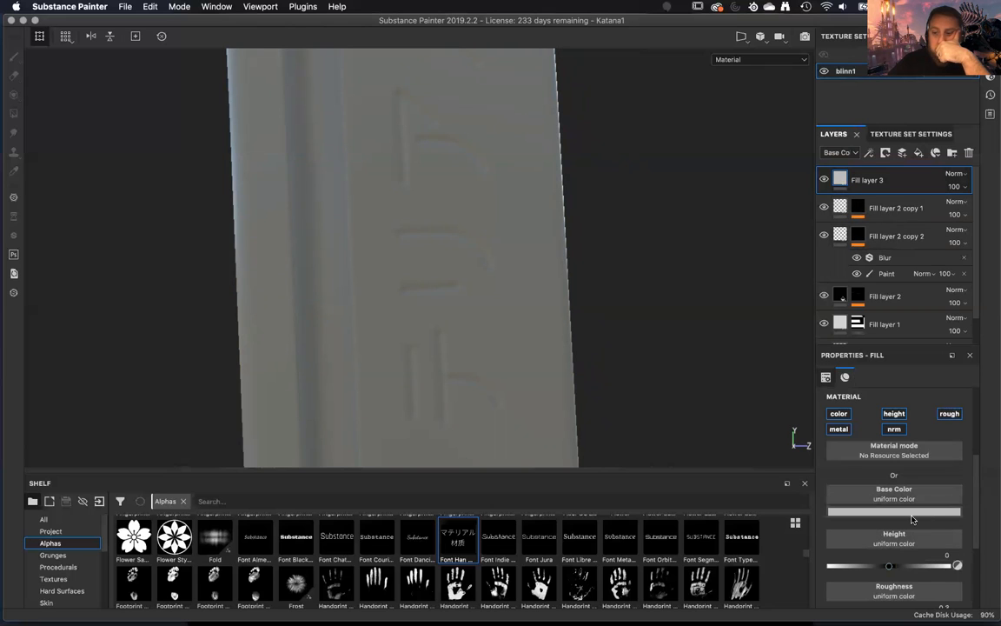
click(895, 414)
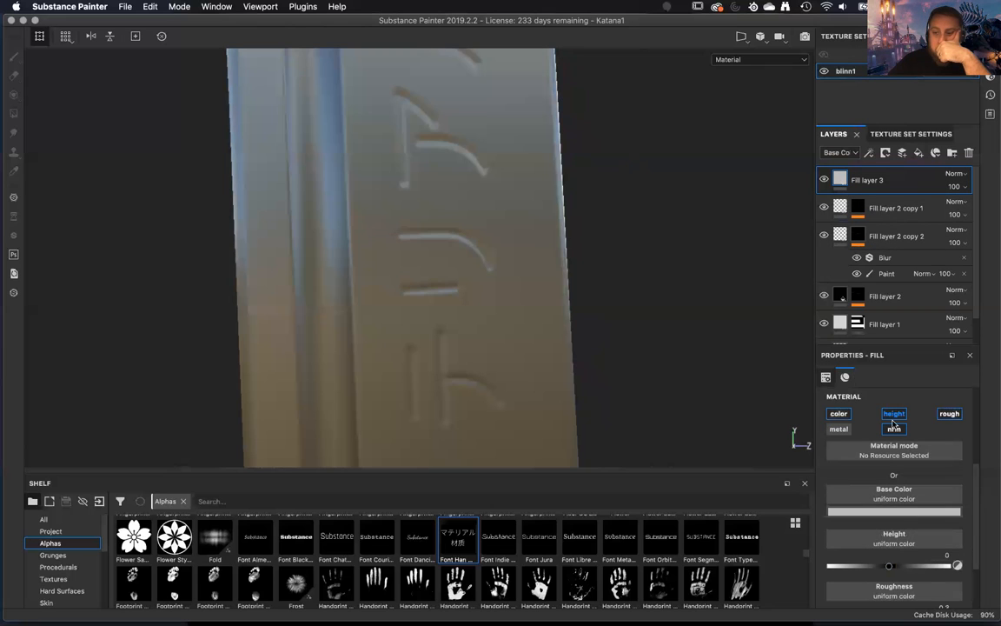
click(949, 414)
click(880, 512)
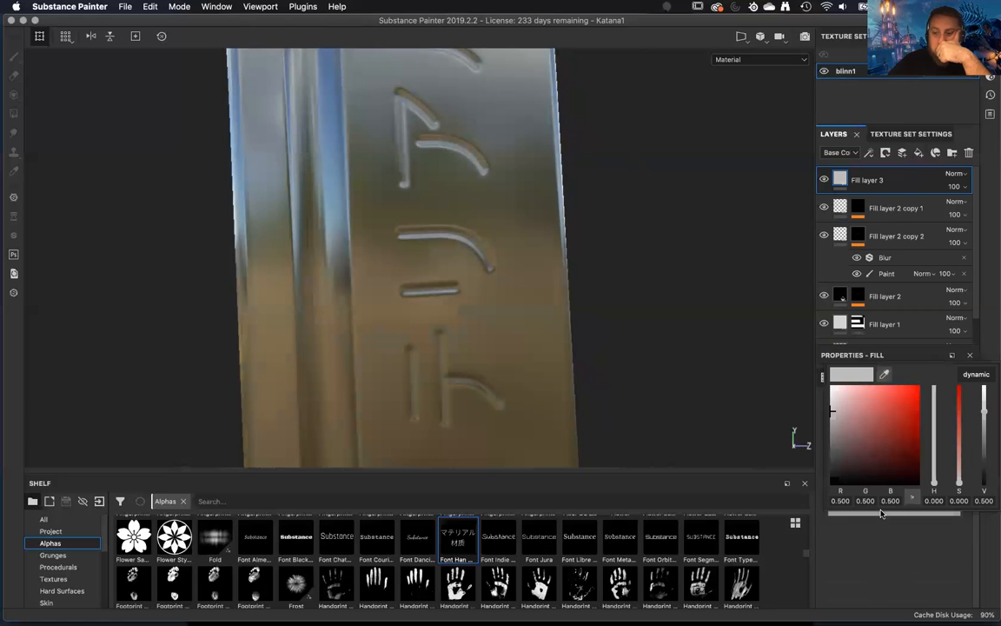
drag(830, 413, 825, 500)
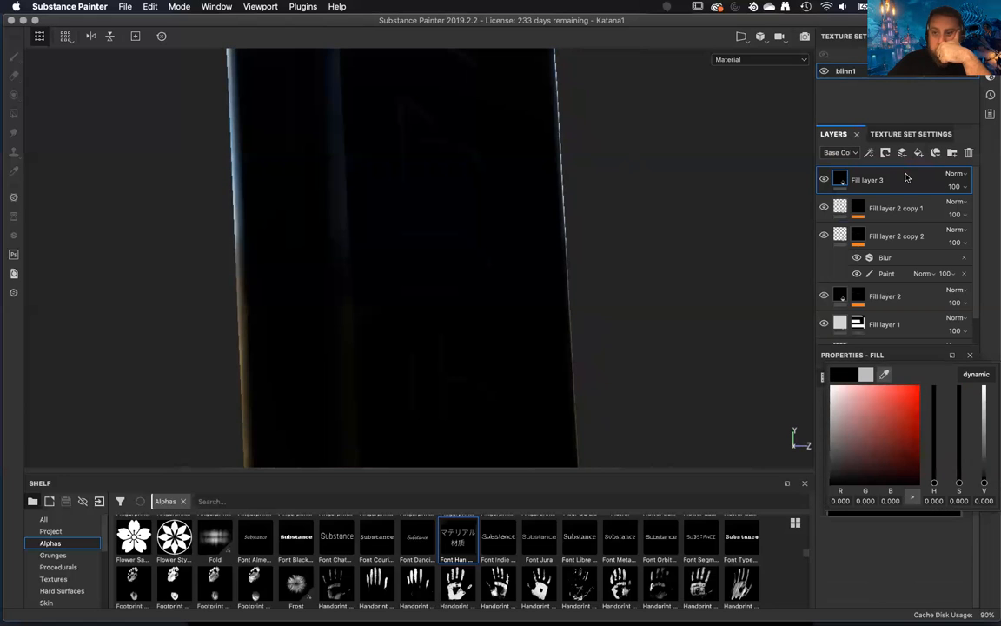
Give Fill layer 3 a black mask and add a Metal Edge Wear generator to that mask.
right_click(905, 178)
click(921, 33)
right_click(926, 178)
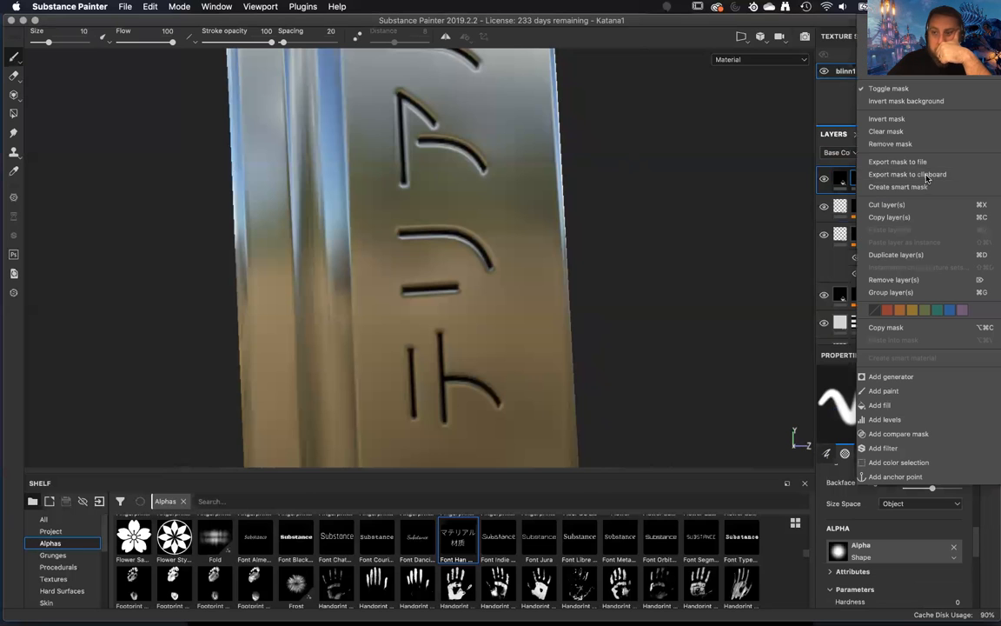
click(891, 377)
right_click(882, 202)
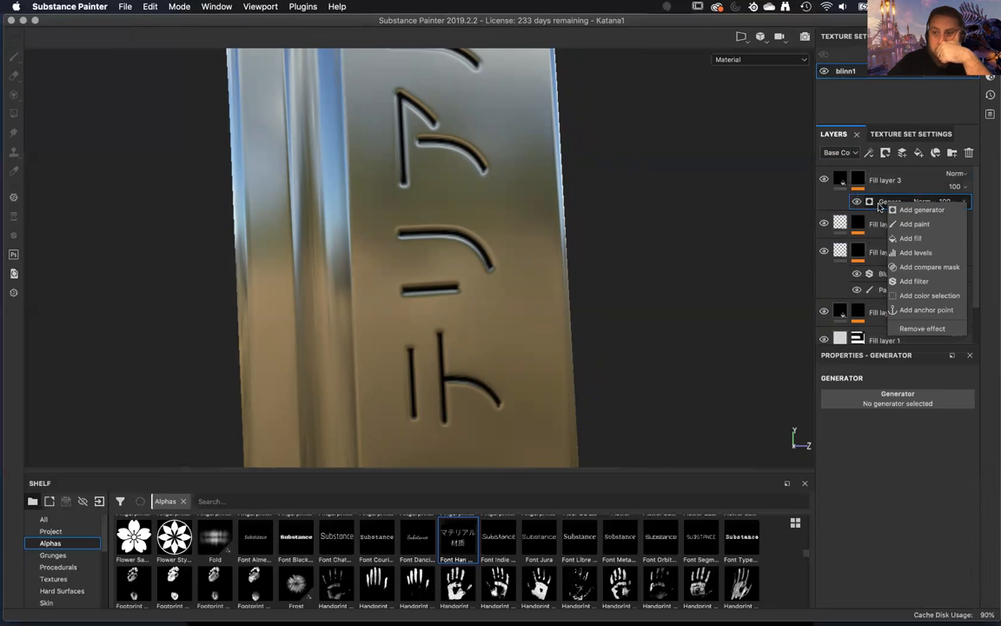
key(Escape)
click(898, 393)
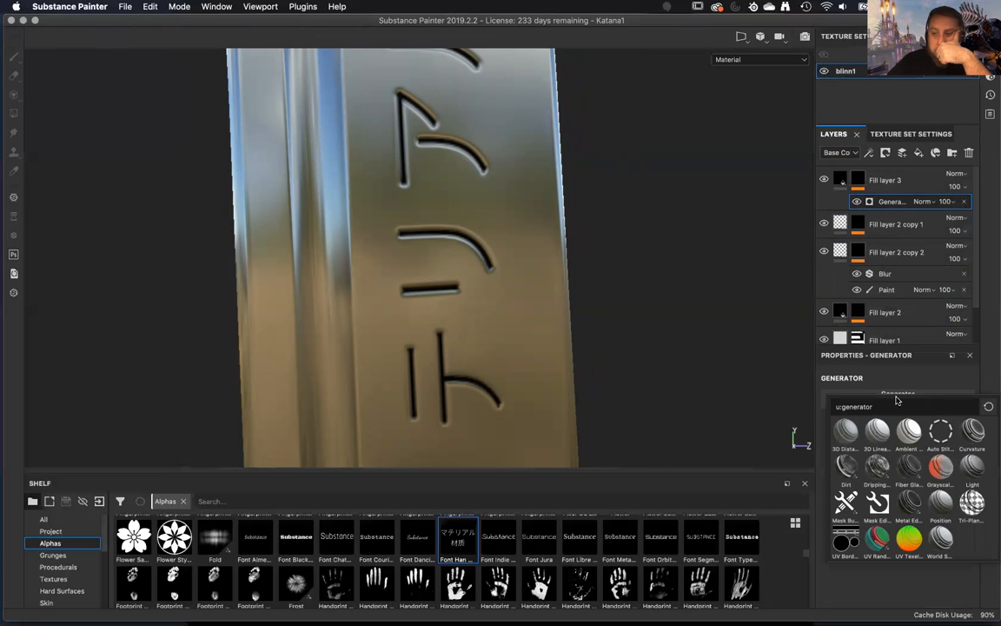
click(910, 503)
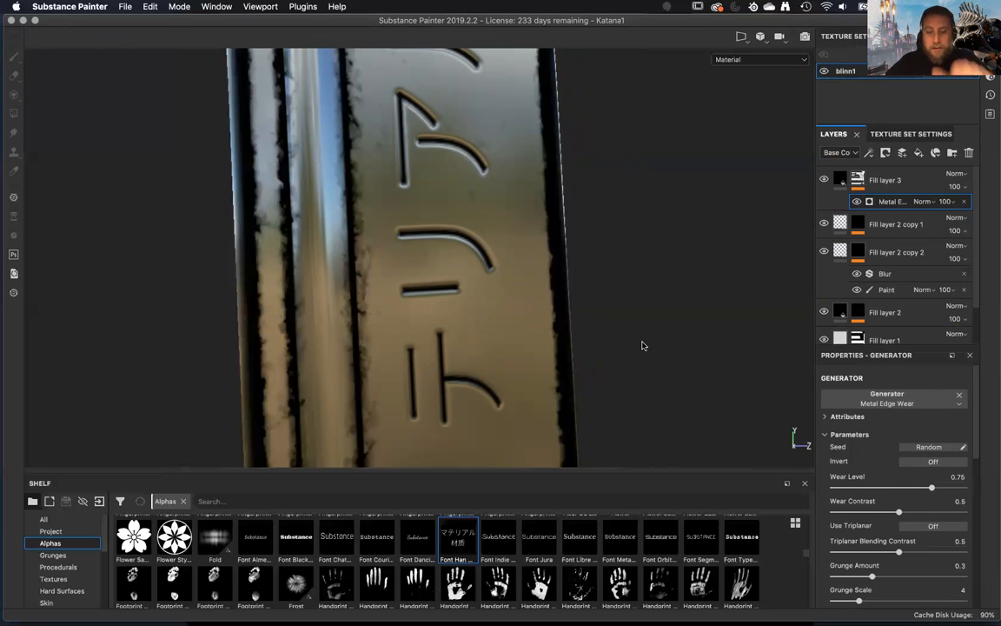
Set the Metal Edge Wear generator's wear level to 0.55, wear contrast to 0.3 and grunge amount to 0.37.
alt+drag(539, 383, 467, 328)
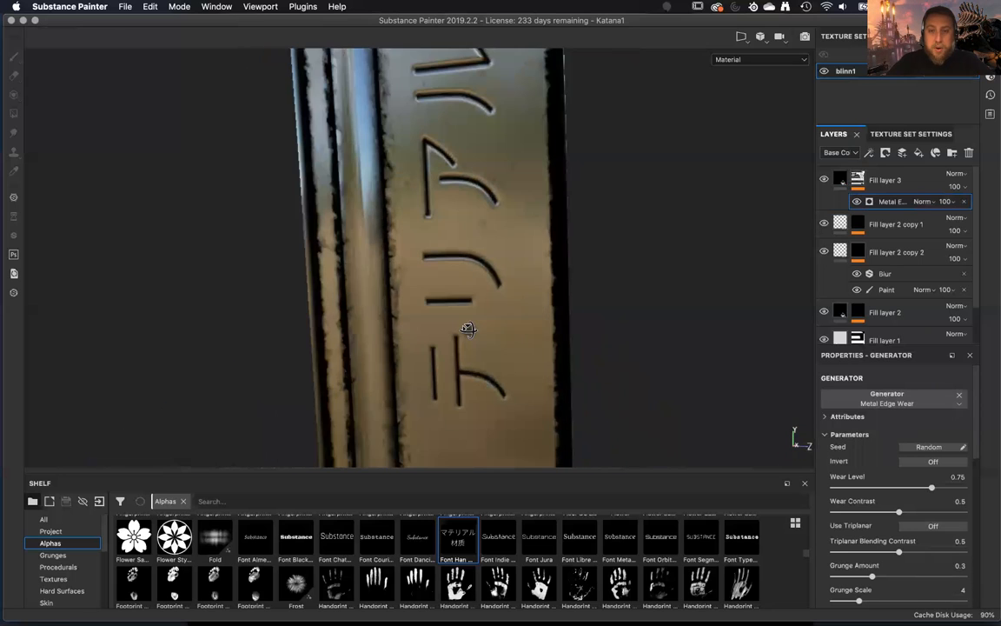
drag(910, 494, 828, 512)
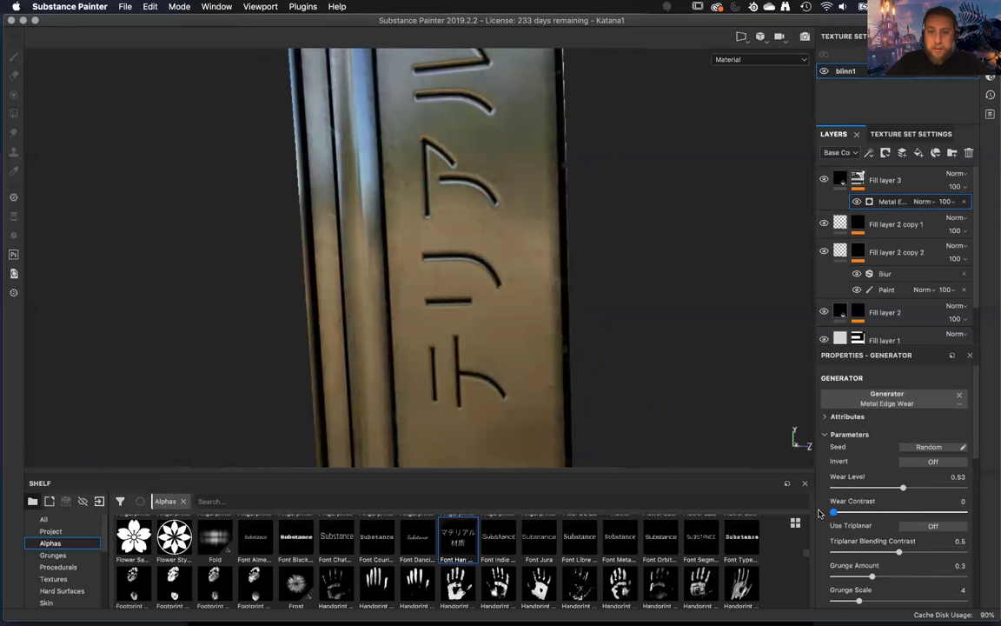
alt+drag(571, 222, 607, 235)
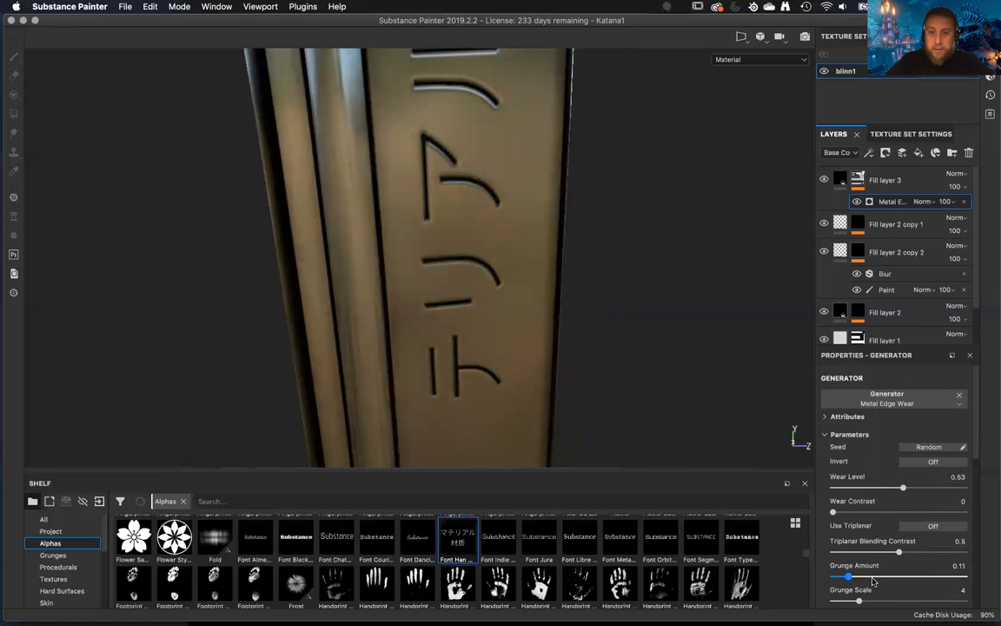
alt+drag(606, 312, 592, 340)
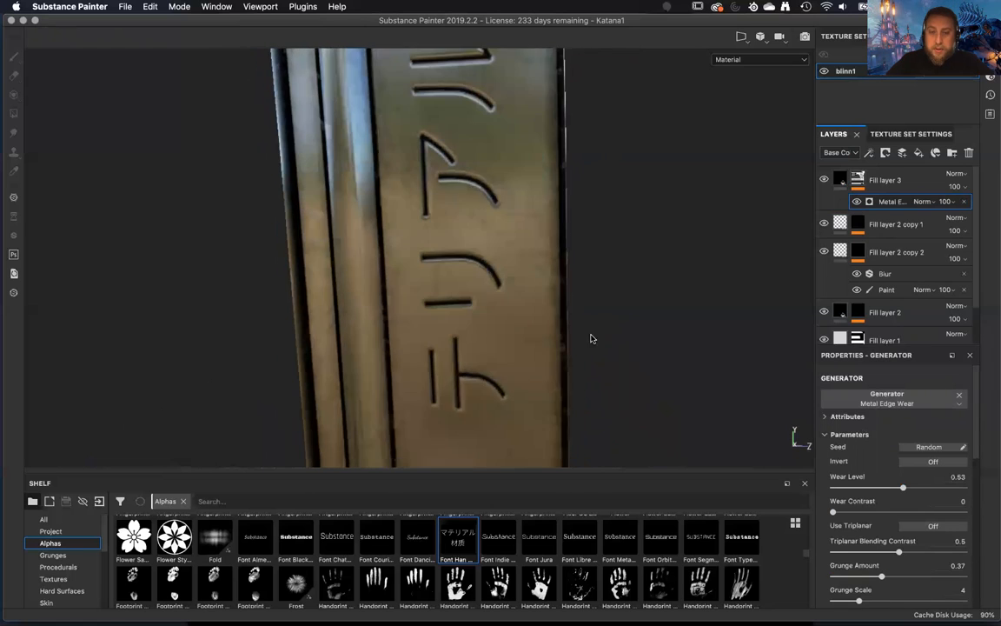
drag(862, 492, 906, 492)
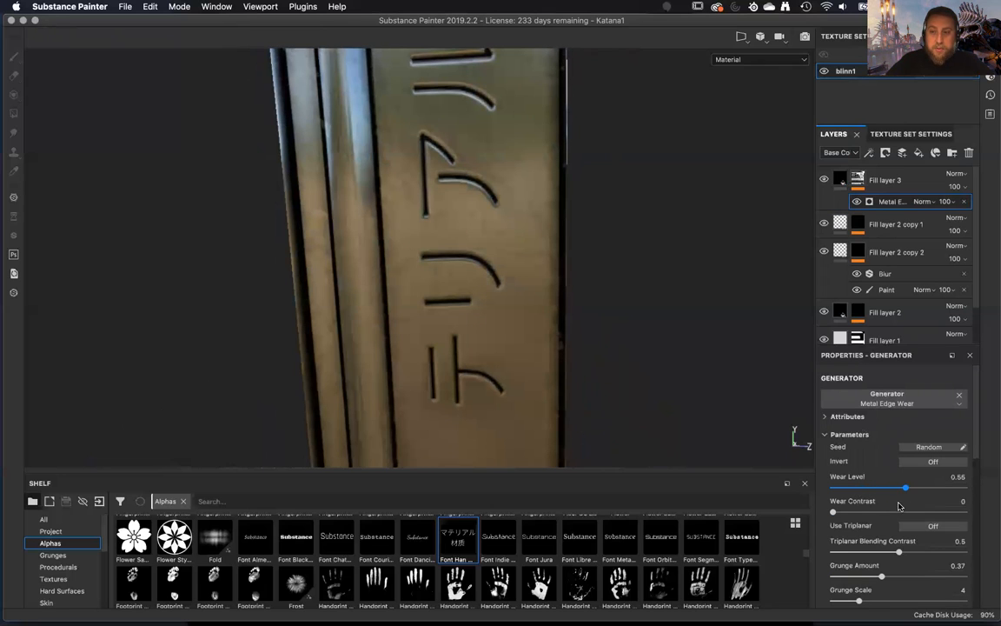
drag(865, 512, 993, 515)
drag(927, 525, 910, 524)
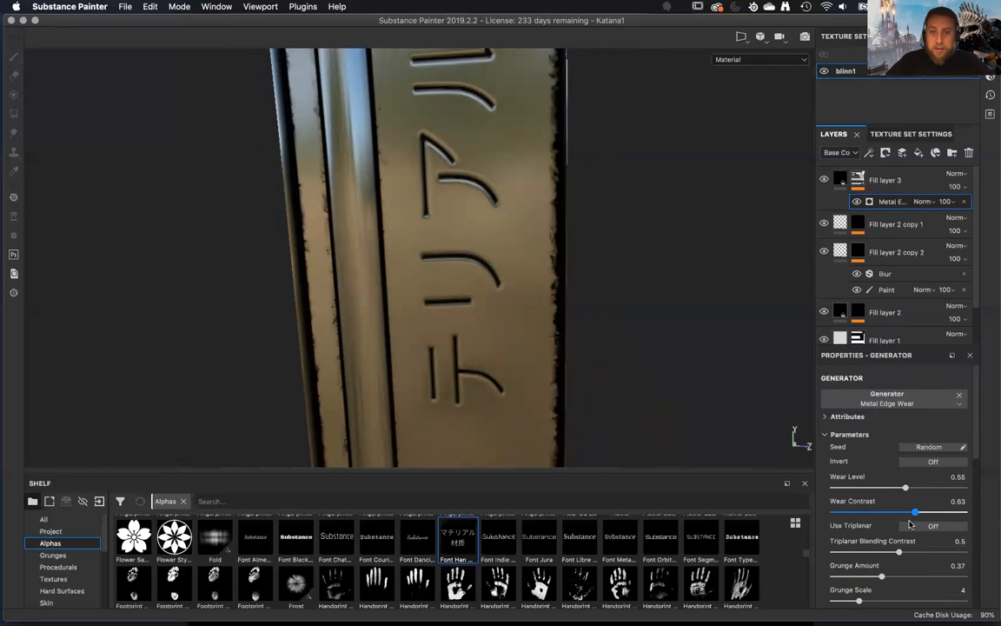
Set the edge wear generator's edges smoothness to 2.78 and curvature weight to 0.22, and check the blade.
scroll(874, 528, down, 3)
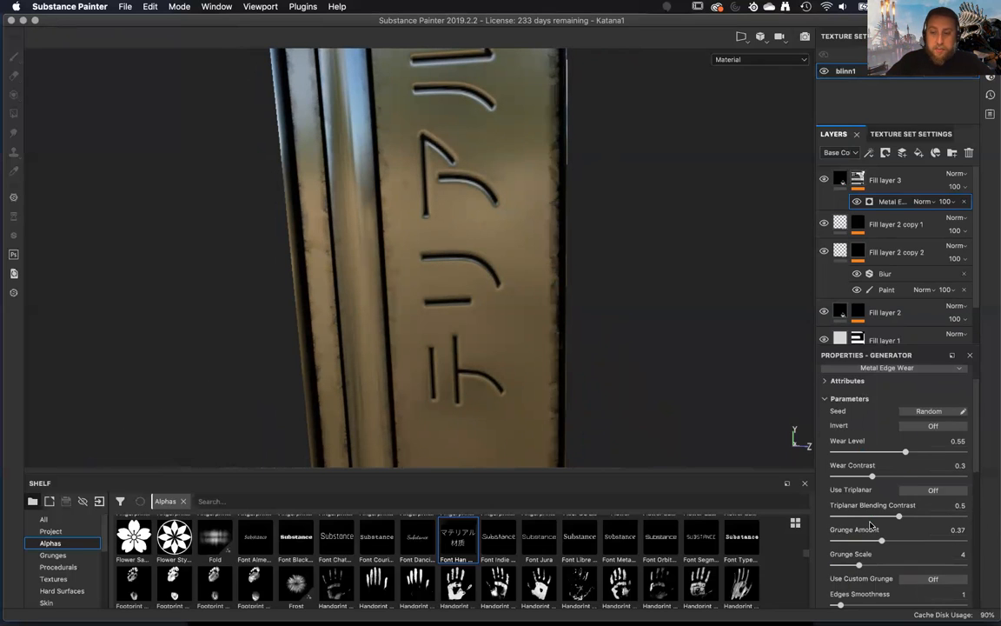
drag(842, 570, 980, 559)
mouse_move(857, 569)
mouse_down()
mouse_move(798, 569)
mouse_move(856, 569)
mouse_up()
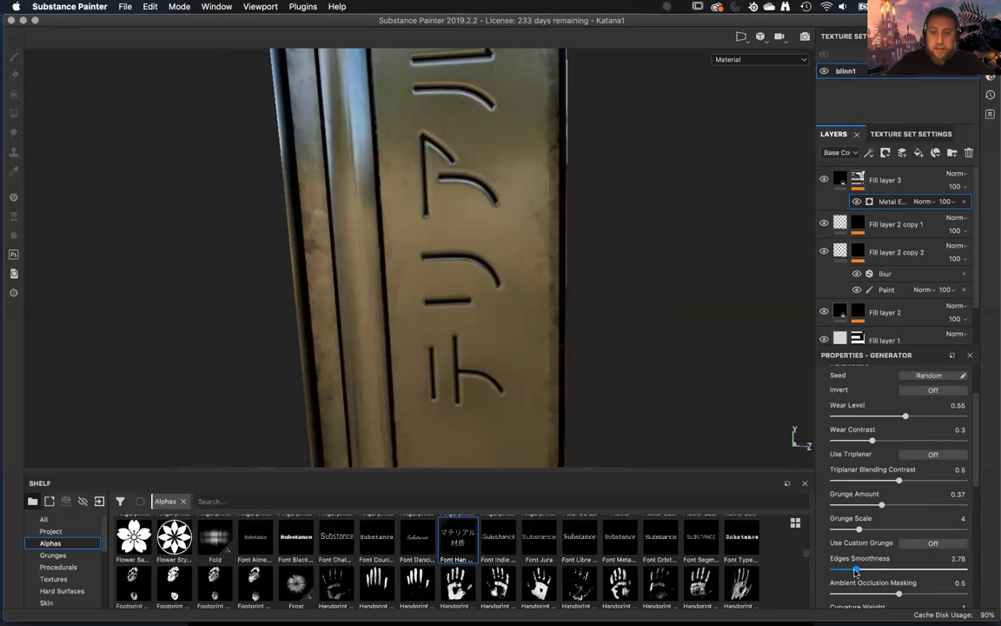
scroll(858, 568, down, 2)
scroll(857, 567, down, 1)
drag(907, 511, 862, 517)
alt+drag(434, 258, 587, 399)
Raise the edge wear generator's grunge amount to 0.52 and wear level to 0.63, and inspect the worn blade surface.
scroll(882, 473, up, 1)
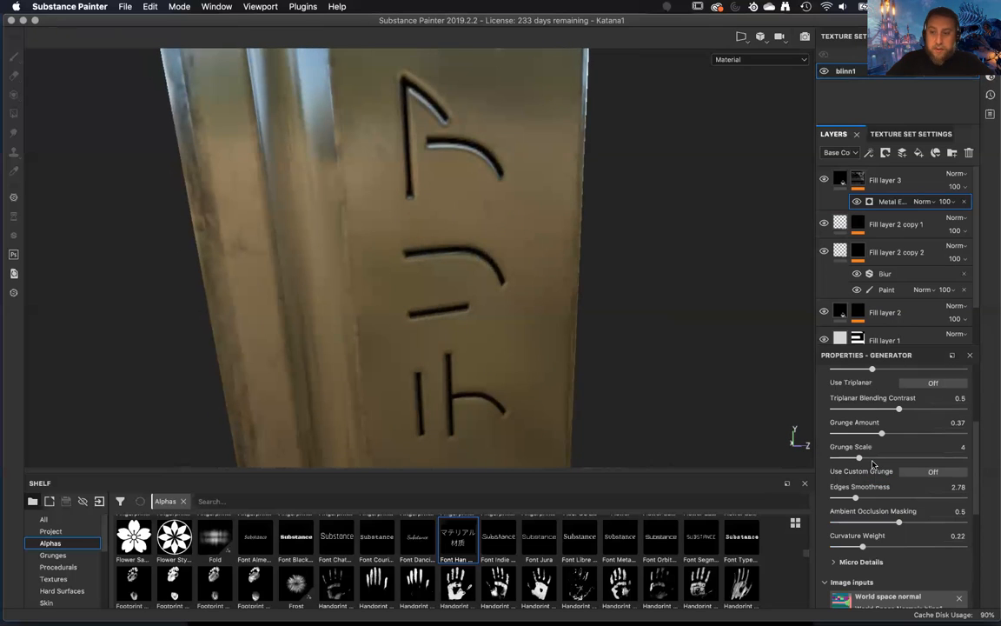
scroll(869, 445, up, 2)
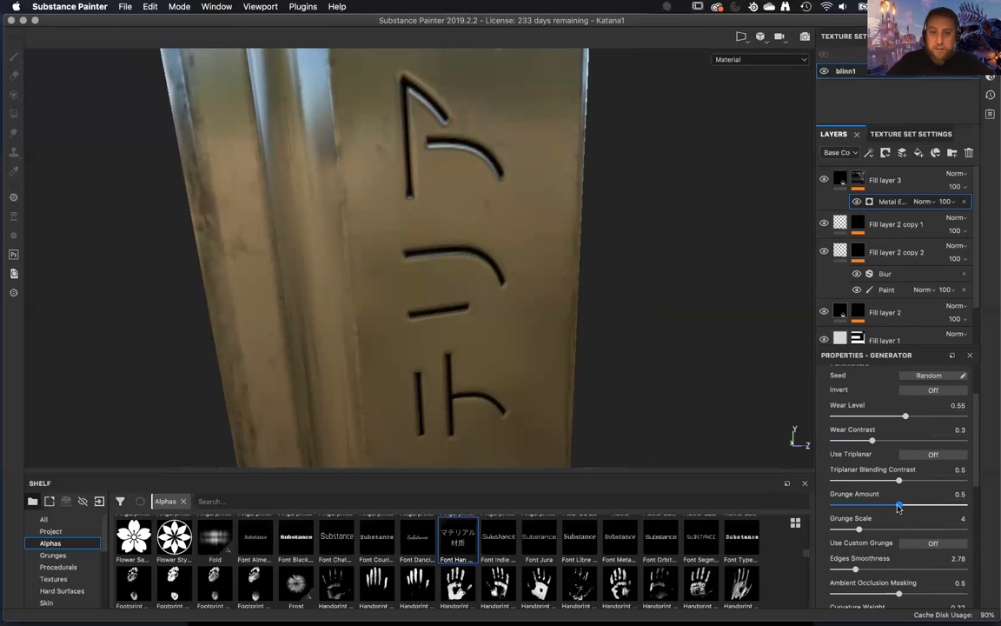
drag(903, 418, 916, 418)
alt+drag(539, 265, 516, 474)
alt+right_drag(516, 474, 556, 293)
alt+drag(556, 293, 600, 330)
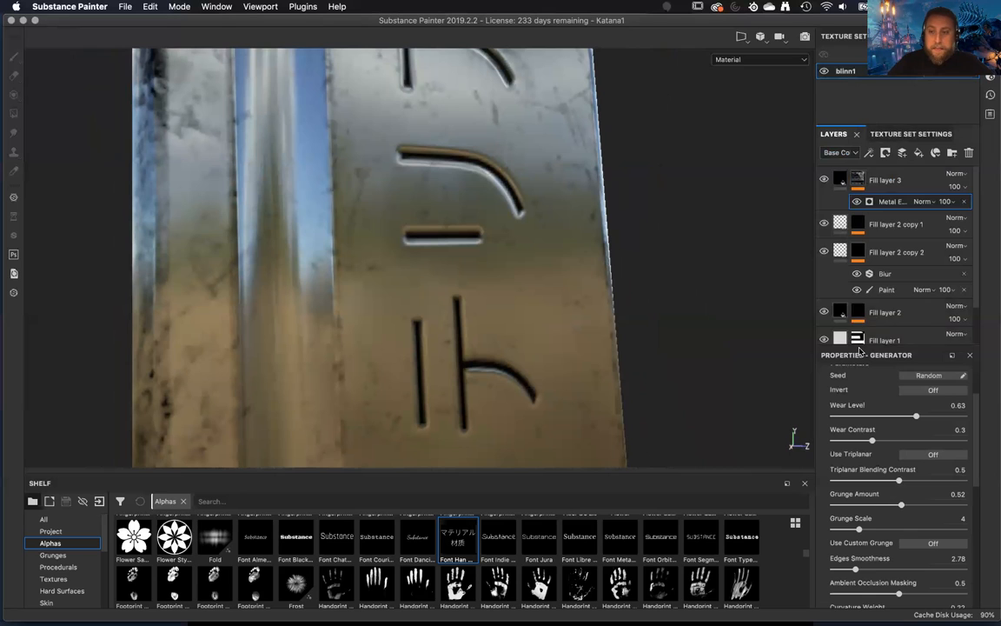
Compare the blade engraving with Fill layer 2 copy 2 hidden and shown, and view it from another angle.
scroll(881, 417, up, 3)
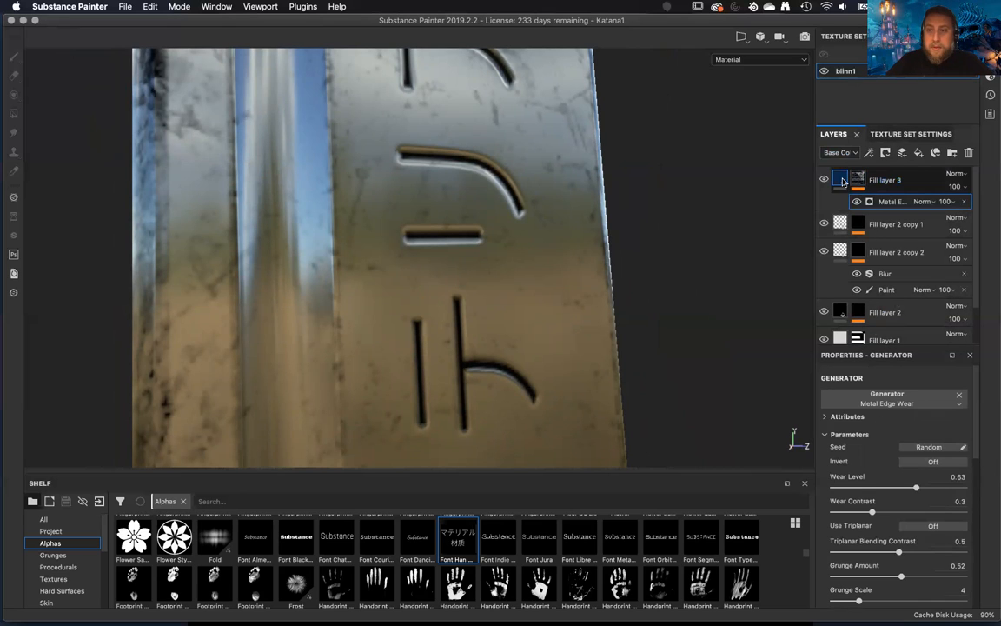
click(842, 180)
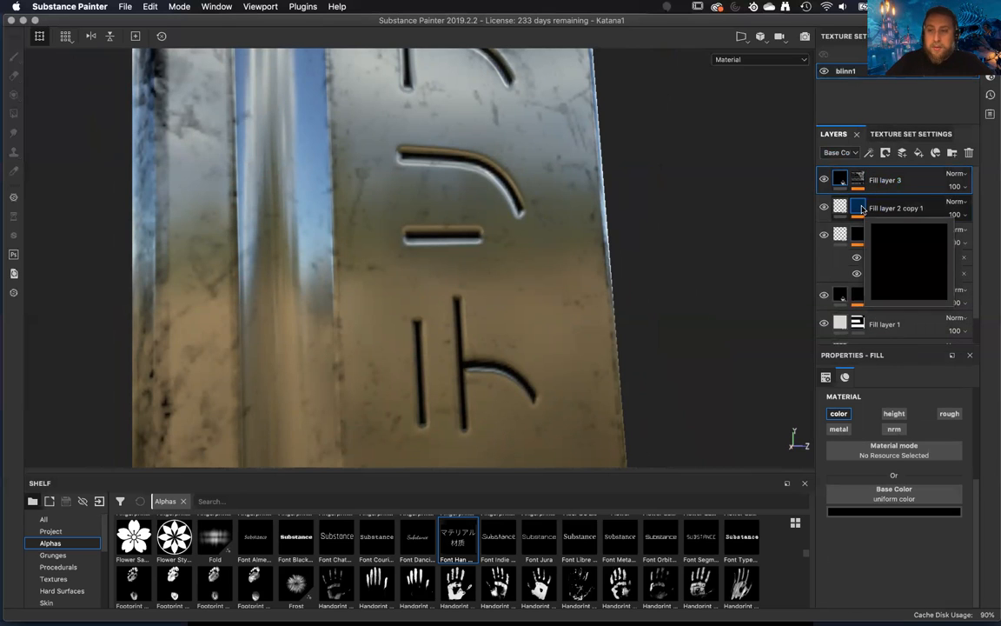
click(855, 208)
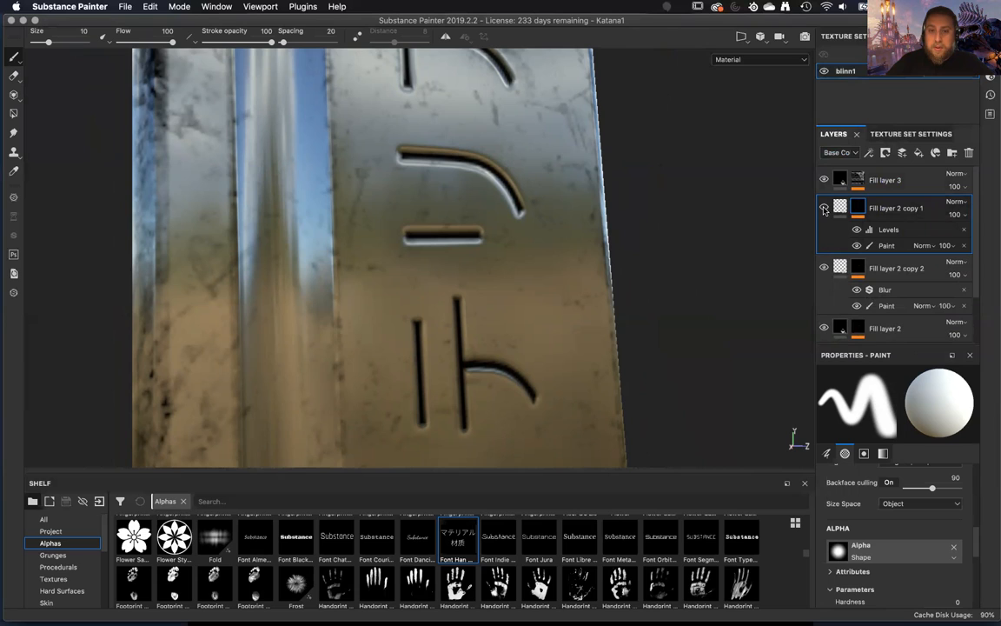
click(824, 269)
click(825, 269)
click(825, 268)
click(824, 269)
click(824, 268)
click(824, 268)
alt+drag(513, 287, 609, 252)
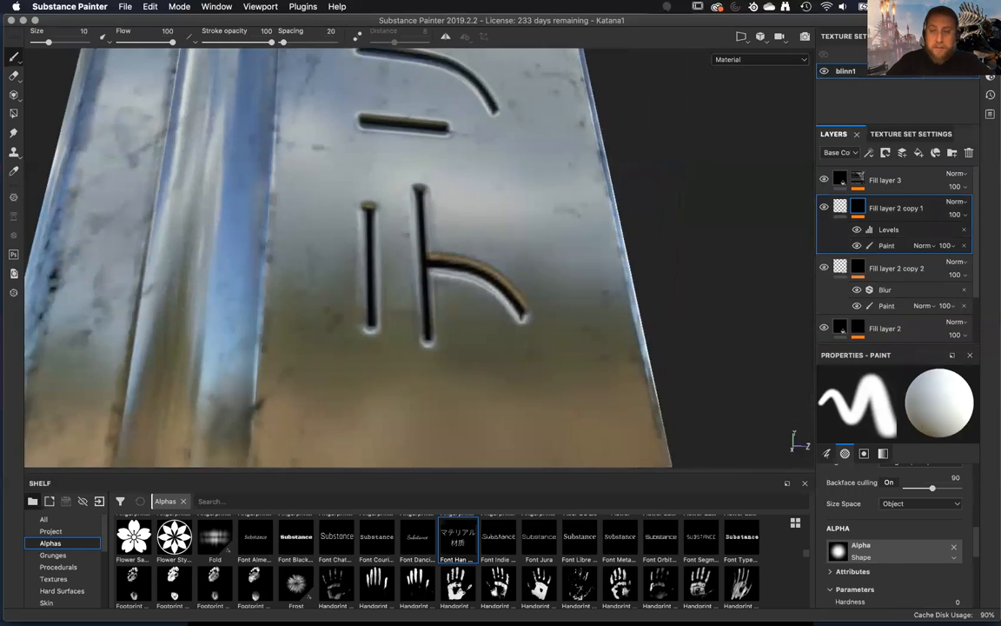
Add an anchor point to the content of Fill layer 2 copy 1 and name it fontHeight.
right_click(909, 215)
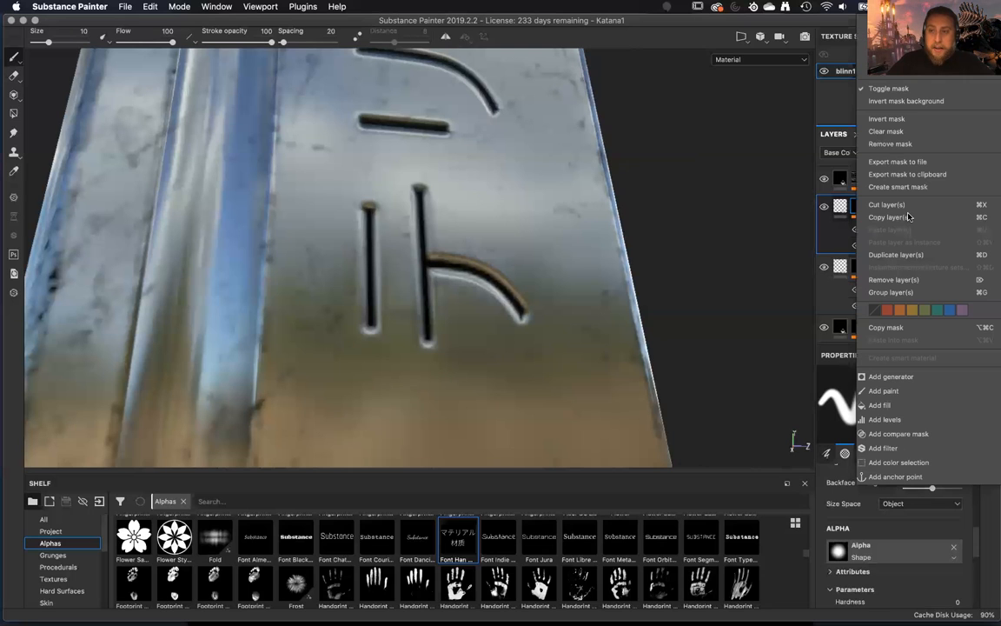
click(842, 209)
click(842, 208)
right_click(841, 207)
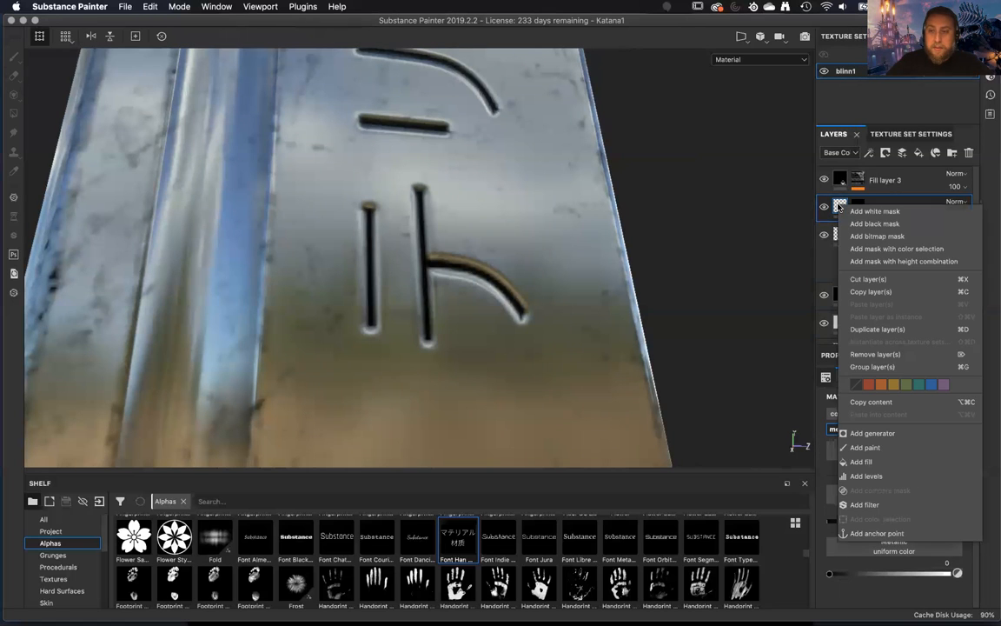
click(876, 533)
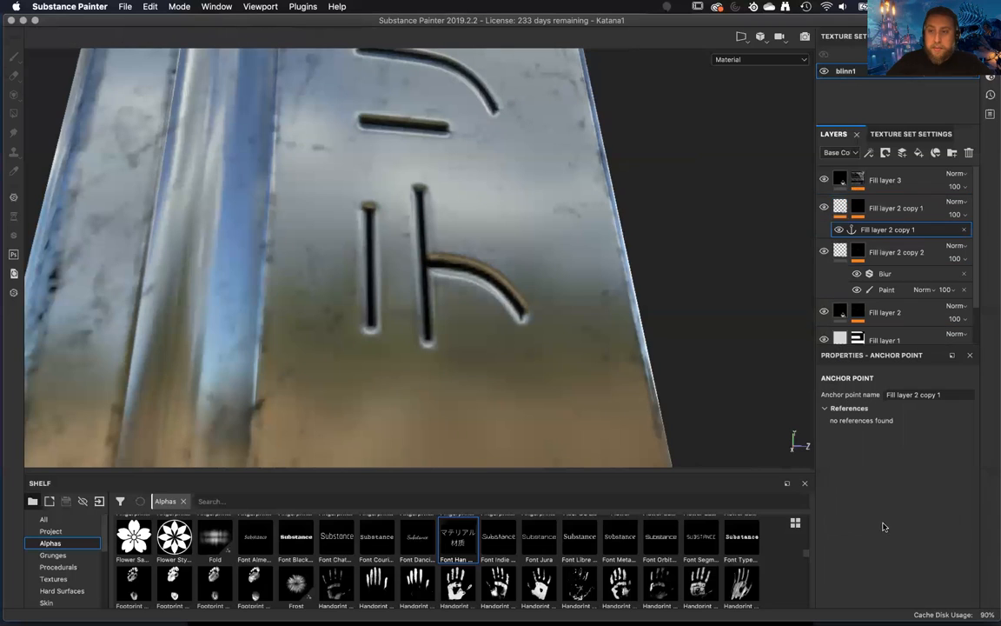
click(913, 396)
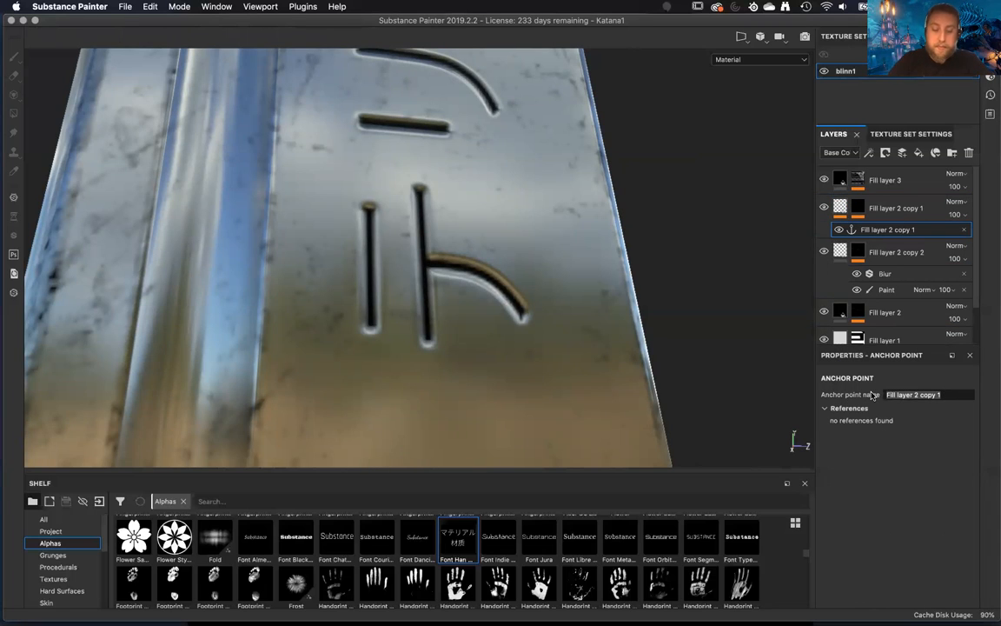
text(fontHeight)
key(Return)
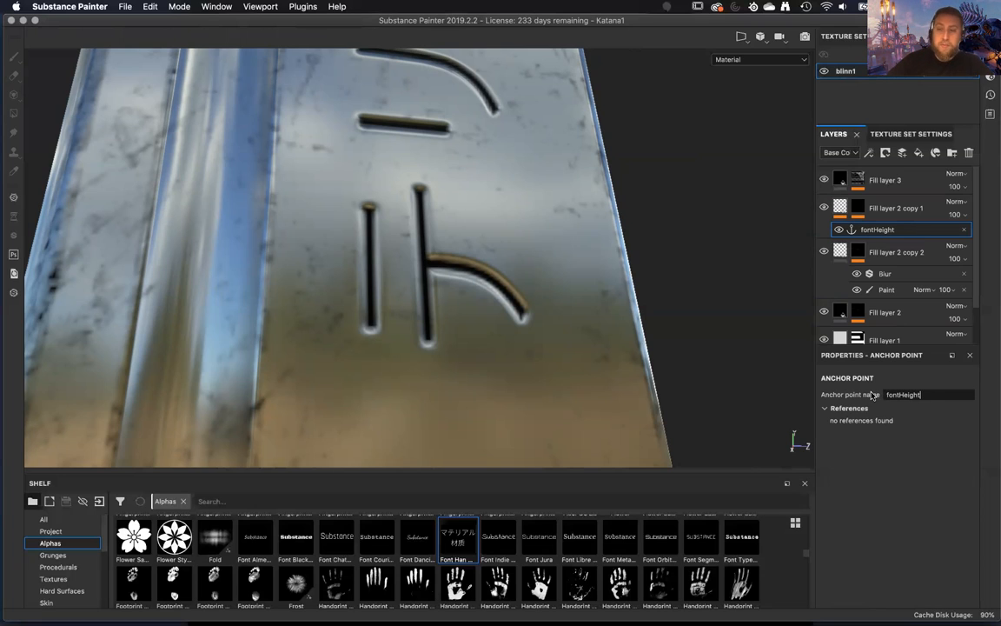
Turn on Micro Height in the micro details of Fill layer 3's Metal Edge Wear generator.
click(878, 184)
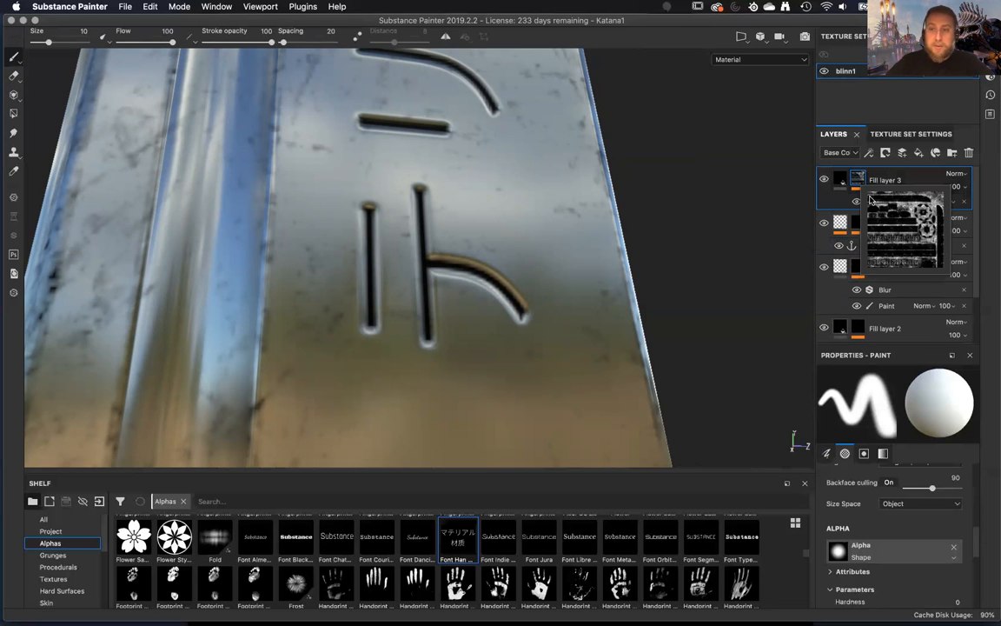
click(876, 201)
alt+drag(494, 298, 498, 343)
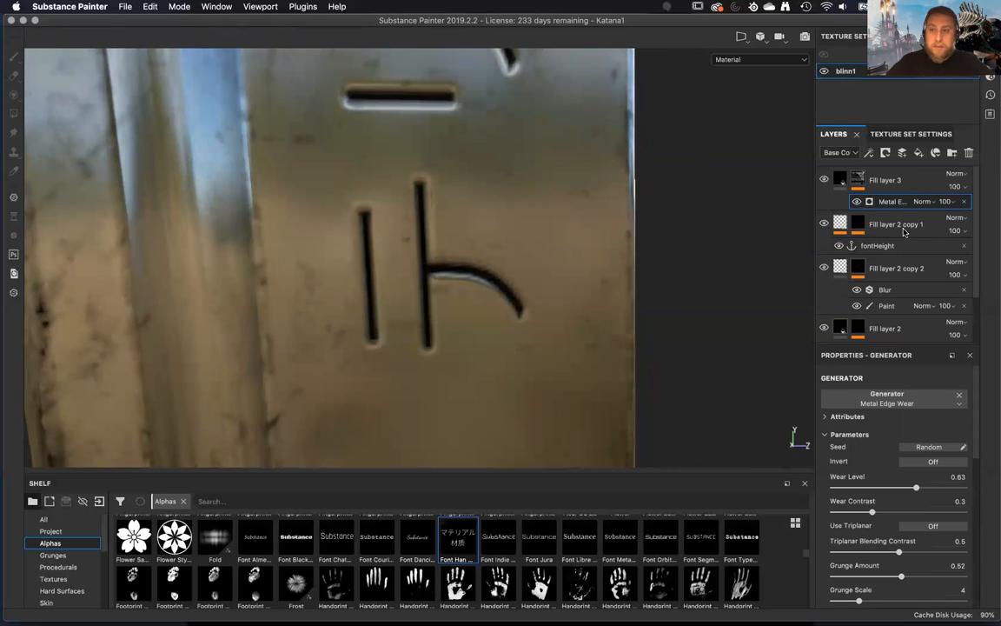
scroll(857, 544, down, 2)
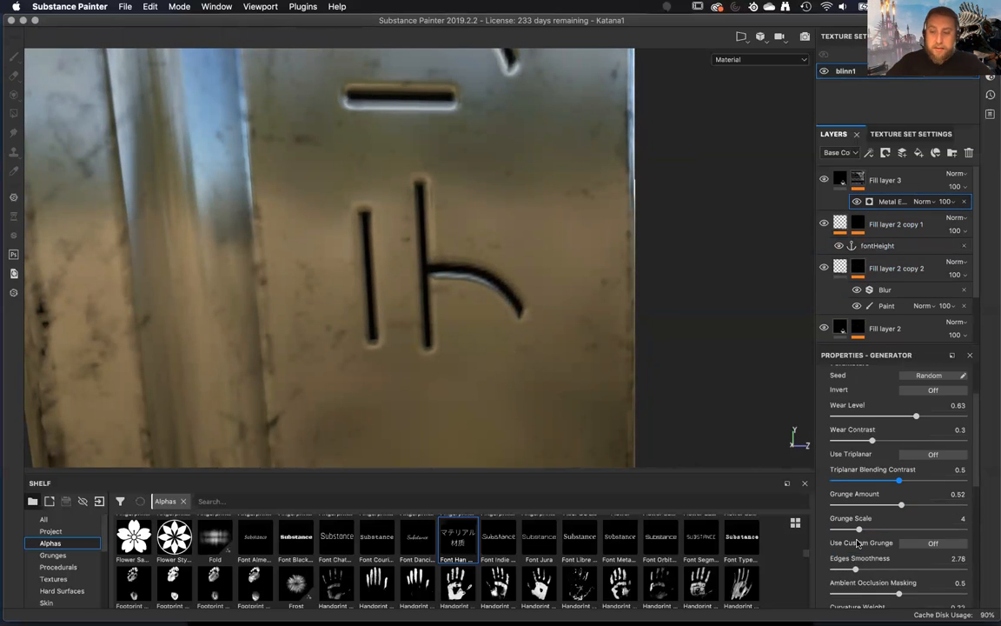
scroll(858, 544, down, 4)
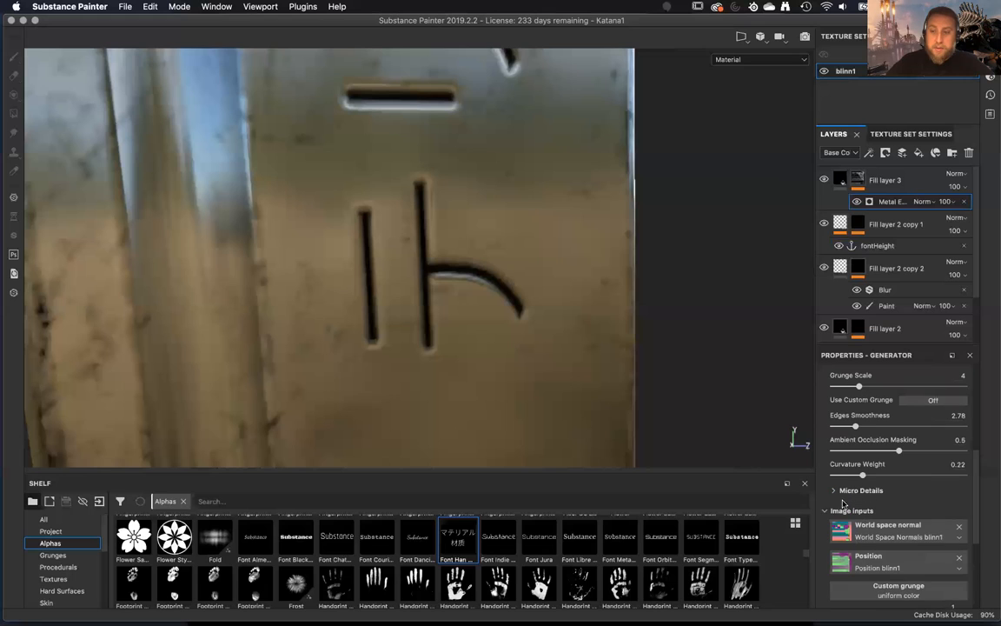
click(833, 491)
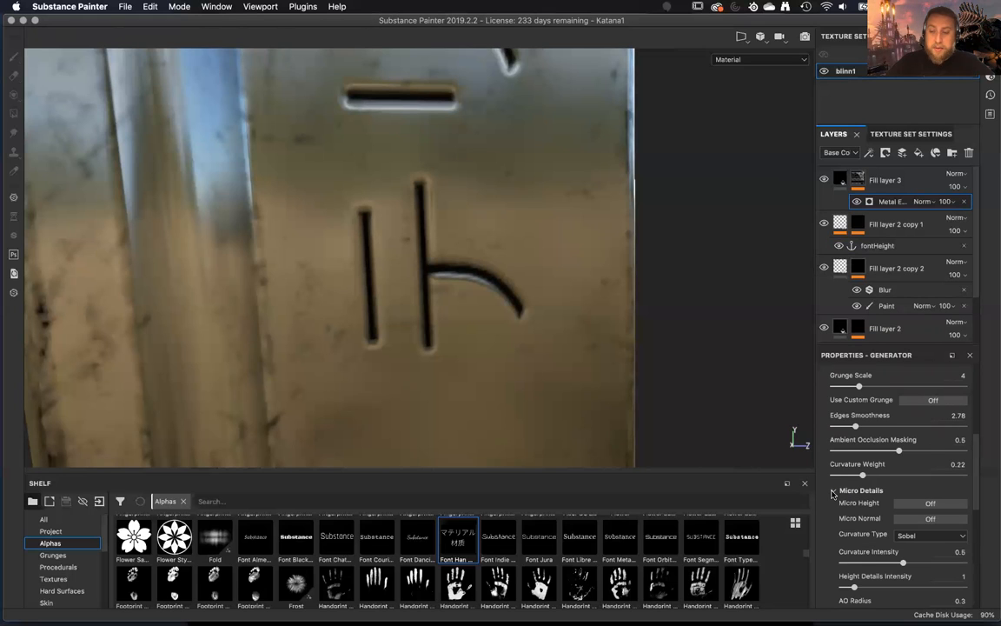
scroll(832, 493, down, 2)
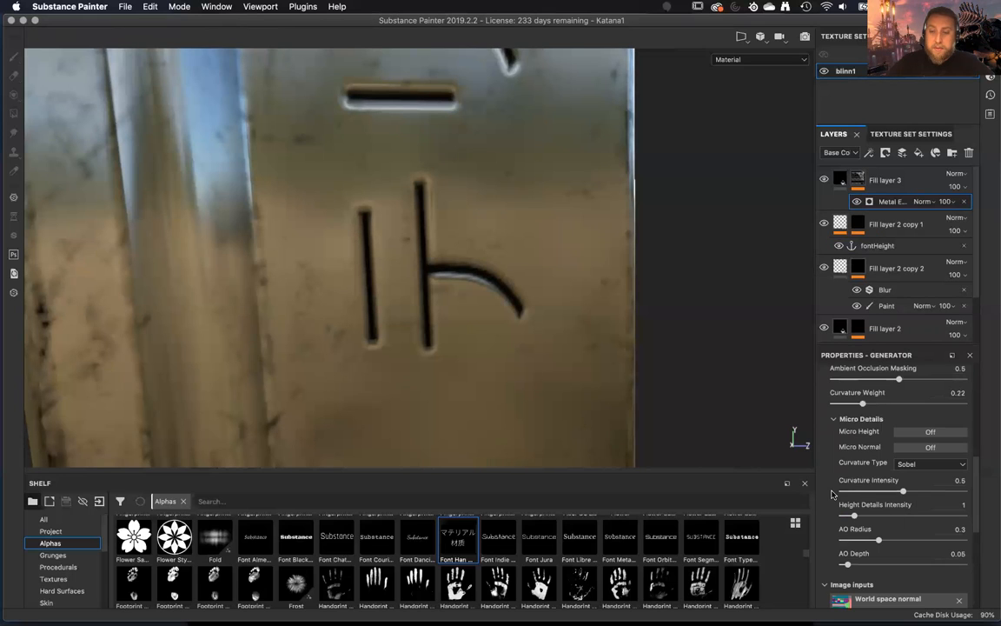
scroll(831, 493, down, 4)
scroll(831, 493, up, 4)
click(932, 433)
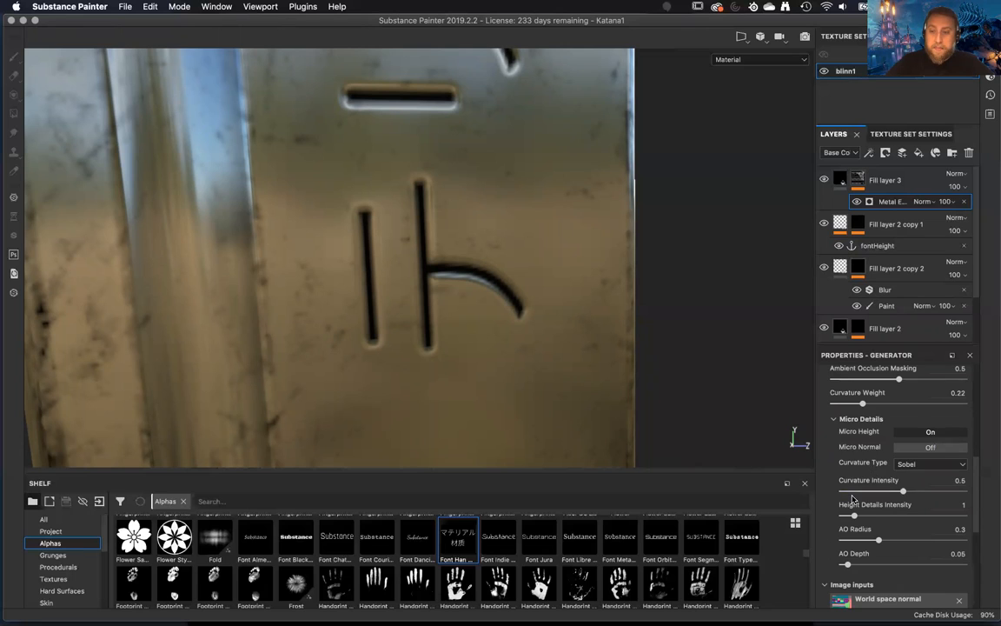
Assign the fontHeight anchor point to the generator's Micro Height input and set its referenced channel to Height.
scroll(852, 498, down, 8)
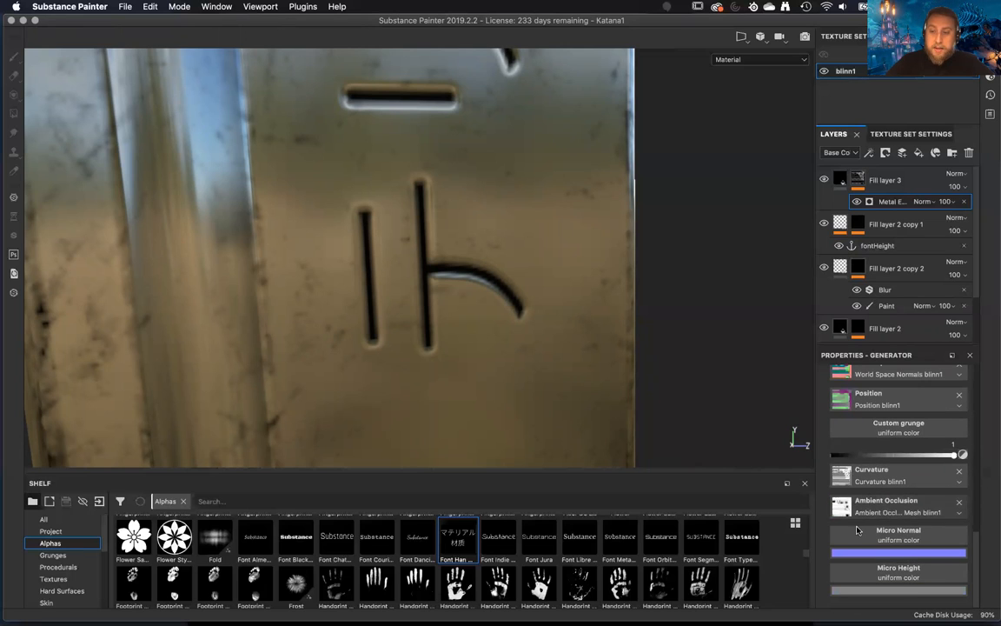
click(902, 573)
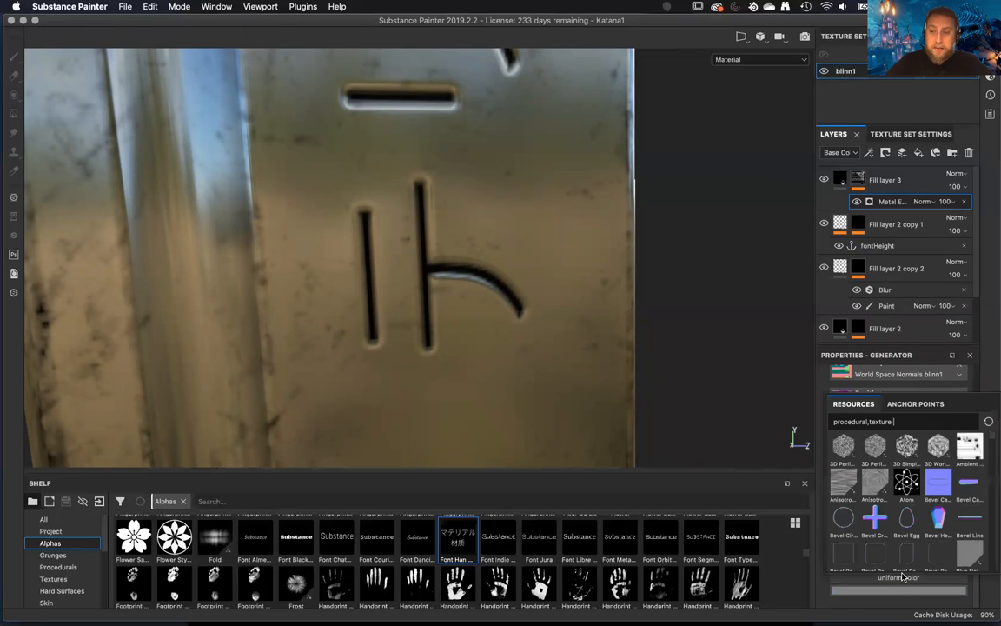
click(915, 403)
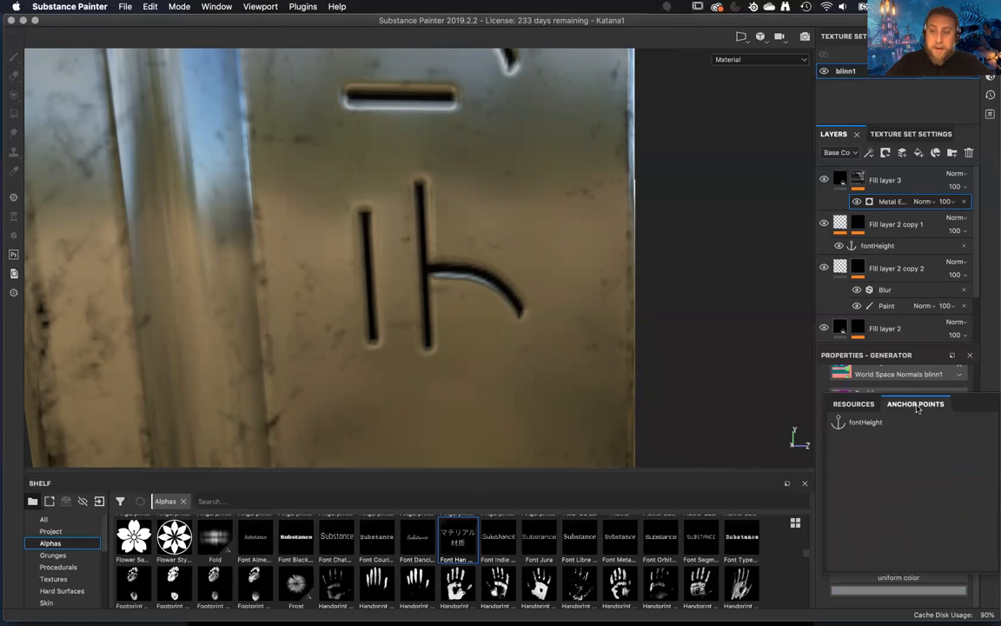
click(865, 422)
scroll(886, 527, down, 2)
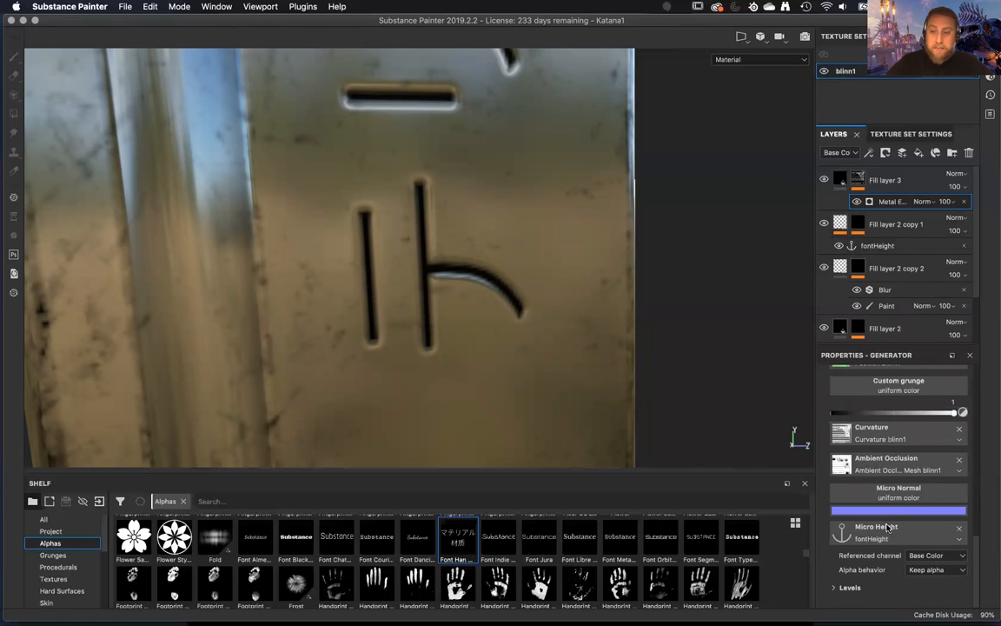
click(933, 556)
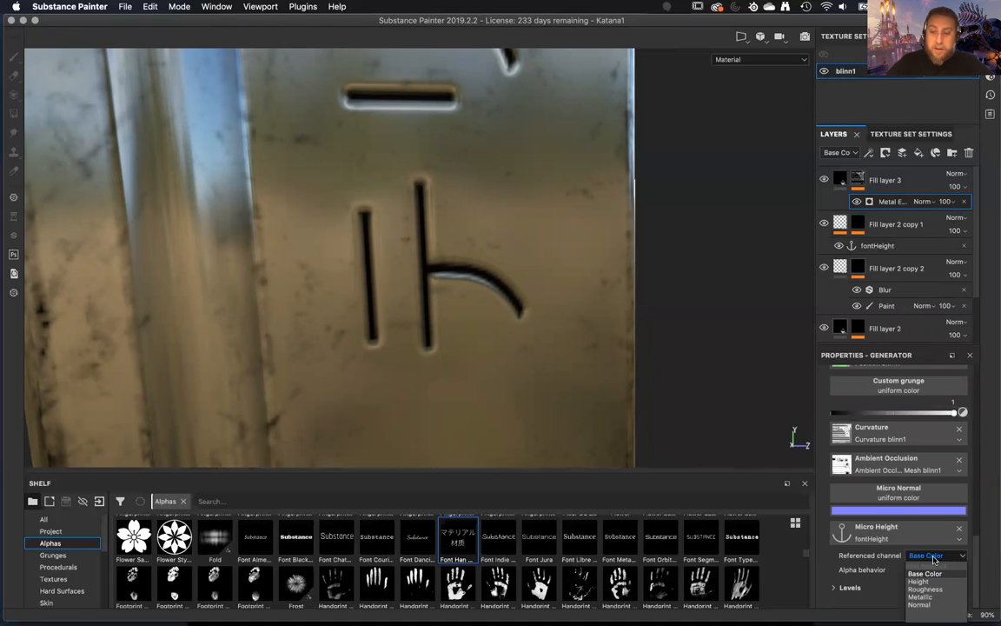
click(926, 582)
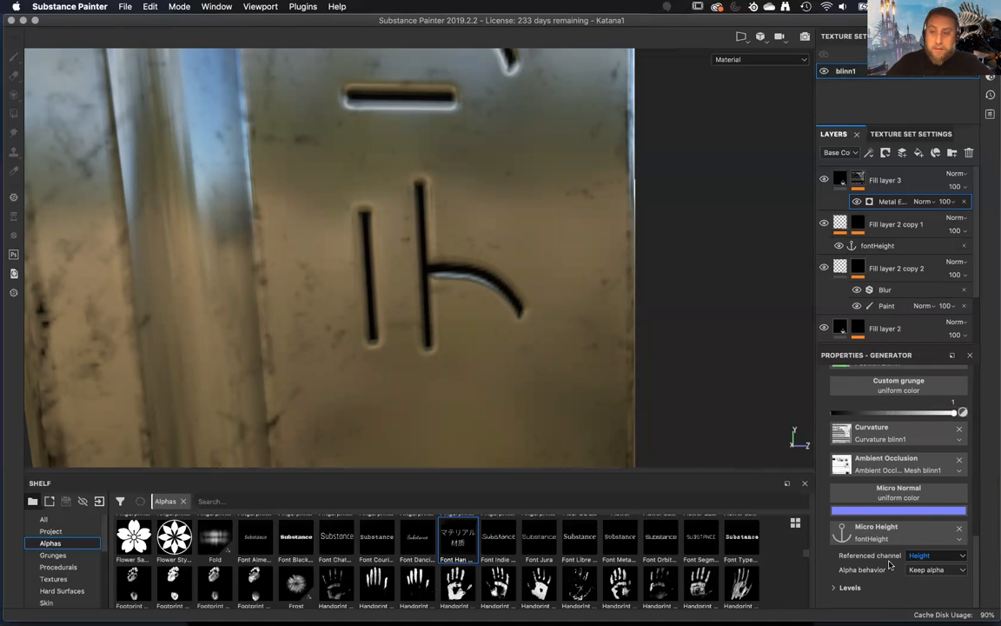
Display Fill layer 3's mask on the blade and examine the wear around the engraved lettering.
scroll(889, 565, up, 3)
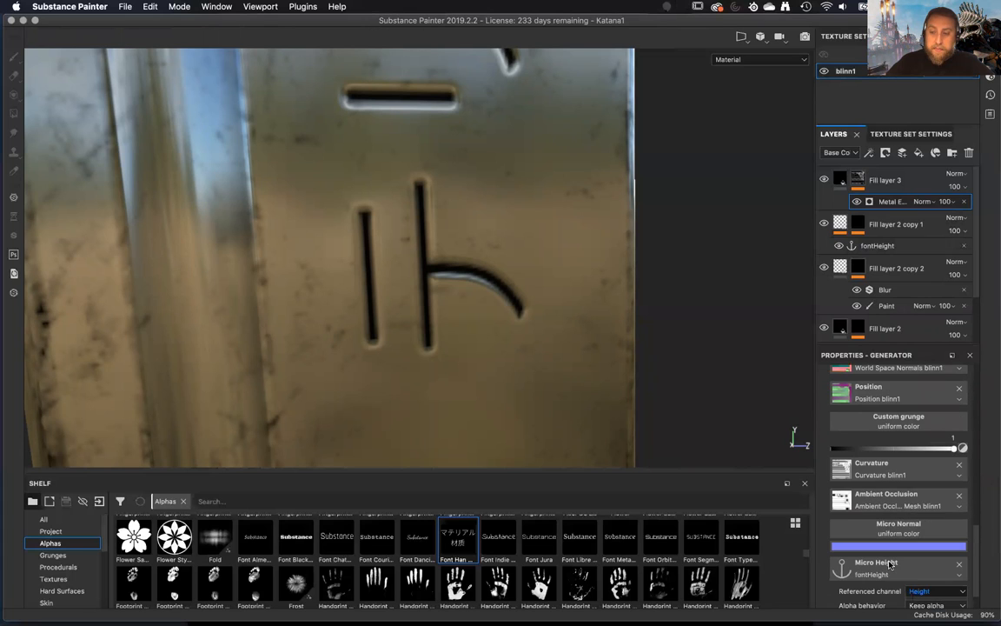
scroll(889, 564, up, 1)
scroll(889, 565, up, 5)
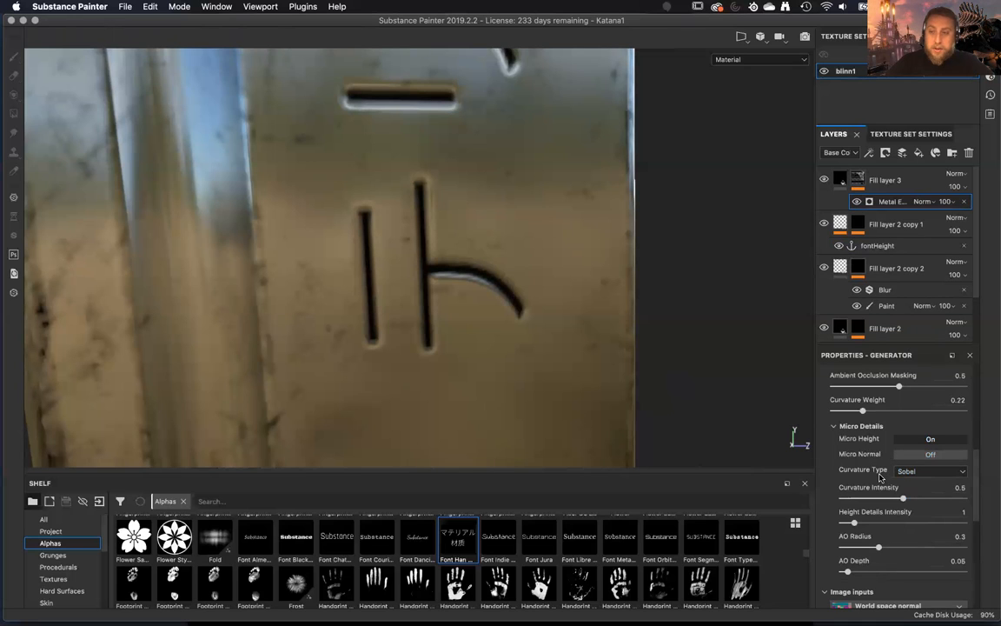
scroll(880, 476, up, 2)
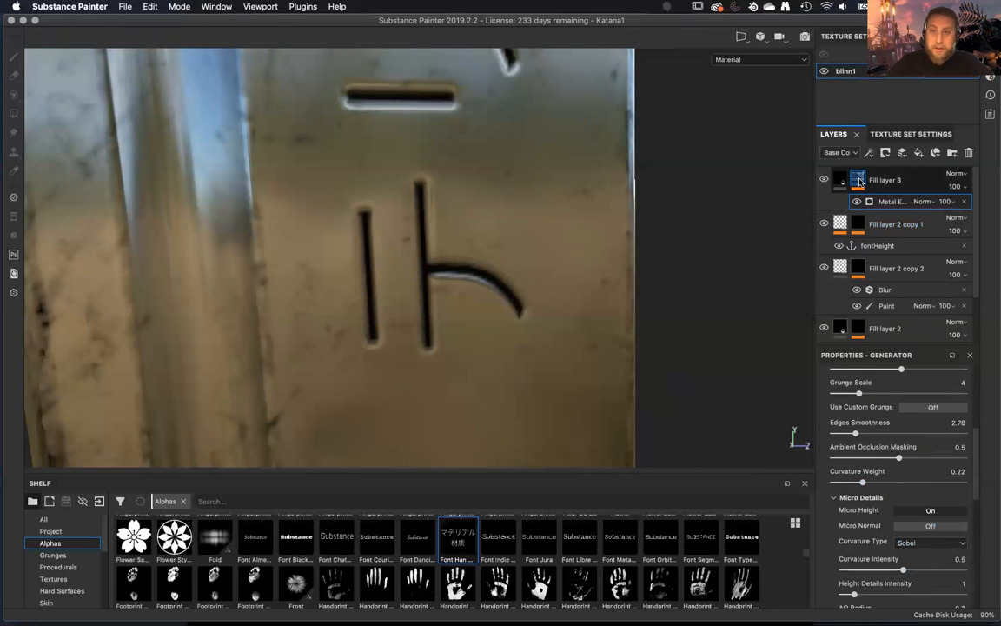
click(858, 180)
mouse_move(658, 319)
alt+mouse_down()
mouse_move(659, 230)
mouse_move(645, 268)
alt+mouse_up()
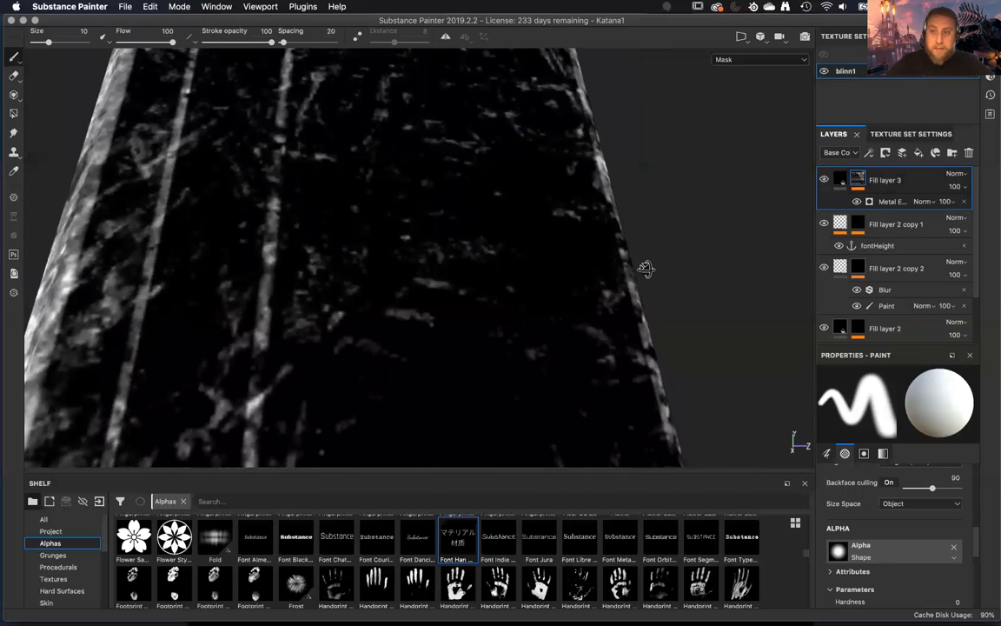
Remove the fontHeight anchor point from Fill layer 2 copy 1.
click(839, 222)
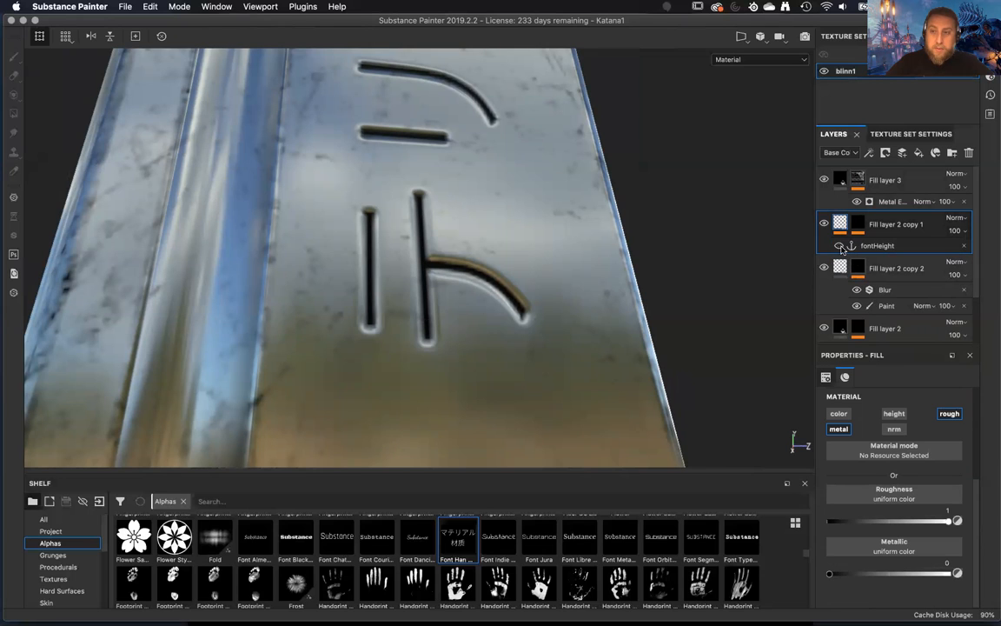
click(951, 248)
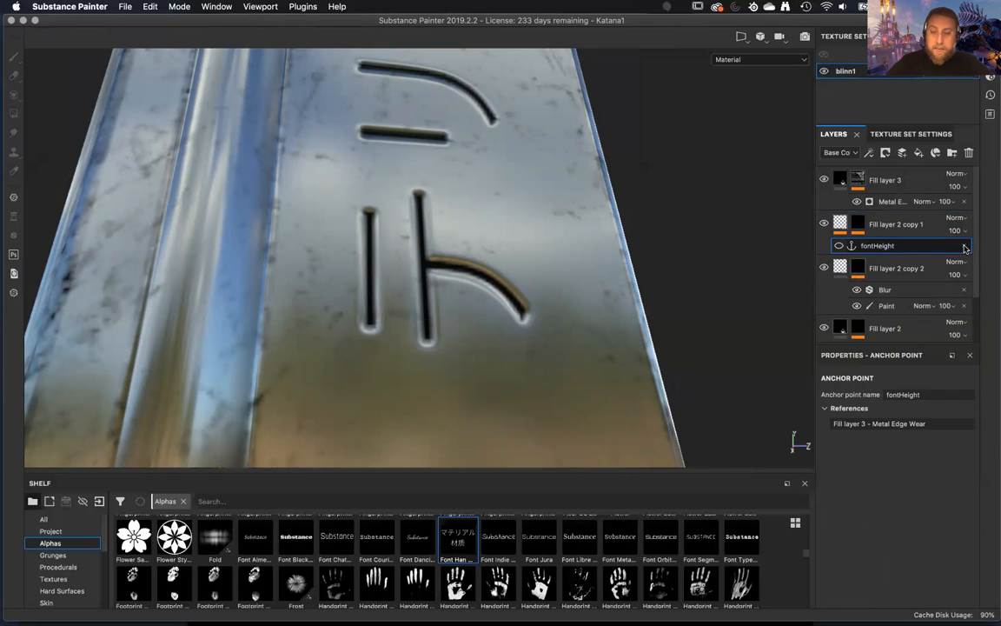
click(964, 247)
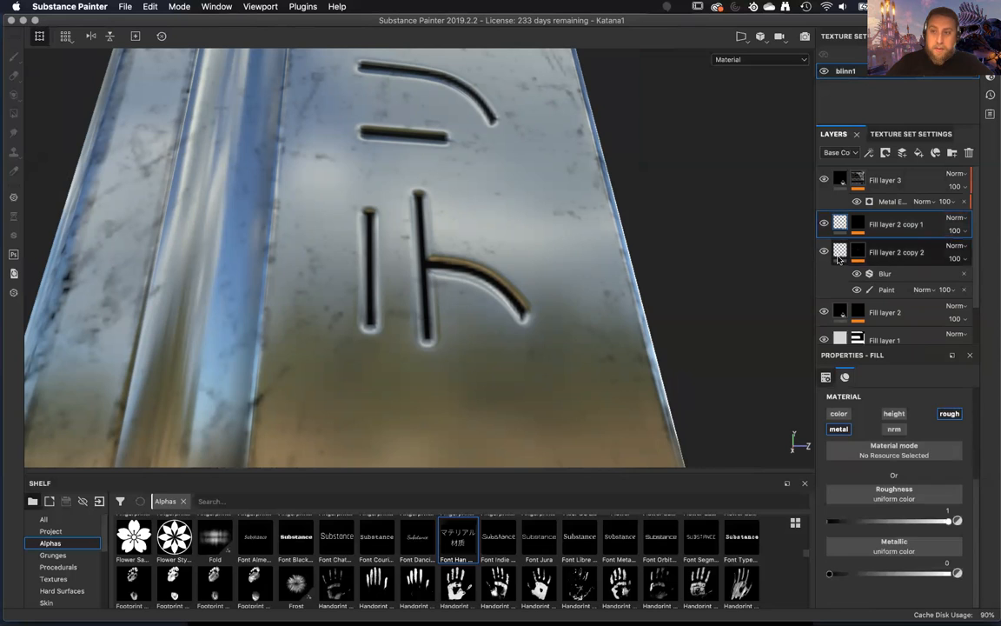
Add an anchor point to the content of the height layer Fill layer 2 copy 2 and name it fontHeight.
click(838, 258)
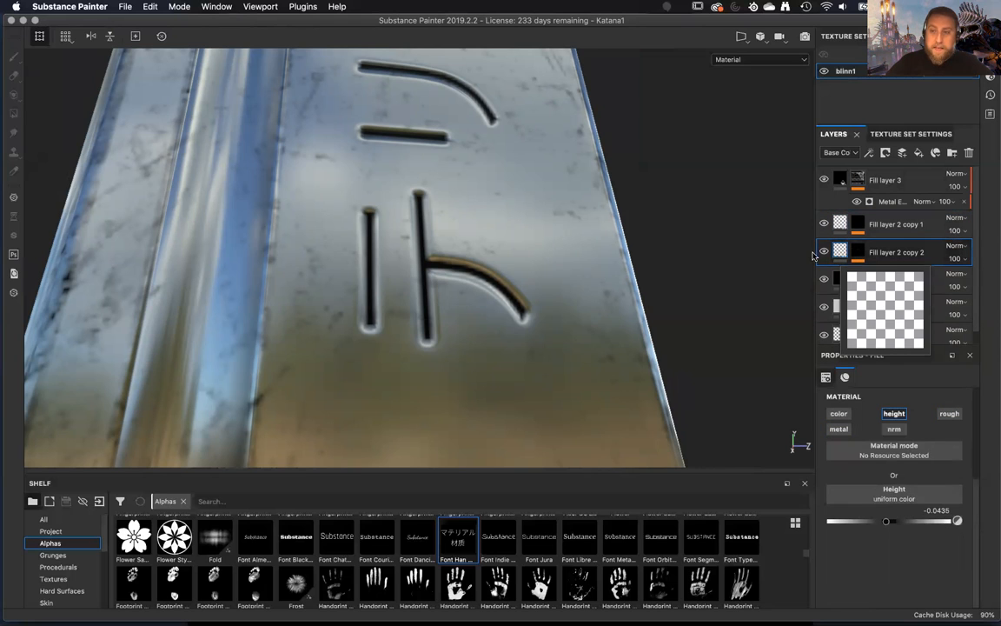
click(824, 252)
click(824, 252)
right_click(841, 253)
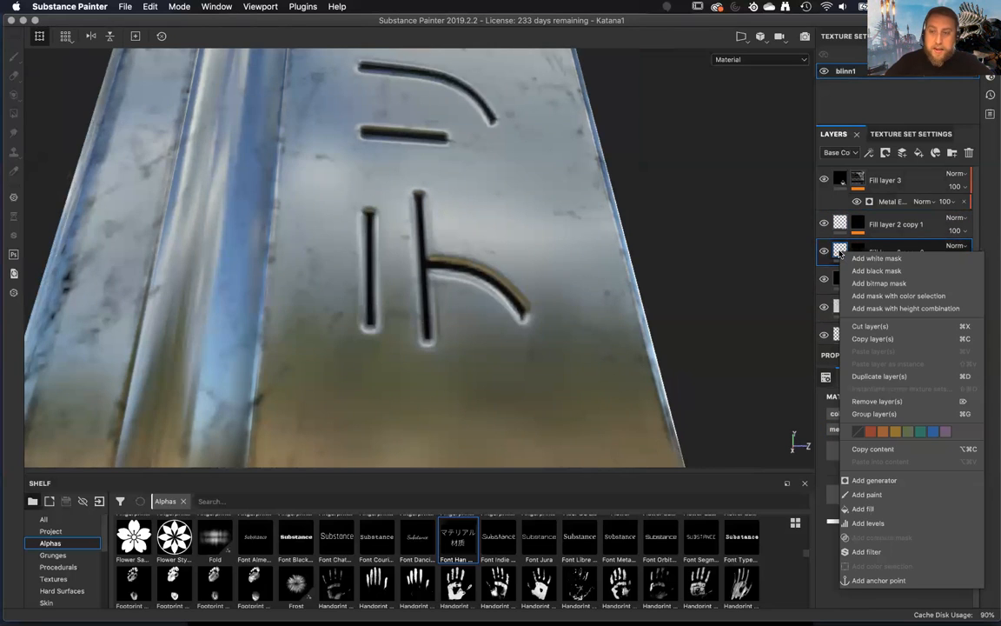
click(879, 580)
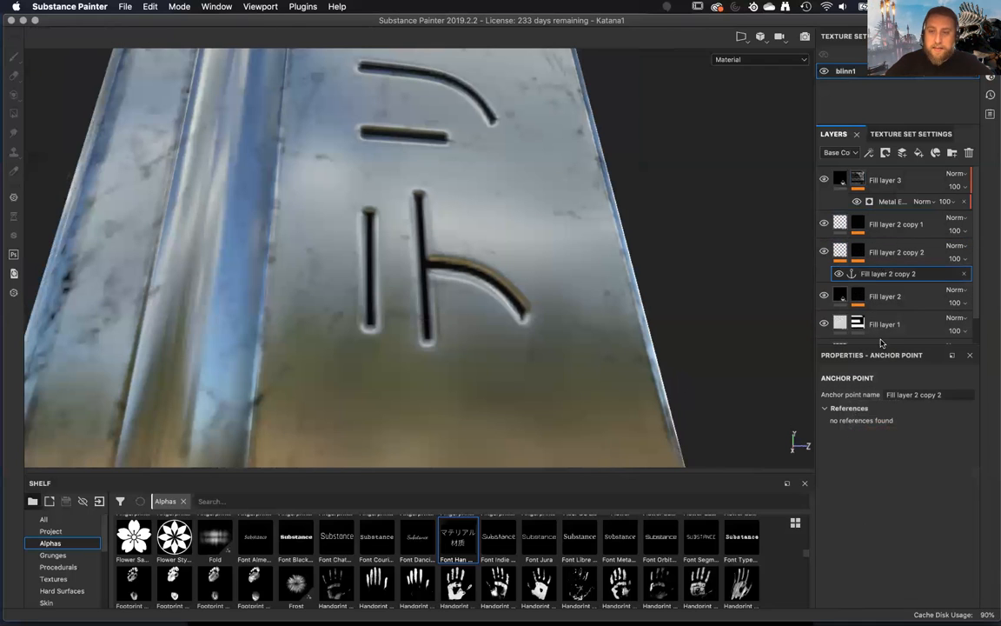
drag(954, 399, 857, 392)
text(font)
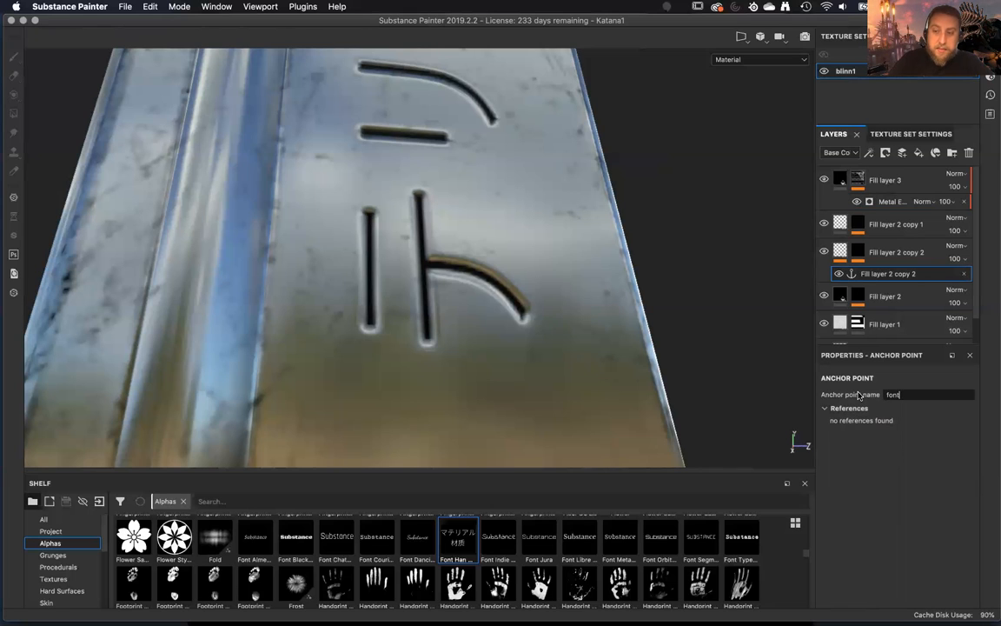
text(Height)
mouse_move(637, 287)
alt+mouse_down()
mouse_move(657, 320)
mouse_move(645, 276)
alt+mouse_up()
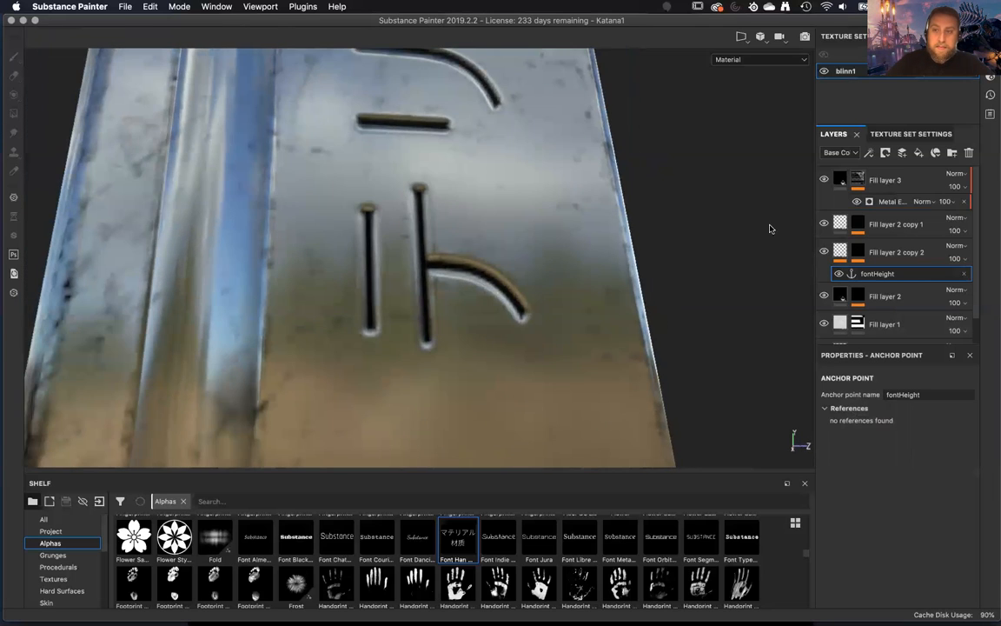
Assign the new fontHeight anchor point to the Metal Edge Wear generator's Micro Height input with Height as the referenced channel.
alt+click(857, 179)
click(888, 201)
scroll(869, 521, down, 5)
scroll(870, 578, down, 4)
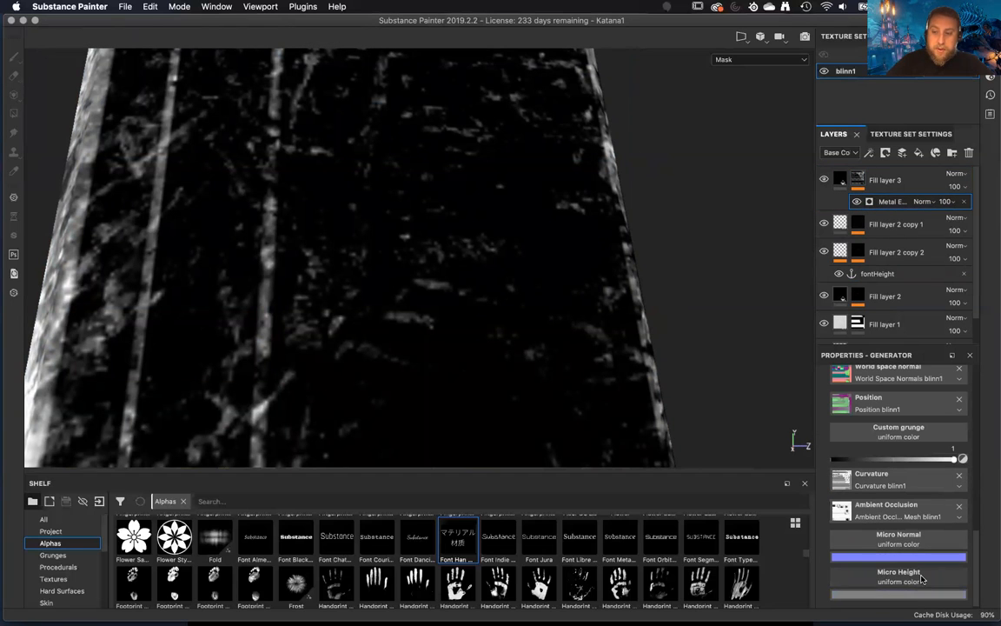
click(960, 581)
click(915, 406)
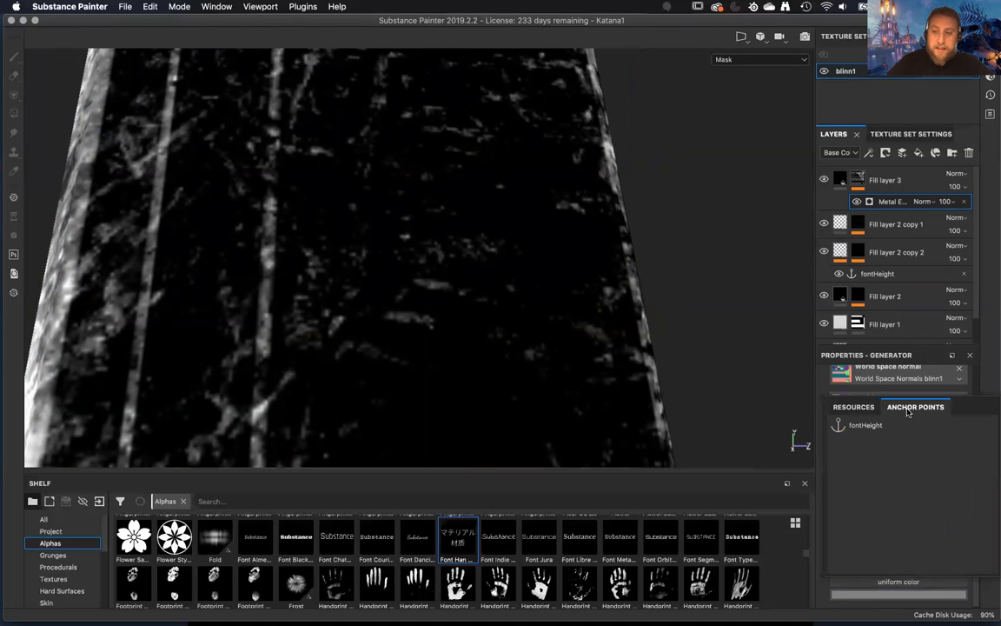
click(867, 427)
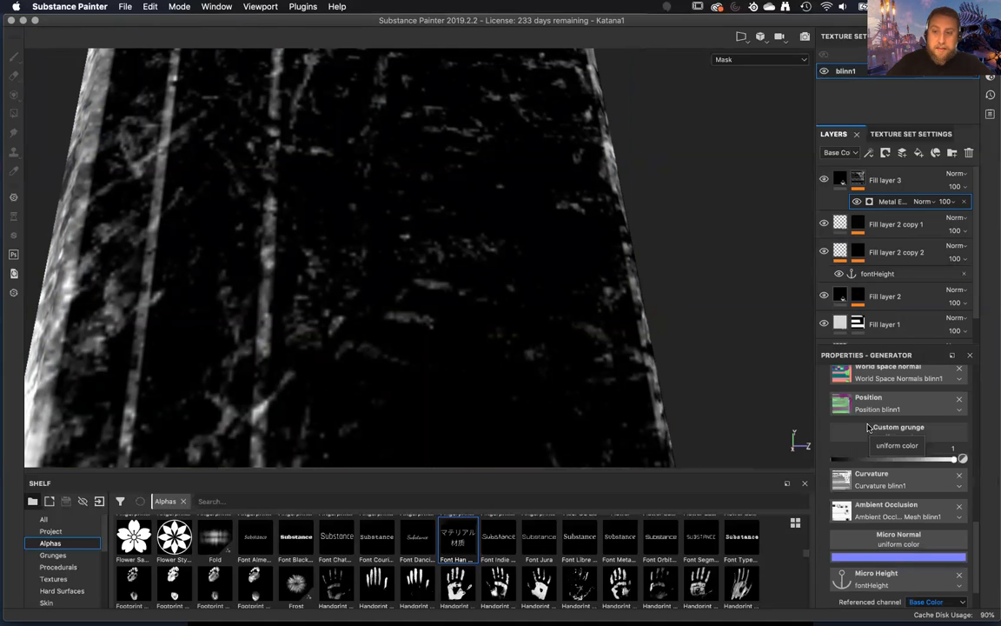
scroll(869, 451, down, 2)
click(930, 556)
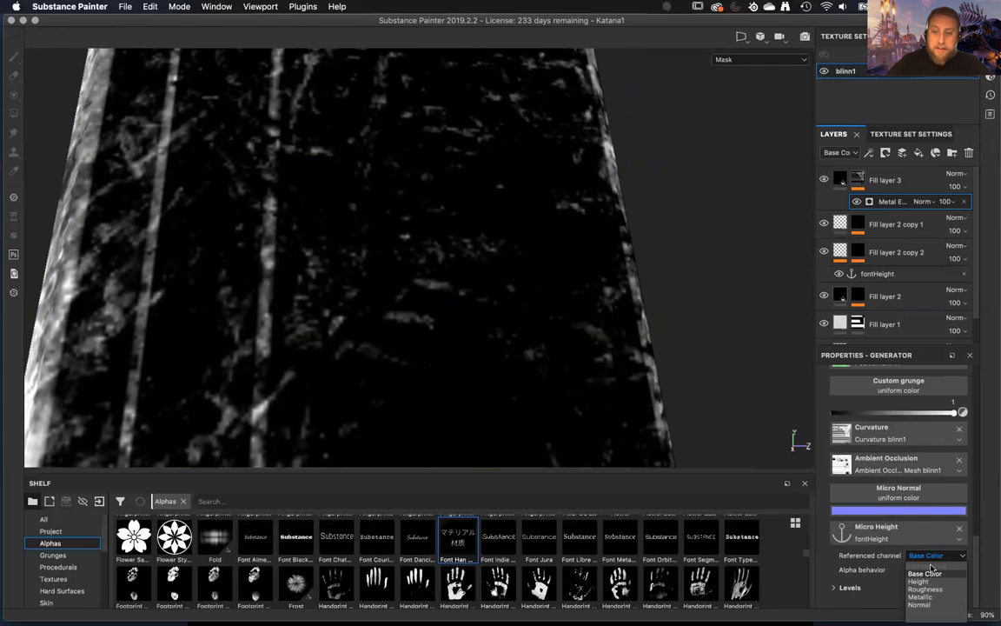
click(919, 581)
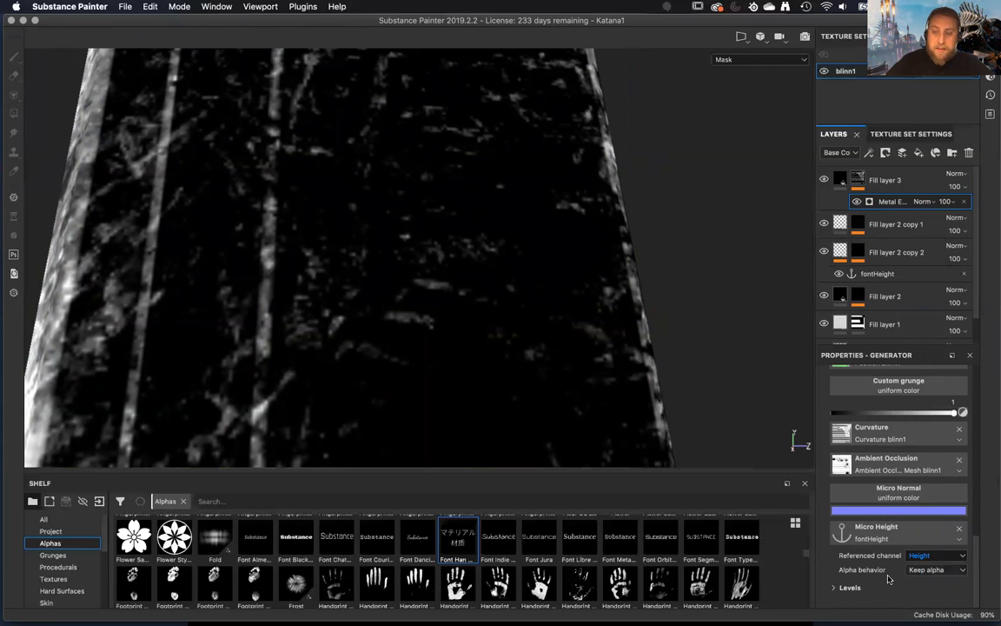
Compare the blade's material with Fill layer 3's mask to check for wear around the engraved lettering.
scroll(889, 580, up, 10)
scroll(868, 500, up, 5)
click(913, 512)
scroll(904, 496, up, 8)
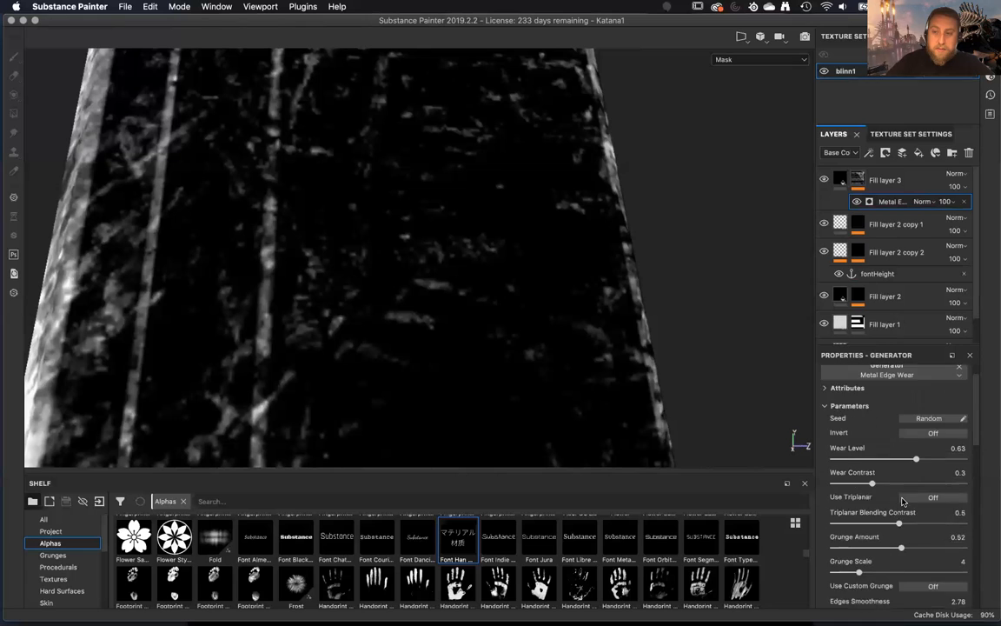
click(840, 180)
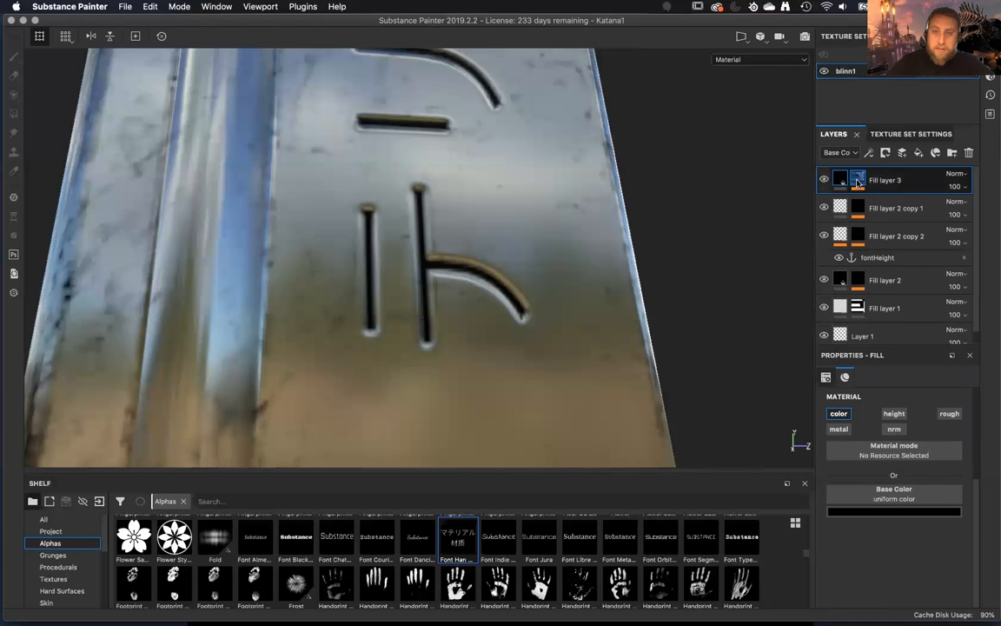
click(857, 180)
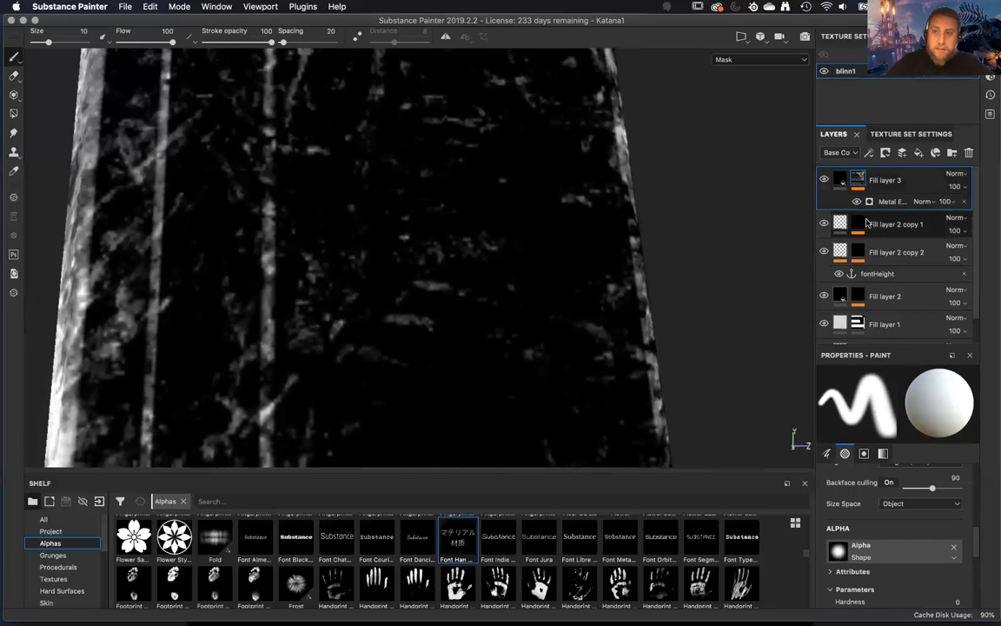
Toggle Fill layer 2 copy 2's visibility off and on to inspect its effect on the engraved characters.
click(840, 179)
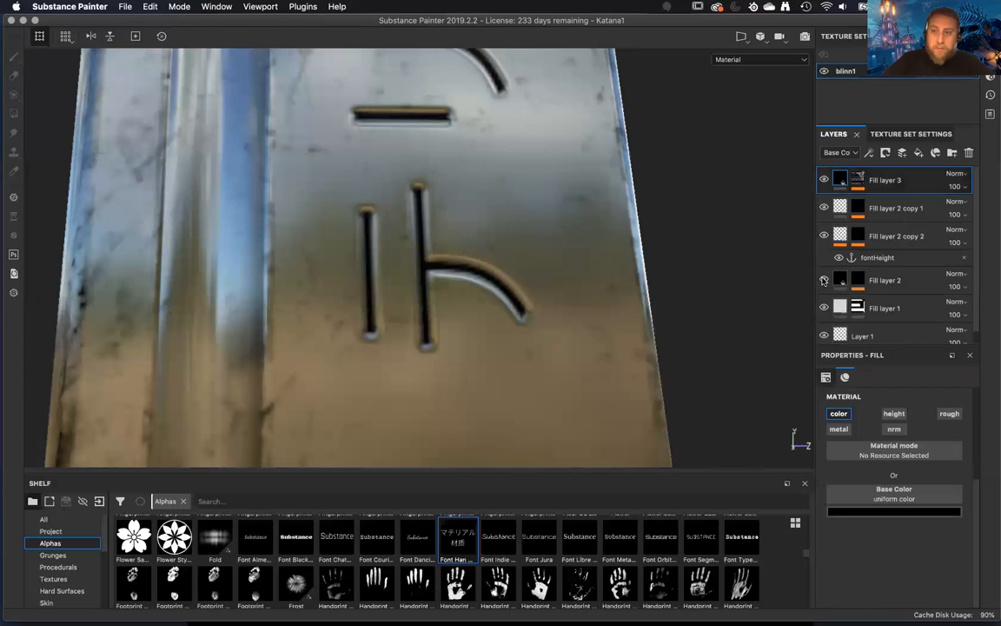
click(824, 237)
click(825, 237)
click(824, 237)
click(825, 237)
alt+right_drag(695, 257, 695, 309)
mouse_move(695, 308)
alt+mouse_down()
mouse_move(688, 201)
mouse_move(711, 324)
mouse_move(756, 339)
mouse_move(711, 336)
mouse_move(746, 182)
alt+mouse_up()
Review the Metal Edge Wear generator's Micro Details settings and the Micro Height input, including its Levels.
click(858, 178)
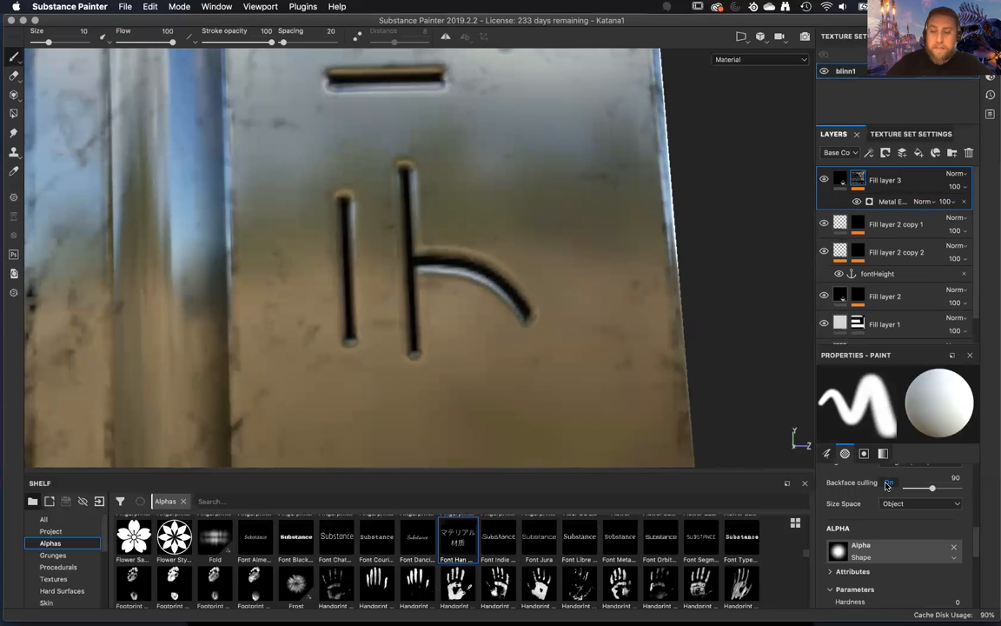
click(882, 194)
scroll(850, 550, down, 10)
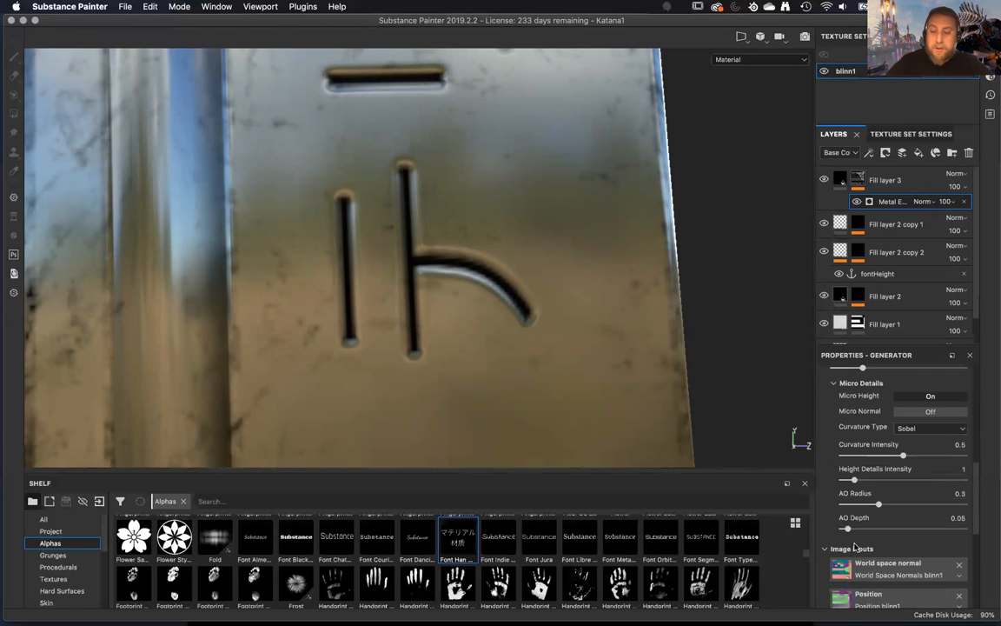
scroll(855, 547, down, 5)
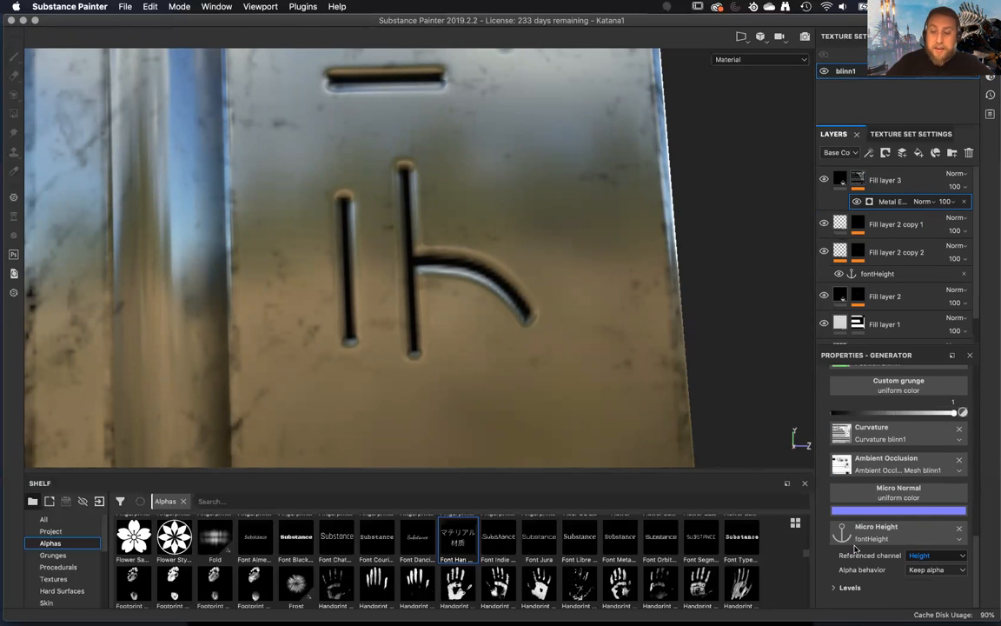
click(856, 592)
scroll(855, 588, down, 3)
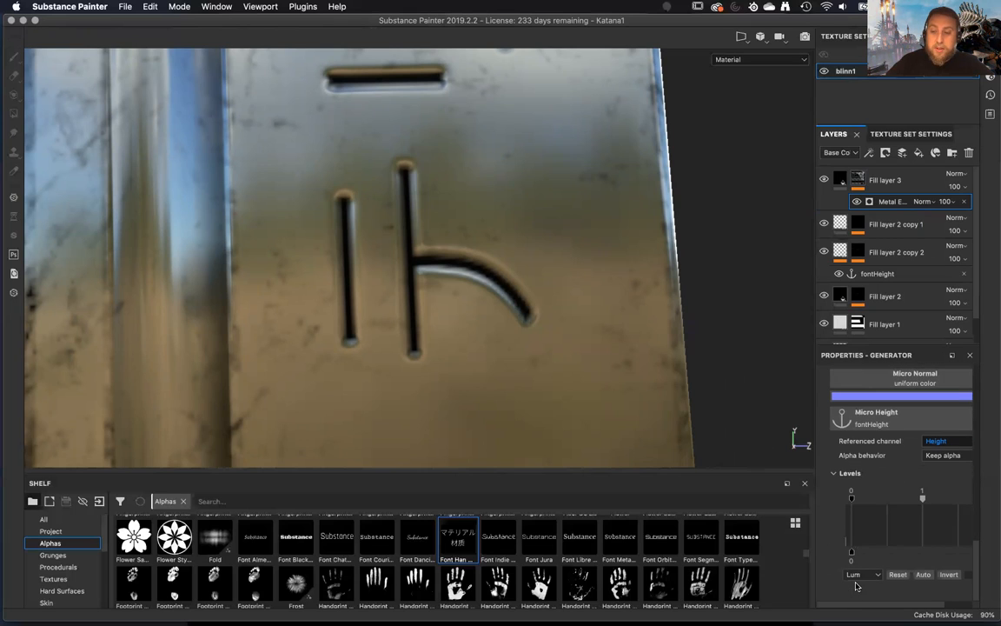
scroll(855, 584, up, 2)
click(835, 544)
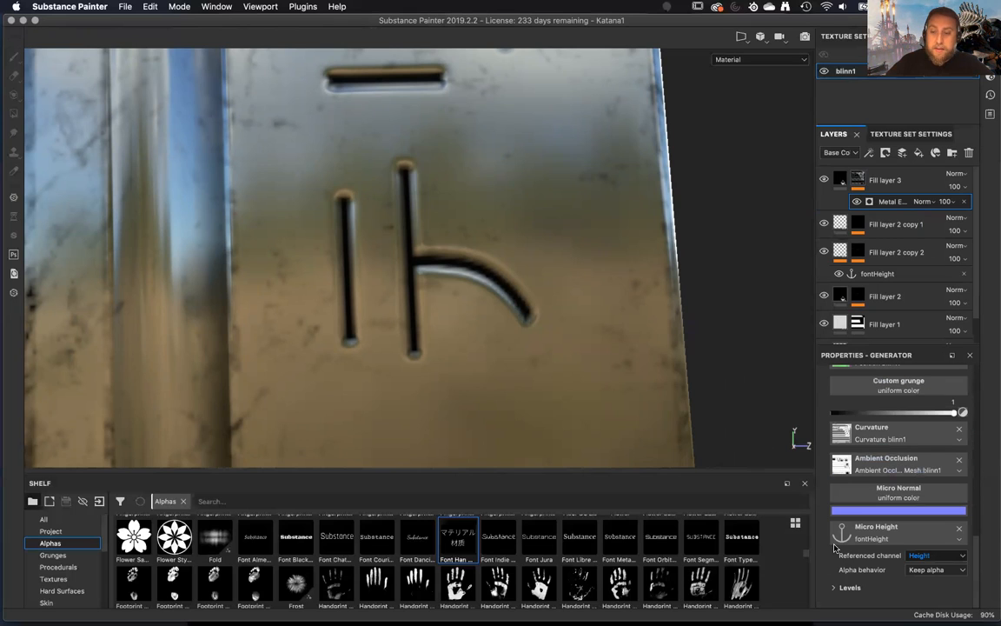
scroll(868, 565, up, 5)
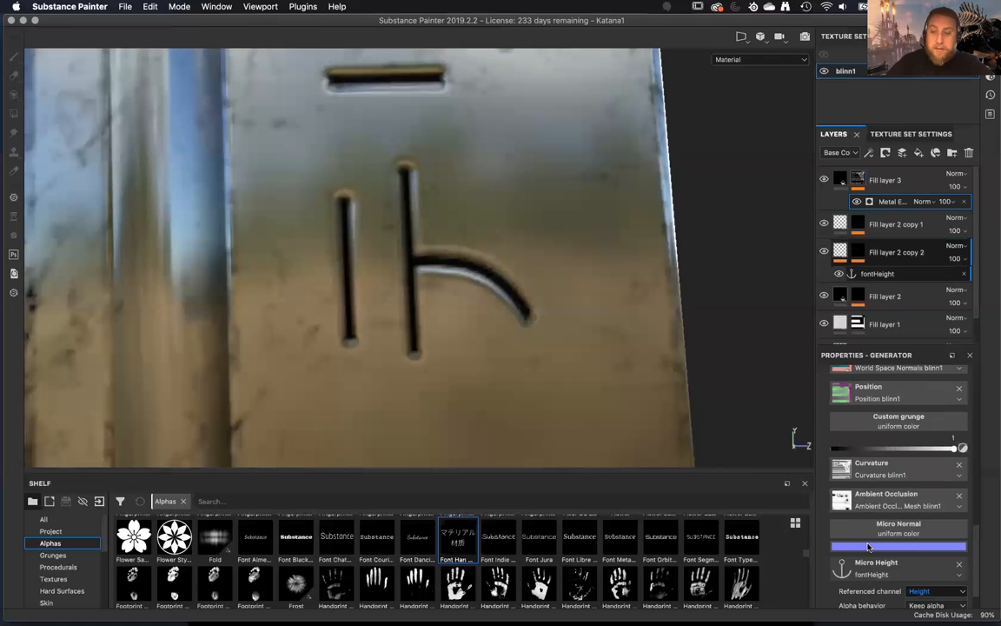
scroll(868, 545, up, 5)
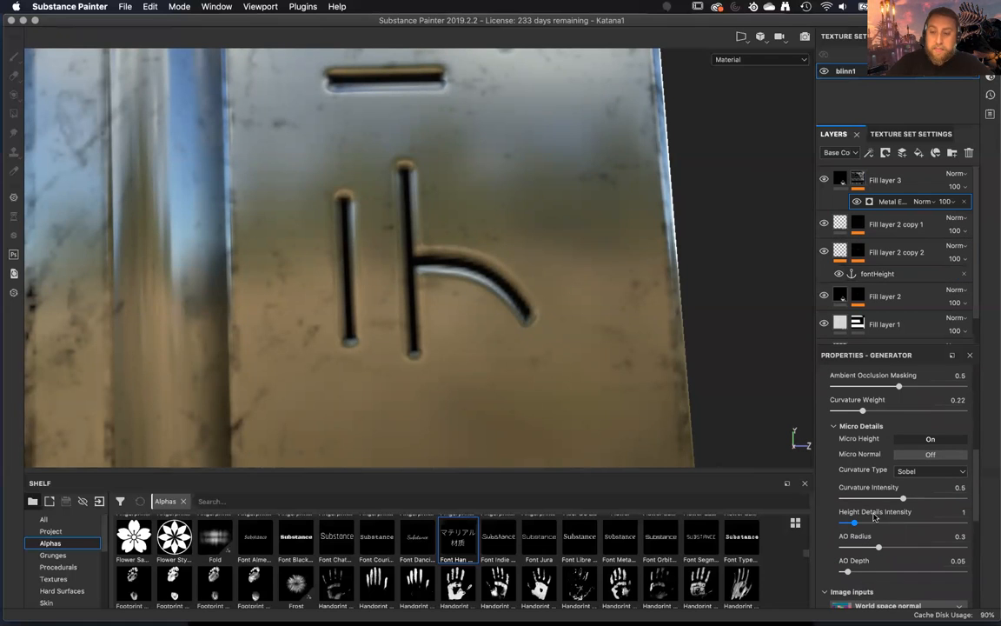
Display Fill layer 3's mask and set the Metal Edge Wear generator's Height Details Intensity to 10.
alt+drag(583, 355, 437, 319)
alt+middle_drag(458, 313, 537, 291)
alt+right_drag(531, 323, 560, 270)
alt+drag(560, 271, 544, 250)
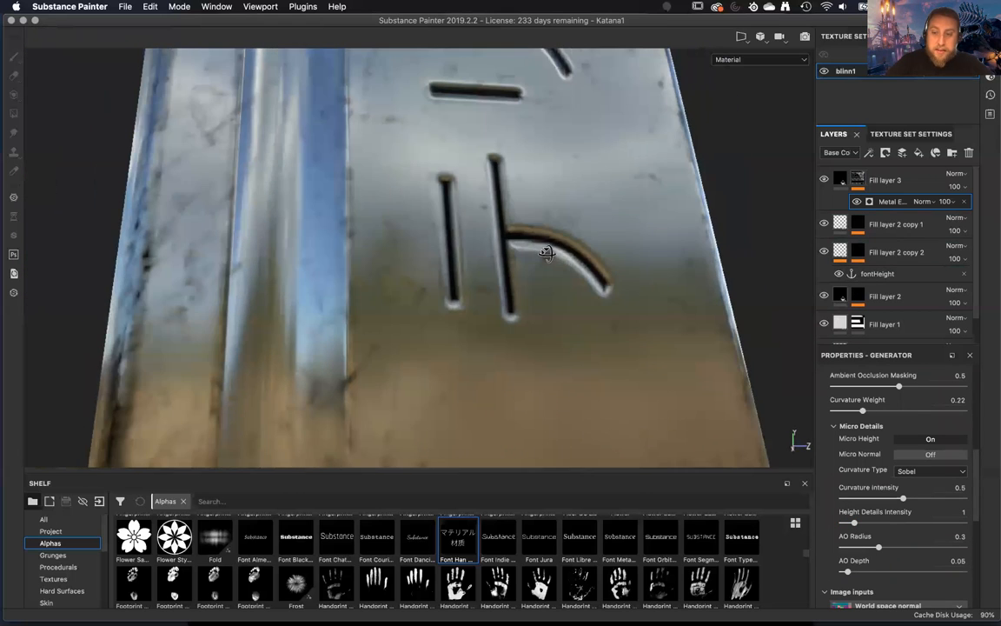
alt+drag(606, 371, 593, 366)
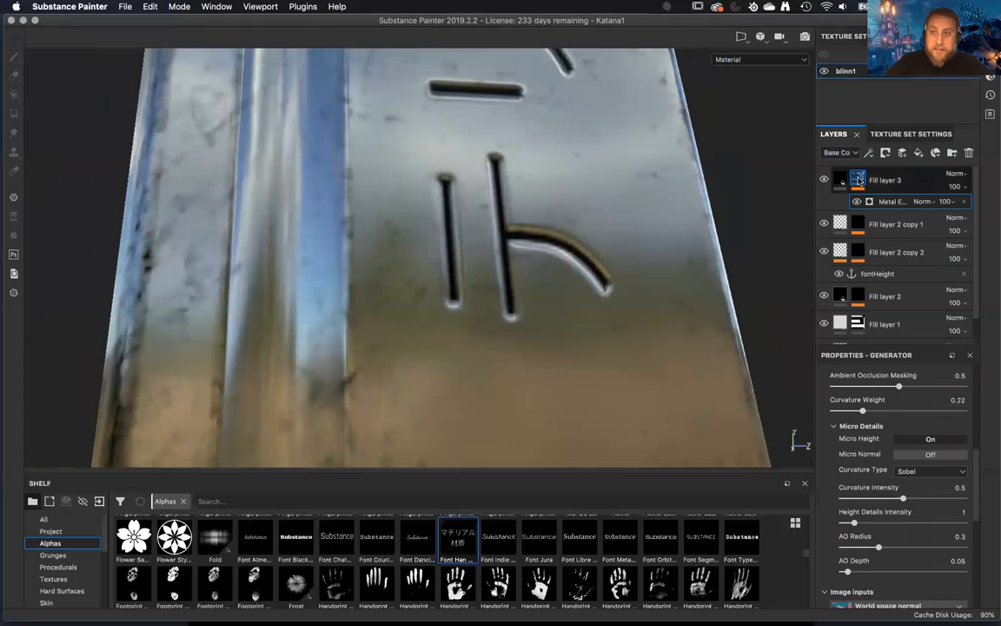
alt+click(857, 178)
click(902, 202)
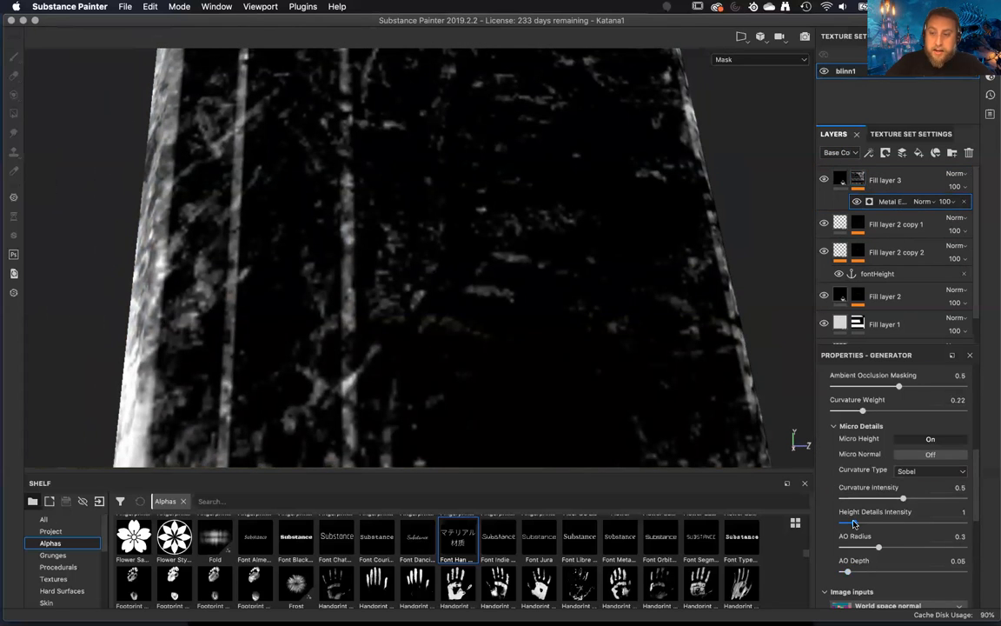
drag(855, 522, 965, 522)
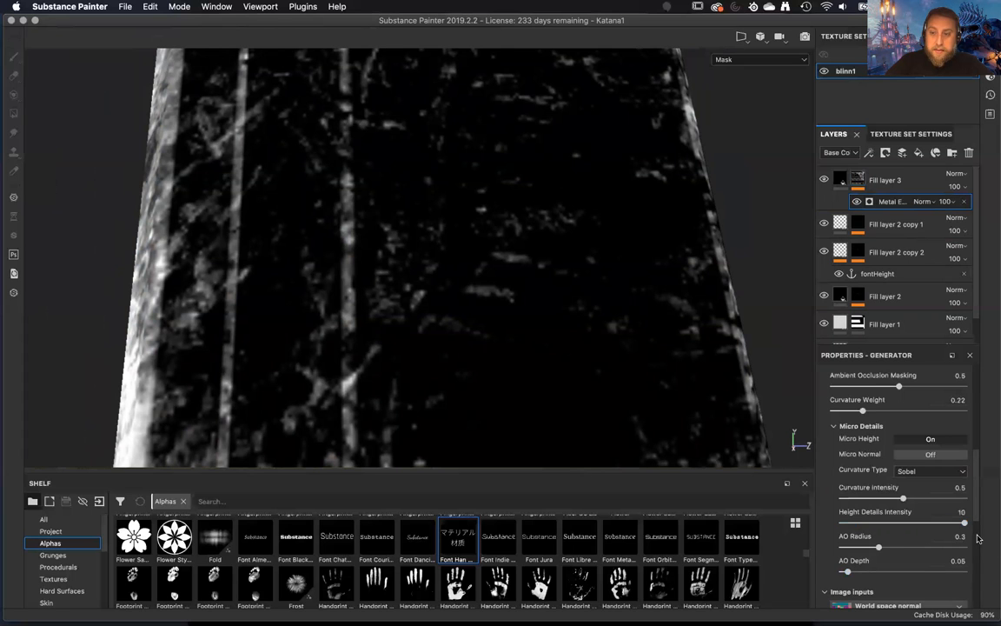
mouse_move(617, 403)
alt+mouse_down()
mouse_move(614, 340)
mouse_move(600, 415)
mouse_move(559, 424)
mouse_move(622, 413)
alt+mouse_up()
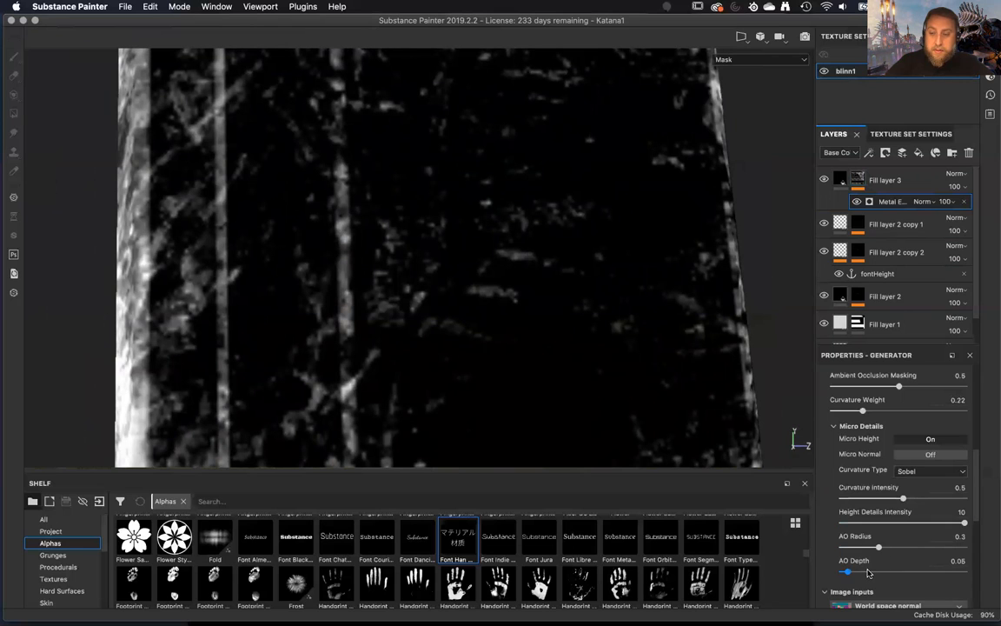
Examine the Metal Edge Wear generator's wear, grunge, Micro Details and image input settings for what affects the engraving wear.
scroll(867, 571, down, 10)
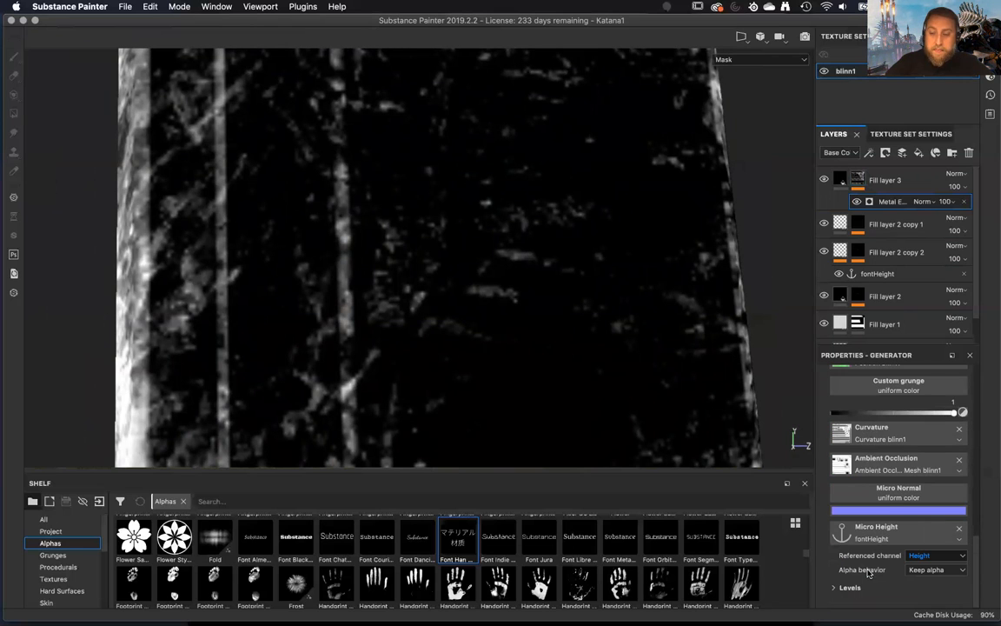
scroll(869, 572, up, 1)
scroll(867, 572, up, 8)
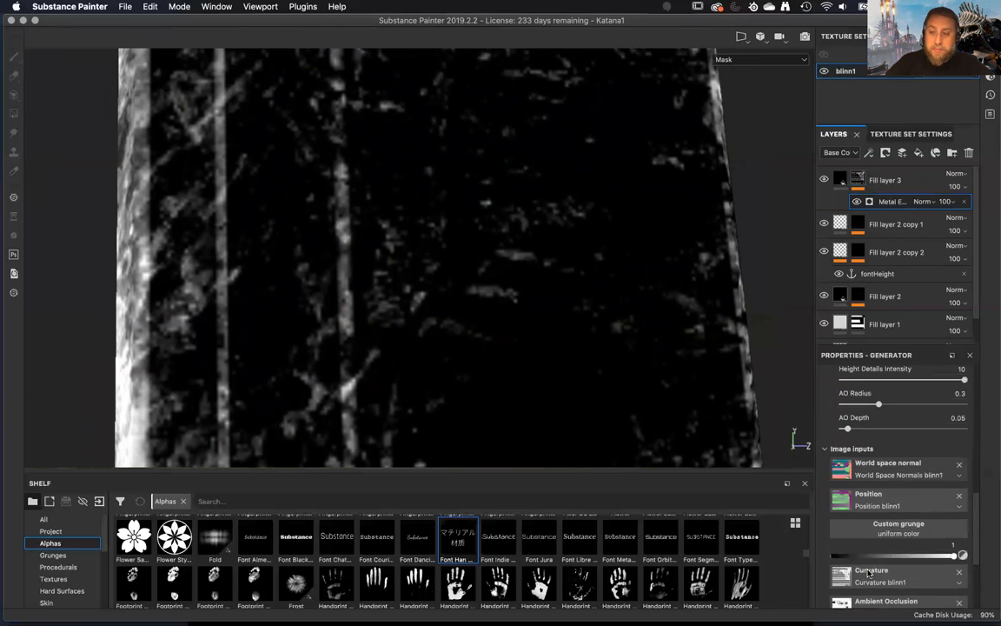
scroll(867, 572, up, 10)
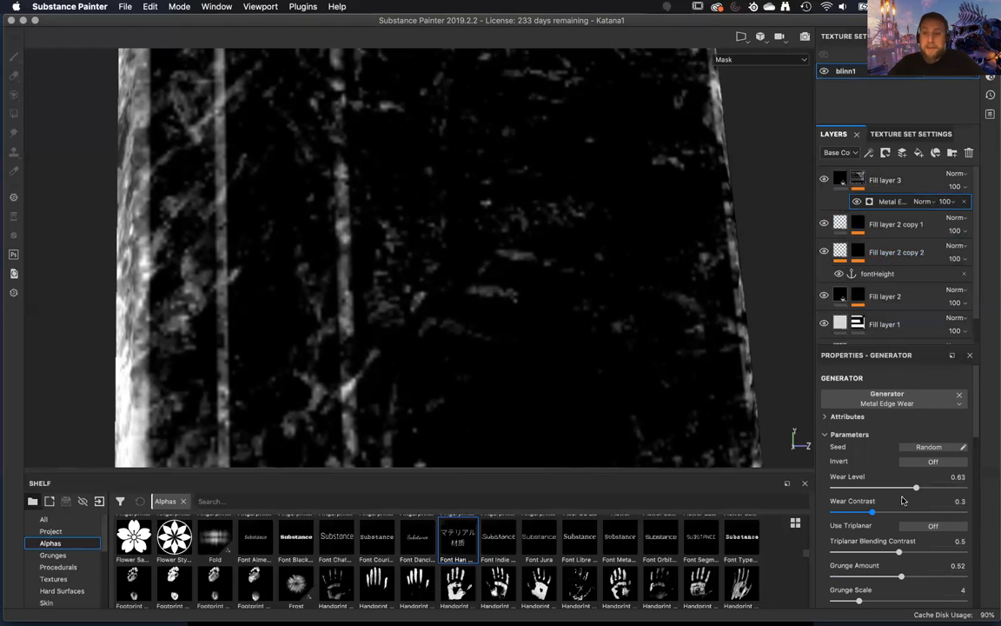
scroll(901, 452, down, 3)
scroll(898, 497, up, 3)
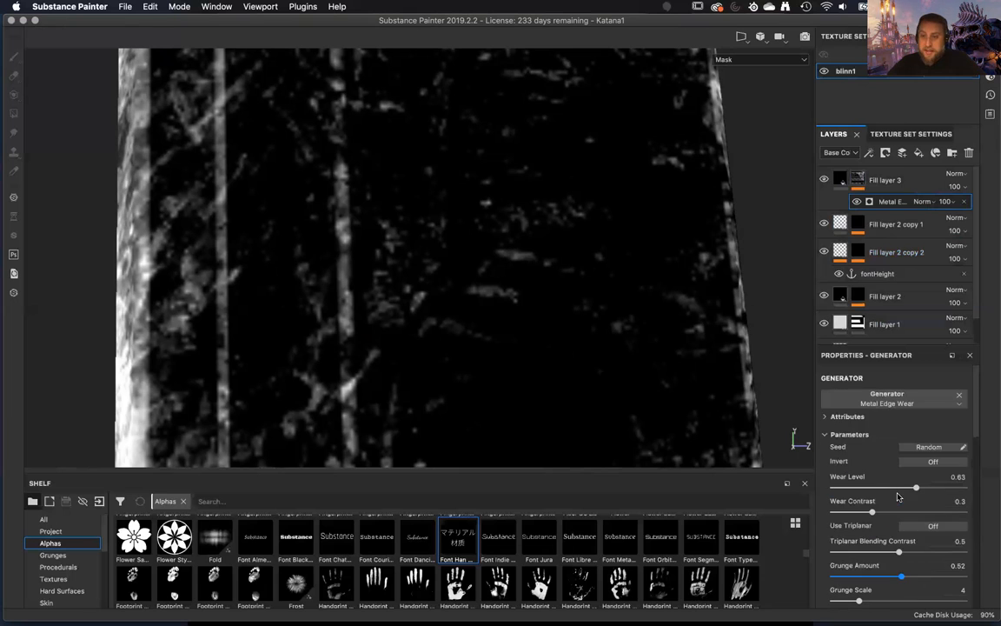
scroll(898, 496, down, 9)
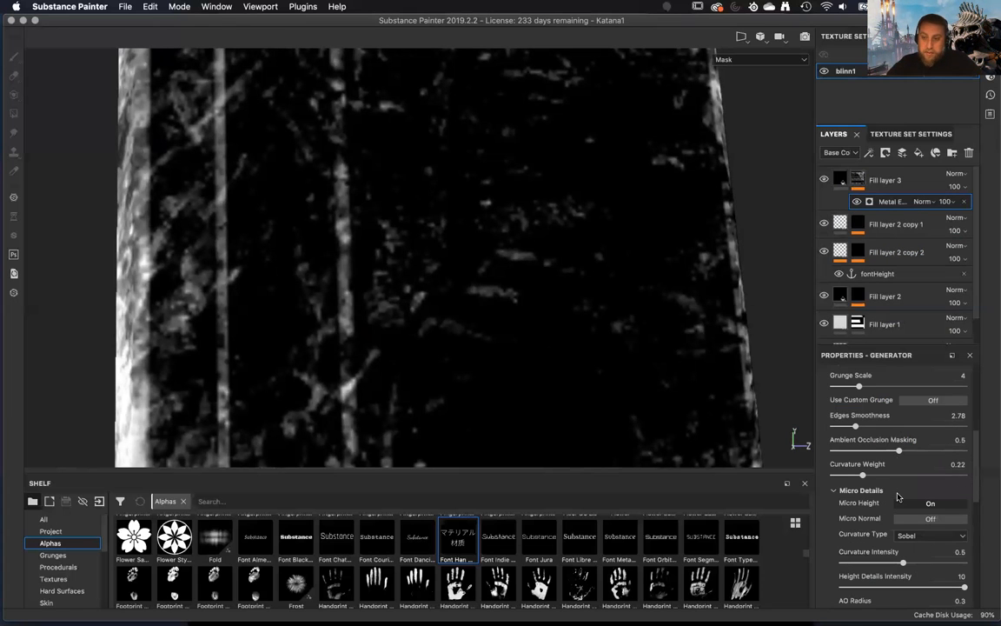
scroll(897, 496, down, 2)
scroll(898, 496, up, 2)
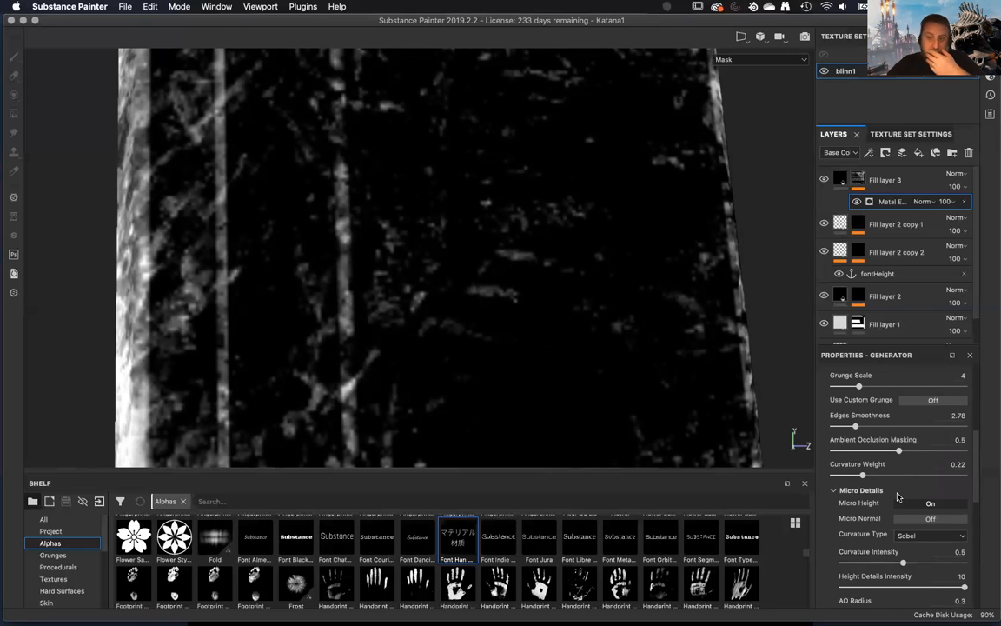
scroll(899, 496, up, 2)
scroll(897, 496, up, 5)
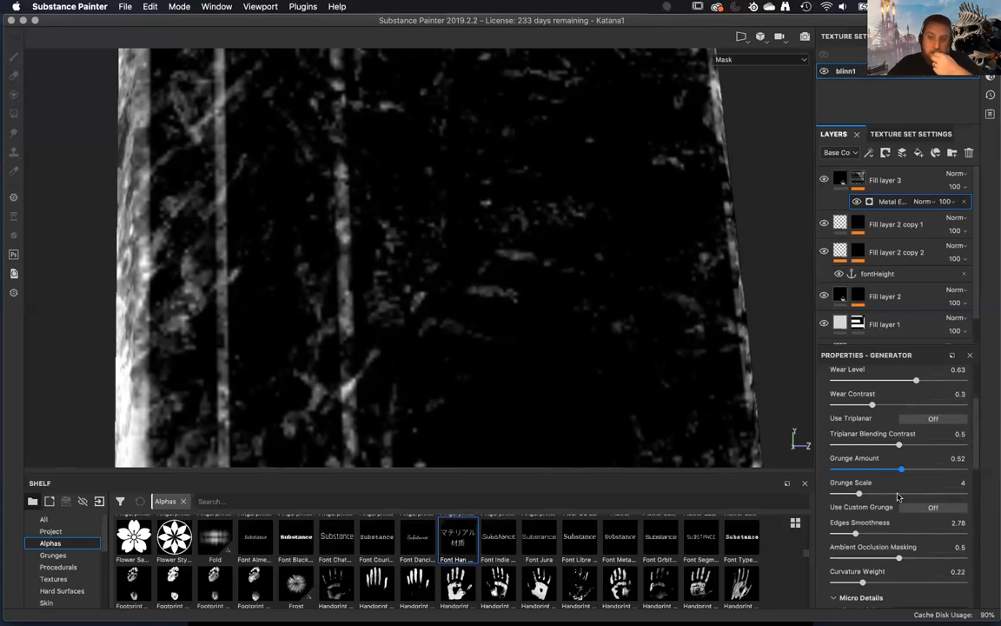
scroll(898, 496, up, 3)
scroll(898, 496, down, 3)
scroll(898, 497, down, 4)
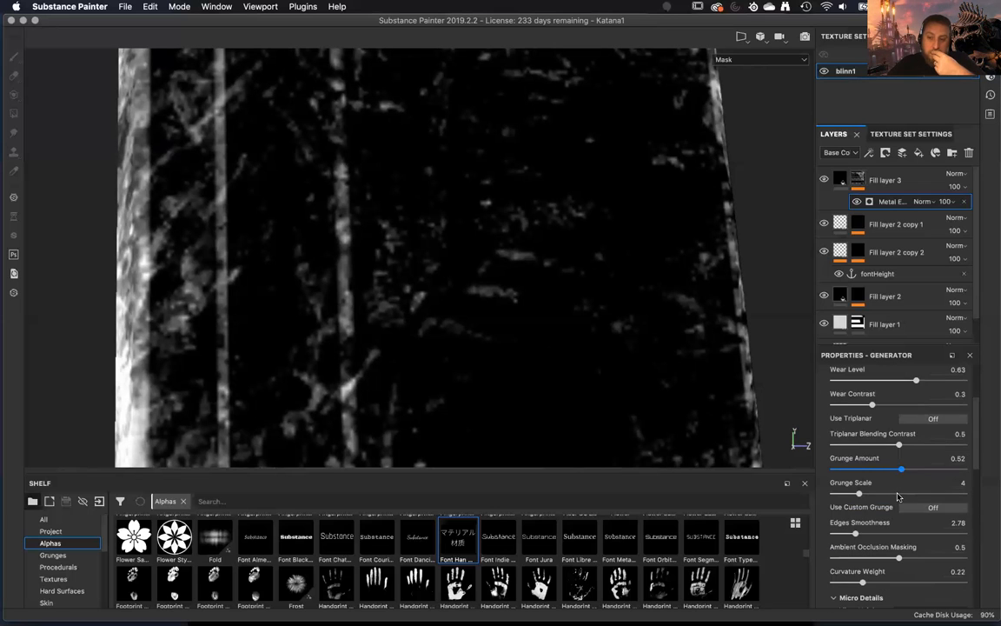
Review the Metal Edge Wear generator's Micro Details and image inputs, including the alpha behavior options of the fontHeight Micro Height input.
scroll(897, 496, down, 2)
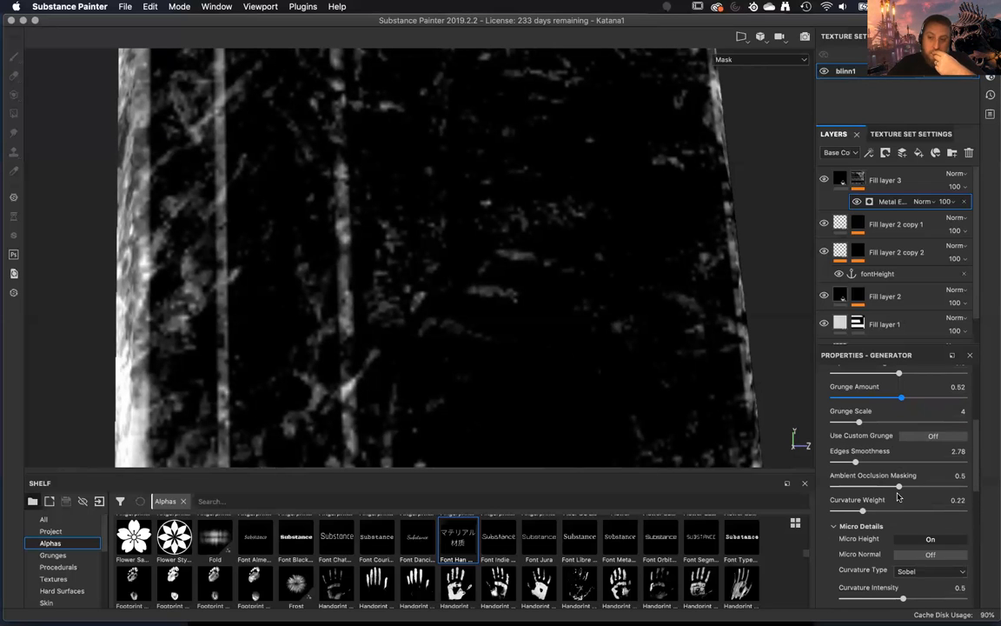
scroll(898, 496, down, 6)
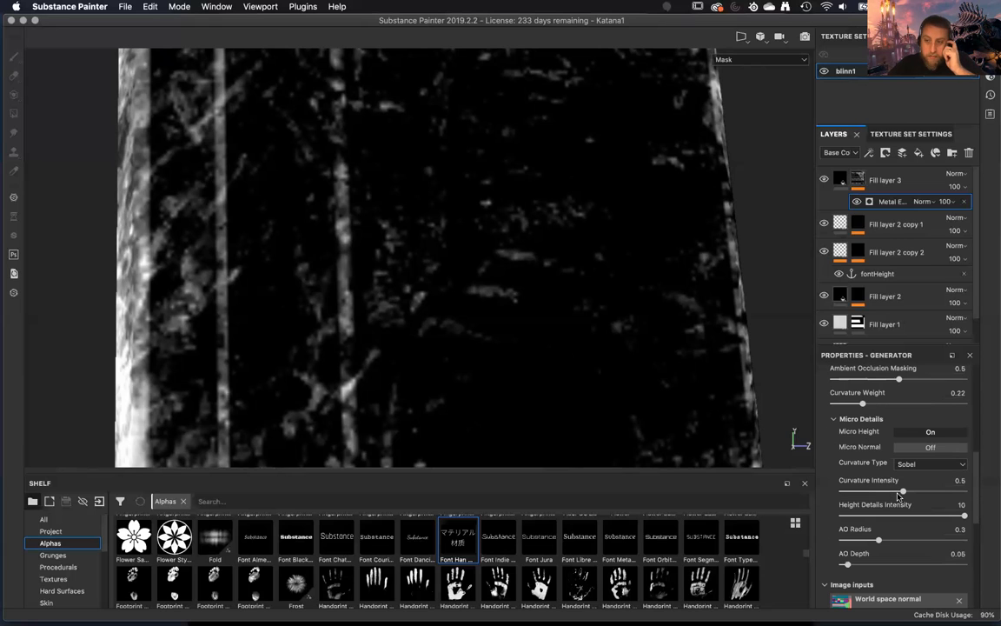
scroll(899, 496, down, 2)
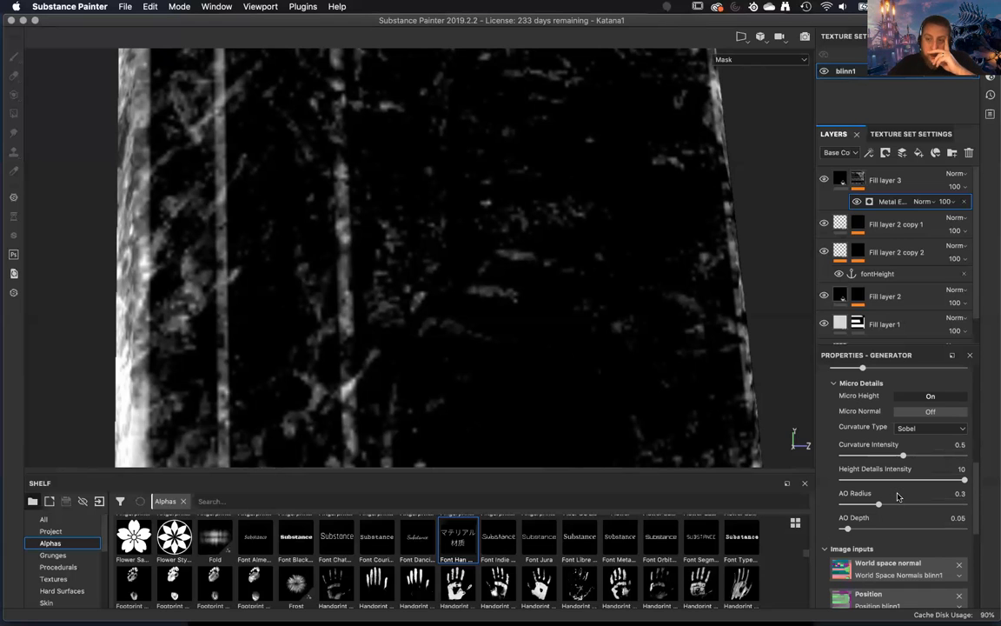
scroll(898, 497, down, 10)
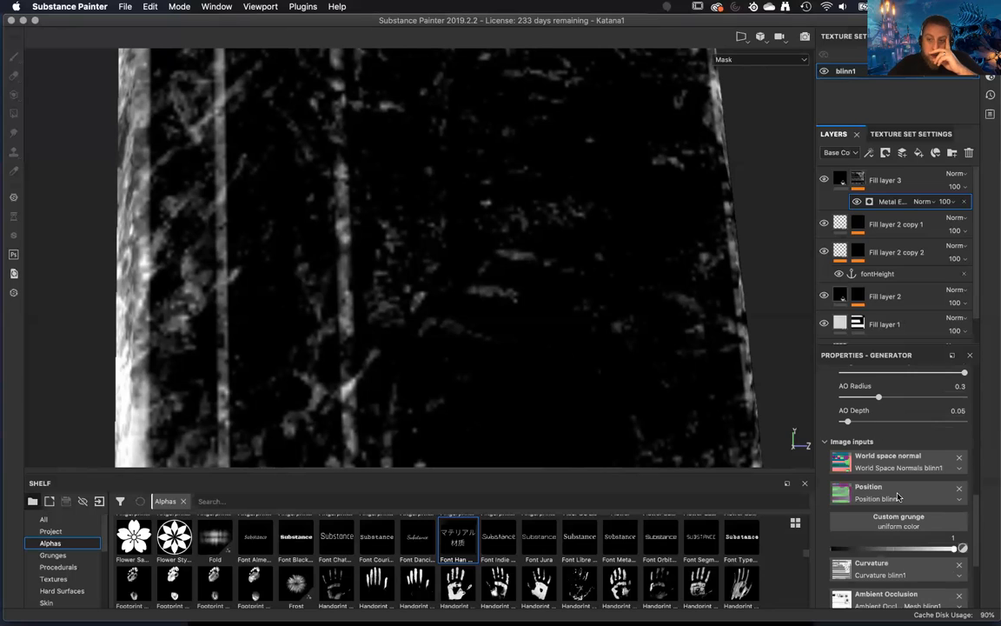
scroll(898, 496, down, 4)
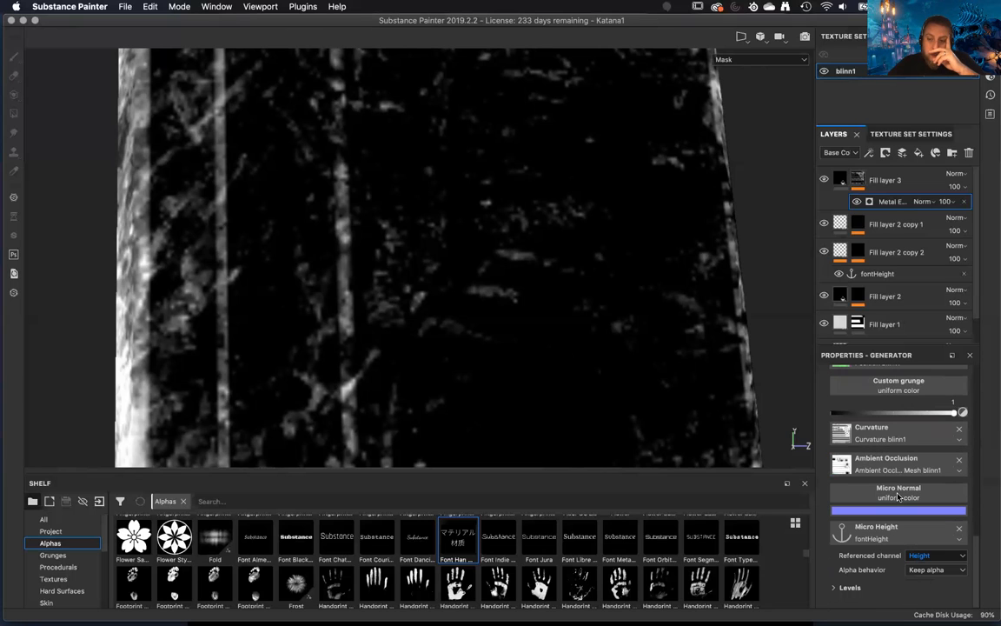
click(931, 570)
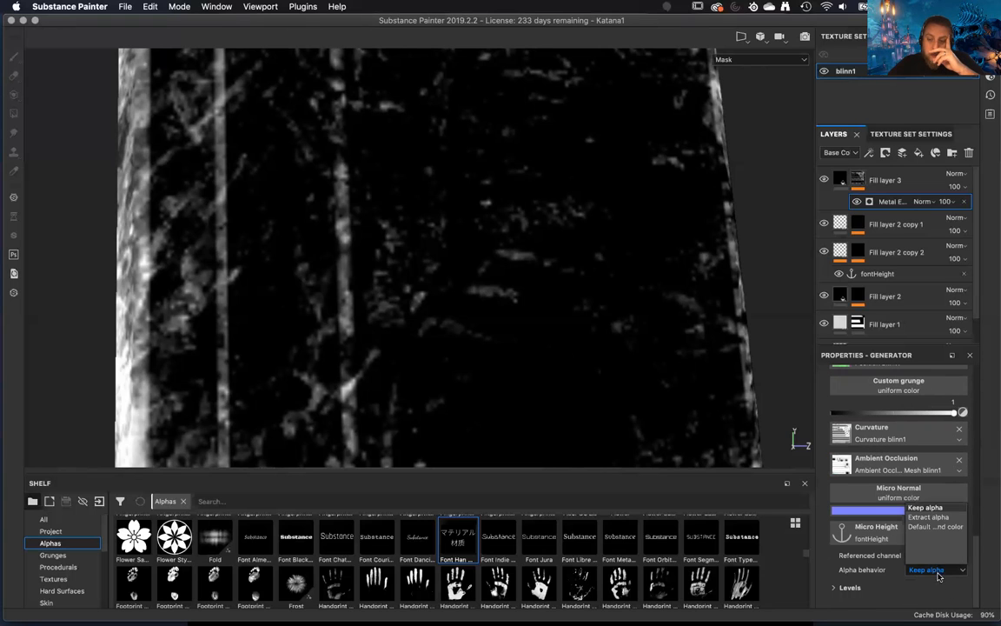
click(939, 588)
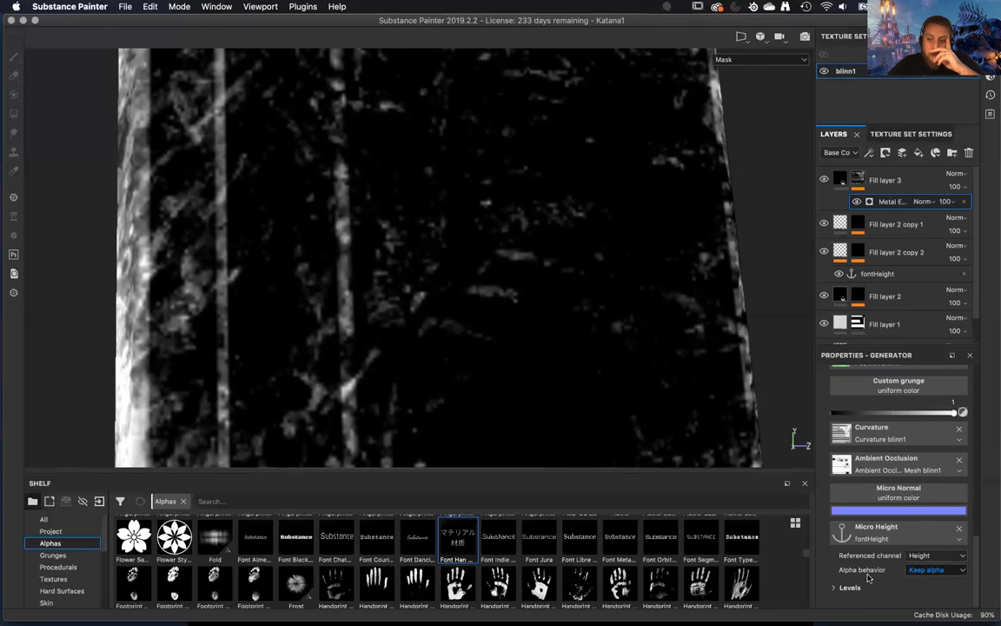
scroll(866, 577, up, 2)
scroll(863, 577, up, 2)
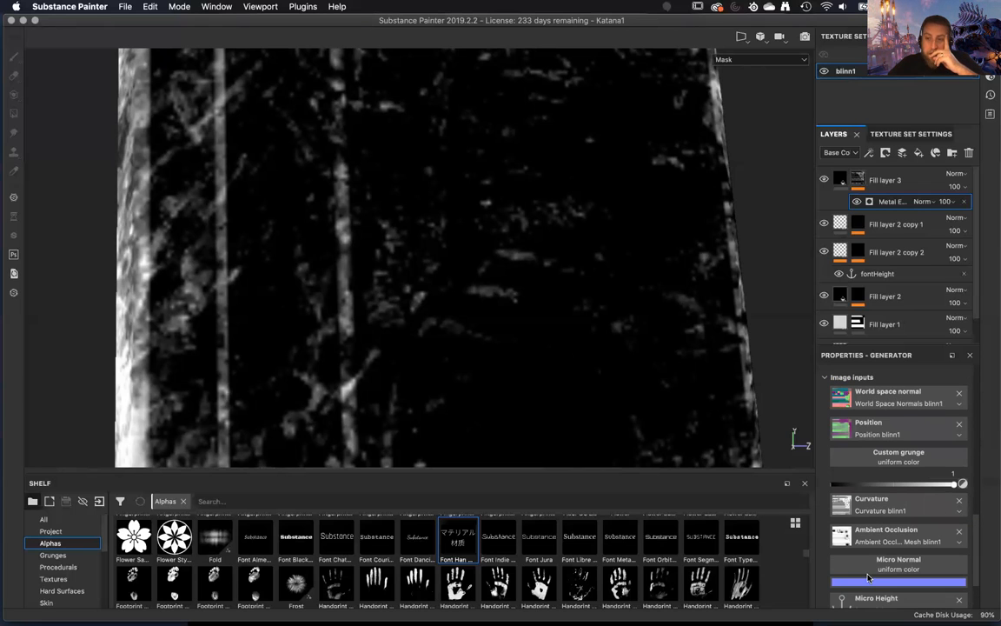
scroll(868, 576, down, 15)
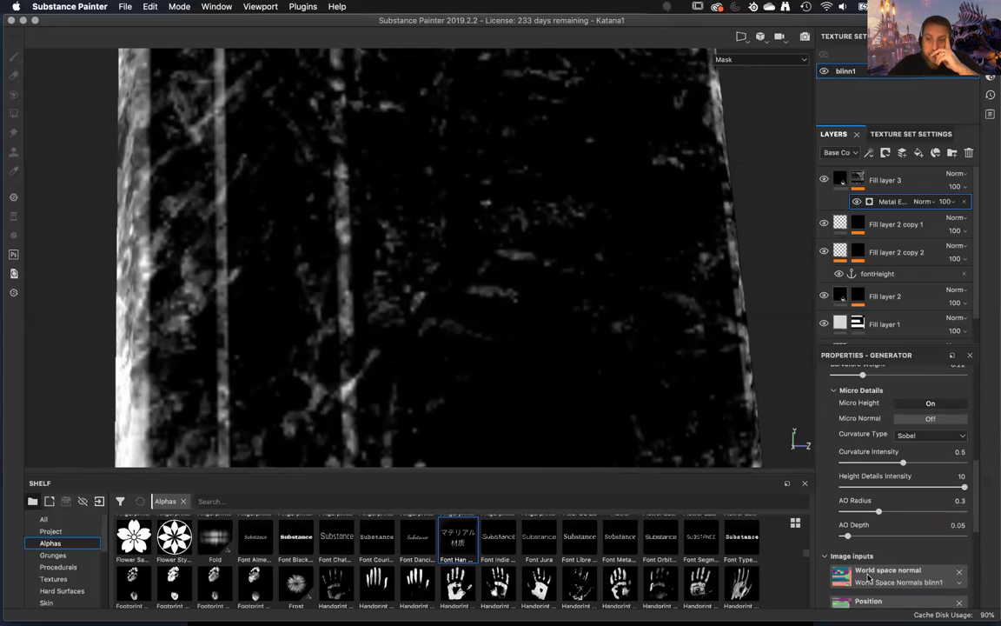
scroll(869, 573, up, 15)
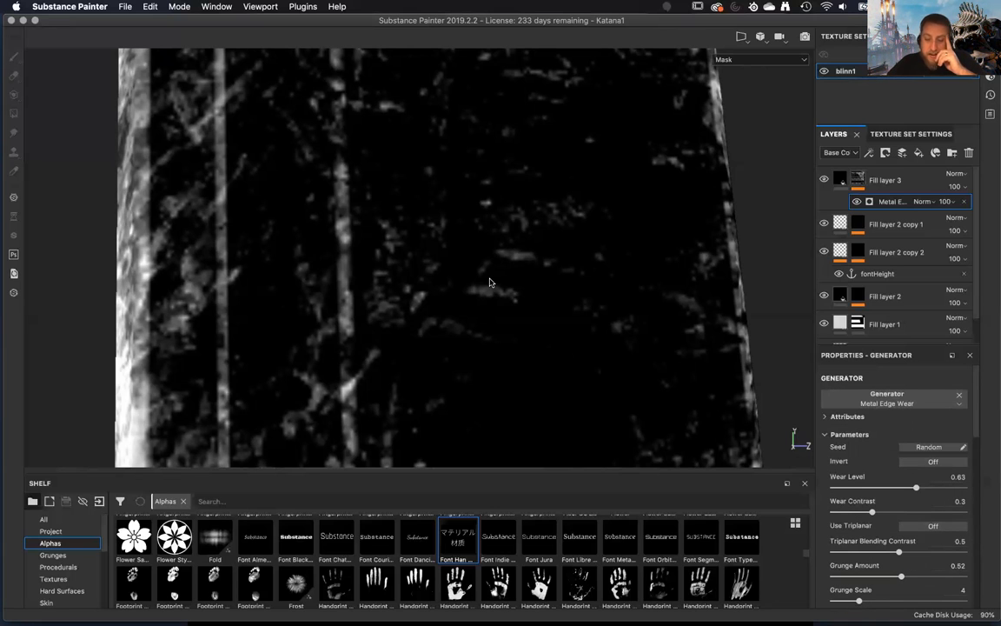
click(912, 402)
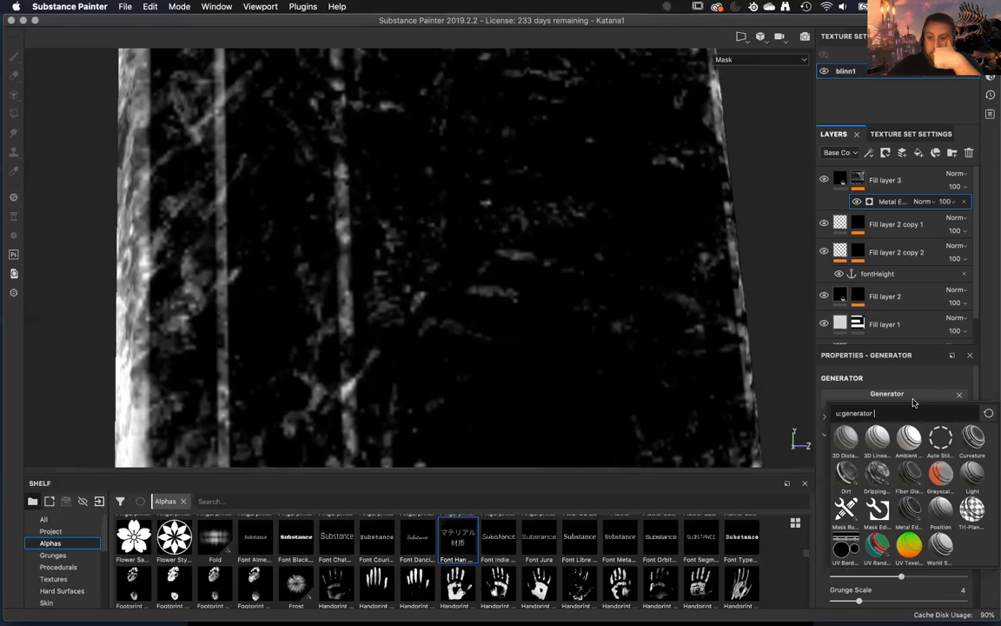
mouse_move(914, 480)
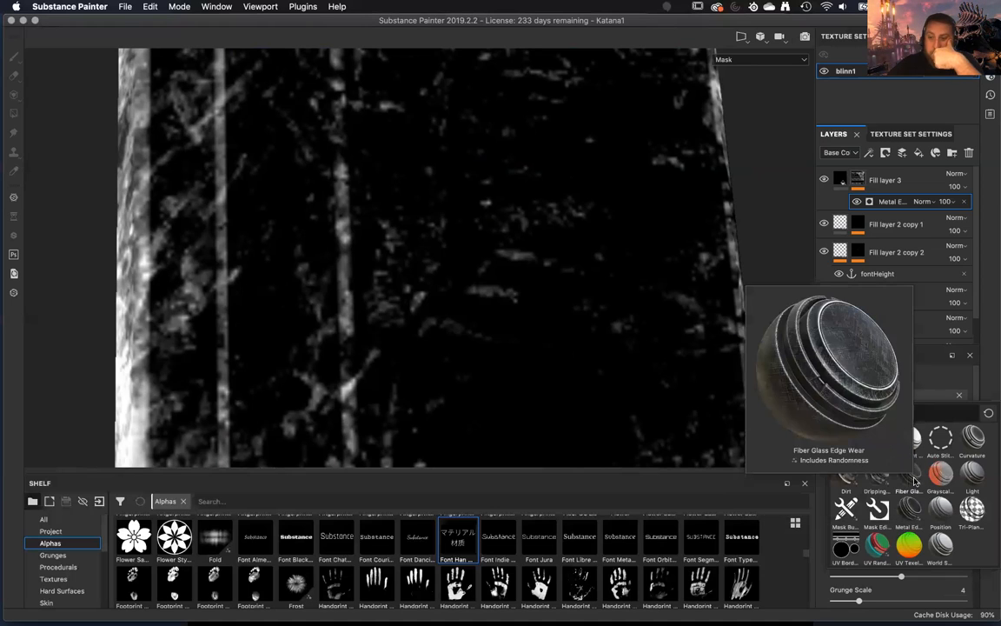
click(959, 394)
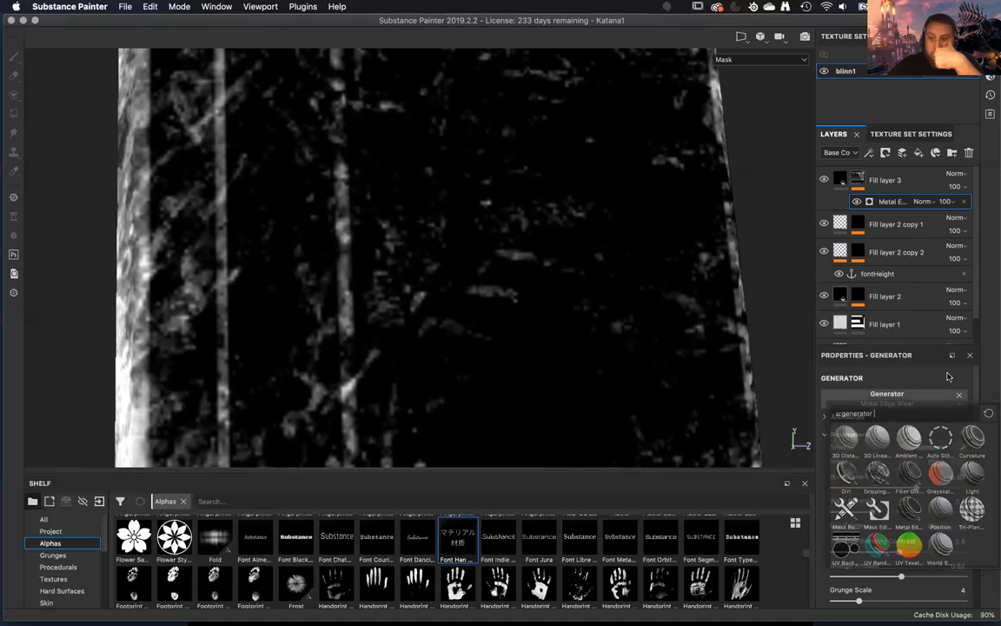
Find the Edge Damage smart mask in the shelf and clear Metal Edge Wear from Fill layer 3's generator.
scroll(60, 582, down, 5)
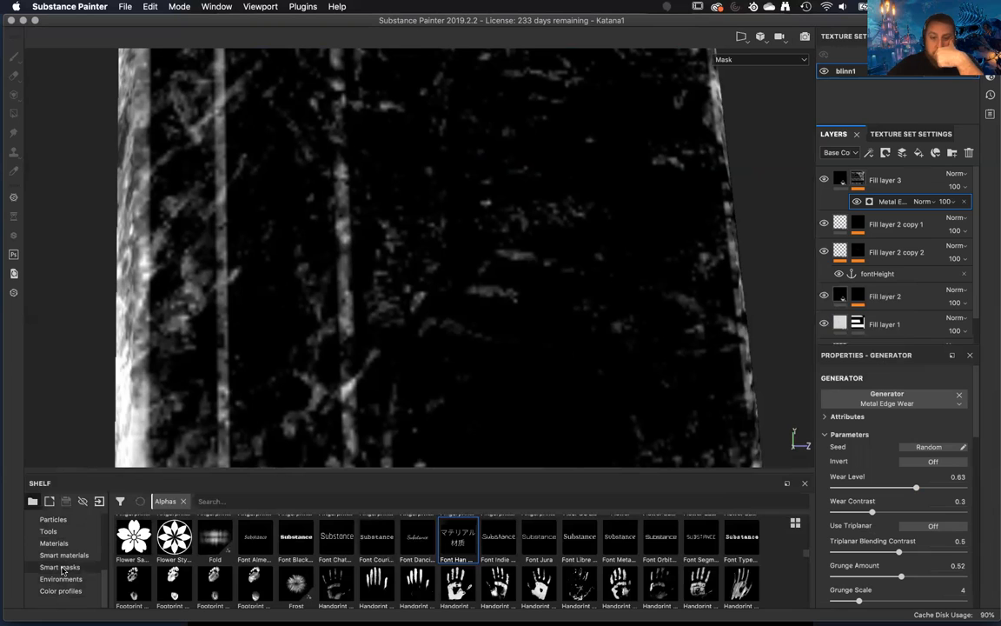
click(61, 568)
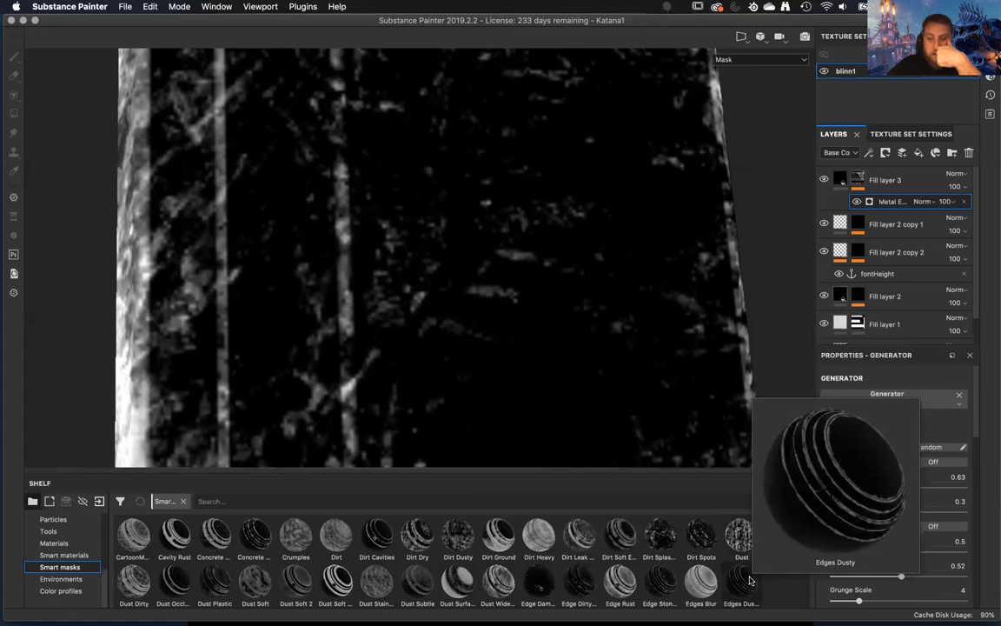
click(536, 584)
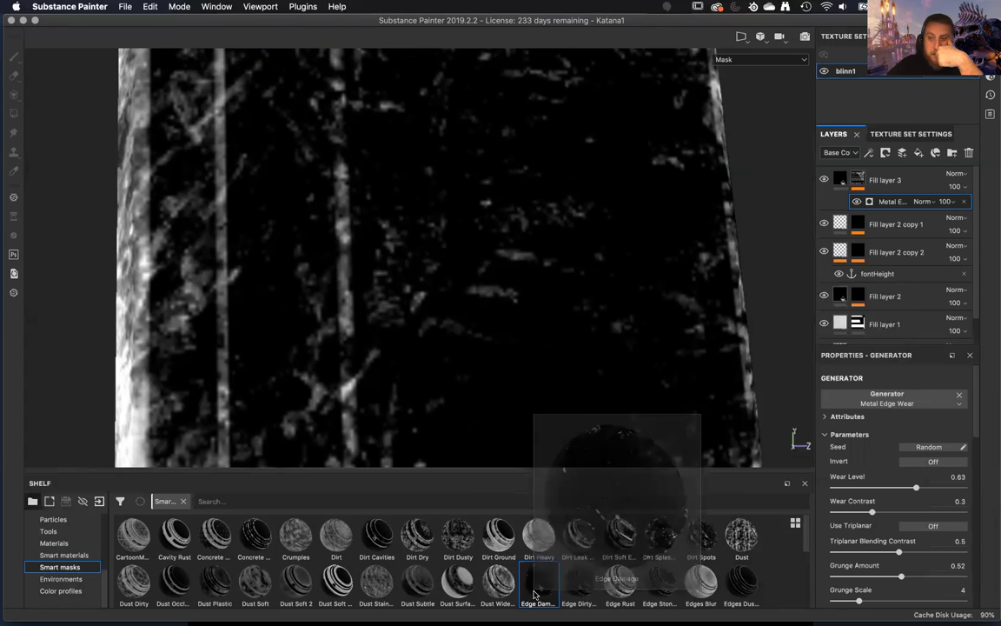
drag(541, 592, 960, 397)
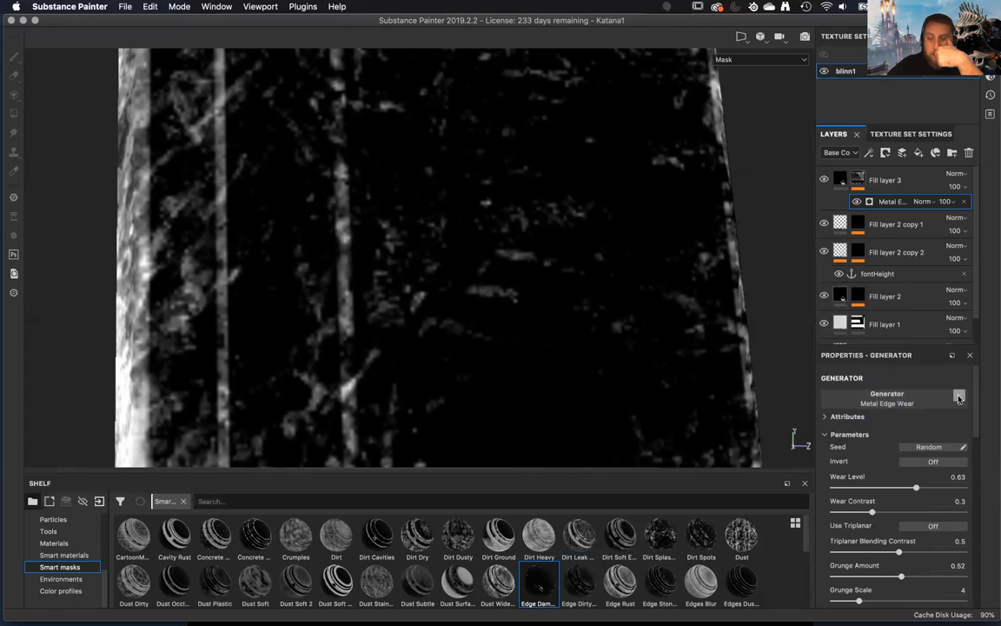
click(959, 397)
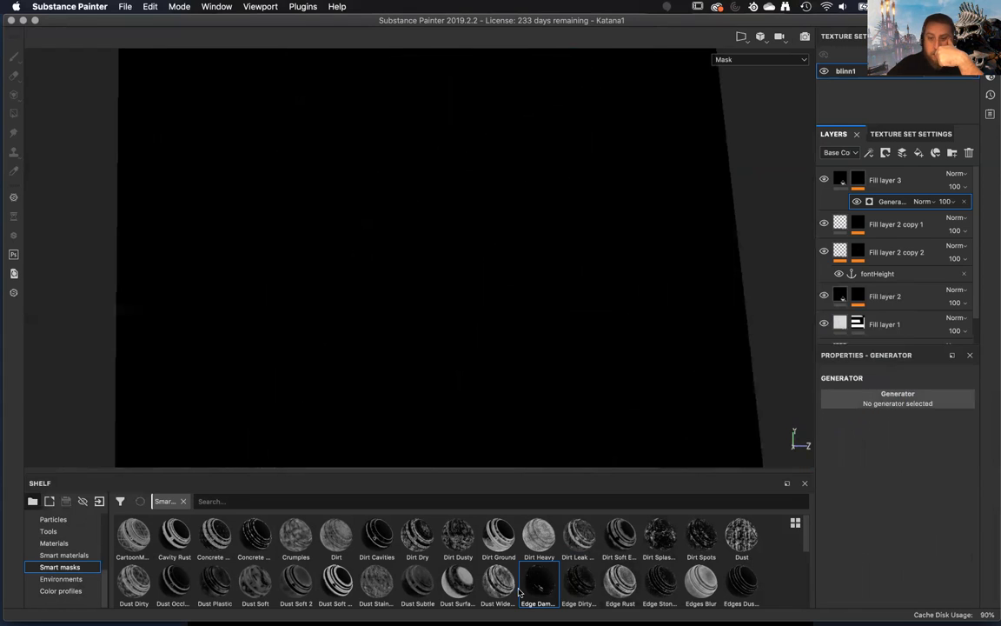
Try to assign the Edge Damage smart mask to Fill layer 3's empty generator slot.
drag(540, 587, 830, 358)
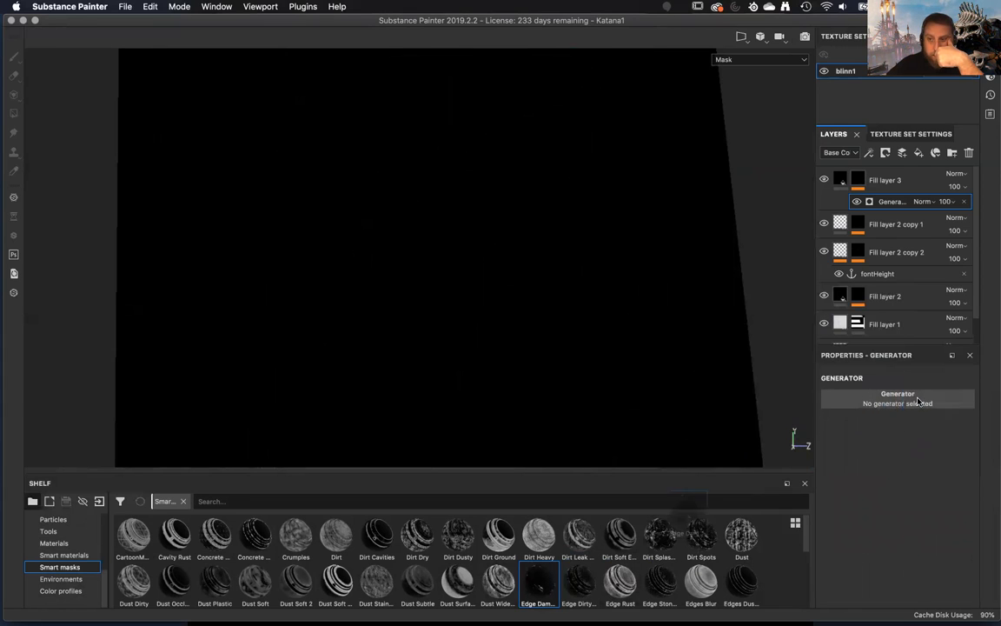
drag(542, 588, 900, 398)
click(904, 399)
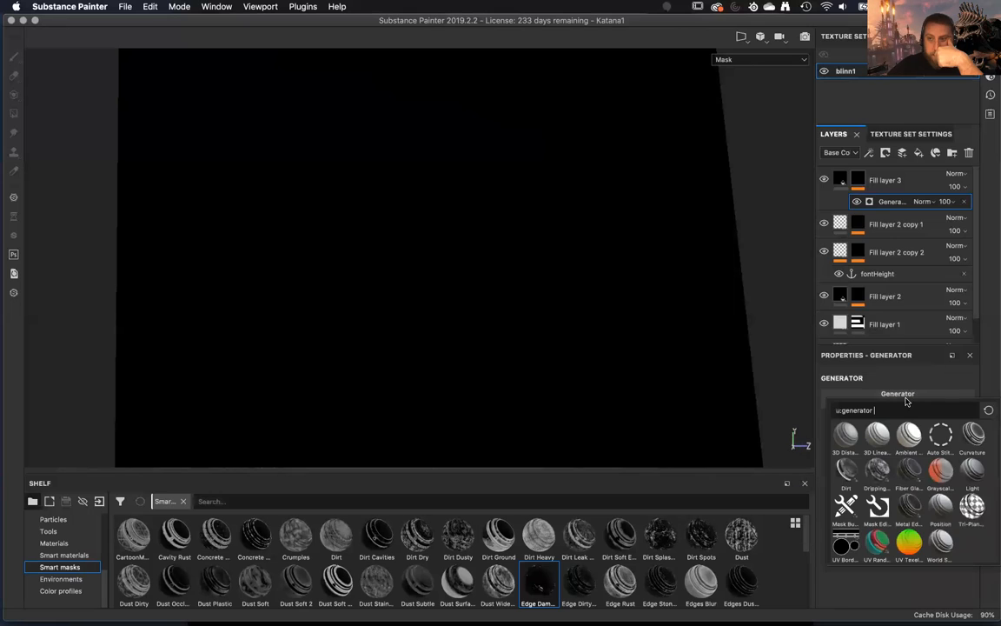
Delete the empty generator from Fill layer 3's mask and apply the Edge Damage smart mask to the layer.
click(965, 204)
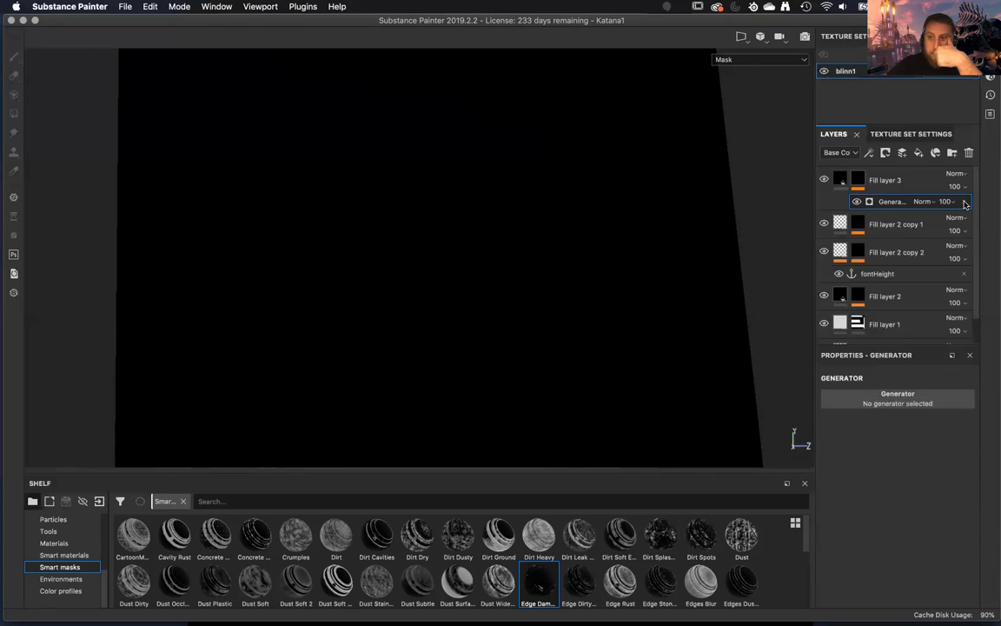
click(965, 203)
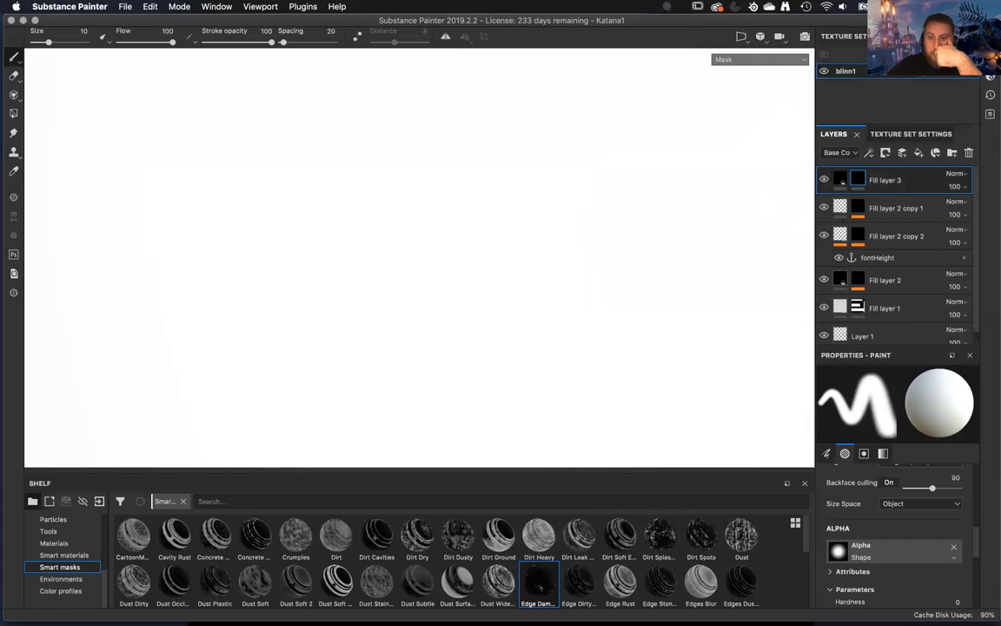
drag(539, 581, 896, 184)
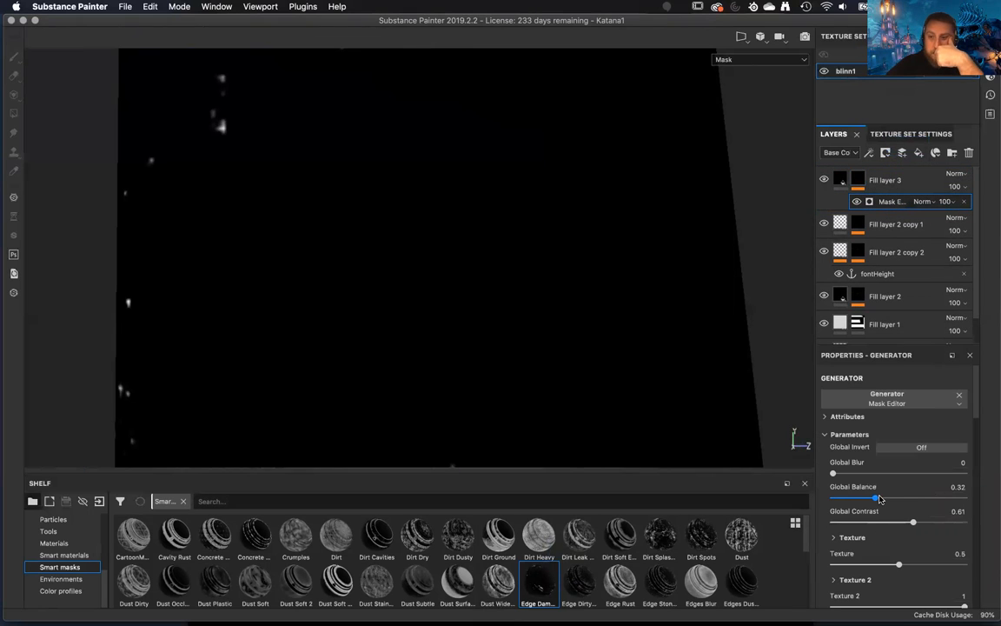
Examine the Mask Editor generator's global, texture, curvature and image input settings on Fill layer 3, including Micro Normal and Micro Height.
scroll(882, 497, down, 10)
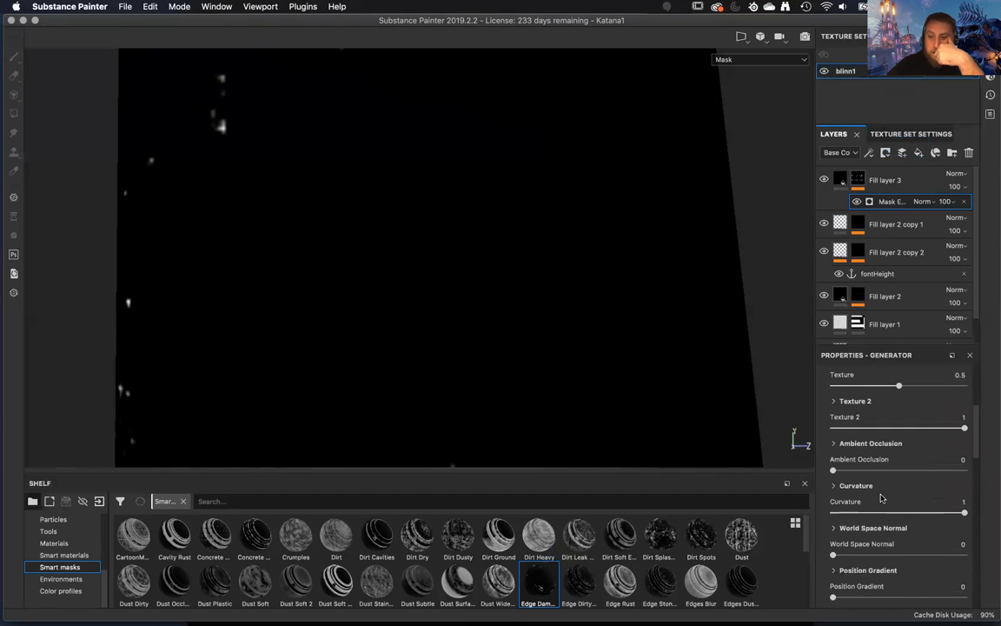
scroll(882, 498, down, 7)
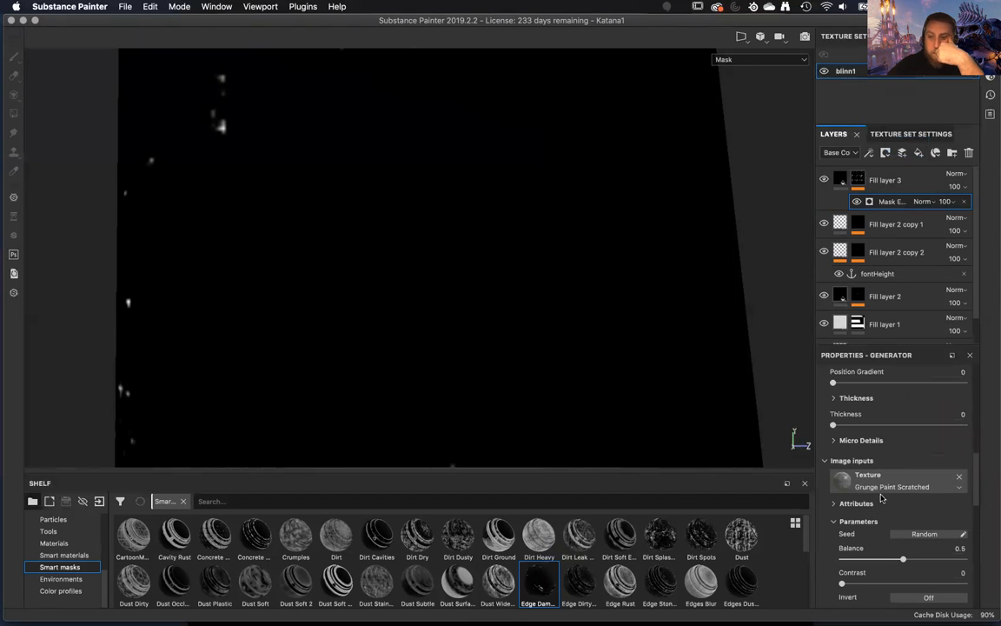
scroll(881, 498, down, 5)
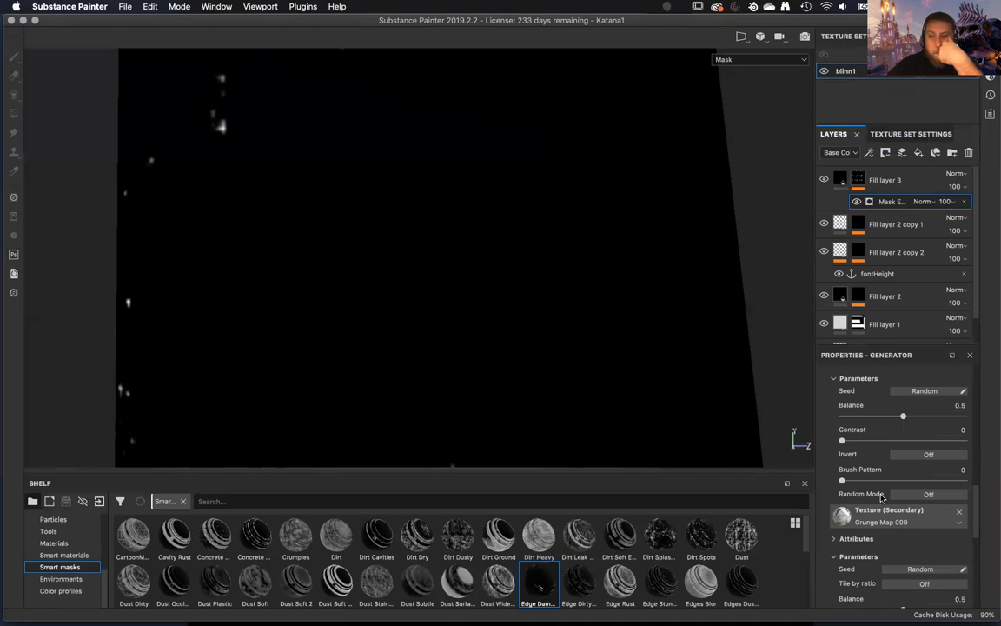
scroll(881, 497, up, 3)
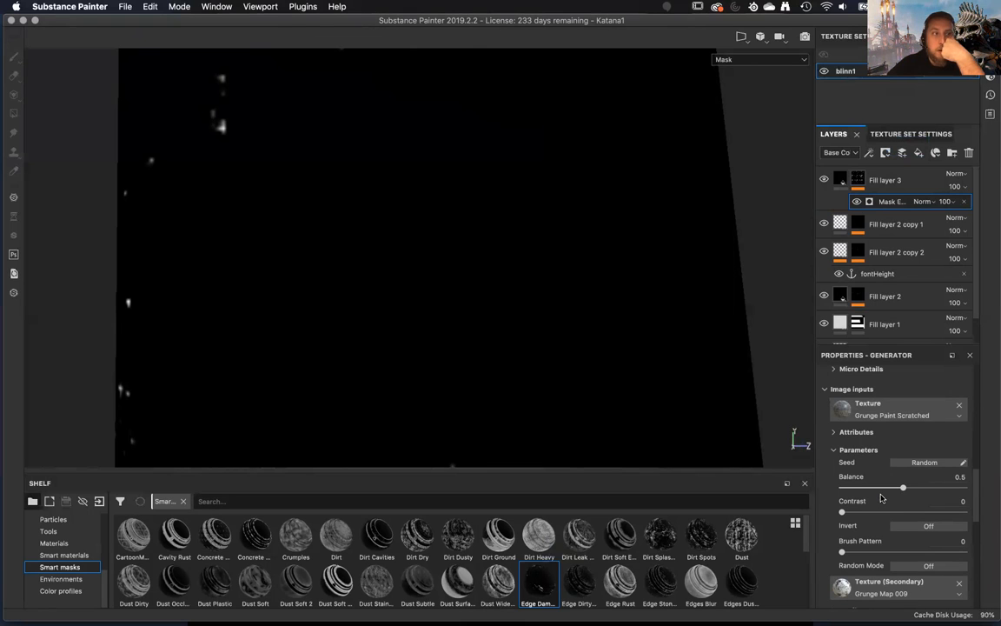
scroll(881, 497, up, 8)
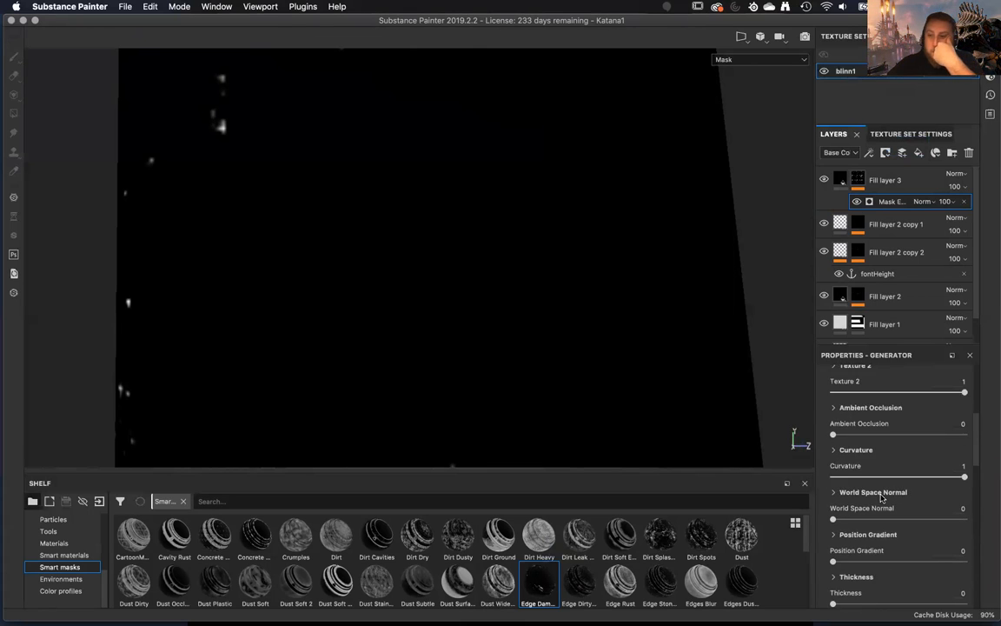
scroll(881, 497, up, 6)
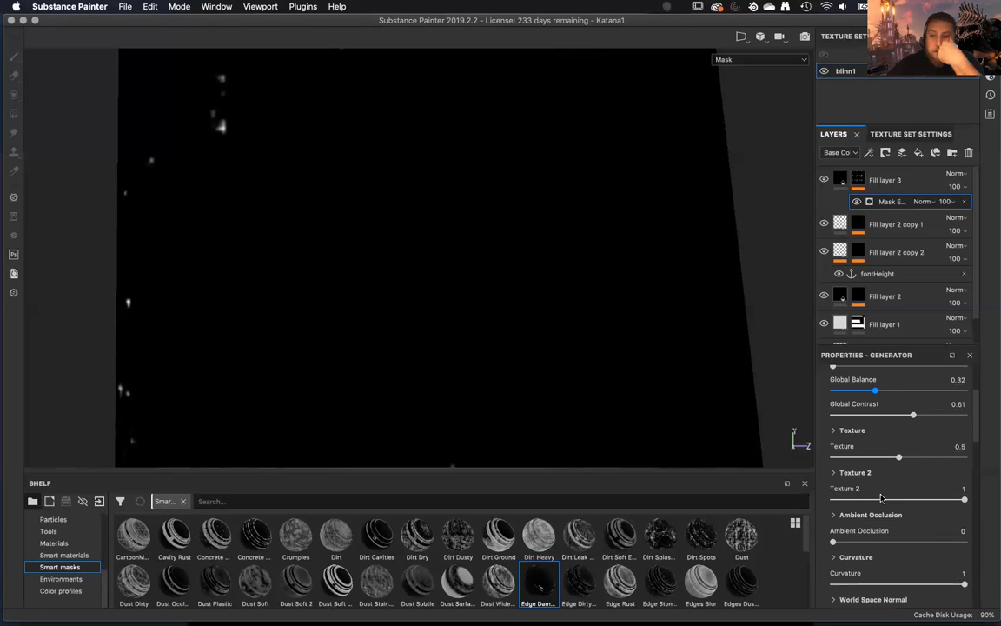
scroll(882, 497, down, 12)
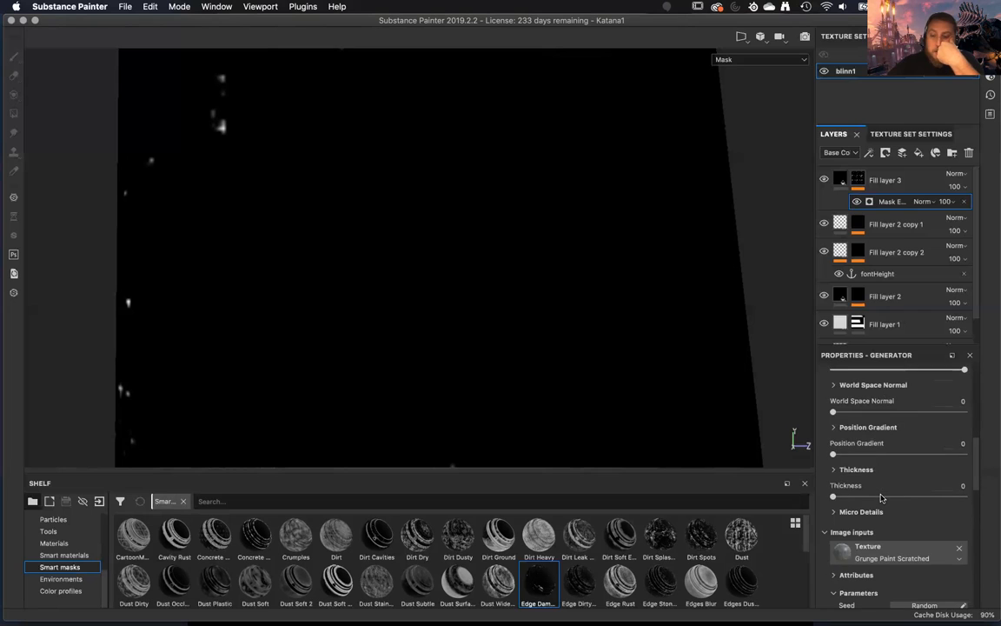
scroll(881, 497, down, 3)
scroll(881, 497, down, 3)
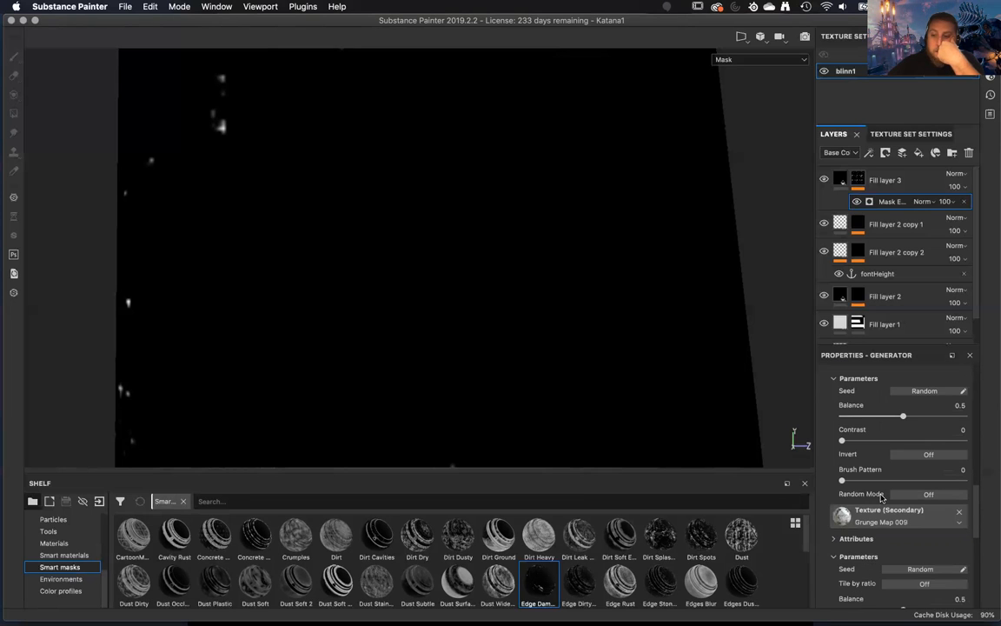
scroll(881, 497, down, 8)
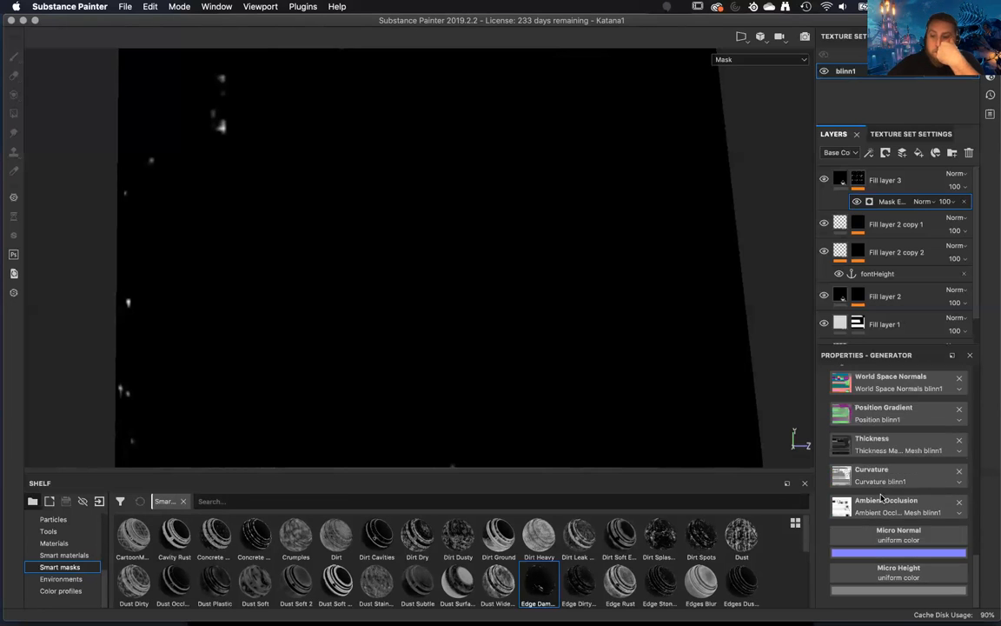
scroll(881, 497, up, 14)
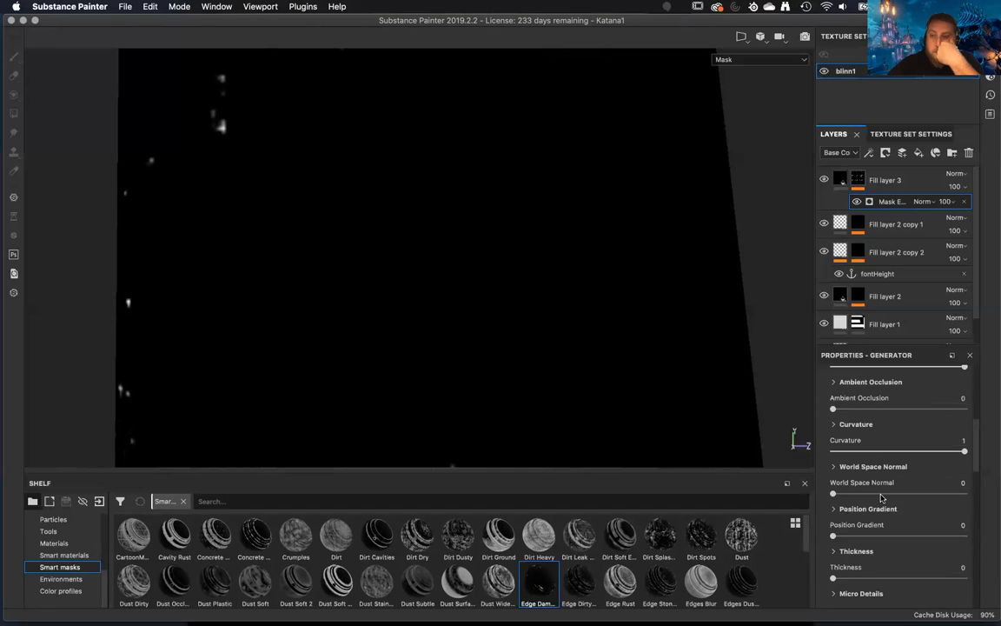
click(911, 188)
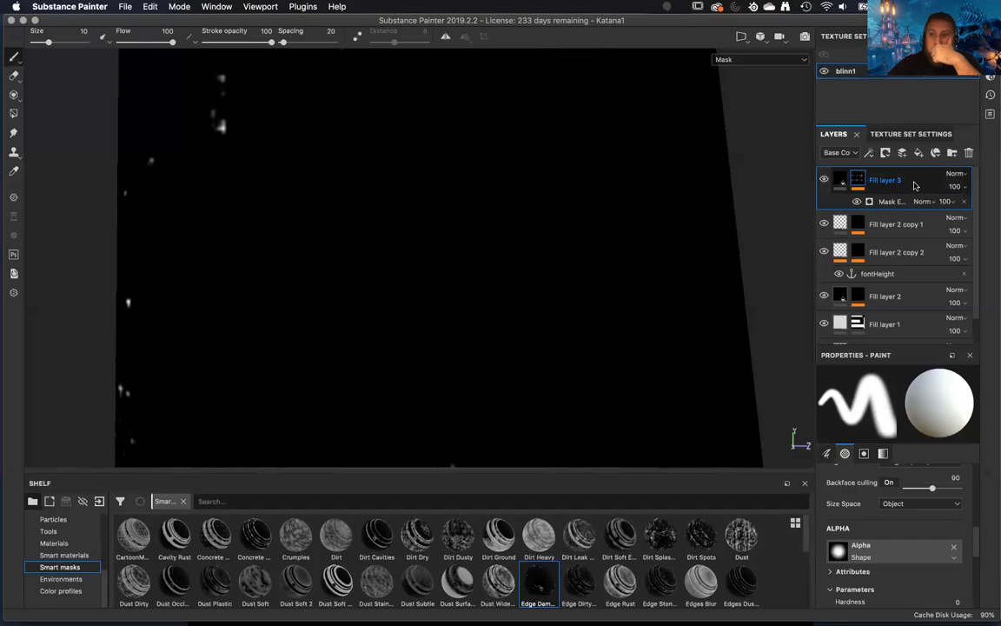
click(921, 201)
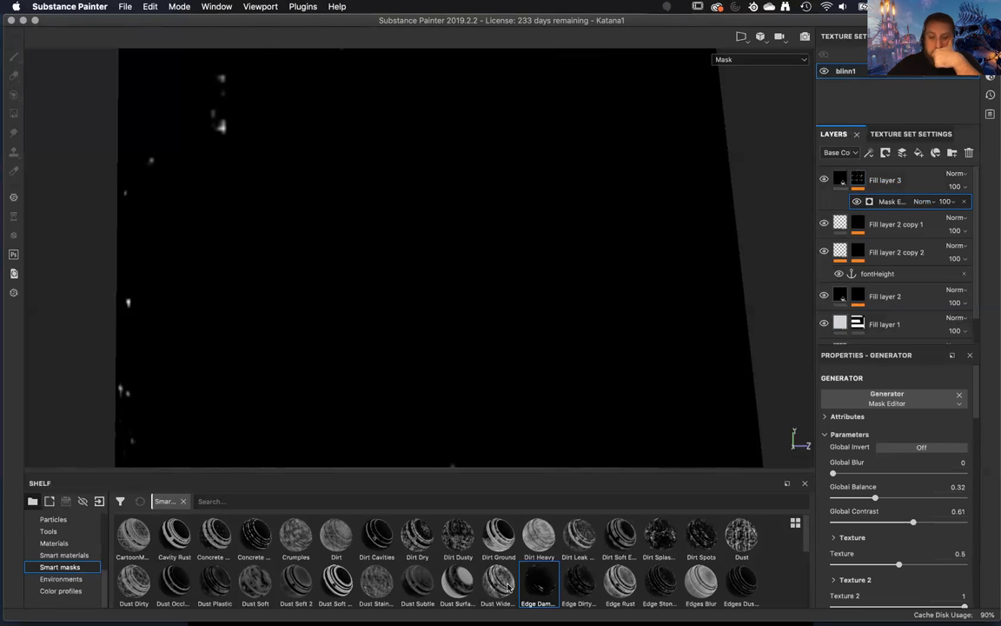
Browse the smart masks in the shelf and compare the previews of Stains Scratches and Subtle Scratches.
mouse_move(498, 587)
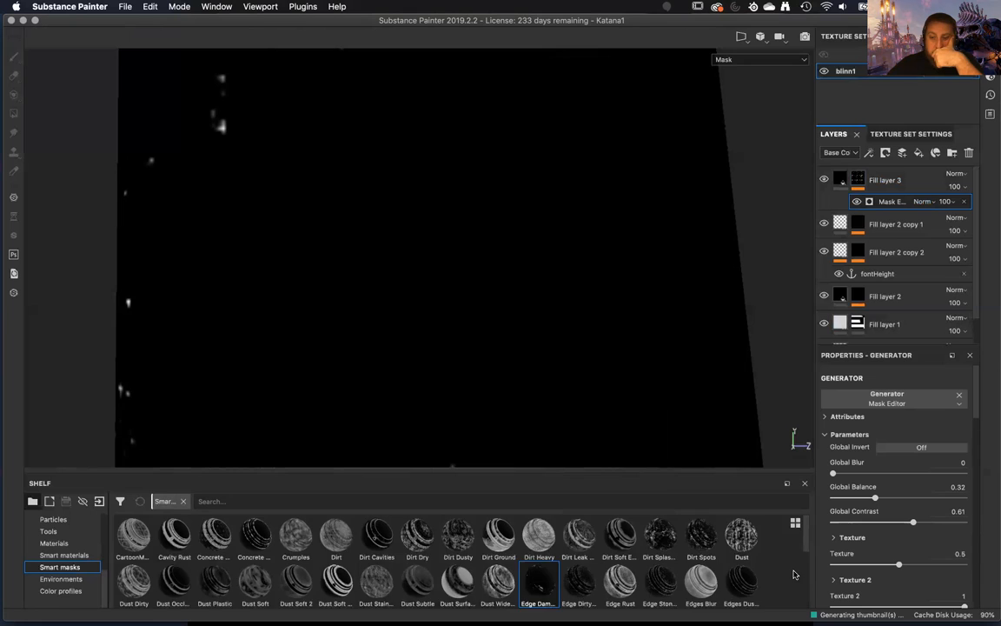
scroll(794, 574, down, 5)
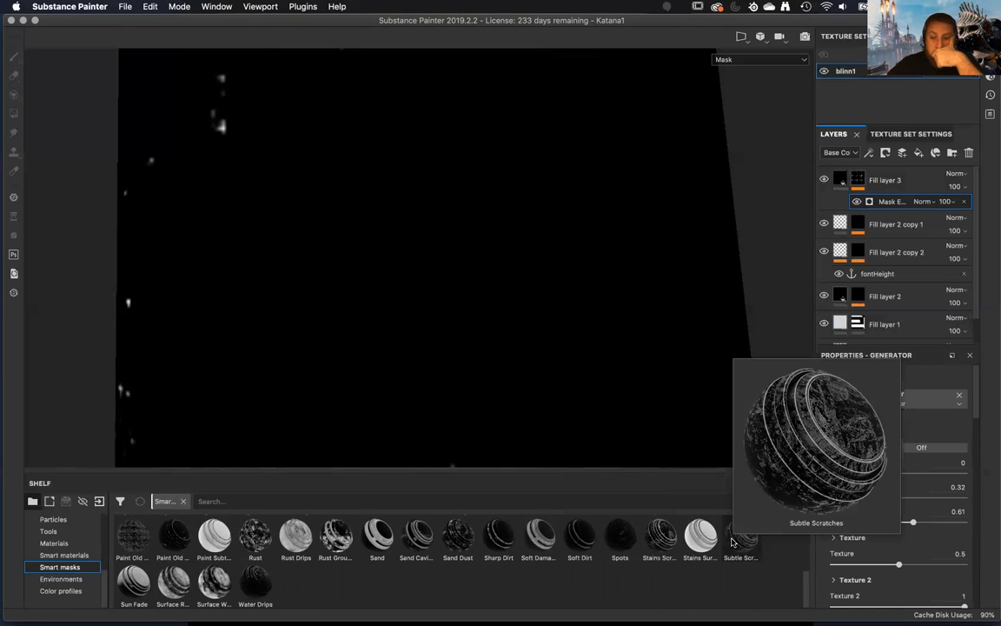
mouse_move(656, 536)
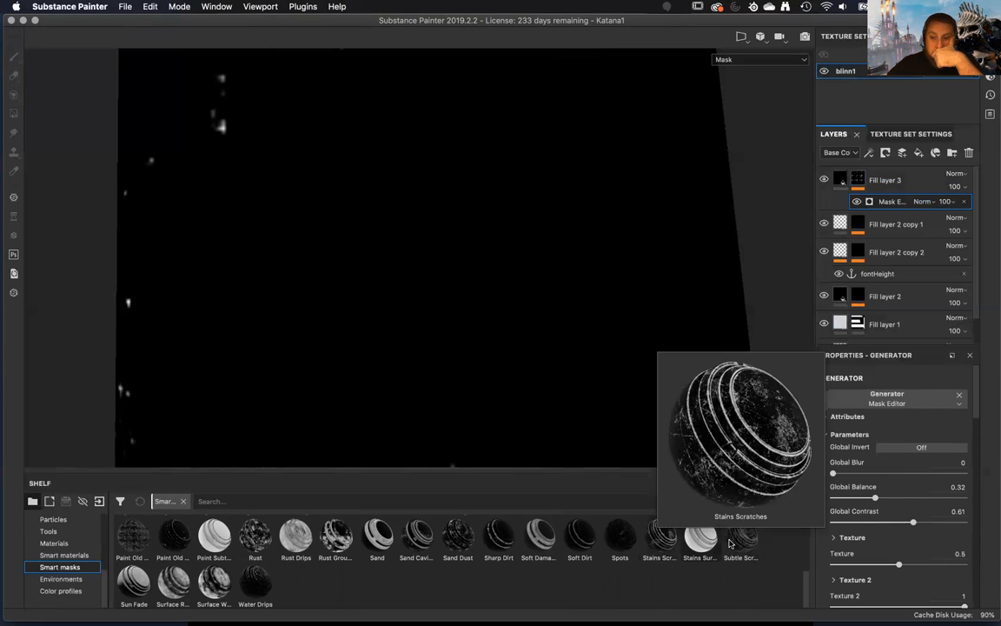
mouse_move(749, 541)
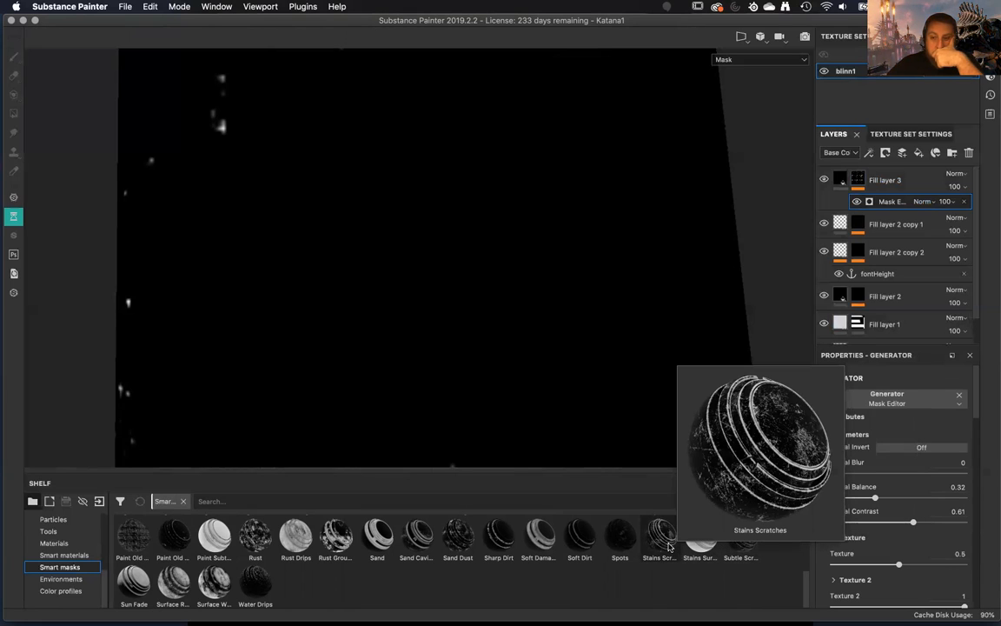
Clear Mask Editor from Fill layer 3's generator and try to assign the Stains Scratches smart mask to the slot.
drag(674, 544, 960, 395)
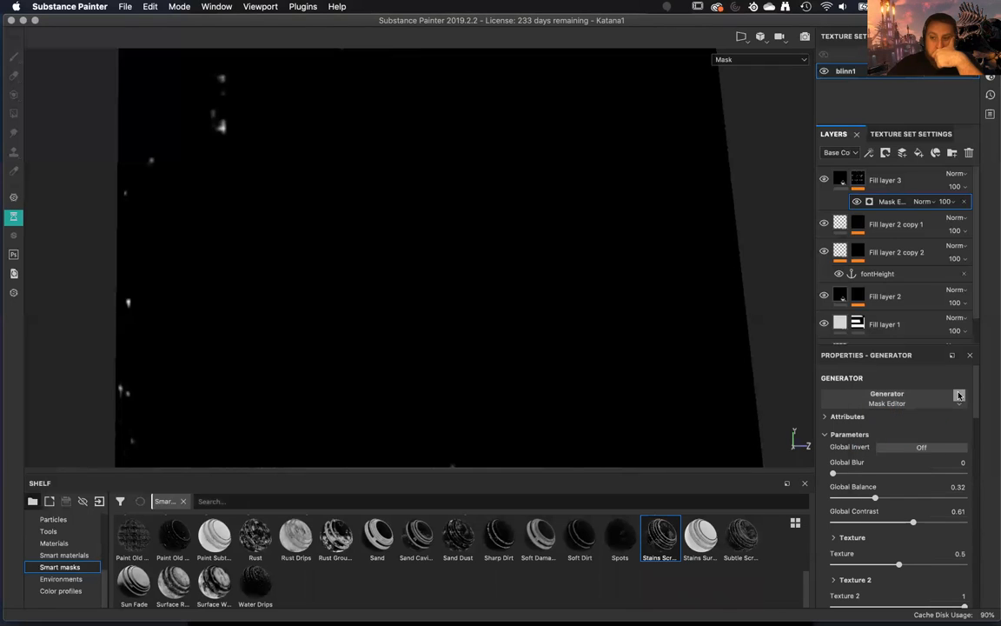
click(959, 397)
drag(659, 547, 903, 436)
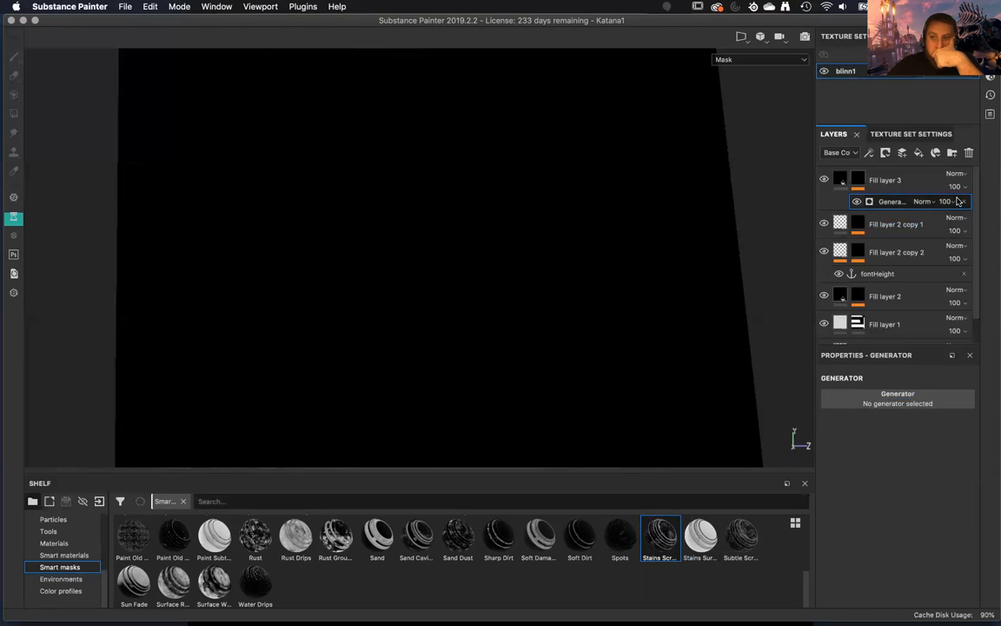
Delete the empty generator from Fill layer 3's mask, apply the Stains Scratches smart mask and select its Mask Editor.
key(Delete)
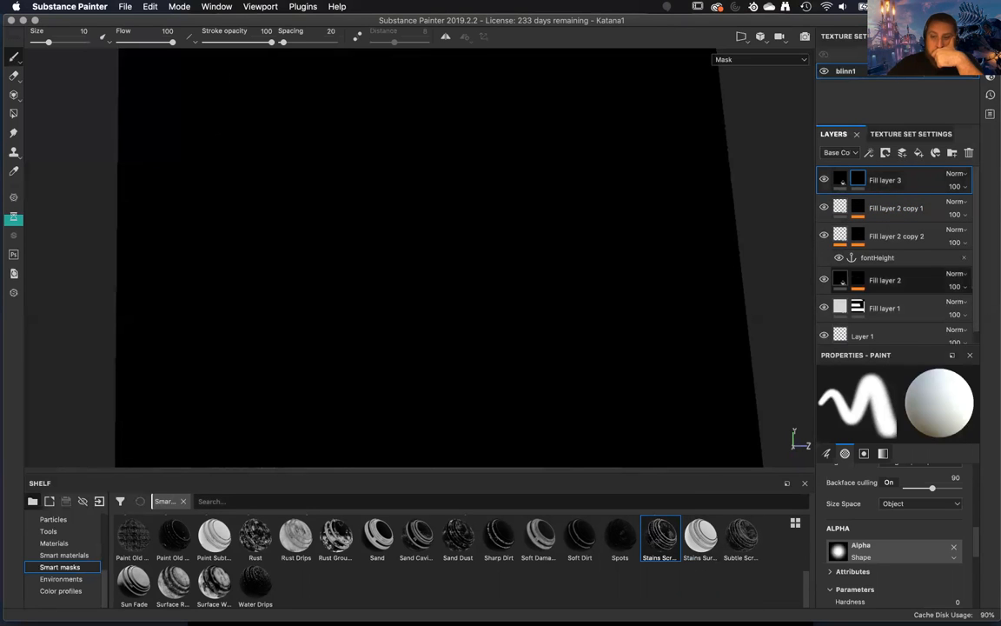
drag(667, 546, 932, 188)
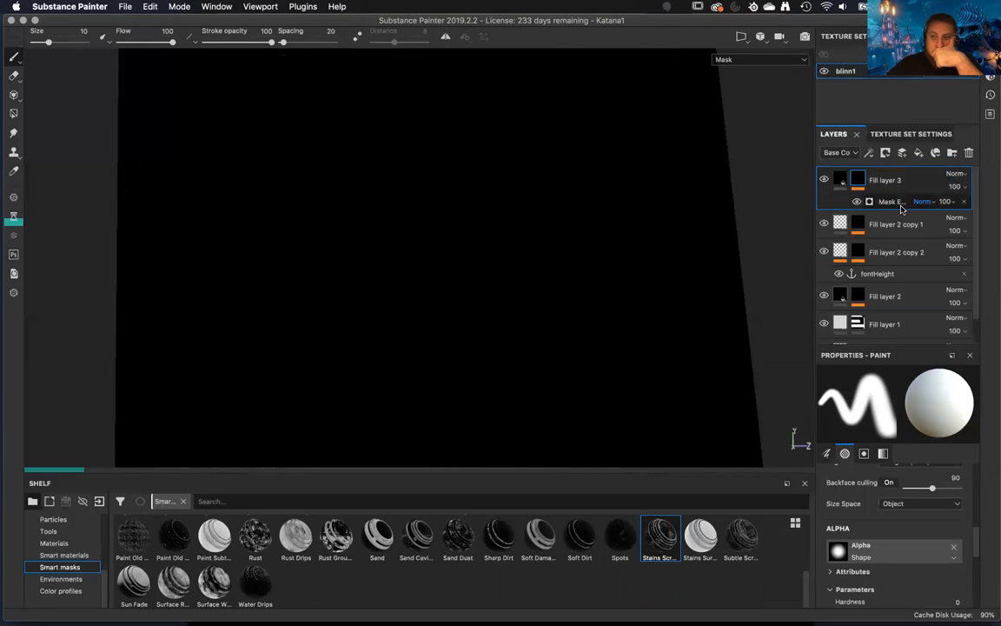
click(888, 206)
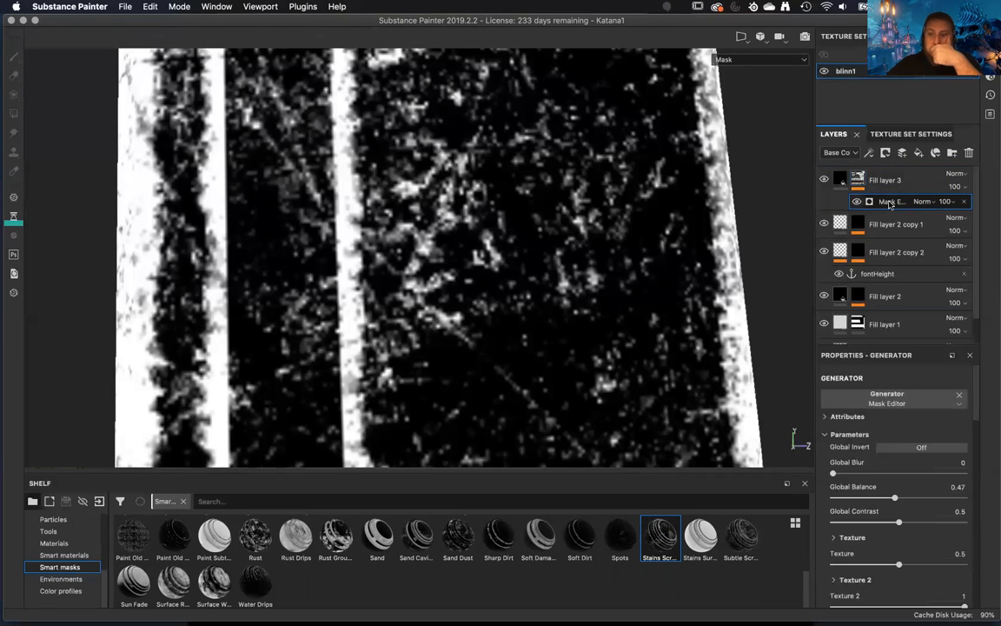
Enable Micro Height in the Mask Editor's micro details and set Height Details Intensity to 10.
scroll(900, 505, down, 1)
scroll(901, 504, down, 1)
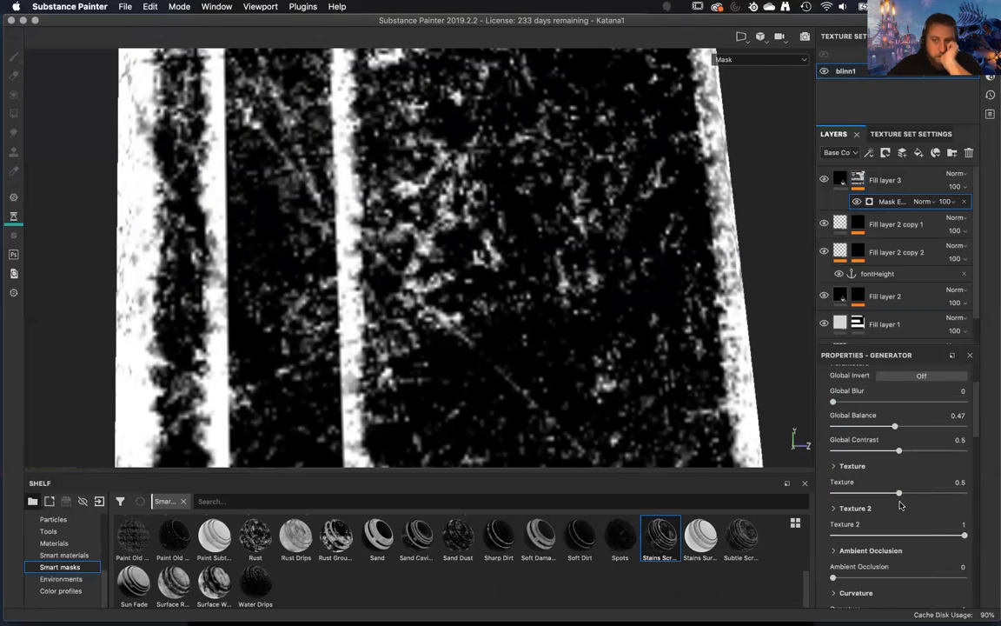
scroll(900, 505, down, 6)
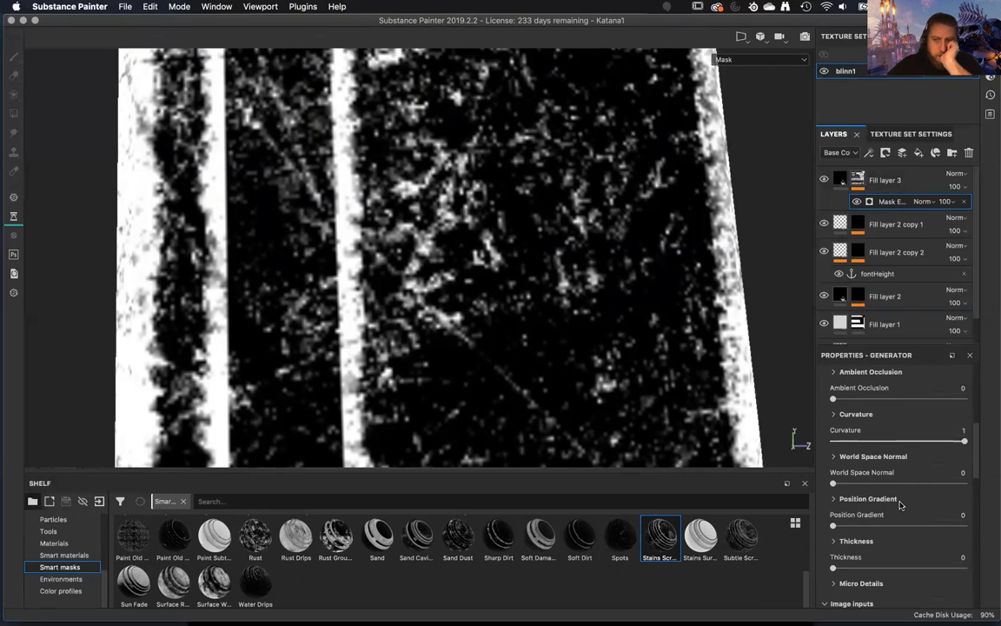
scroll(900, 505, down, 1)
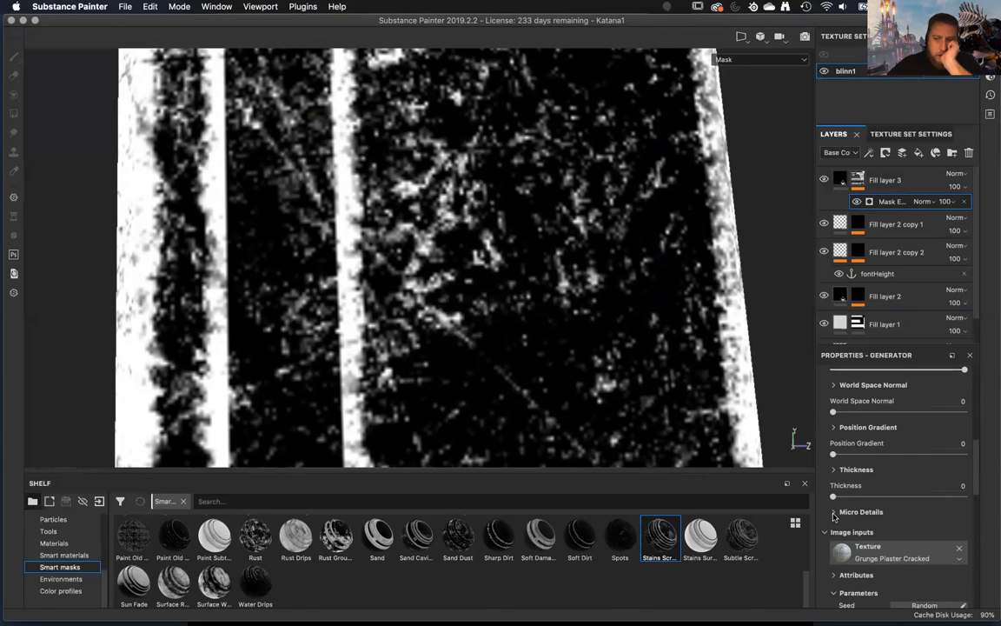
click(833, 514)
click(930, 527)
scroll(913, 521, down, 3)
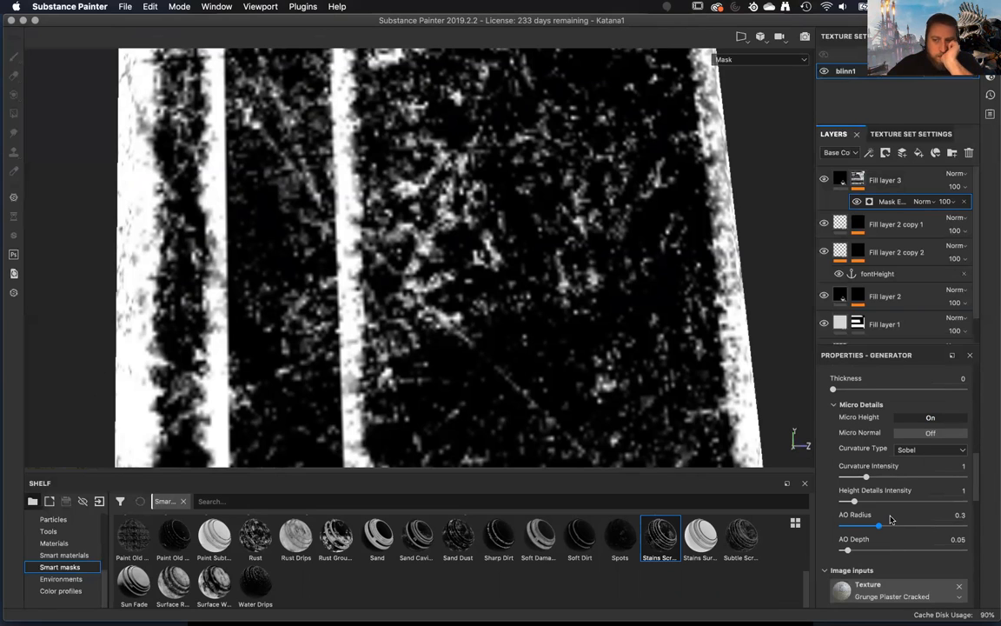
drag(857, 502, 965, 502)
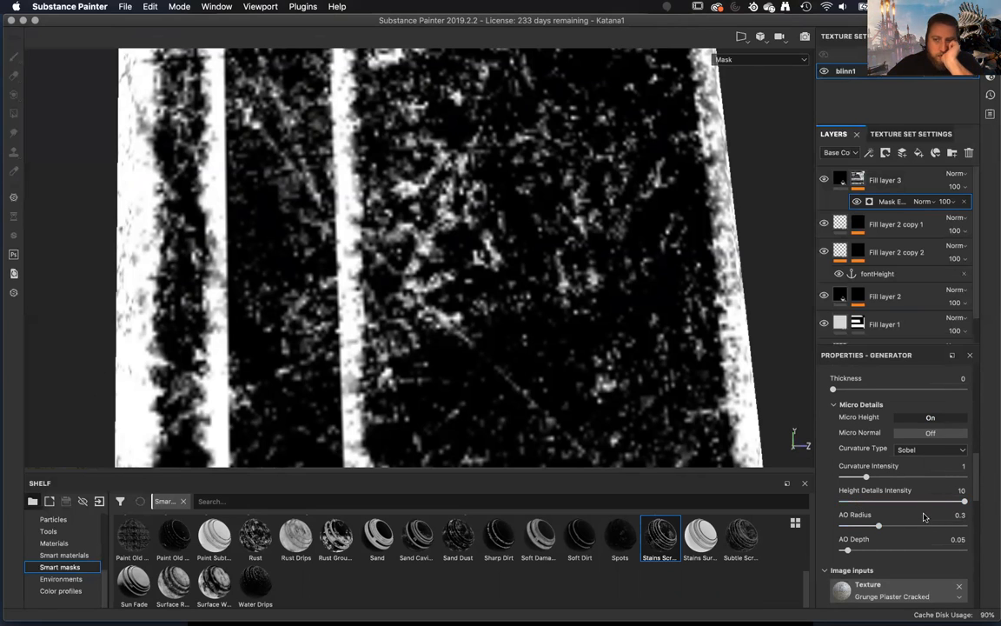
Assign the fontHeight anchor point to the Mask Editor's Micro Height input and clear it again.
scroll(916, 523, down, 10)
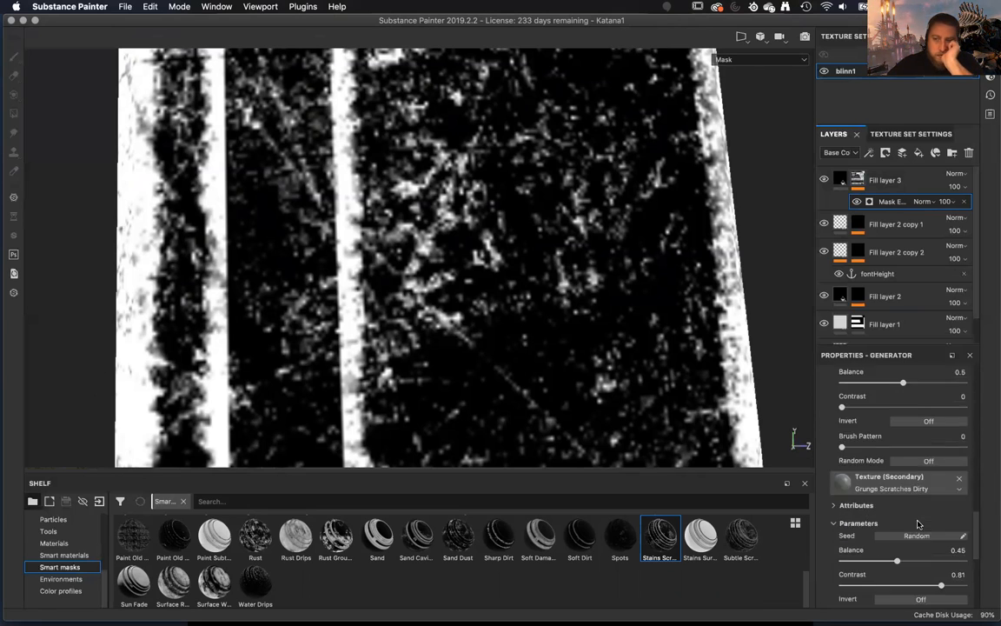
scroll(919, 524, down, 3)
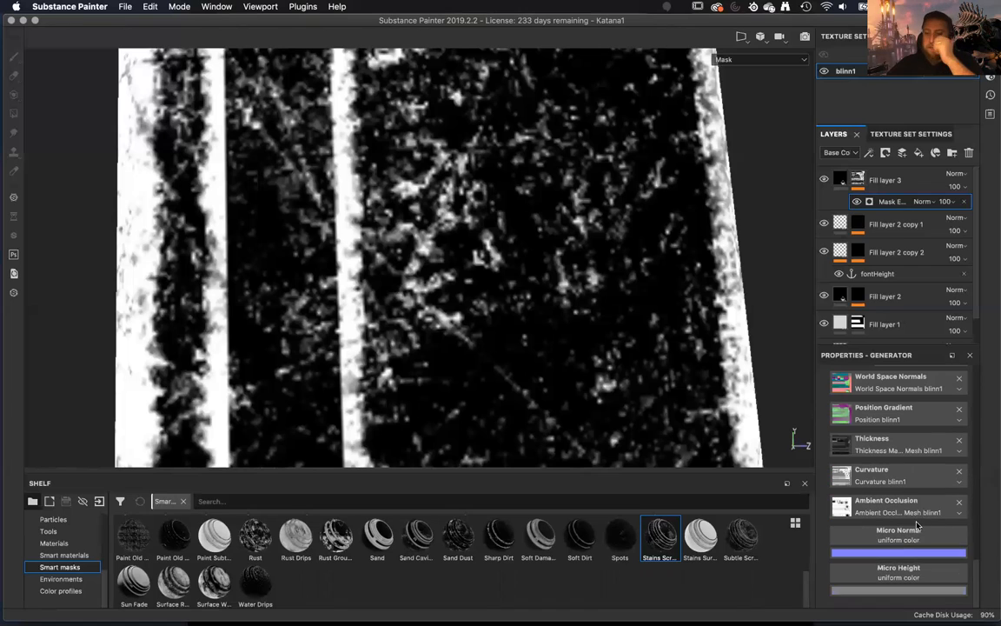
click(901, 571)
click(940, 399)
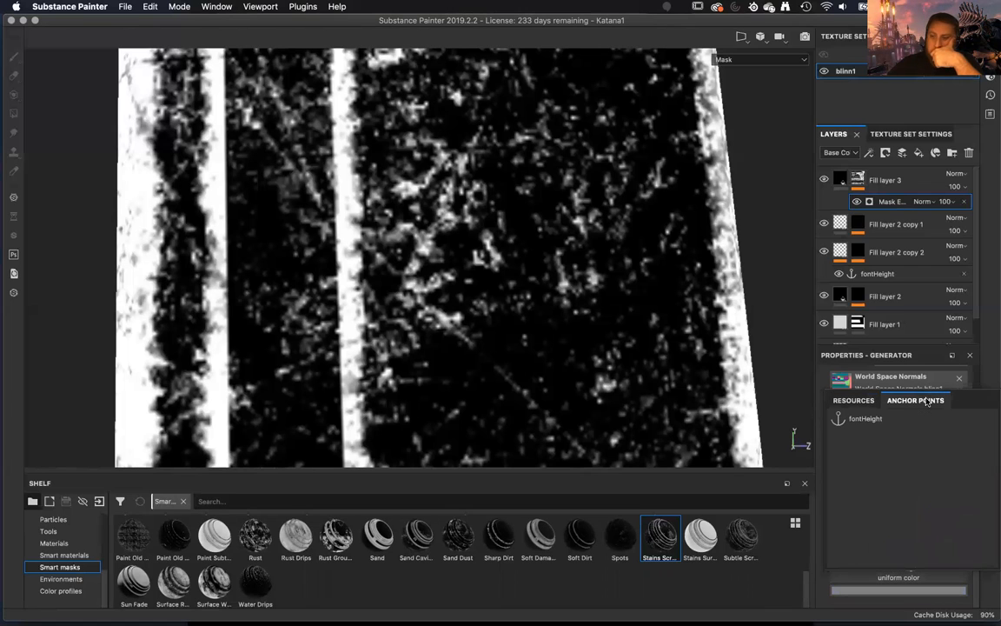
click(866, 419)
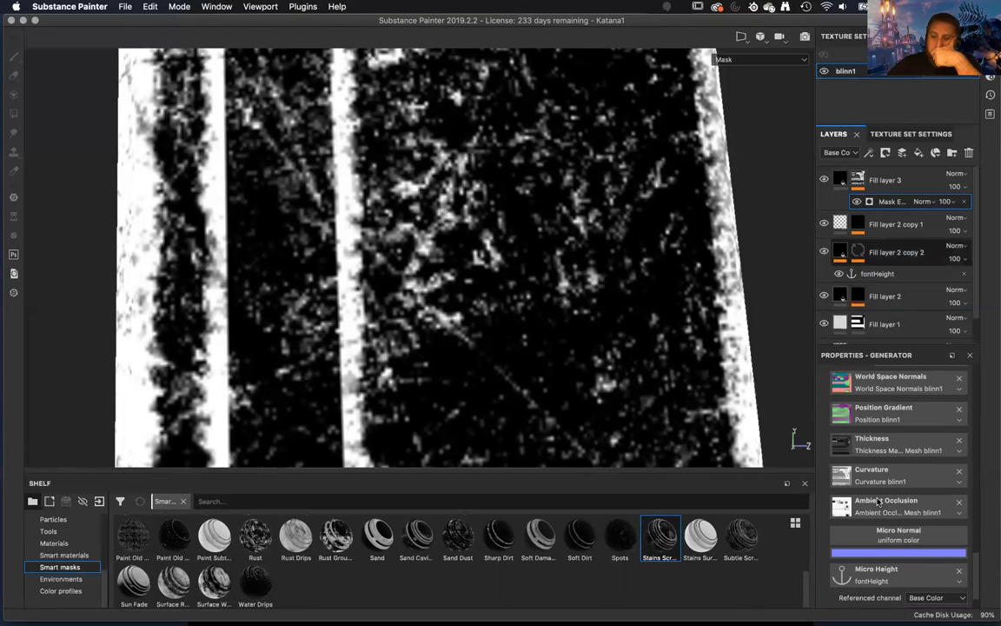
click(916, 575)
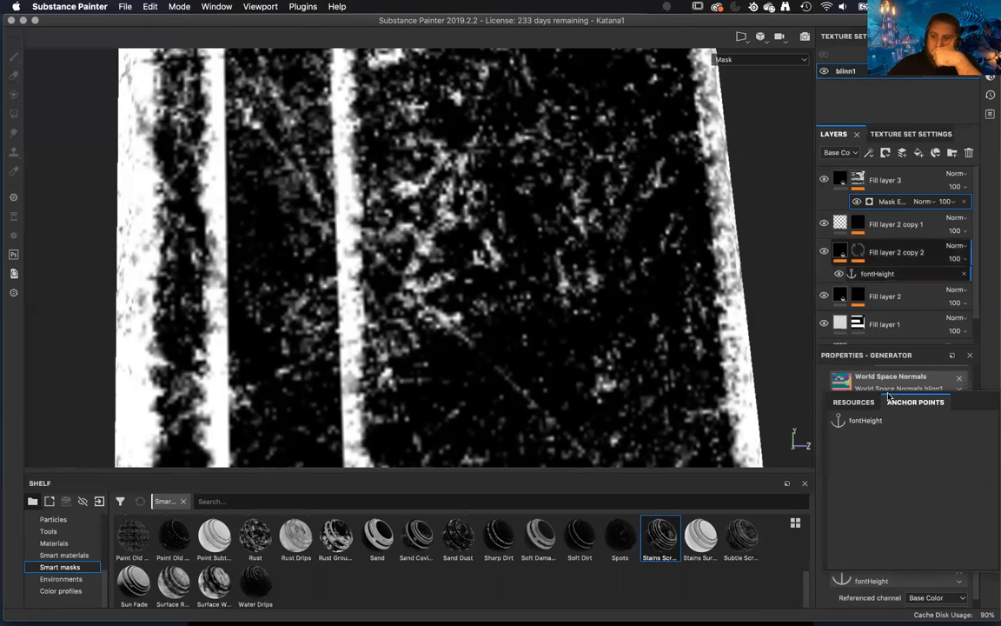
click(854, 402)
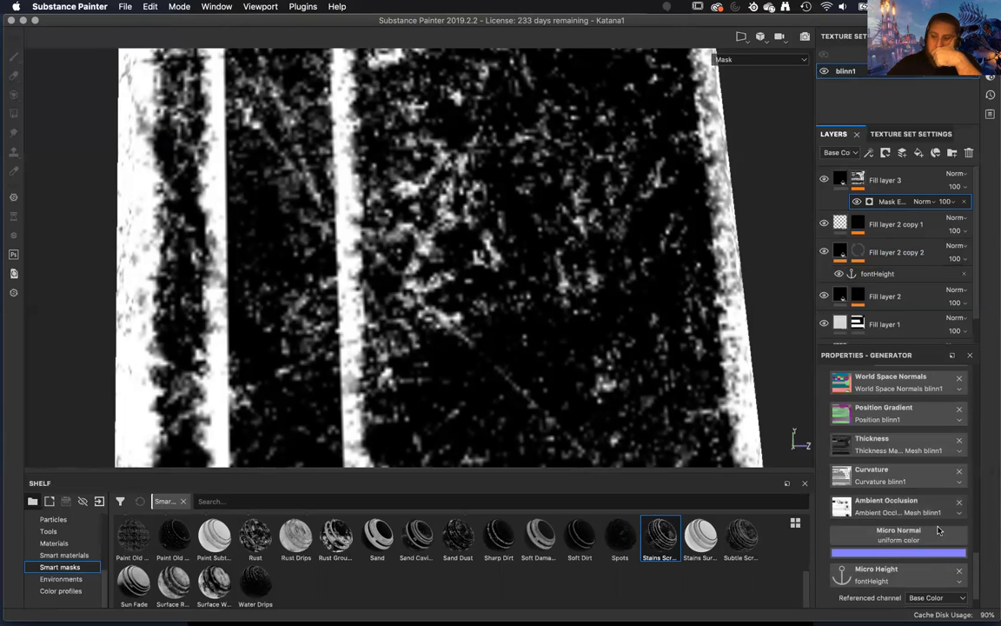
click(959, 572)
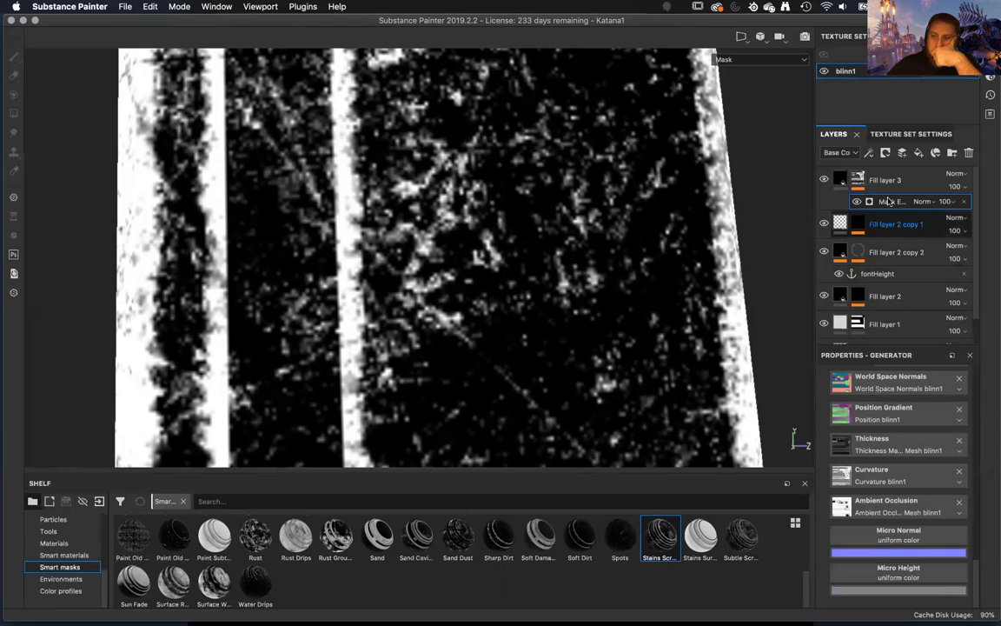
Use the fontHeight anchor point as the Micro Height input, with Height as the referenced channel.
click(918, 576)
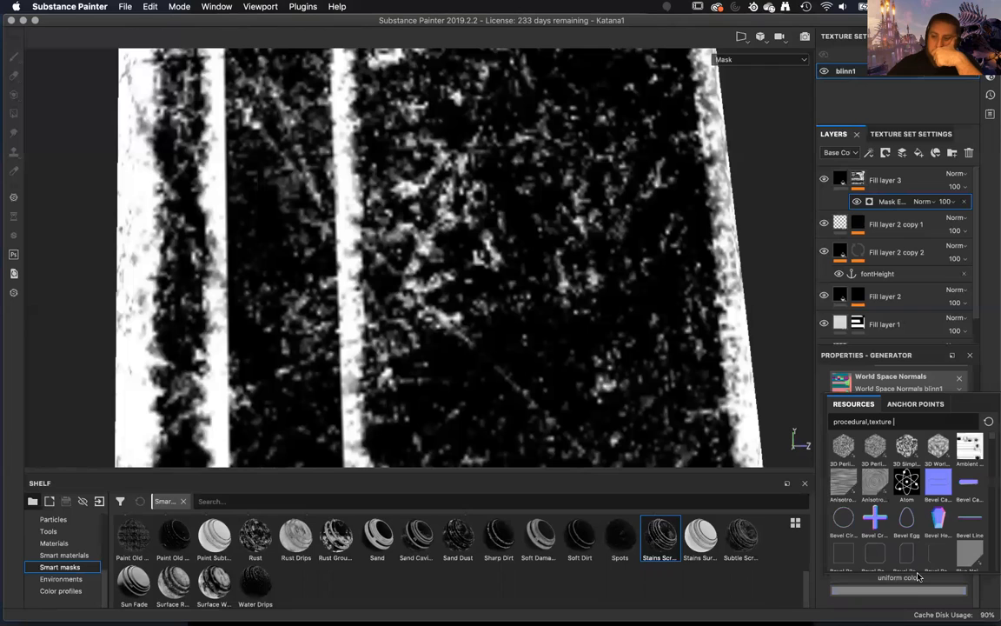
click(915, 404)
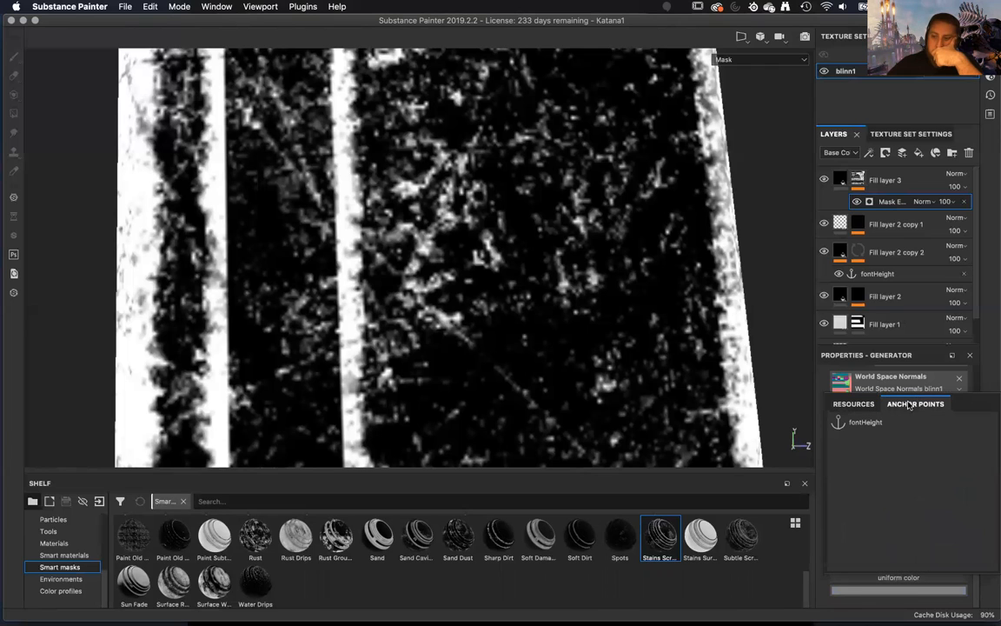
click(865, 422)
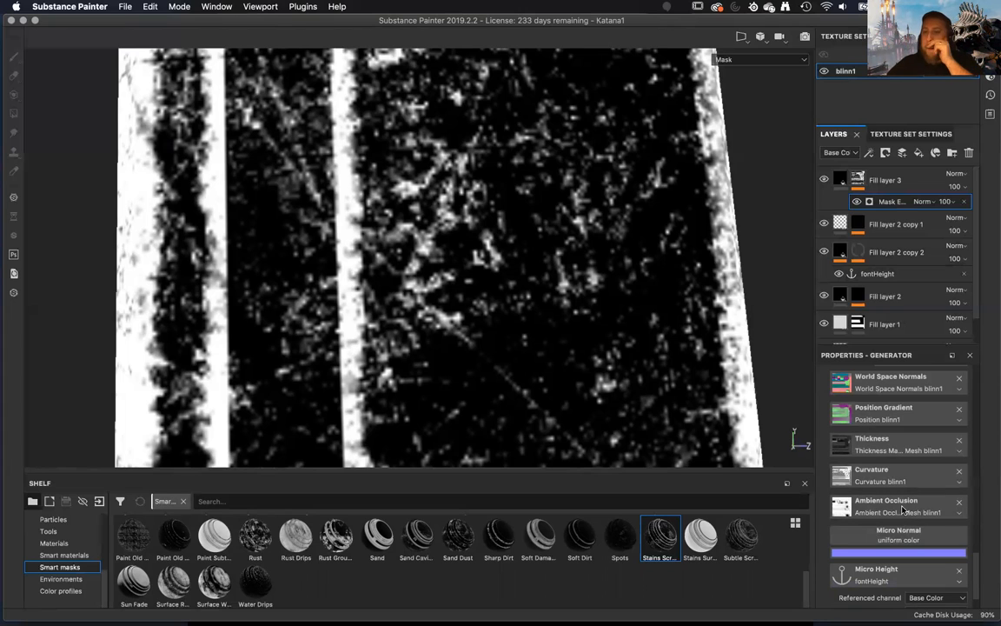
click(928, 597)
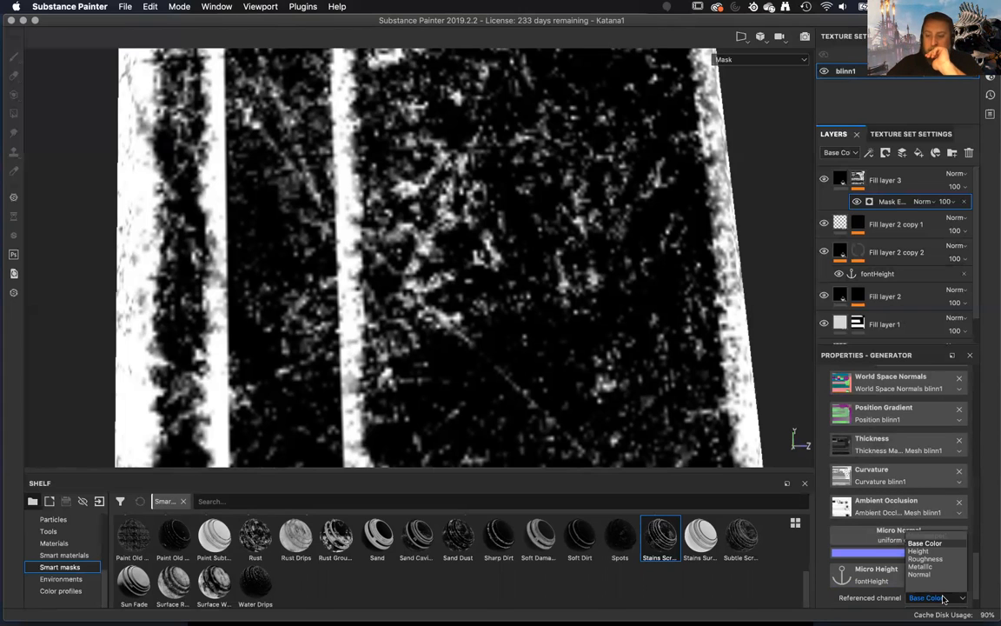
click(924, 551)
Compare the Standard and Sobel curvature types in the micro details and set Curvature Type to Standard.
scroll(915, 504, up, 10)
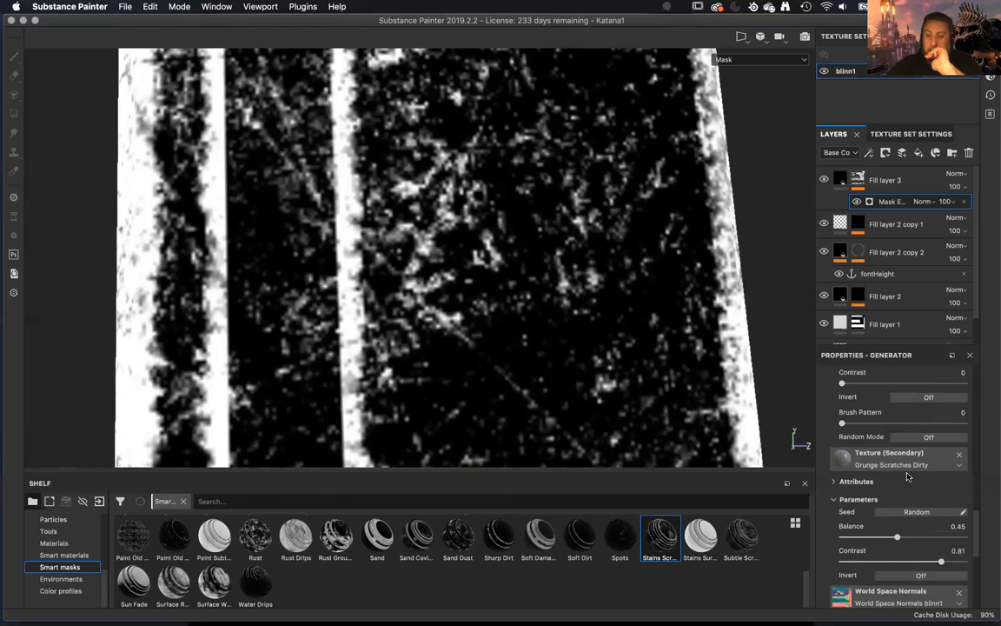
scroll(906, 475, up, 6)
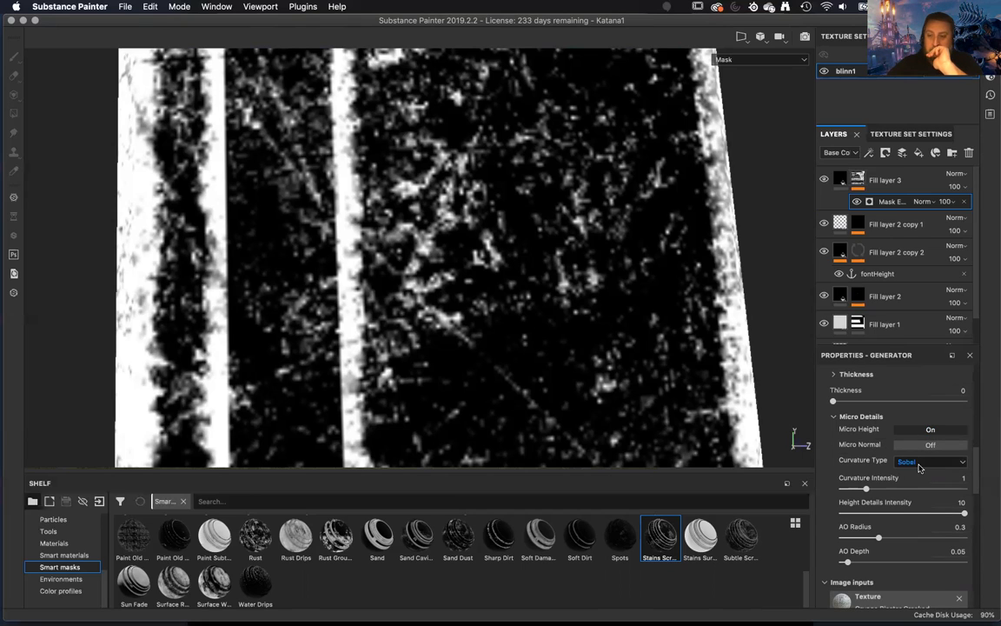
click(919, 463)
click(921, 472)
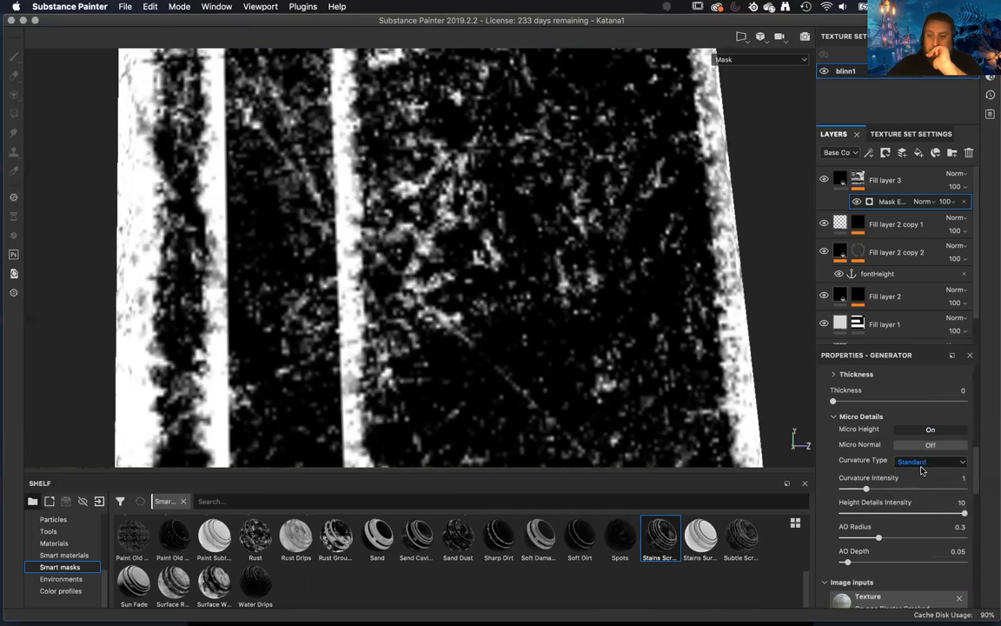
click(925, 463)
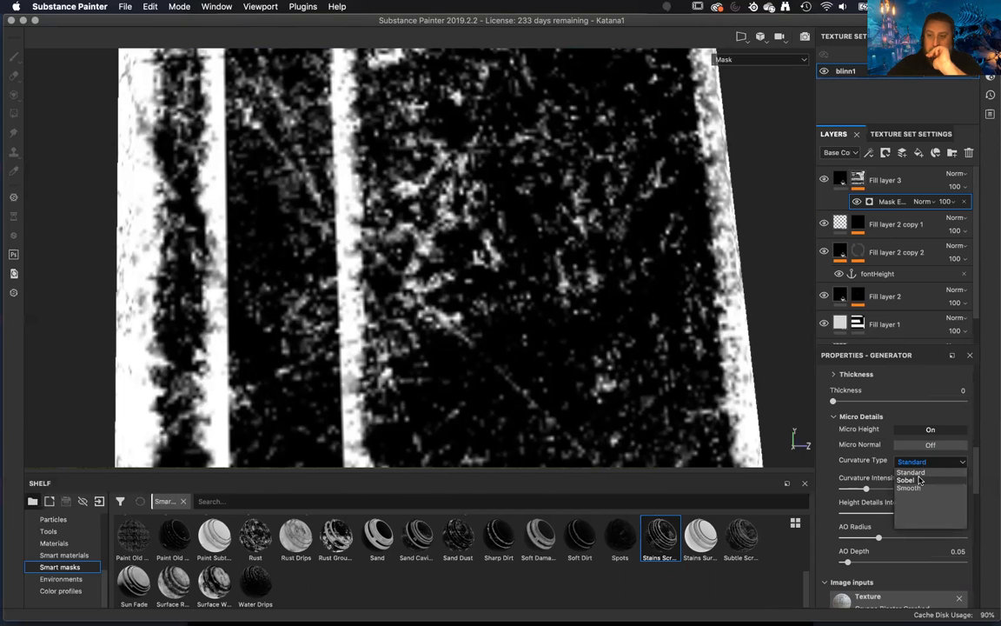
click(911, 480)
click(925, 462)
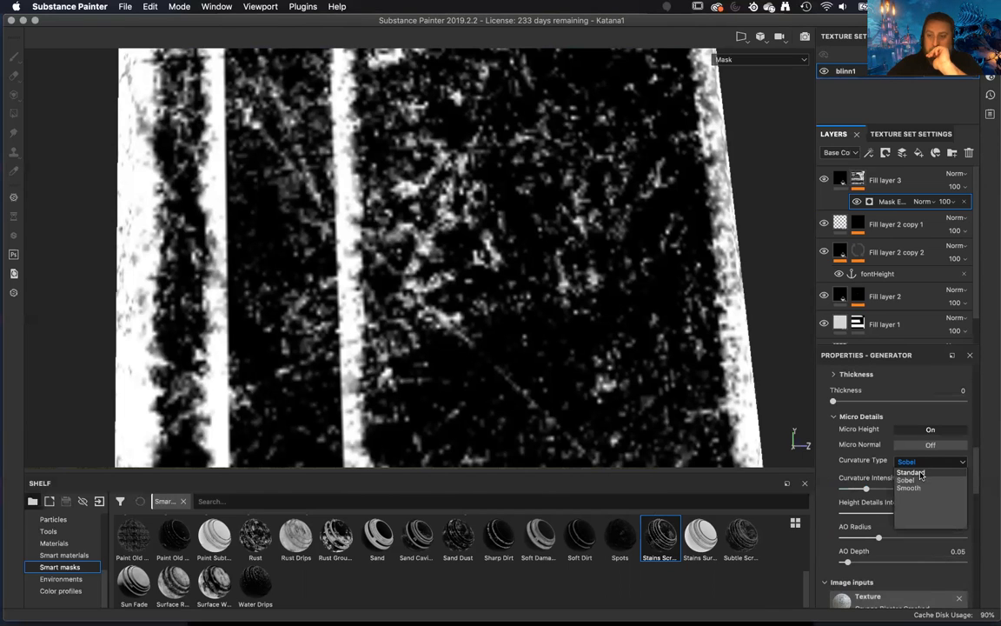
click(921, 473)
Deepen the engraved lettering by setting the height of Fill layer 2 copy 2 to -0.2754.
scroll(914, 481, up, 2)
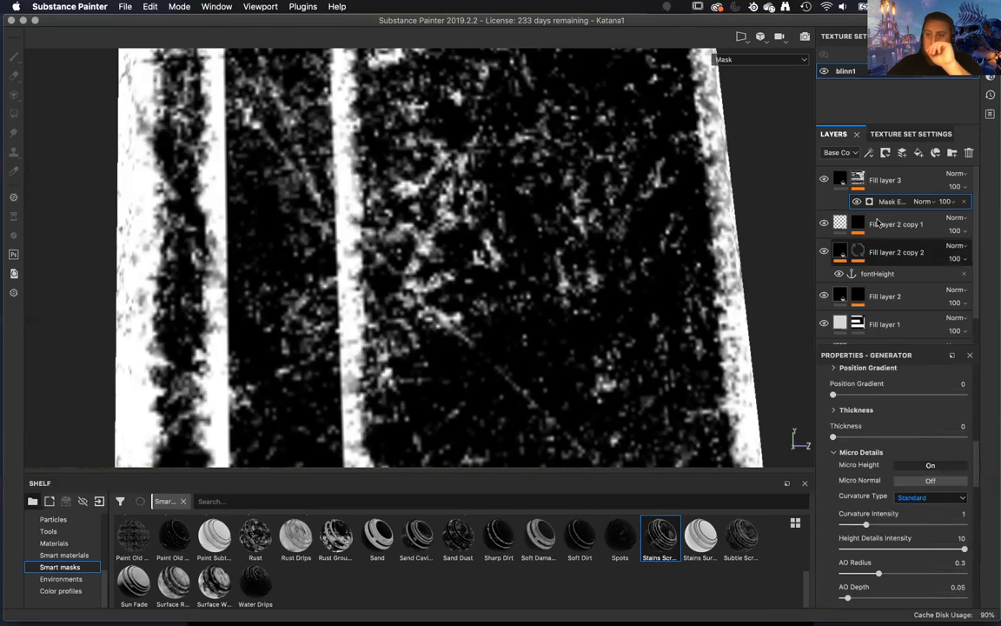
click(839, 252)
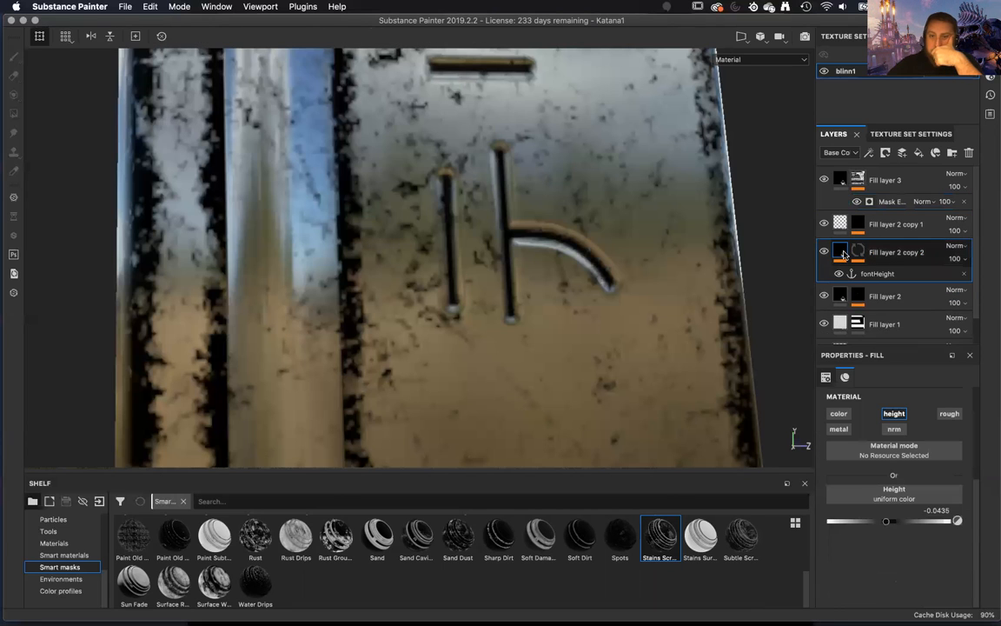
drag(883, 524, 874, 528)
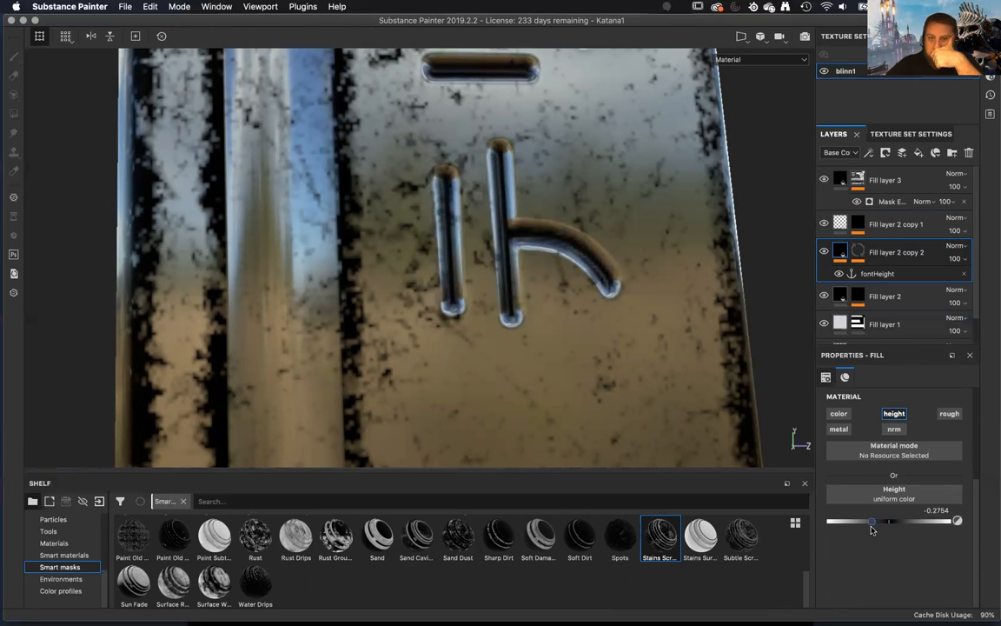
Select Fill layer 3's mask and reduce the paint brush size to 8.78.
click(858, 180)
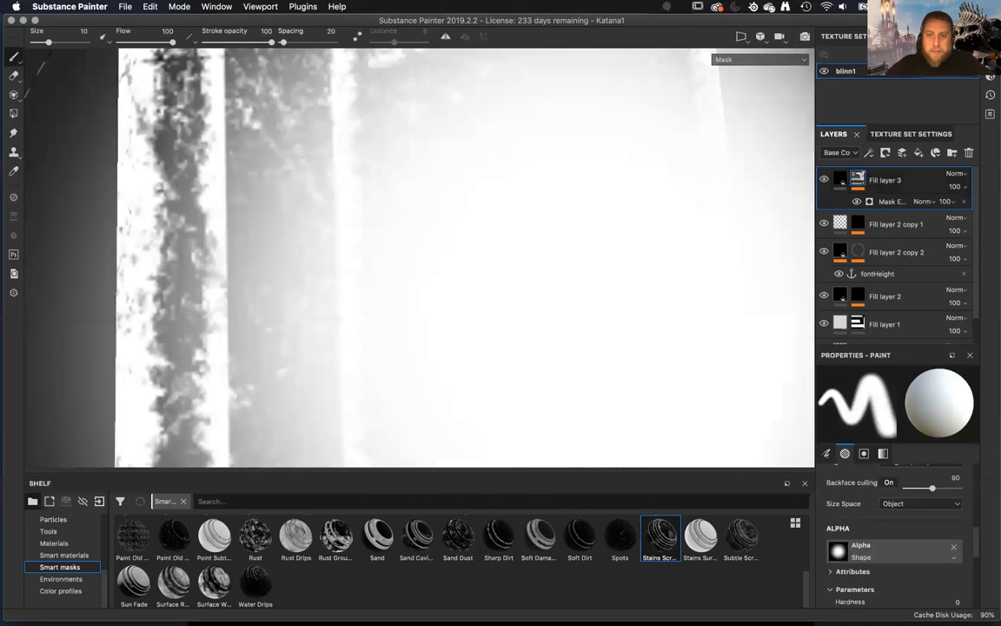
key(bracketleft)
key(bracketleft)
key(bracketleft)
key(bracketleft)
key(bracketleft)
key(bracketleft)
key(bracketleft)
key(bracketleft)
key(bracketleft)
key(bracketleft)
key(bracketleft)
key(bracketleft)
key(bracketleft)
key(bracketleft)
key(bracketleft)
key(bracketleft)
key(bracketleft)
key(bracketleft)
key(bracketleft)
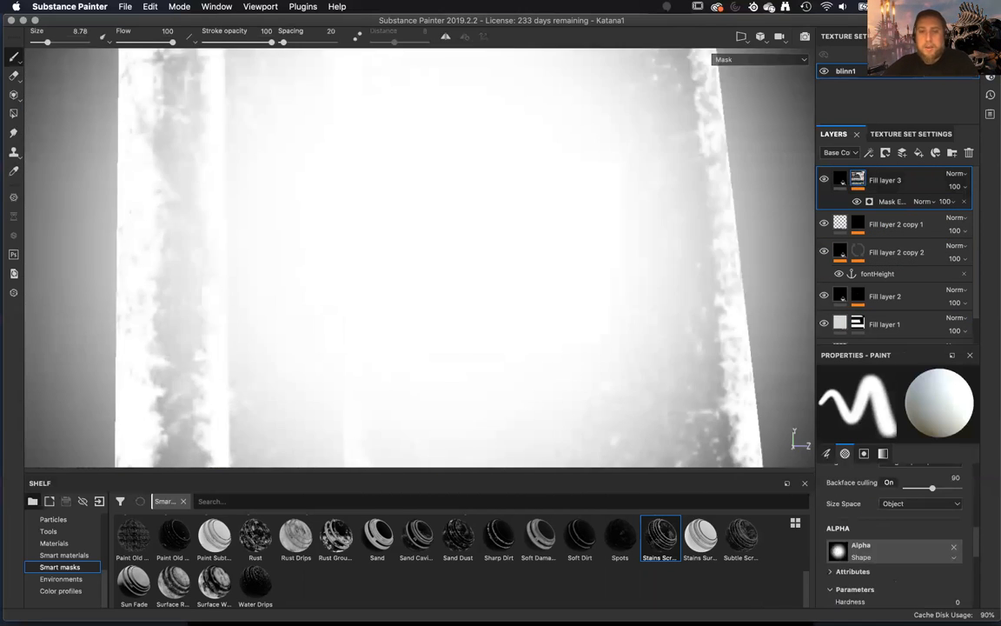
Reduce the paint brush size to 0.58 for Fill layer 3's mask.
key(bracketleft)
key(bracketleft)
key(bracketleft)
key(bracketleft)
key(bracketleft)
key(bracketleft)
key(bracketleft)
key(bracketleft)
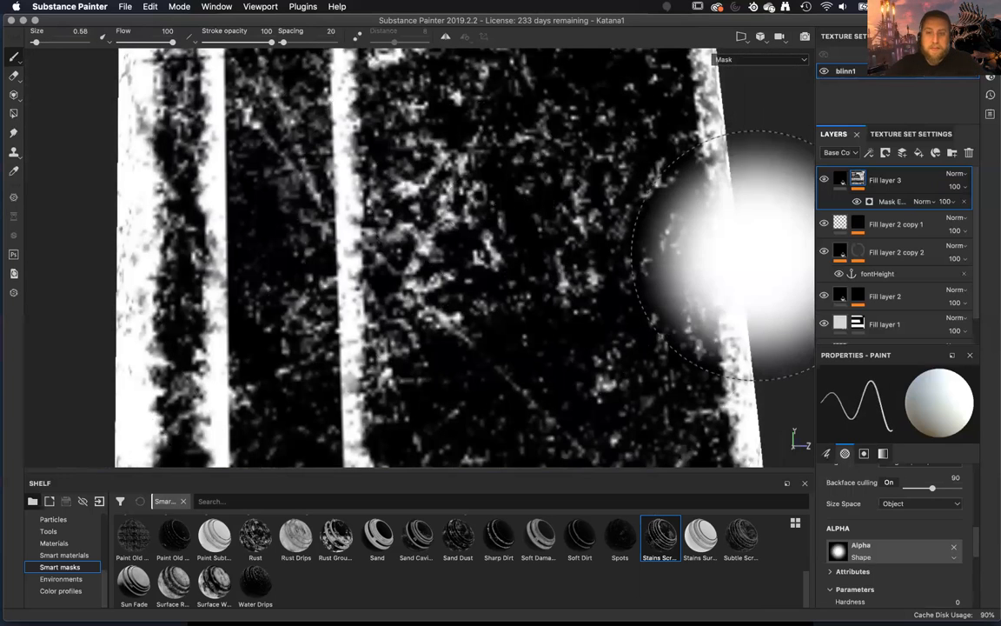
alt+drag(695, 231, 648, 239)
alt+right_drag(648, 239, 556, 252)
alt+drag(592, 222, 546, 236)
Review the parameters of Fill layer 3's Mask Editor generator, from the global settings to the micro details.
click(888, 202)
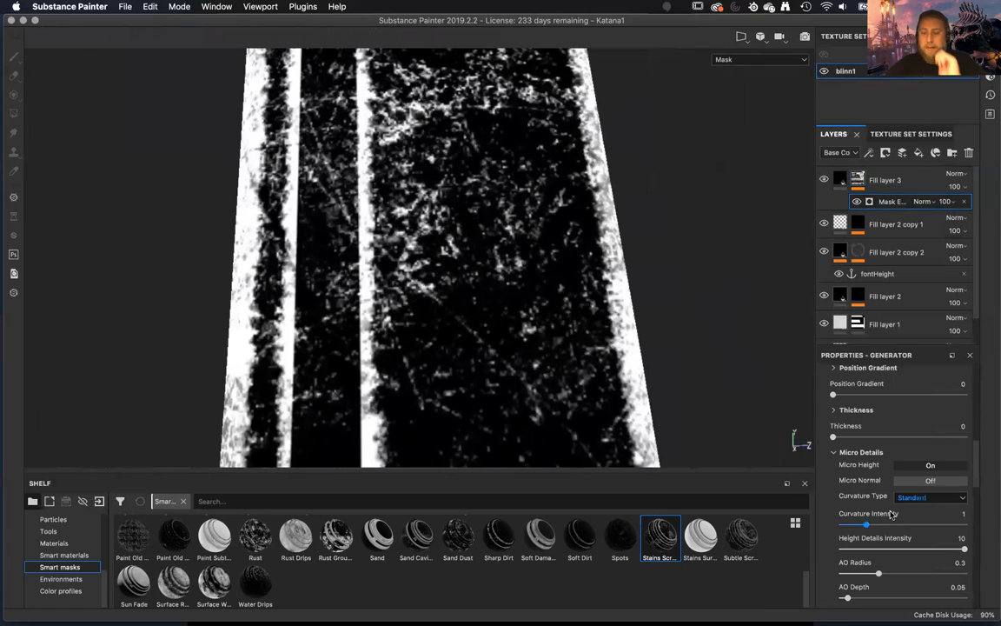
scroll(891, 515, up, 6)
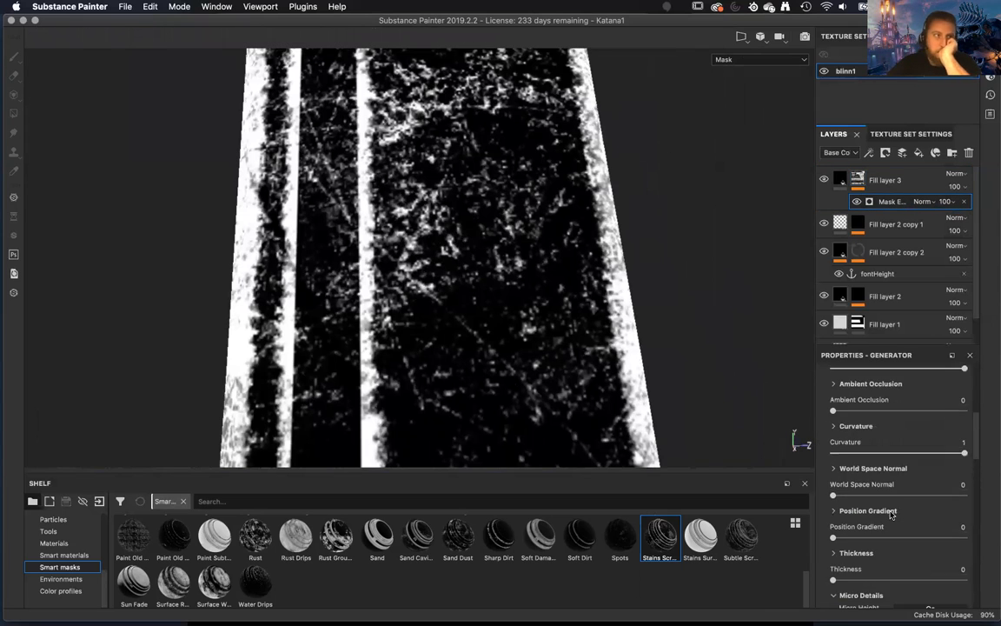
scroll(891, 515, up, 6)
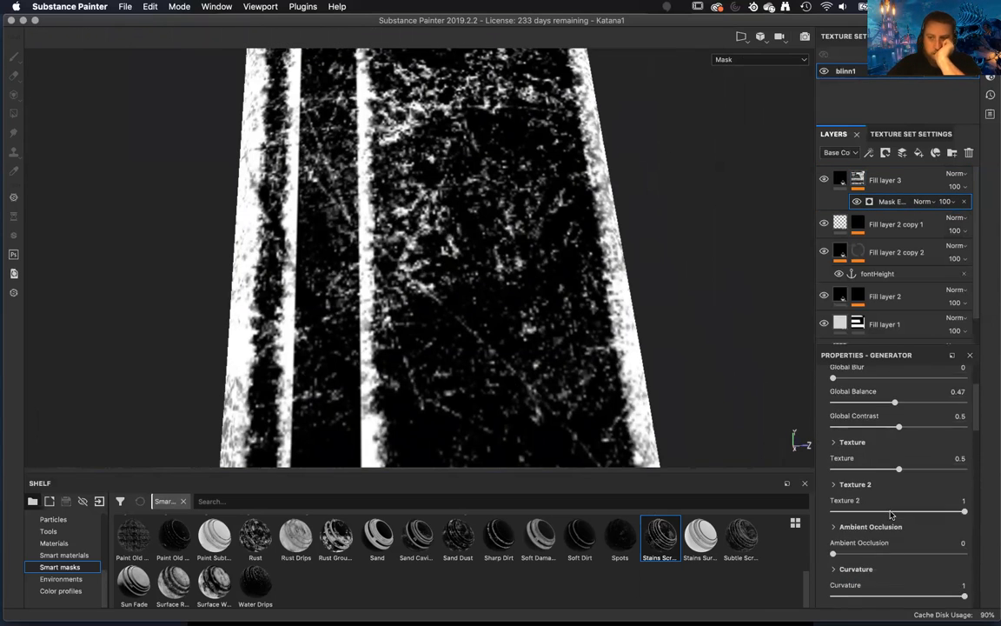
scroll(890, 515, up, 2)
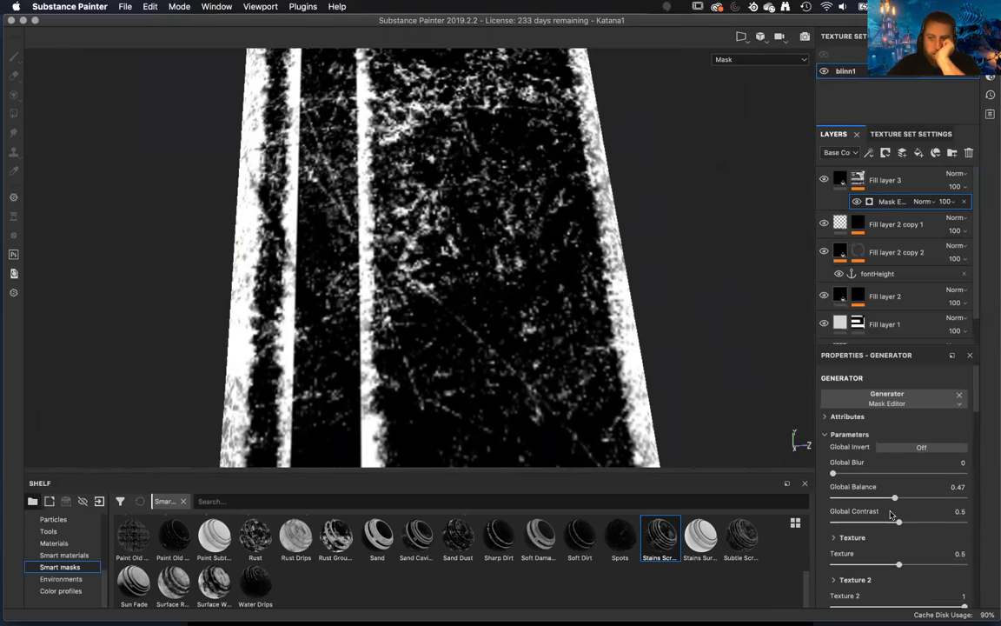
scroll(891, 515, down, 12)
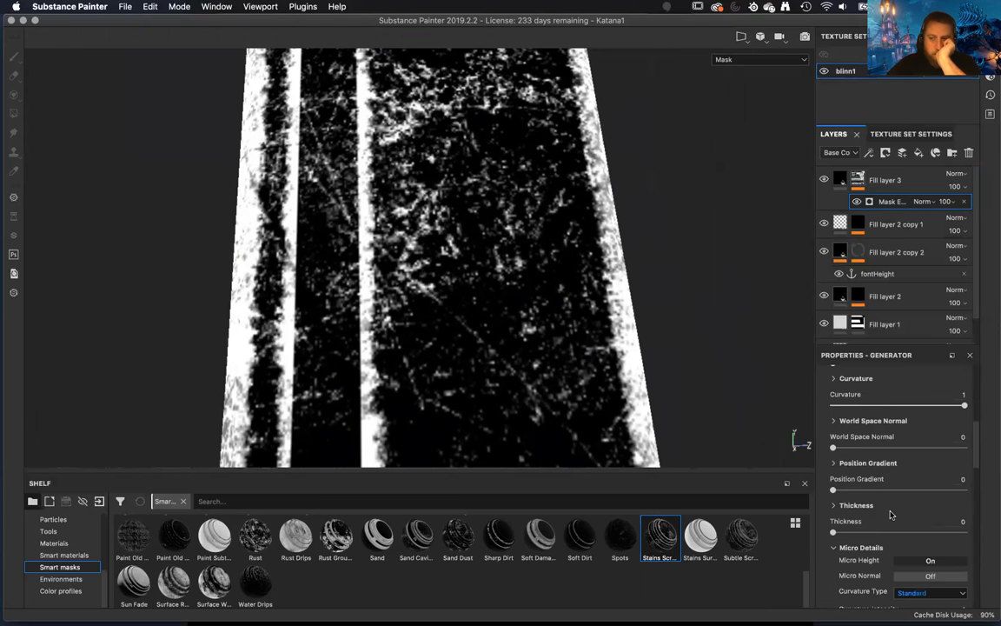
scroll(891, 515, down, 3)
scroll(890, 515, down, 2)
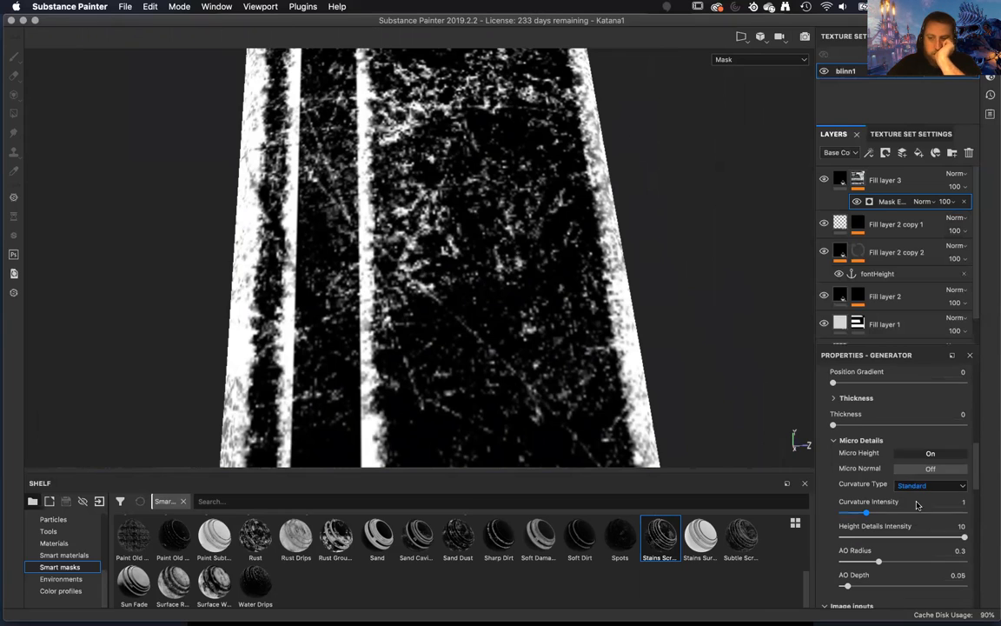
Try the Sobel curvature type again in the Mask Editor's micro details and return it to Standard.
click(928, 487)
click(923, 502)
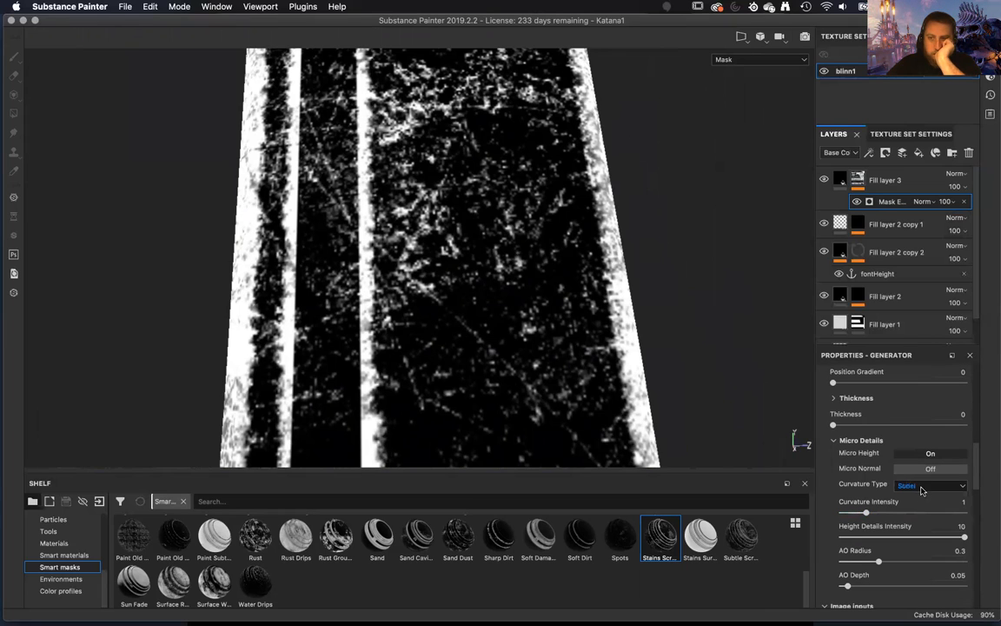
click(924, 487)
click(908, 511)
click(924, 487)
click(922, 496)
Raise the micro details' Curvature Intensity to 5 and lower the Height Details Intensity.
drag(869, 514, 964, 515)
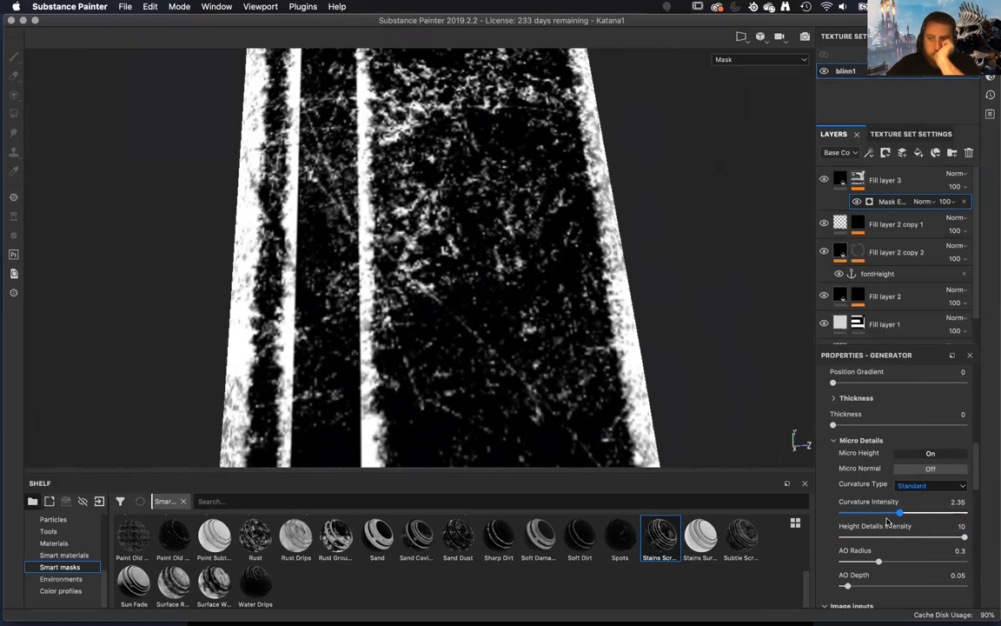
drag(964, 537, 898, 537)
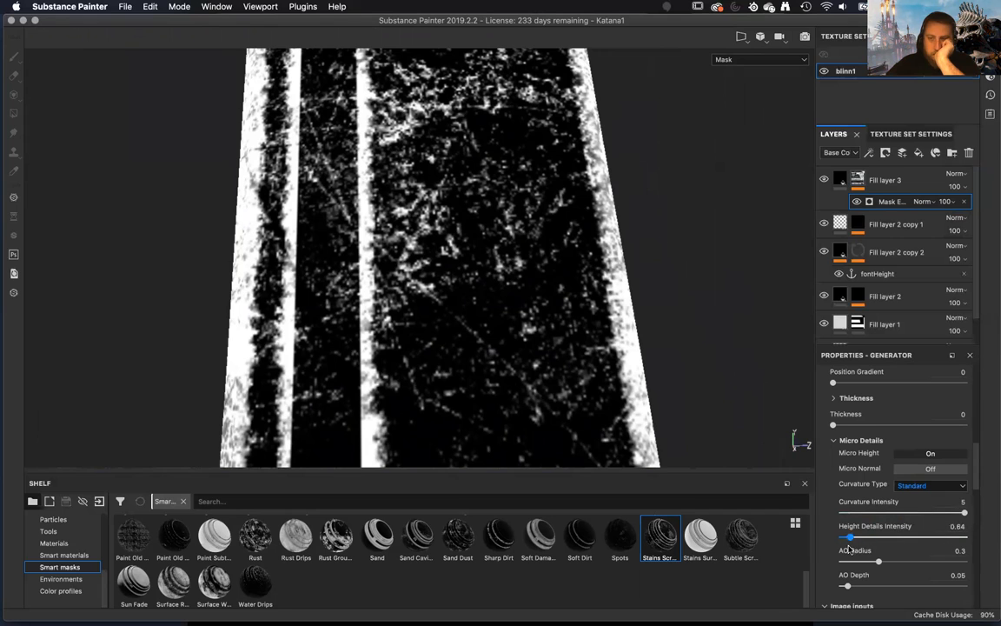
Examine the generator's image inputs, including the Micro Height input's referenced channel options, alpha behavior and levels.
scroll(921, 547, down, 5)
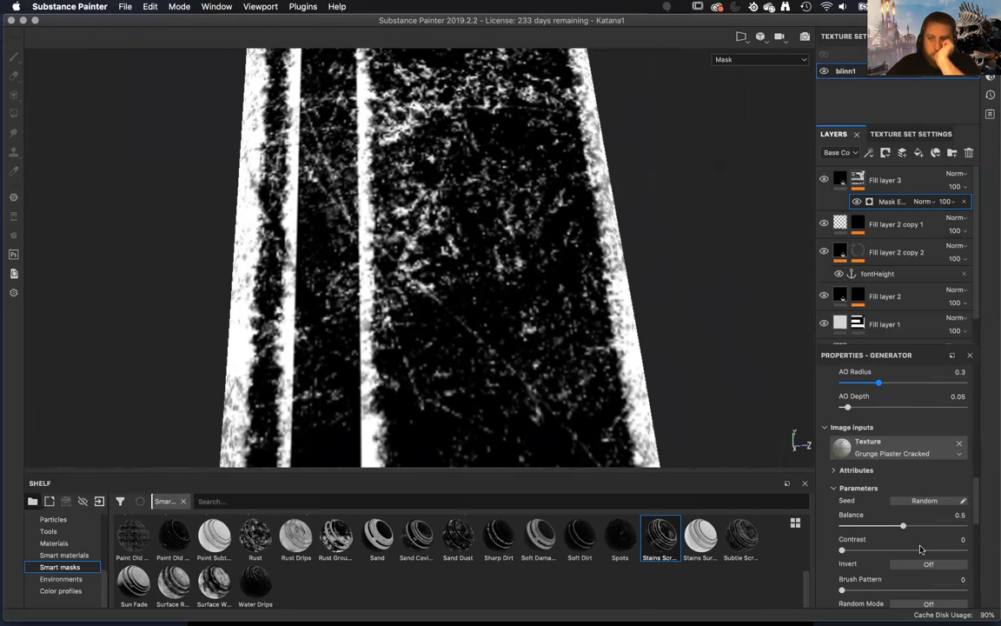
scroll(921, 548, down, 5)
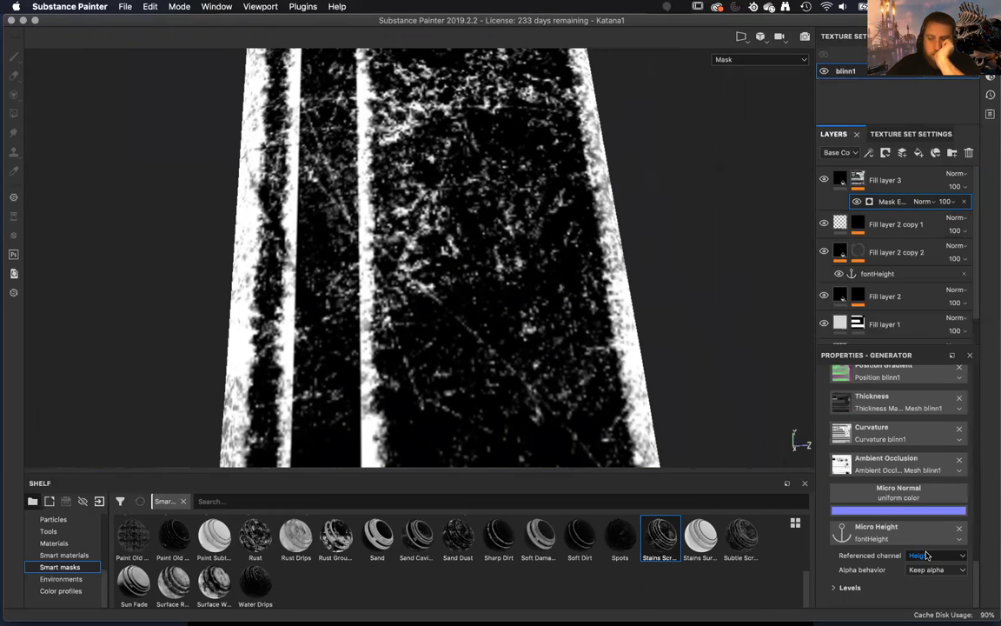
click(926, 554)
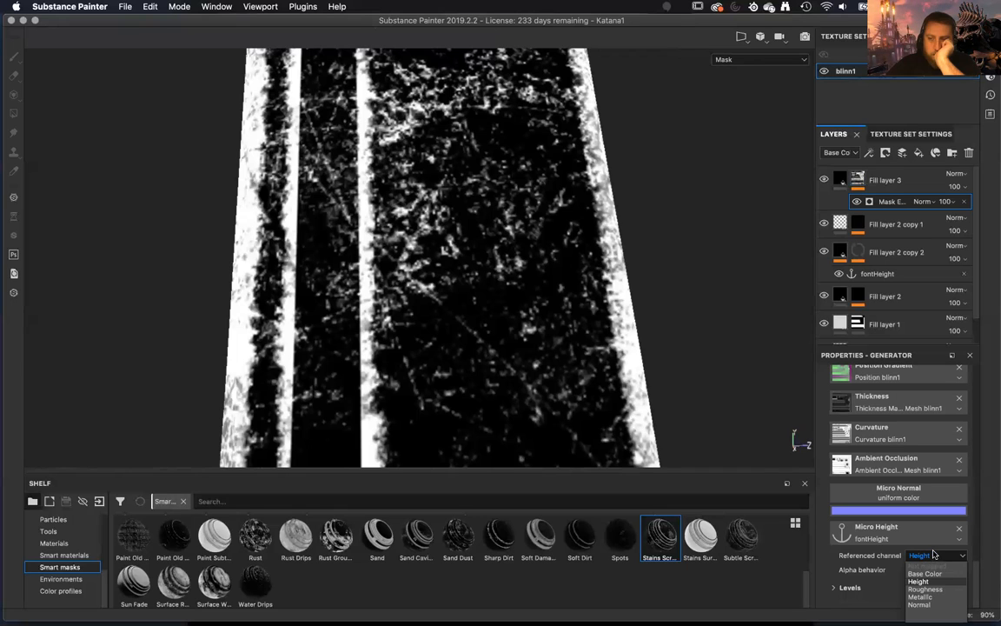
click(936, 549)
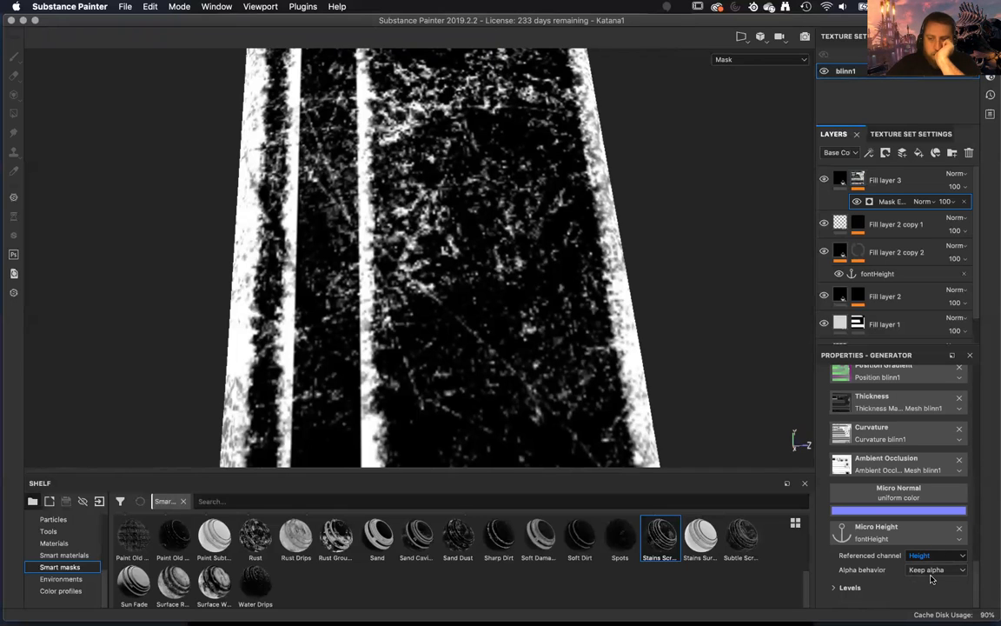
click(867, 585)
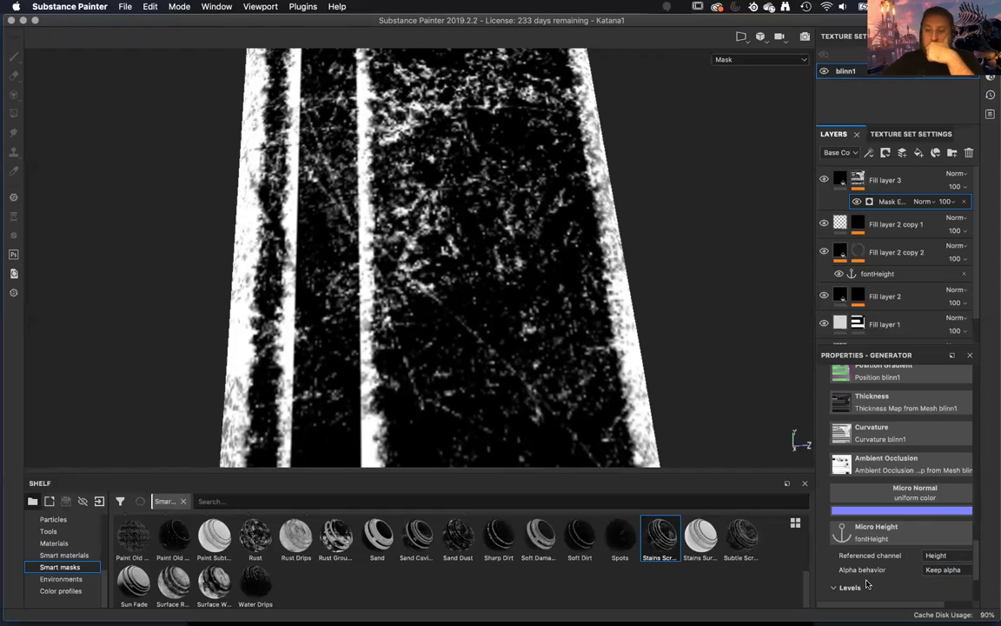
scroll(865, 574, down, 3)
scroll(856, 496, up, 5)
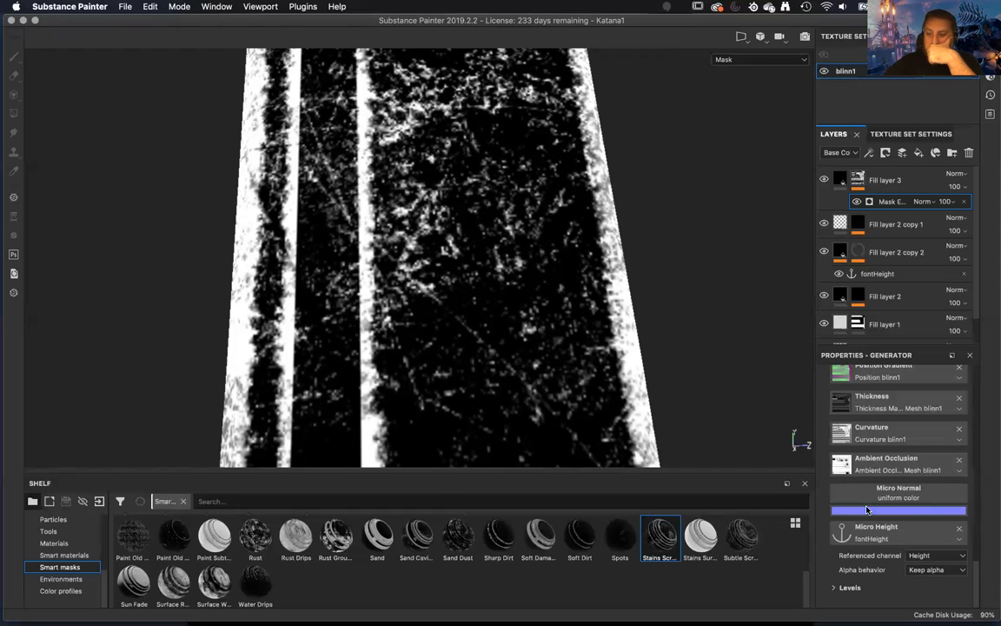
scroll(886, 550, down, 2)
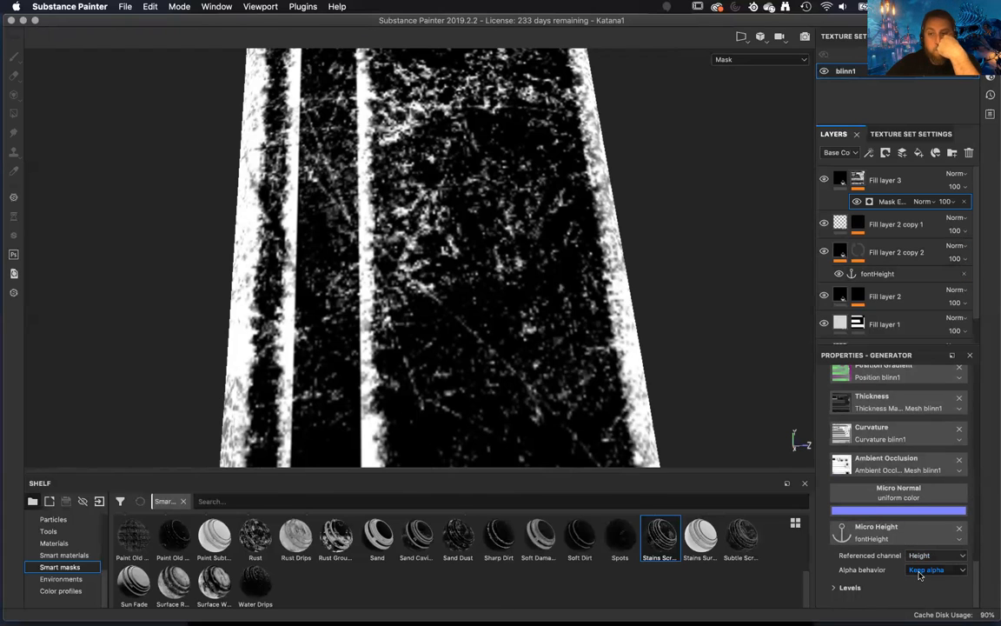
scroll(923, 521, up, 6)
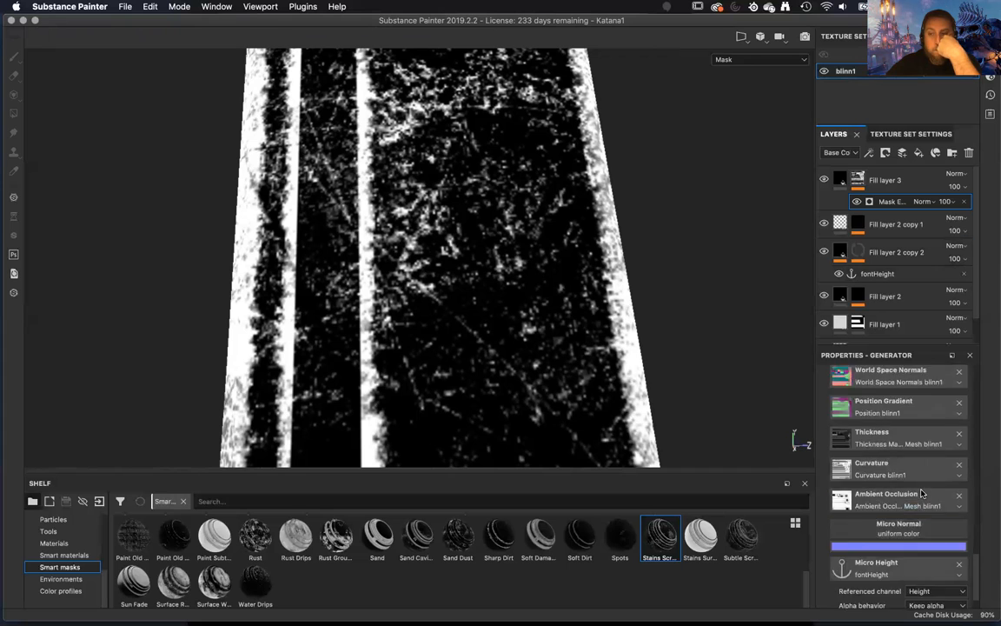
scroll(922, 494, up, 10)
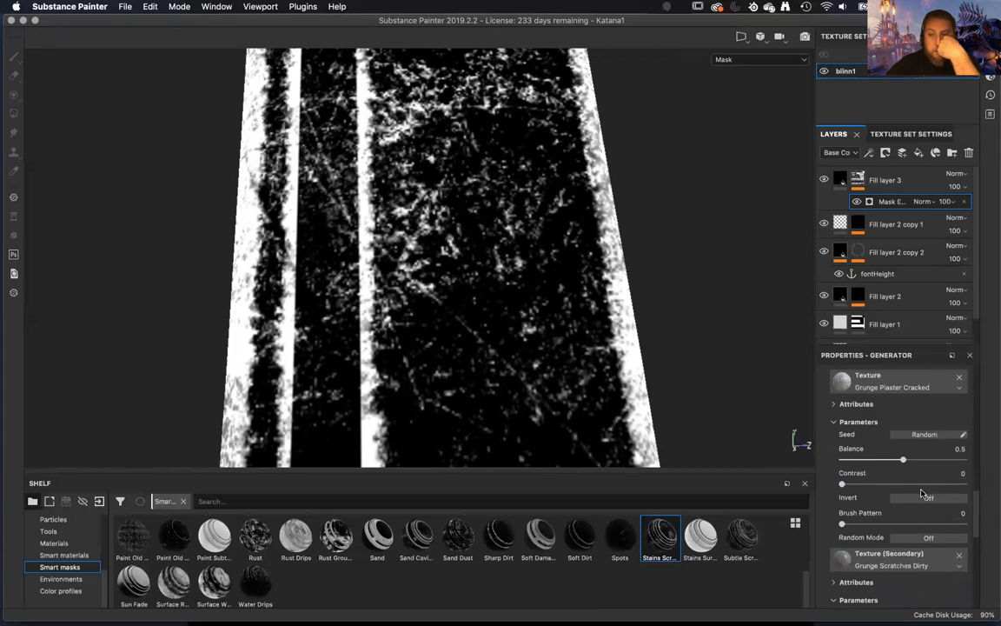
scroll(922, 494, up, 4)
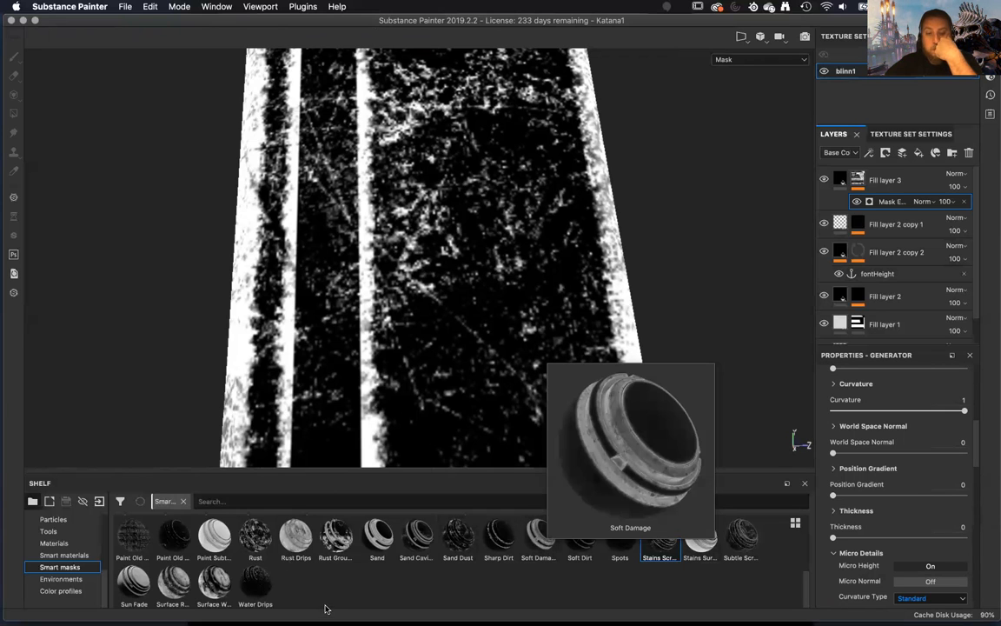
Replace the Mask Editor on Fill layer 3's mask with the Cavity Rust smart mask.
scroll(345, 591, up, 5)
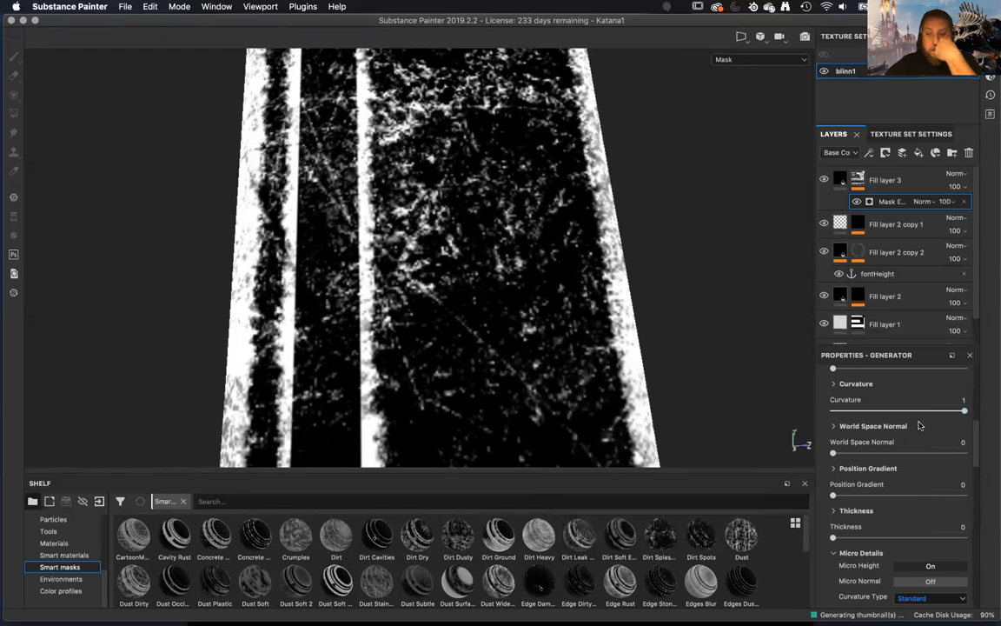
scroll(866, 434, up, 5)
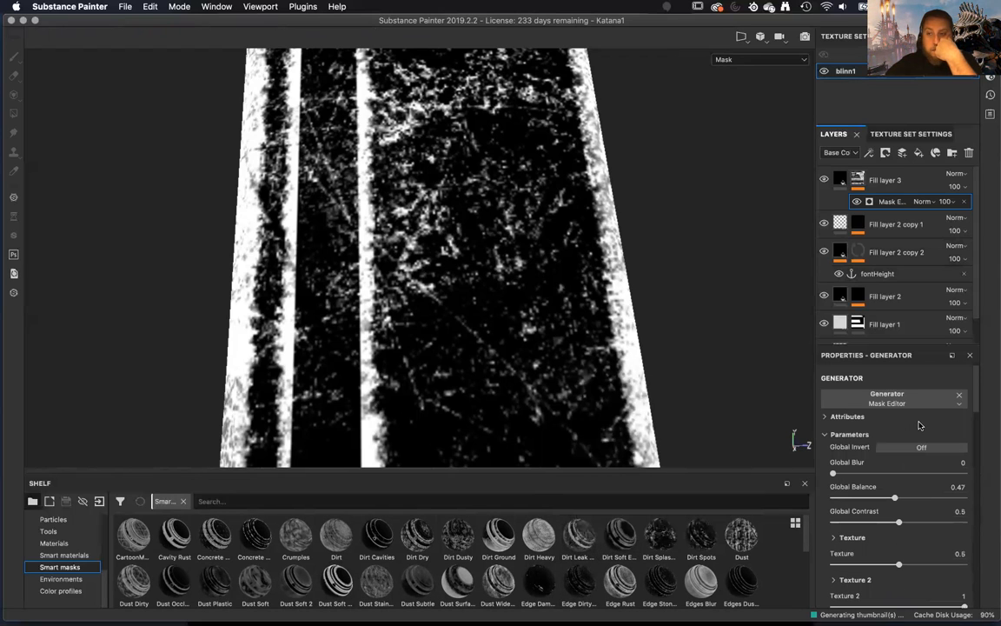
click(965, 202)
mouse_move(406, 546)
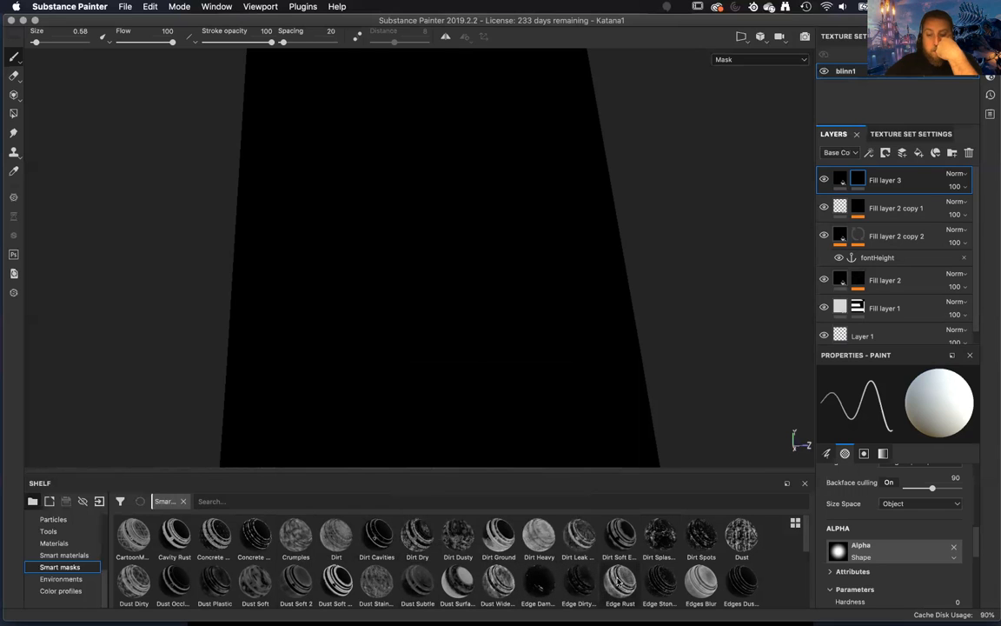
scroll(619, 582, down, 10)
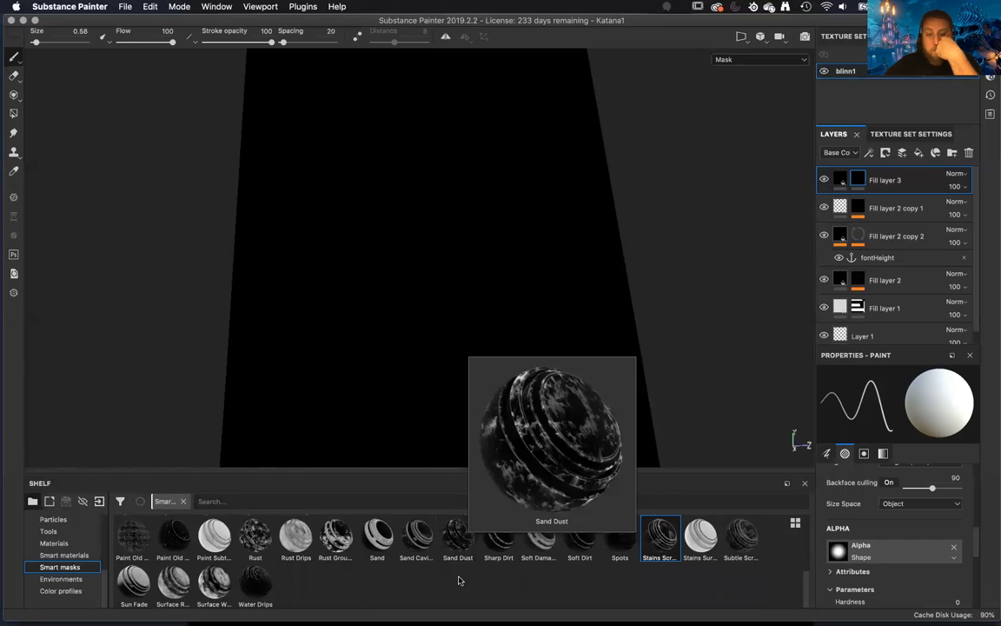
scroll(462, 583, up, 3)
scroll(435, 583, up, 1)
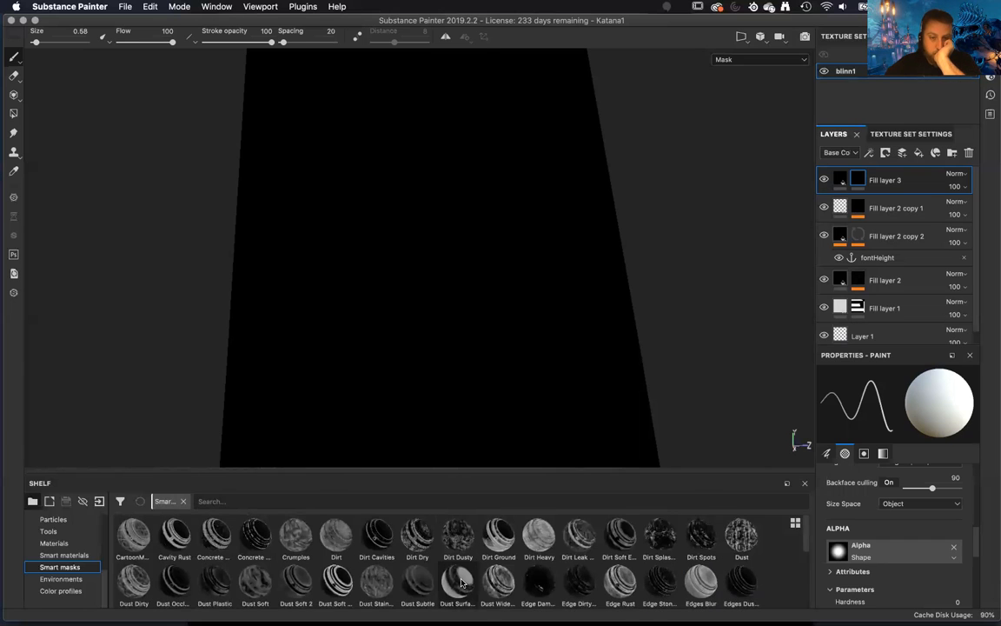
mouse_move(174, 592)
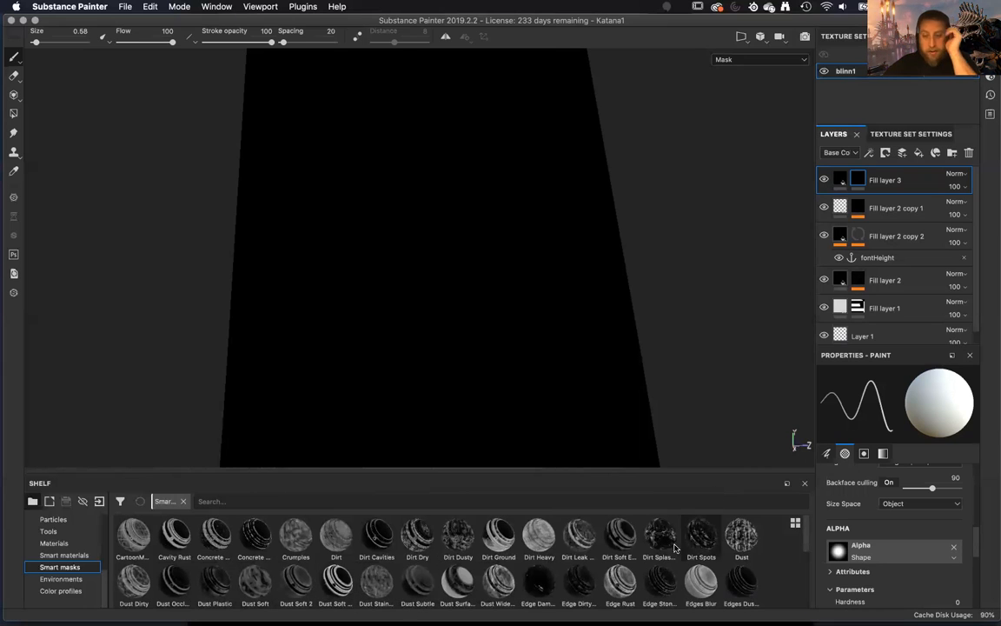
mouse_move(614, 588)
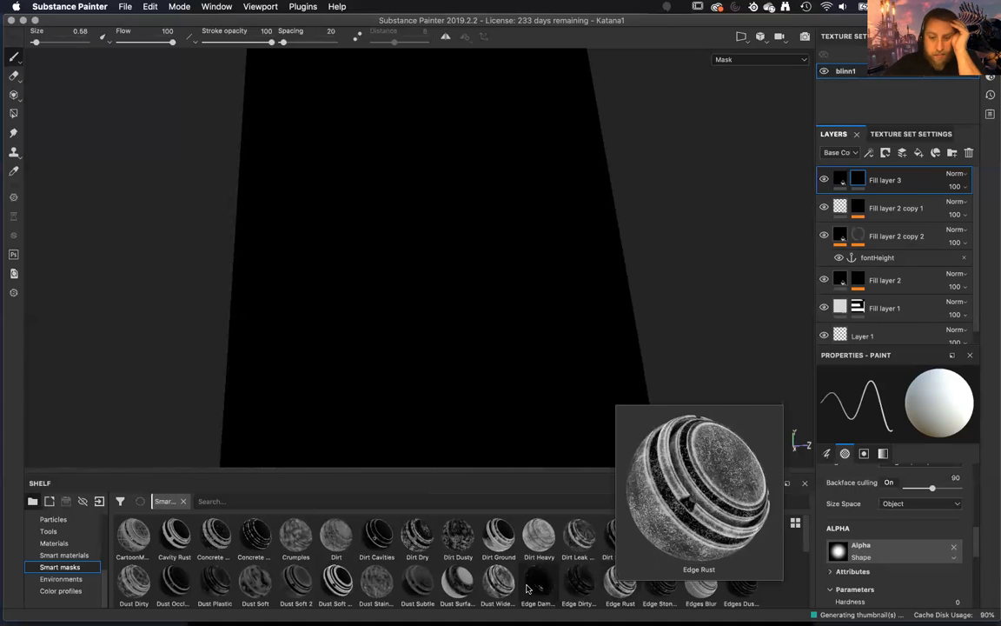
mouse_move(539, 587)
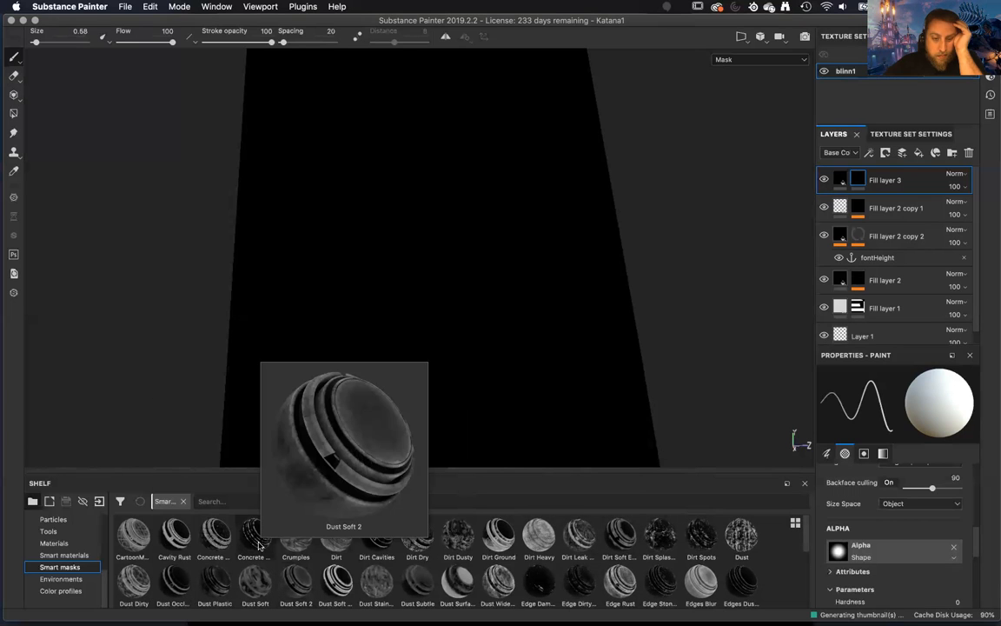
mouse_move(258, 545)
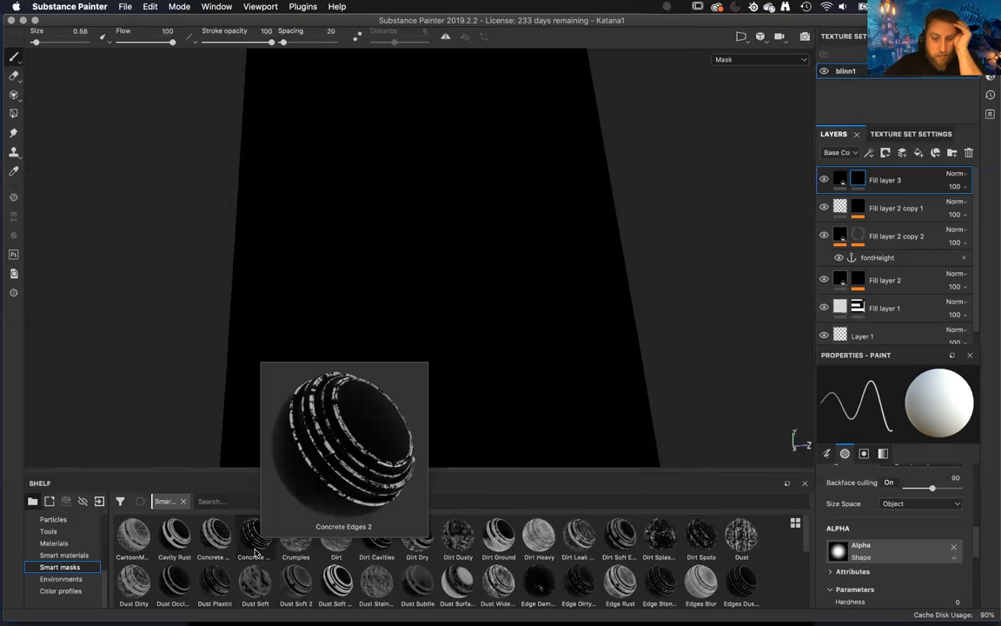
mouse_move(162, 545)
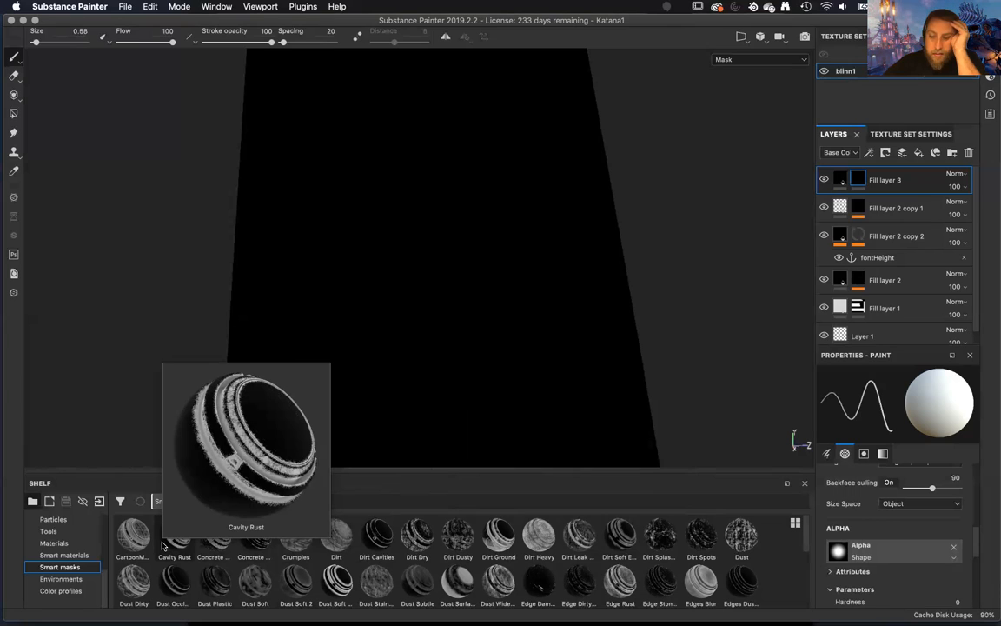
drag(162, 545, 863, 178)
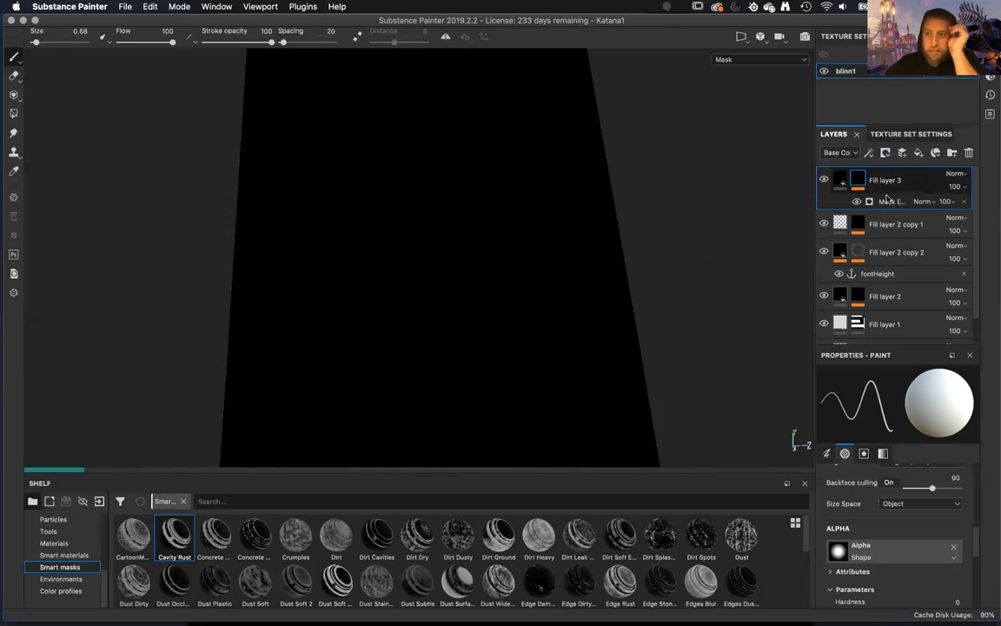
Turn on Micro Height in the micro details of Fill layer 3's new Mask Editor generator.
click(891, 202)
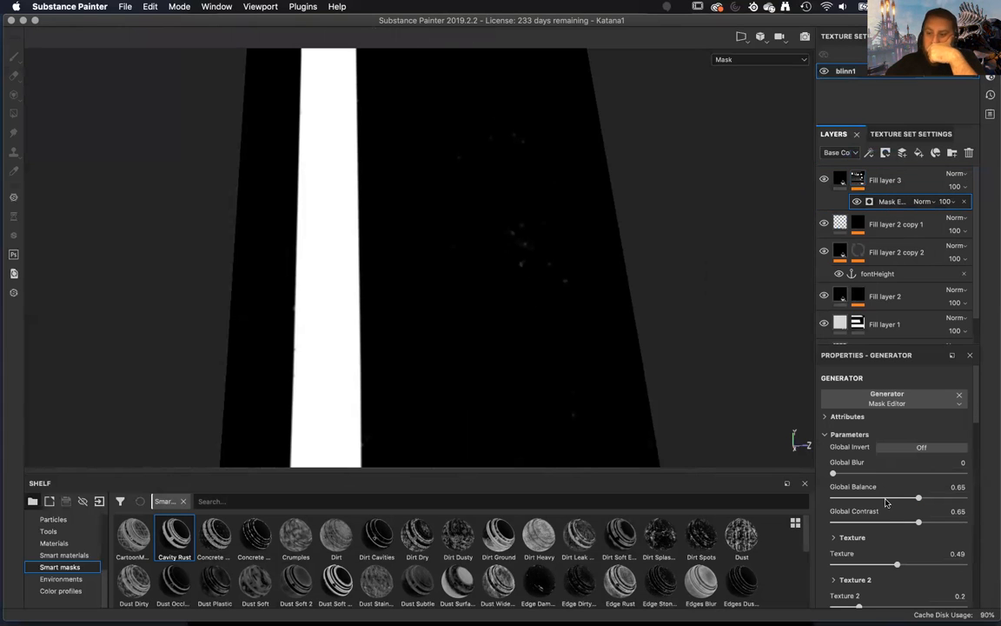
scroll(882, 514, down, 5)
scroll(882, 515, down, 5)
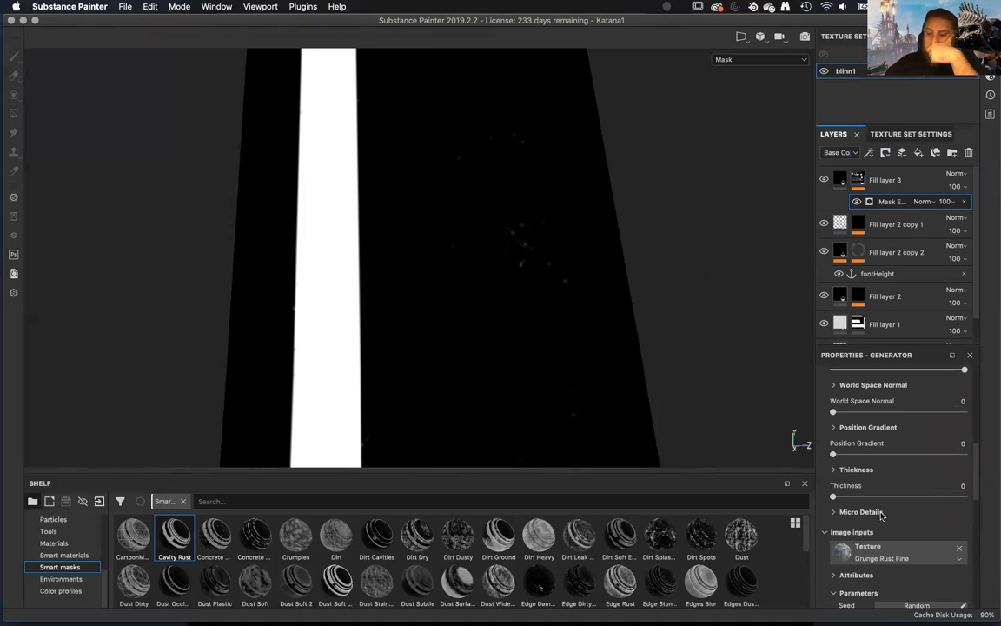
click(834, 512)
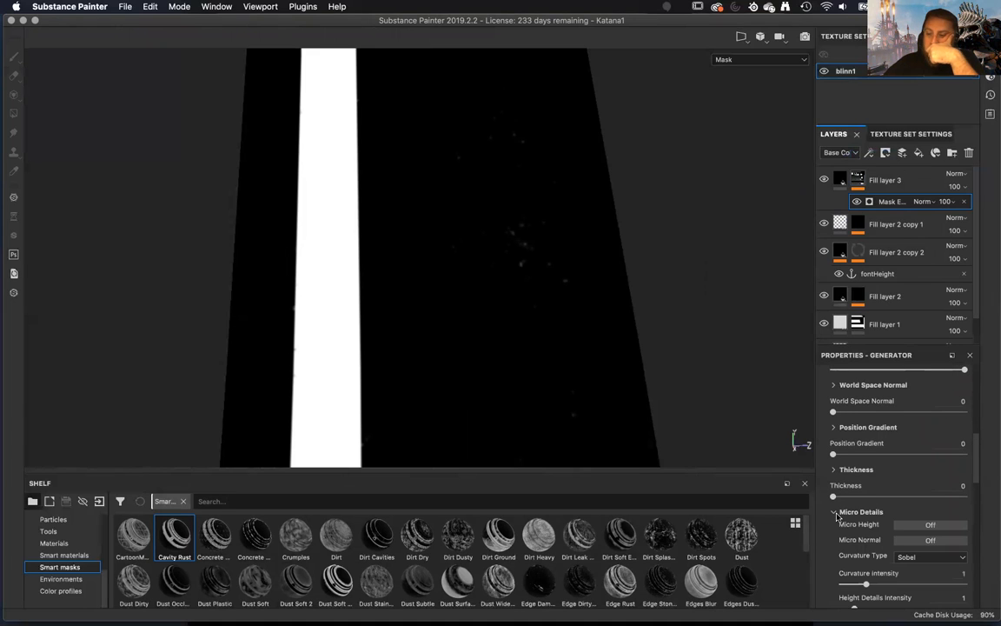
click(930, 526)
scroll(919, 545, down, 5)
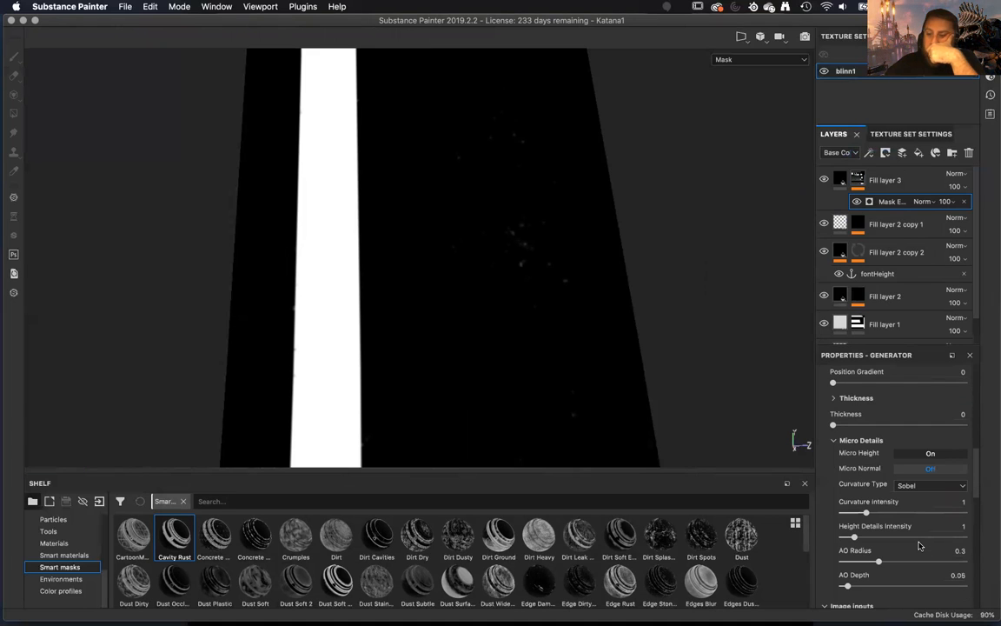
Assign the fontHeight anchor point to the Micro Height image input of Fill layer 3's Mask Editor generator.
scroll(919, 545, down, 6)
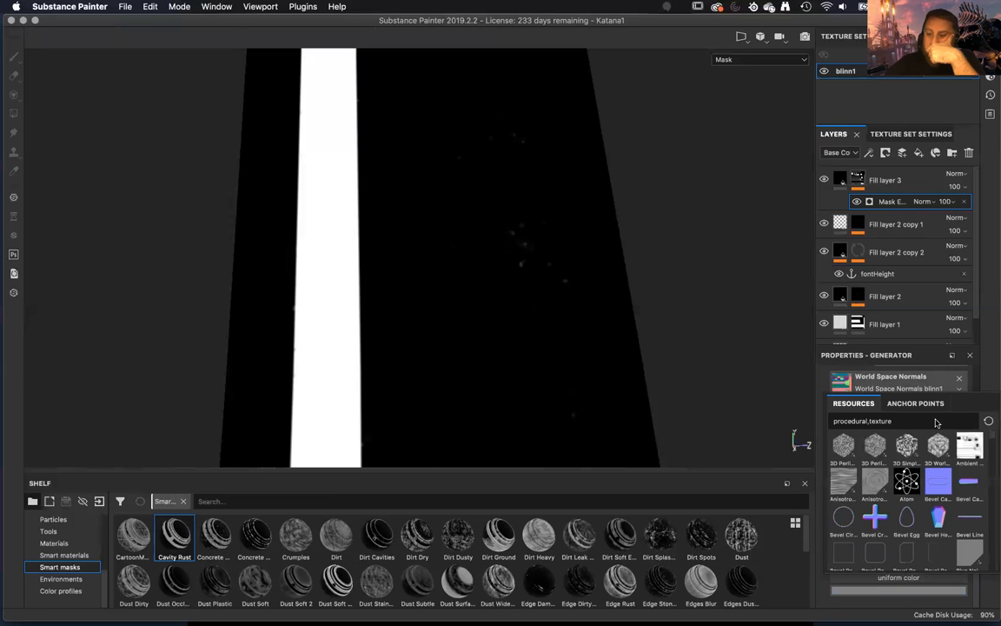
click(915, 403)
click(861, 421)
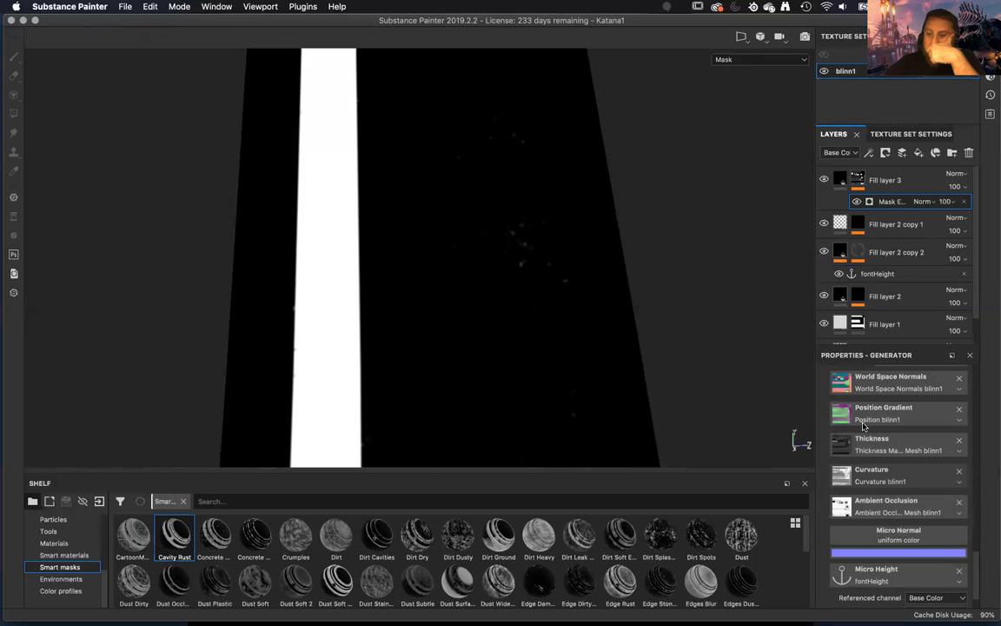
Set the micro details' Height Details Intensity to 10 and the Curvature Type to Standard.
scroll(876, 472, up, 10)
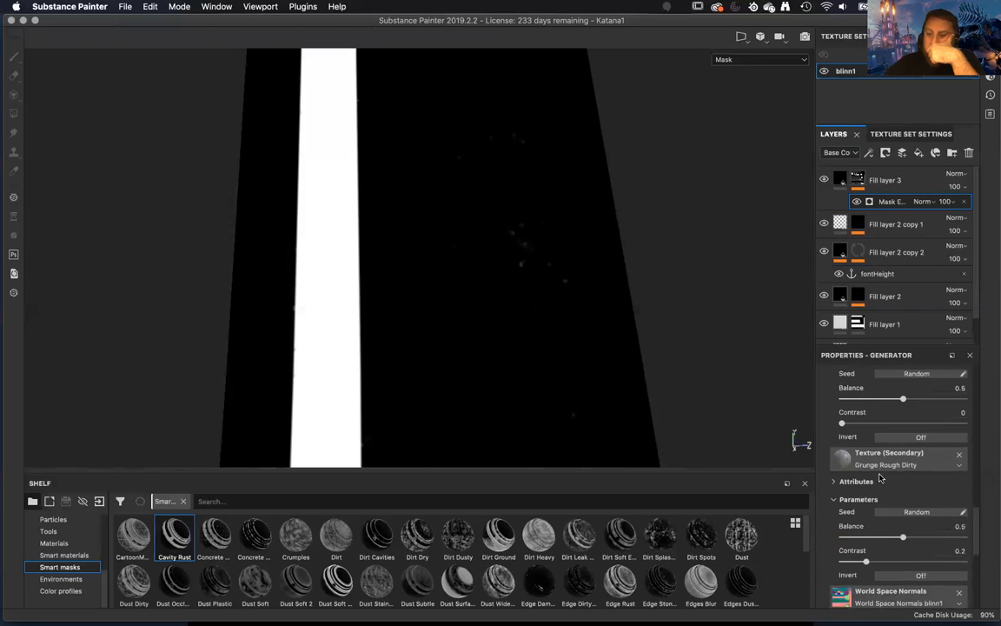
scroll(879, 477, up, 5)
drag(853, 482, 966, 483)
scroll(933, 473, up, 1)
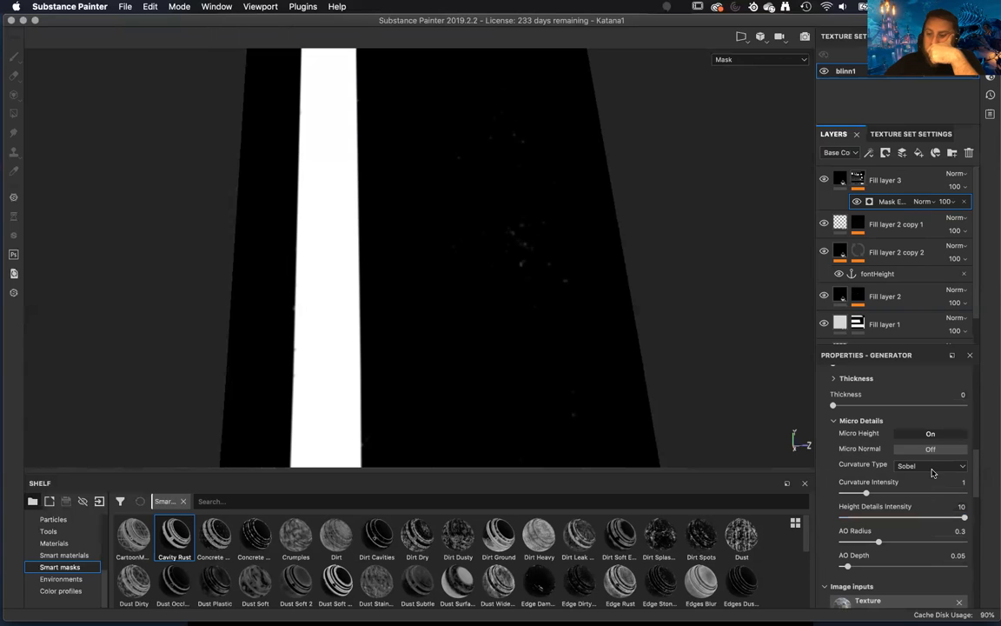
click(932, 467)
click(926, 477)
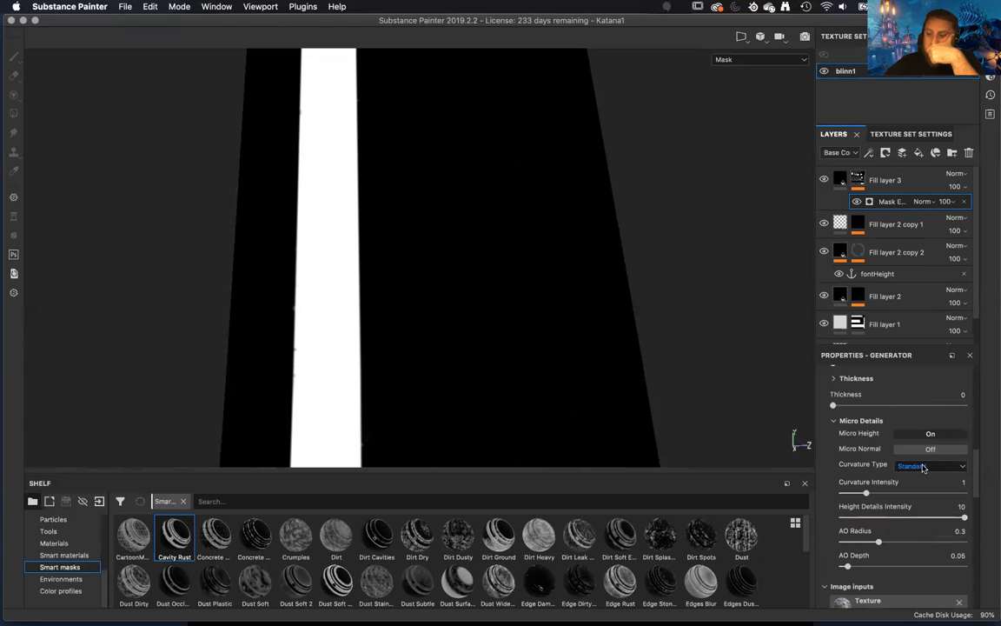
Raise the generator's Texture amount to 0.87 and its Texture 2 amount to 0.78.
scroll(923, 466, up, 3)
scroll(923, 468, up, 1)
scroll(923, 467, up, 4)
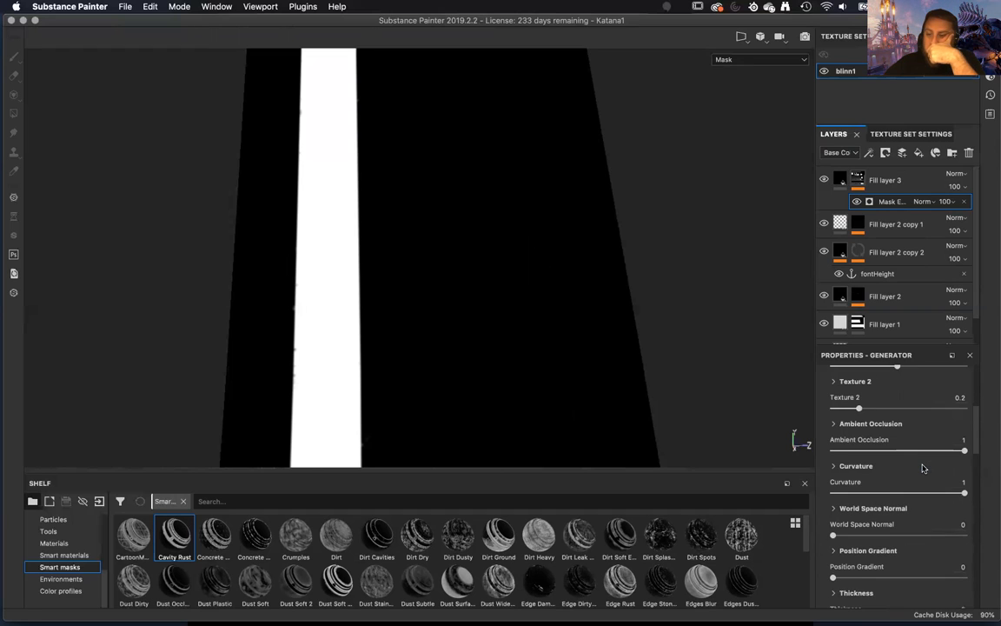
drag(898, 437, 947, 437)
drag(879, 480, 935, 481)
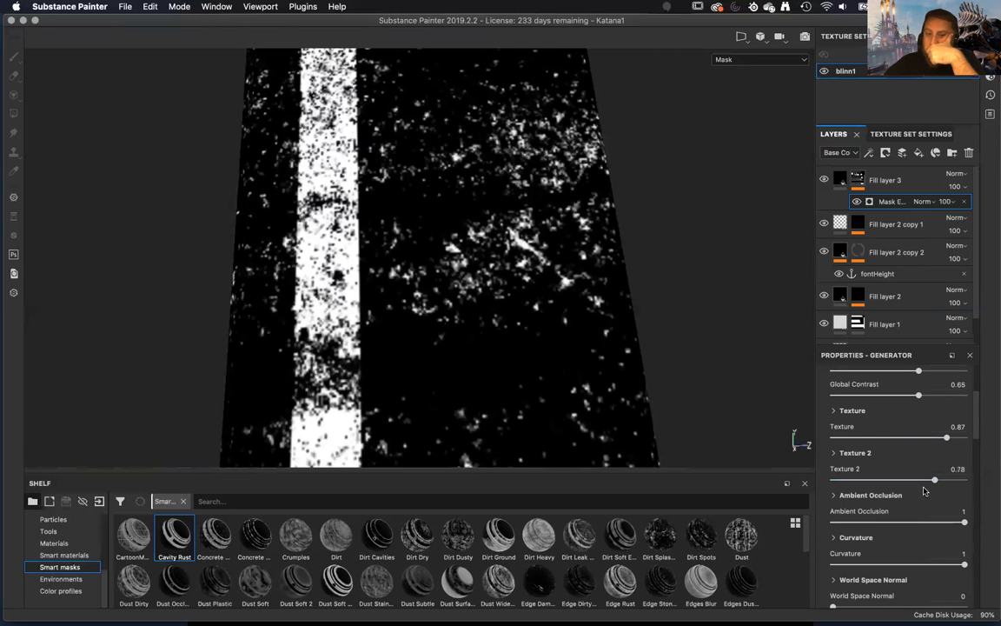
Try a Global Balance of 0.15 on the mask generator and settle on 0.7.
scroll(915, 488, up, 2)
scroll(915, 488, up, 1)
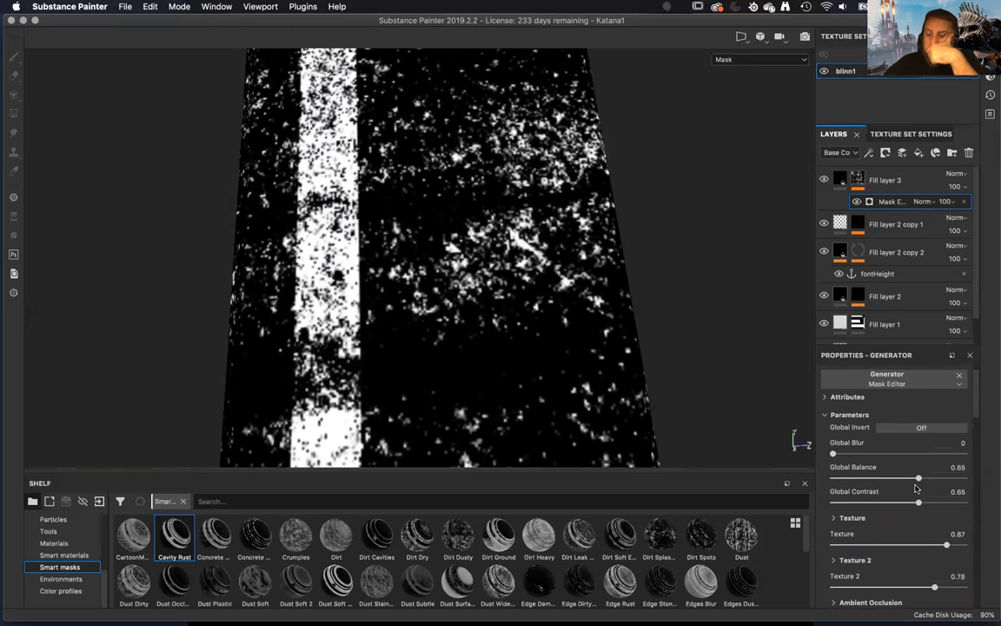
drag(918, 478, 852, 479)
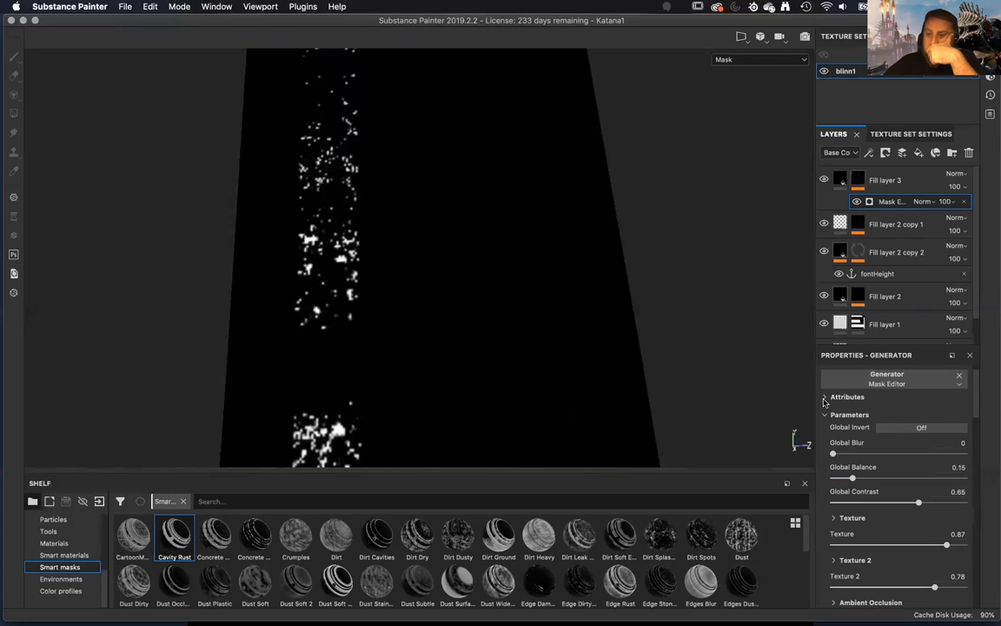
click(825, 398)
click(824, 397)
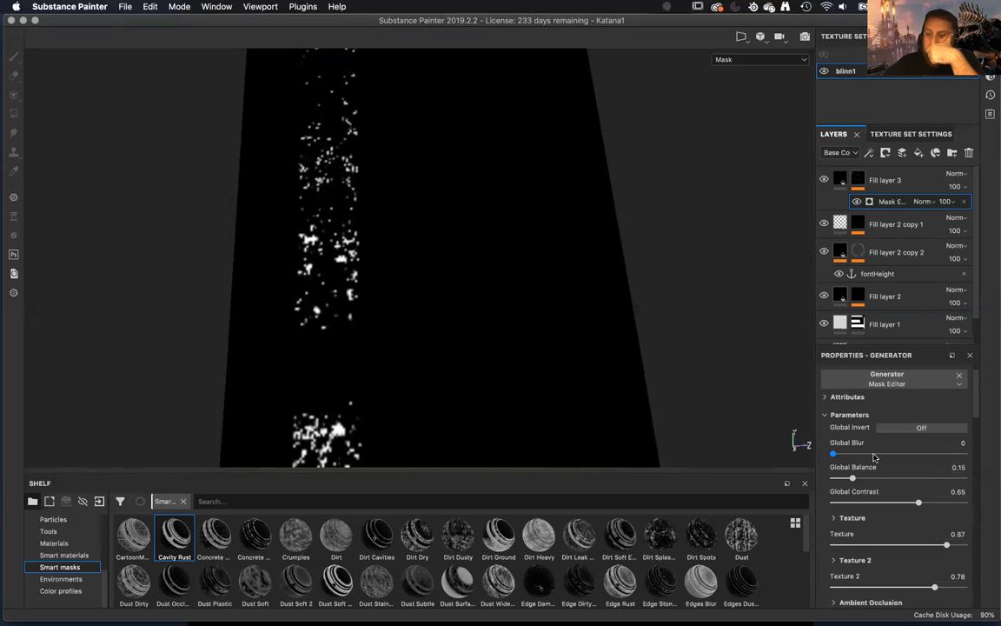
scroll(869, 434, up, 1)
drag(852, 498, 925, 500)
Examine the generator's World Space Normal settings and the Curvature blending mode options.
scroll(908, 544, down, 3)
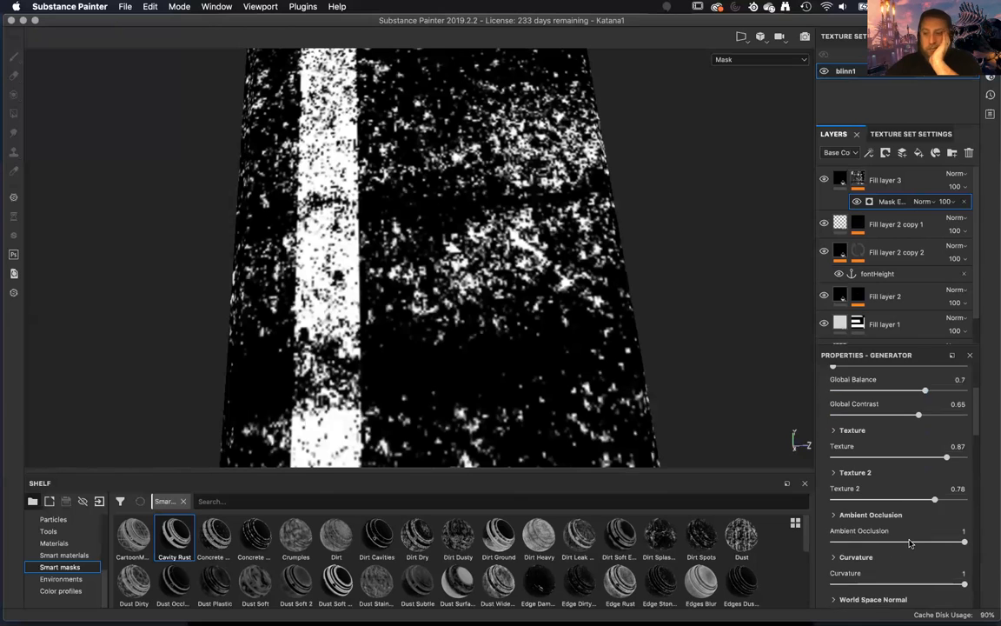
scroll(908, 542, down, 3)
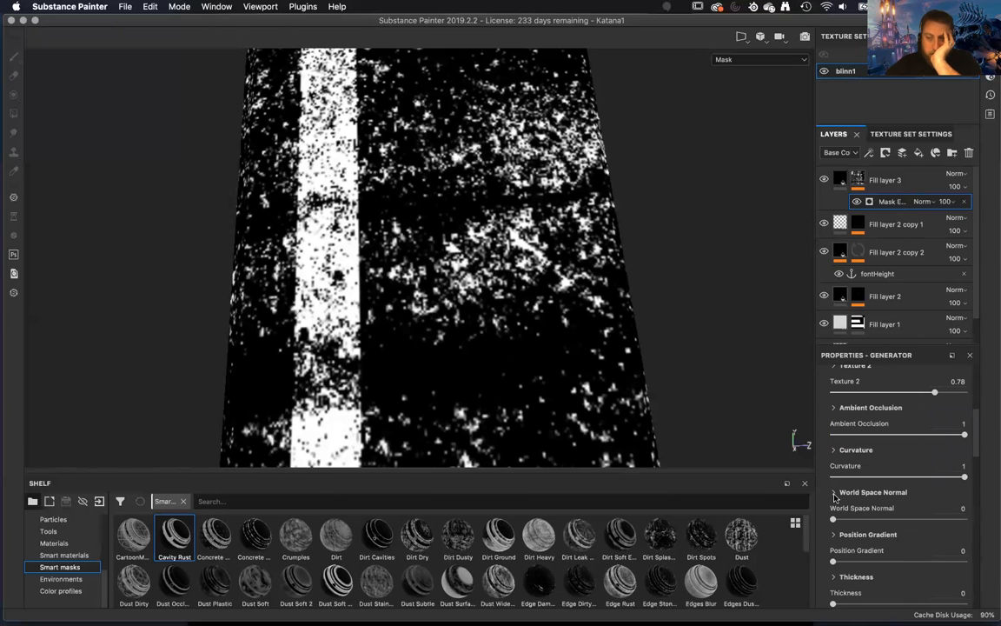
click(834, 492)
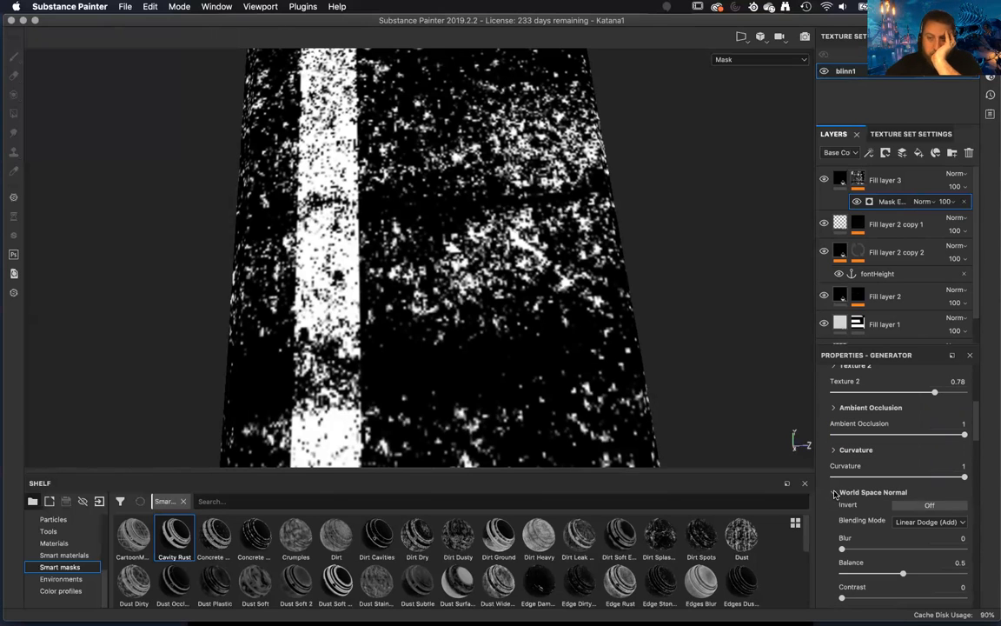
click(834, 493)
click(833, 451)
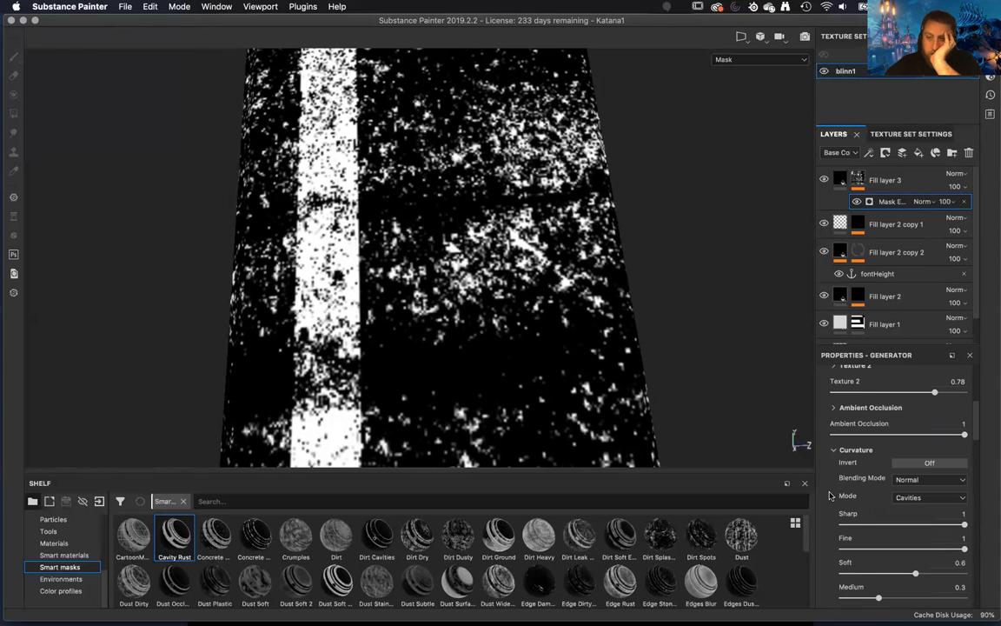
scroll(830, 495, down, 1)
click(939, 445)
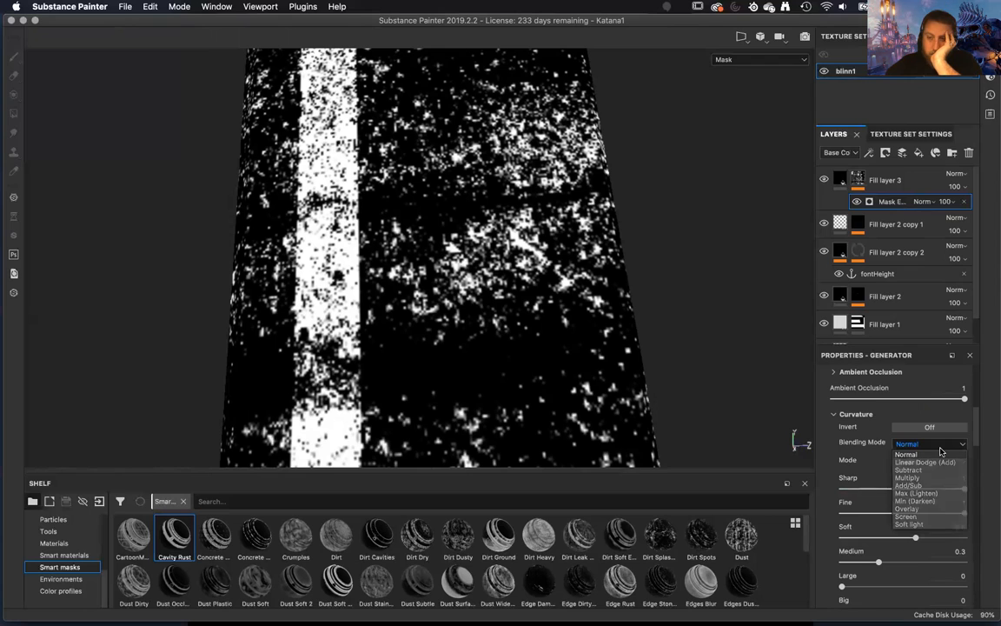
click(940, 453)
Try the Edges mode for the generator's Curvature and return it to Cavities.
click(931, 462)
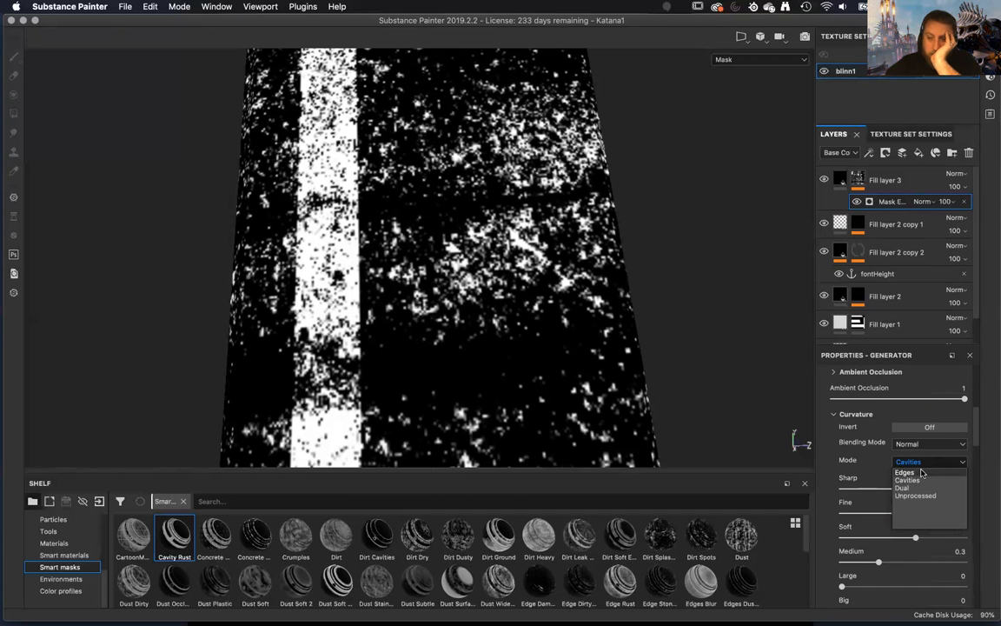
click(922, 472)
click(924, 462)
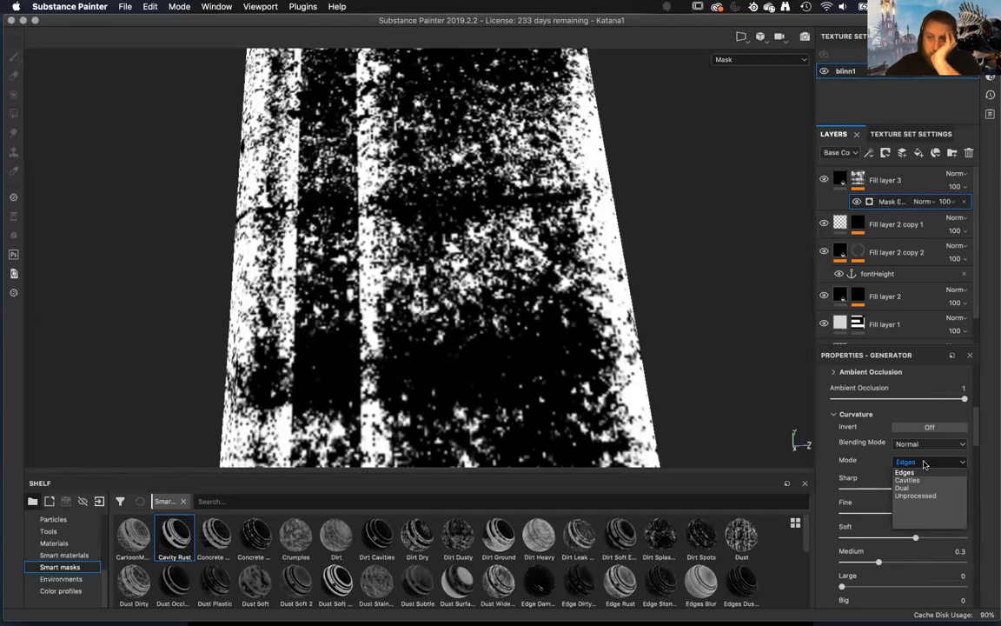
click(913, 480)
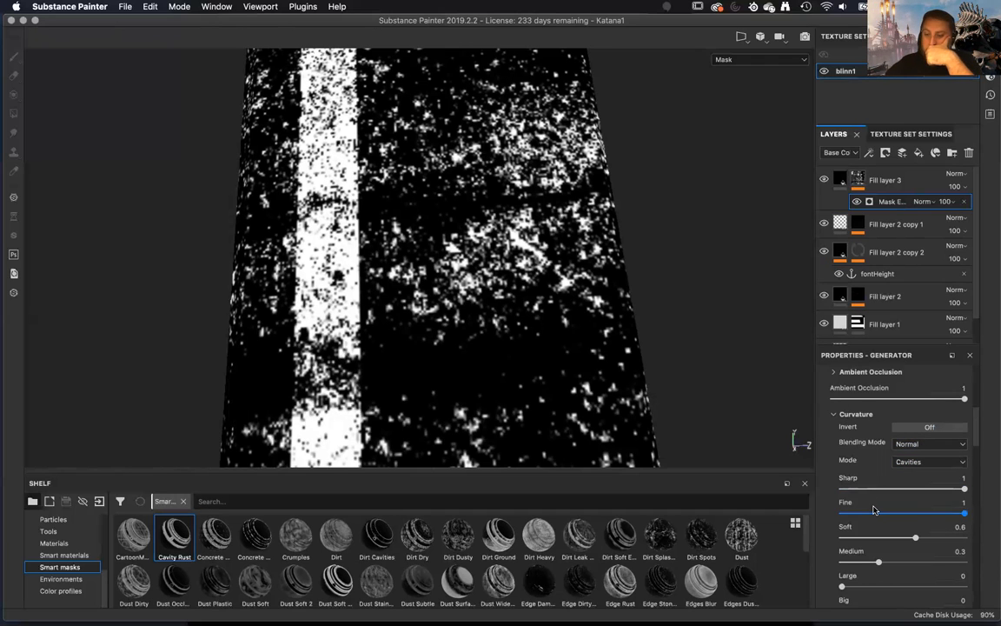
Examine the remaining Curvature detail settings and the Ambient Occlusion settings of the mask generator.
scroll(873, 510, down, 5)
scroll(873, 510, up, 1)
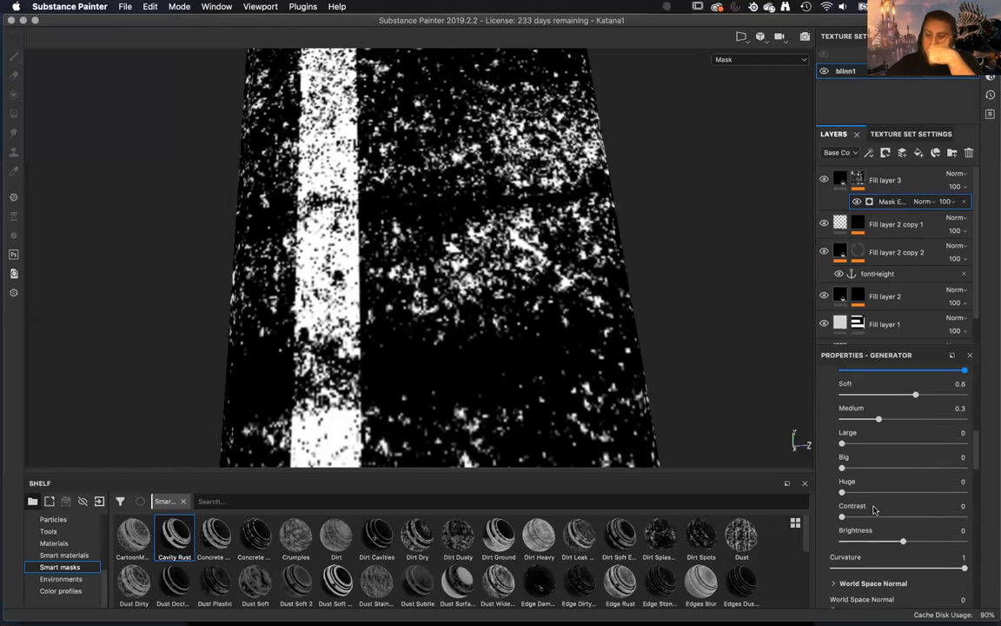
scroll(873, 510, up, 4)
click(833, 414)
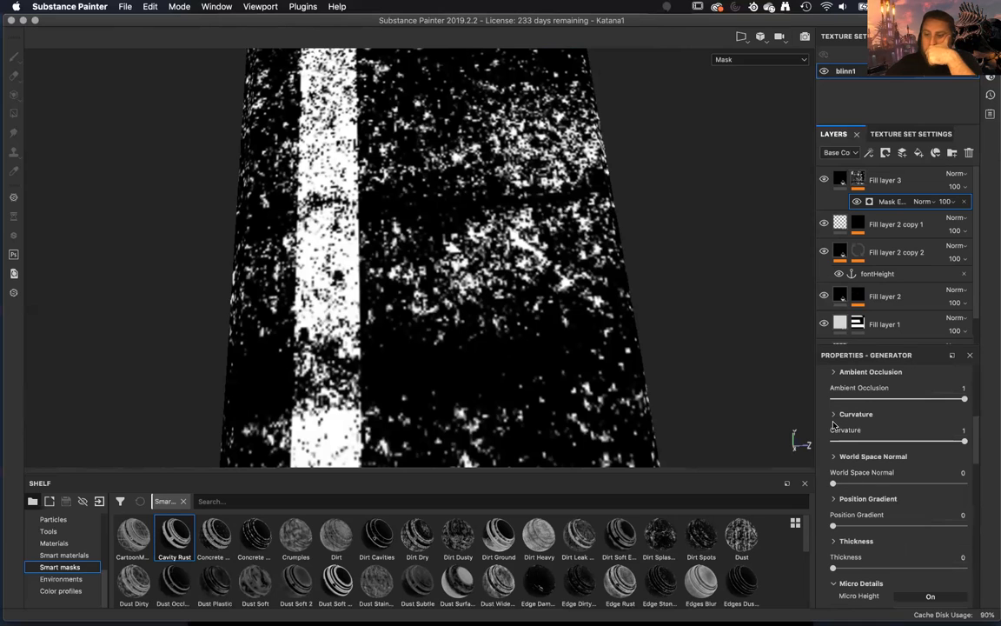
scroll(842, 483, up, 3)
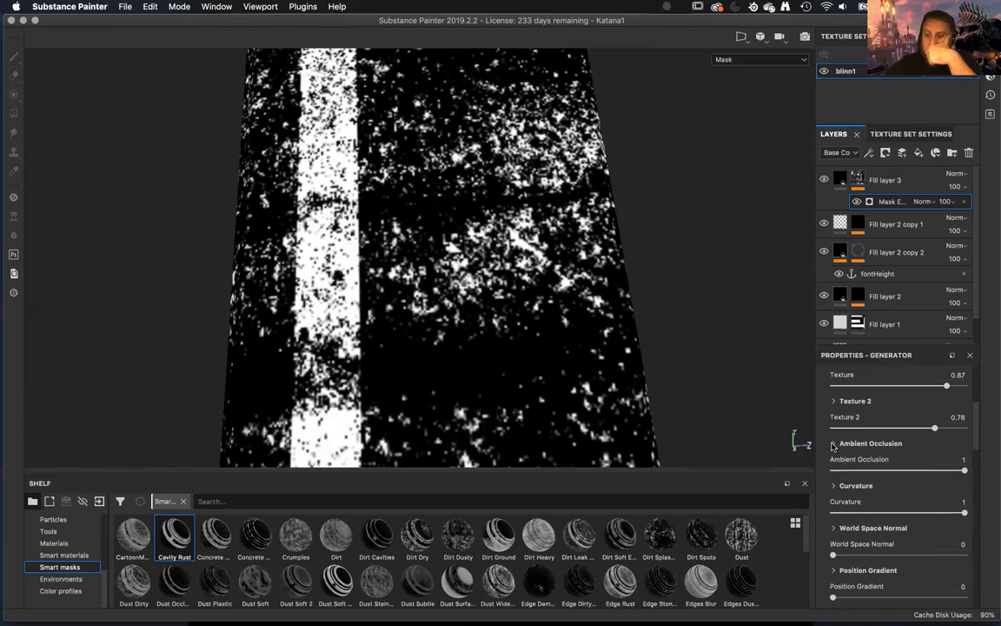
click(833, 443)
click(833, 443)
Examine the generator's Texture and Texture 2 settings, including the Texture blending mode options.
scroll(832, 445, up, 3)
click(833, 431)
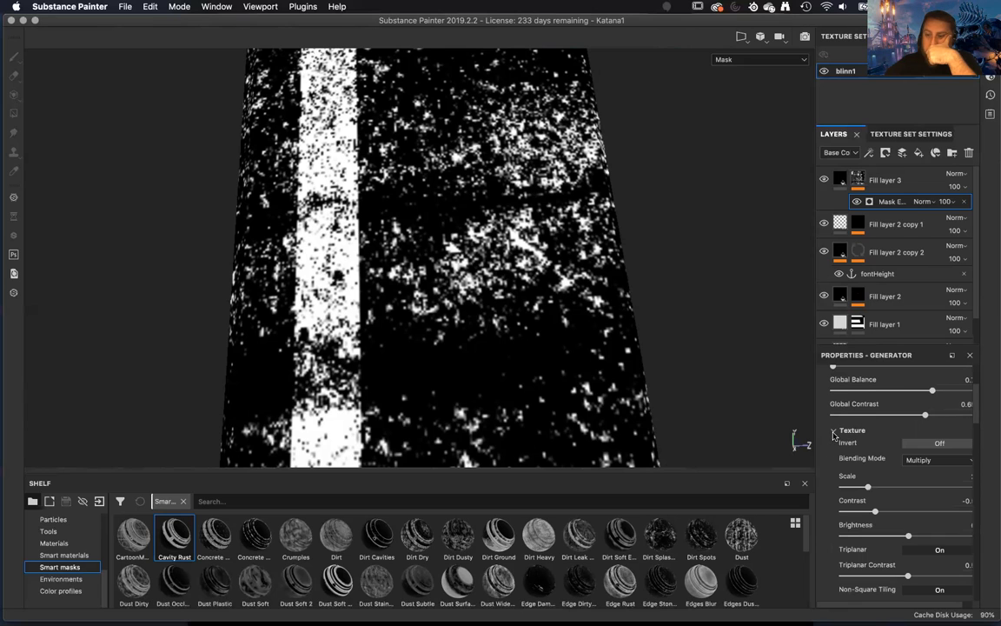
click(914, 461)
click(885, 472)
scroll(885, 473, down, 2)
scroll(885, 472, down, 1)
scroll(885, 472, up, 3)
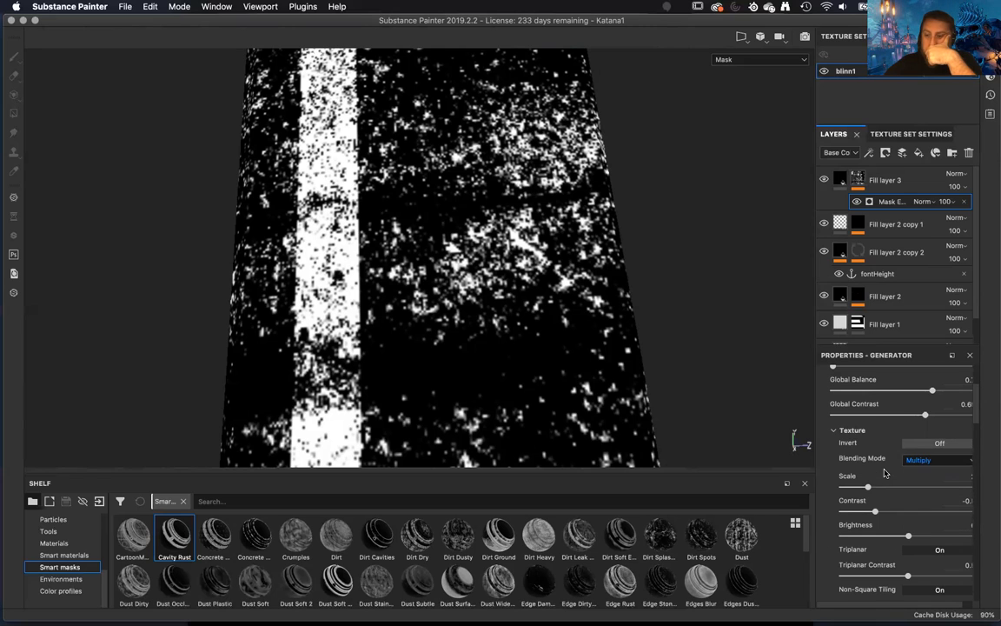
click(833, 431)
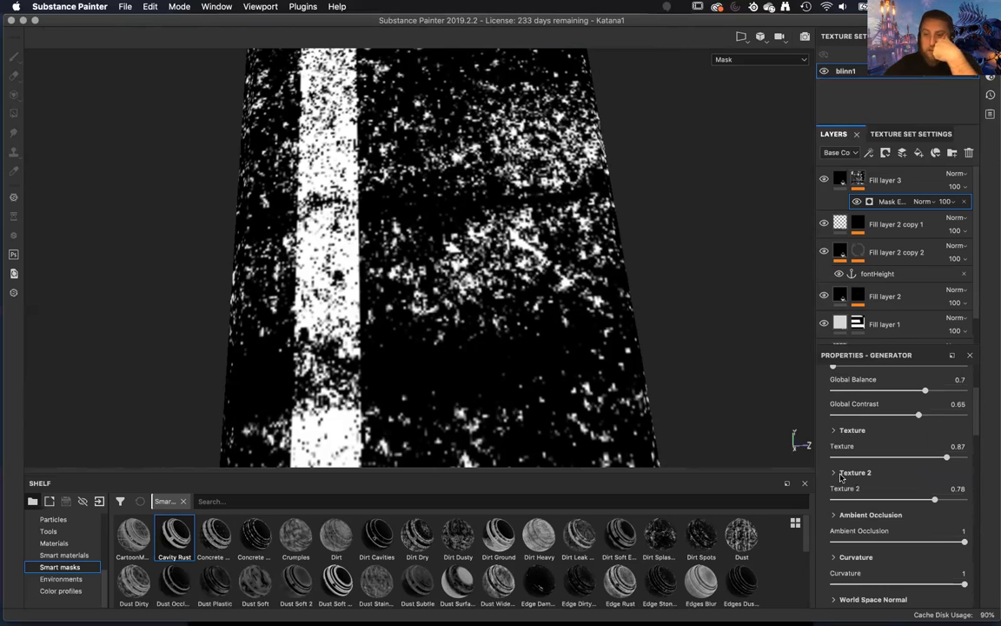
click(836, 472)
scroll(836, 511, down, 3)
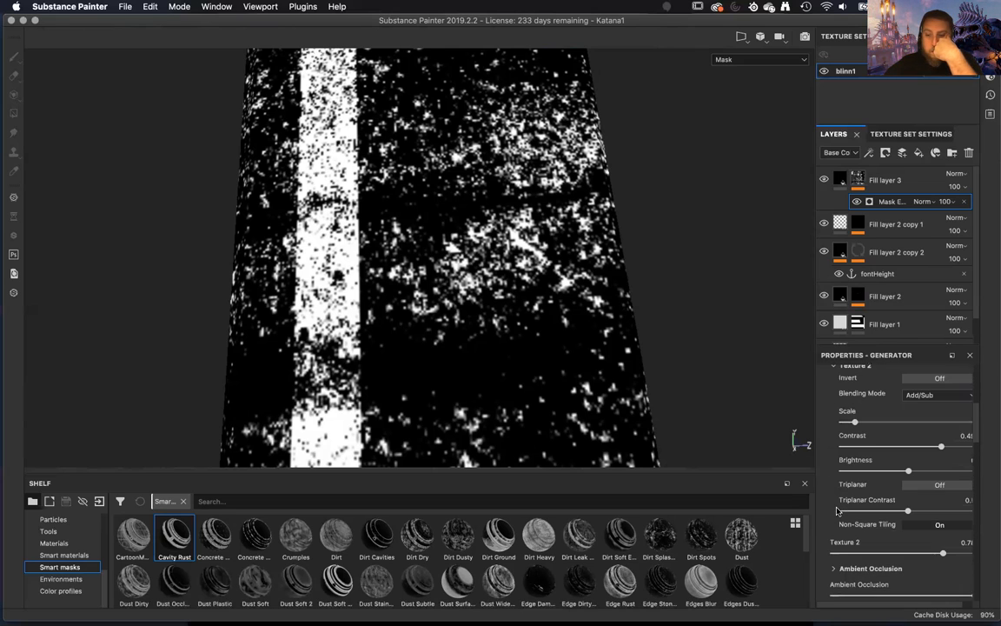
scroll(837, 511, up, 3)
click(833, 466)
scroll(841, 486, up, 3)
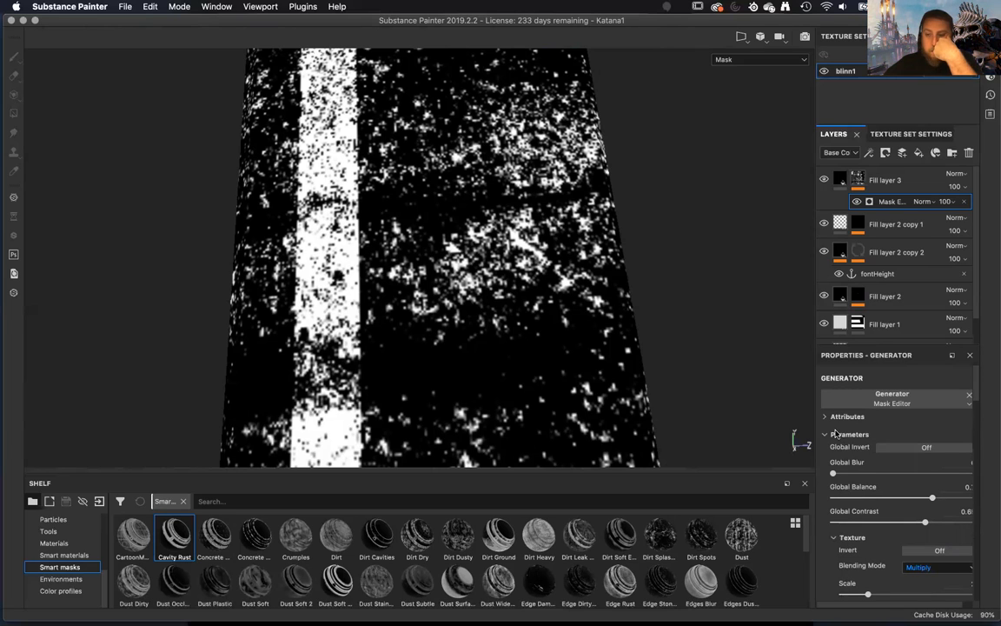
Review the World Space Normal settings, micro details and image inputs, including the Micro Height input's referenced channel.
scroll(856, 518, down, 5)
scroll(856, 519, down, 6)
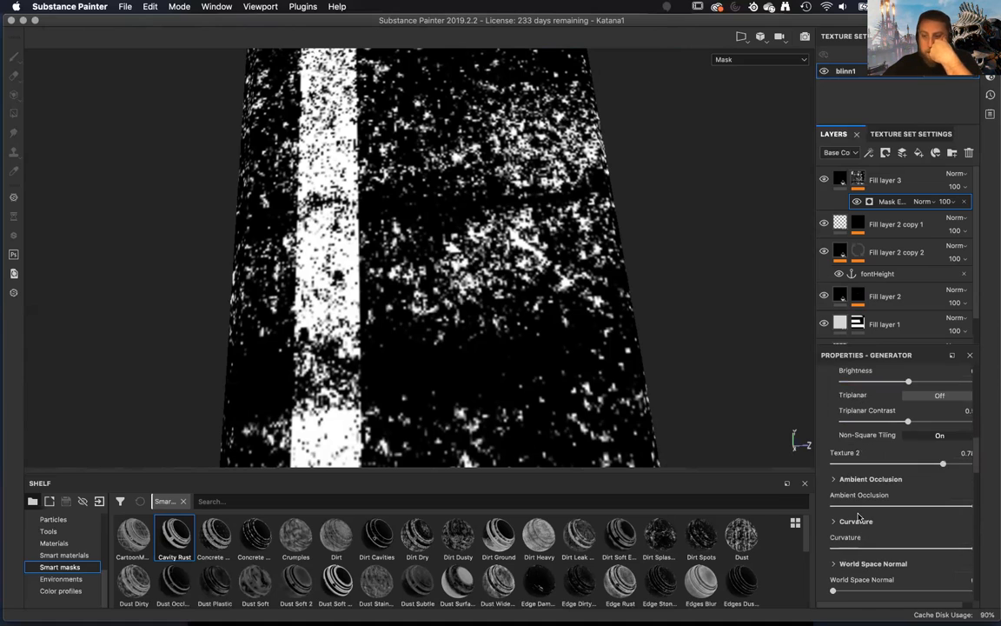
scroll(859, 518, down, 2)
scroll(859, 517, down, 1)
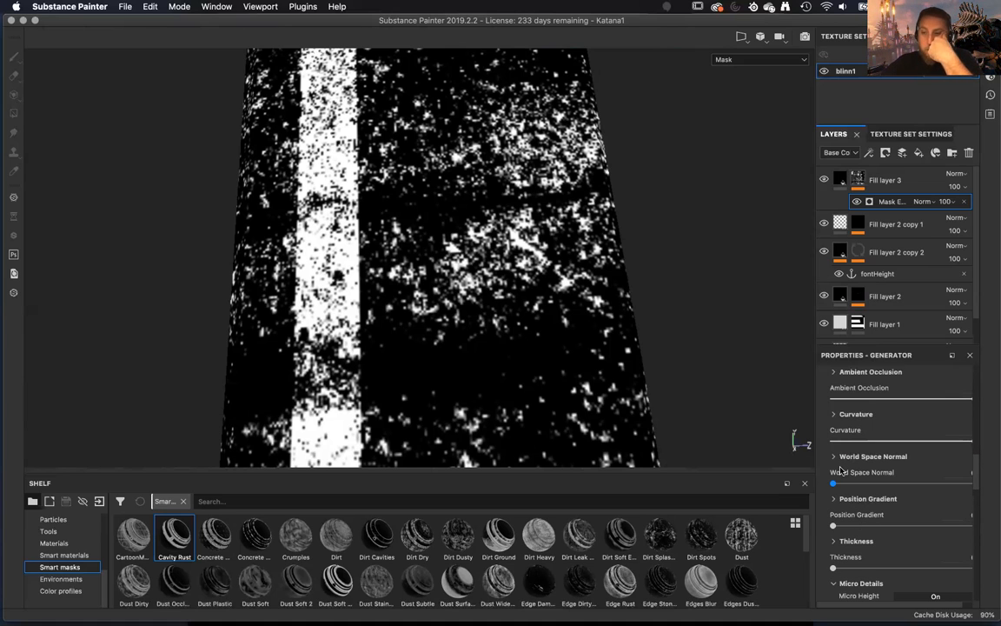
click(833, 456)
click(833, 456)
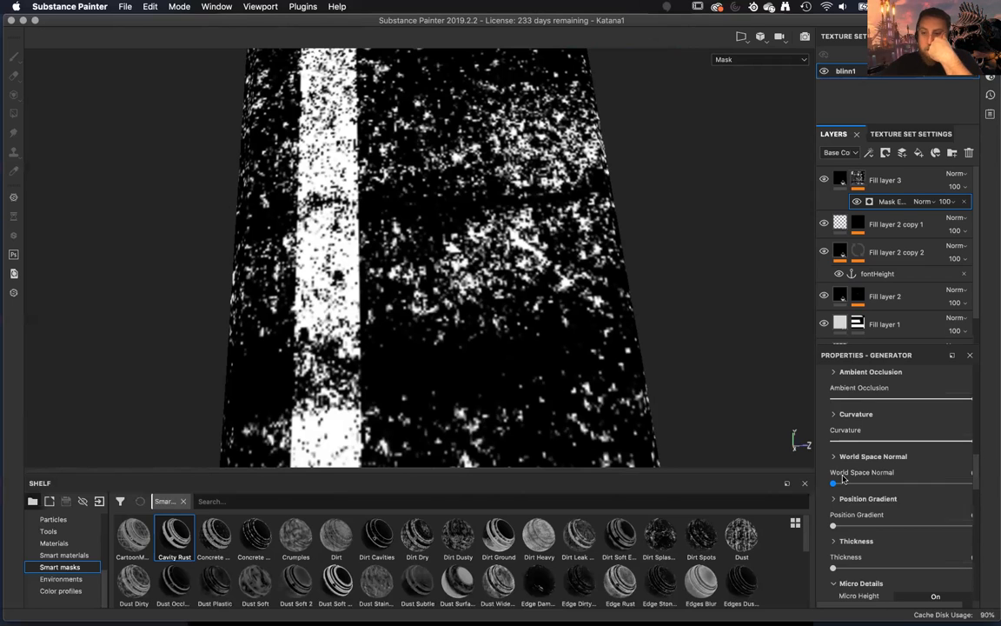
scroll(839, 469, up, 1)
scroll(842, 478, down, 5)
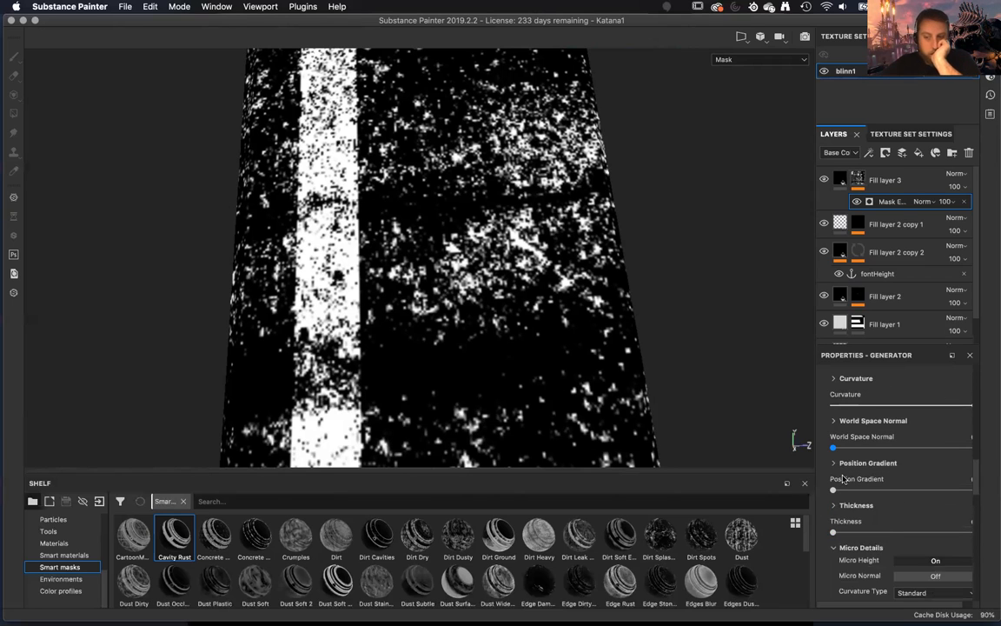
scroll(922, 542, down, 3)
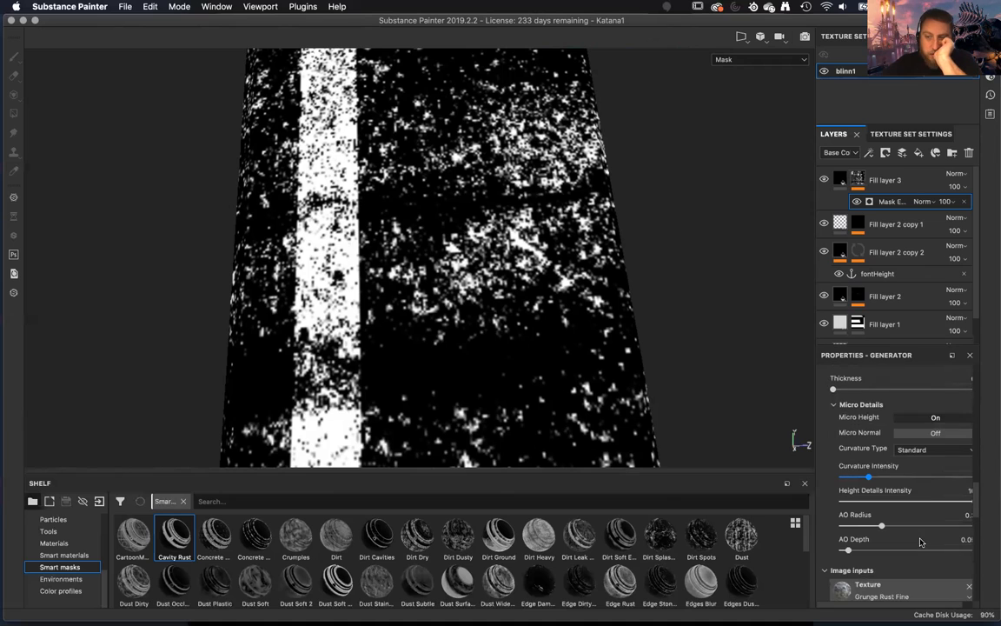
scroll(922, 542, down, 3)
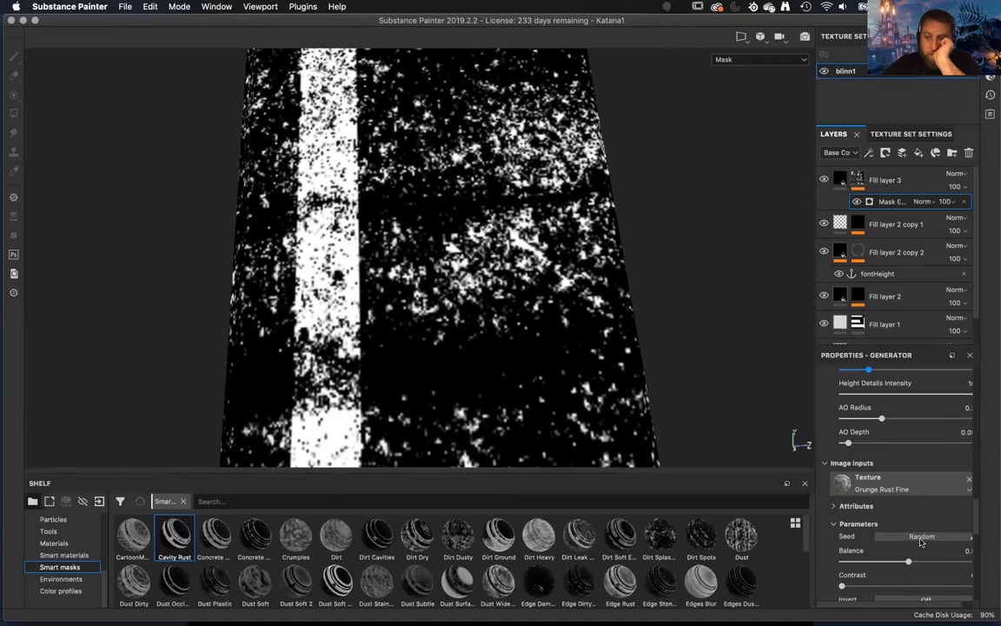
scroll(921, 542, down, 5)
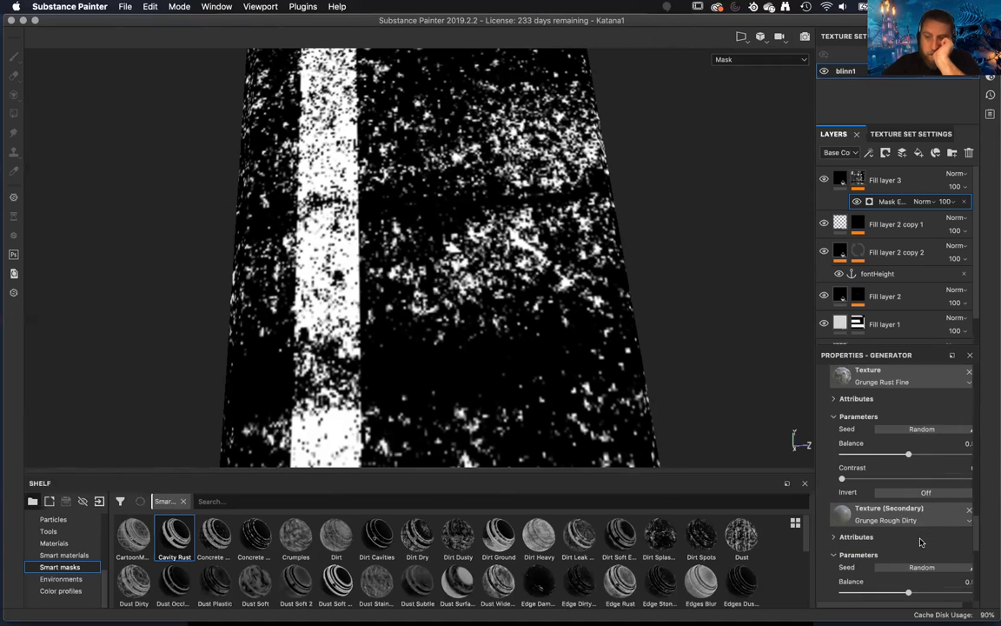
scroll(921, 543, down, 4)
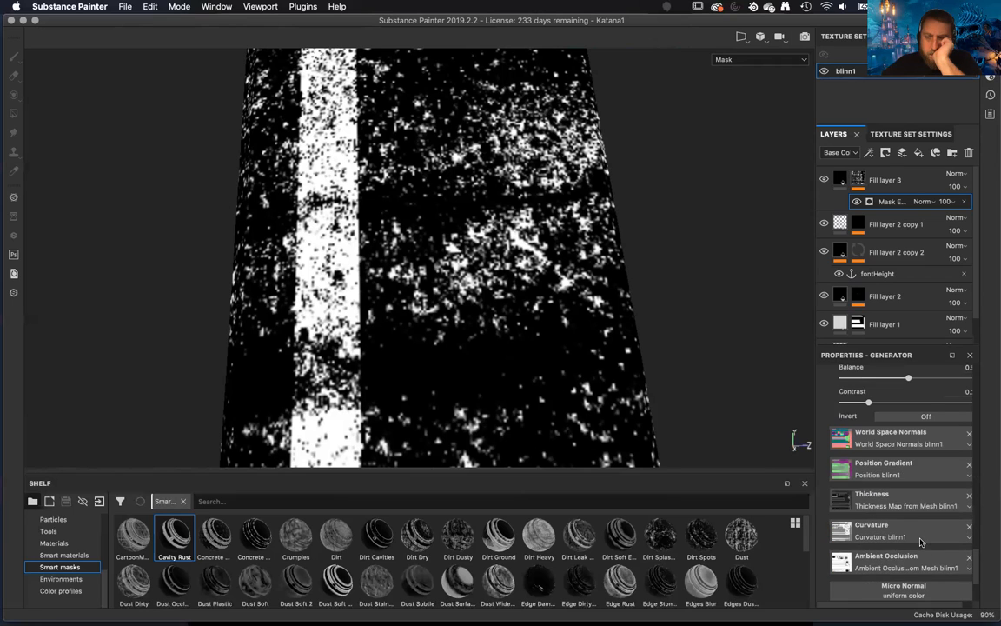
scroll(921, 542, down, 1)
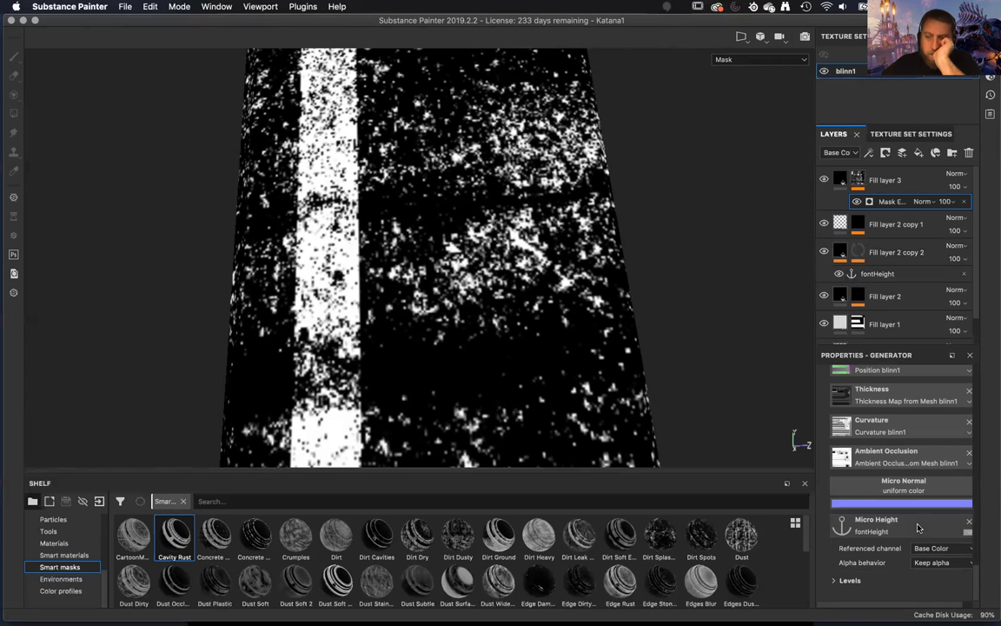
Set the Micro Height input's referenced channel to Height and raise its Levels lower input to 0.073.
click(935, 548)
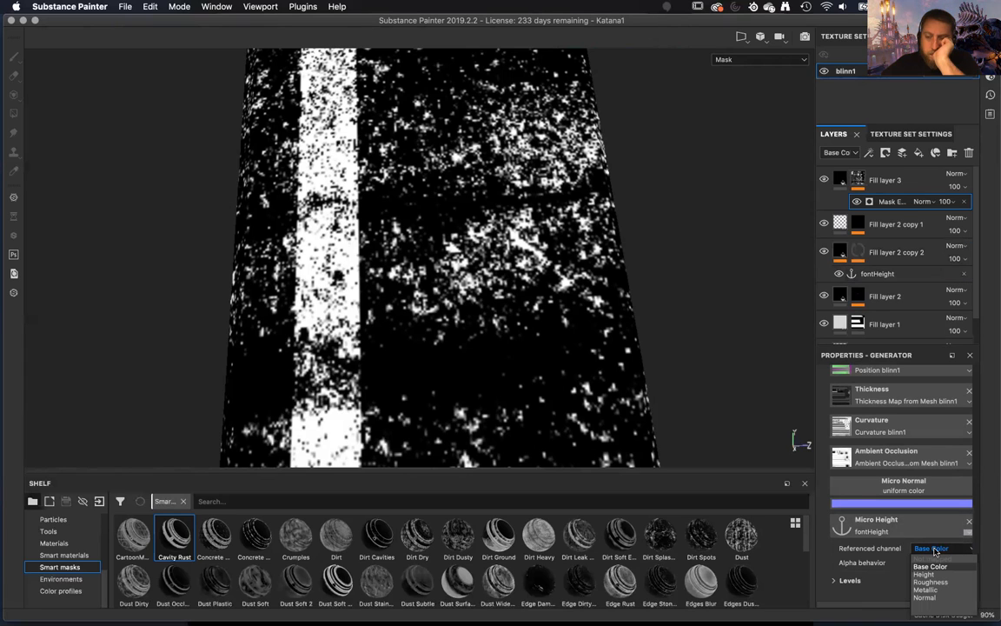
click(926, 573)
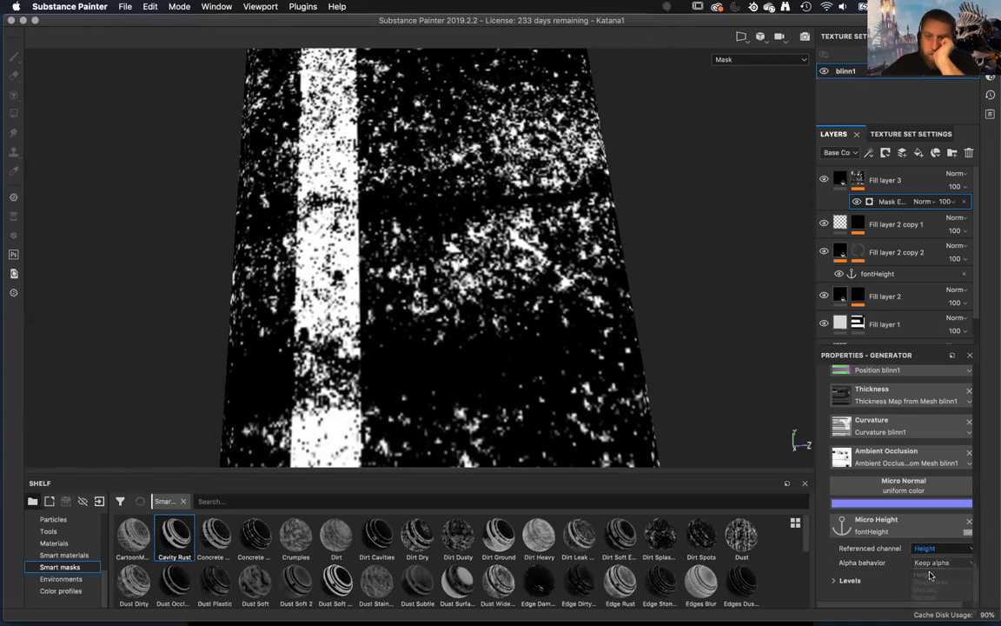
click(930, 565)
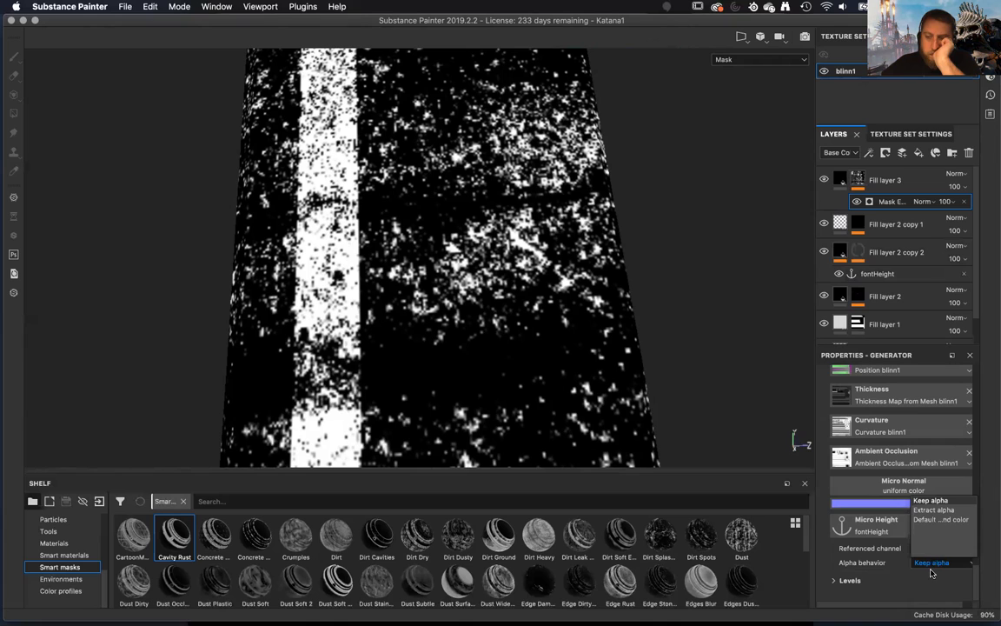
click(876, 577)
click(832, 582)
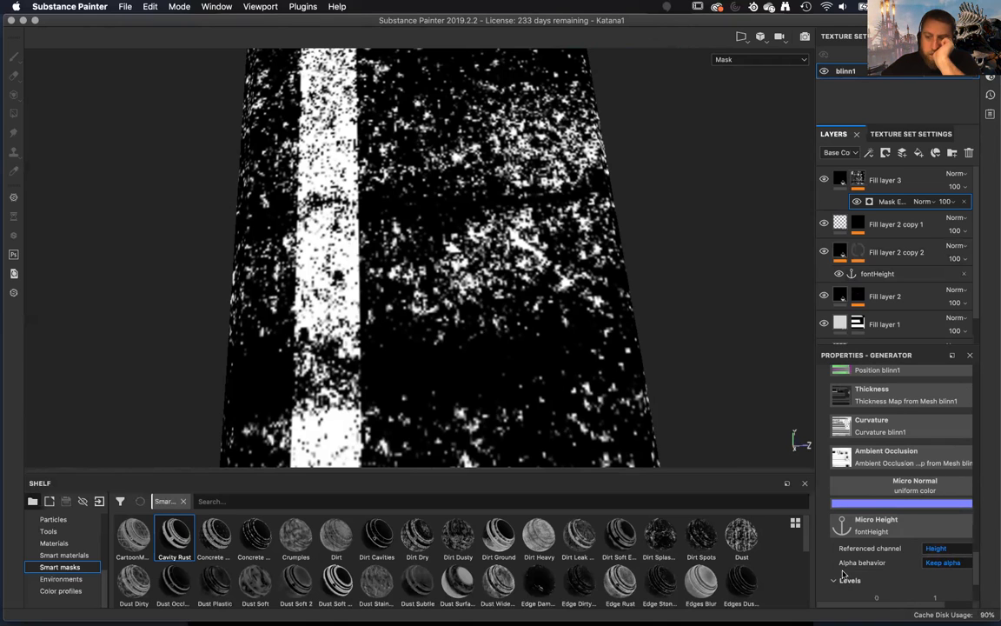
scroll(843, 574, down, 3)
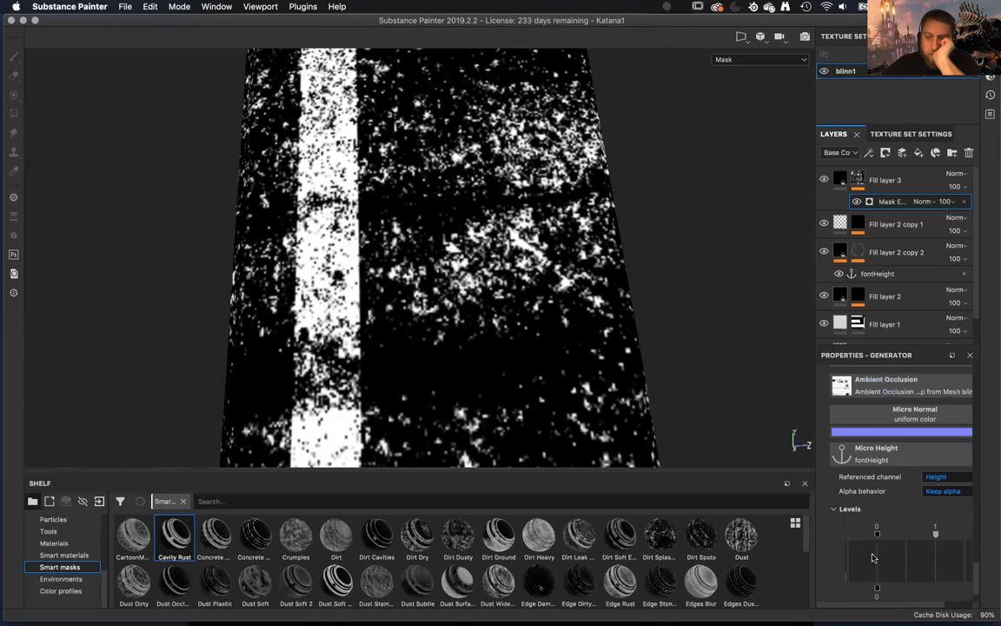
drag(882, 536, 887, 536)
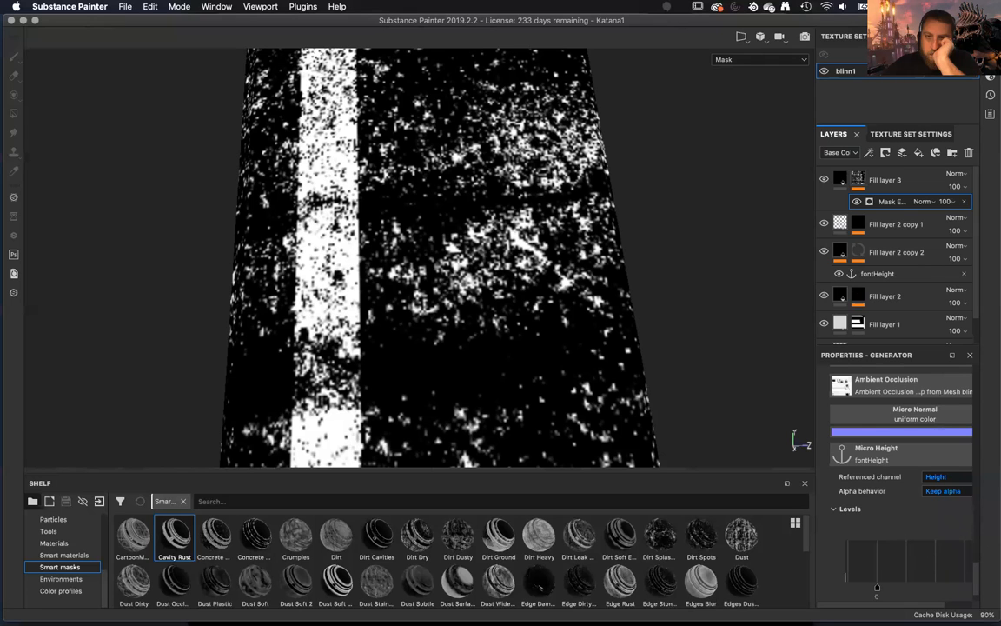
Set the height of Fill layer 2 copy 2 to -0.7295 and inspect Fill layer 3's mask on the blade.
click(895, 252)
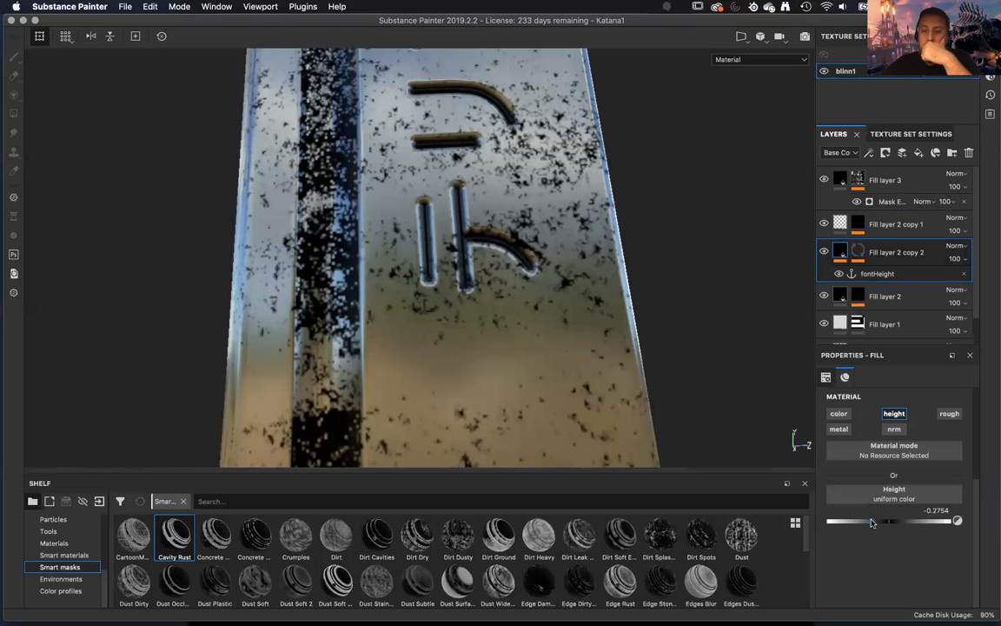
drag(872, 521, 841, 523)
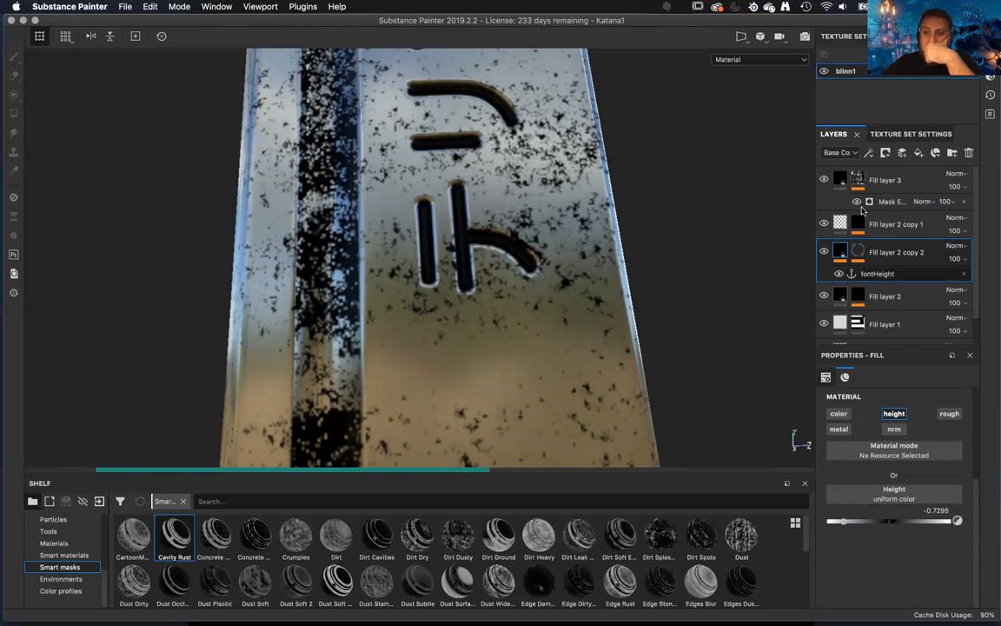
click(857, 179)
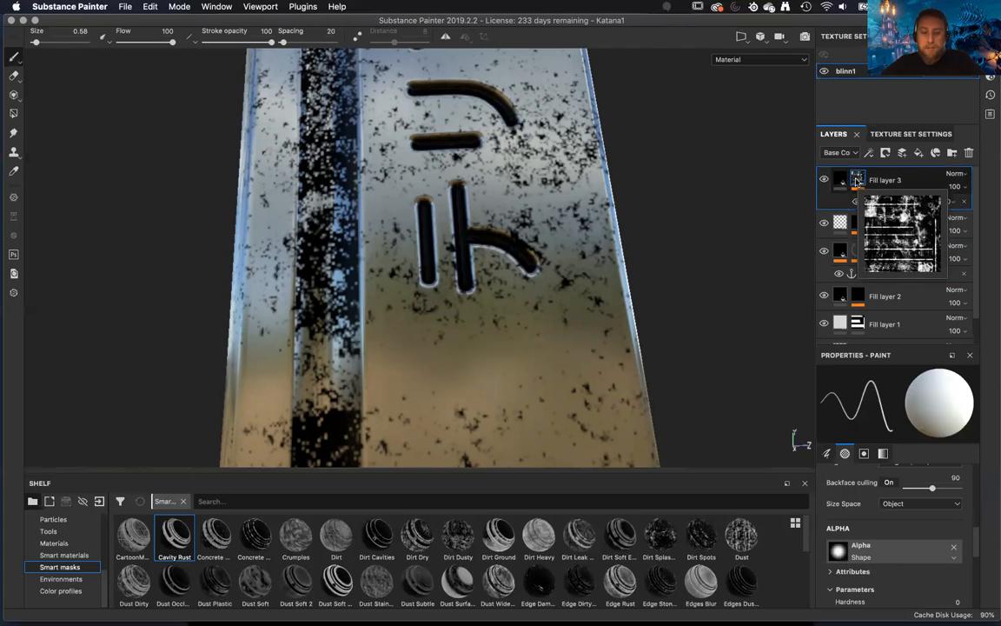
alt+click(858, 180)
alt+drag(647, 263, 706, 314)
mouse_move(707, 318)
alt+right_down()
mouse_move(605, 91)
mouse_move(550, 219)
alt+right_up()
mouse_move(559, 125)
alt+middle_down()
mouse_move(543, 254)
mouse_move(538, 232)
mouse_move(553, 296)
mouse_move(546, 104)
alt+middle_up()
alt+right_drag(545, 104, 639, 174)
Review the Micro Height channel, alpha behavior and levels in Fill layer 3's mask generator.
click(892, 204)
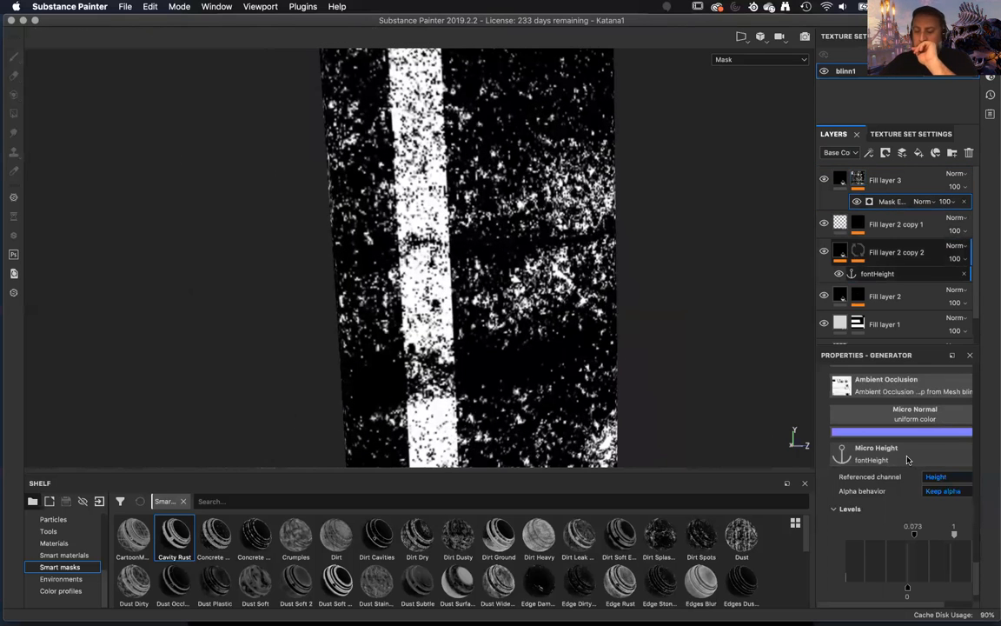
scroll(906, 460, down, 2)
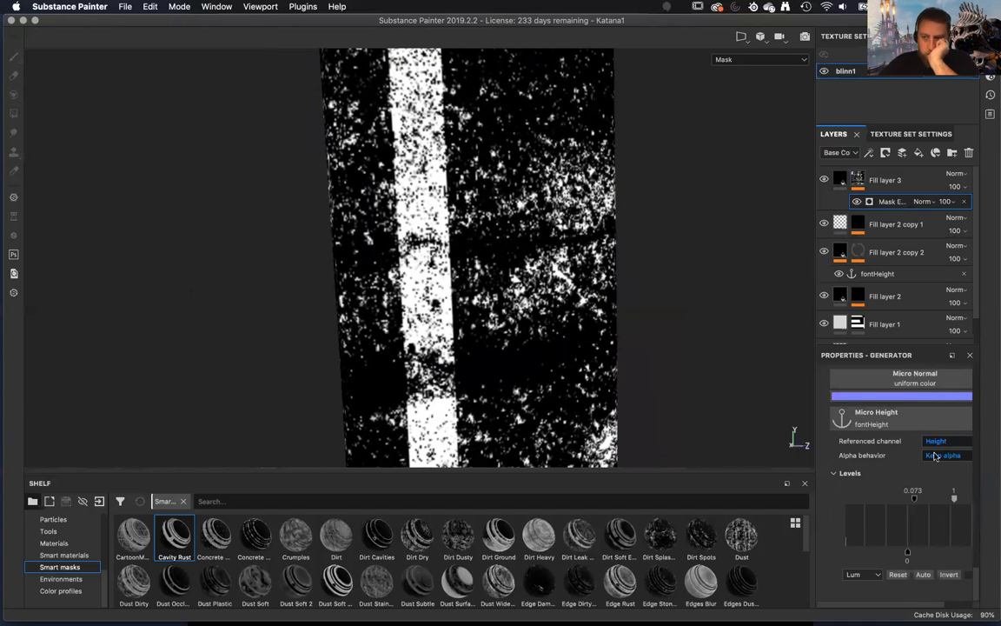
click(936, 457)
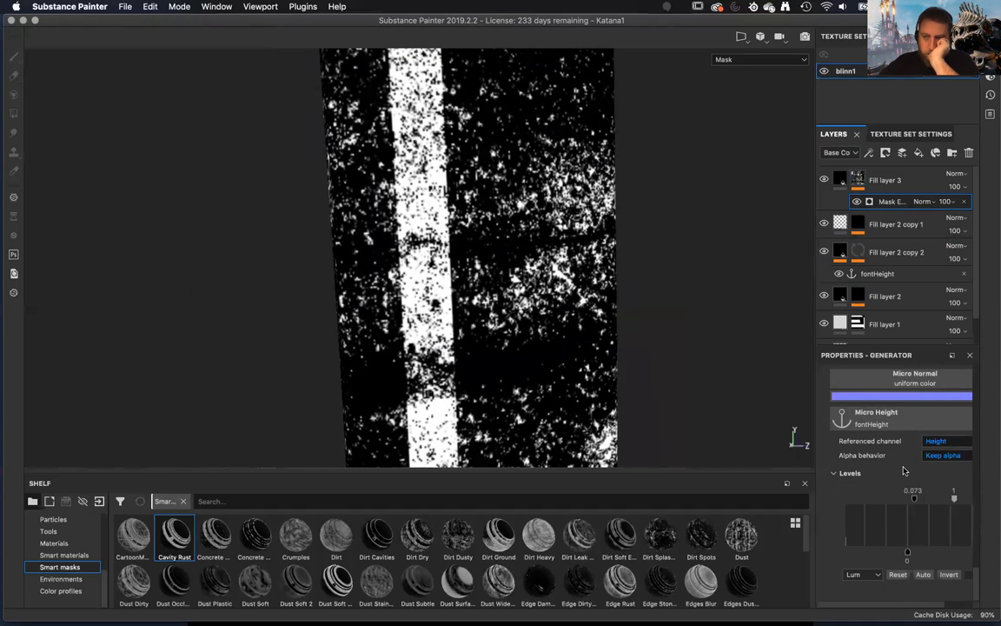
scroll(903, 470, up, 2)
scroll(903, 471, up, 2)
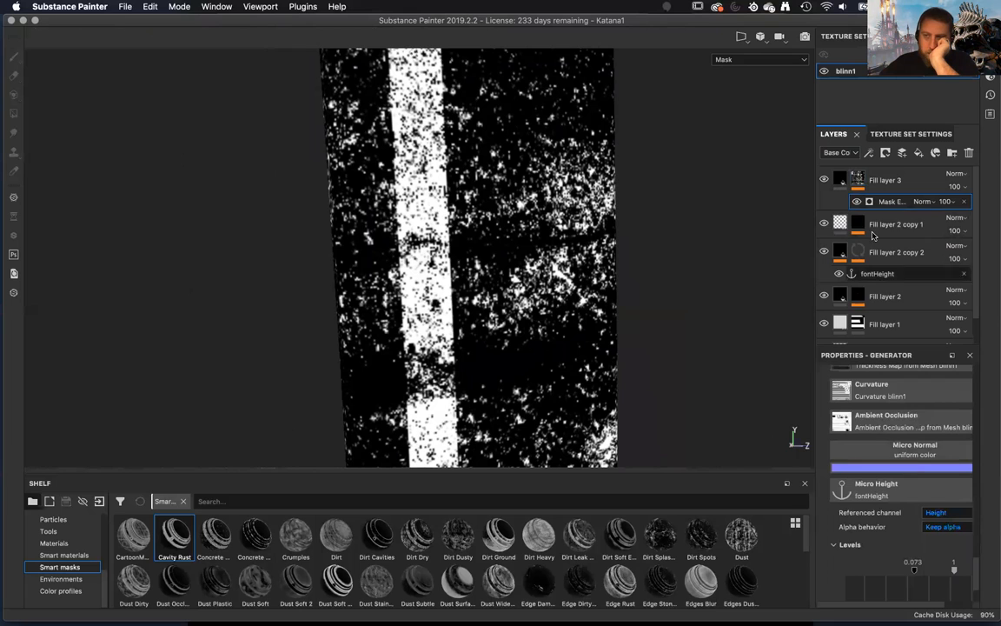
Compare the material settings of Fill layer 2 copy 1 and copy 2, and check copy 2's mask effects.
click(841, 224)
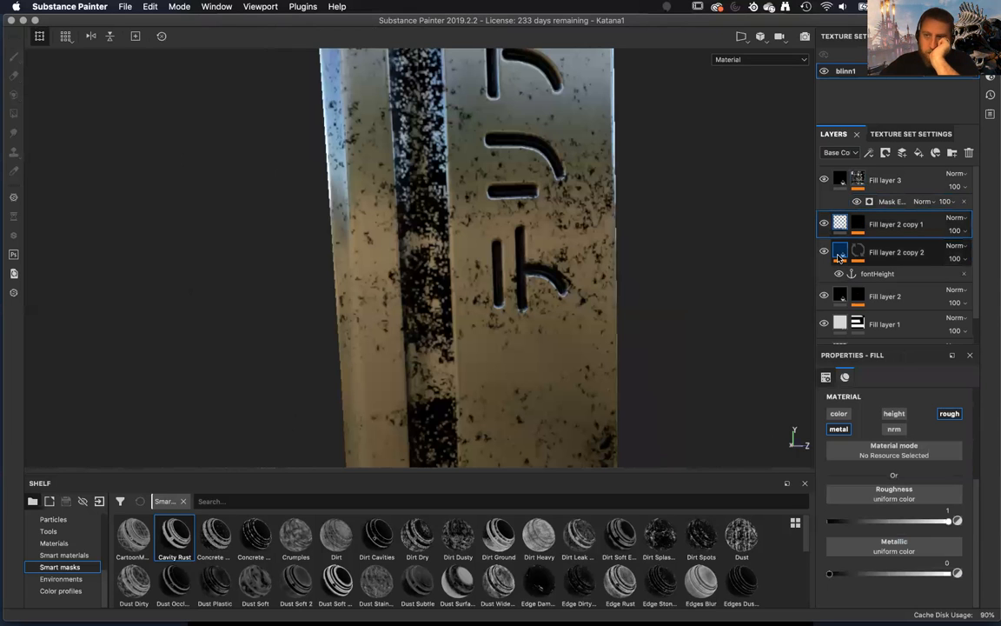
click(839, 253)
mouse_move(840, 256)
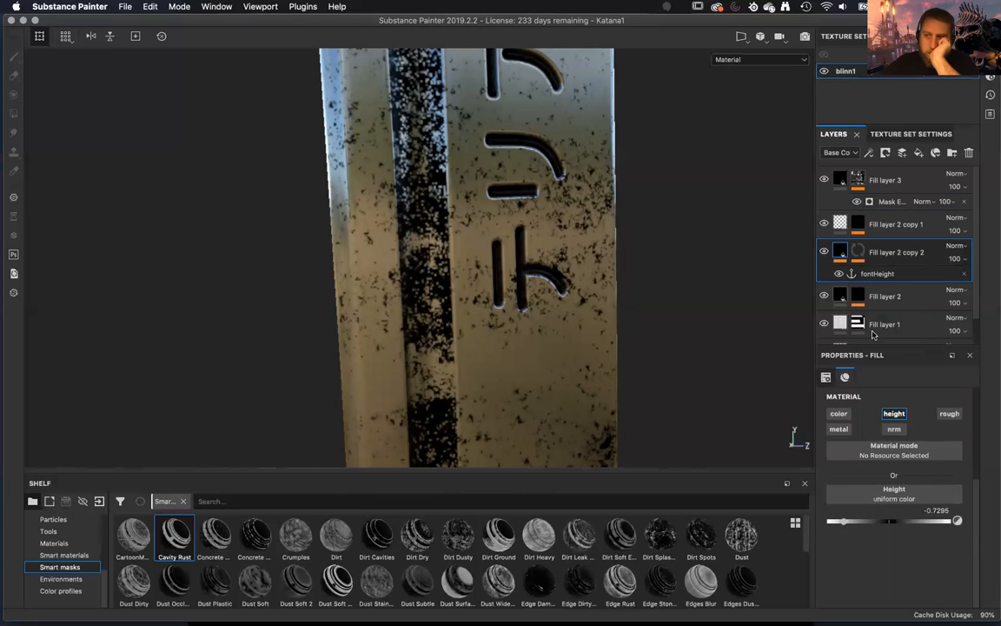
click(859, 252)
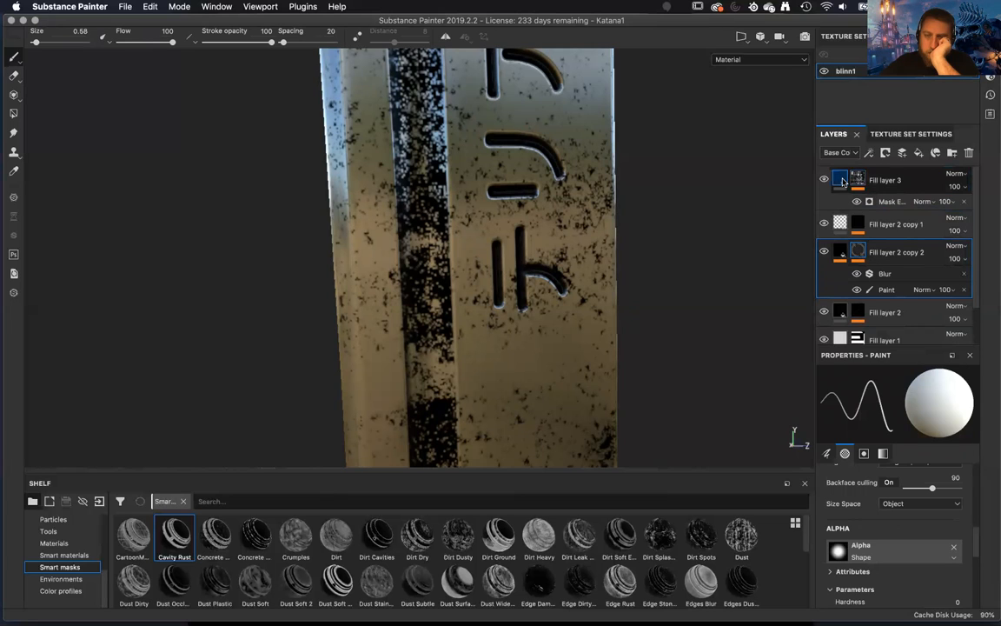
mouse_move(842, 180)
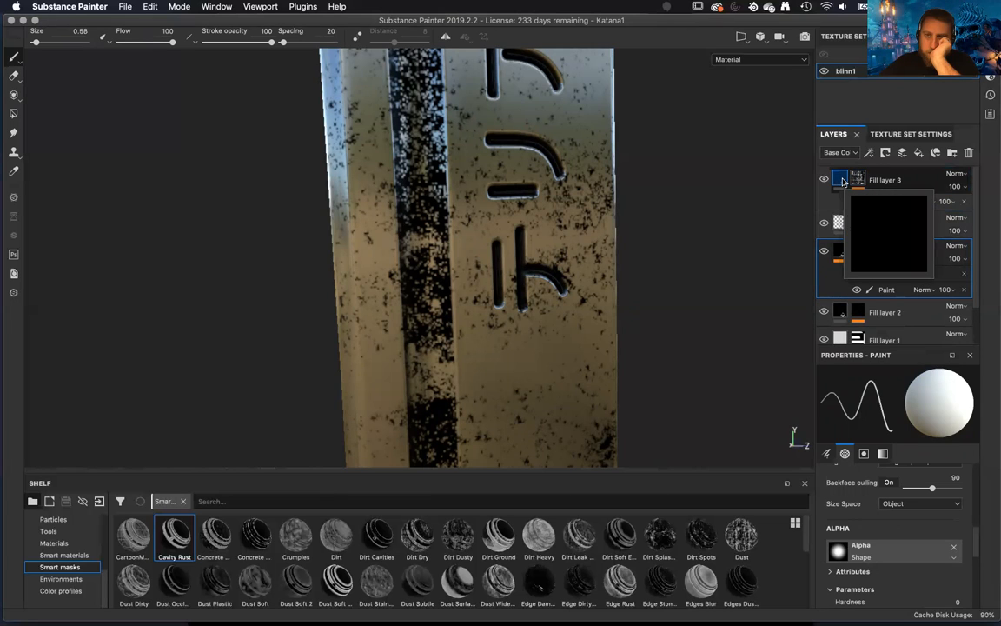
alt+drag(702, 298, 691, 288)
alt+middle_drag(691, 288, 599, 271)
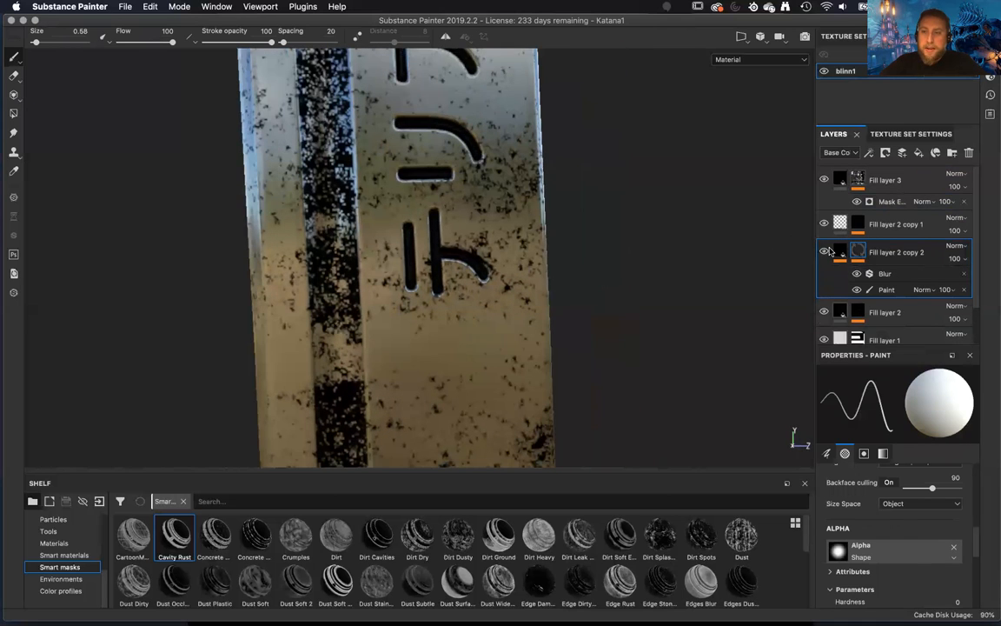
Add an anchor point to the mask of Fill layer 2 copy 2.
click(842, 252)
click(857, 252)
right_click(858, 252)
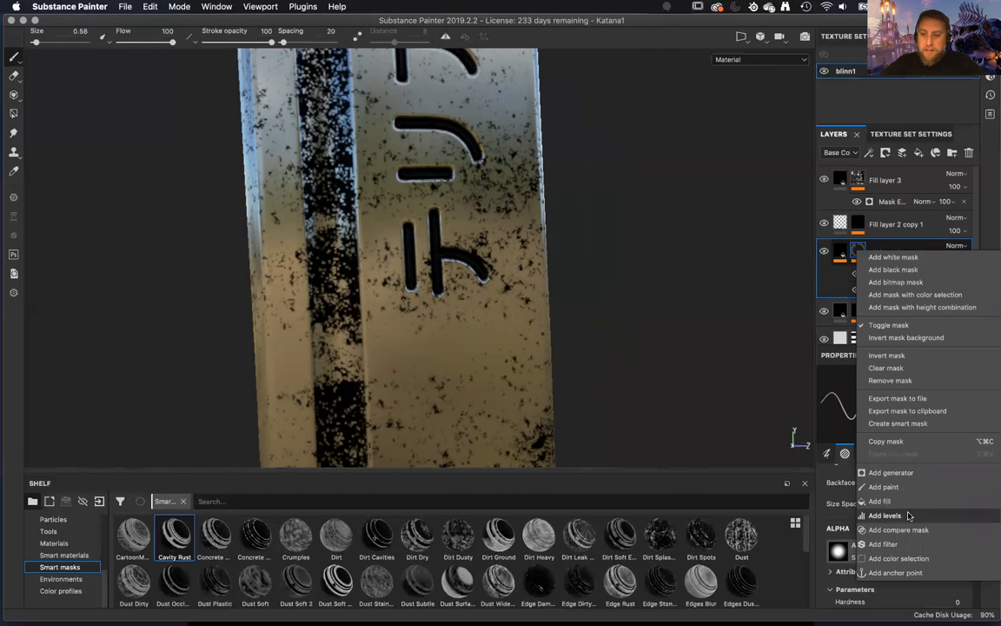
click(895, 572)
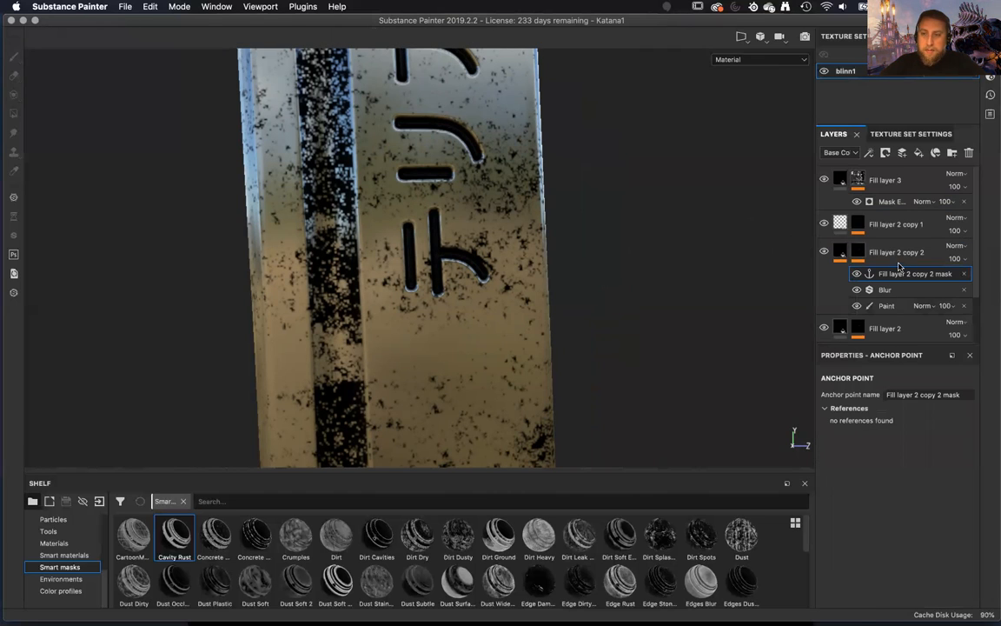
Check the references of the mask's anchor point and of the fontHeight anchor point on Fill layer 2 copy 2.
click(823, 411)
click(823, 410)
click(823, 410)
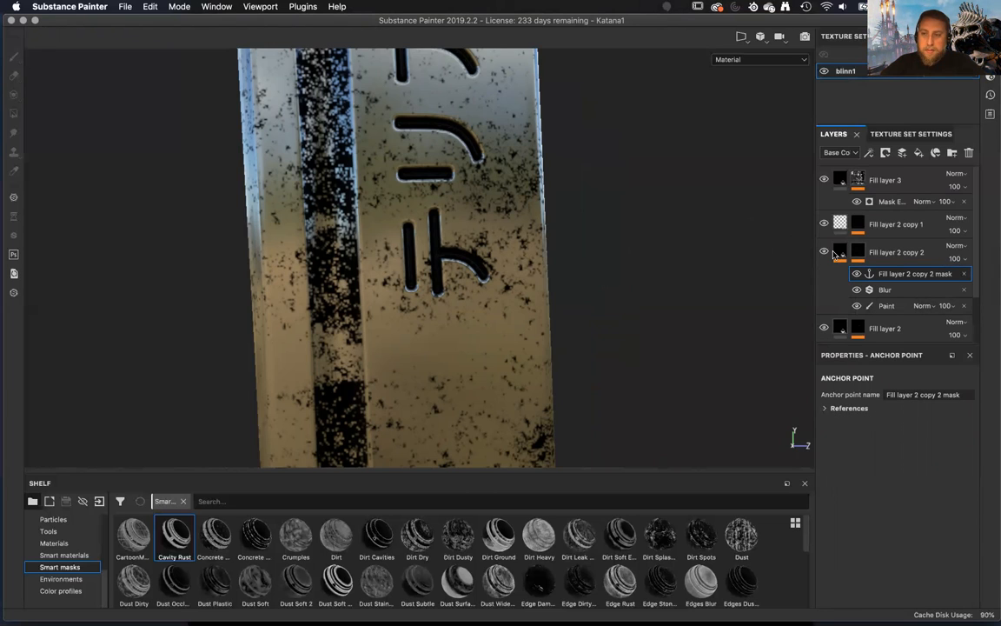
click(839, 253)
click(860, 278)
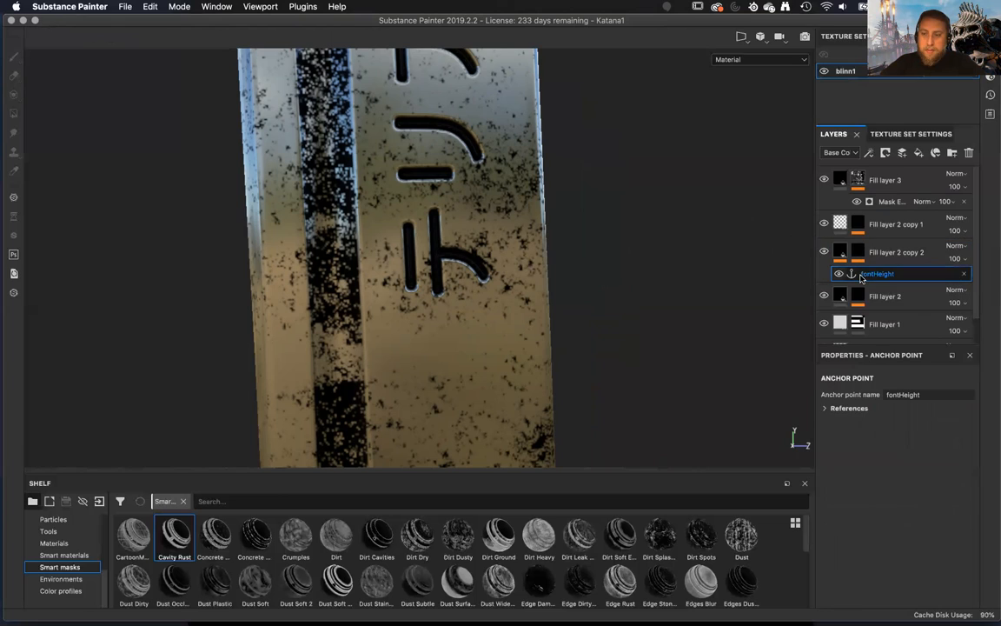
click(826, 409)
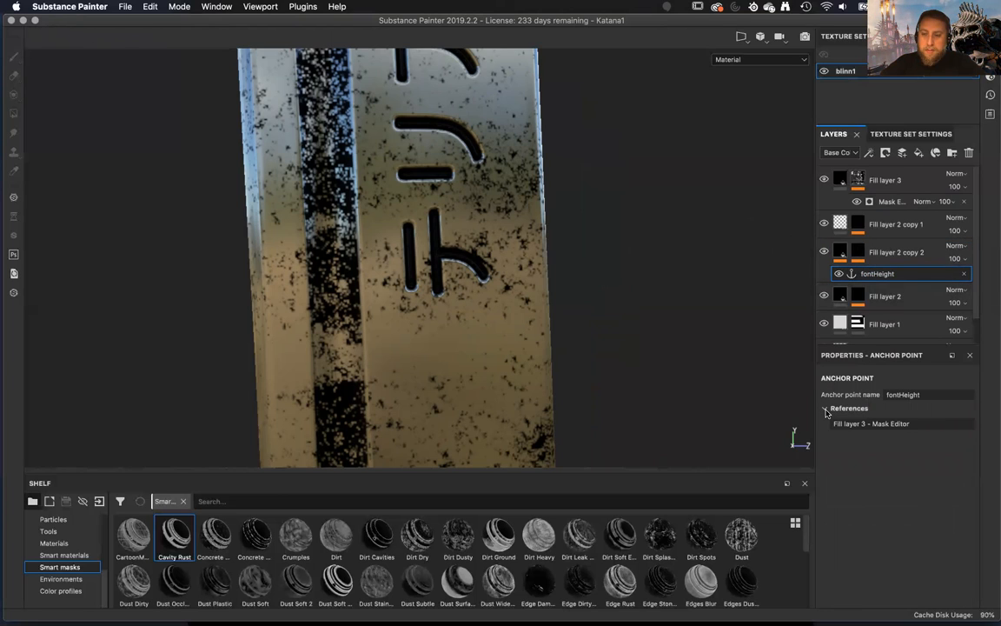
click(825, 410)
click(860, 253)
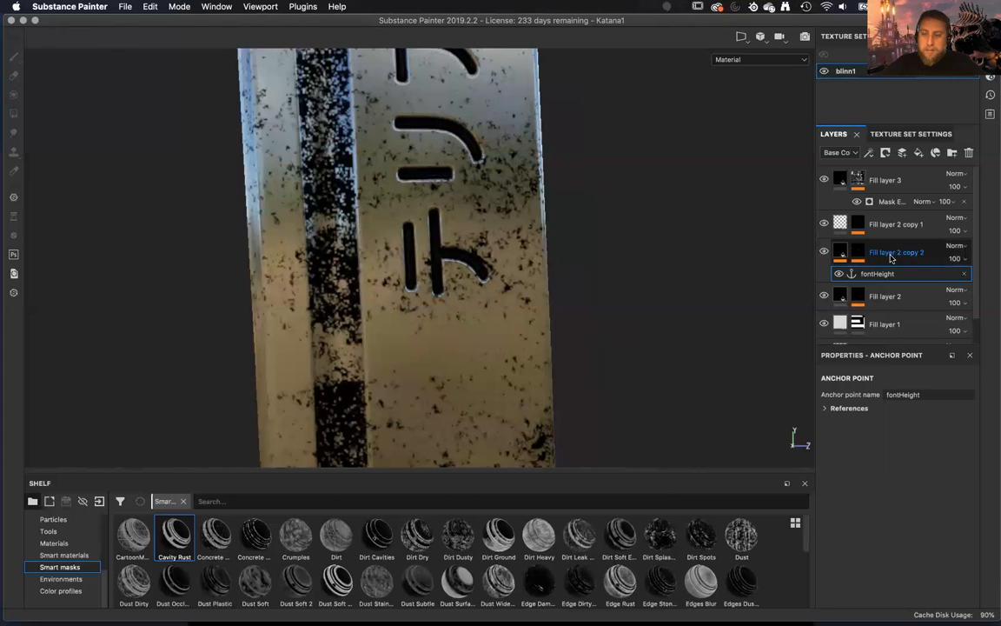
click(858, 252)
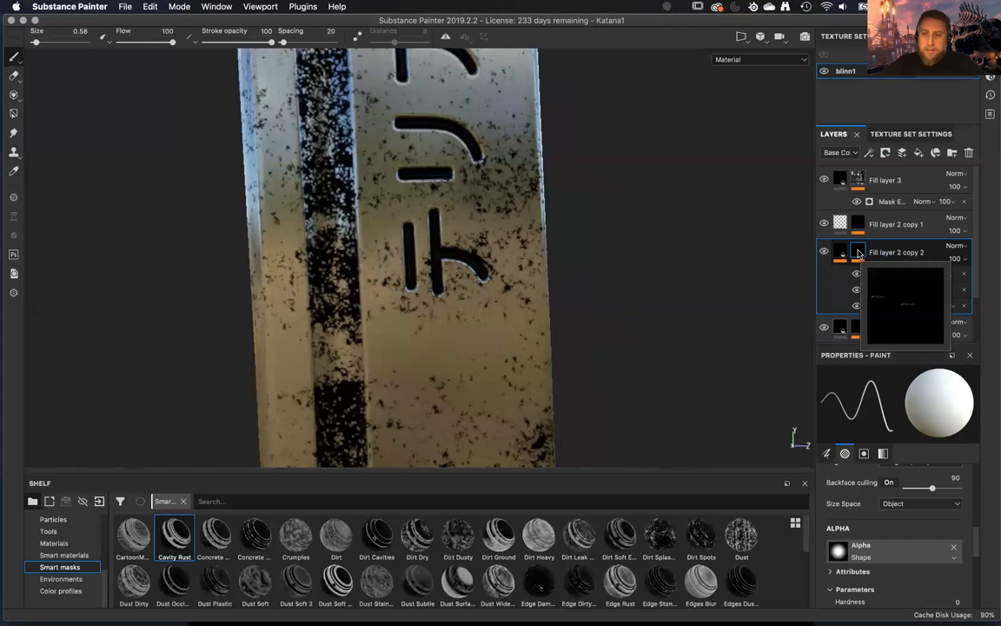
click(929, 276)
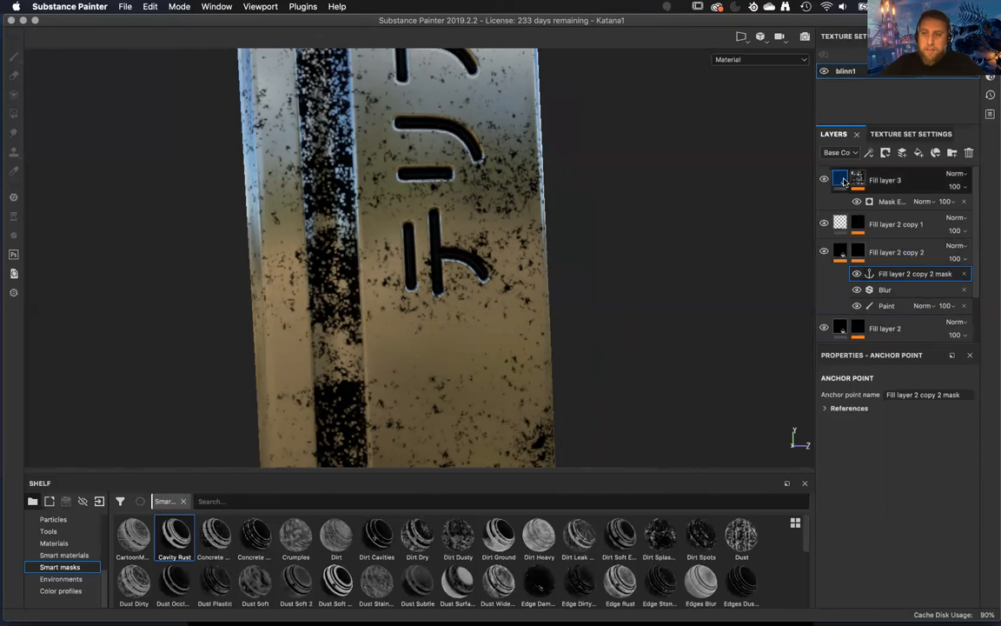
Assign the Fill layer 2 copy 2 mask anchor point to the Micro Height input of Fill layer 3's mask generator.
click(885, 187)
click(857, 180)
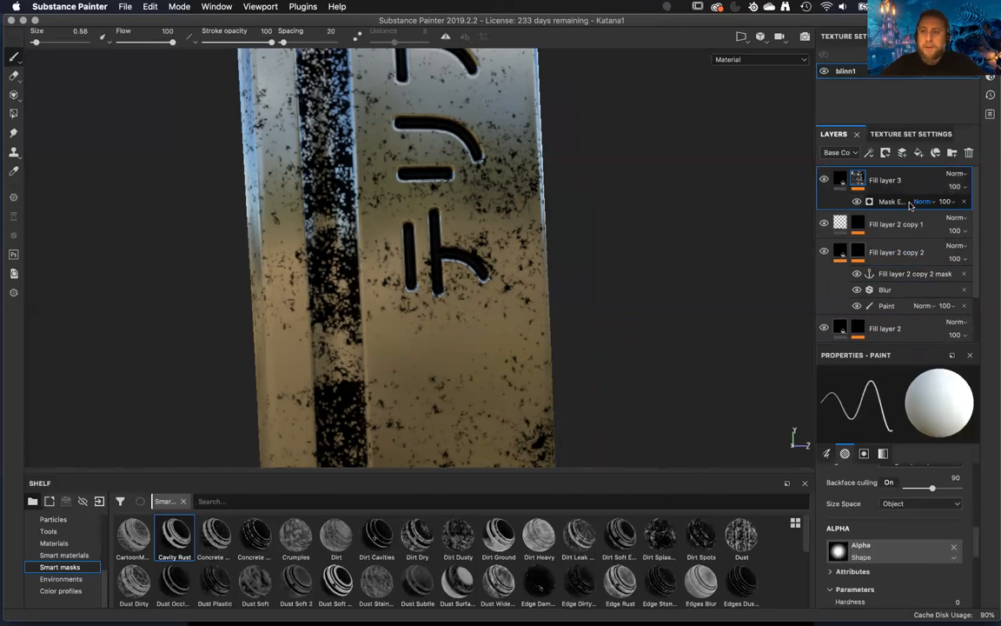
click(914, 202)
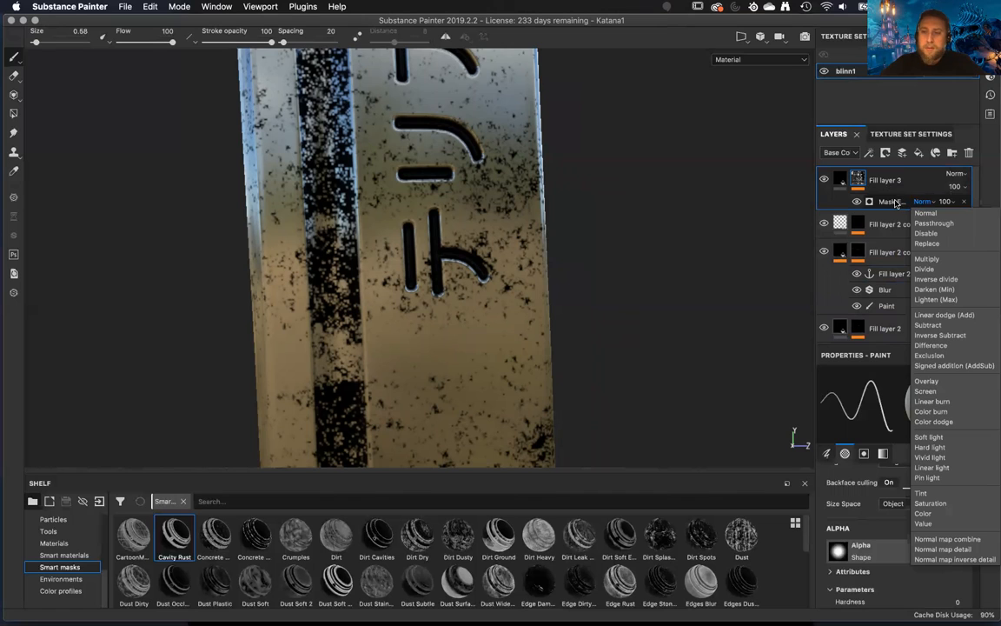
click(896, 204)
scroll(902, 550, down, 2)
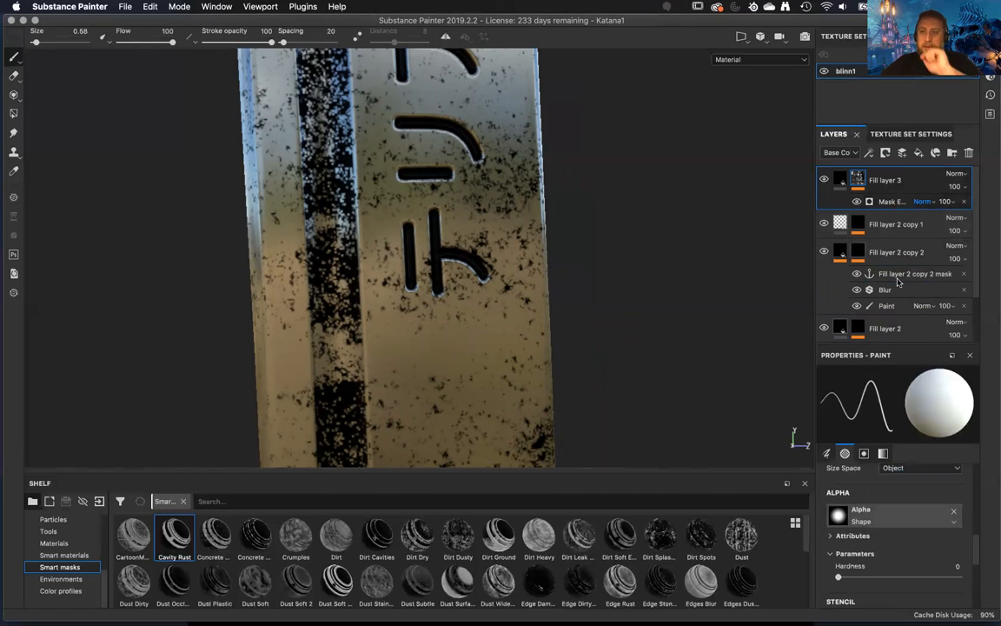
click(890, 201)
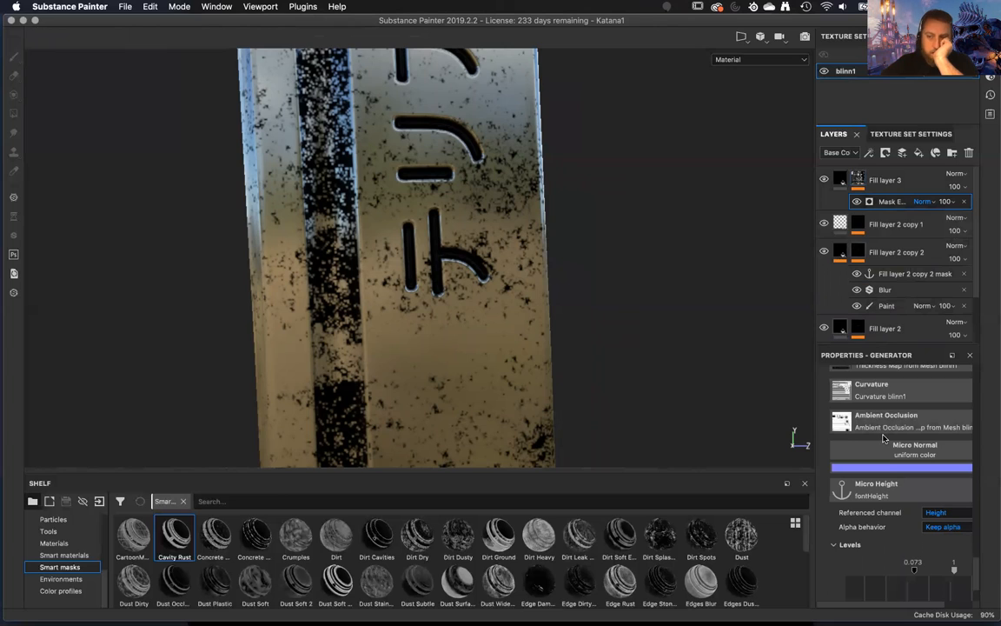
scroll(884, 439, down, 2)
click(944, 441)
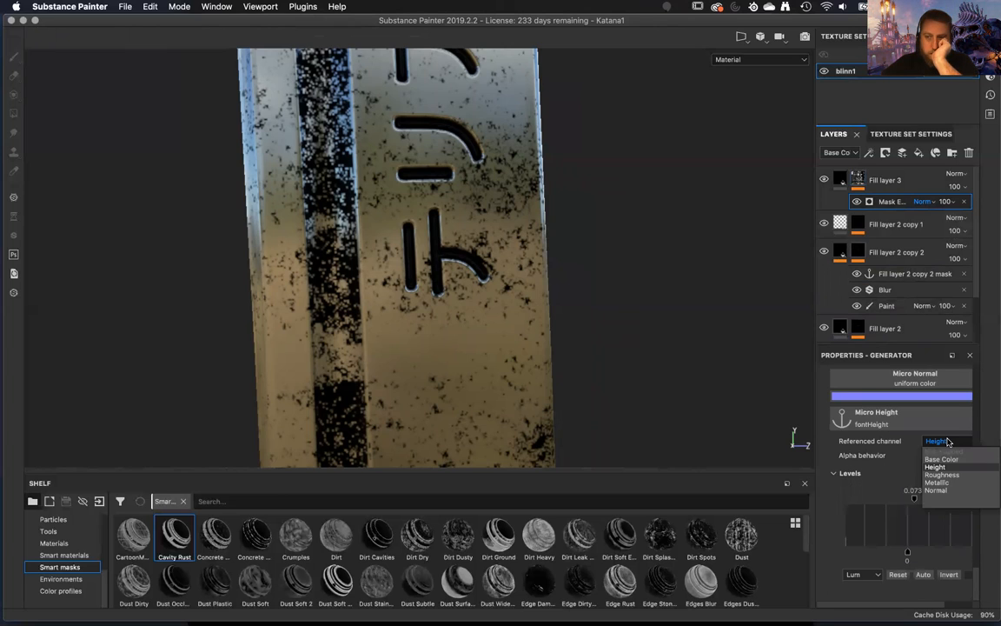
click(904, 416)
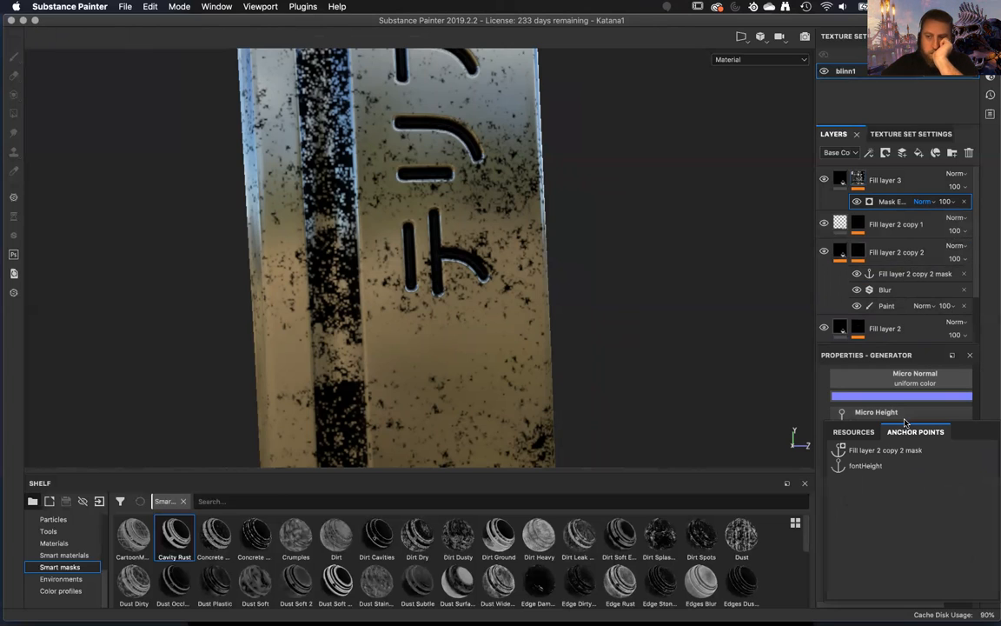
click(886, 450)
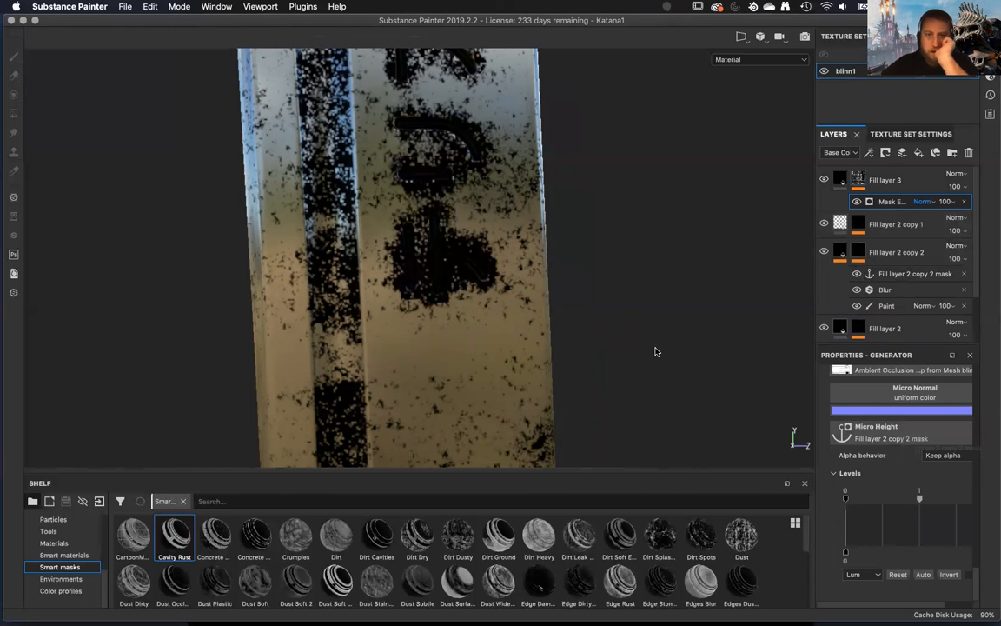
Review the Mask Editor generator's texture, micro detail and image input settings on Fill layer 3's mask.
alt+drag(624, 401, 644, 355)
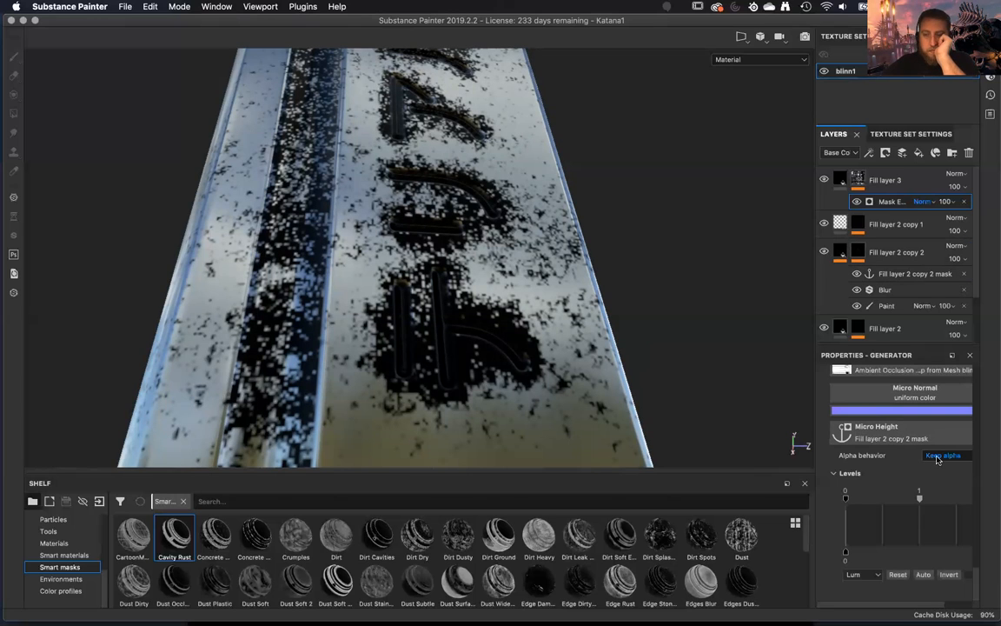
scroll(904, 466, up, 2)
scroll(905, 466, down, 2)
scroll(903, 468, up, 2)
scroll(880, 484, up, 2)
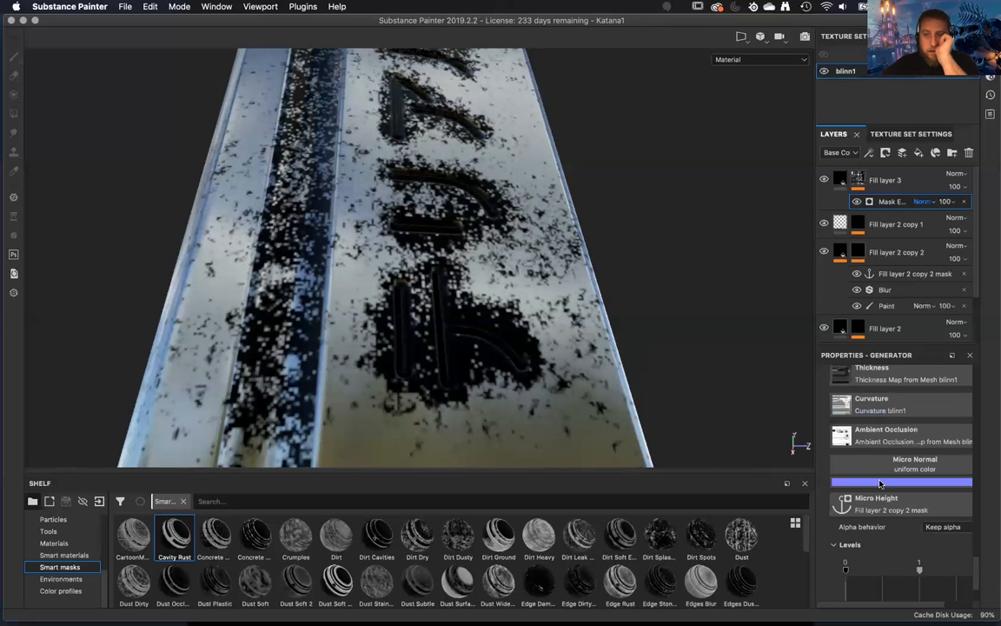
scroll(880, 484, down, 10)
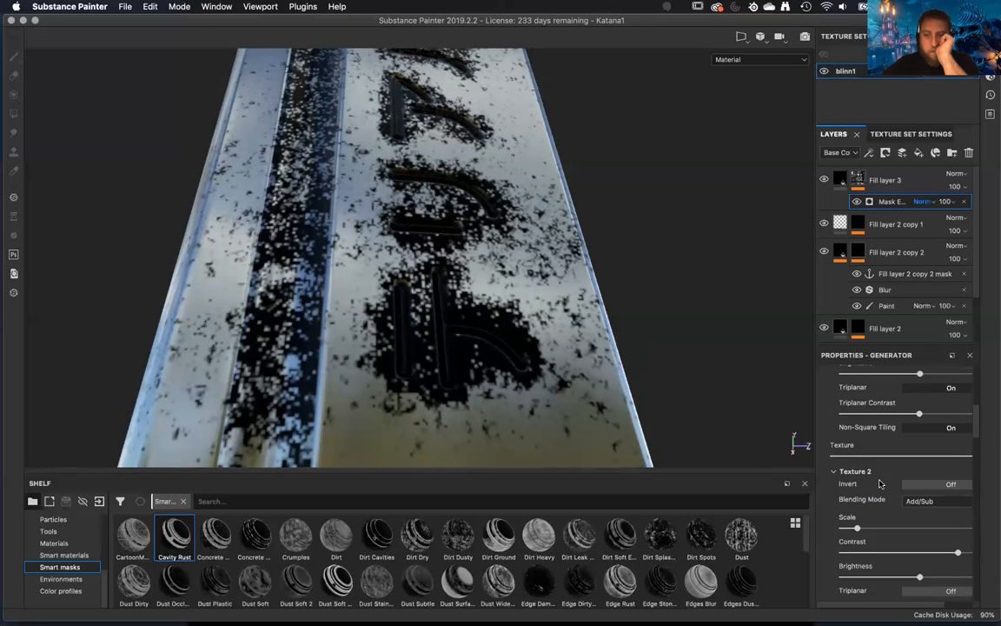
scroll(880, 484, up, 10)
scroll(880, 484, down, 15)
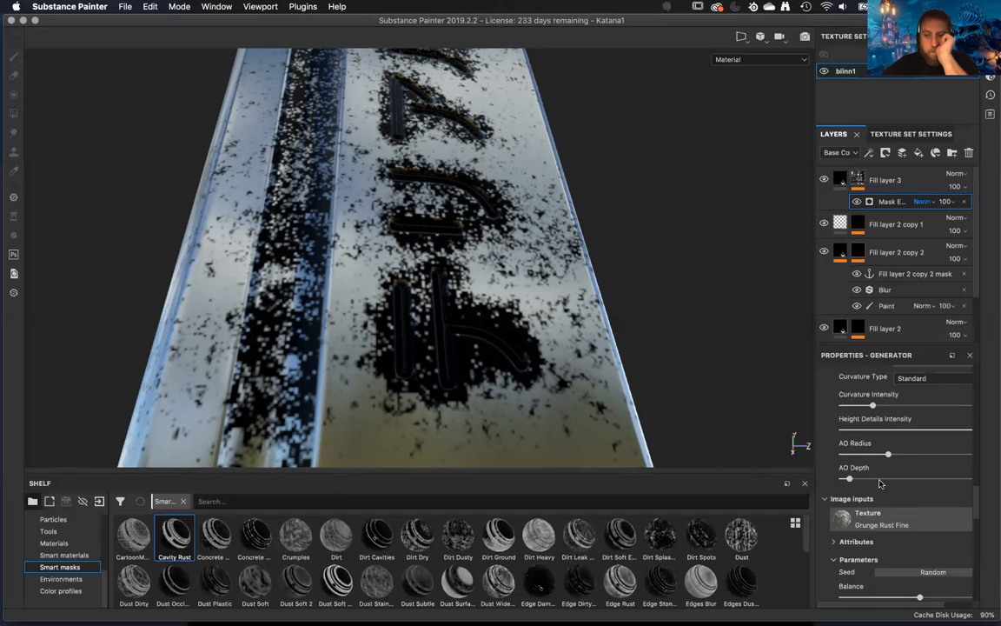
scroll(881, 484, up, 5)
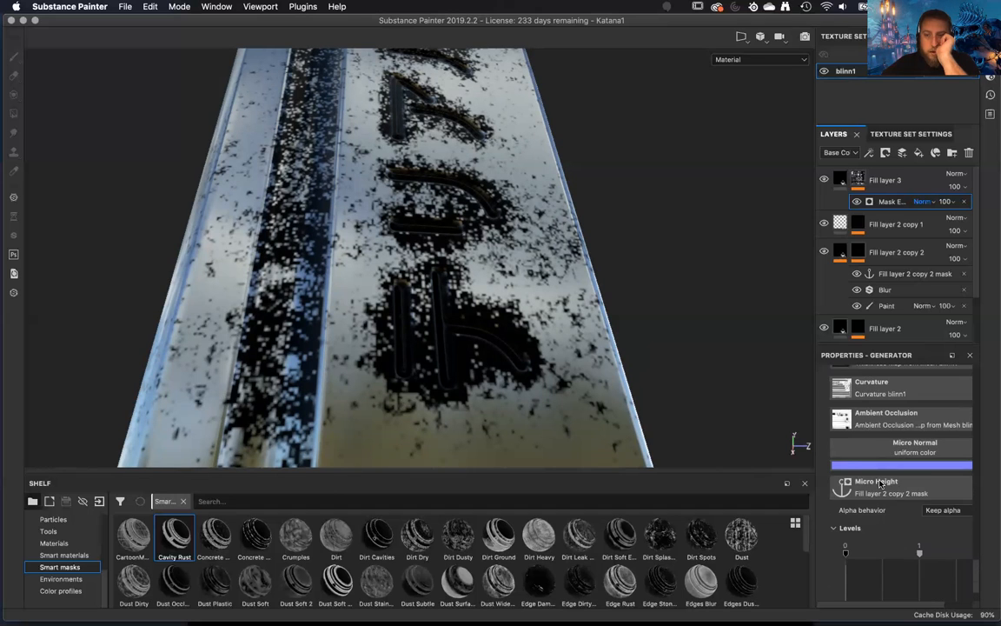
scroll(880, 484, up, 5)
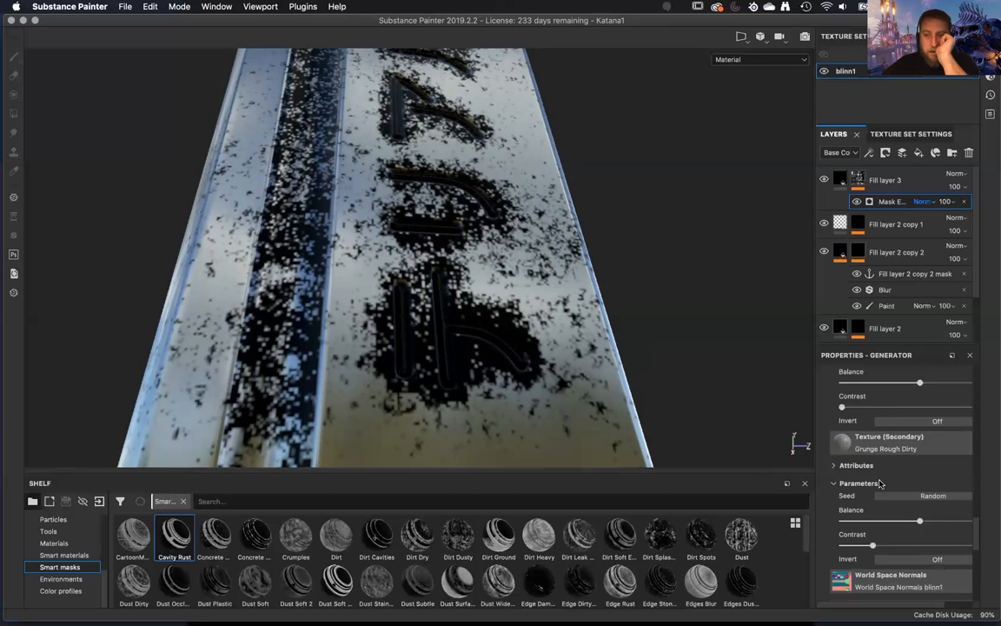
scroll(880, 485, down, 10)
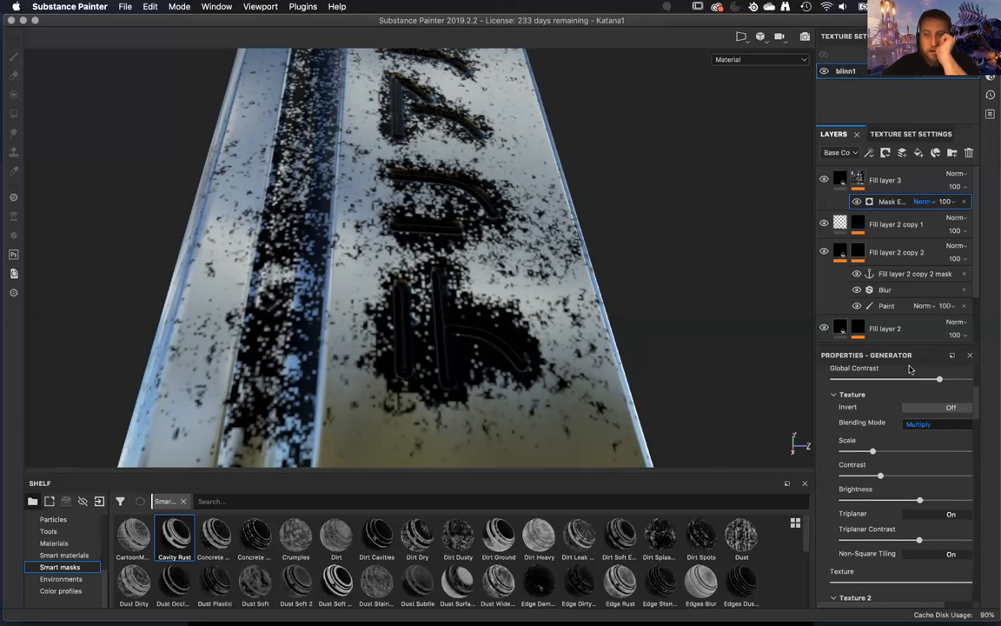
Delete the Mask Editor generator from Fill layer 3's mask.
click(915, 178)
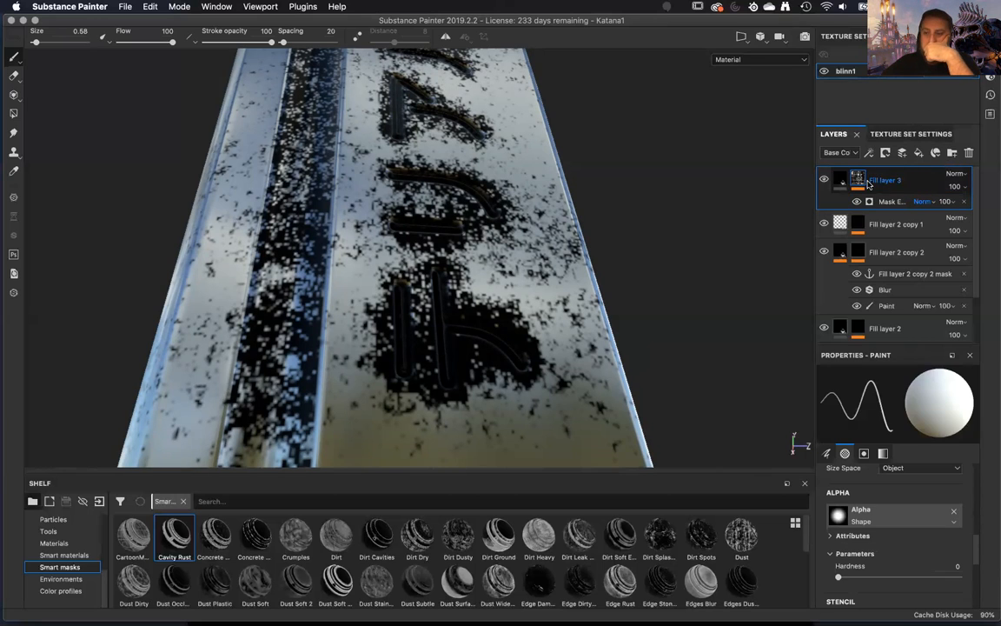
click(956, 205)
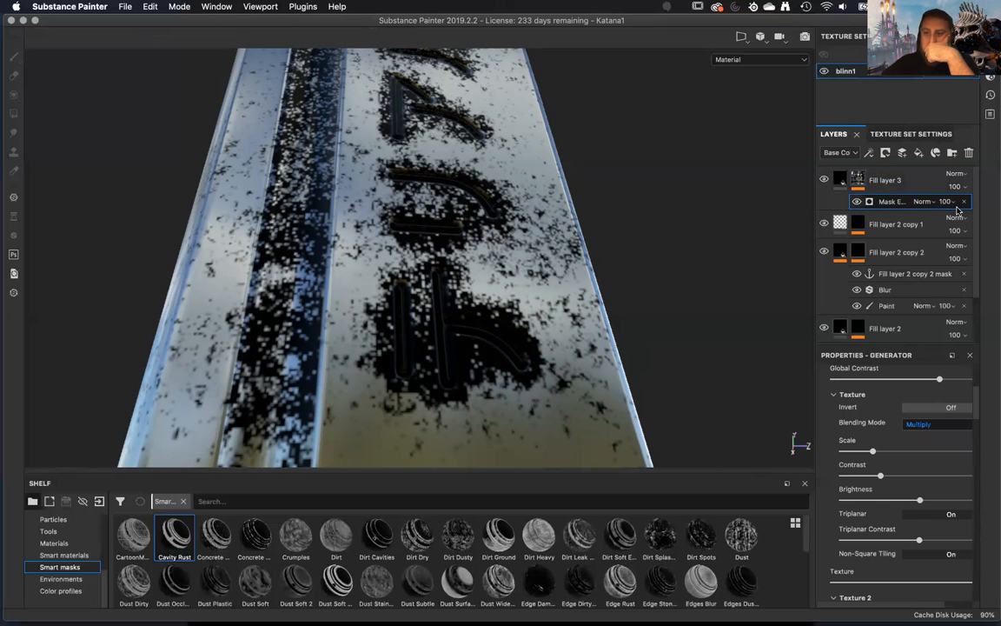
click(964, 201)
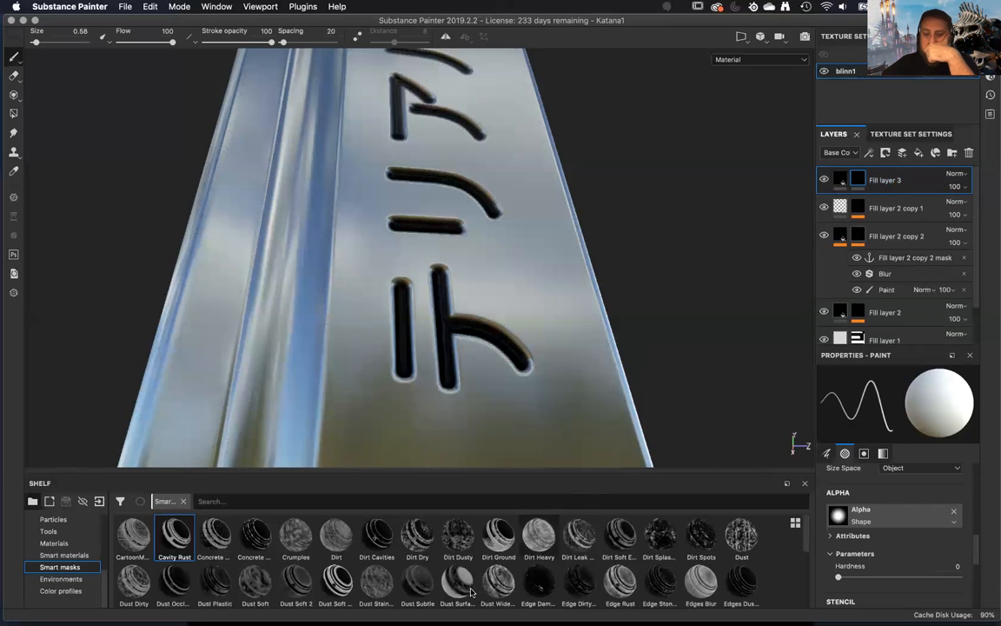
Add a generator to Fill layer 3's mask and set it to Metal Edge Wear.
scroll(504, 582, down, 2)
scroll(847, 503, up, 5)
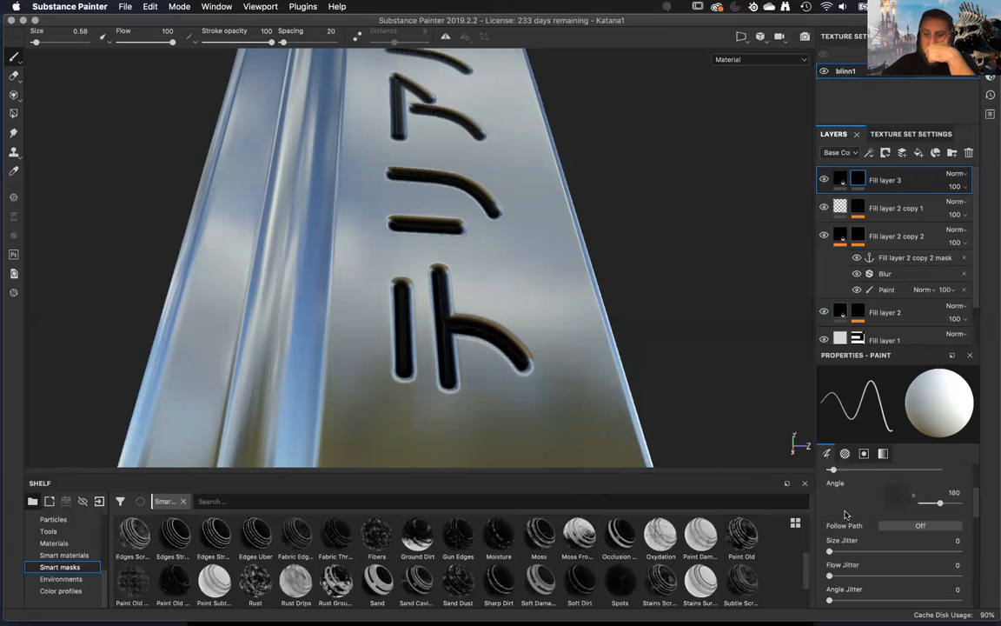
right_click(865, 179)
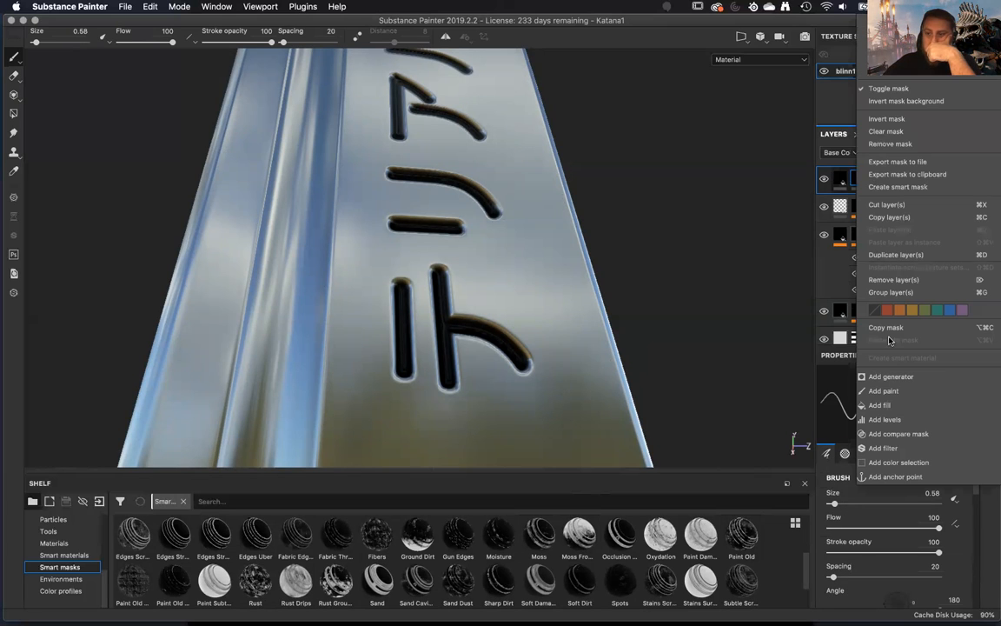
click(895, 377)
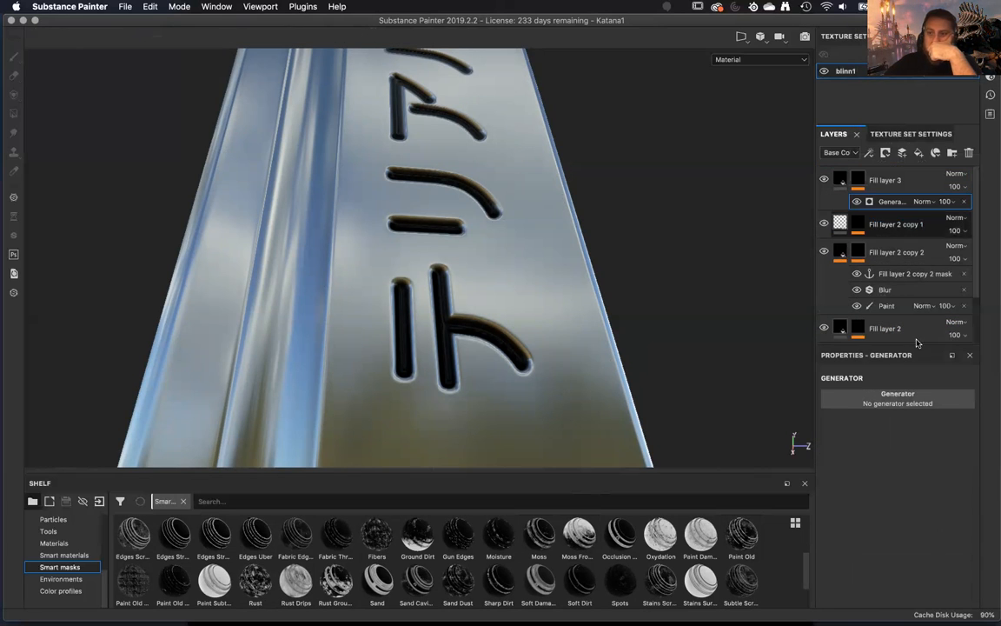
click(925, 398)
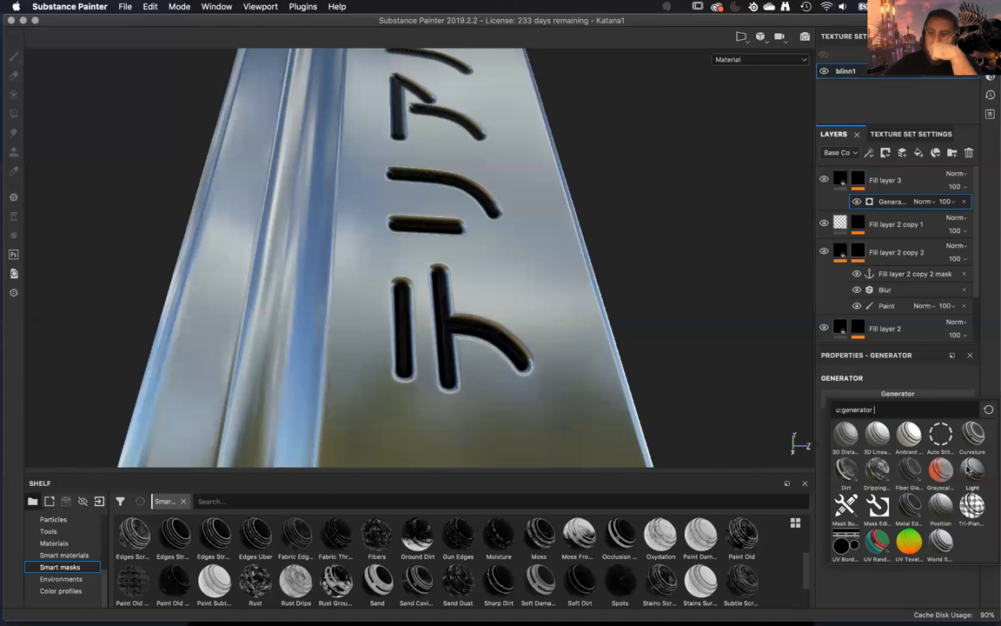
click(909, 507)
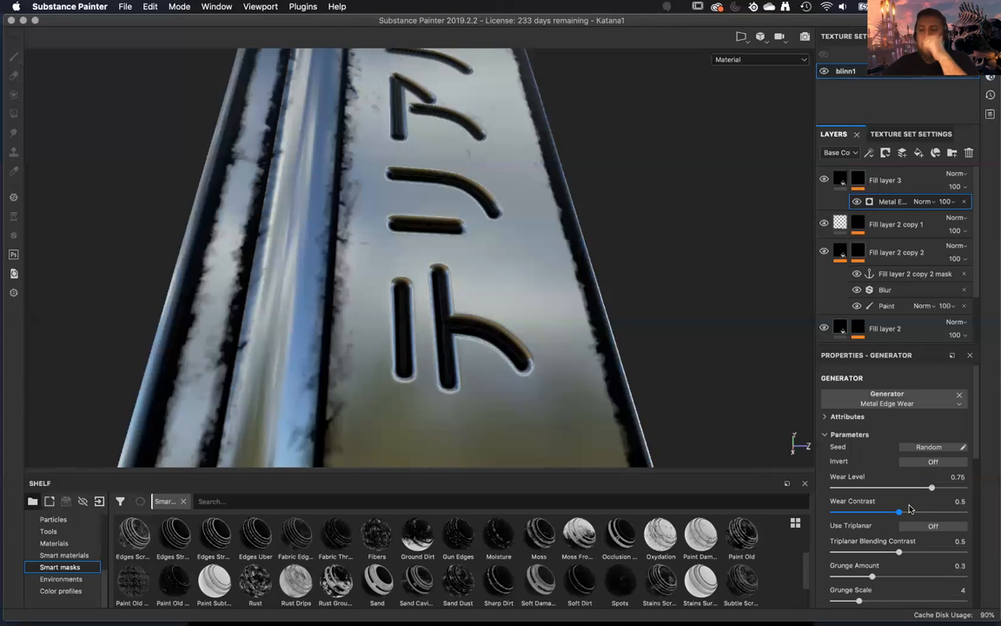
Assign the Fill layer 2 copy 2 mask anchor point to the Metal Edge Wear generator's Micro Height input.
scroll(865, 551, down, 10)
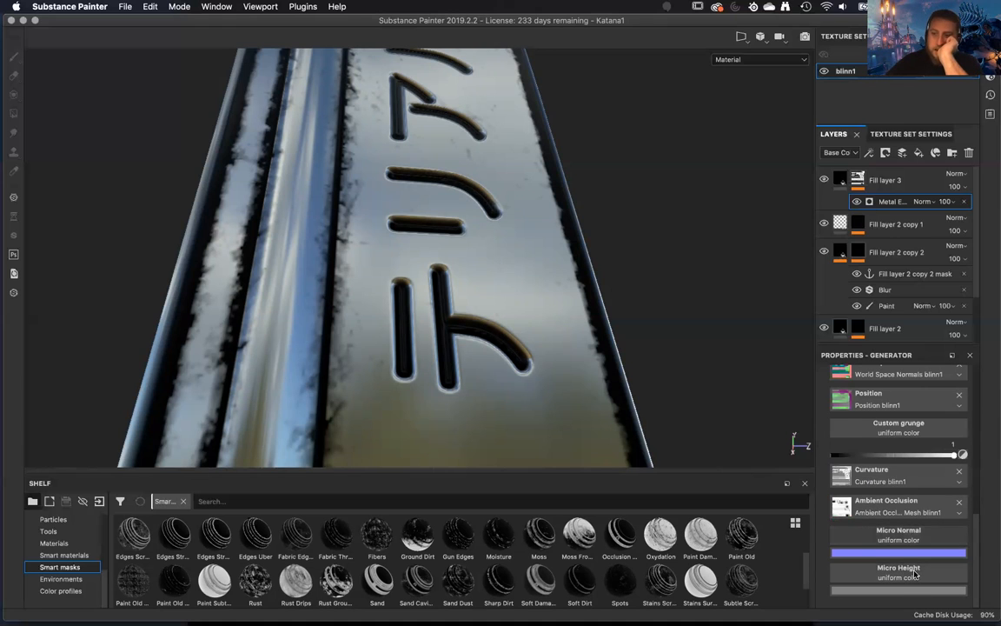
click(914, 570)
click(917, 402)
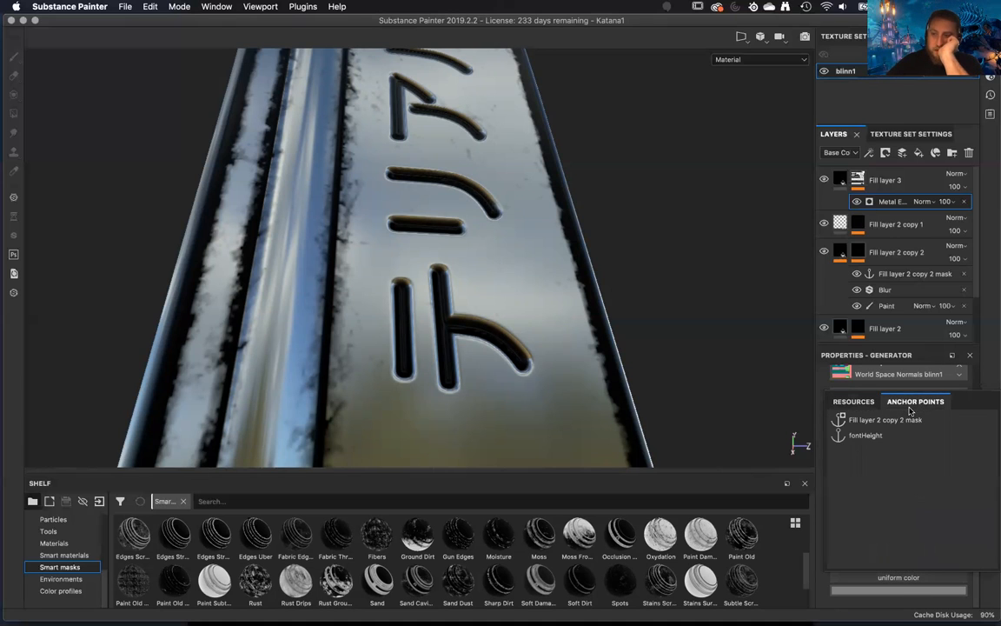
click(878, 420)
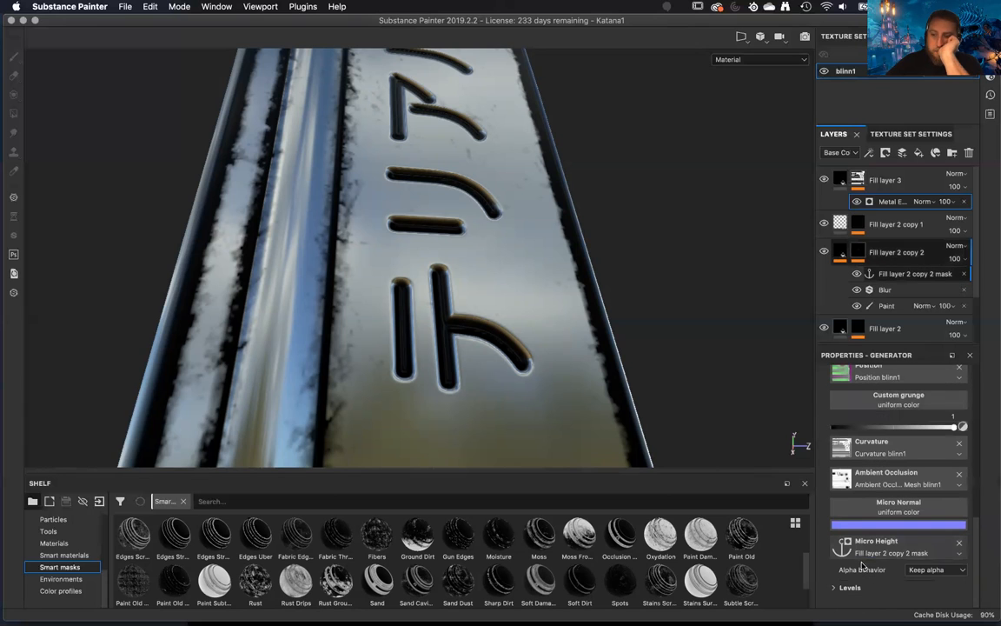
Turn on Micro Height in the Micro Details of the Metal Edge Wear generator.
scroll(904, 569, up, 10)
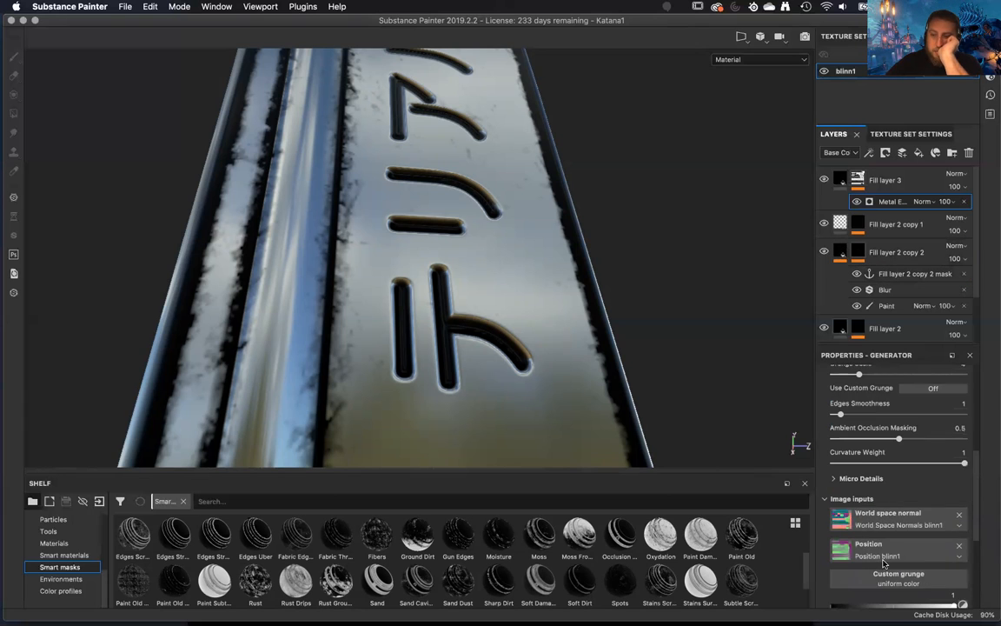
scroll(883, 563, down, 10)
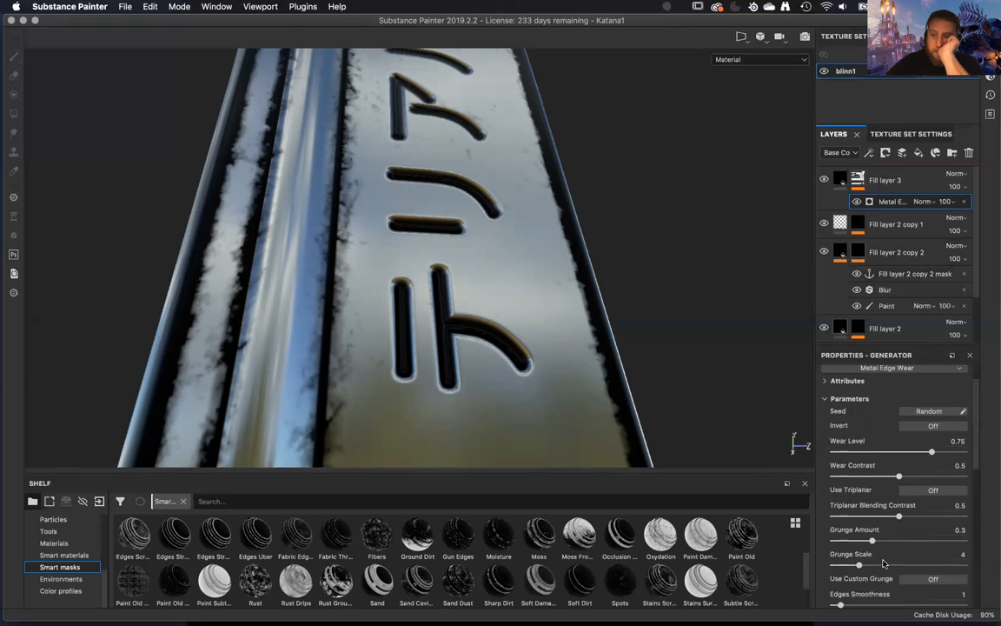
scroll(883, 563, down, 2)
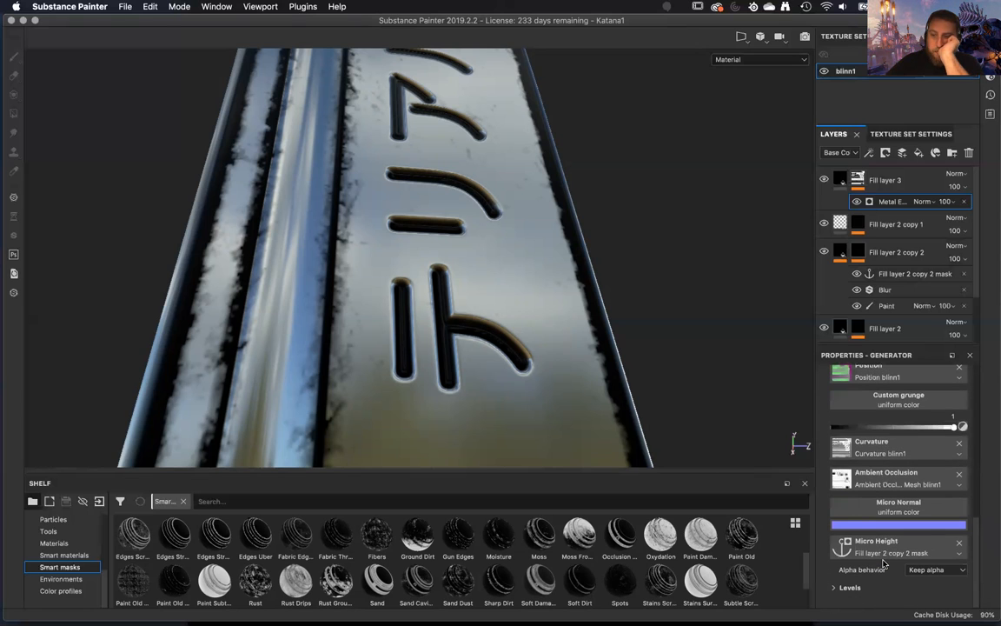
scroll(883, 563, up, 7)
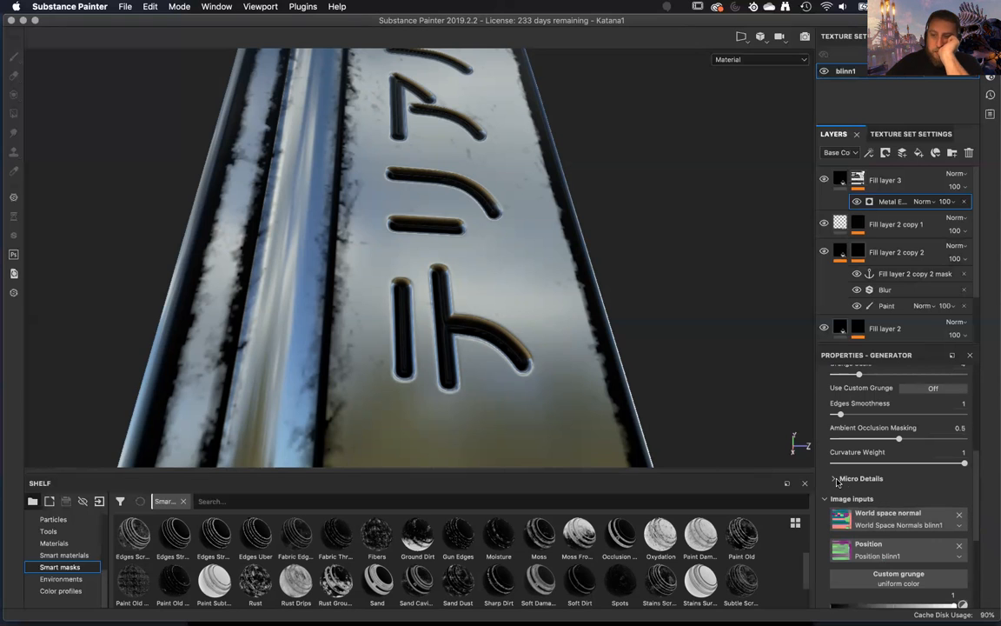
click(835, 479)
click(923, 492)
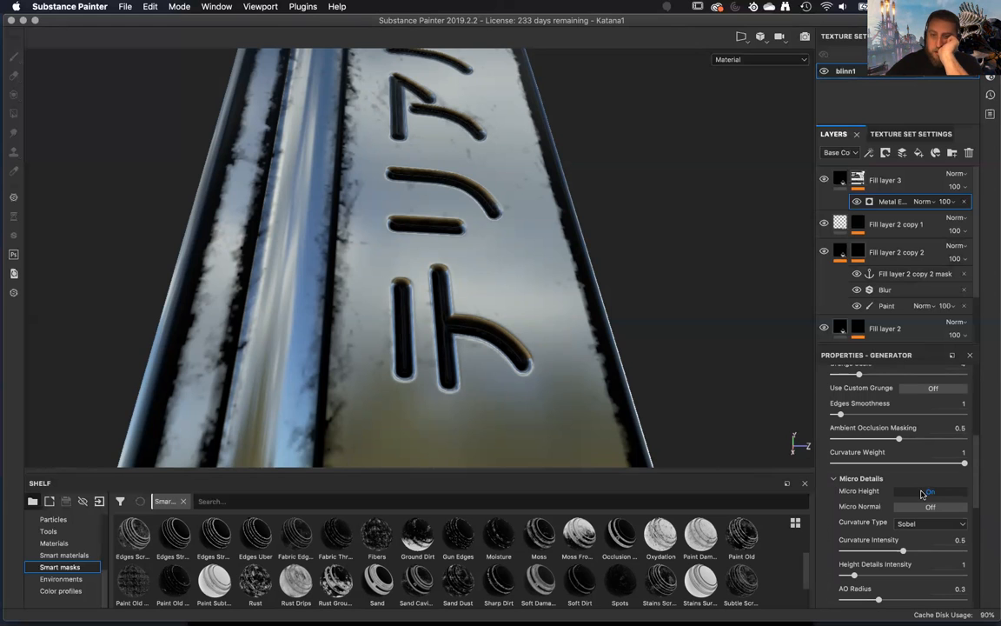
Set the height of Fill layer 2 copy 2 to -0.0821 to make the engraving shallower.
alt+drag(511, 259, 587, 308)
alt+drag(663, 392, 639, 324)
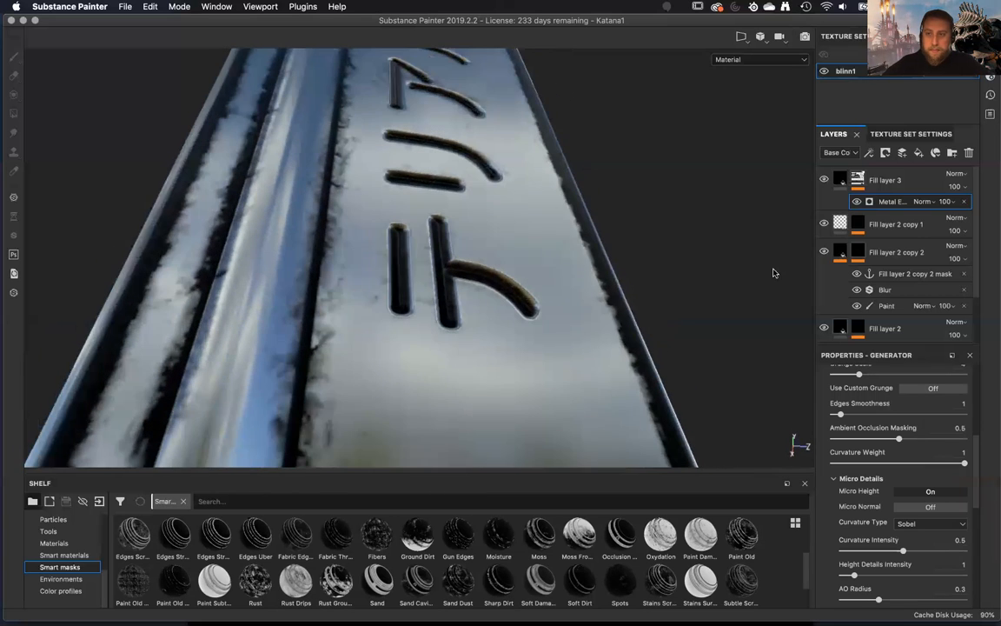
click(841, 251)
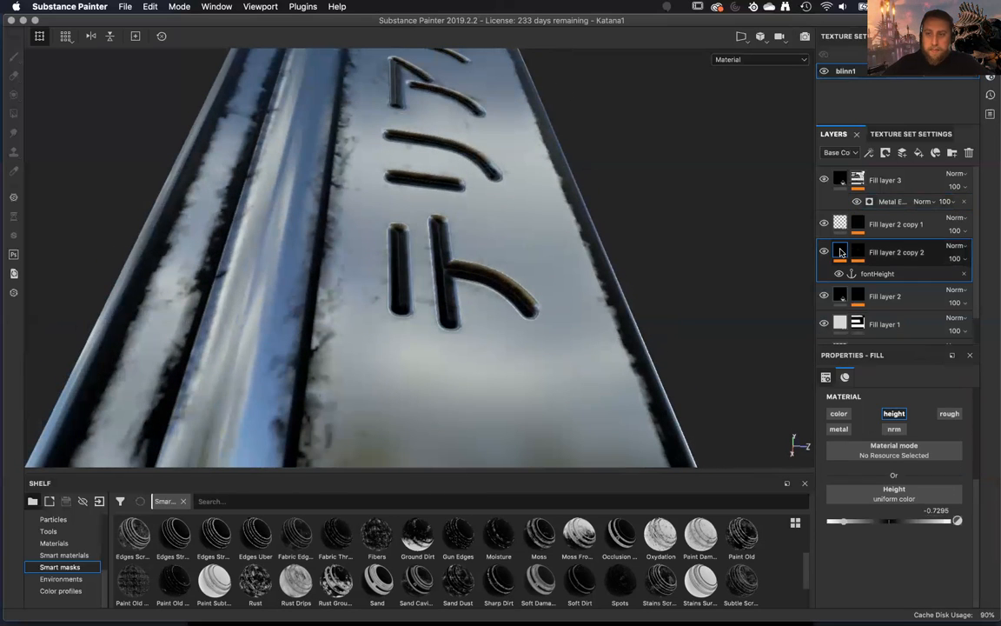
mouse_move(839, 296)
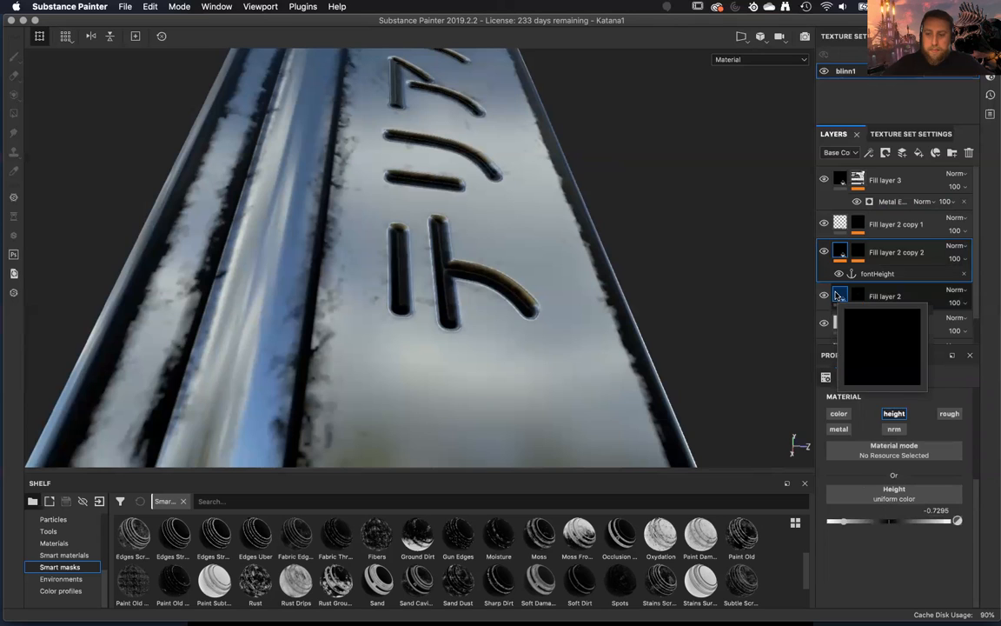
drag(845, 524, 884, 524)
alt+drag(719, 362, 608, 318)
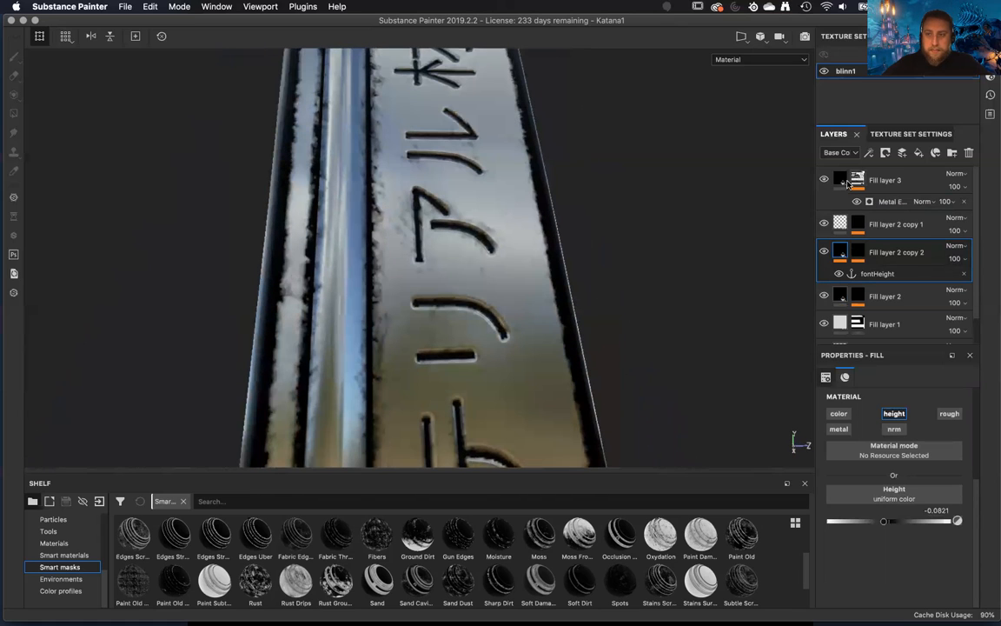
Set the Height Details Intensity of Fill layer 3's Metal Edge Wear generator to 9.41.
click(891, 201)
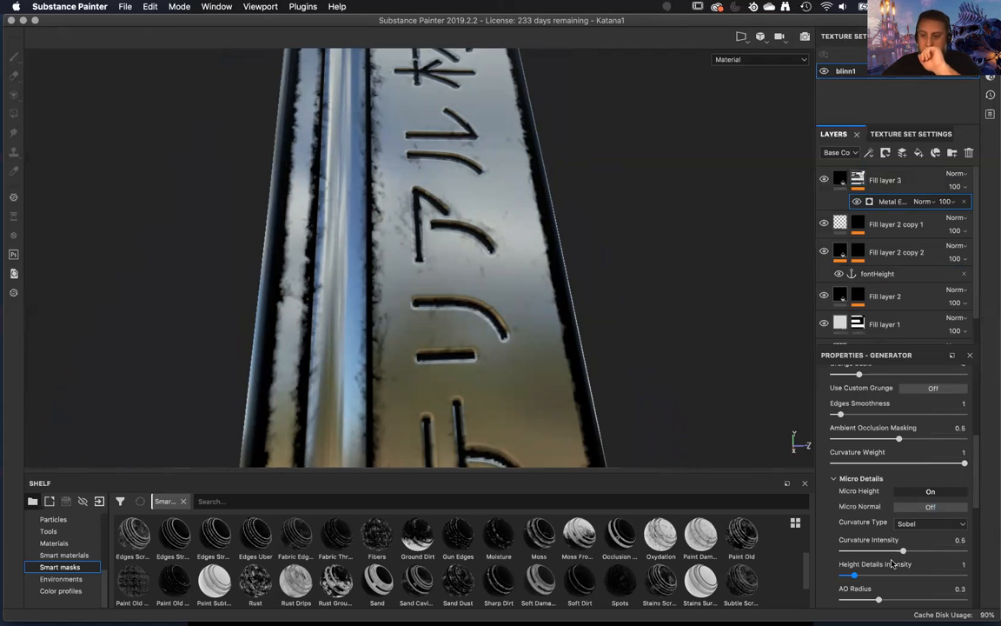
scroll(869, 522, down, 1)
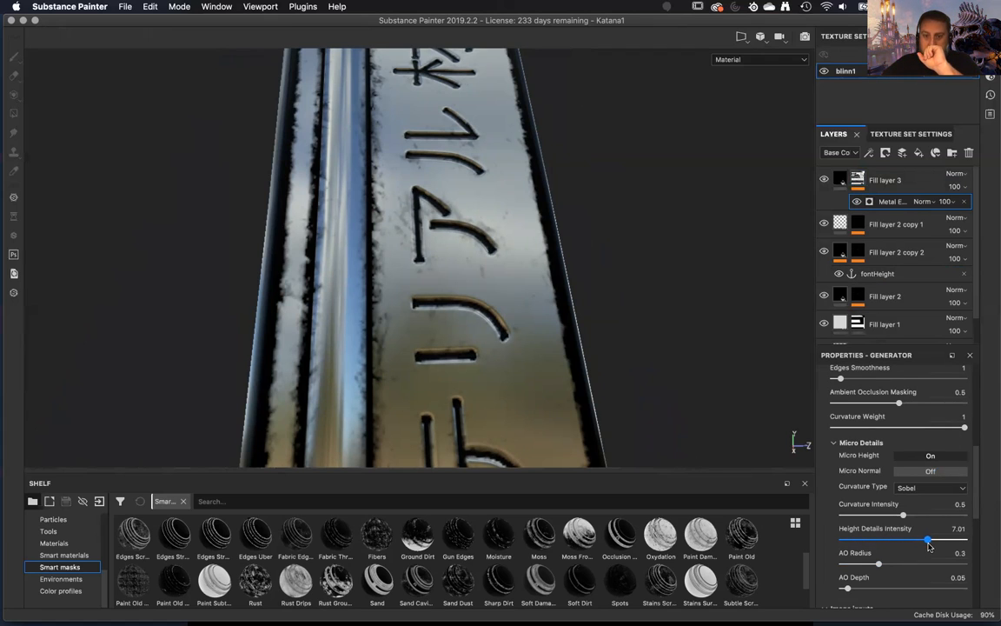
drag(940, 540, 957, 539)
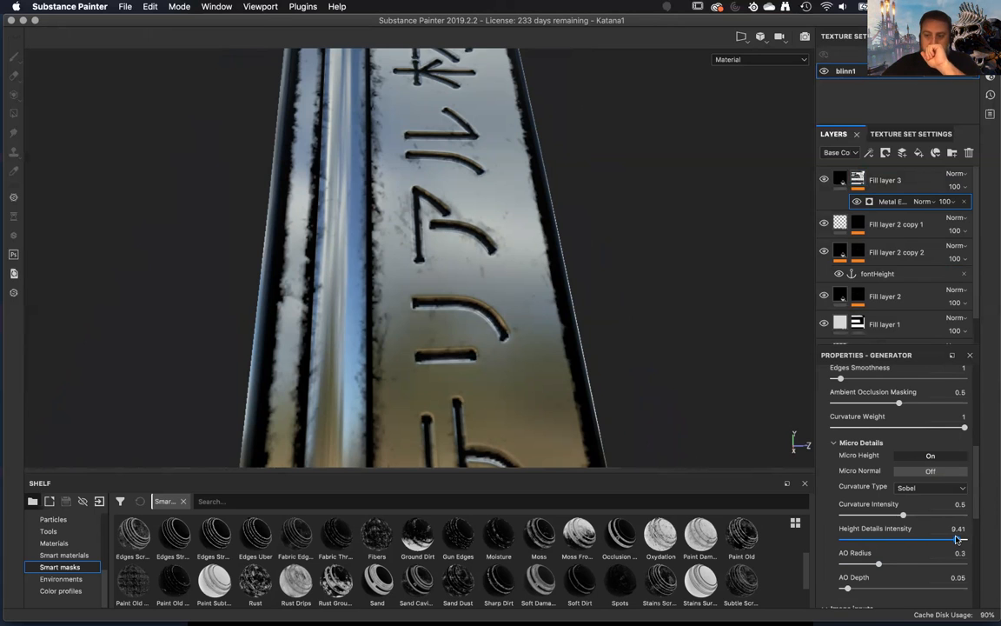
Inspect Fill layer 3's mask on its own around the engraved letters, and compare it with the full material.
mouse_move(598, 391)
alt+mouse_down()
mouse_move(599, 382)
mouse_move(600, 391)
alt+mouse_up()
alt+click(857, 179)
alt+drag(567, 315, 652, 370)
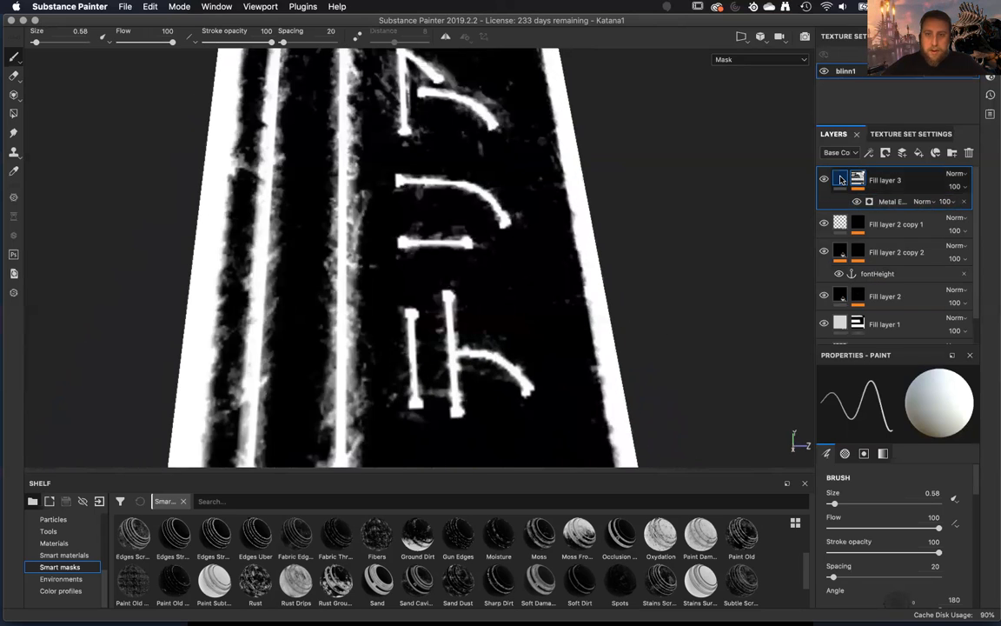
click(840, 179)
alt+drag(563, 289, 651, 318)
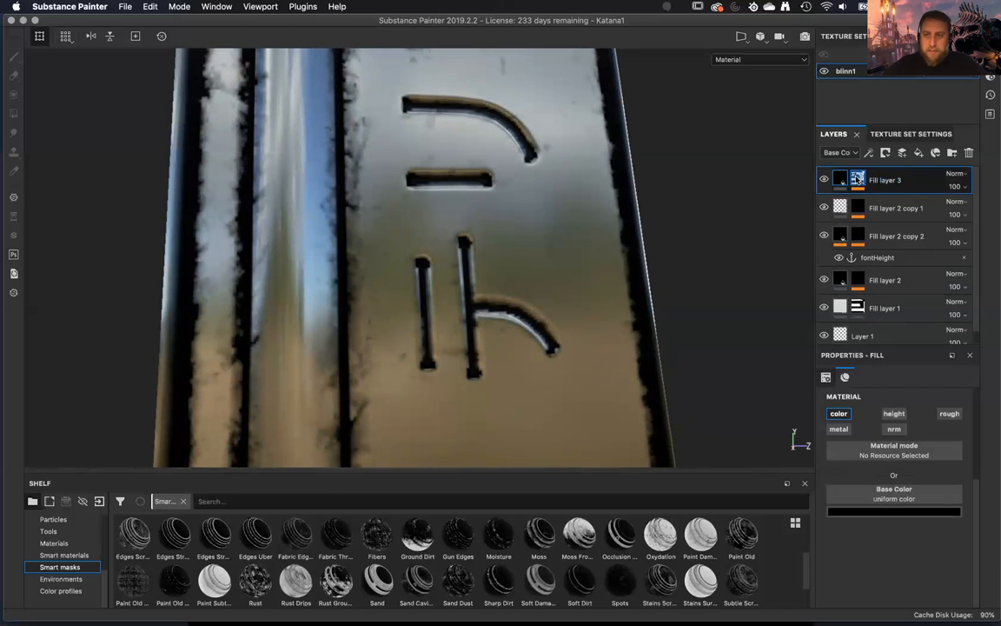
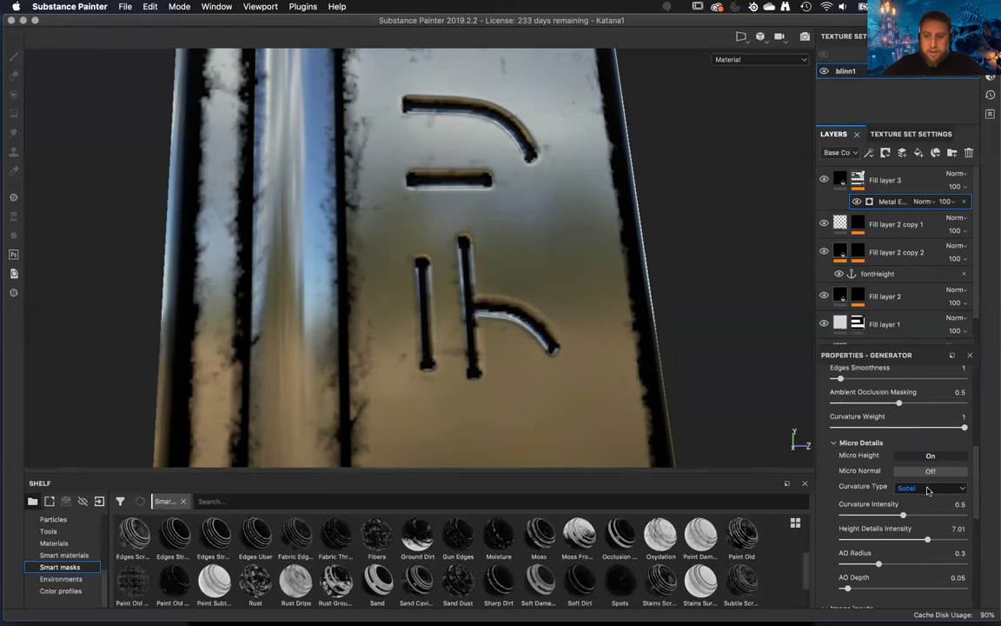
Compare the Standard, Smooth and Sobel curvature types of the Metal Edge Wear generator and settle on Standard.
click(928, 488)
click(921, 500)
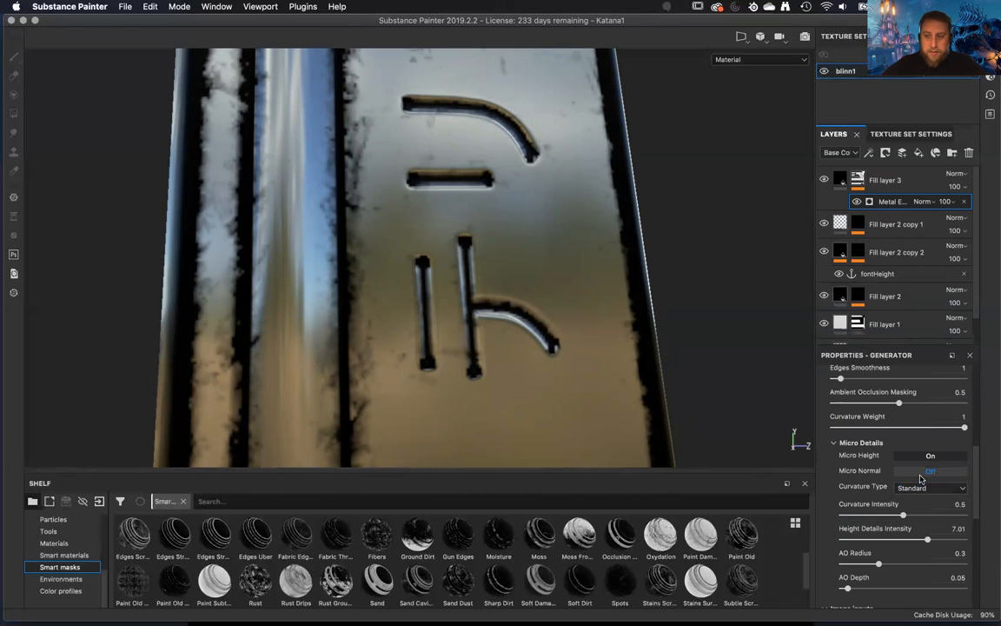
click(921, 489)
click(916, 513)
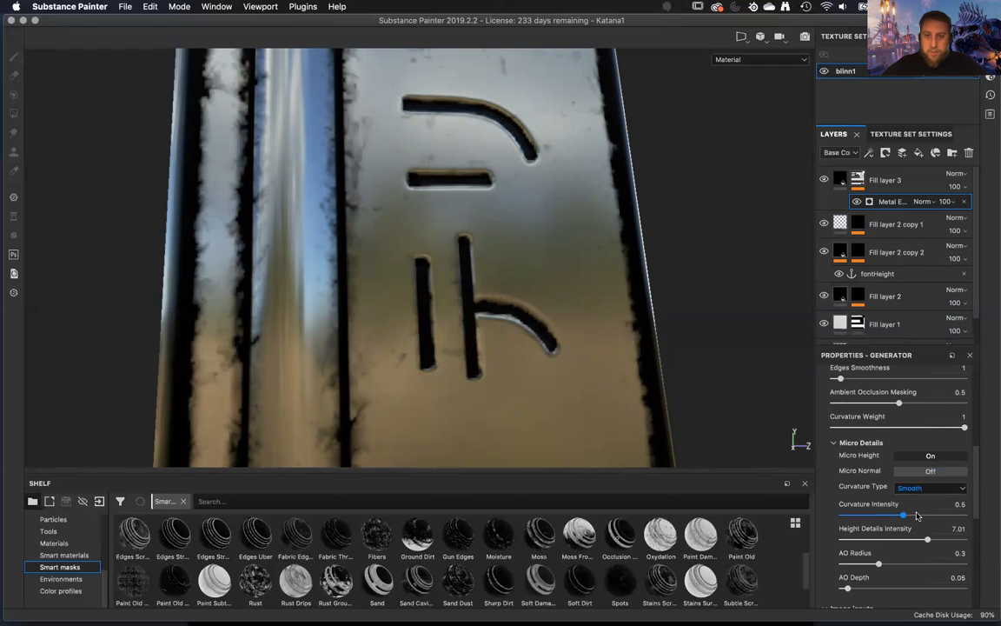
click(911, 489)
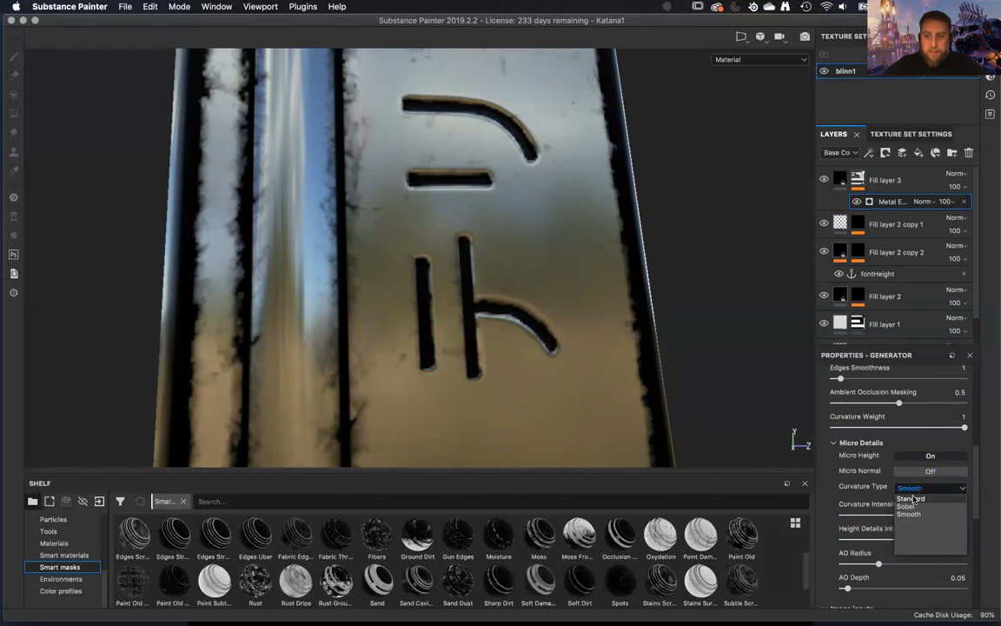
click(911, 507)
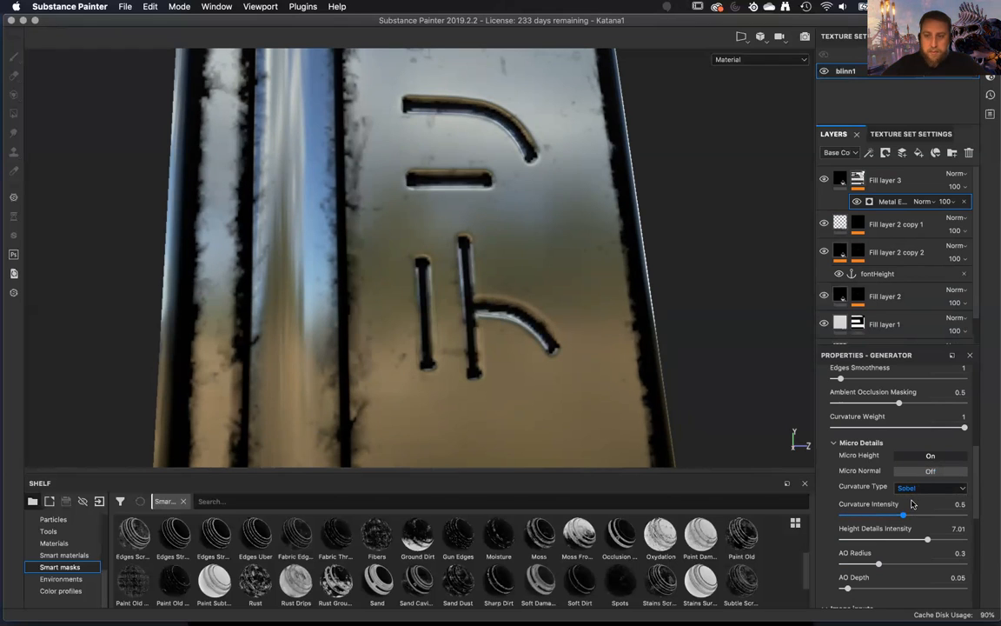
click(914, 489)
click(912, 499)
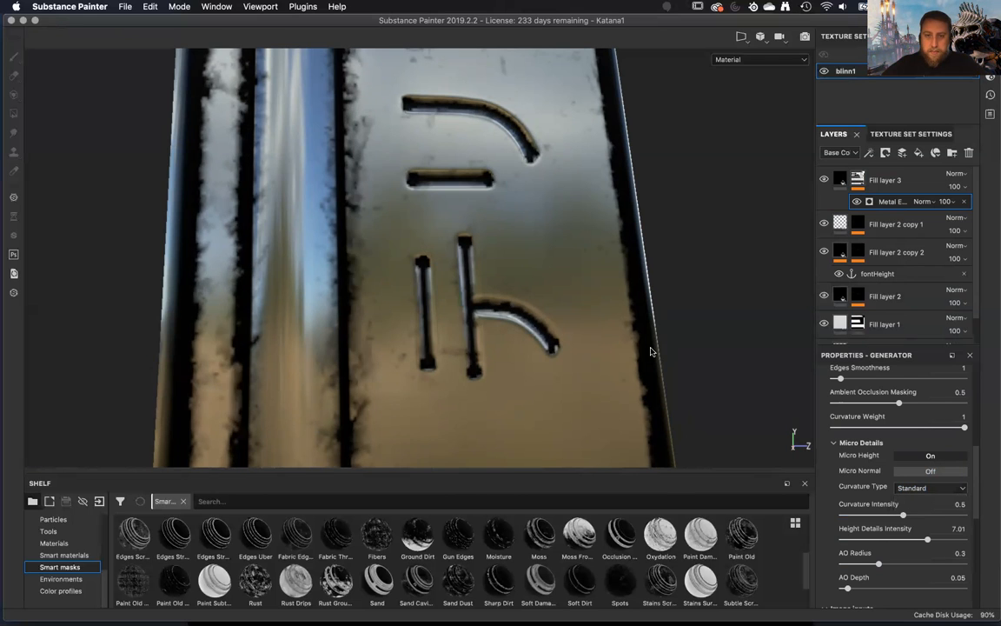
alt+drag(616, 380, 565, 244)
alt+right_drag(566, 244, 581, 326)
alt+drag(581, 326, 600, 360)
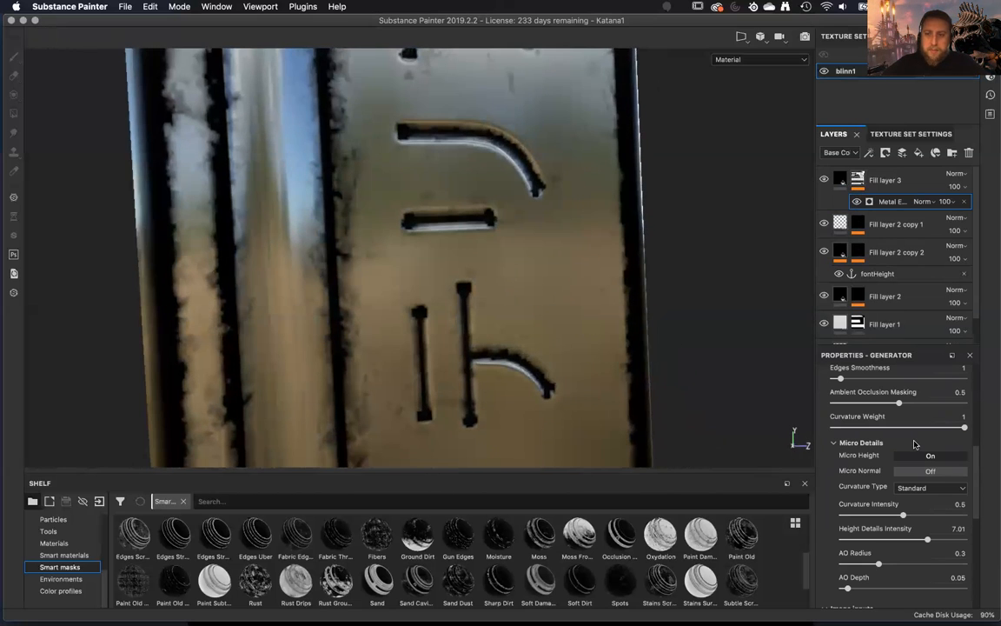
Set the generator's Grunge Amount to 0.66, Grunge Scale to 8, Wear Level to 0.81, Wear Contrast to 0.85 and Edges Smoothness to 1.68.
scroll(884, 448, up, 6)
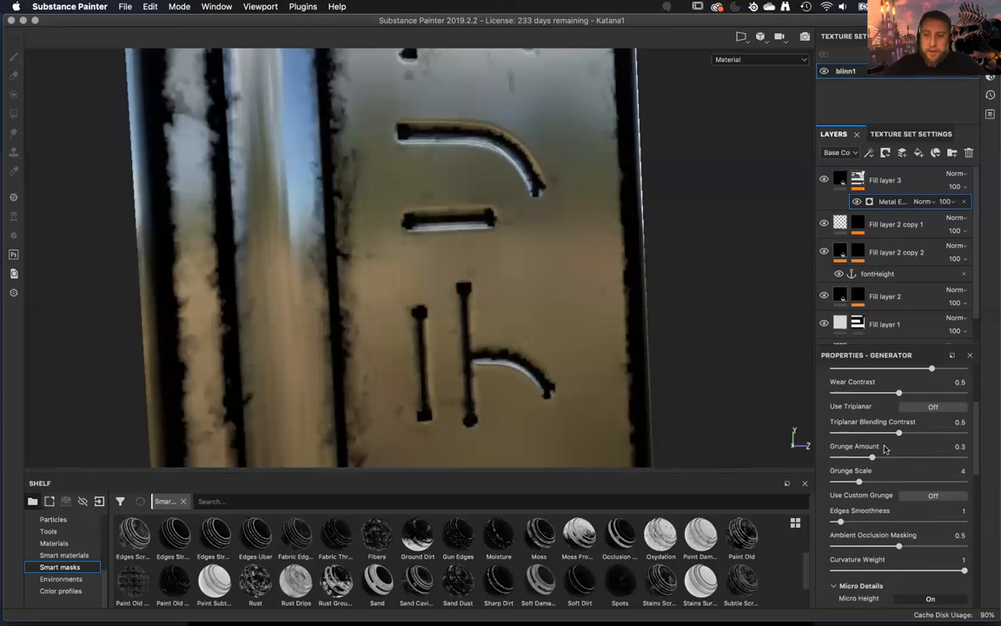
drag(872, 494, 888, 527)
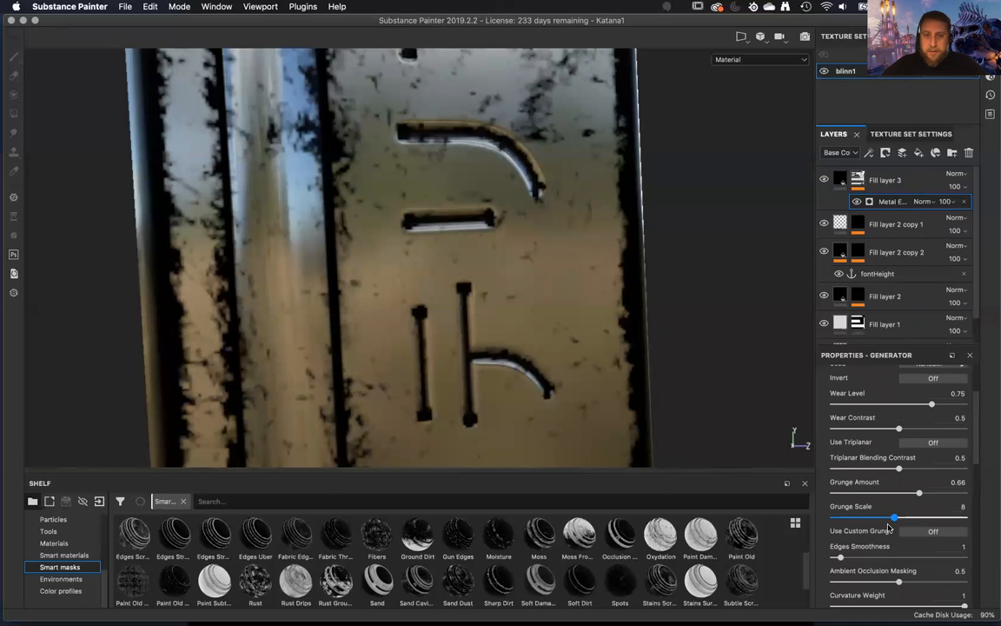
scroll(887, 445, up, 2)
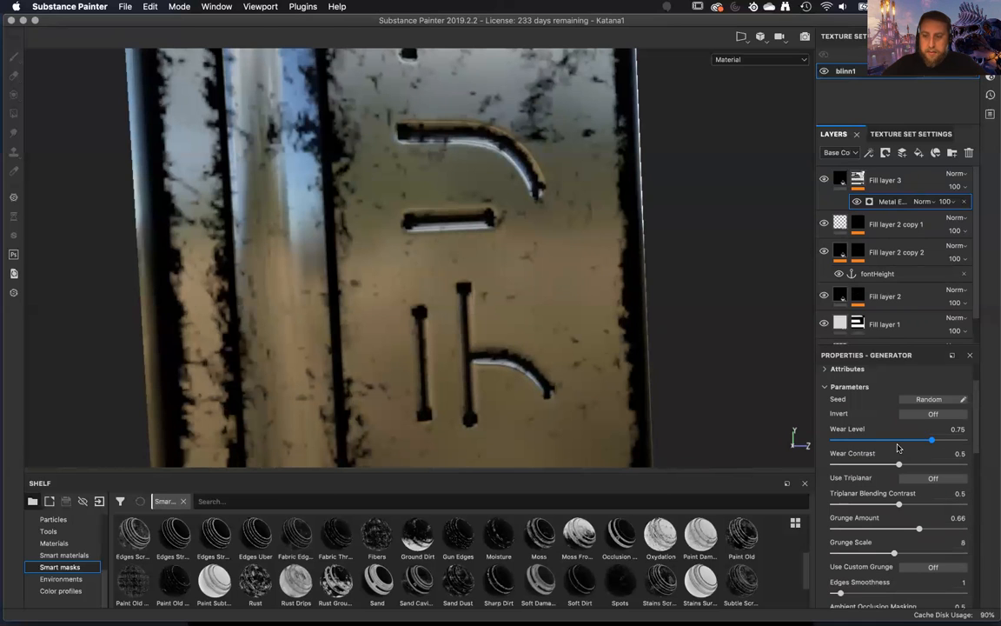
mouse_move(934, 442)
mouse_down()
mouse_move(945, 441)
mouse_move(924, 466)
mouse_move(945, 465)
mouse_move(901, 442)
mouse_move(939, 449)
mouse_up()
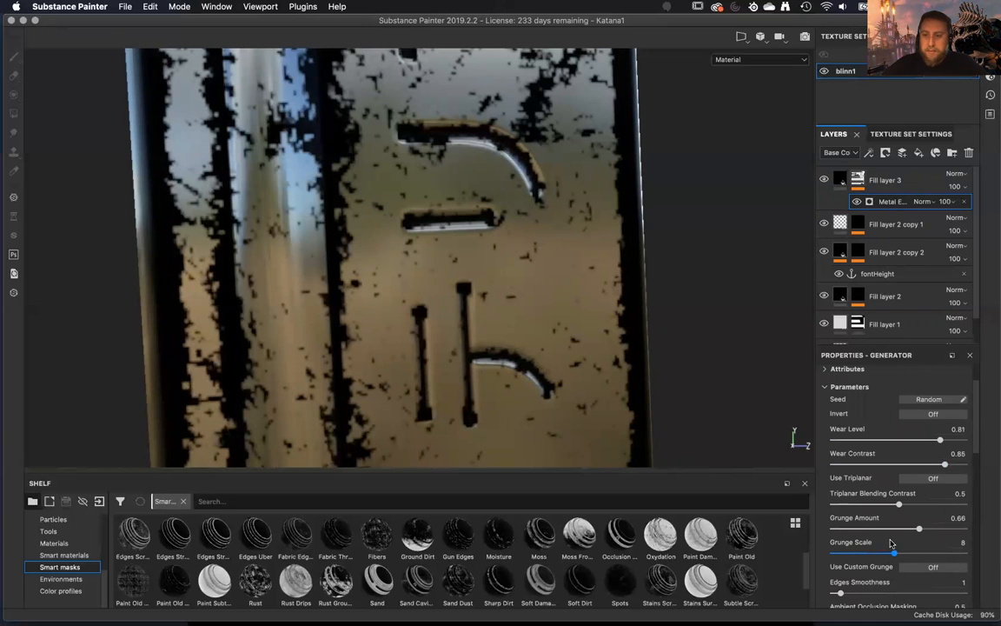
scroll(886, 567, down, 3)
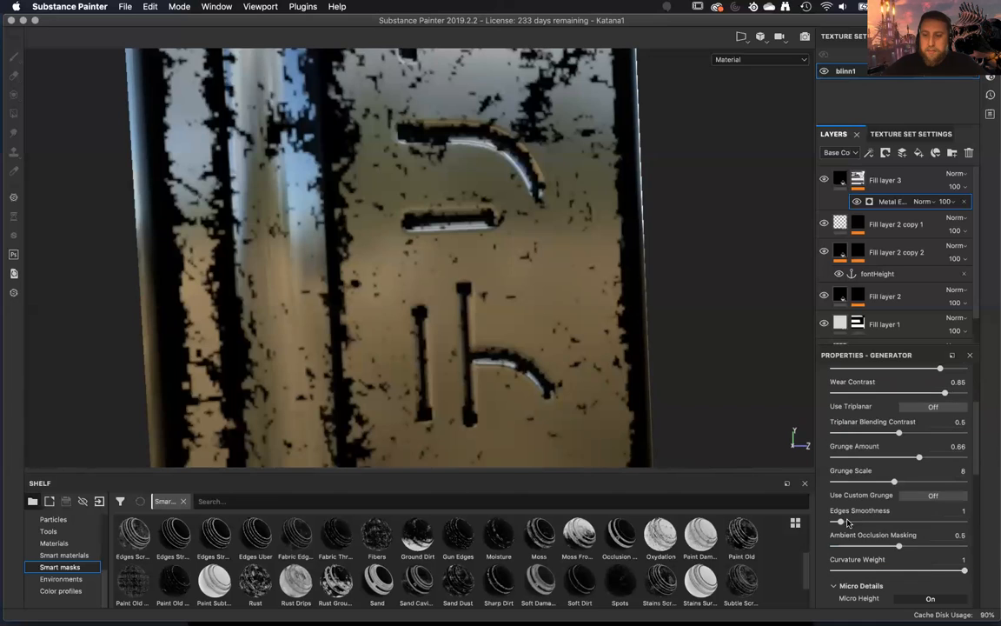
mouse_move(841, 523)
mouse_down()
mouse_move(871, 527)
mouse_move(833, 528)
mouse_move(846, 534)
mouse_up()
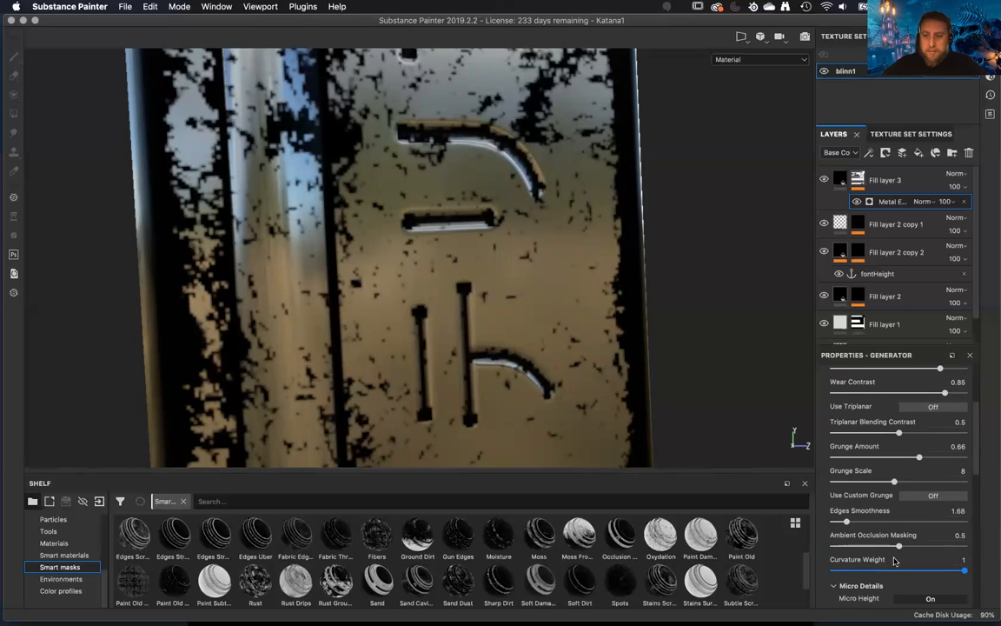
Show the levels of the generator's Micro Height input and set its midtone to 0.316.
scroll(891, 556, down, 5)
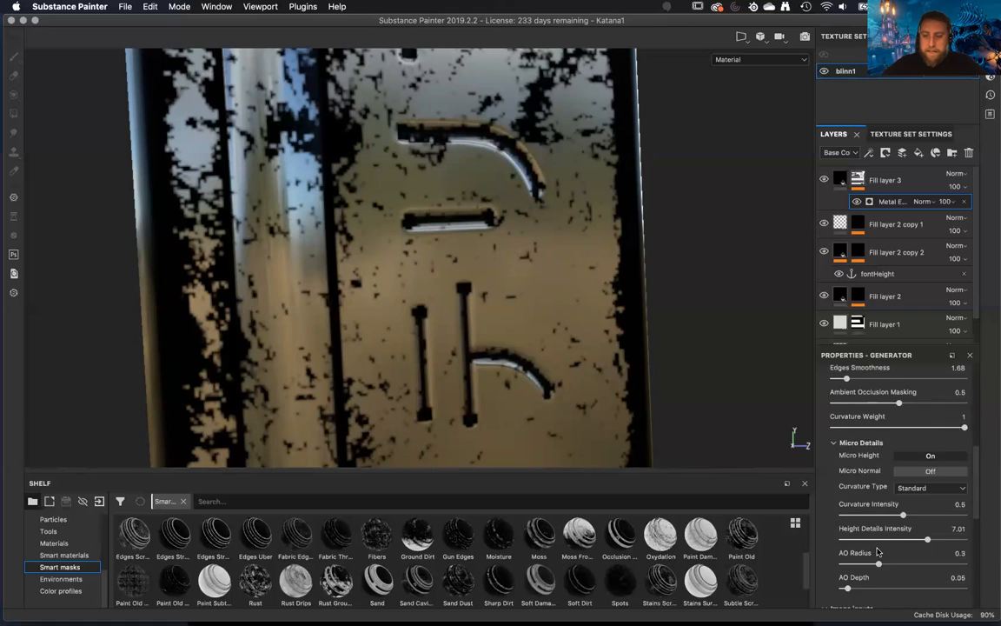
scroll(877, 551, down, 1)
scroll(878, 552, down, 10)
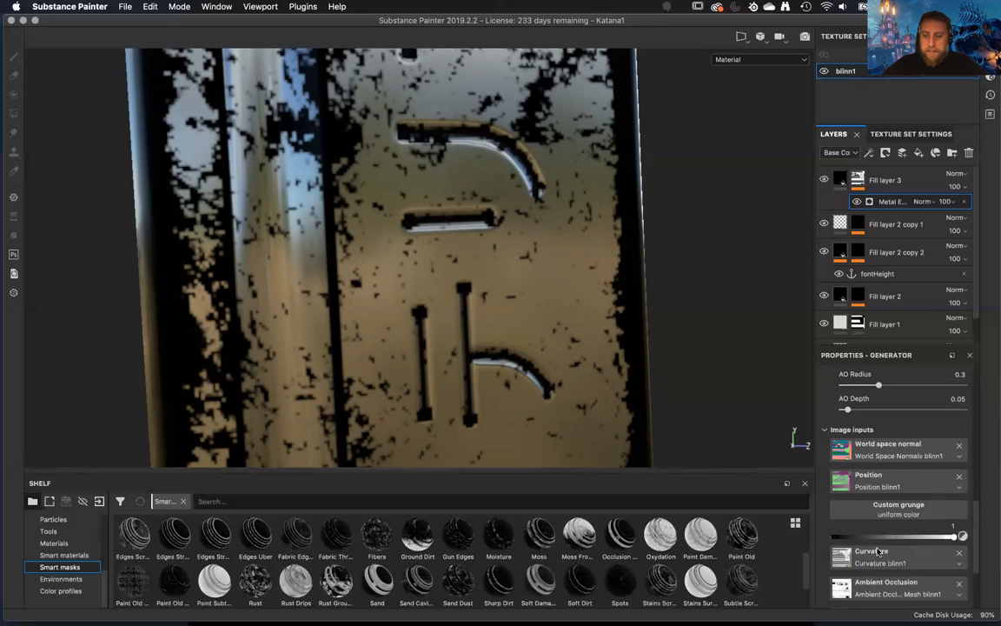
scroll(877, 551, down, 1)
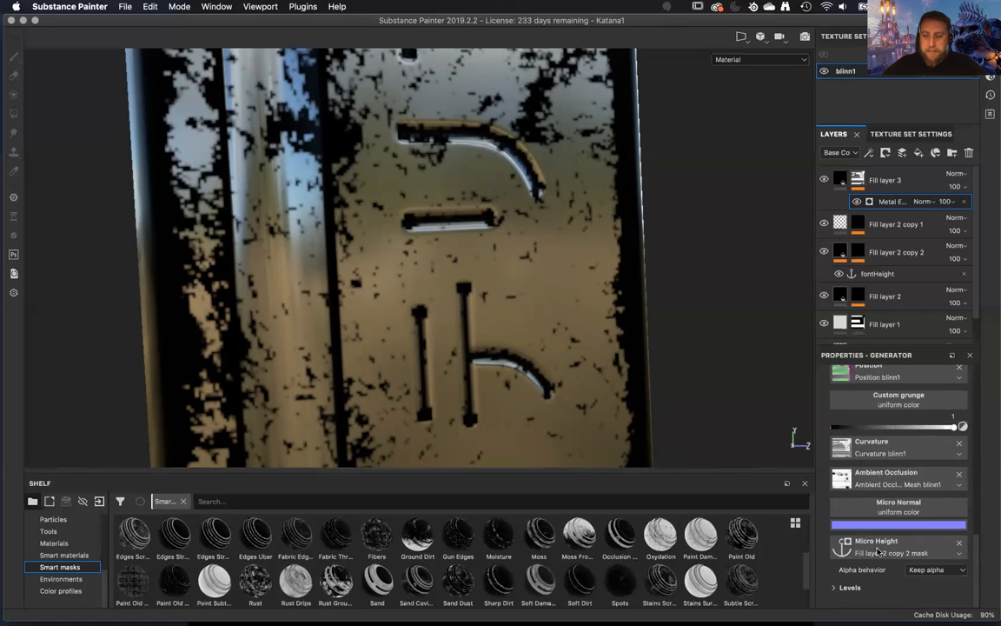
click(835, 588)
scroll(847, 582, down, 3)
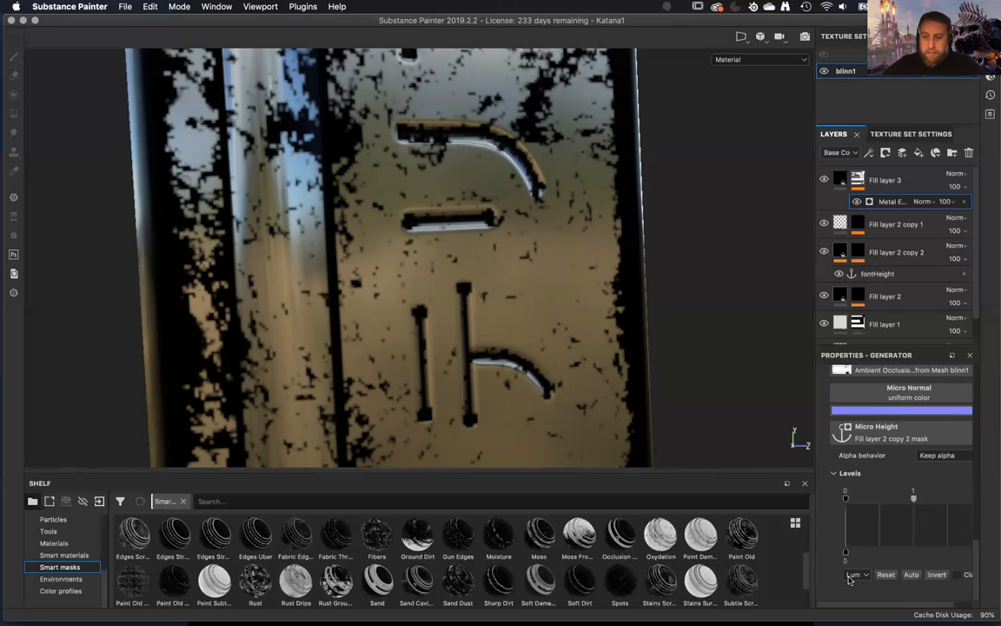
drag(886, 504, 864, 511)
alt+drag(678, 407, 495, 209)
mouse_move(853, 502)
mouse_down()
mouse_move(888, 503)
mouse_move(843, 510)
mouse_up()
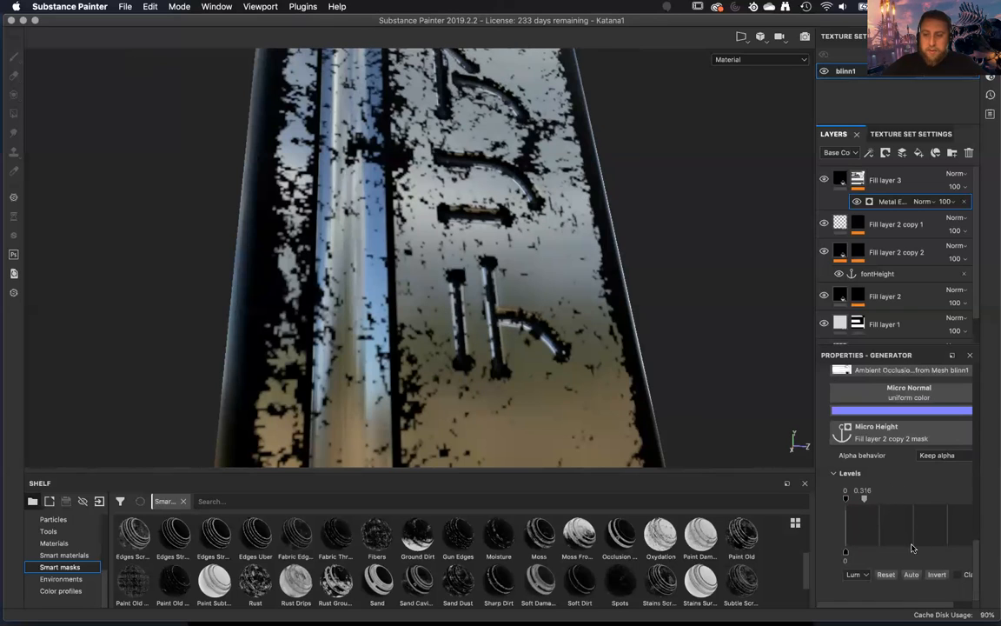
Lower the white input level of the Micro Height anchor to 0.642 and check the wear around the lettering.
drag(901, 605, 934, 602)
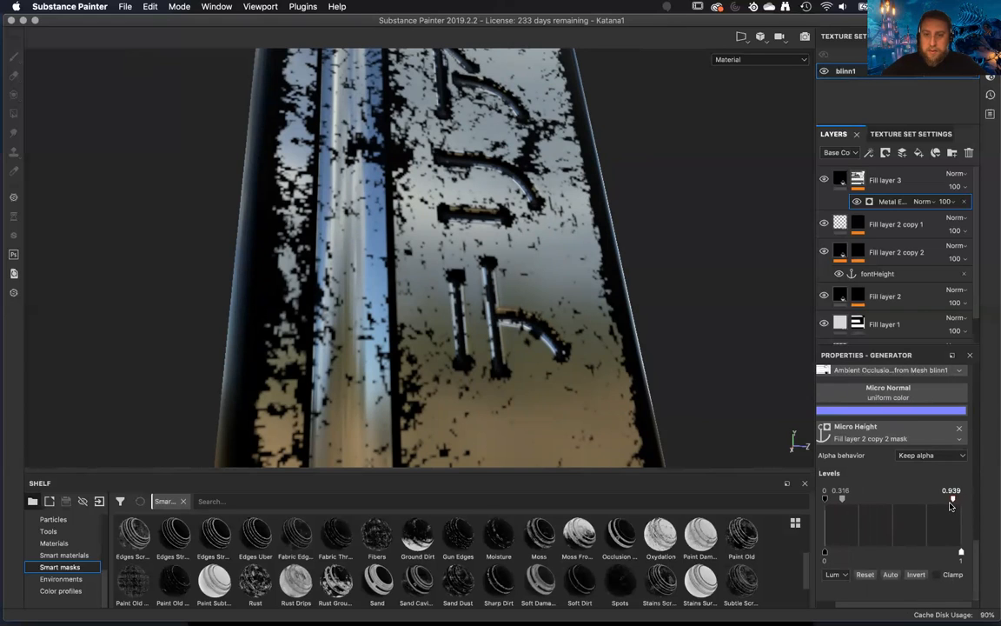
drag(915, 507, 891, 511)
mouse_move(899, 509)
mouse_down()
mouse_move(908, 508)
mouse_move(835, 506)
mouse_move(970, 510)
mouse_move(831, 502)
mouse_move(913, 501)
mouse_up()
alt+drag(653, 353, 567, 323)
alt+right_drag(567, 323, 587, 398)
alt+drag(577, 371, 595, 309)
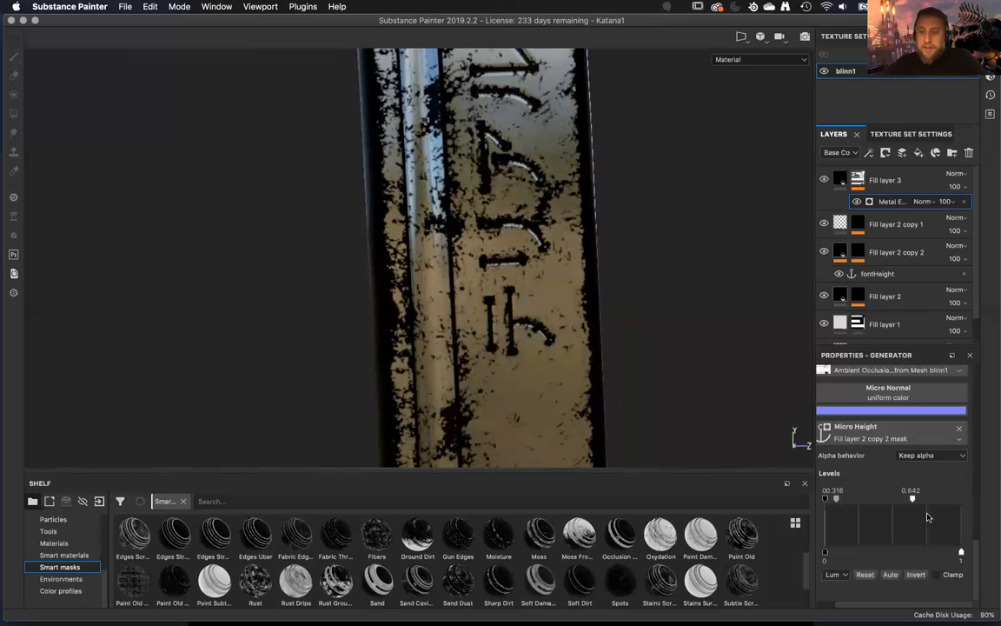
Change the base color of Fill layer 3 to pure white.
scroll(865, 608, left, 2)
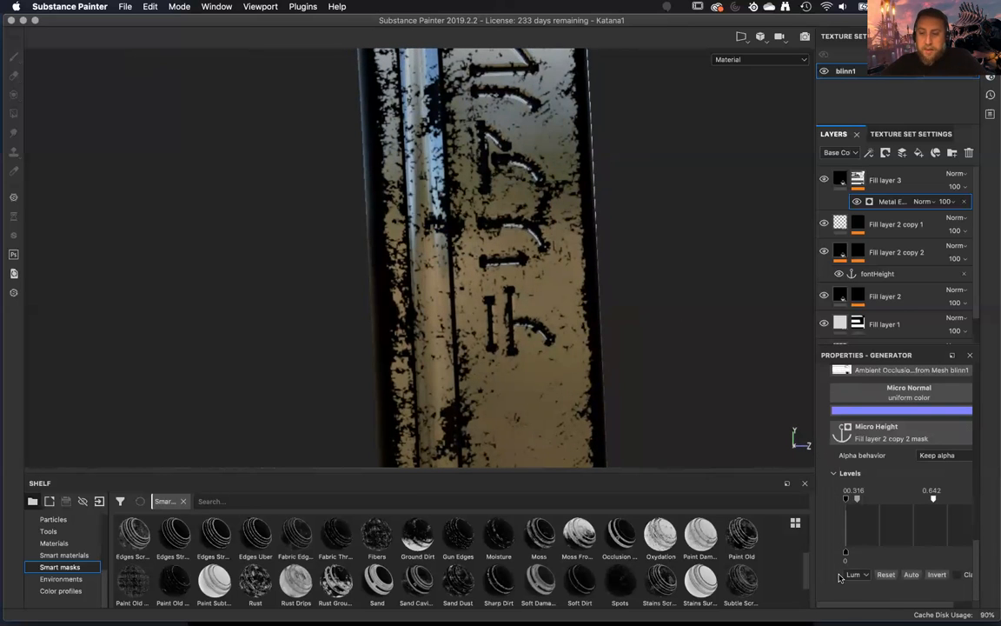
scroll(861, 564, up, 10)
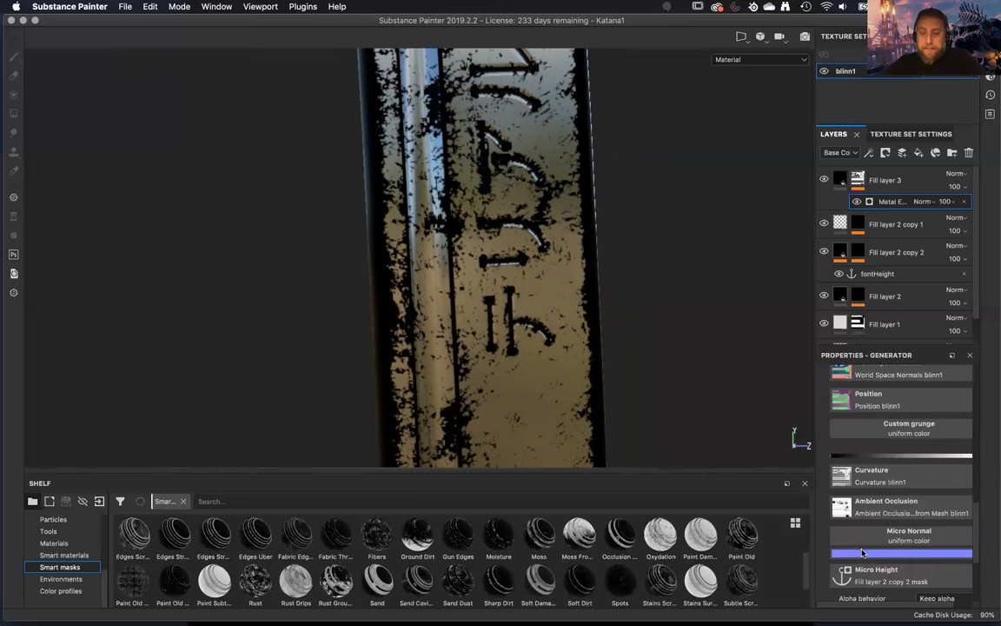
scroll(862, 552, up, 10)
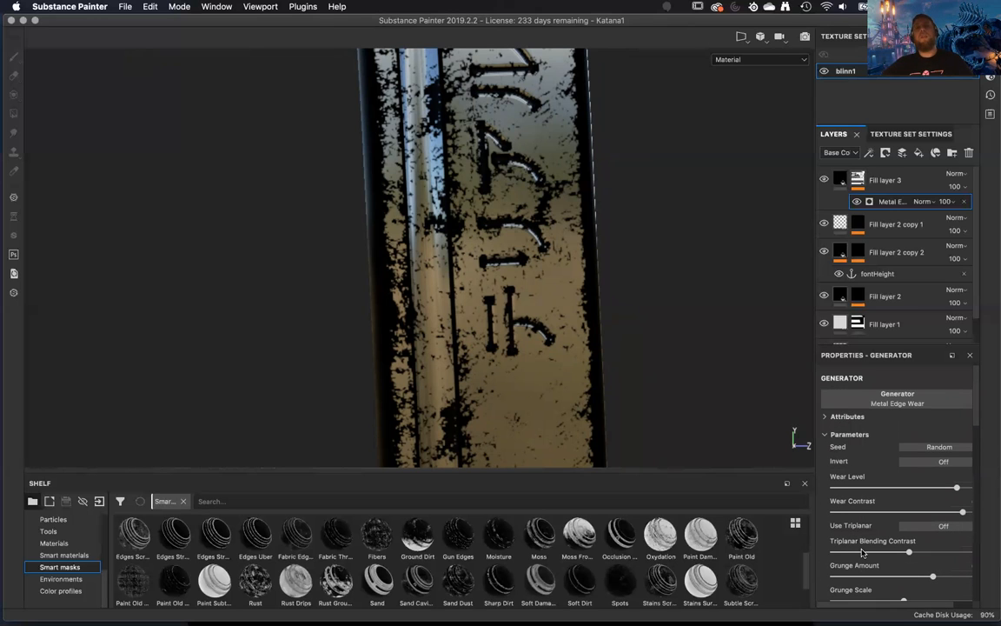
click(915, 229)
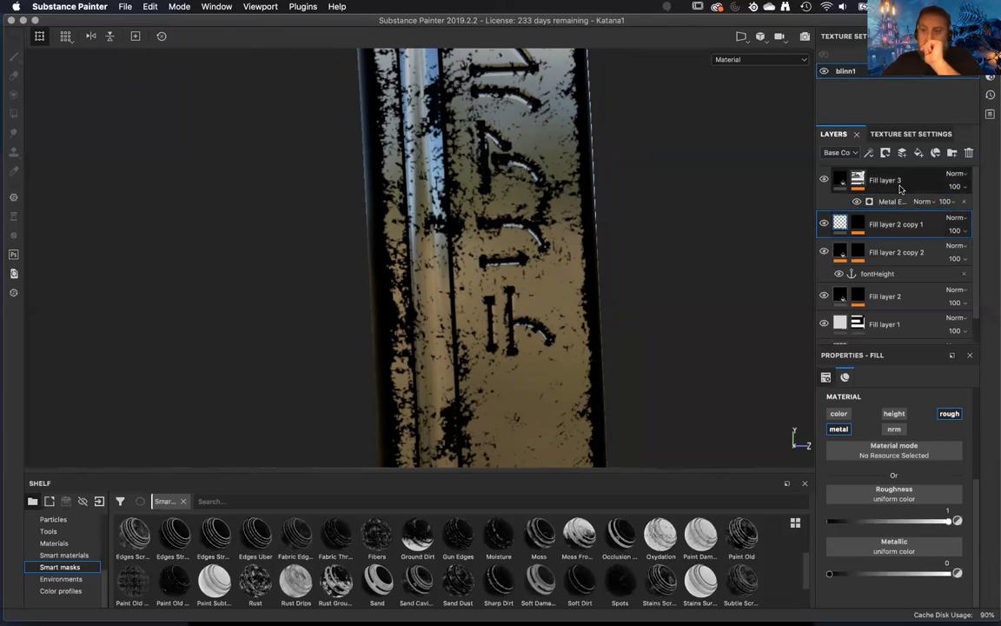
click(900, 188)
click(841, 180)
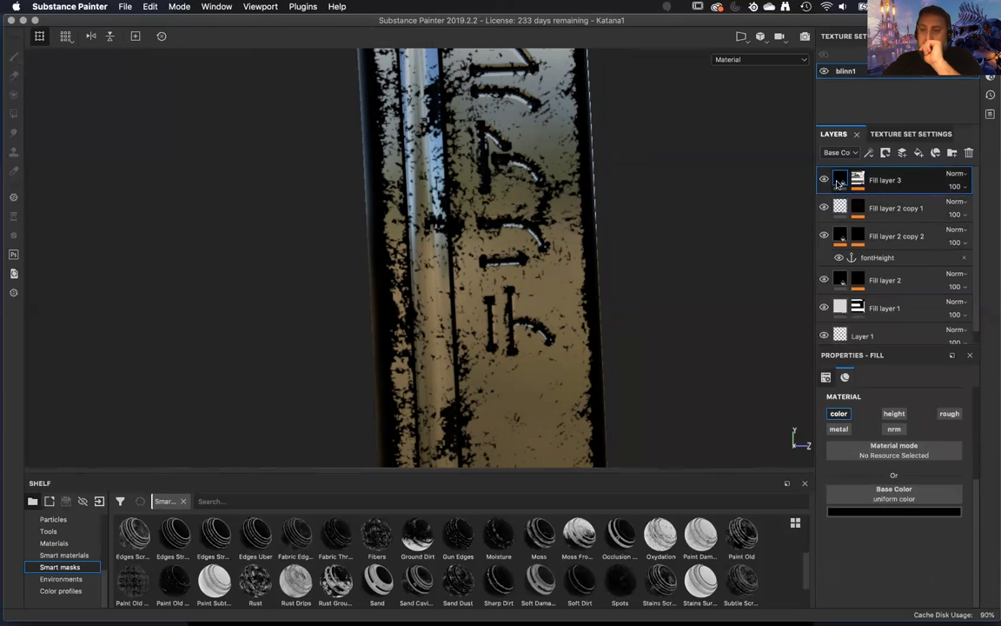
click(892, 510)
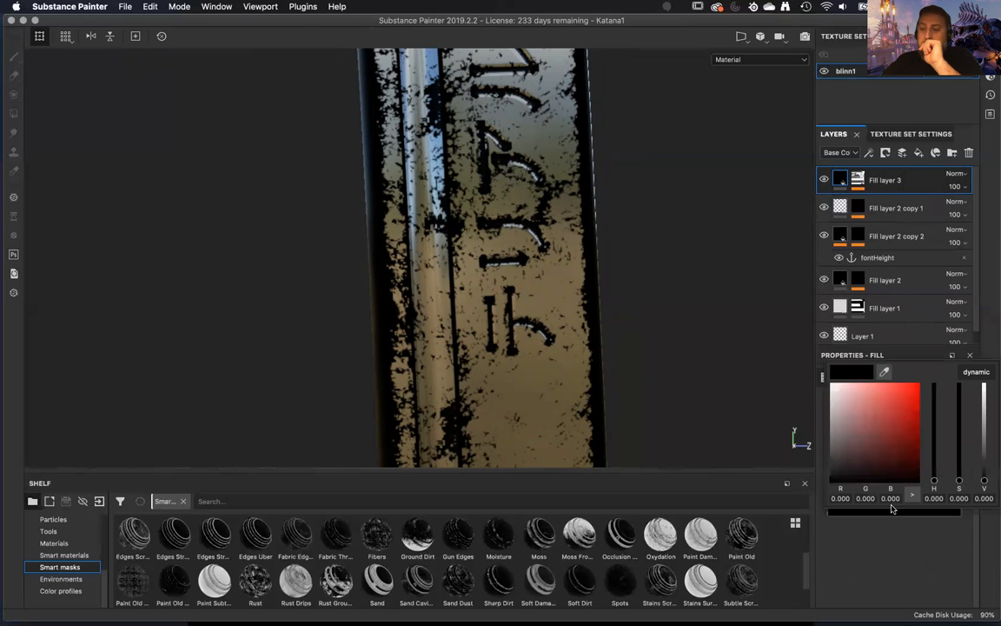
drag(832, 440, 831, 372)
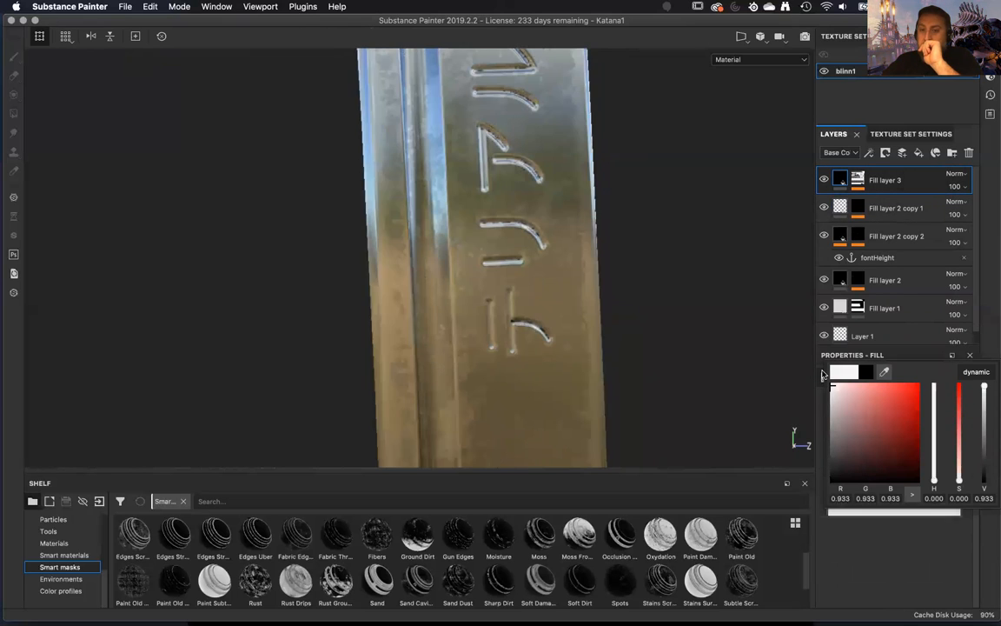
alt+drag(556, 398, 648, 381)
click(876, 512)
click(831, 395)
drag(830, 396, 822, 365)
click(922, 348)
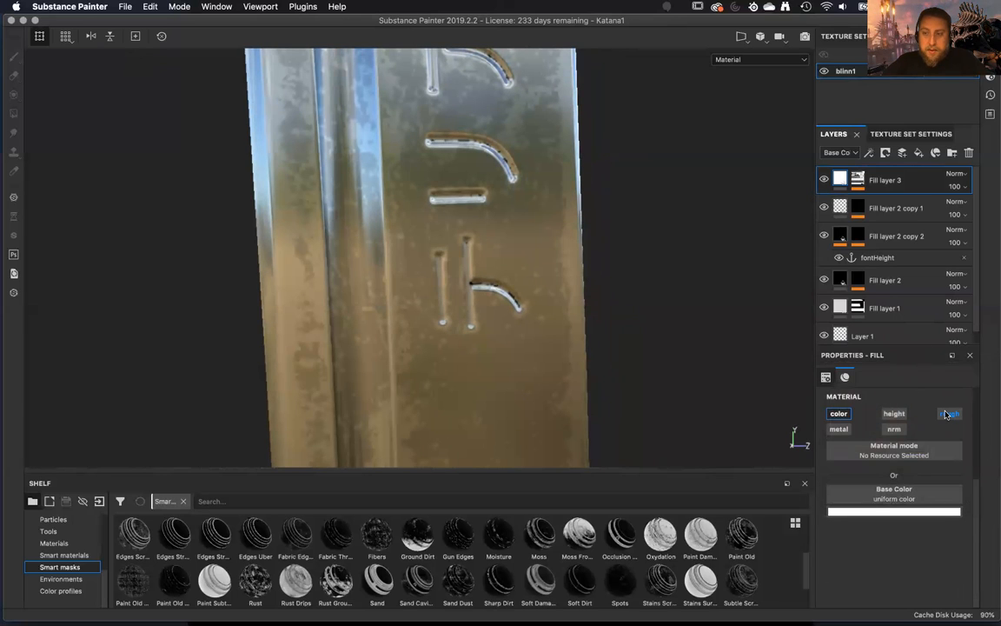
Enable the roughness channel on Fill layer 3 and set its roughness to 0.4251.
click(948, 414)
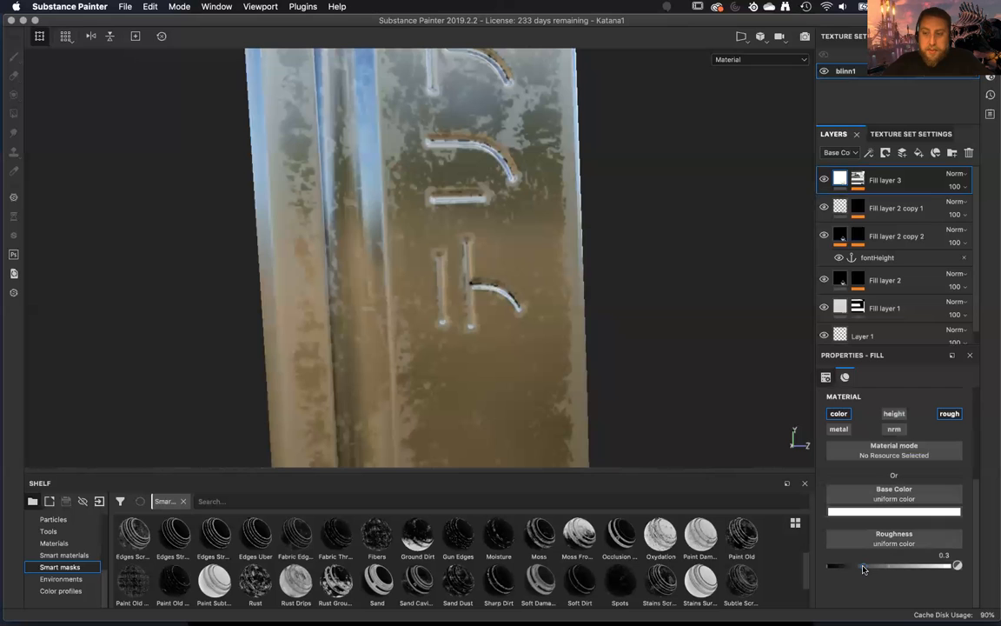
drag(866, 569, 878, 570)
mouse_move(710, 379)
alt+mouse_down()
mouse_move(634, 207)
mouse_move(610, 269)
mouse_move(548, 306)
mouse_move(617, 420)
mouse_move(803, 419)
alt+mouse_up()
Try the metallic channel on Fill layer 3's material and switch it off again.
click(838, 429)
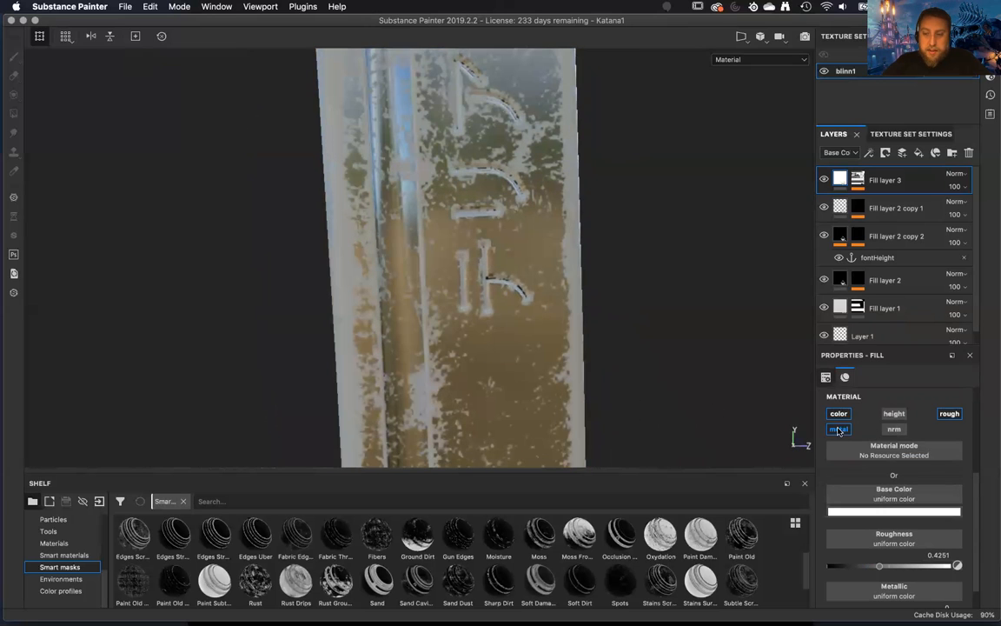
scroll(879, 556, down, 1)
scroll(865, 515, up, 5)
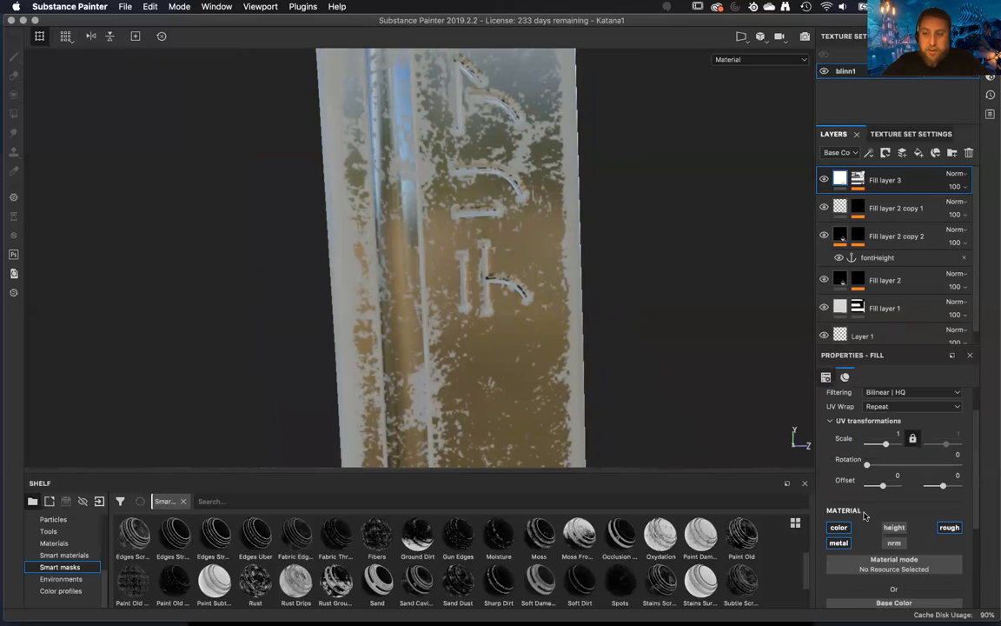
Enable the height channel on Fill layer 3 and set its height to -0.0145.
scroll(838, 544, down, 3)
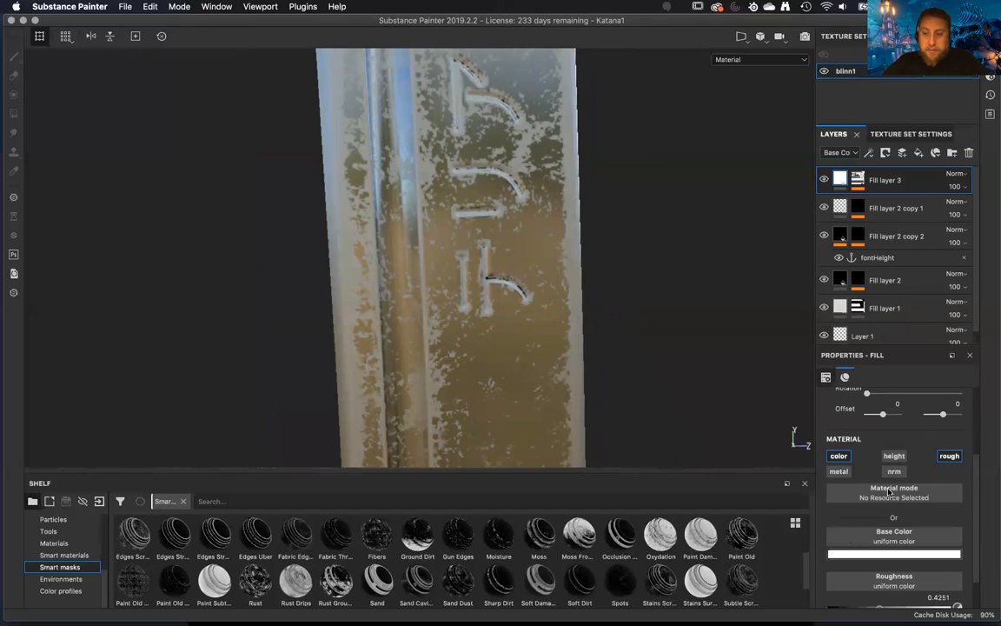
click(895, 457)
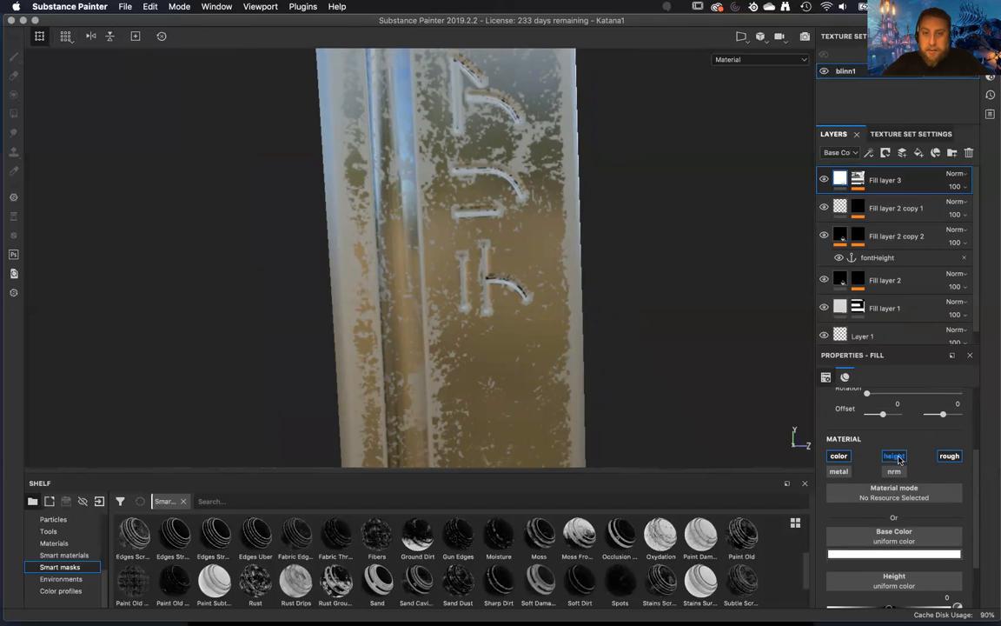
scroll(881, 561, down, 3)
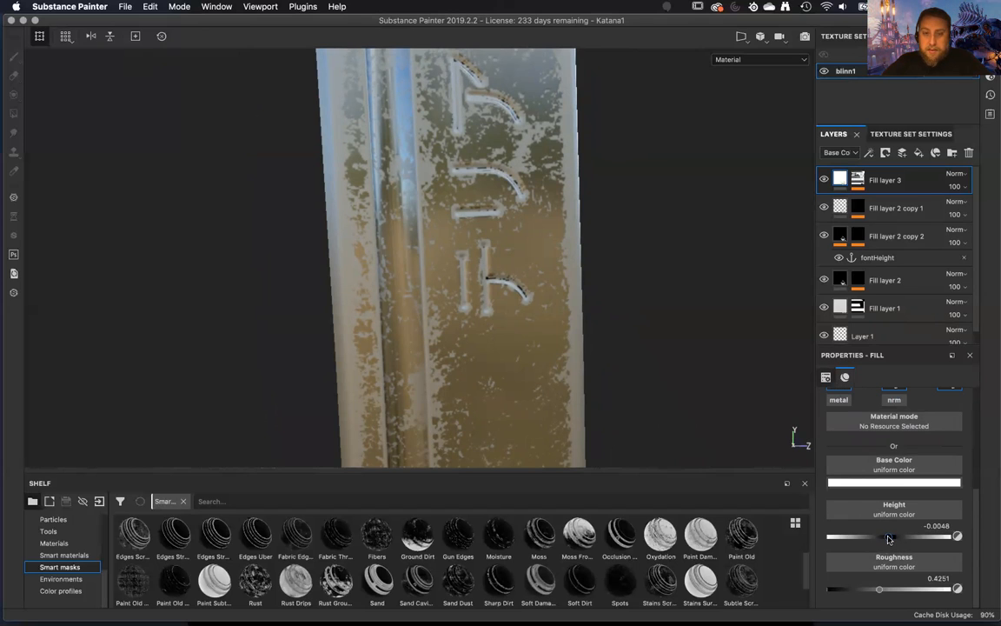
drag(889, 540, 888, 540)
alt+drag(565, 361, 600, 343)
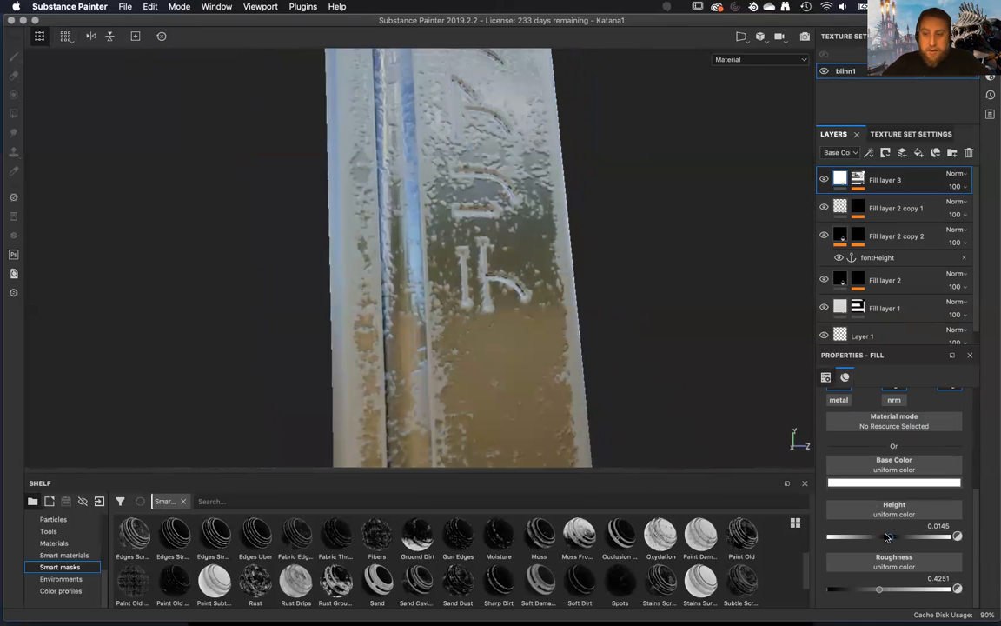
click(888, 538)
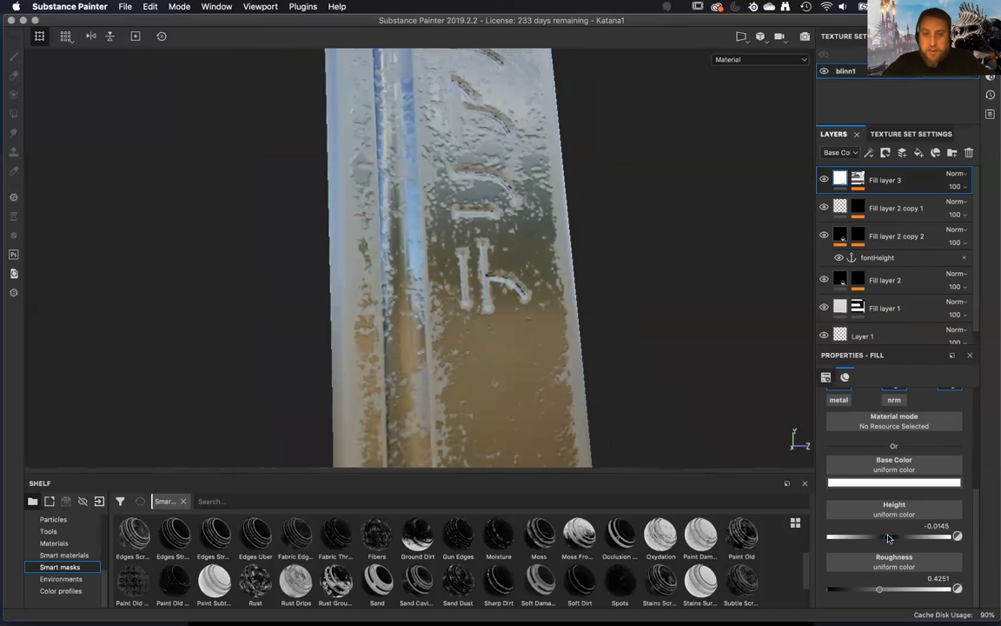
Lower the height of Fill layer 3 to -0.0242 and check the wear around the engraved lettering.
drag(888, 538, 886, 538)
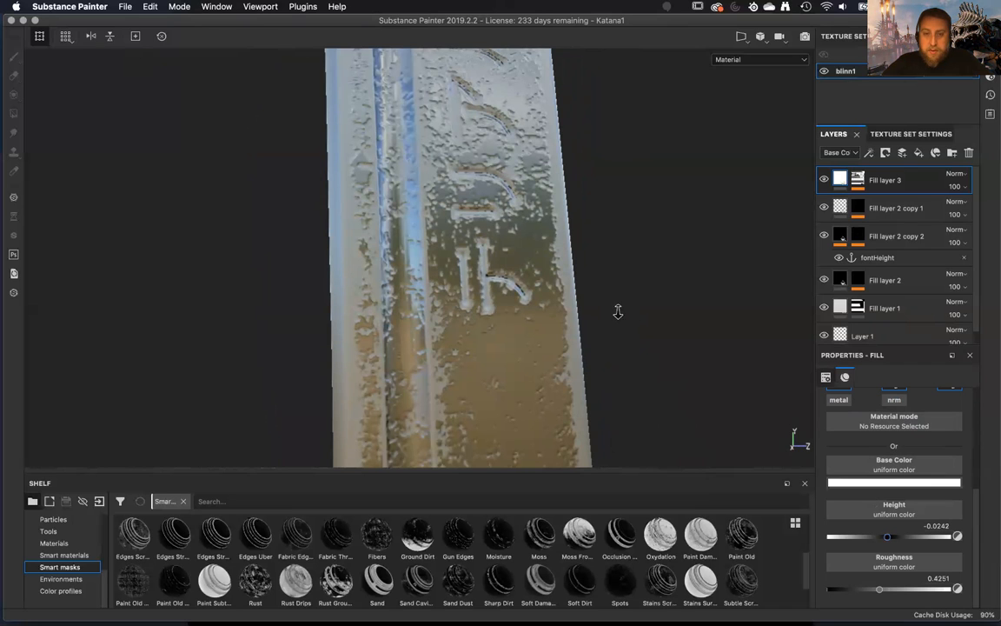
alt+right_drag(618, 311, 568, 469)
alt+drag(567, 469, 532, 297)
alt+right_drag(538, 348, 438, 52)
alt+drag(512, 234, 618, 331)
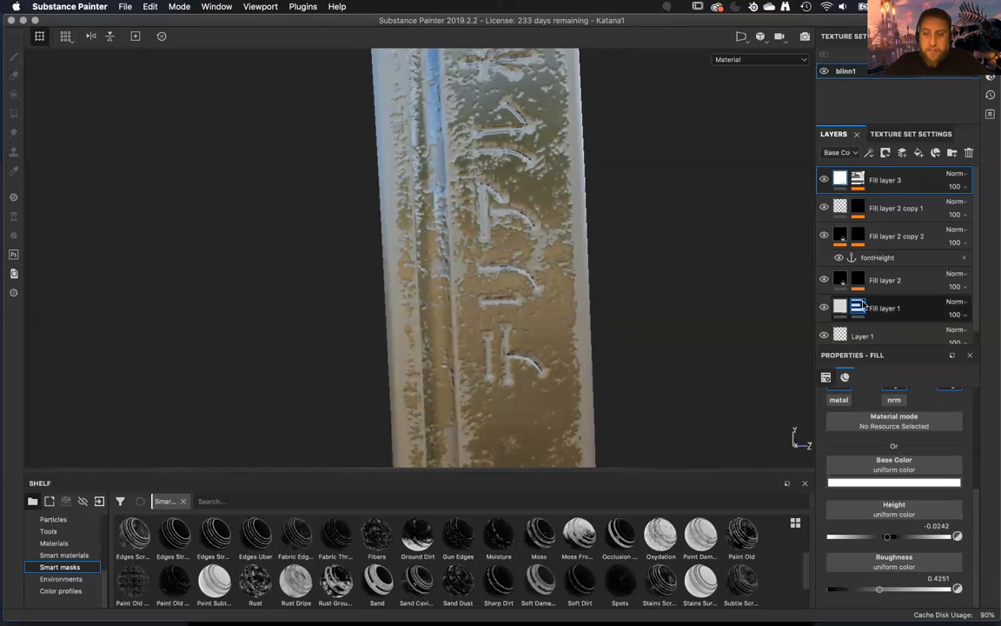
Select Fill layer 2 and examine the engraved lettering and edge wear along the katana blade, both close up and from a distance.
click(896, 291)
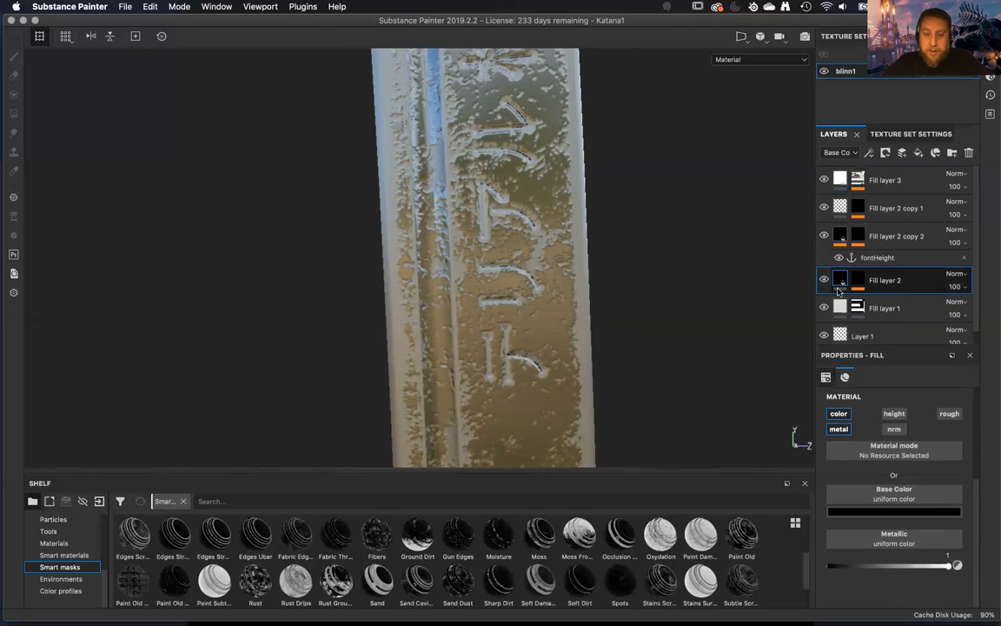
alt+drag(517, 342, 464, 316)
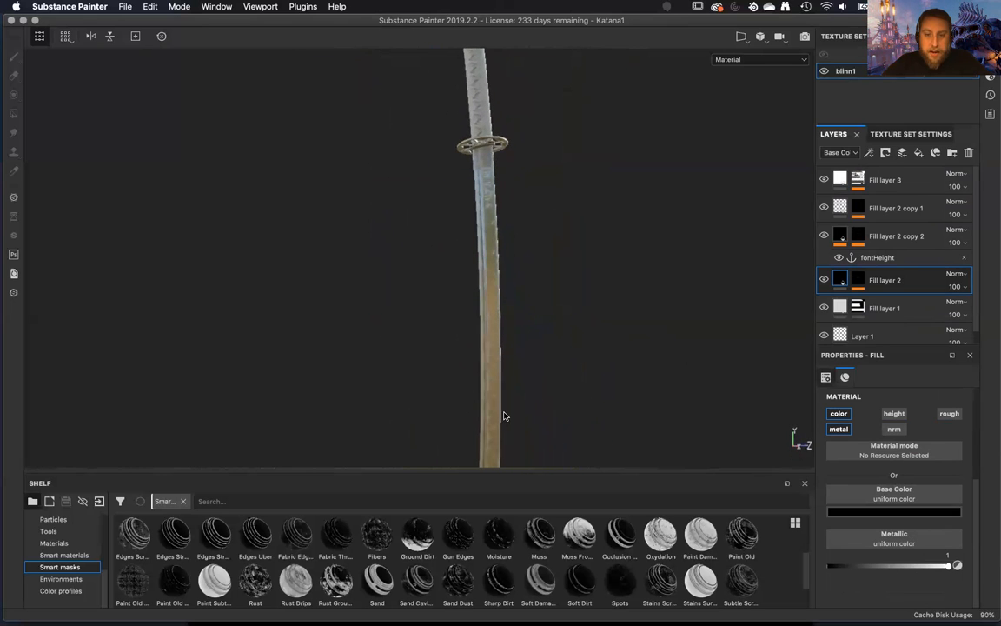
alt+drag(505, 252, 483, 259)
alt+right_drag(482, 260, 524, 401)
alt+drag(524, 401, 531, 333)
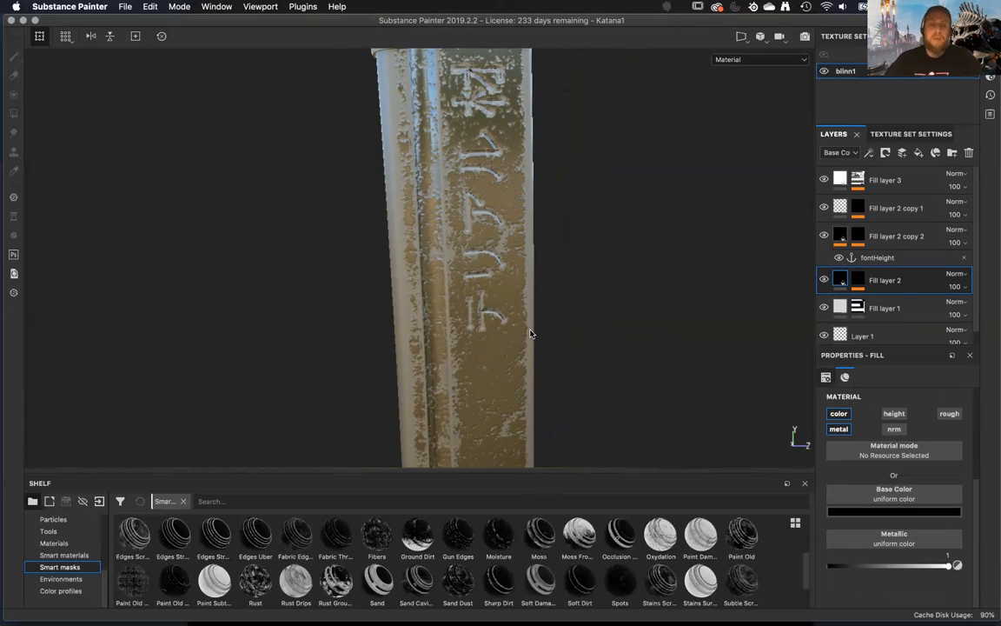
alt+middle_drag(521, 244, 504, 486)
alt+right_drag(504, 486, 445, 193)
mouse_move(445, 193)
alt+mouse_down()
mouse_move(591, 217)
mouse_move(848, 208)
mouse_move(519, 234)
mouse_move(470, 293)
mouse_move(431, 209)
mouse_move(439, 187)
alt+mouse_up()
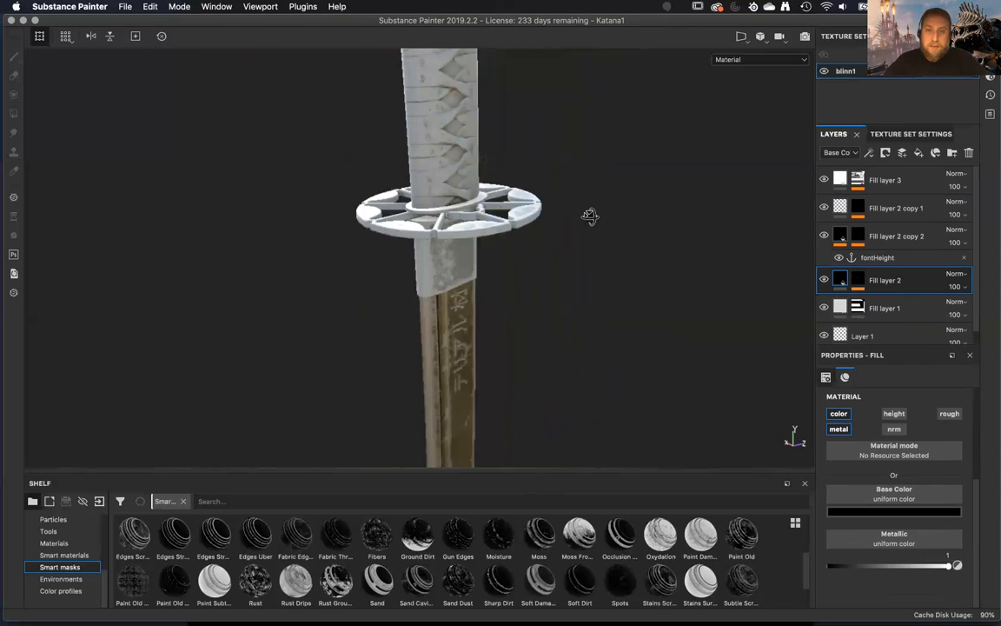
alt+drag(462, 325, 476, 260)
alt+right_drag(477, 260, 552, 364)
alt+middle_drag(552, 364, 525, 226)
alt+right_drag(525, 225, 573, 348)
mouse_move(573, 348)
alt+mouse_down()
mouse_move(598, 336)
mouse_move(627, 373)
mouse_move(565, 335)
alt+mouse_up()
alt+right_drag(565, 334, 485, 241)
alt+middle_drag(485, 241, 561, 354)
alt+right_drag(561, 355, 473, 160)
alt+drag(474, 160, 519, 203)
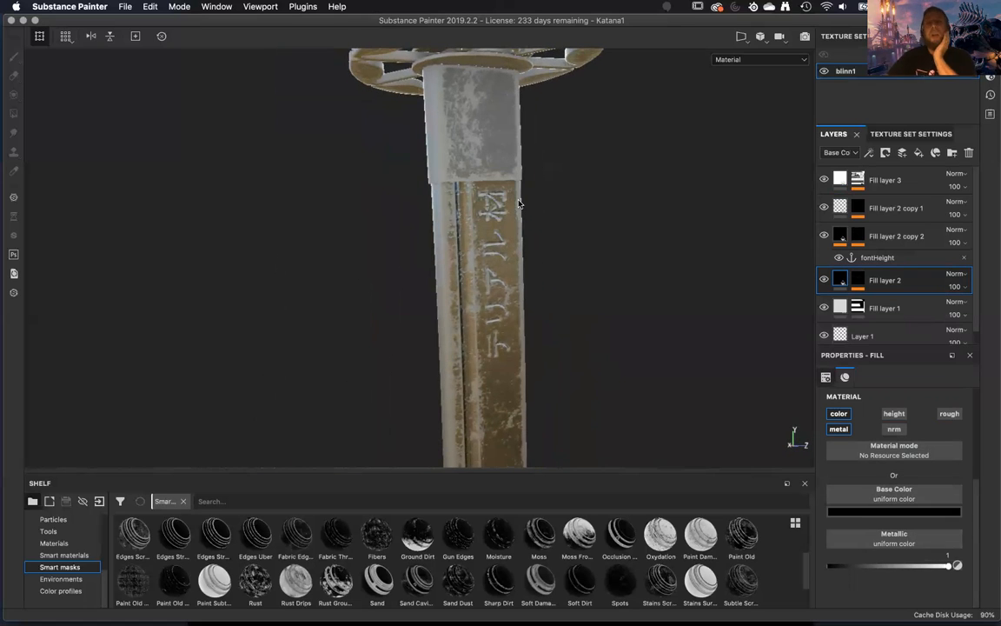